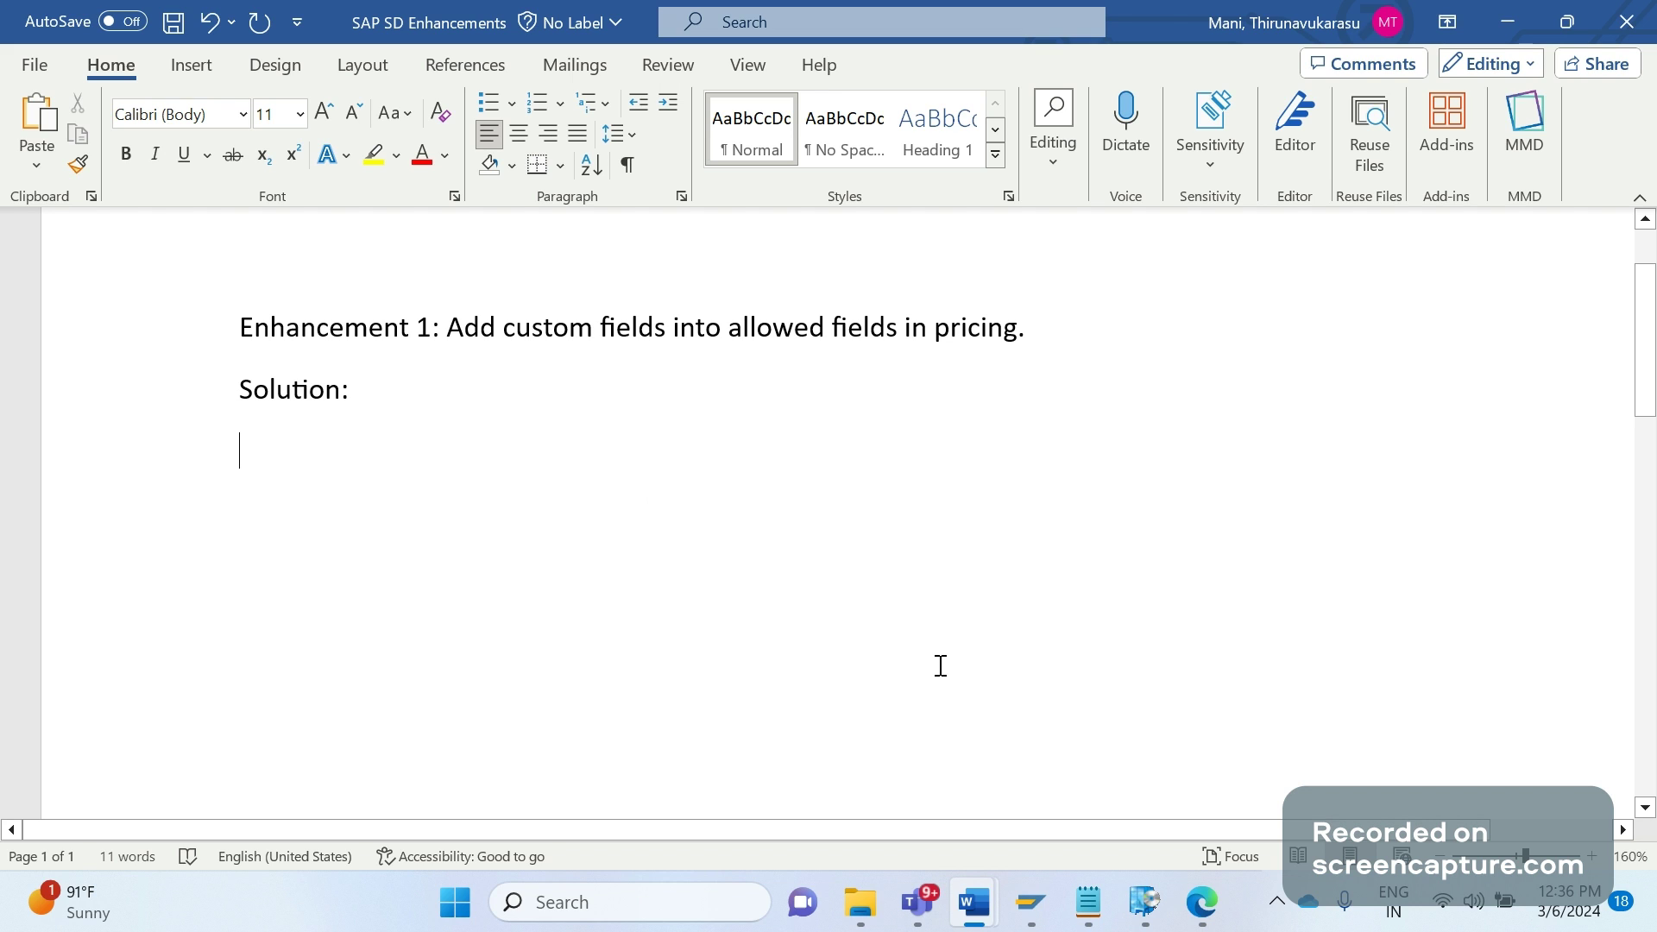
# Enter the custom field name ZZPORT_GROUP under the Solution heading
pyautogui.write('ZZPORTR')
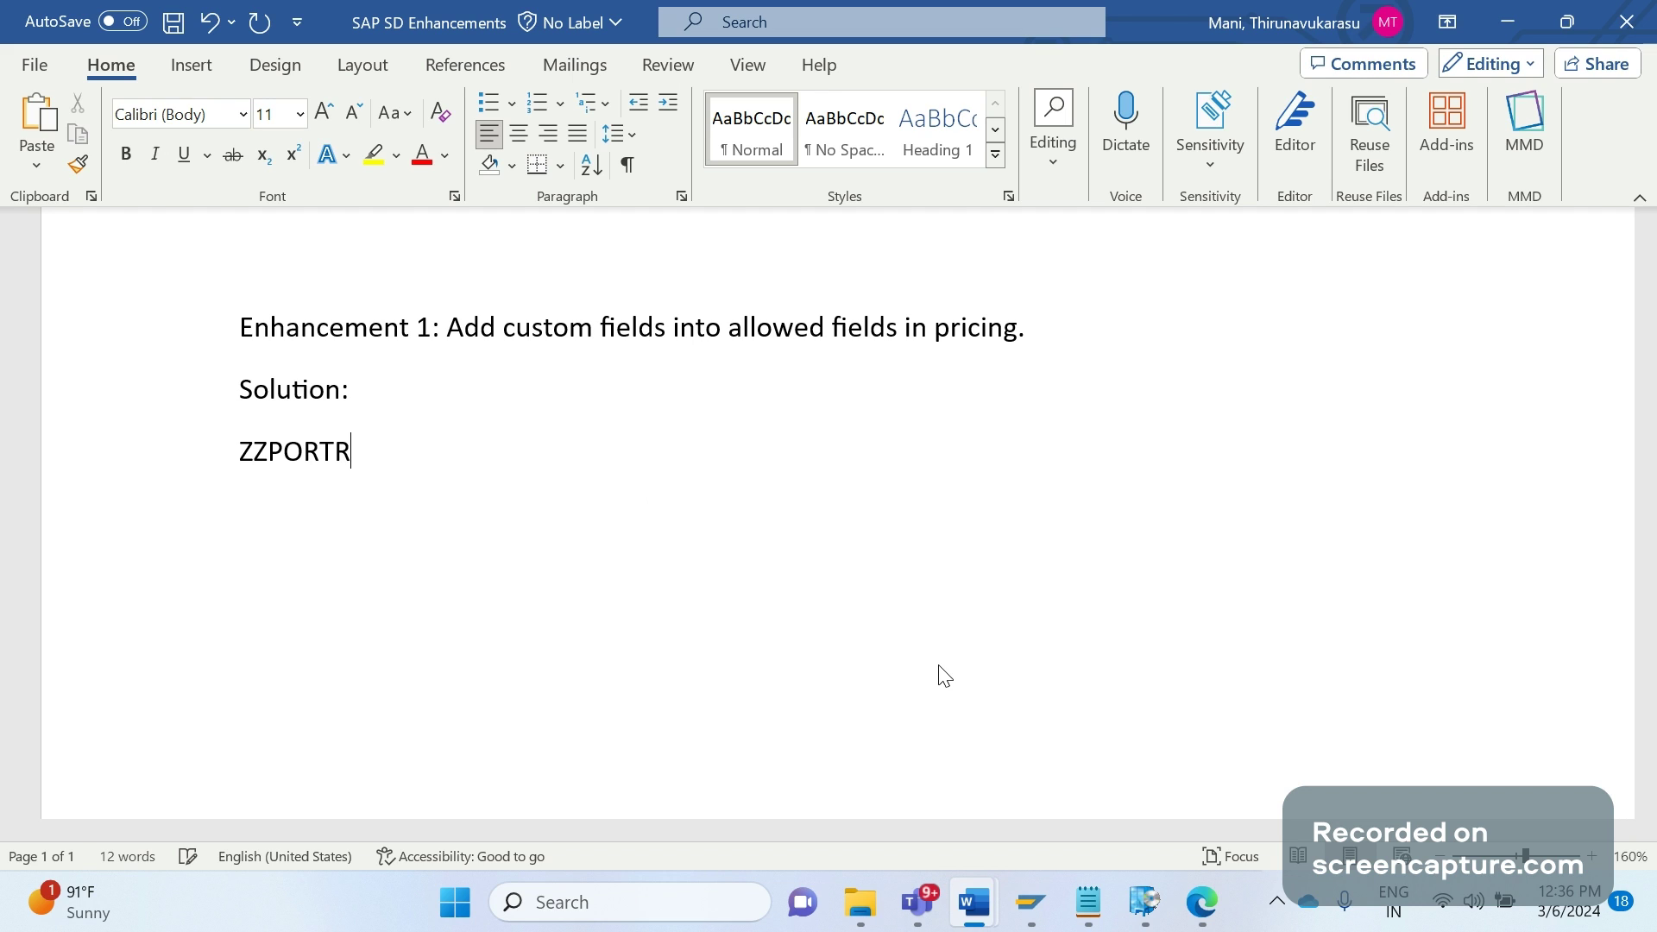
pyautogui.press('BackSpace')
pyautogui.write('_GROUP')
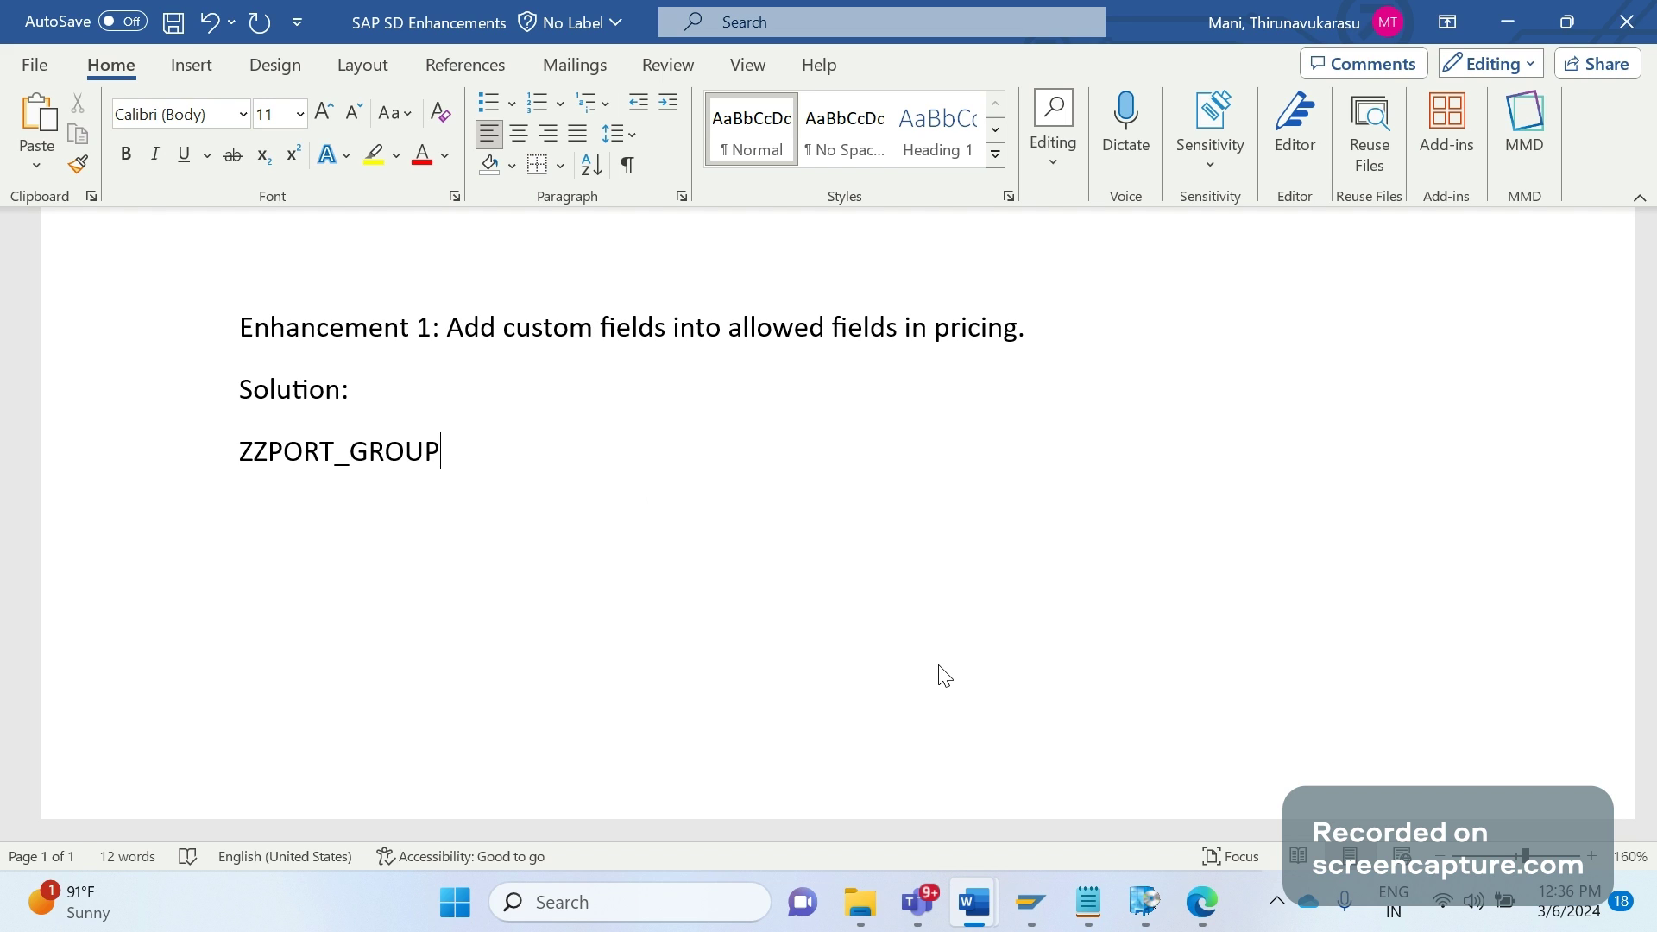
# Switch to SAP and view the pricing transactions Create Condition Table (V/03) and Change Condition Table
pyautogui.click(1031, 901)
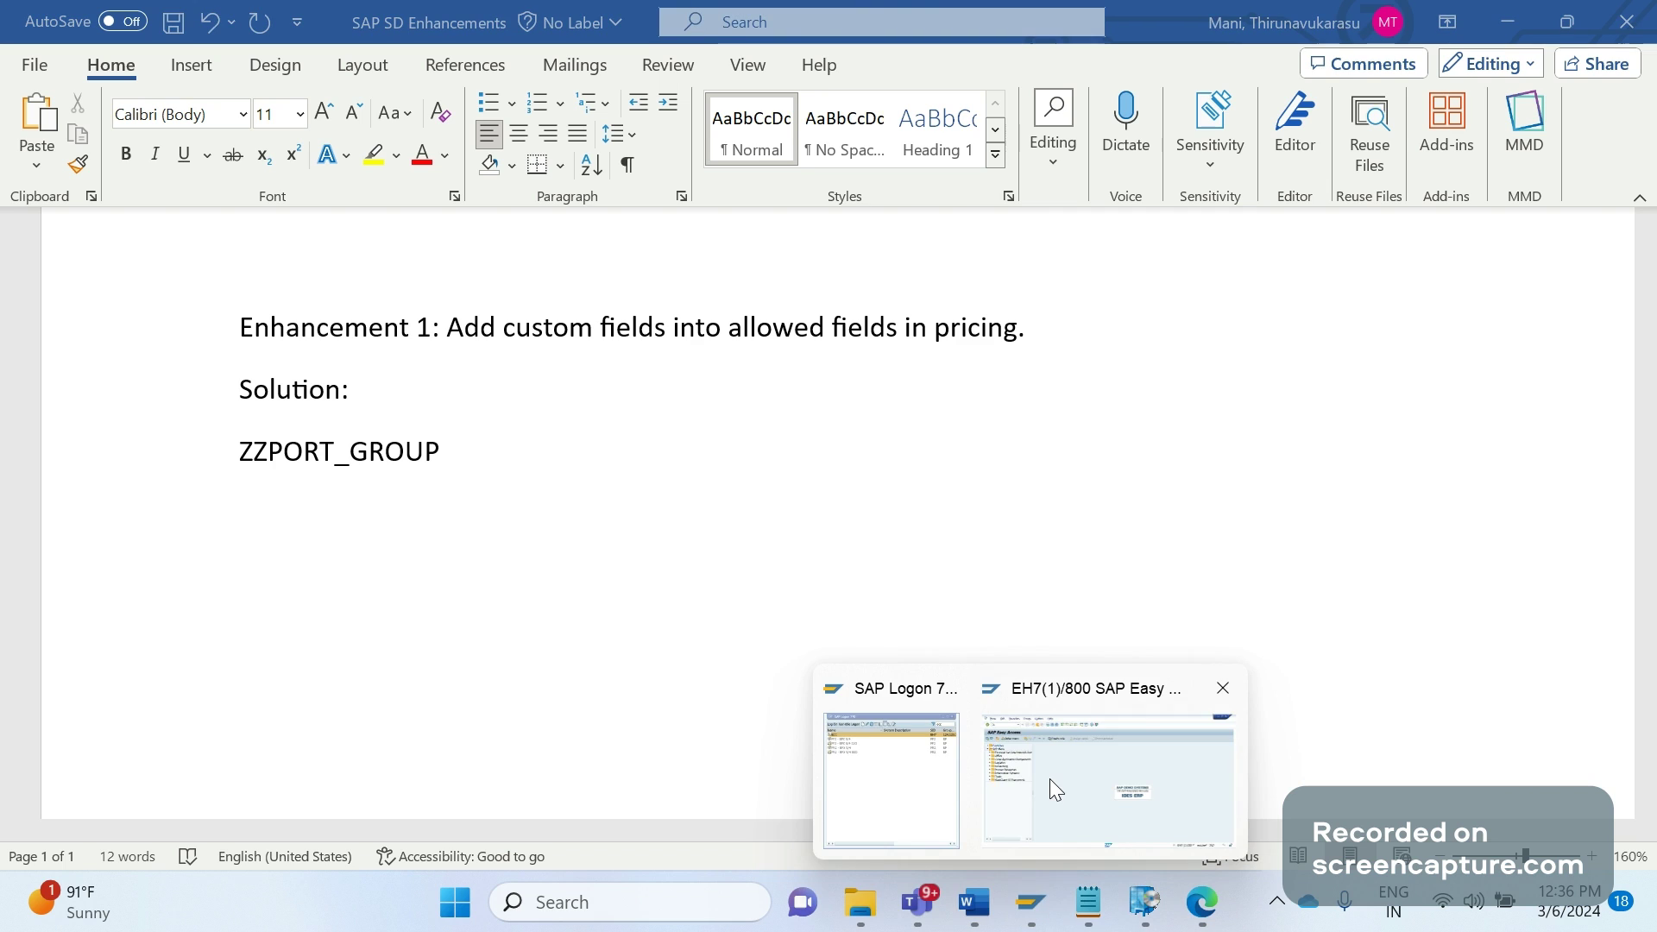
pyautogui.click(1049, 777)
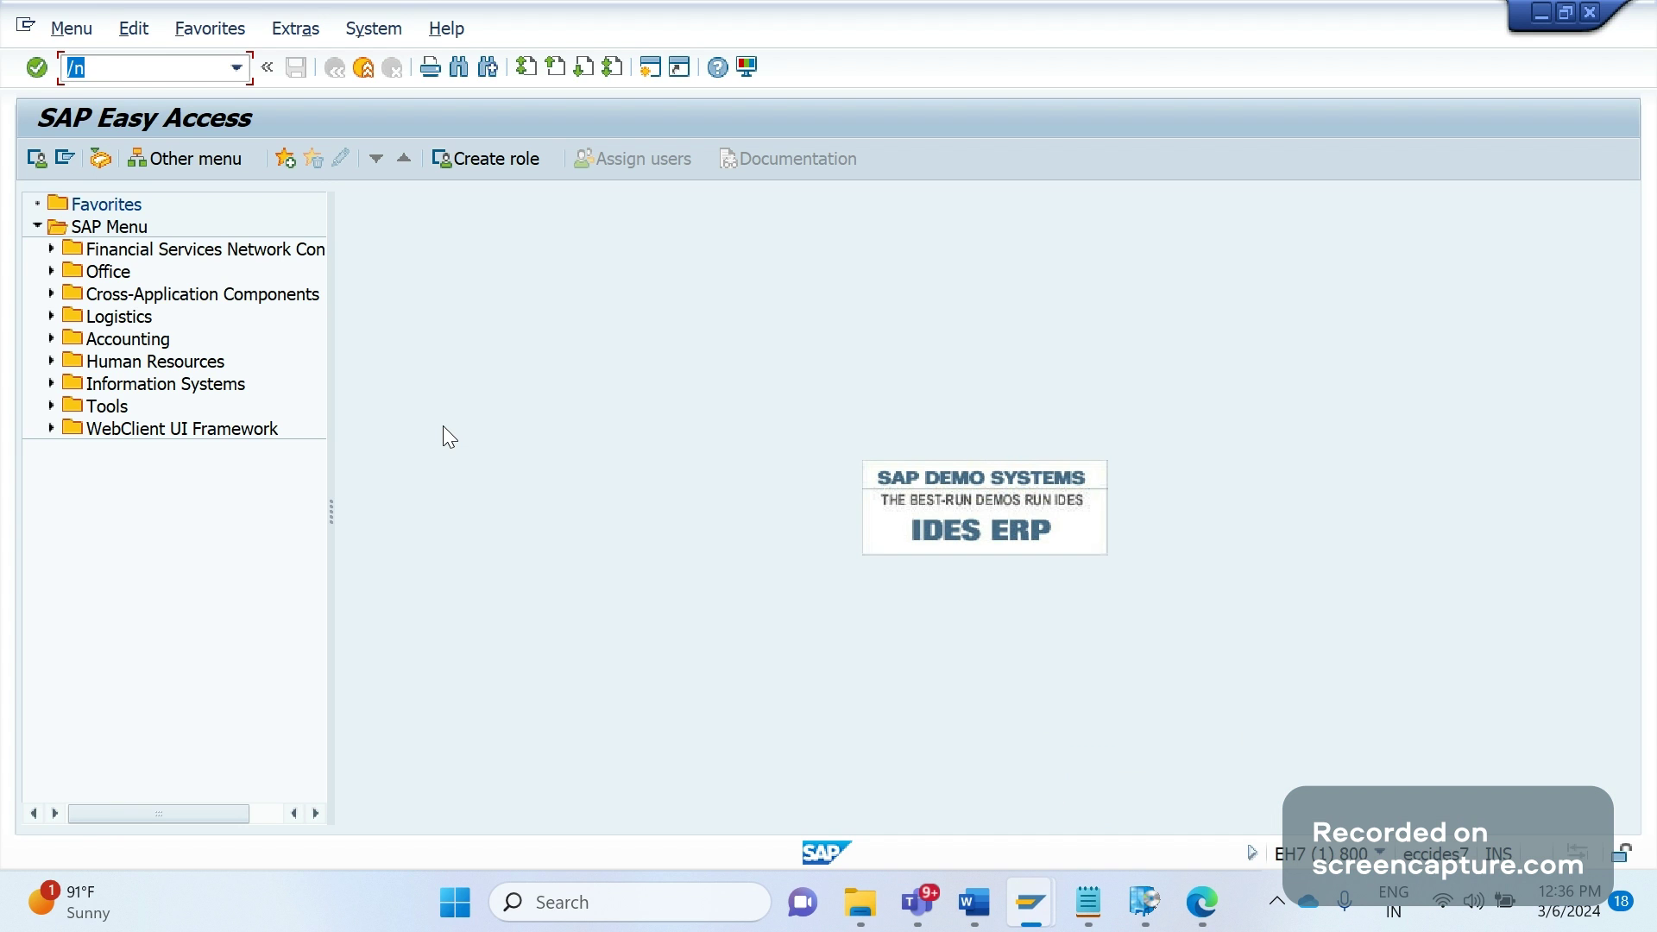
pyautogui.write('/NV/03')
pyautogui.press('Return')
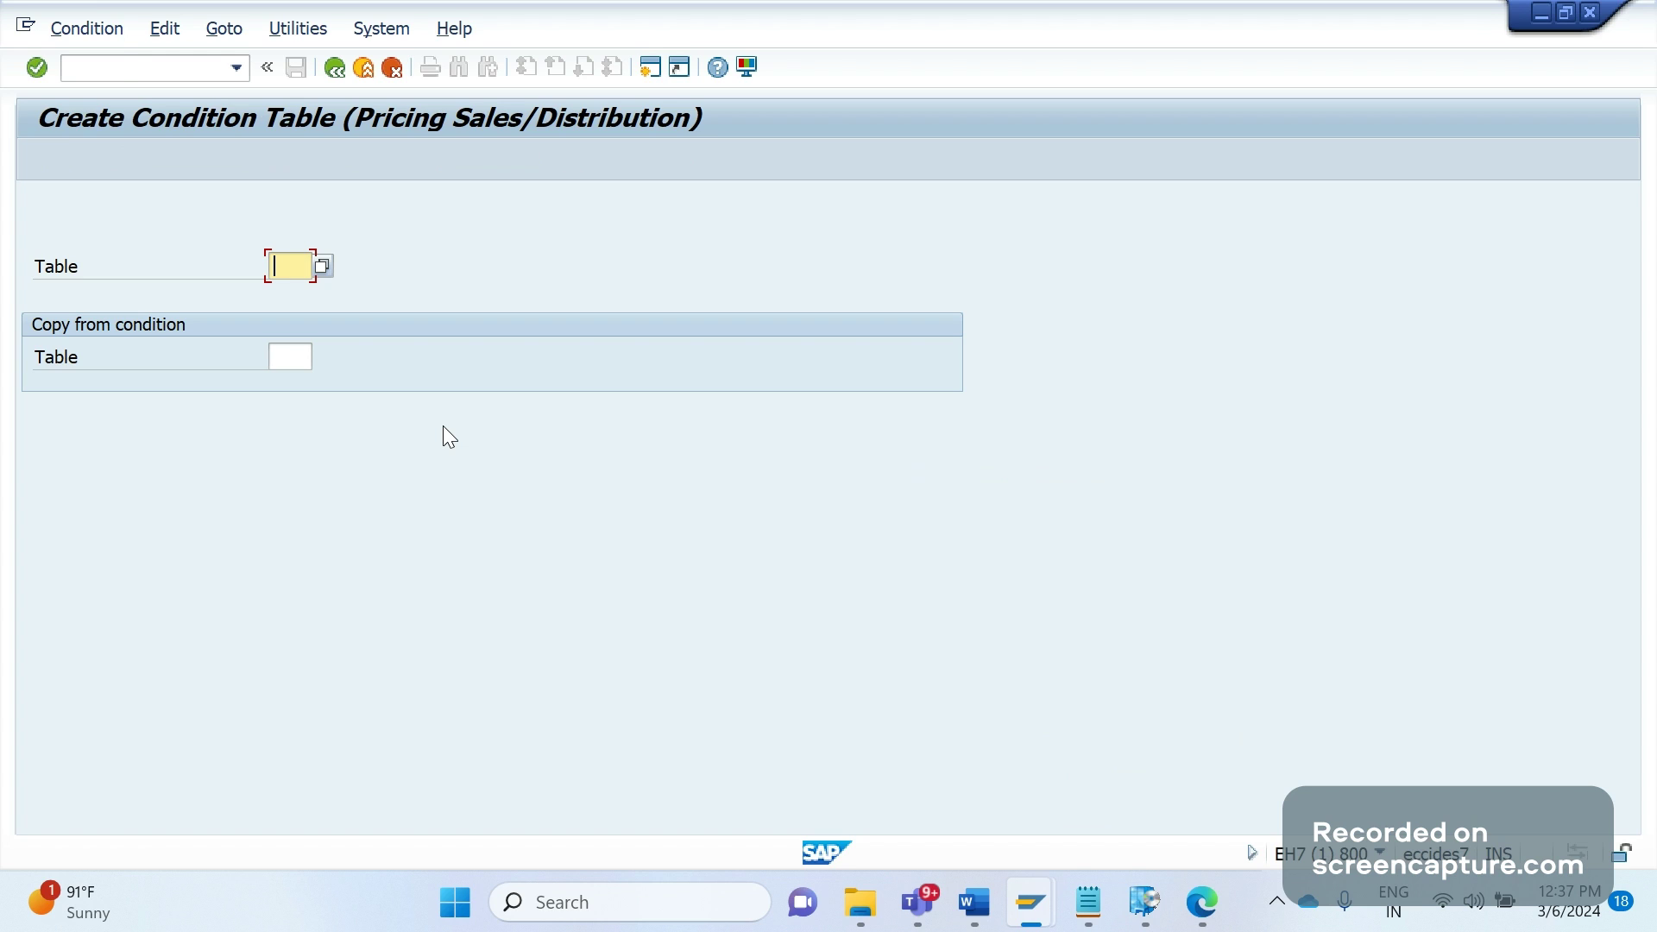
pyautogui.click(121, 67)
pyautogui.write('/')
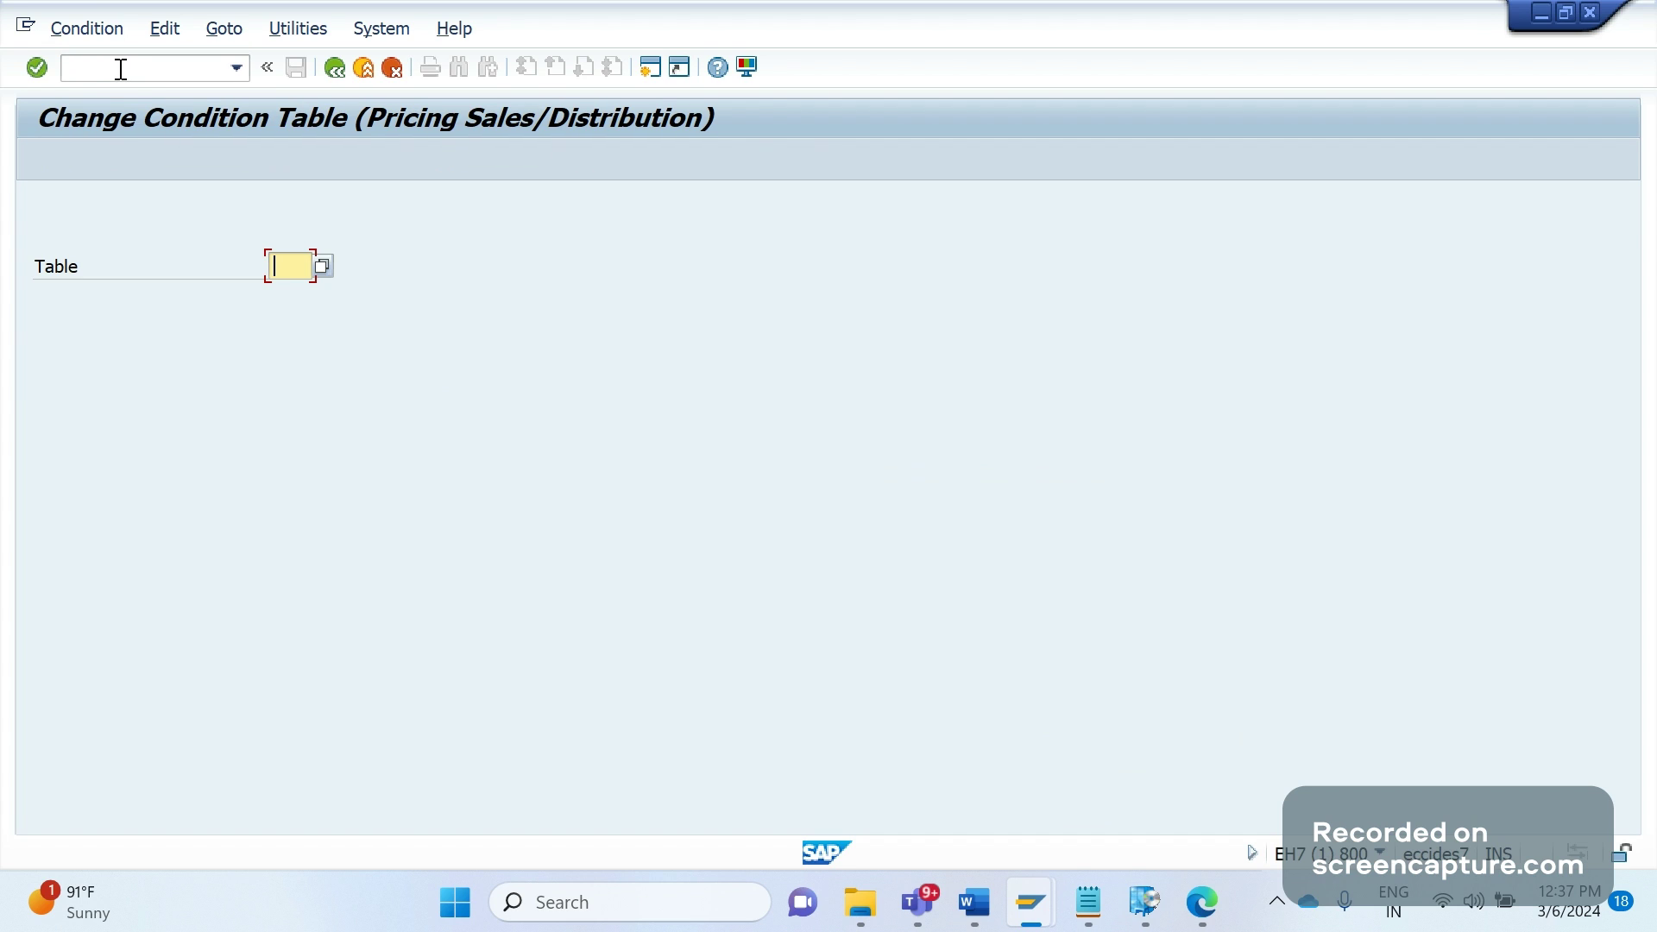
# Open transaction V/05 and display the field overview of pricing condition table 888
pyautogui.click(132, 75)
pyautogui.click(172, 79)
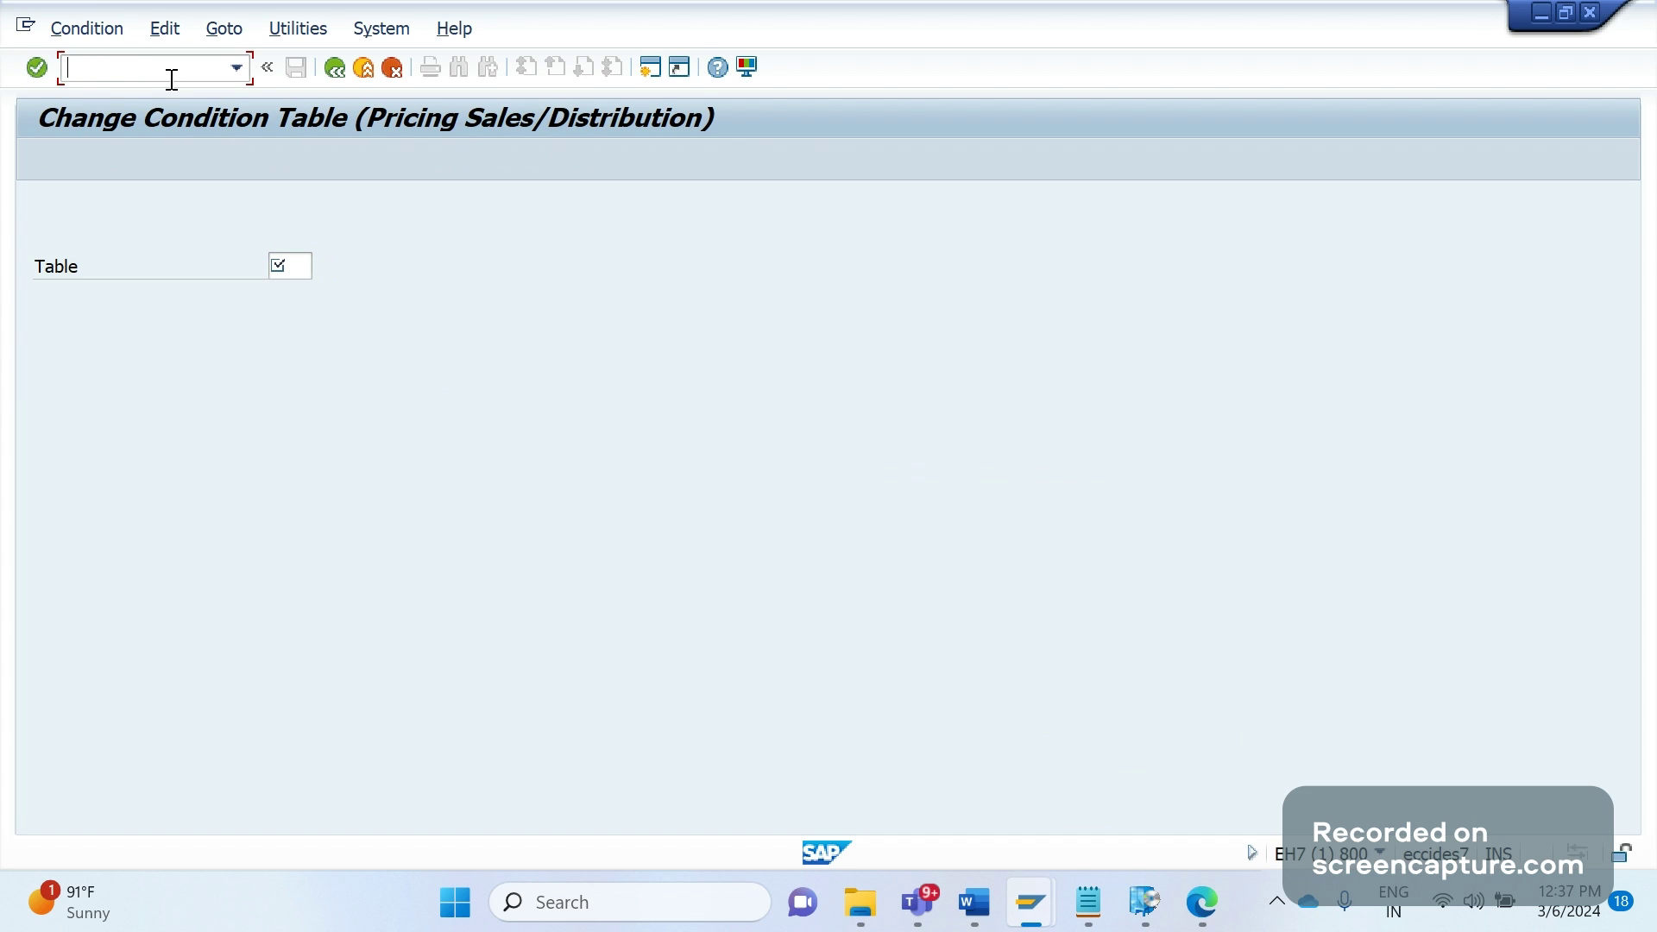
pyautogui.write('/nv/05')
pyautogui.press('Return')
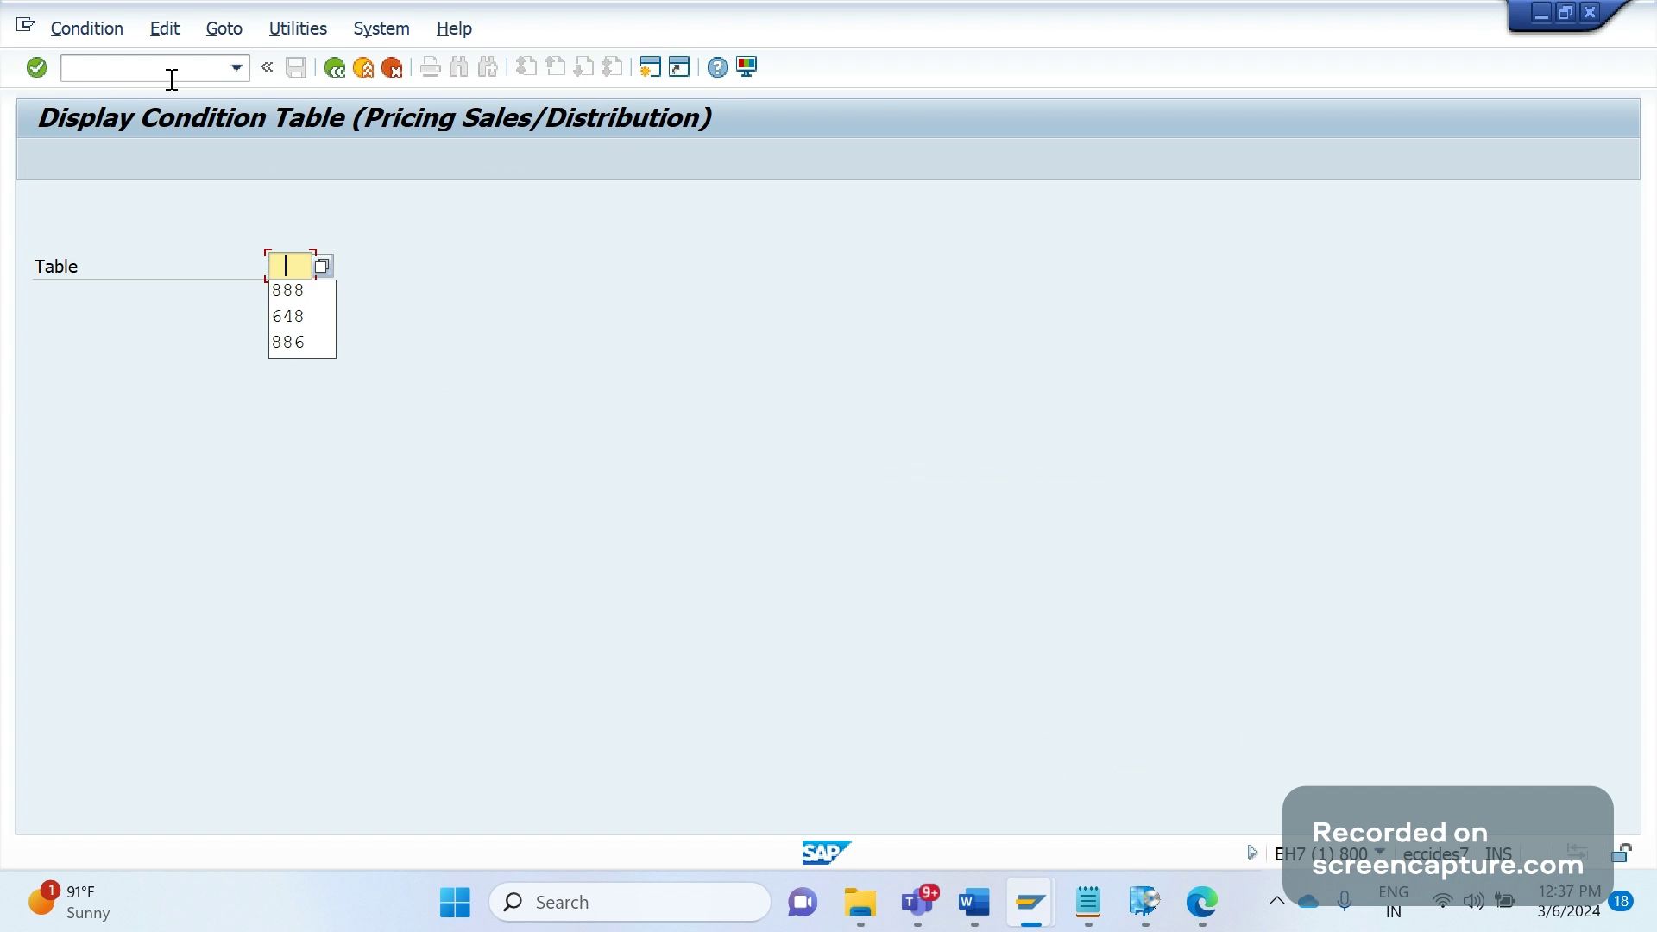
pyautogui.press('Down')
pyautogui.press('Return')
pyautogui.press('Return')
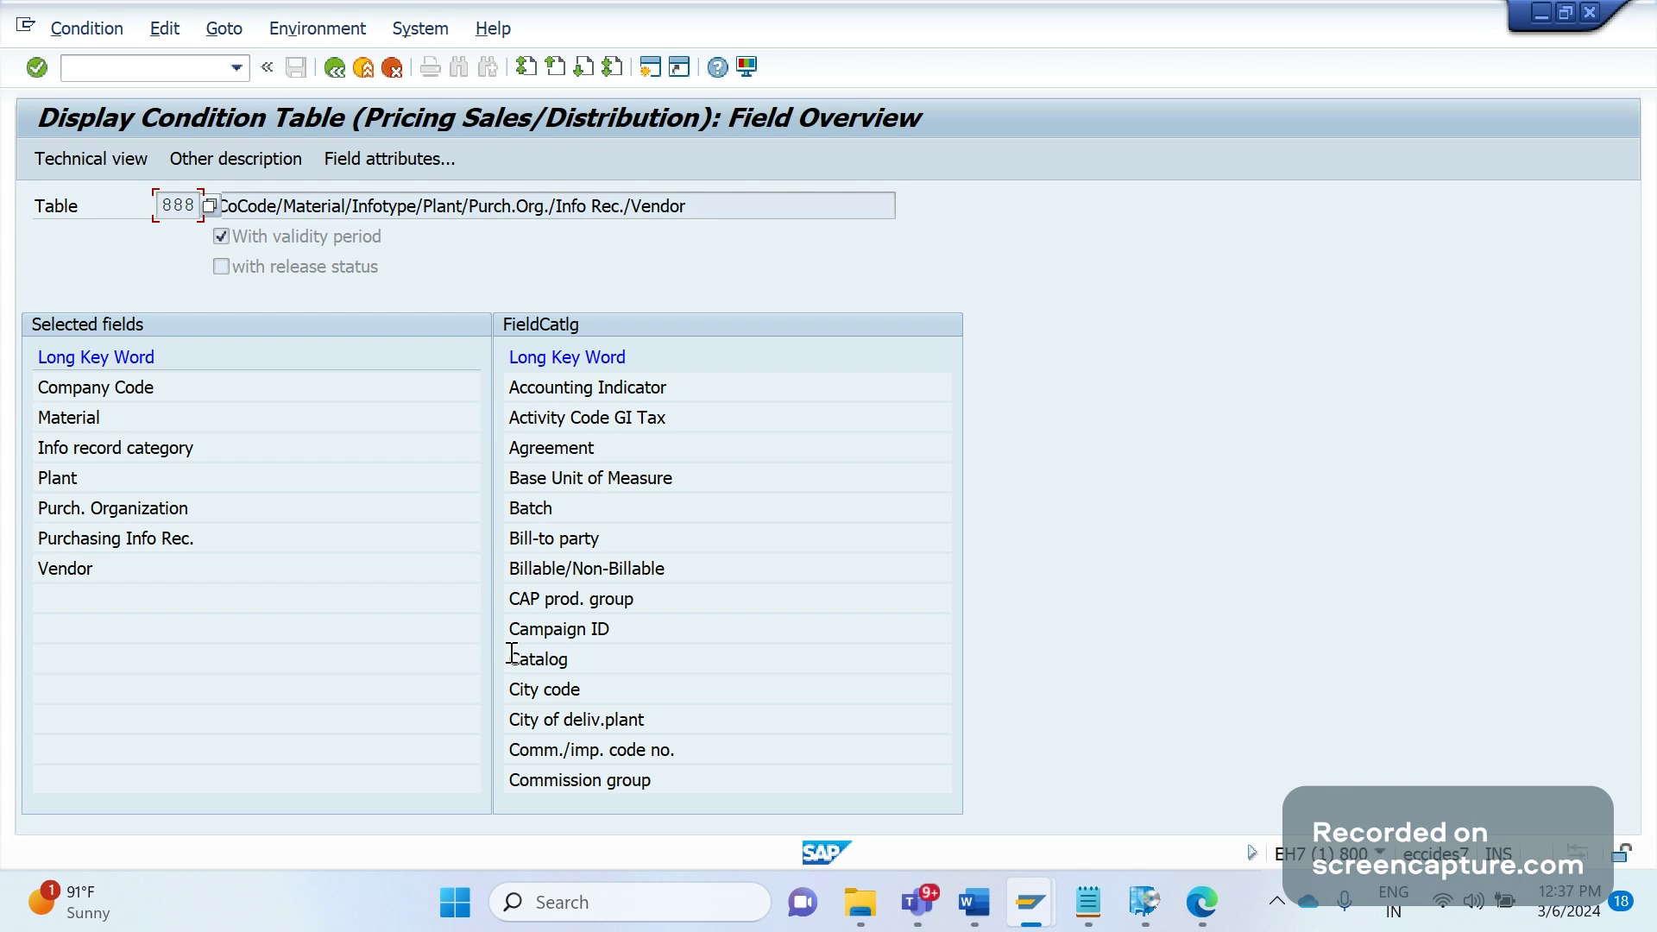
# Examine the description and the first part of the field catalog of condition table 888
pyautogui.click(718, 589)
pyautogui.click(726, 205)
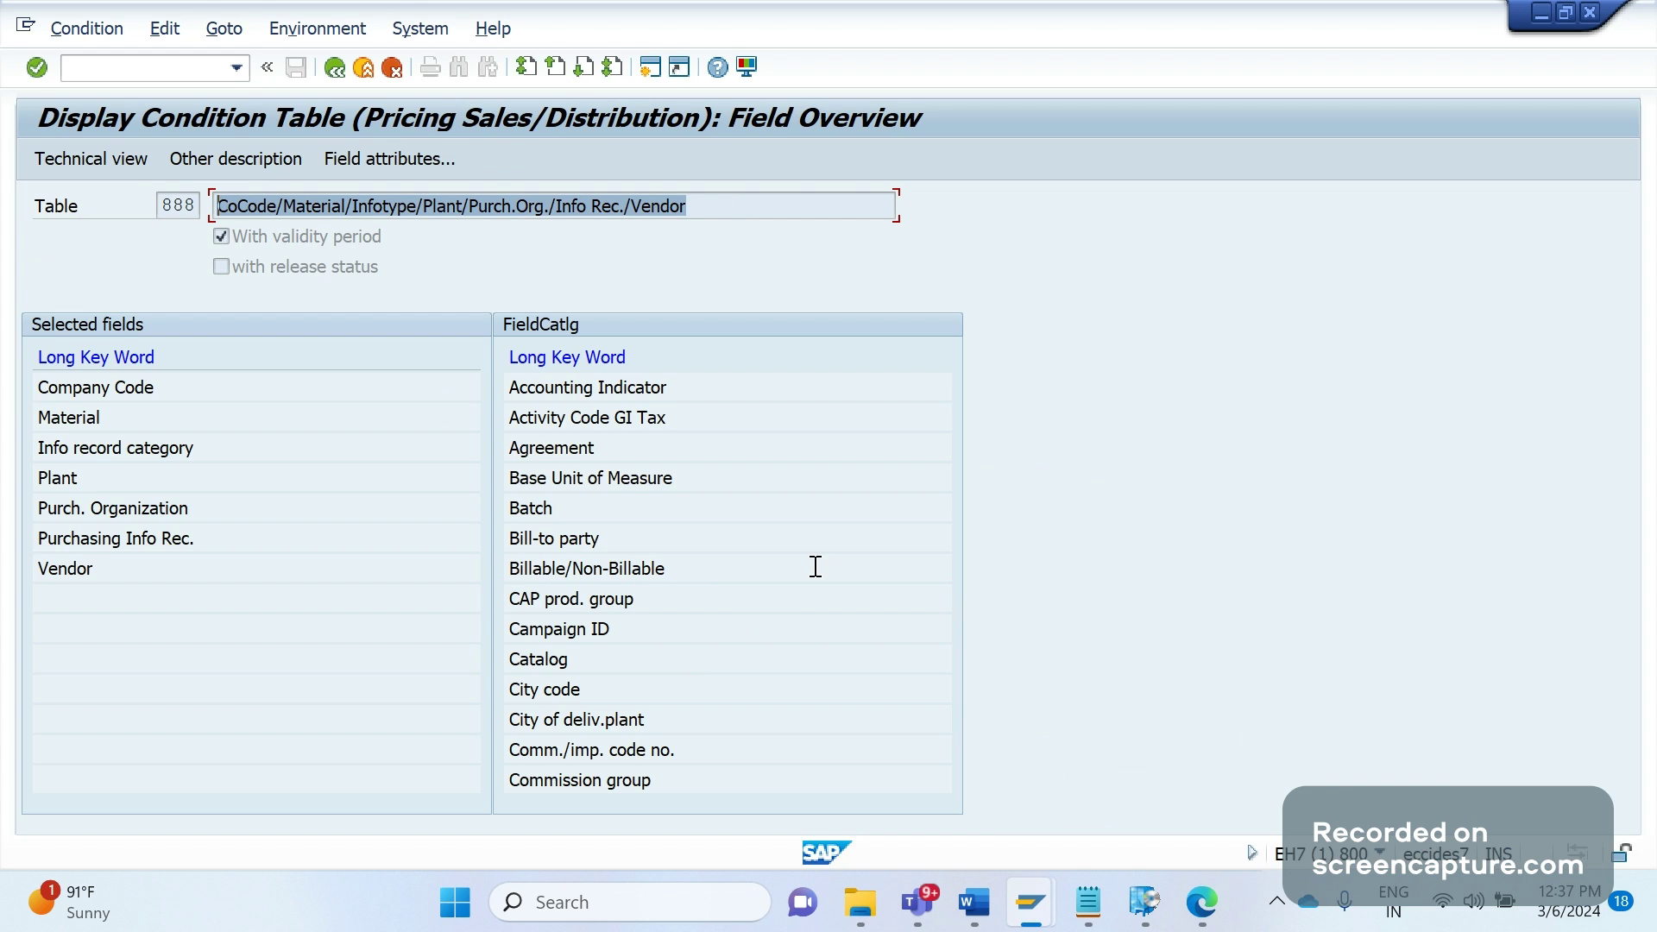
pyautogui.click(755, 593)
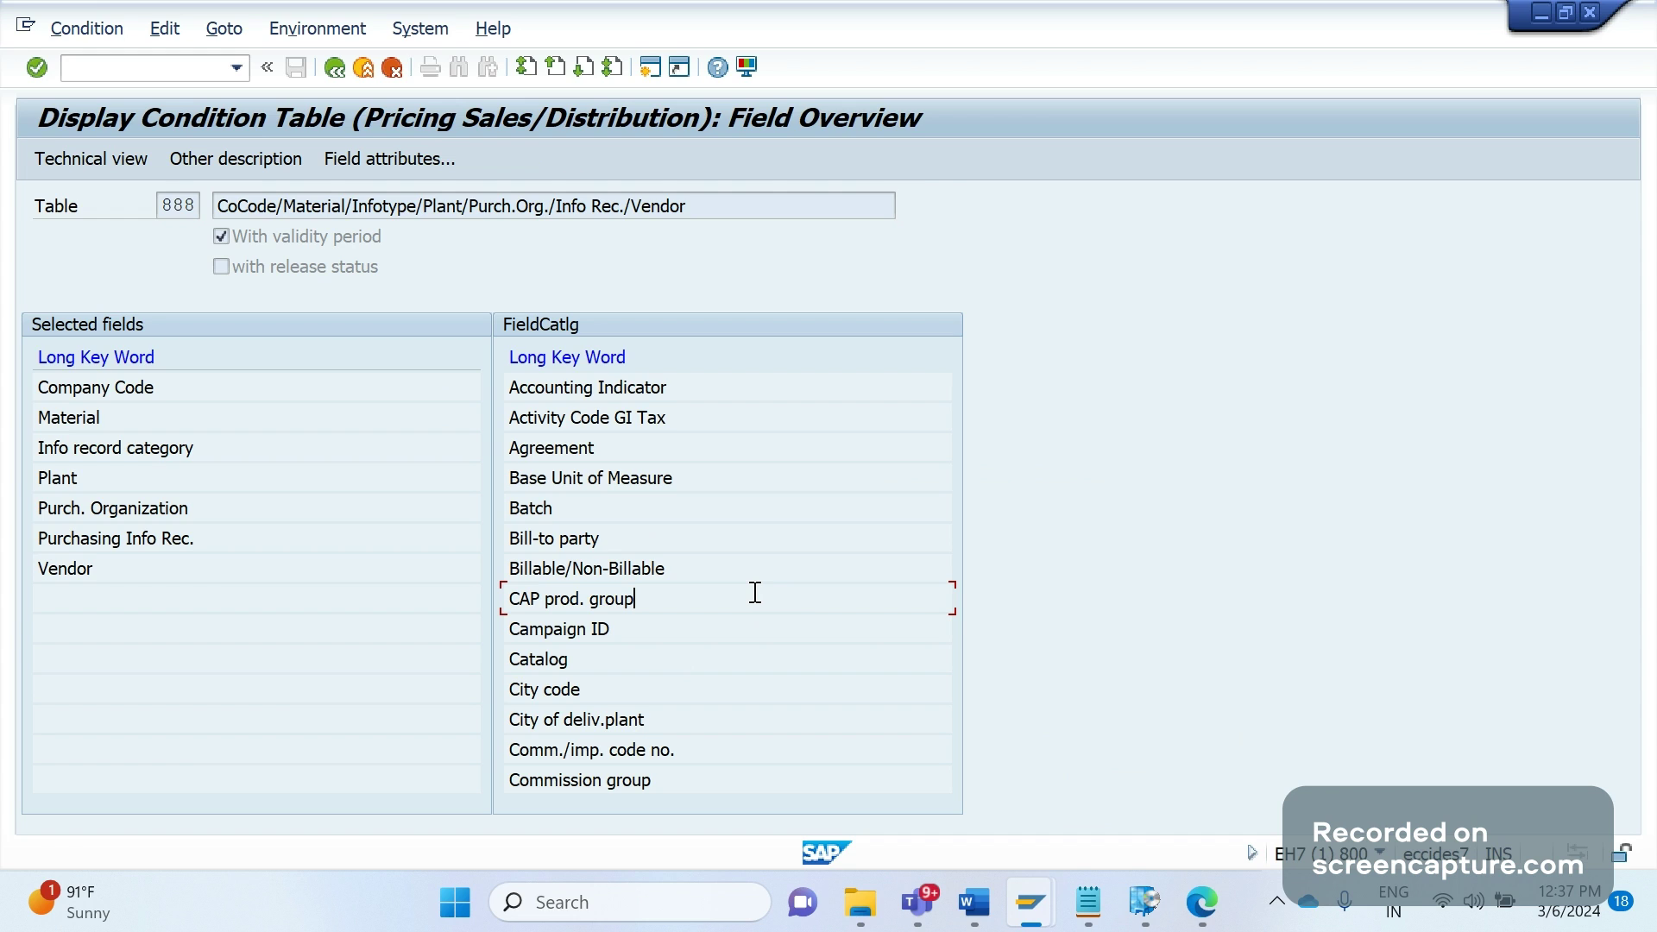
pyautogui.press('super+6')
pyautogui.scroll(-5, 758, 602)
pyautogui.scroll(-10, 758, 602)
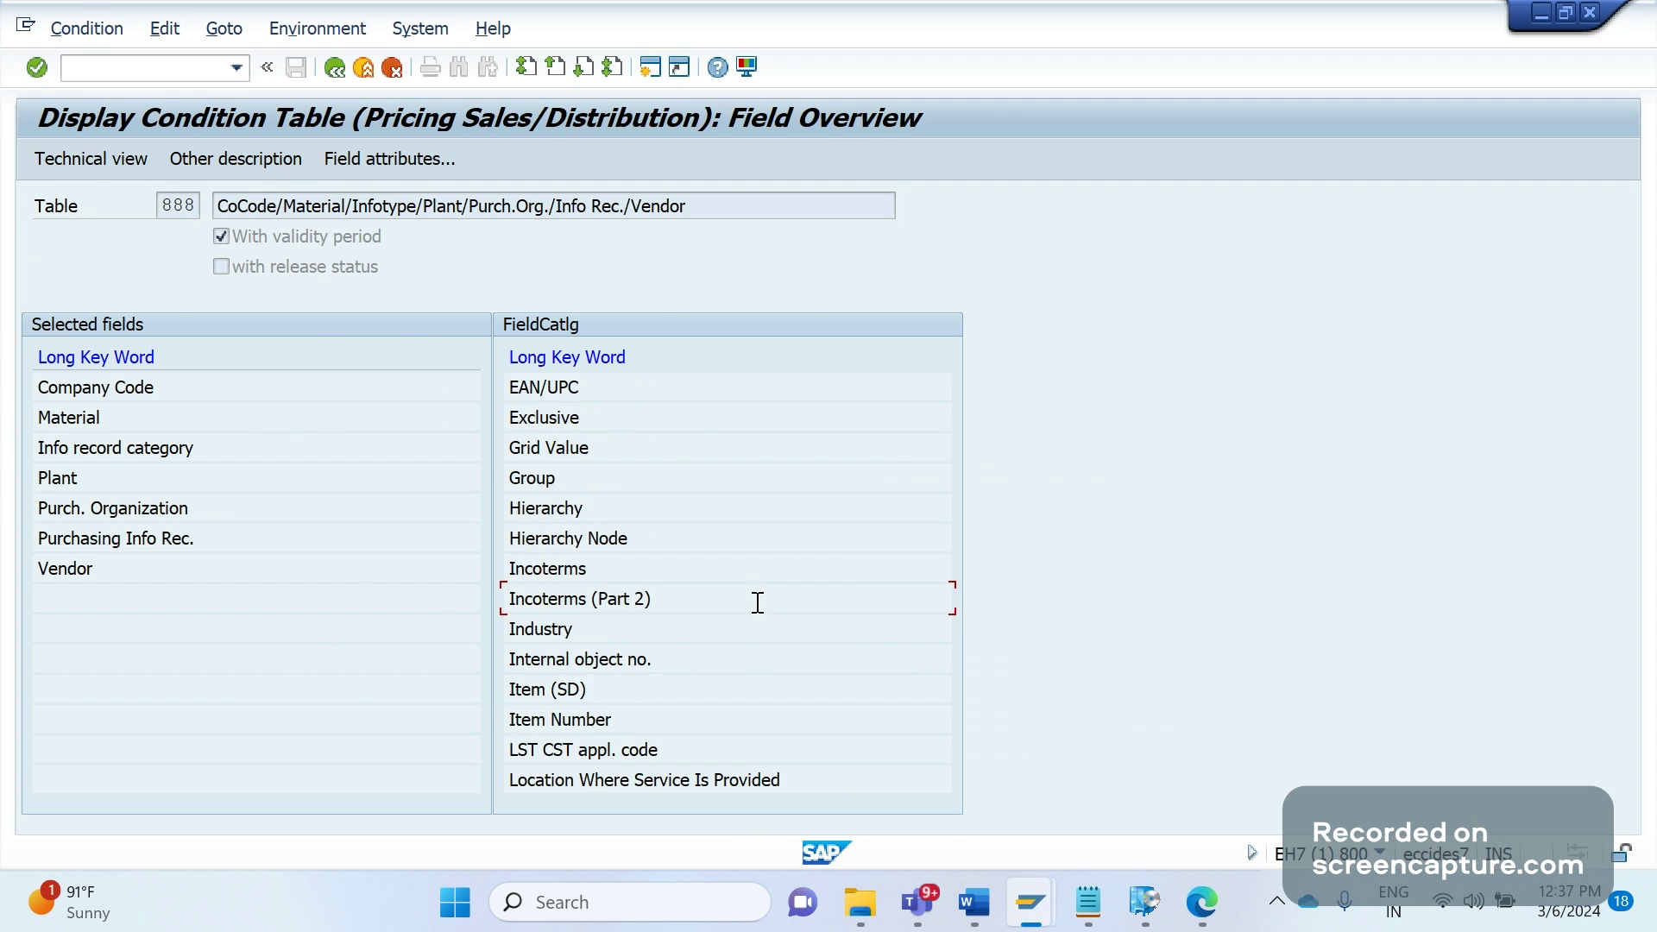
# Switch to Word and prefix the ZZPORT_GROUP field name with its table name, VBAP-
pyautogui.hotkey('alt', 'Tab')
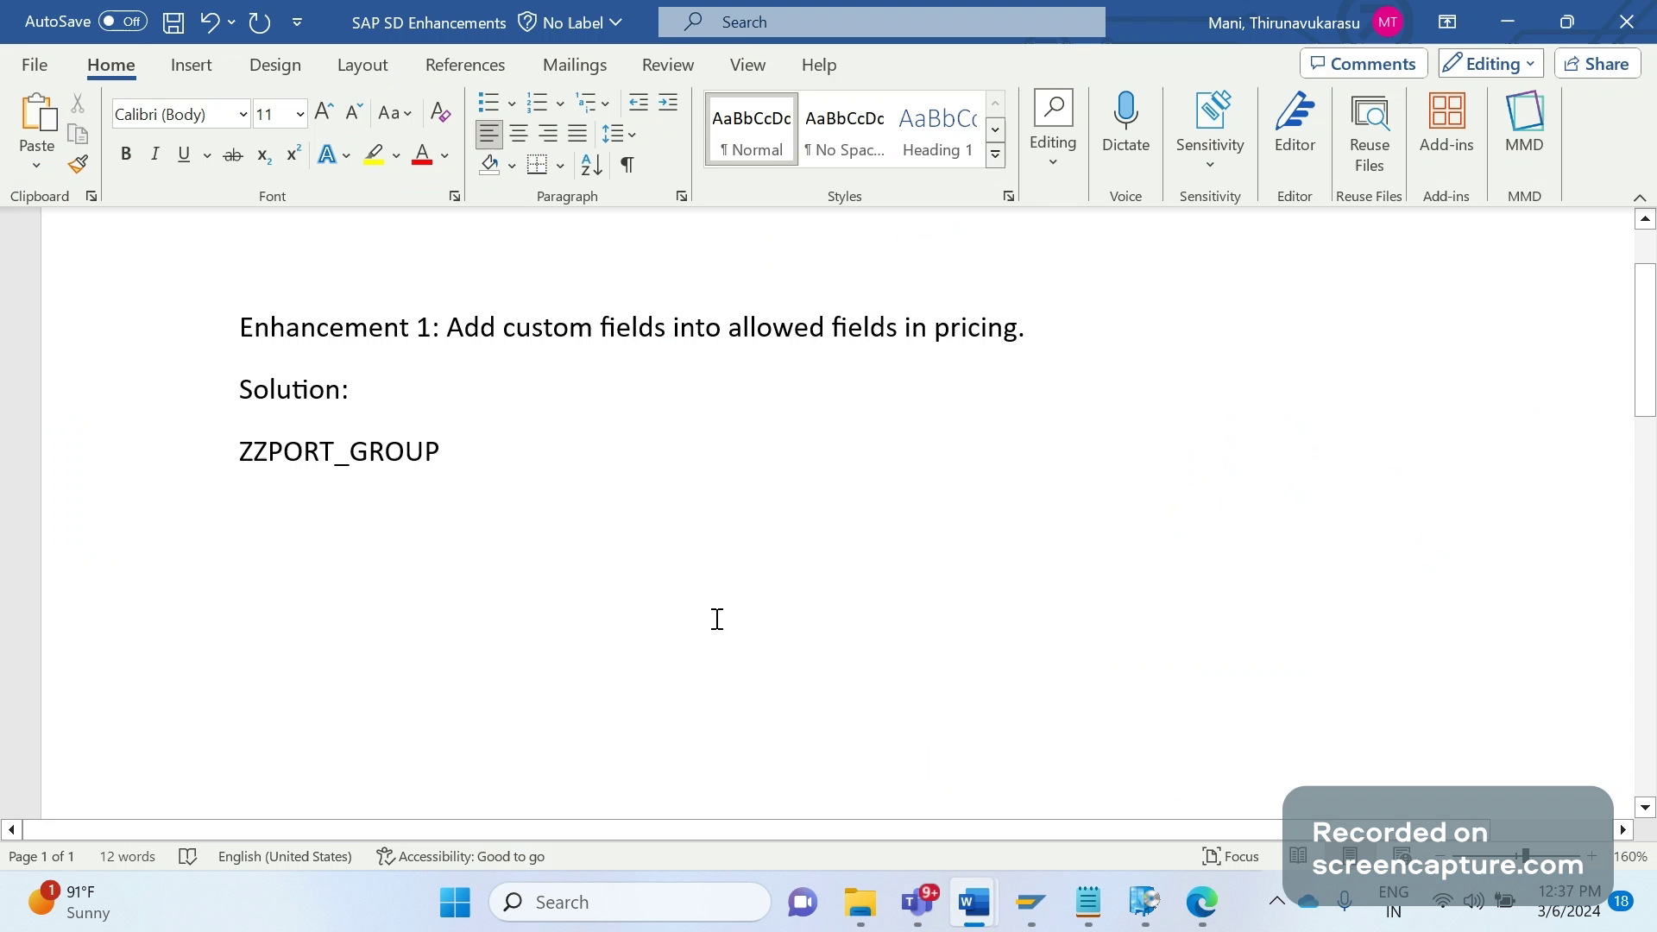
pyautogui.click(461, 503)
pyautogui.click(242, 452)
pyautogui.write('VBA')
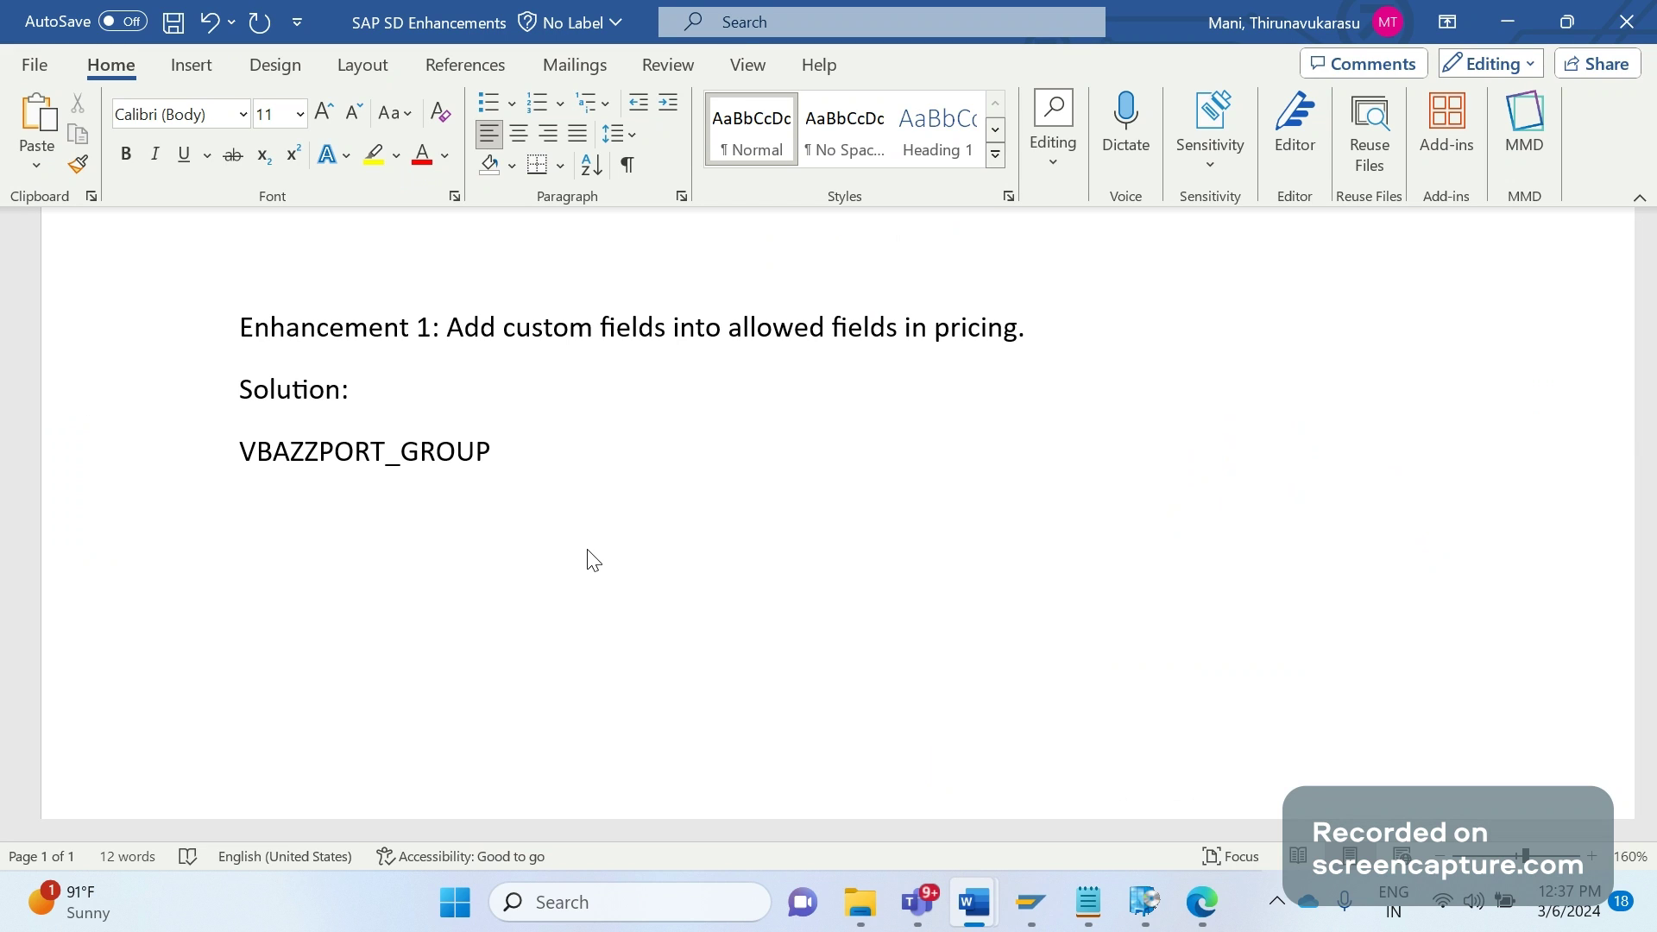
pyautogui.write('P-')
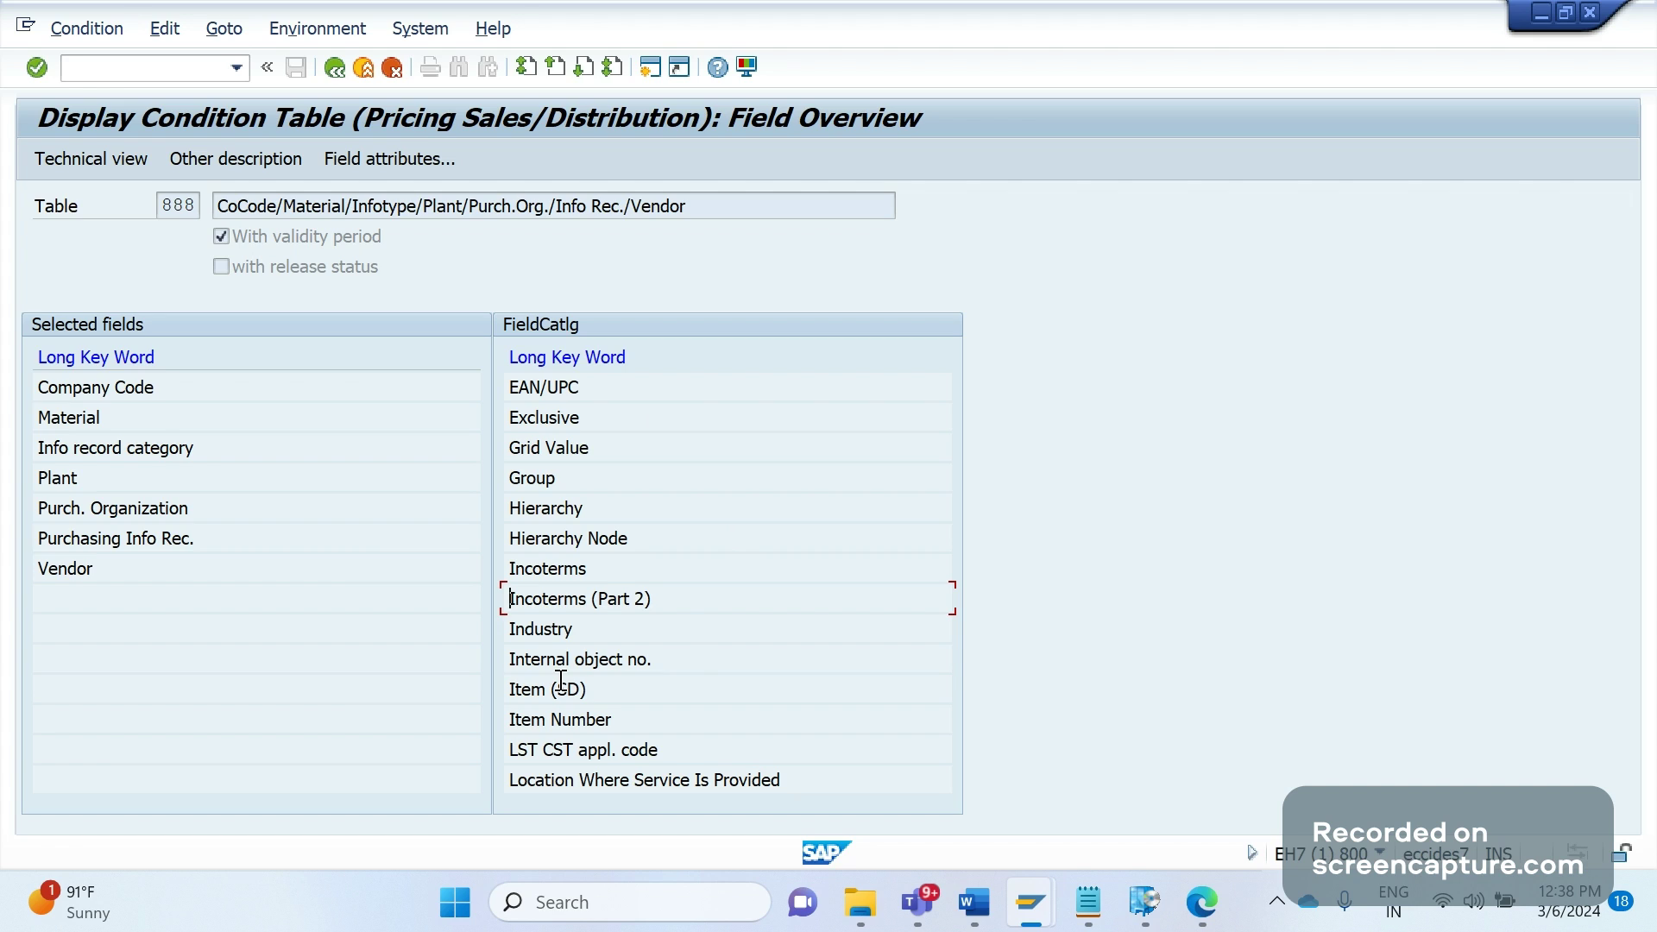
# Switch to SAP and look through the rest of the field catalog for the custom field
pyautogui.click(698, 668)
pyautogui.click(694, 481)
pyautogui.scroll(-3, 693, 484)
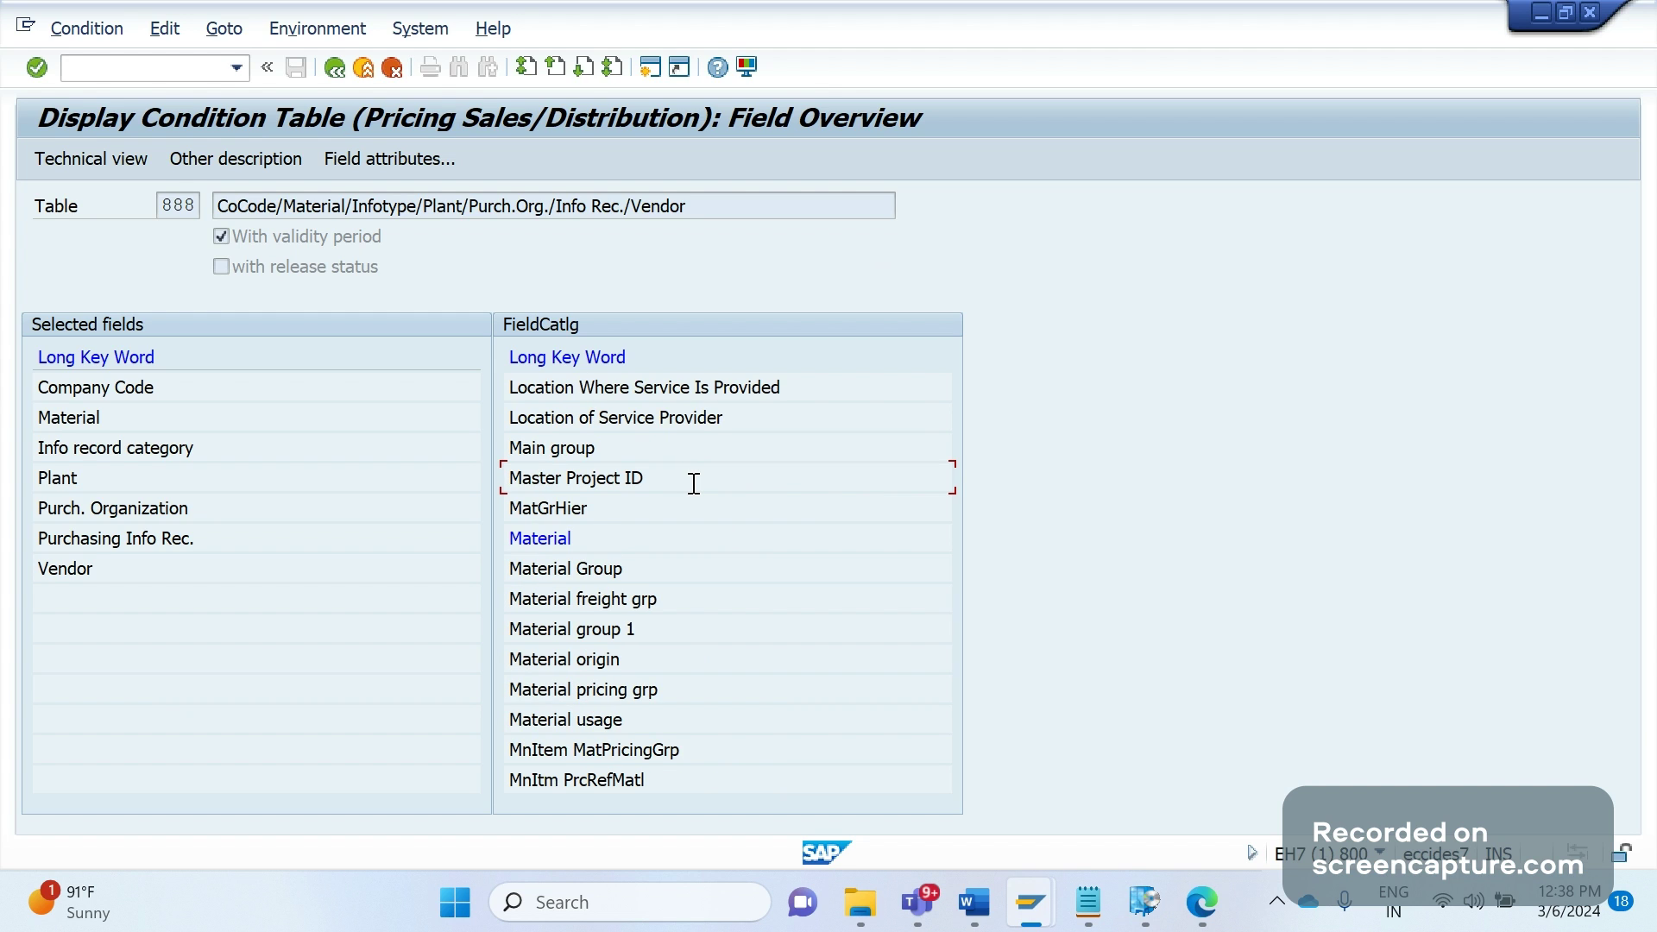
pyautogui.scroll(-3, 694, 484)
pyautogui.scroll(-3, 694, 483)
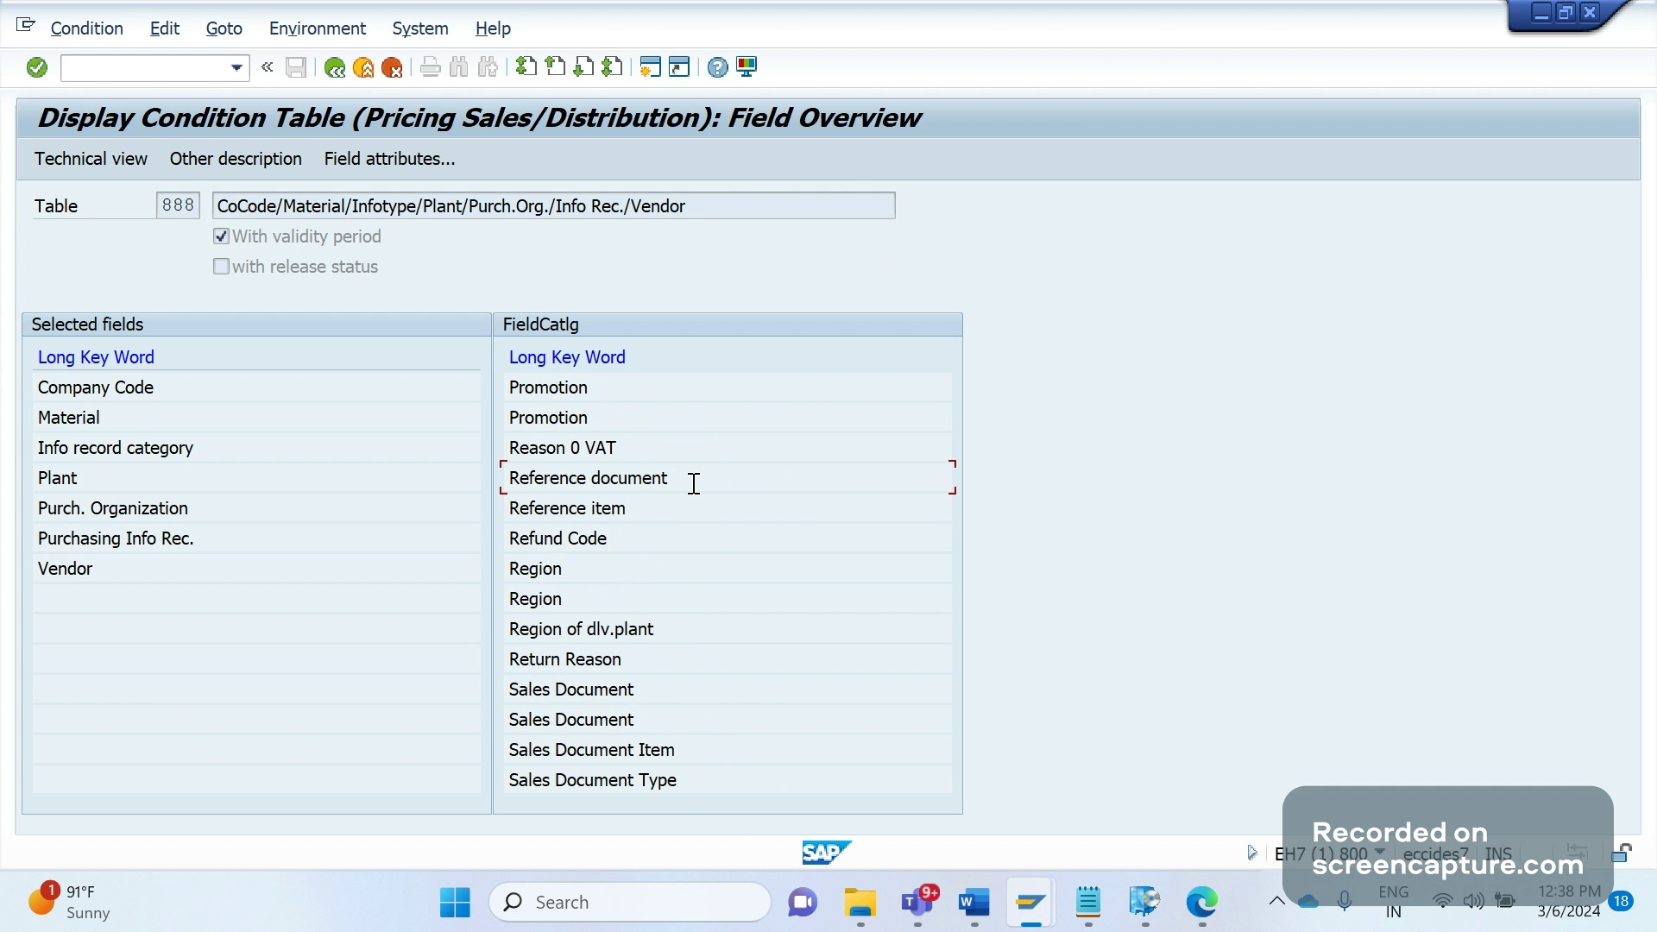
pyautogui.scroll(-3, 693, 484)
pyautogui.scroll(-3, 694, 483)
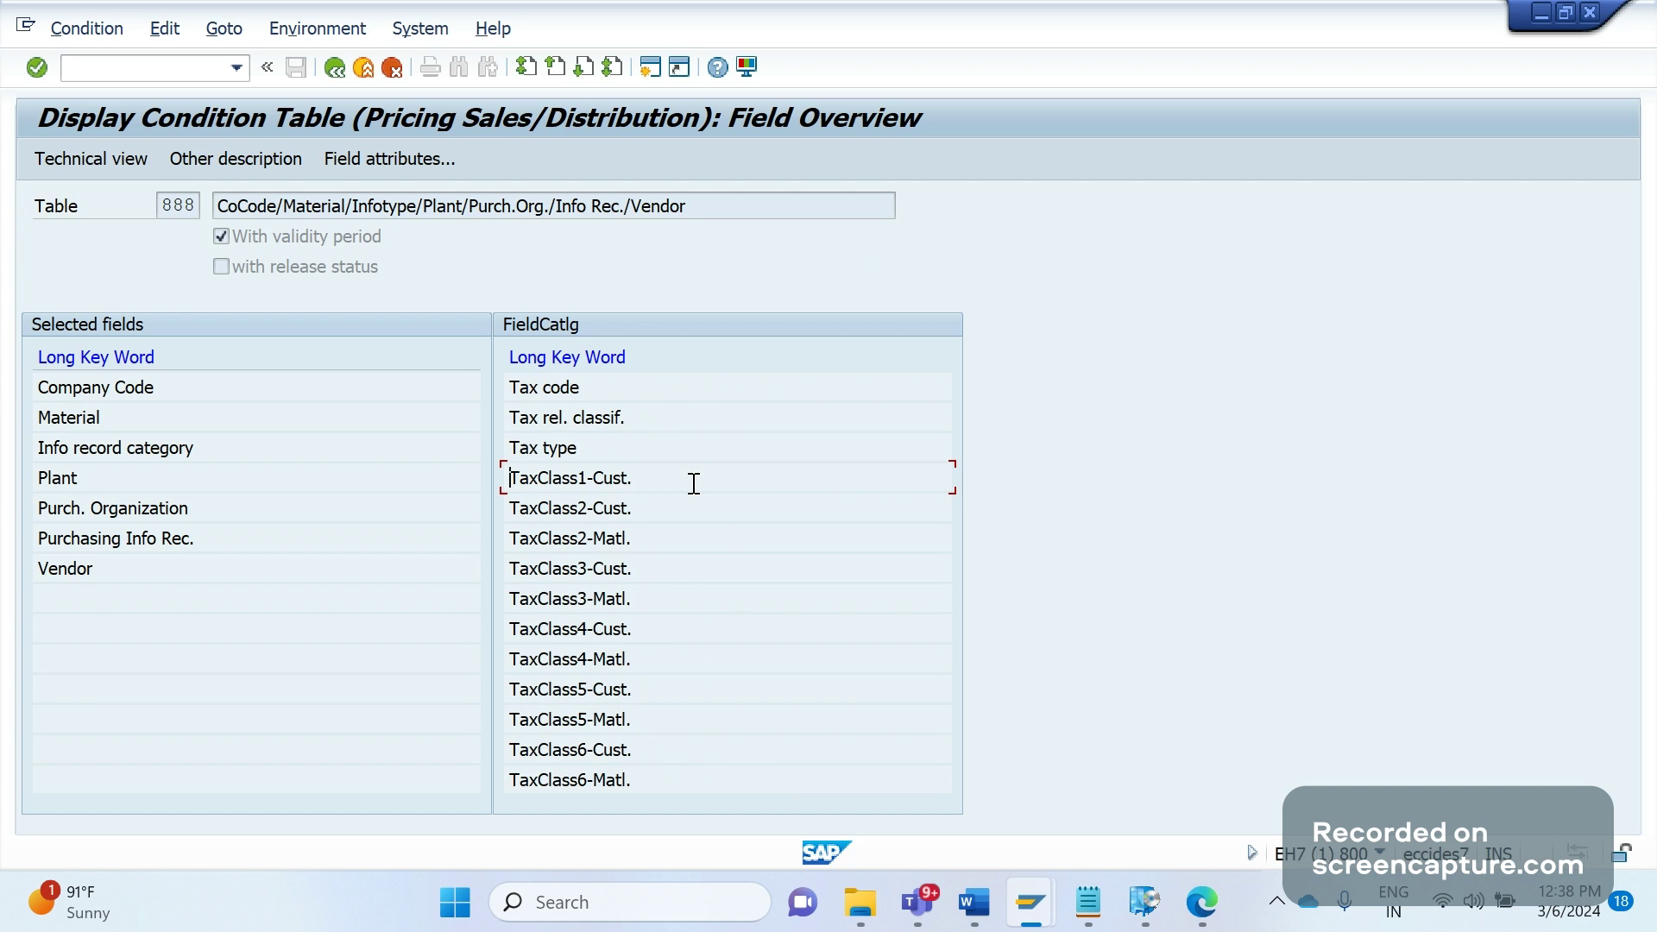
pyautogui.scroll(-3, 694, 483)
pyautogui.scroll(-3, 694, 483)
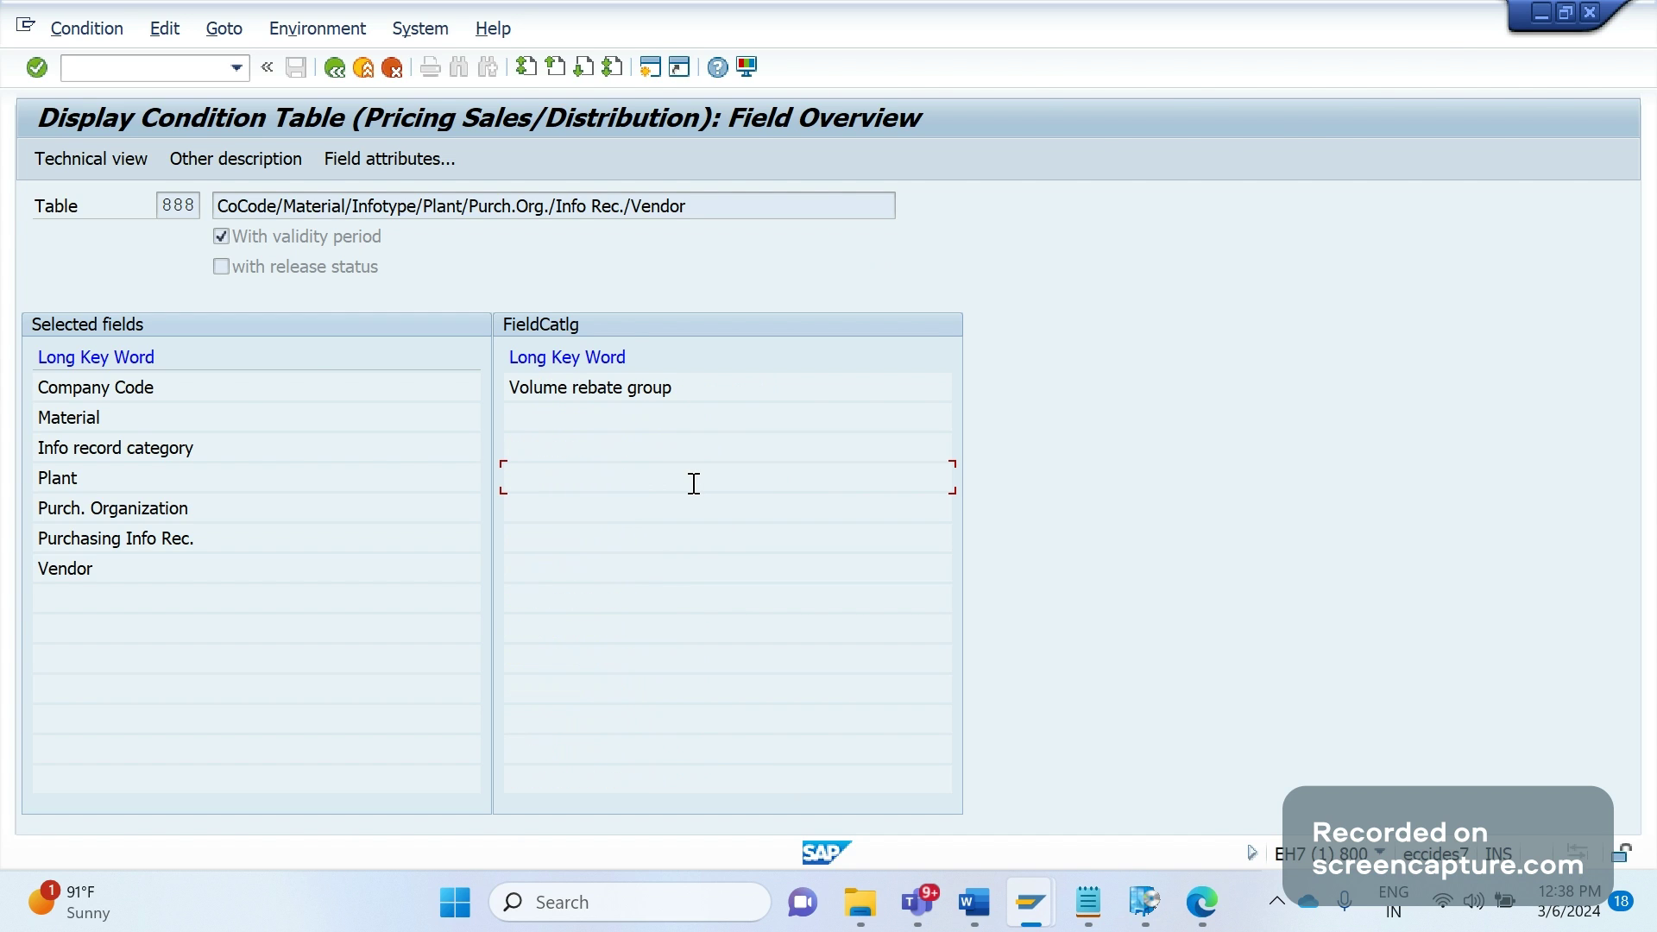
# Switch to Word and add a new line reading "Step 1:" below VBAP-ZZPORT_GROUP
pyautogui.hotkey('alt', 'Tab')
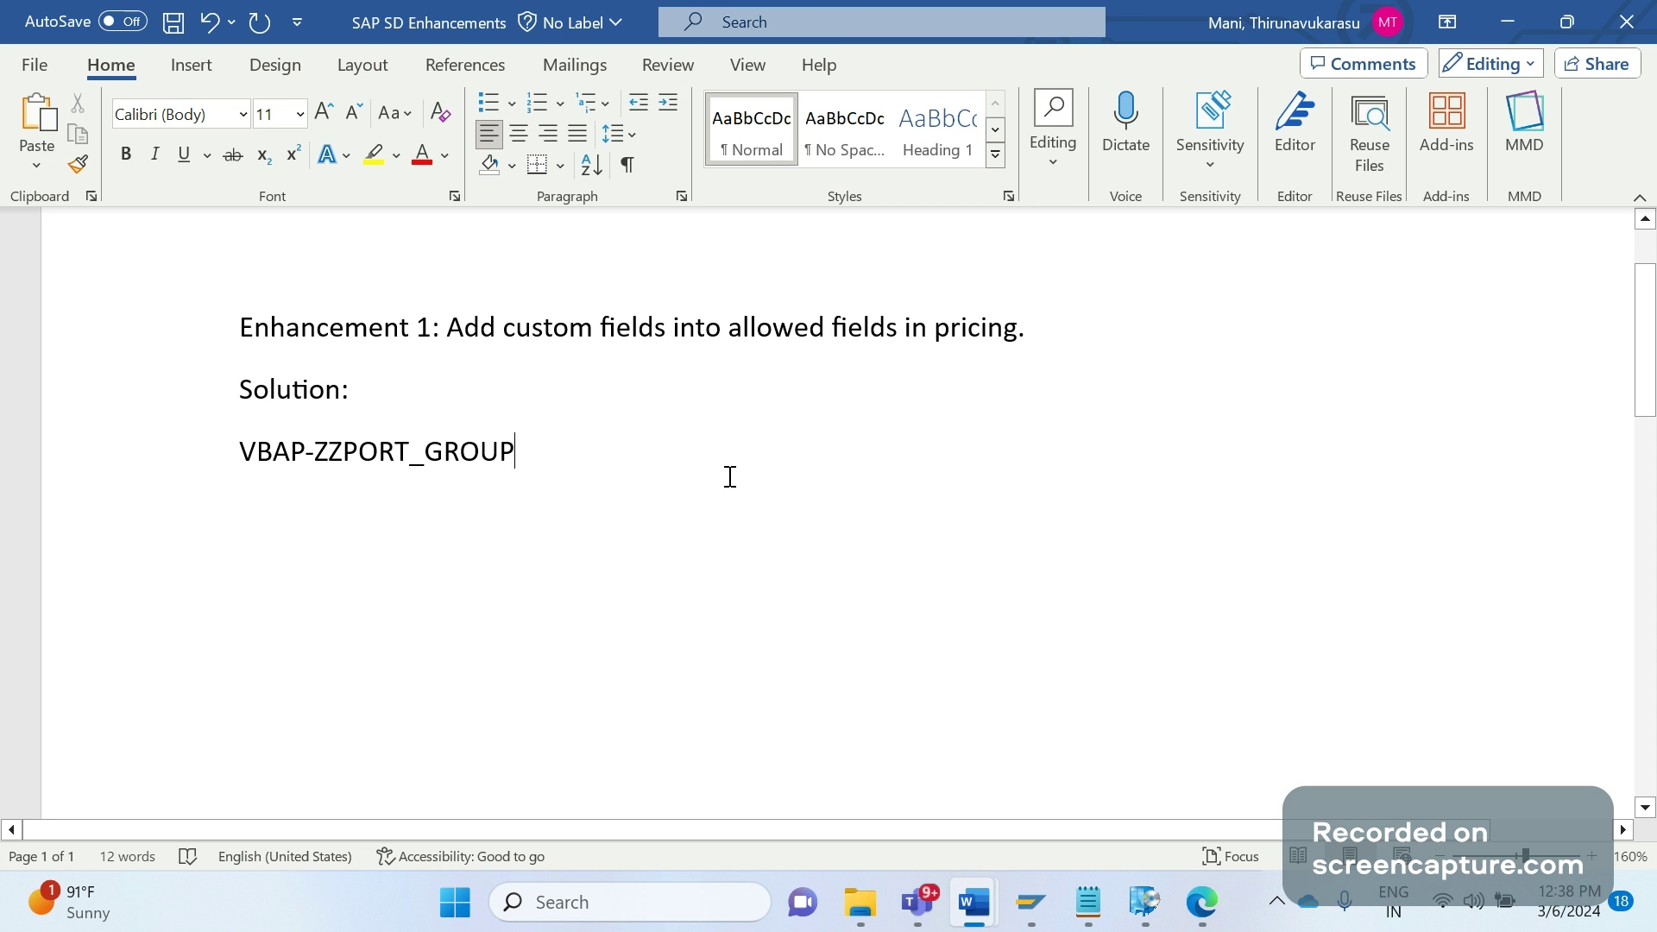
pyautogui.press('Return')
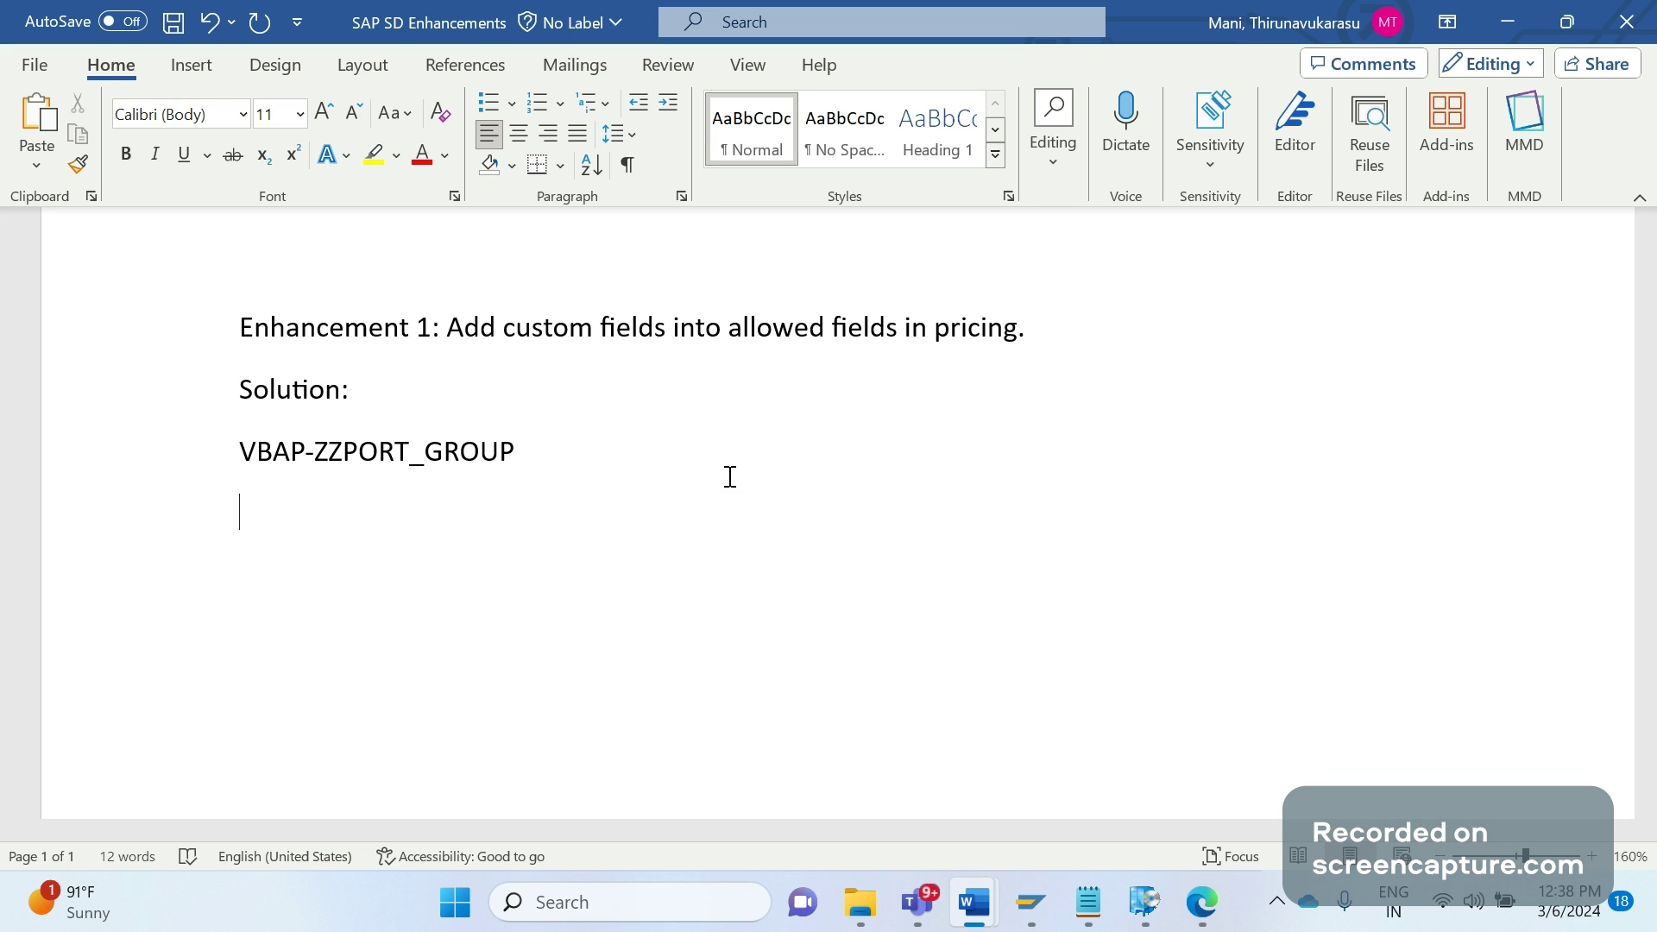
pyautogui.write('A')
pyautogui.press('BackSpace')
pyautogui.write('Step 1:')
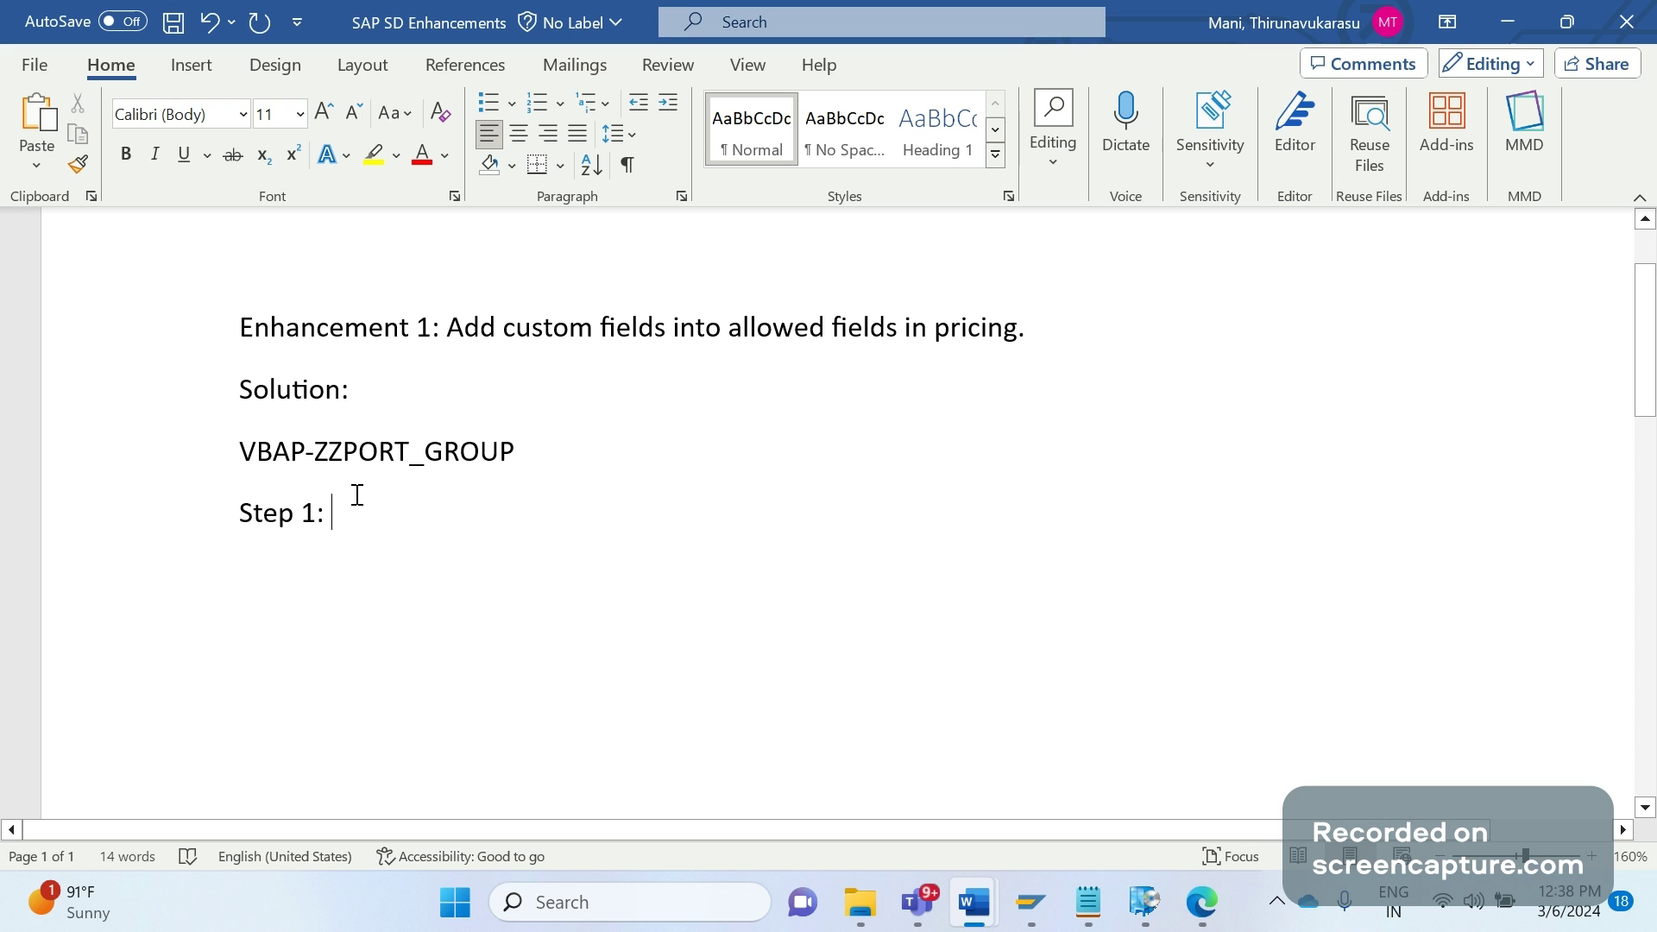
pyautogui.moveTo(320, 457); pyautogui.dragTo(515, 451)
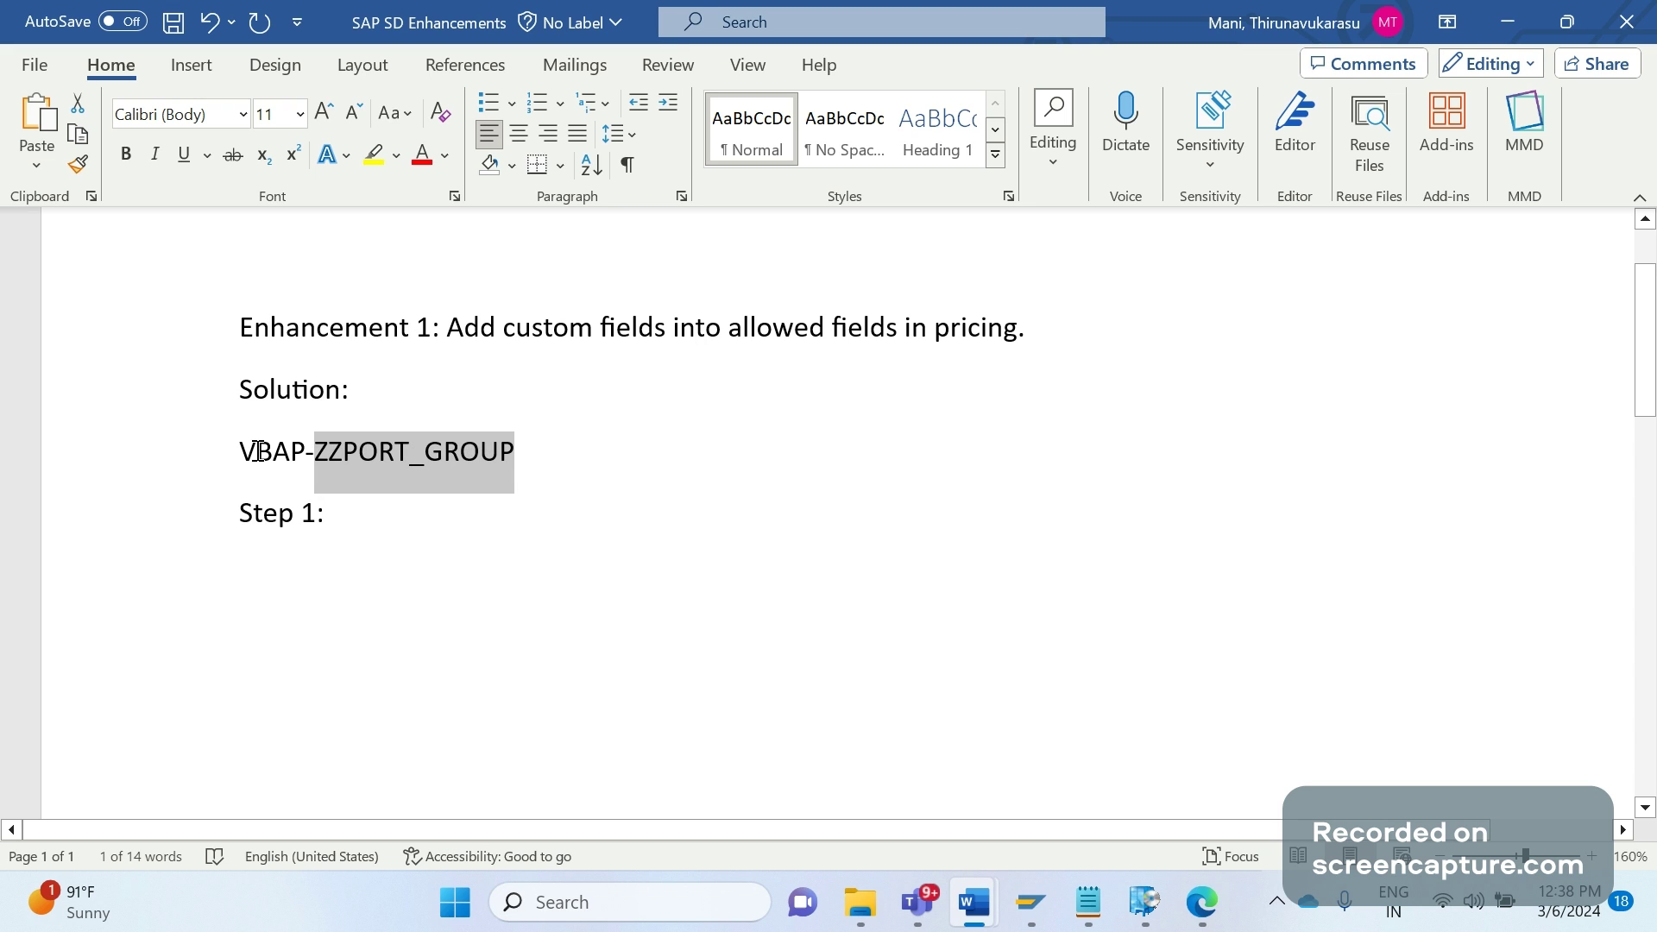
pyautogui.moveTo(257, 451); pyautogui.dragTo(518, 462)
pyautogui.click(525, 462)
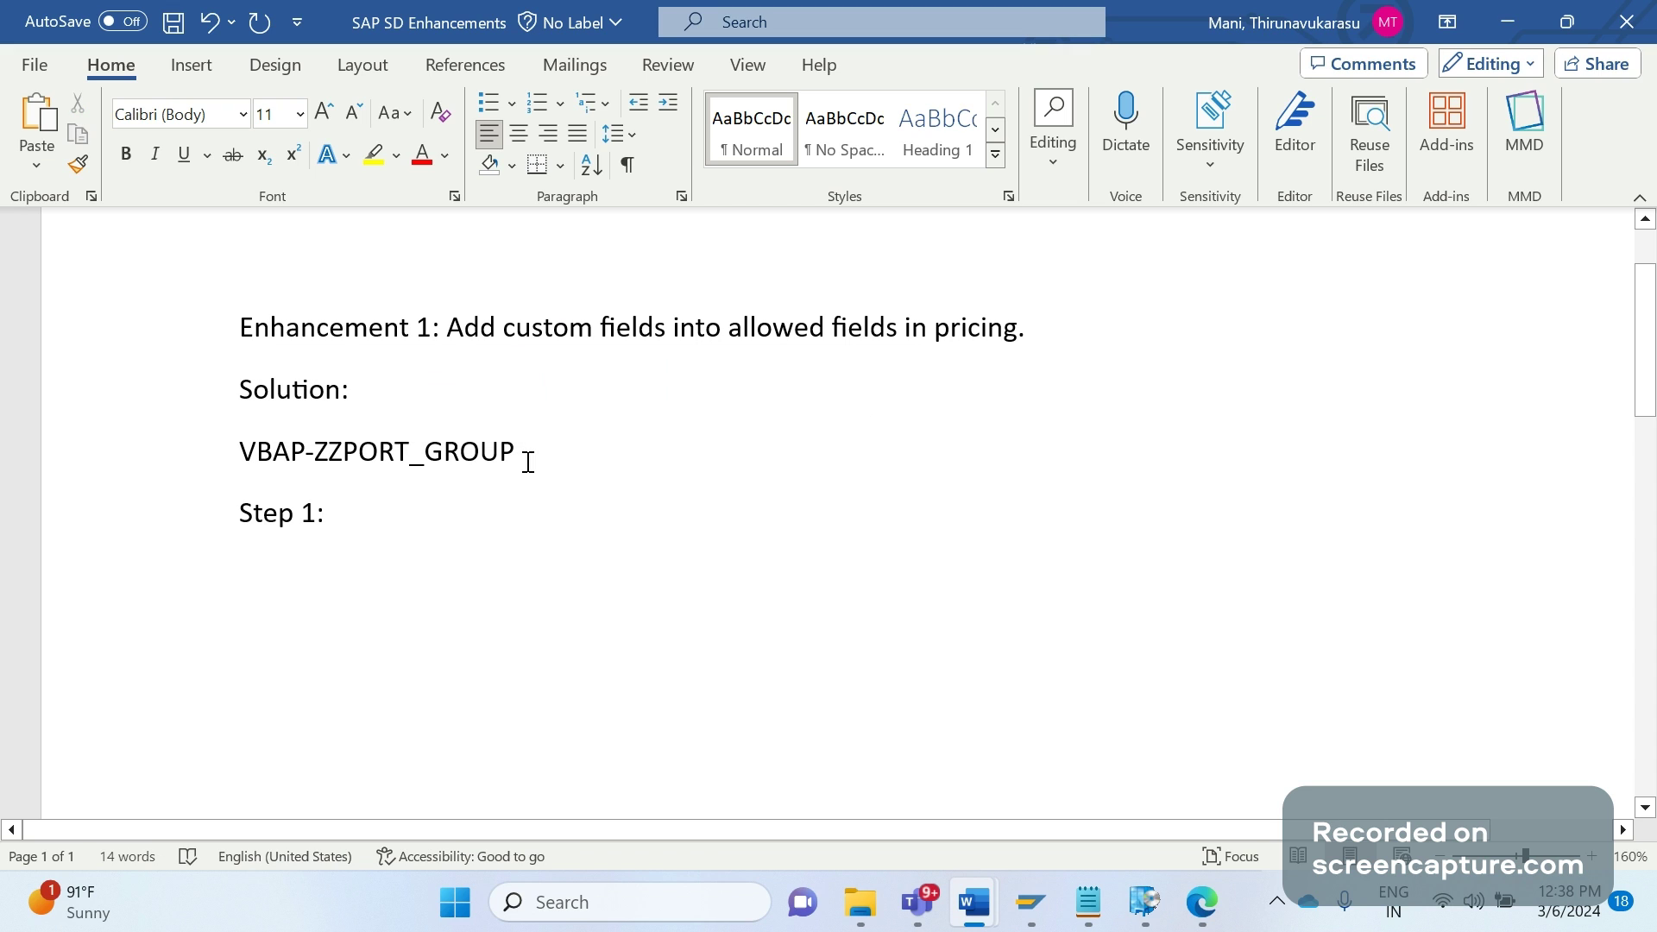
pyautogui.click(484, 496)
# Insert a line above Step 1 reading "Pricing structures: KOMK ("
pyautogui.click(544, 447)
pyautogui.press('Return')
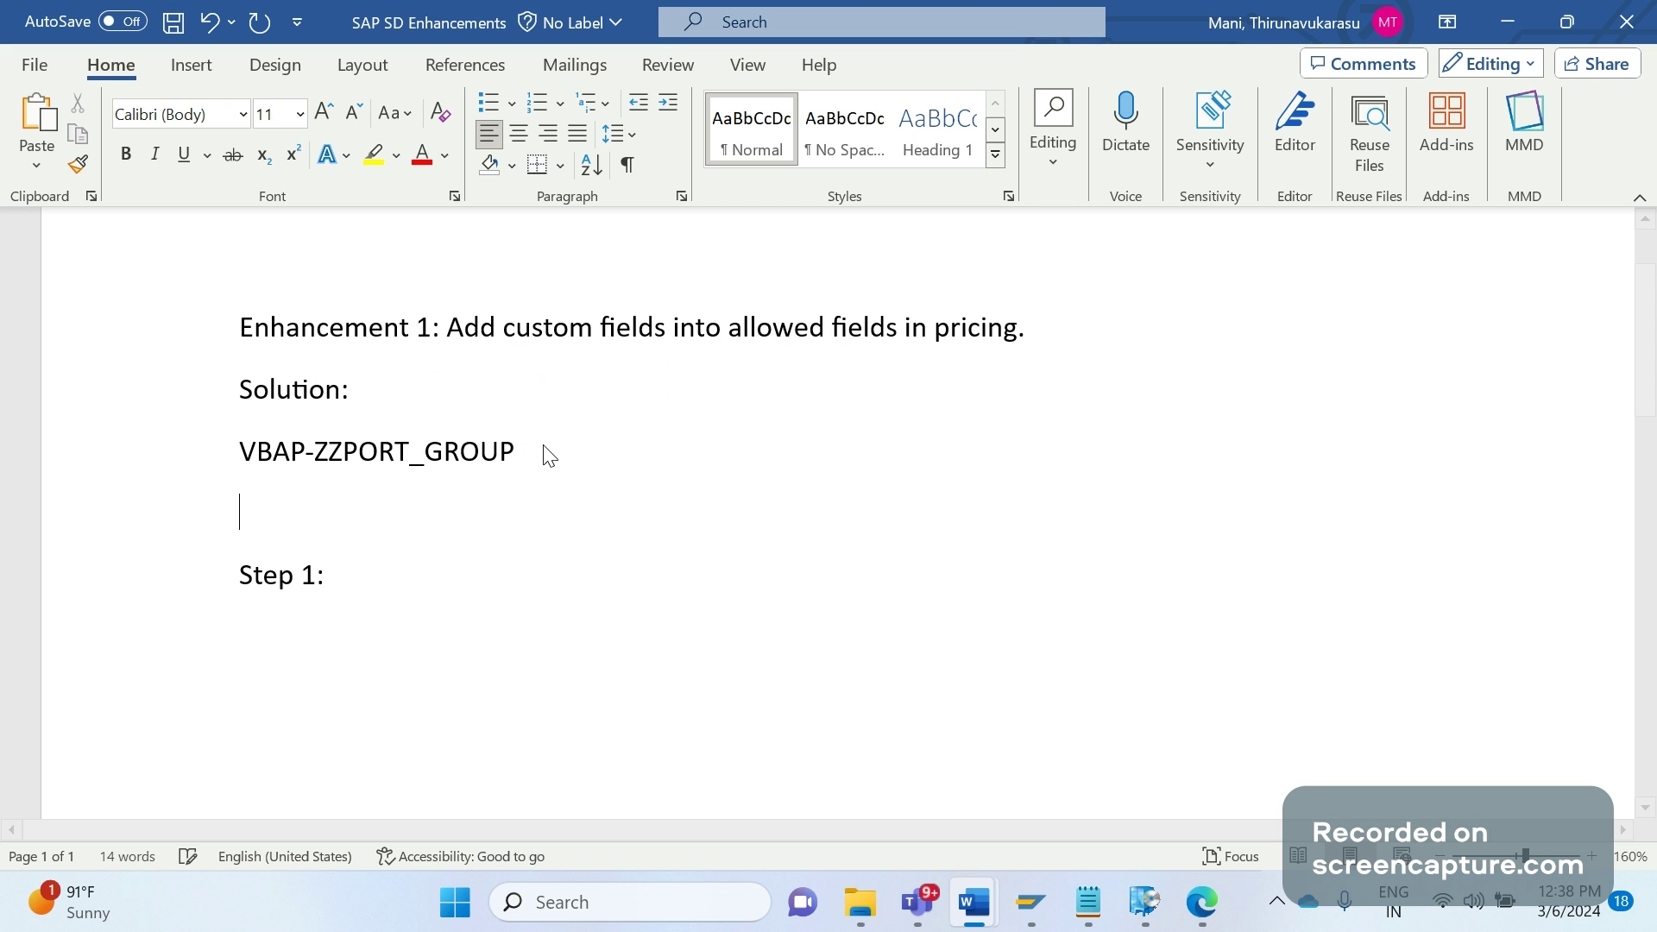
pyautogui.write('Pricing st')
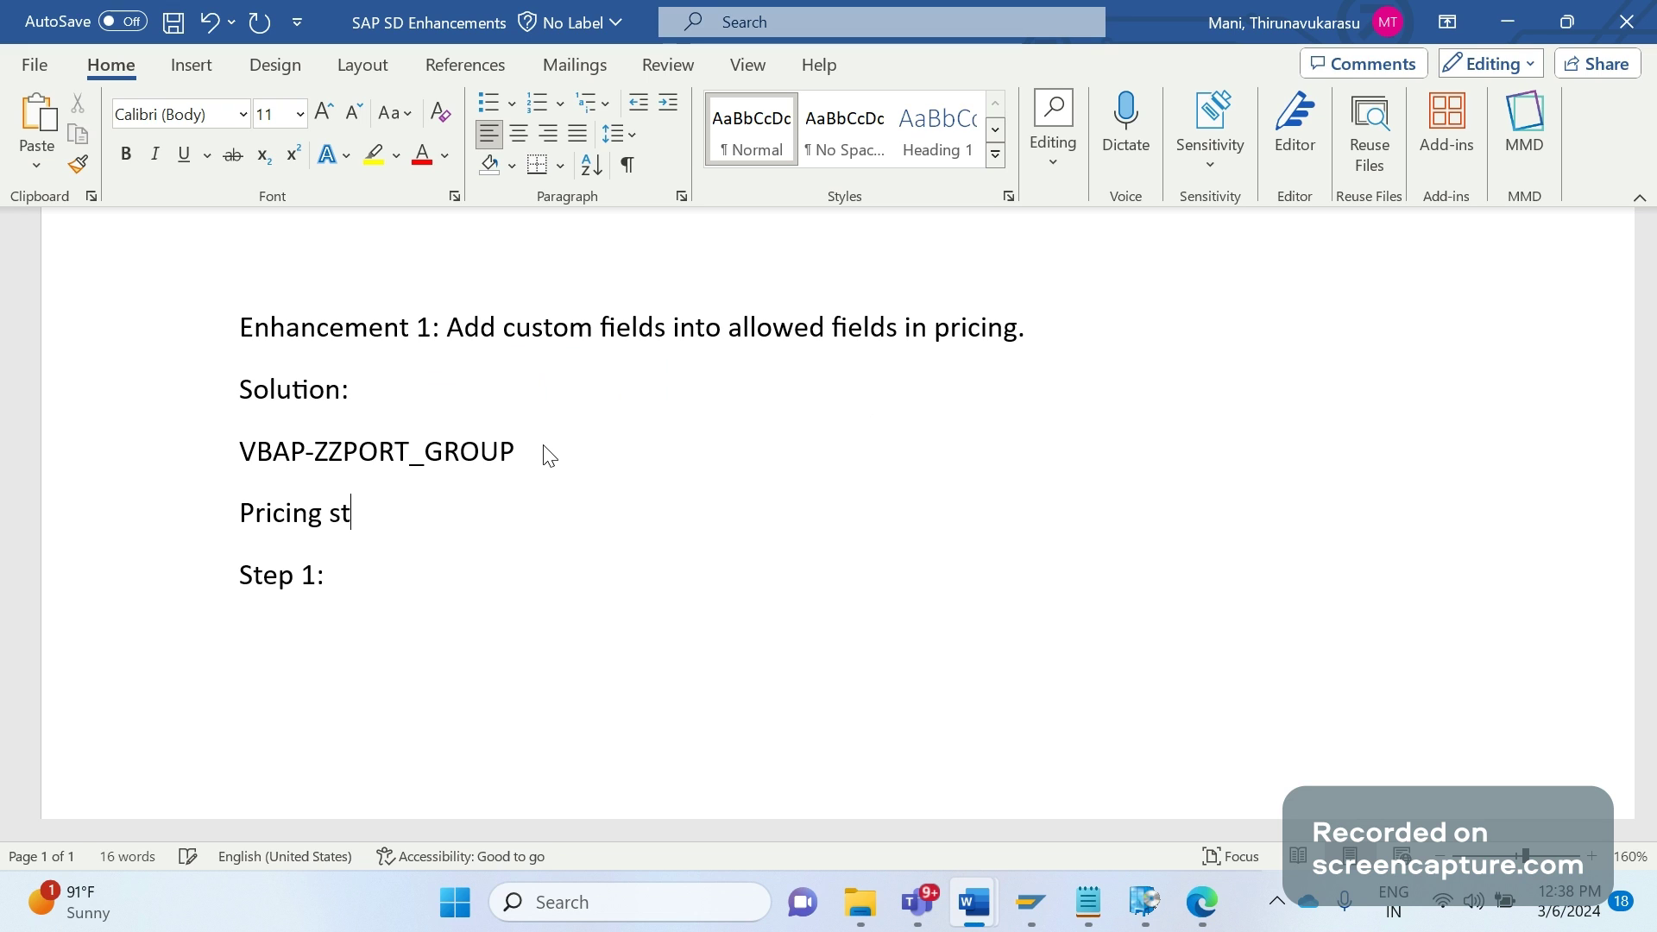
pyautogui.write('ructures: ')
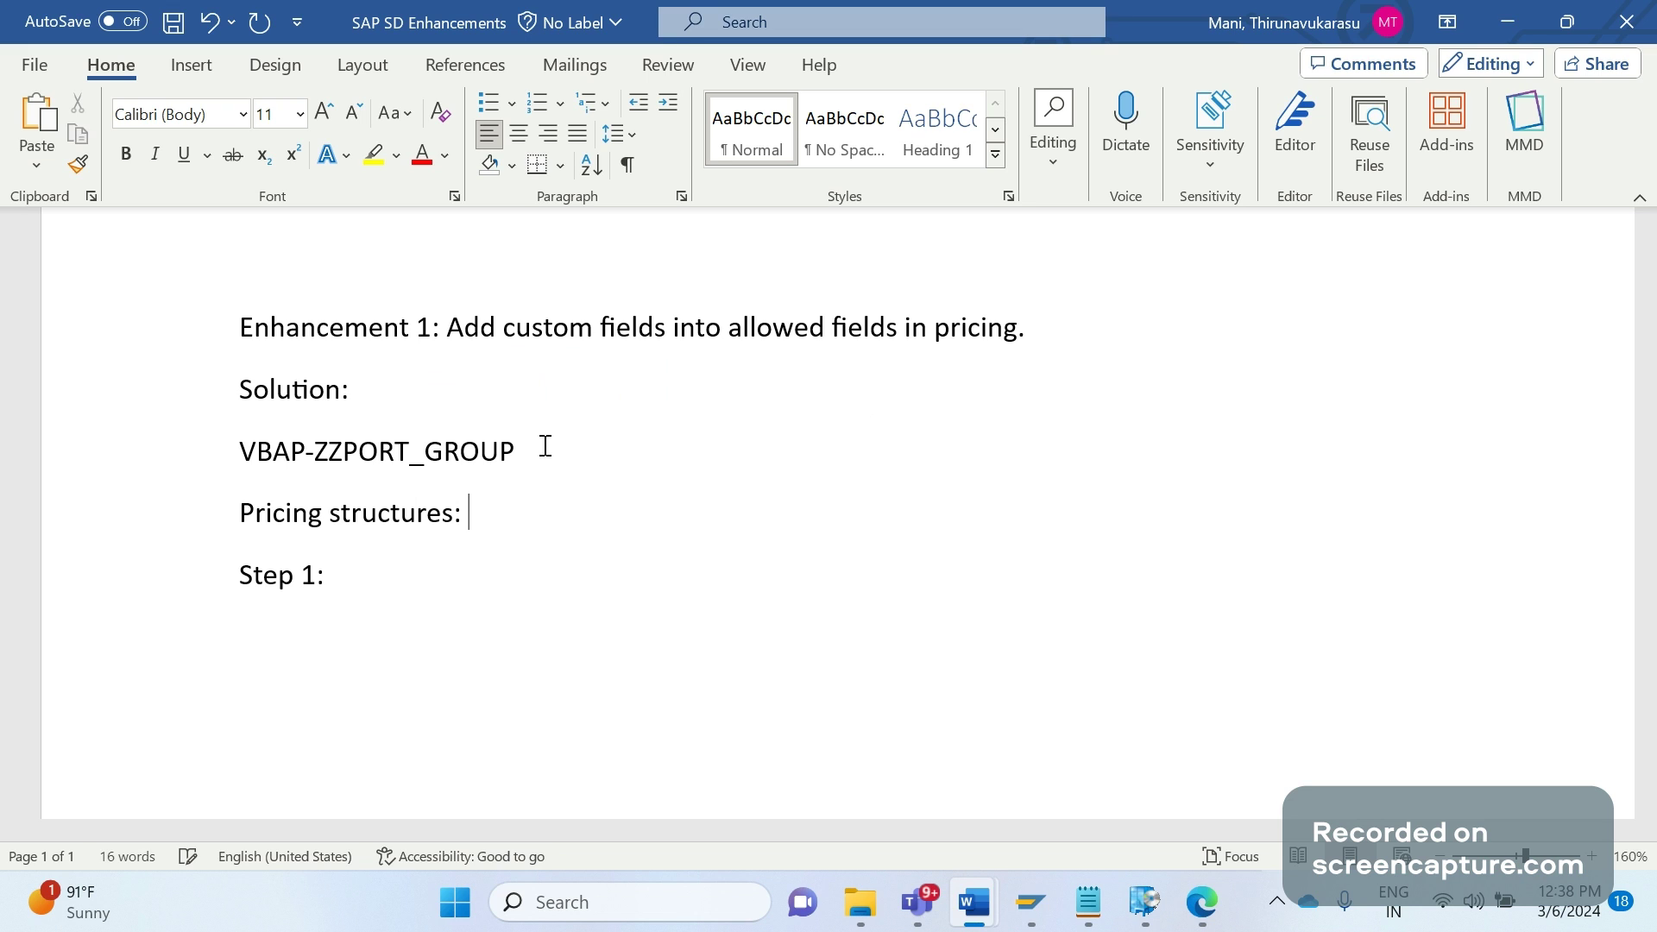
pyautogui.write('KOMK (')
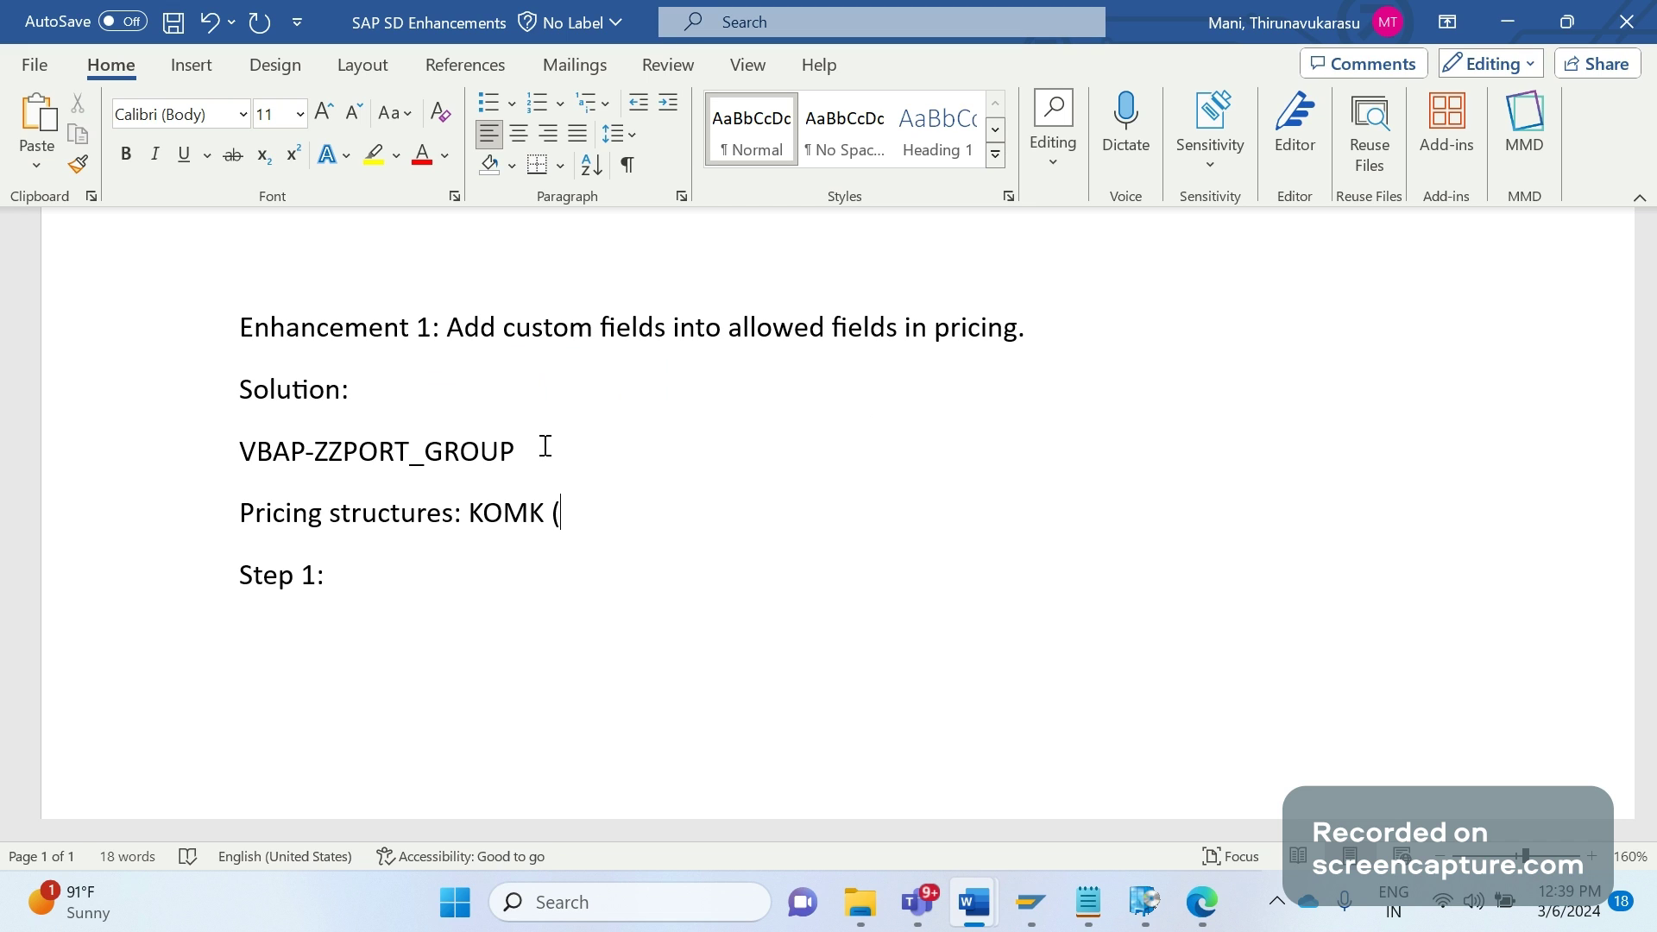
# Switch to SAP, open transaction SE11 and display the structure KOMK
pyautogui.hotkey('alt', 'Tab')
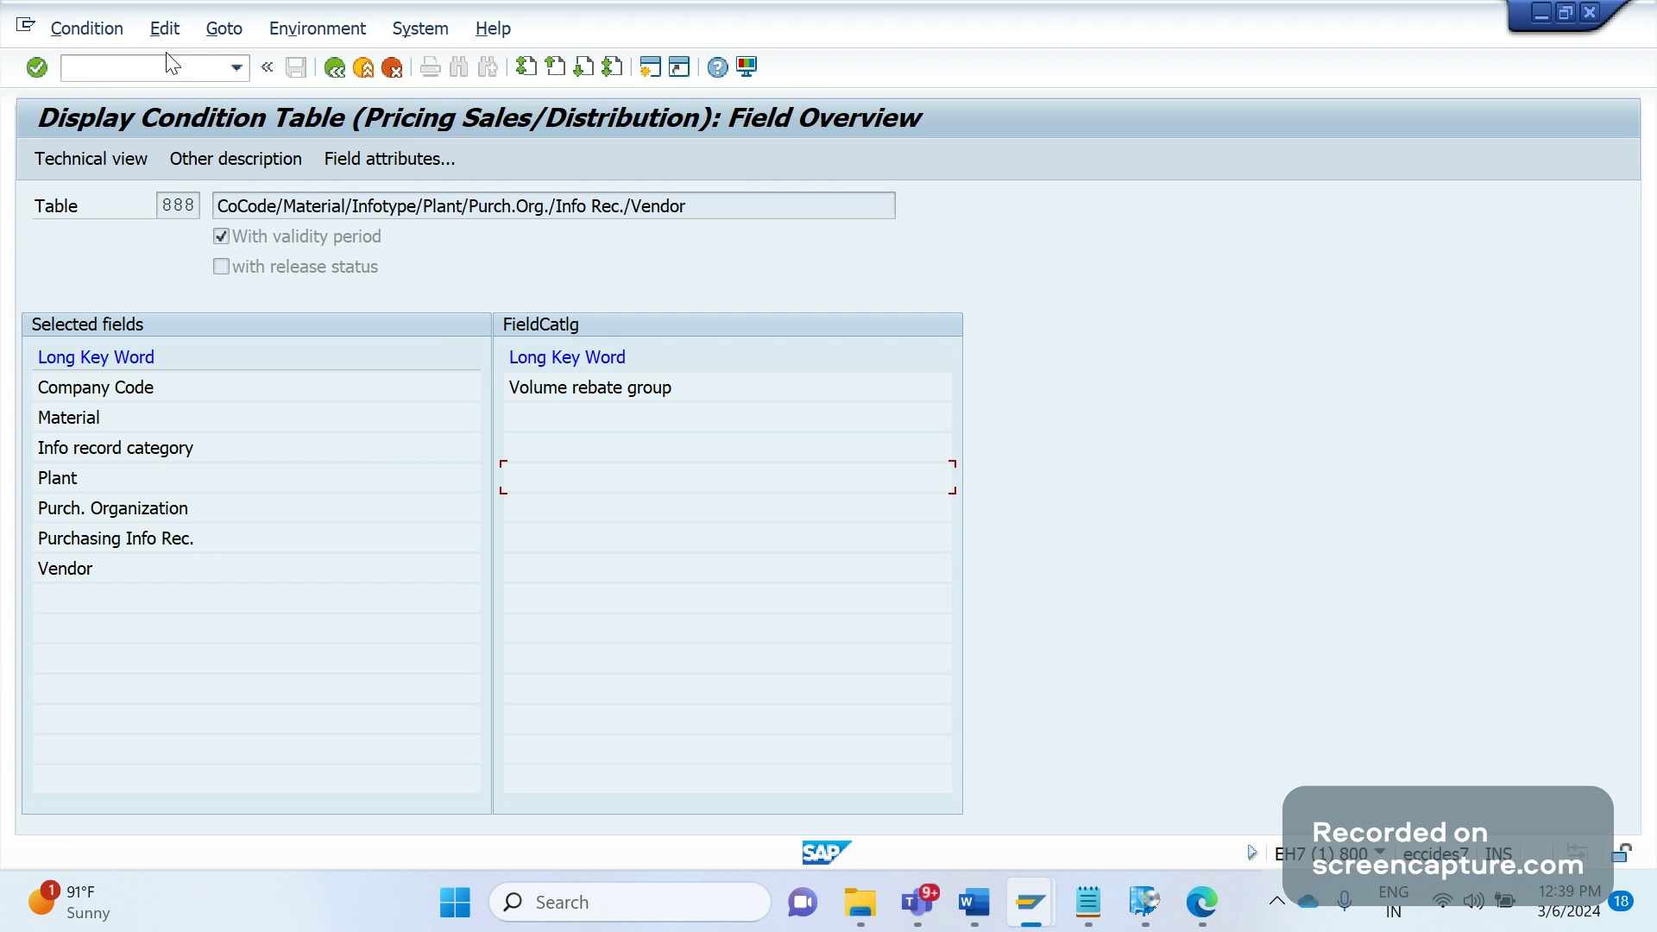
pyautogui.click(164, 61)
pyautogui.write('/nse1')
pyautogui.press('Return')
pyautogui.write('se11')
pyautogui.press('Return')
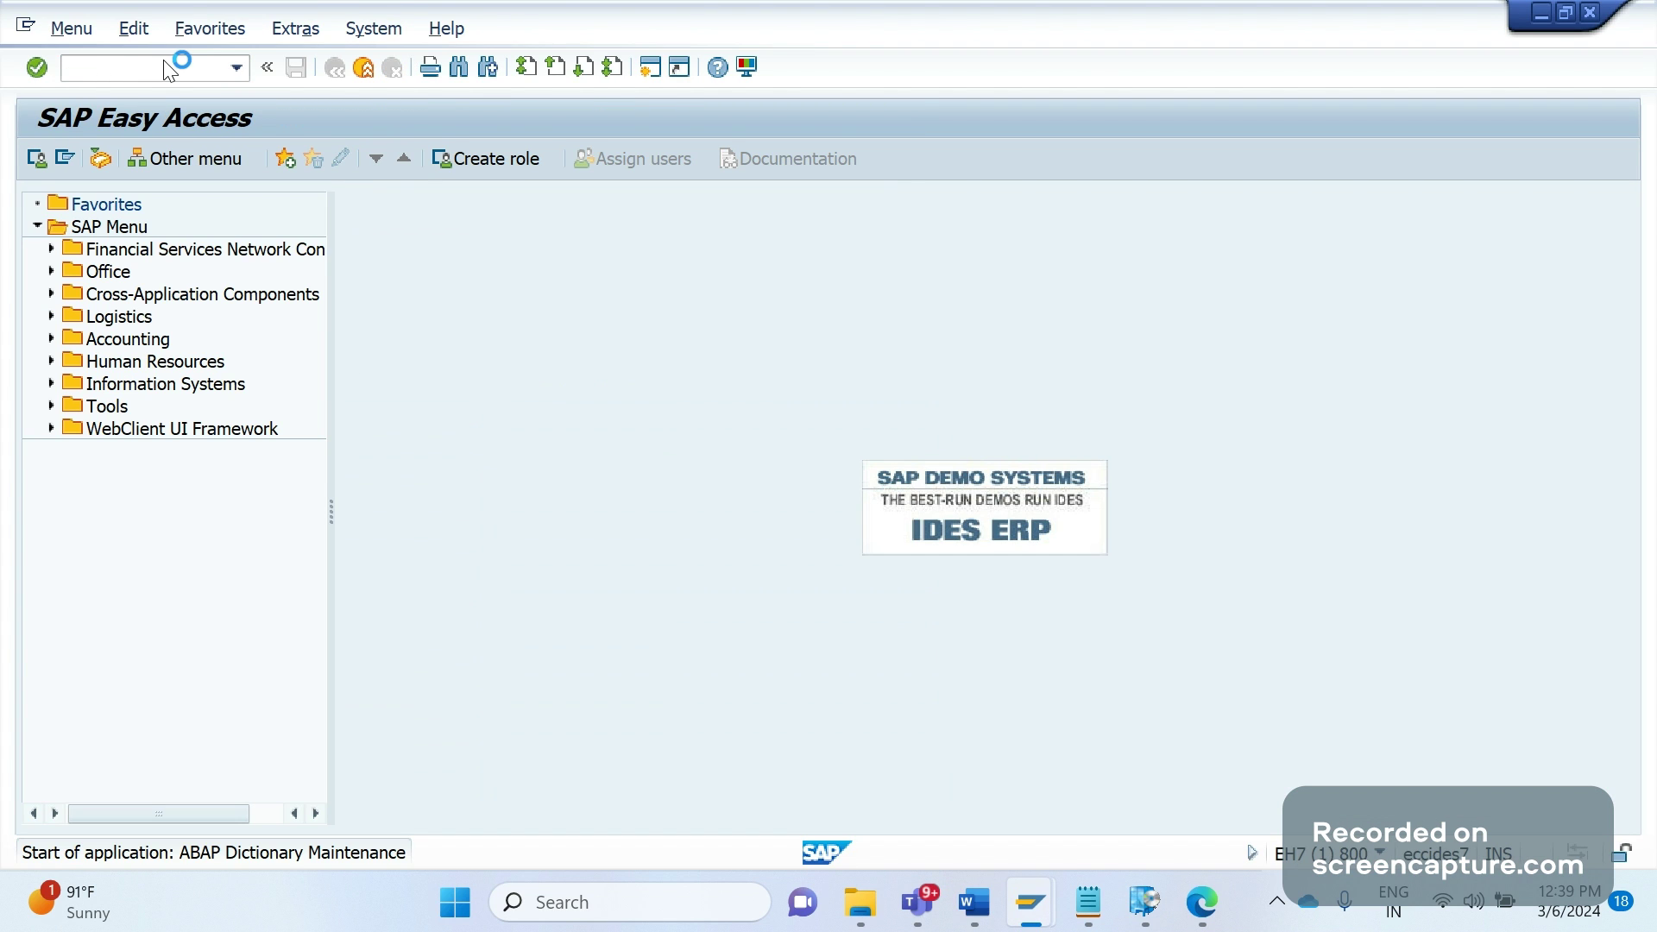
pyautogui.write('ko')
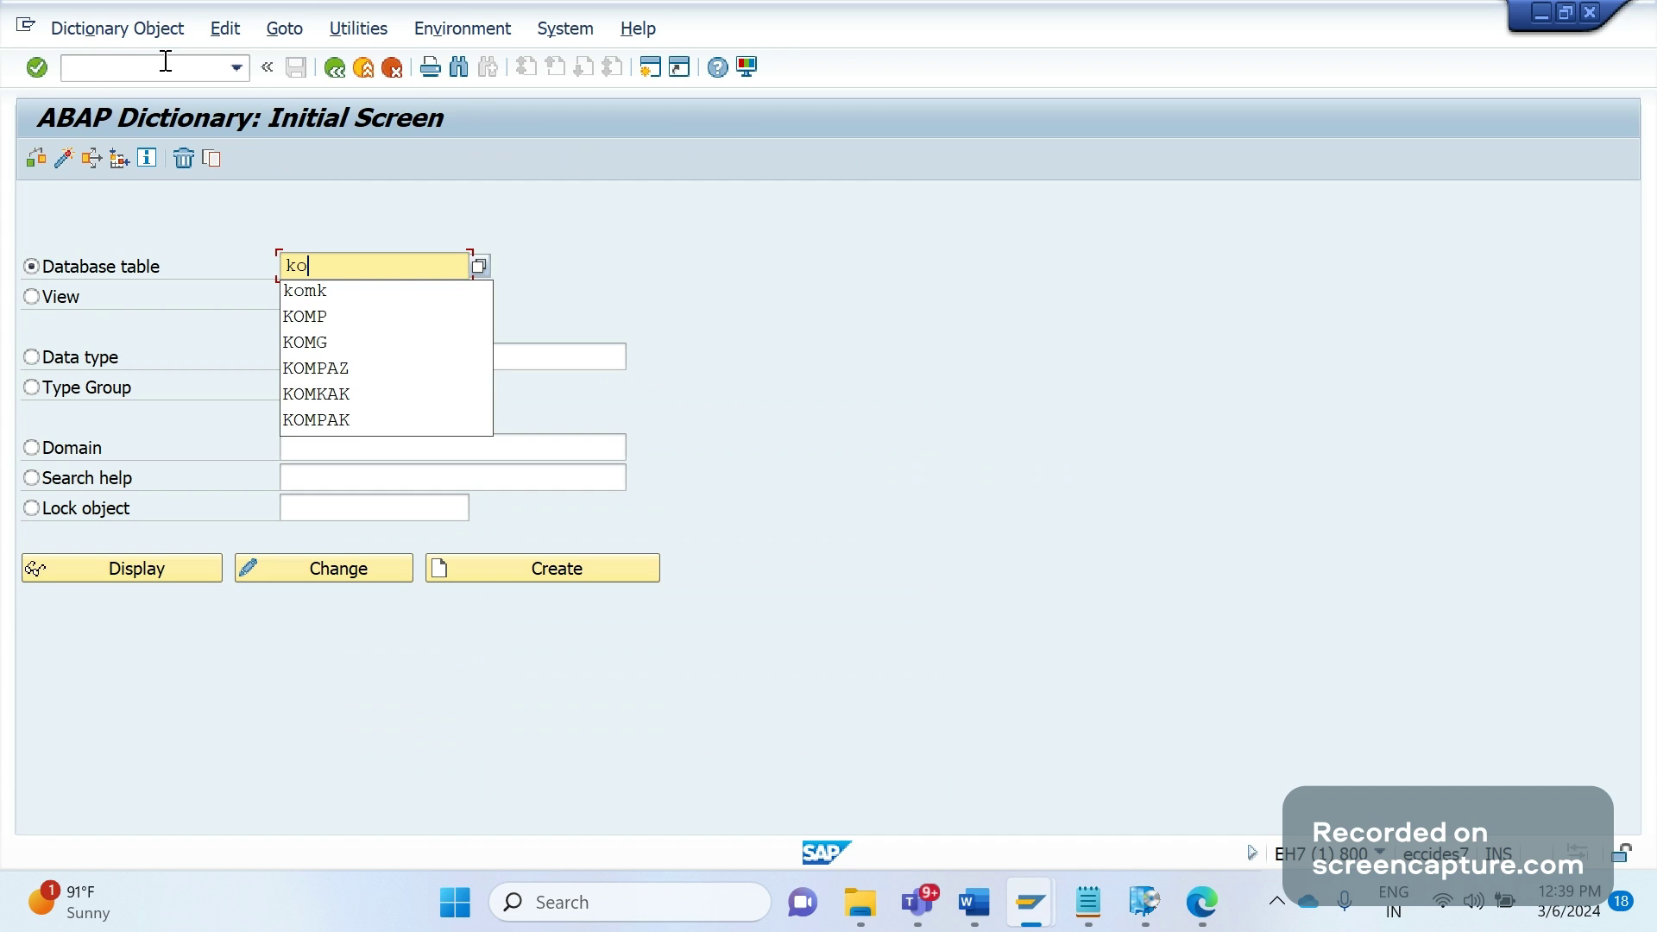
pyautogui.write('mk')
pyautogui.click(140, 571)
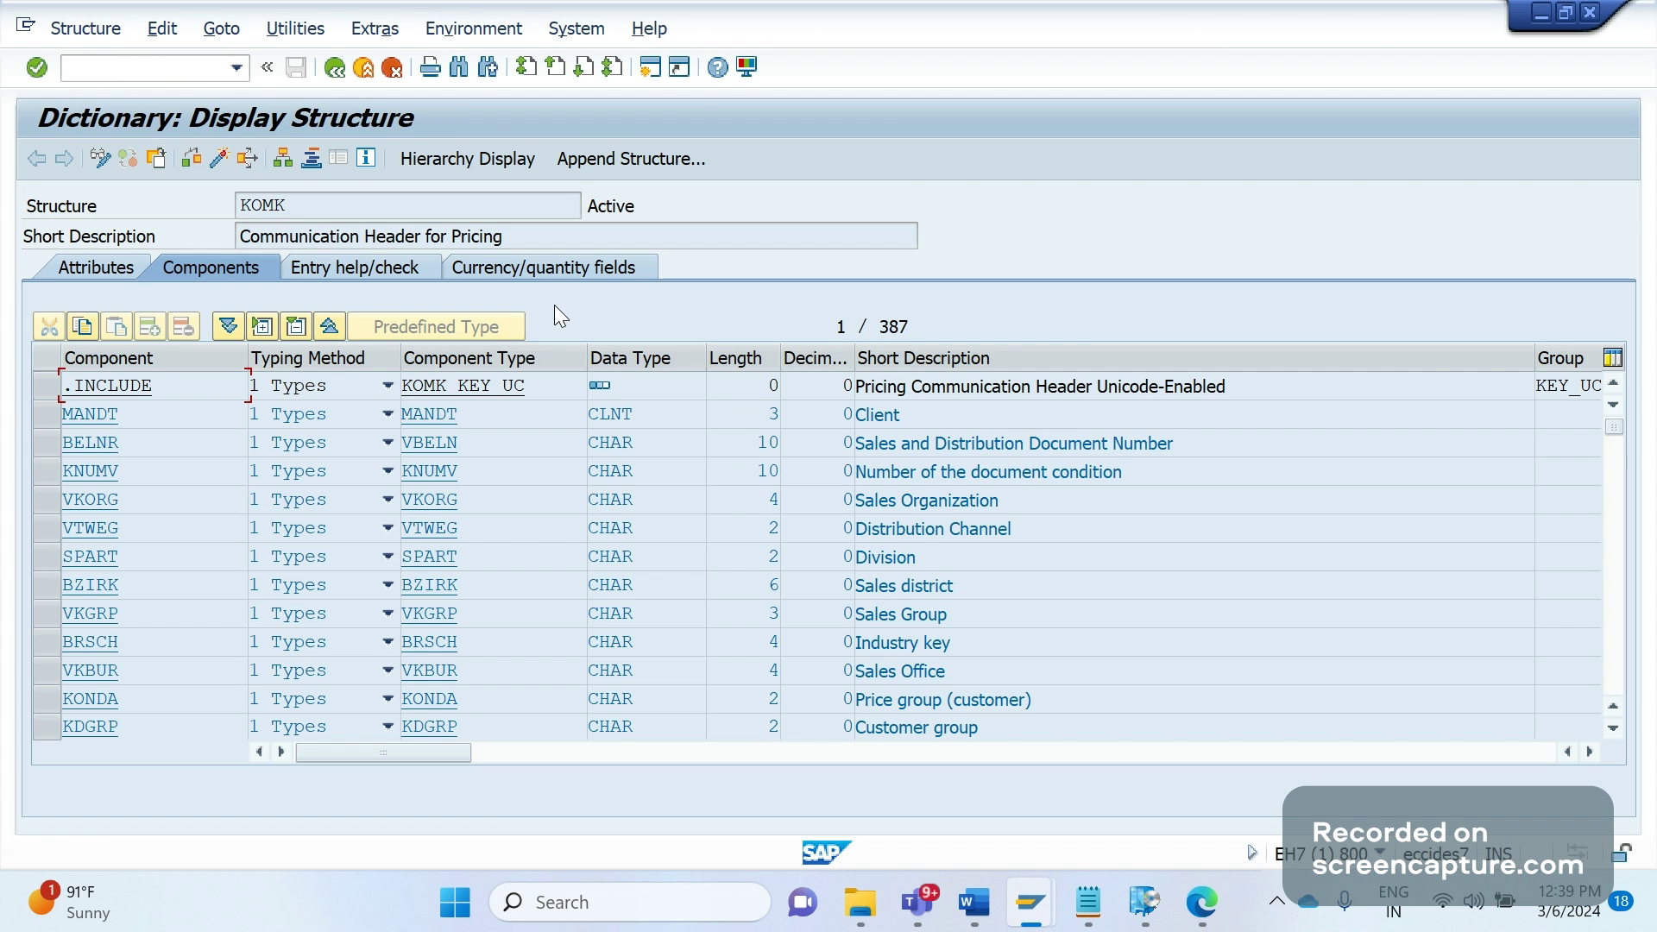
# Copy the short description of KOMK into the open parenthesis in the Word document, closing it with a parenthesis and comma
pyautogui.click(524, 237)
pyautogui.moveTo(525, 237); pyautogui.dragTo(247, 241)
pyautogui.hotkey('ctrl', 'c')
pyautogui.click(247, 241)
pyautogui.hotkey('alt', 'Tab')
pyautogui.hotkey('ctrl', 'v')
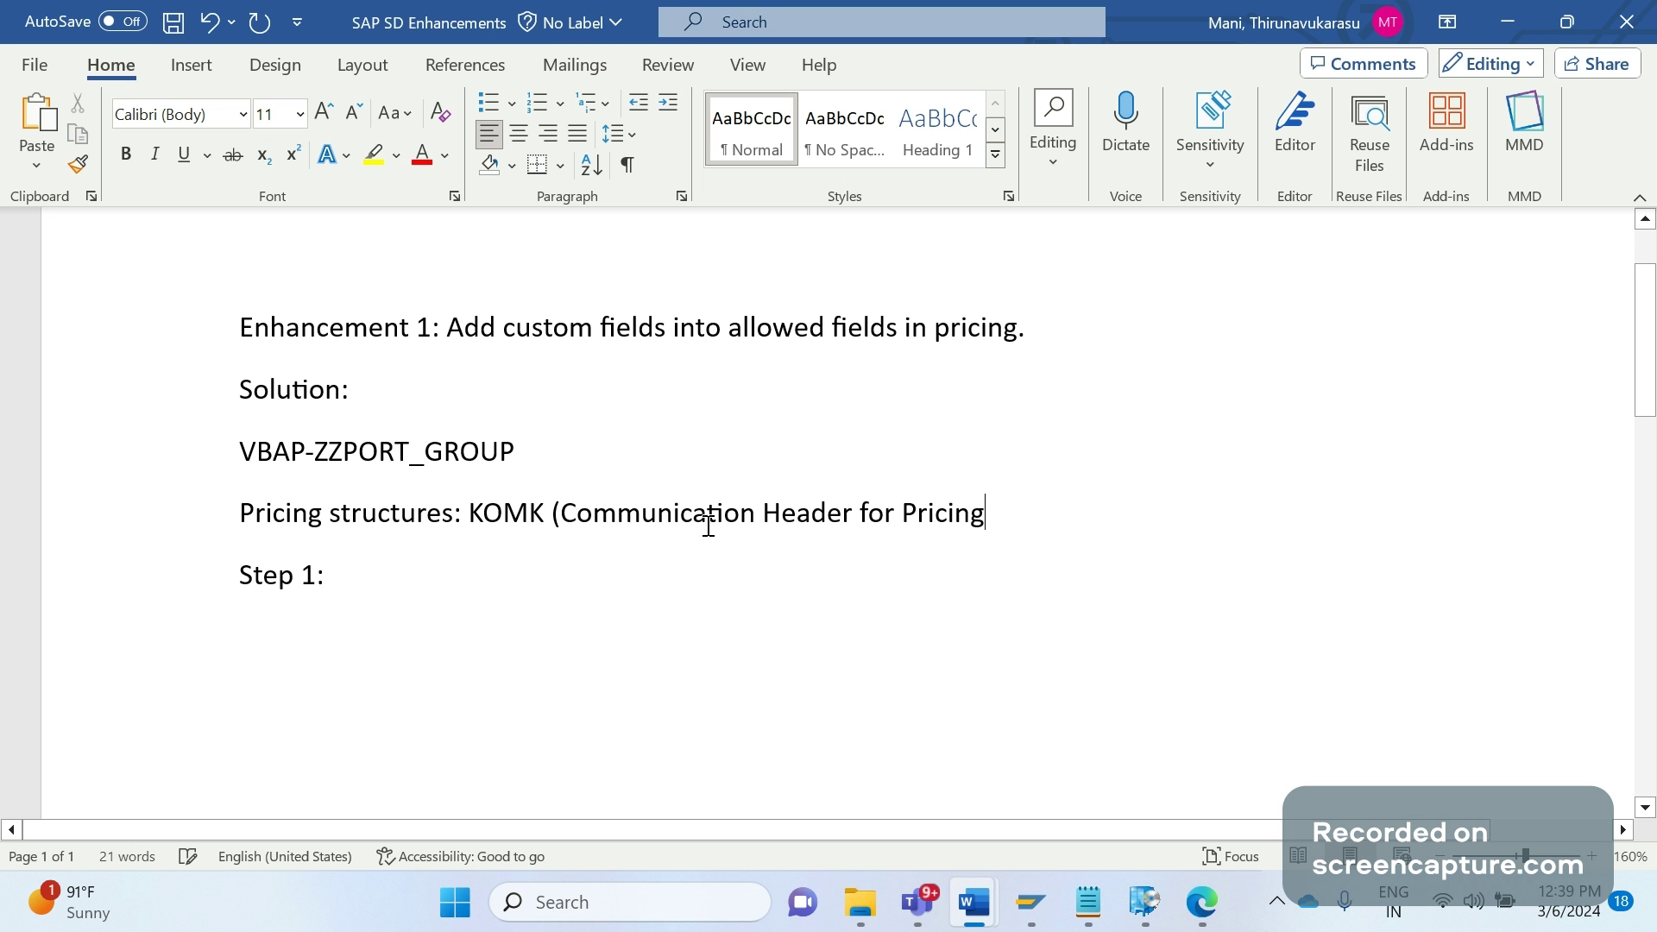
pyautogui.write('),')
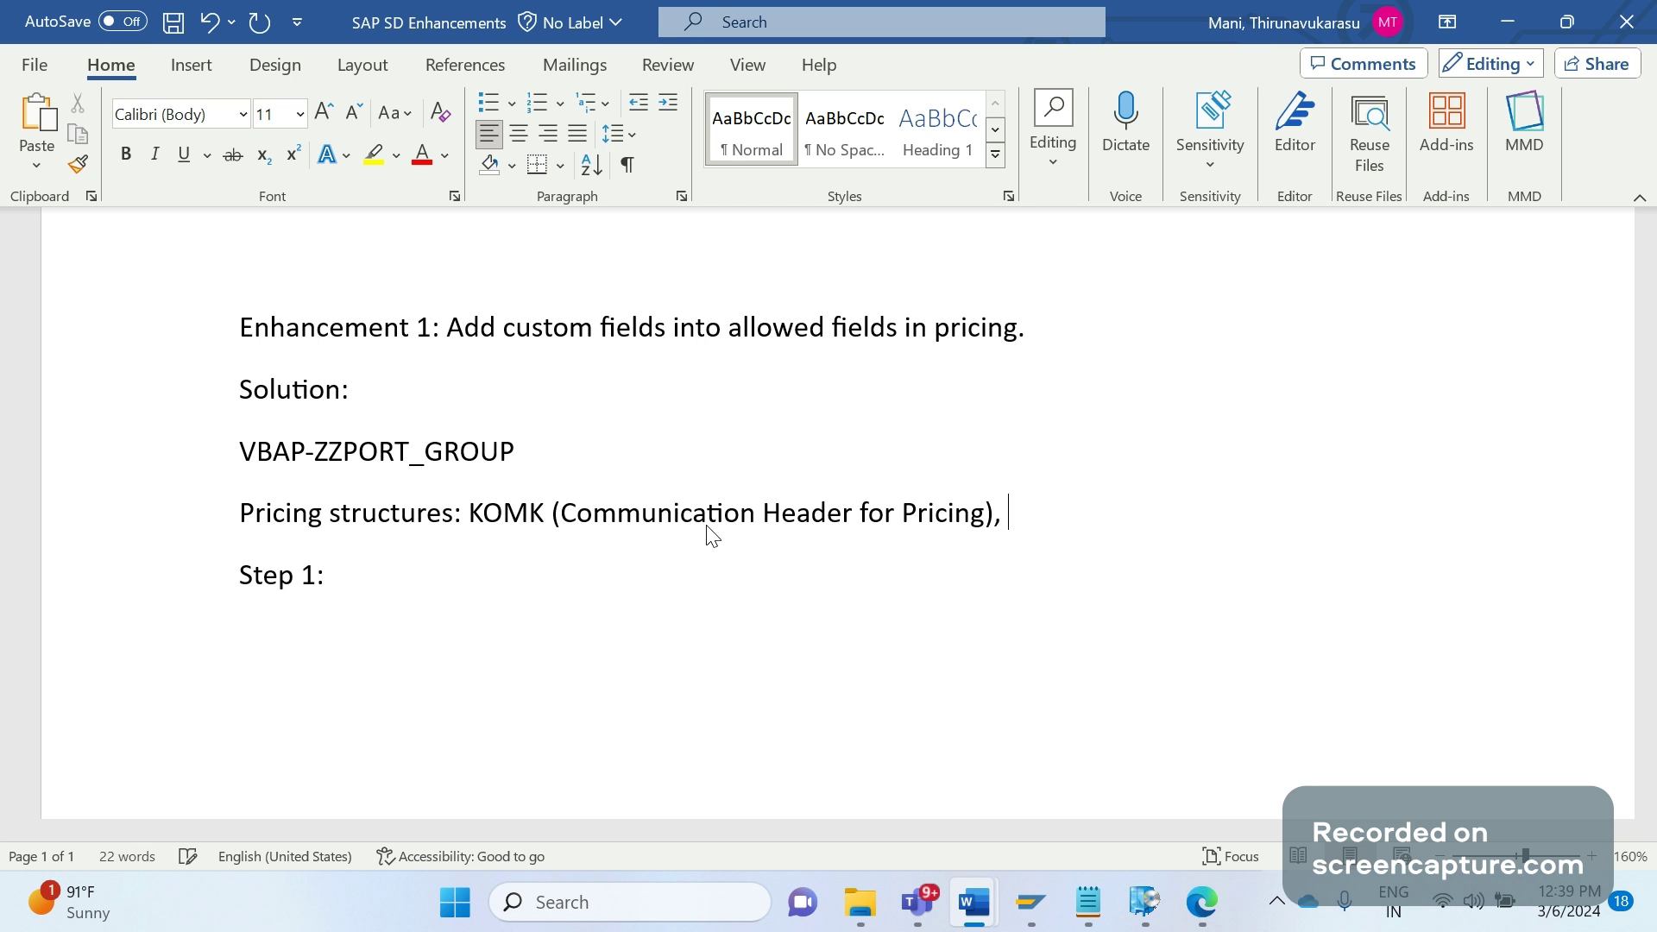
# Add "KOMP (" after the KOMK entry in the Word document, and switch to SAP to display the structure KOMP
pyautogui.write(' KOMP')
pyautogui.hotkey('alt', 'Tab')
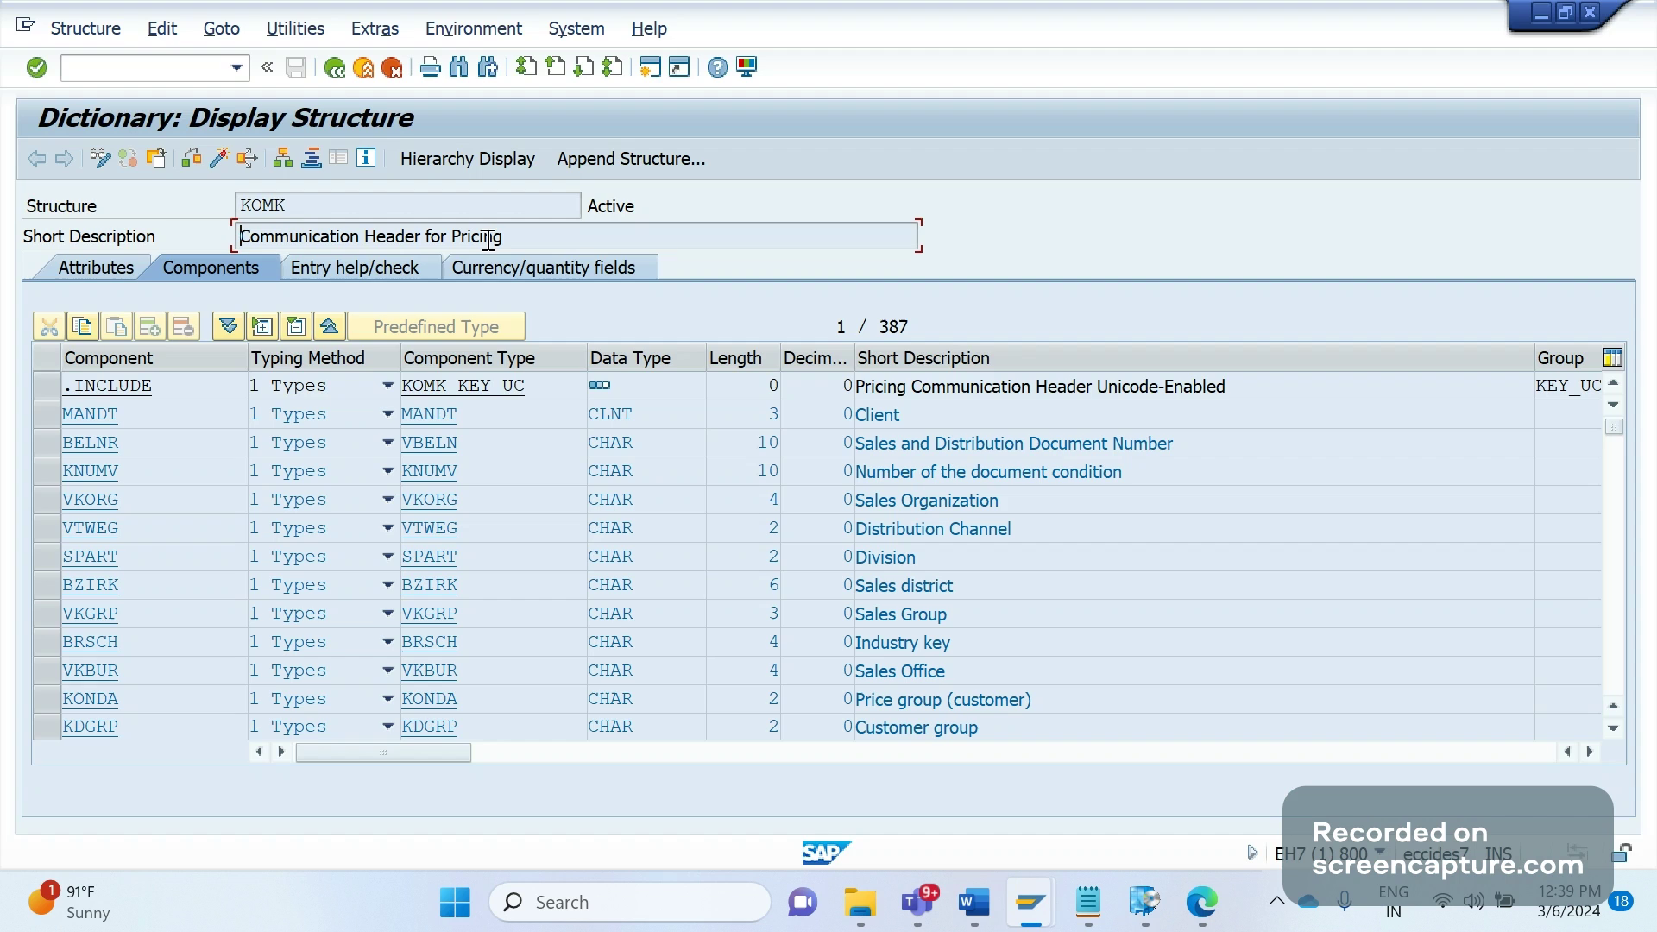
pyautogui.click(336, 71)
pyautogui.write('K')
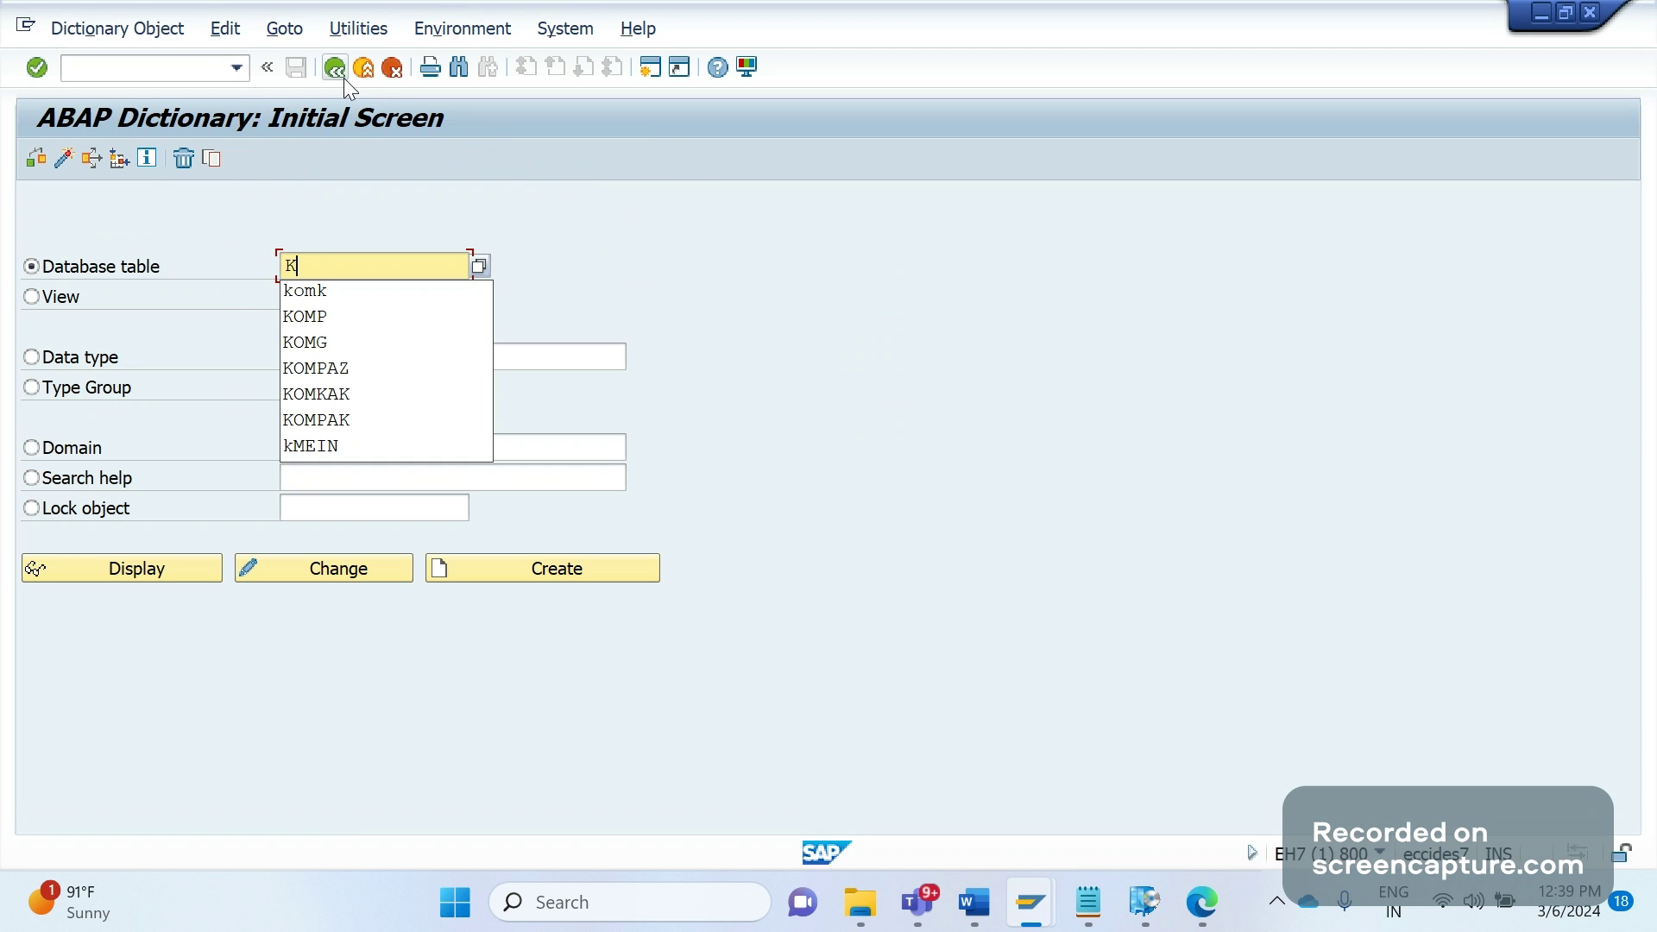
pyautogui.write('OMP')
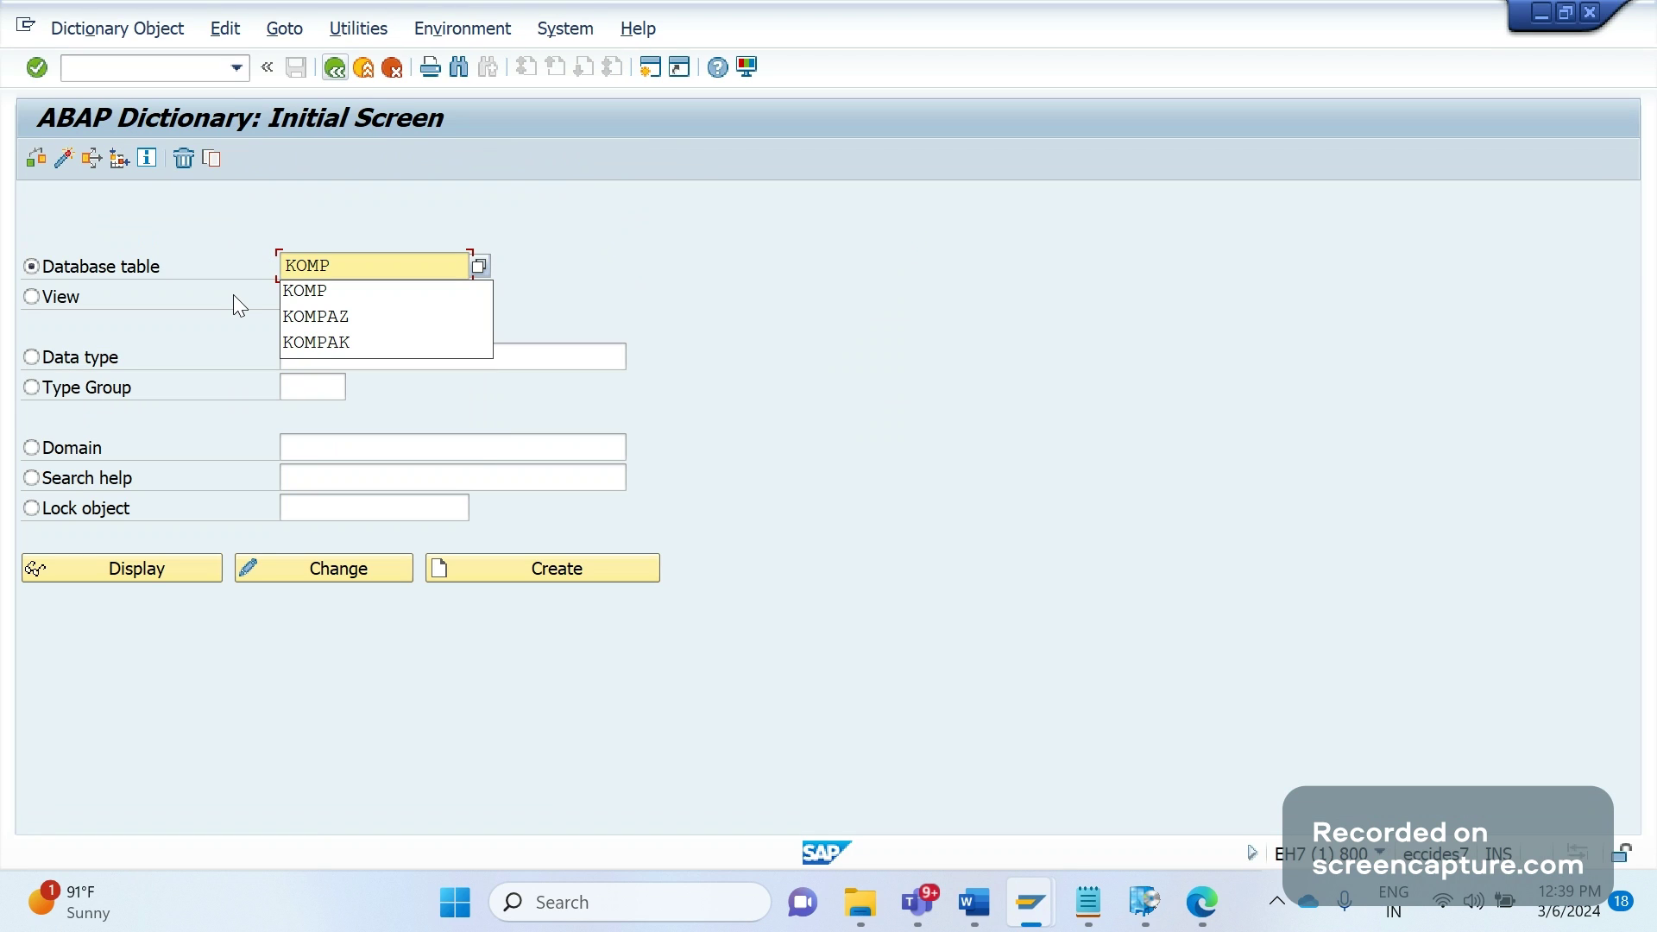
pyautogui.click(141, 579)
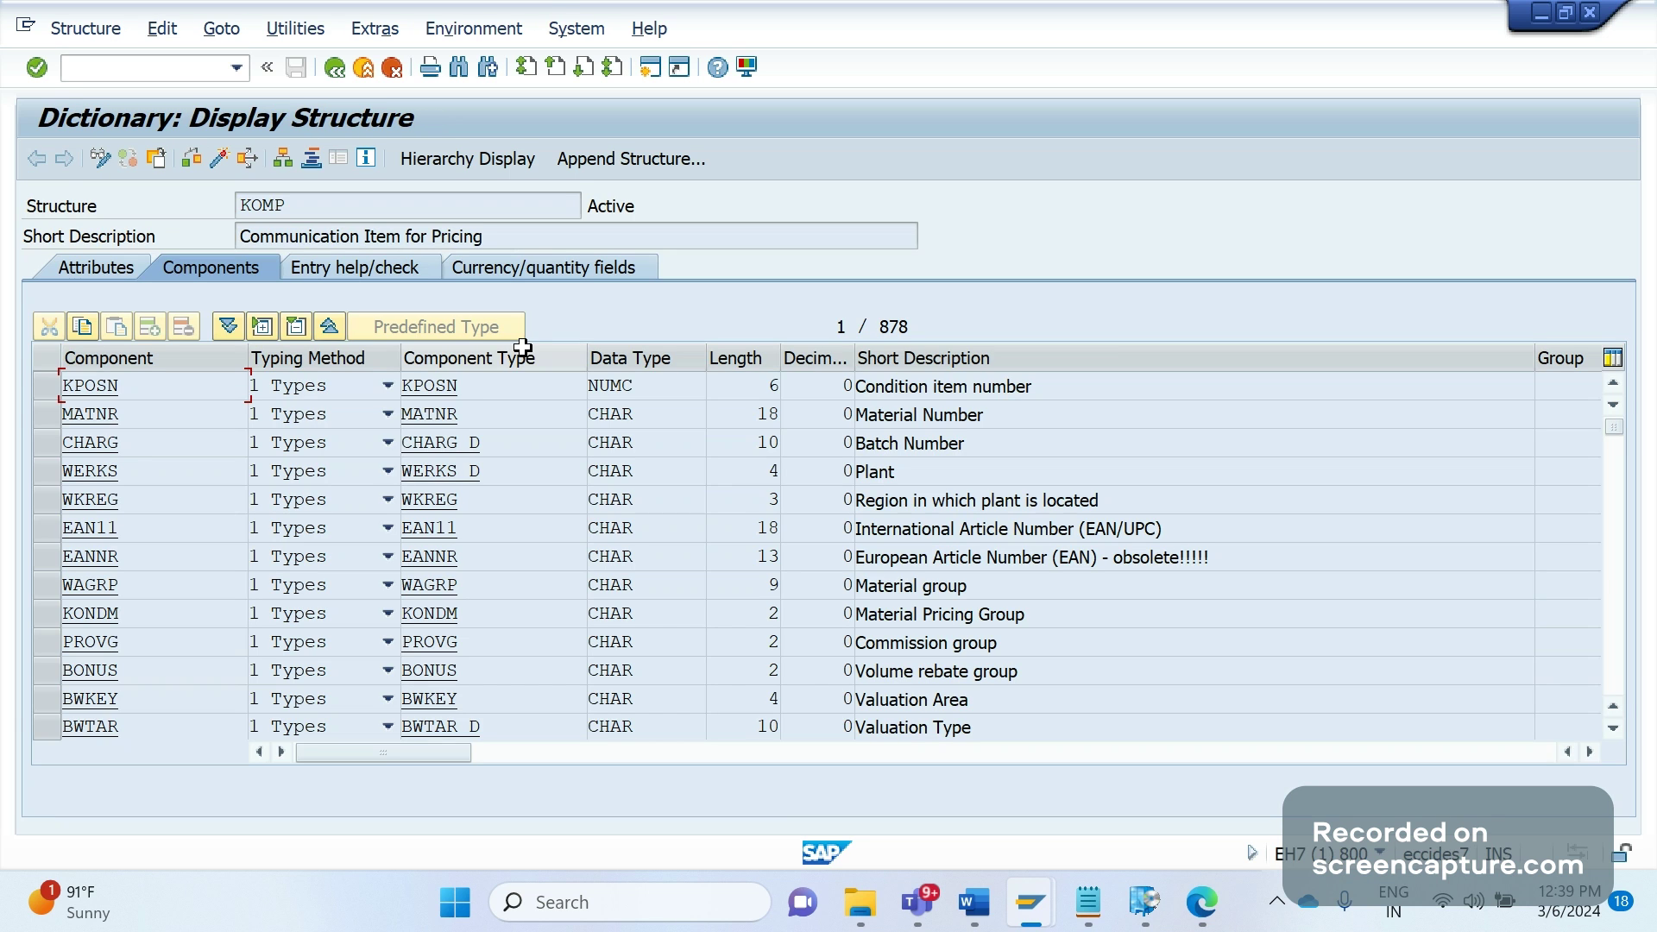
# Copy the short description of KOMP into the open parenthesis after KOMP in the Word document and close the parenthesis
pyautogui.moveTo(484, 236); pyautogui.dragTo(68, 214)
pyautogui.hotkey('ctrl', 'c')
pyautogui.hotkey('alt', 'Tab')
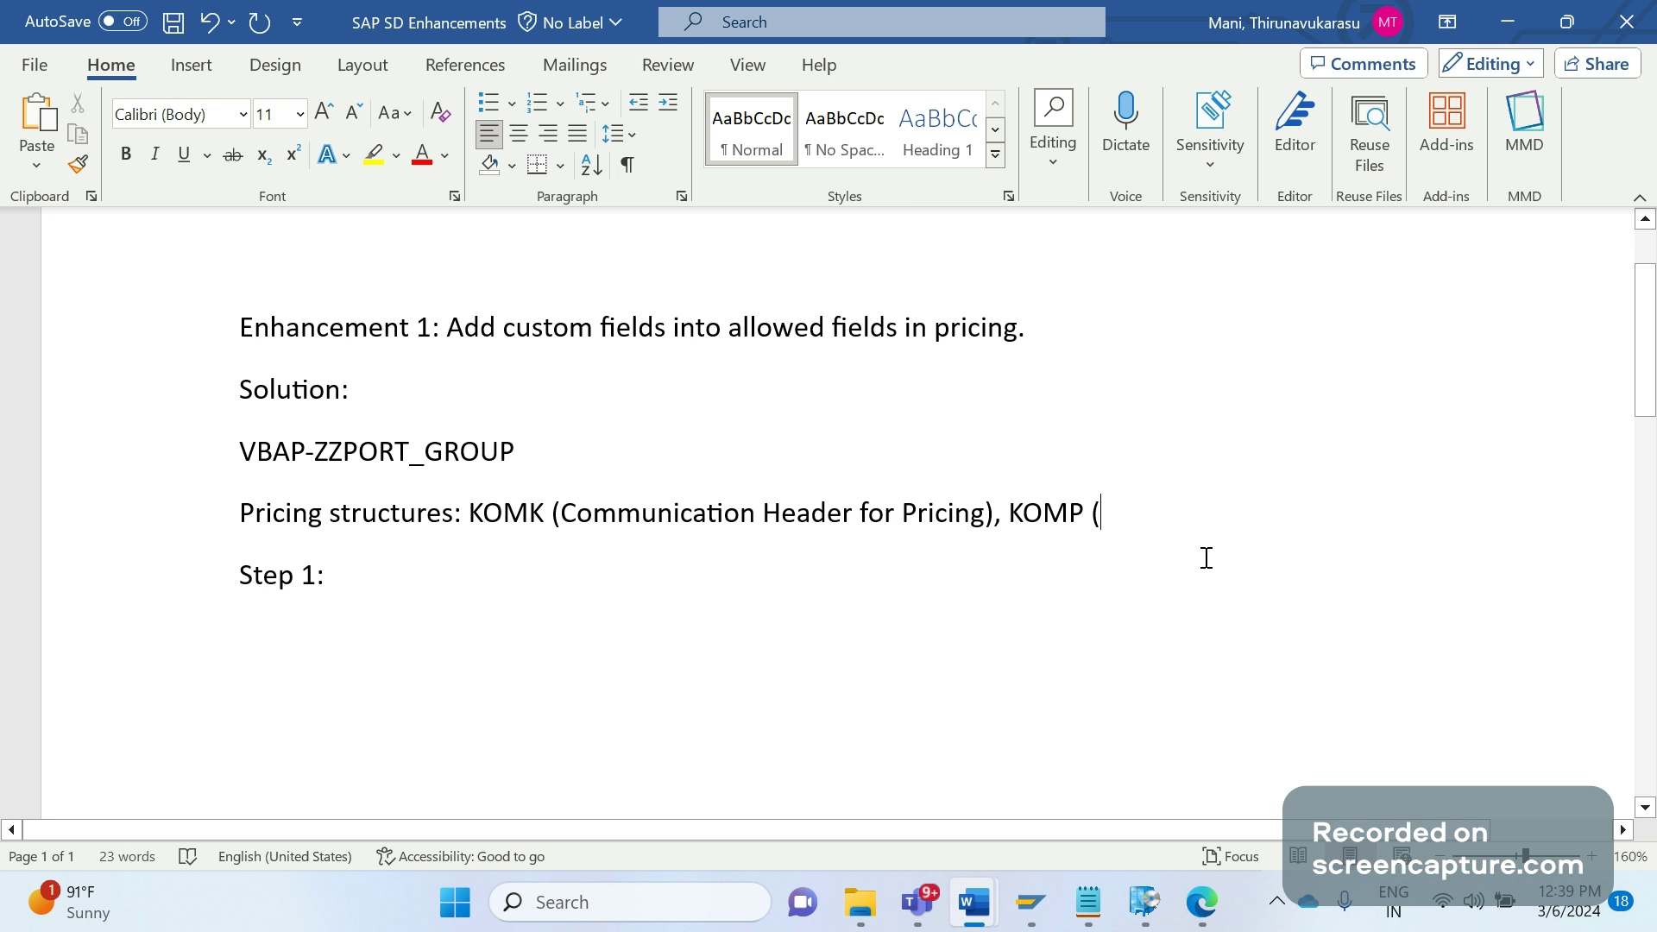
pyautogui.hotkey('ctrl', 'v')
pyautogui.write(')')
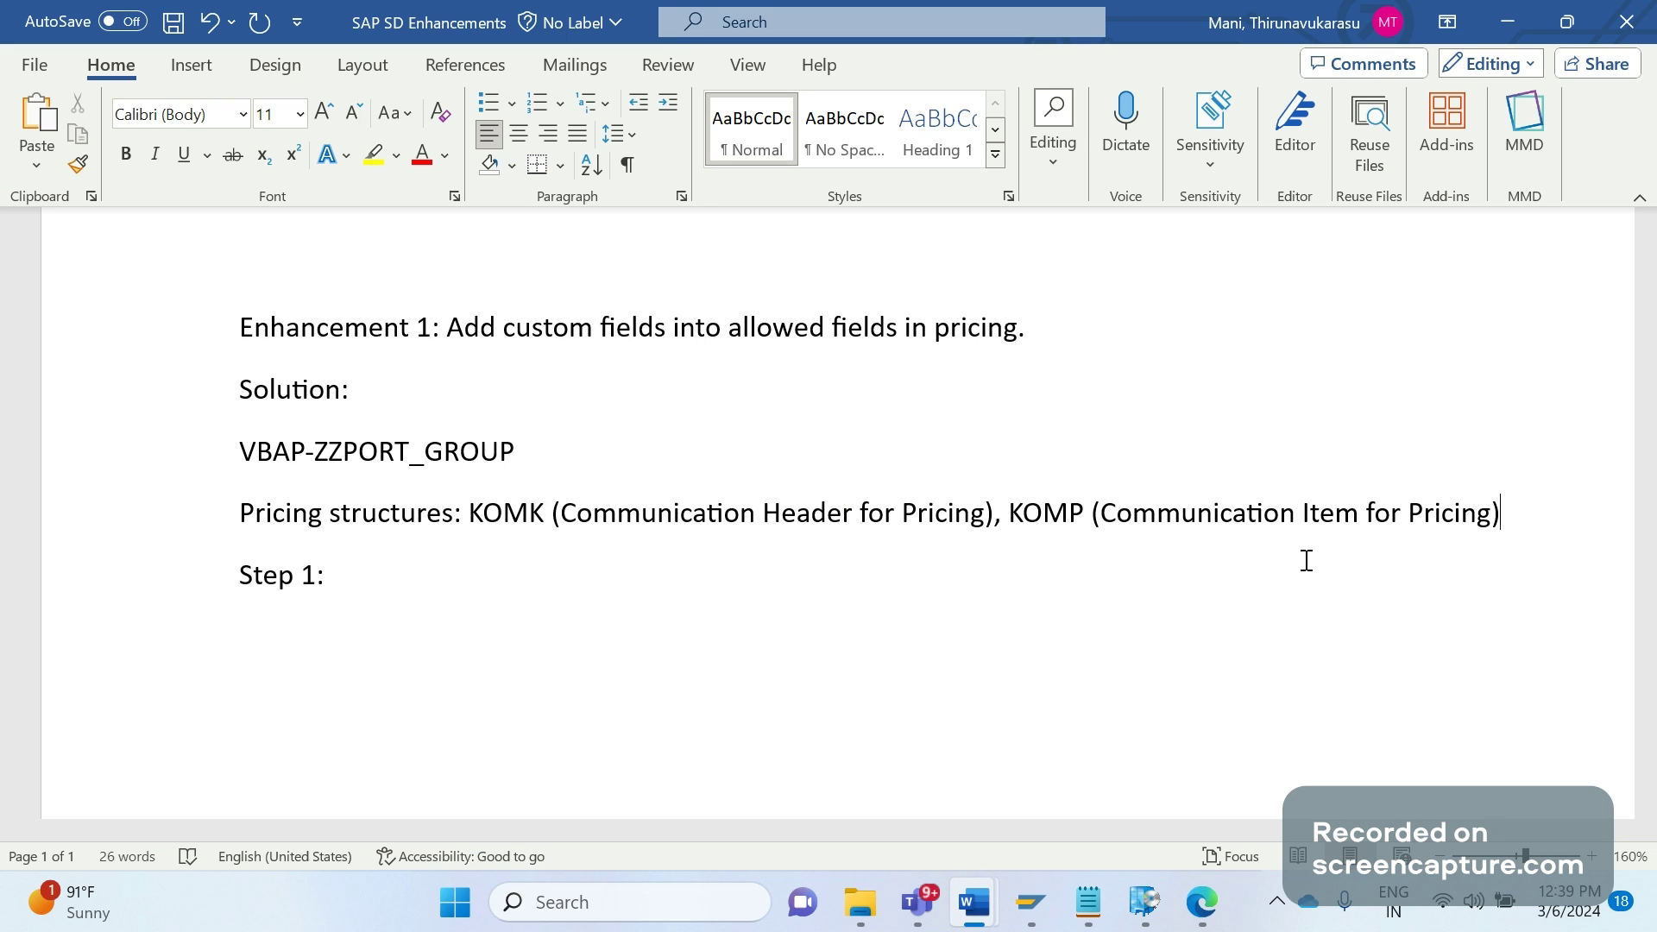
# Add a line below the pricing structures line reading "KOMKAZ, KOMPA"
pyautogui.press('Return')
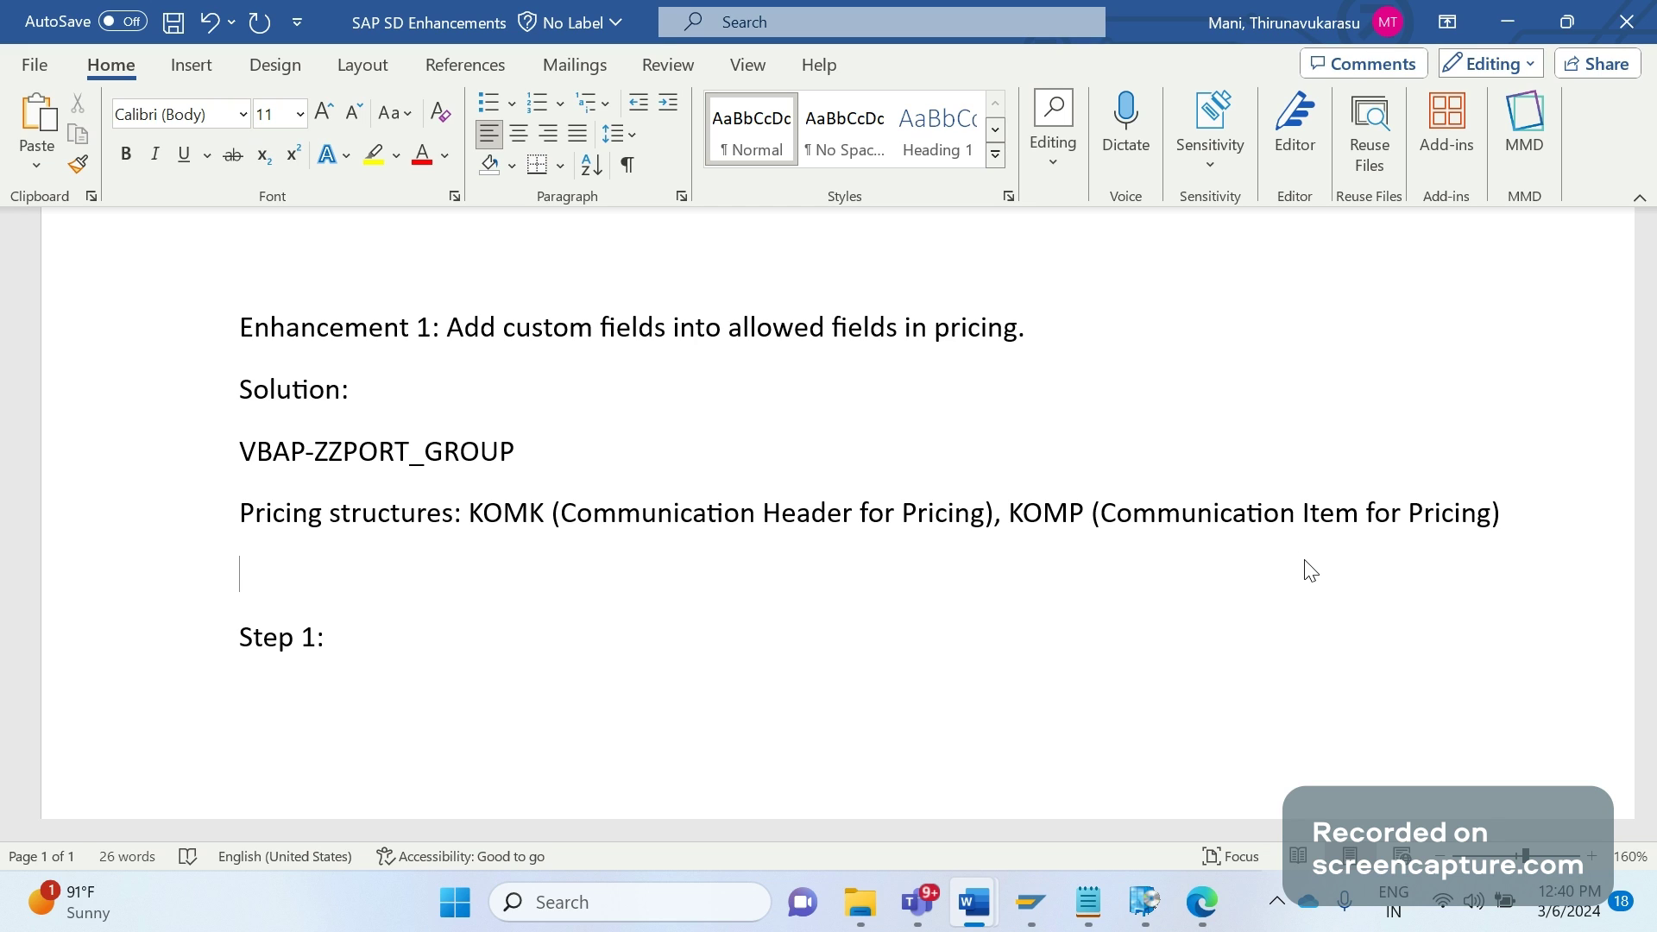
pyautogui.doubleClick(233, 468)
pyautogui.moveTo(448, 491); pyautogui.dragTo(342, 450)
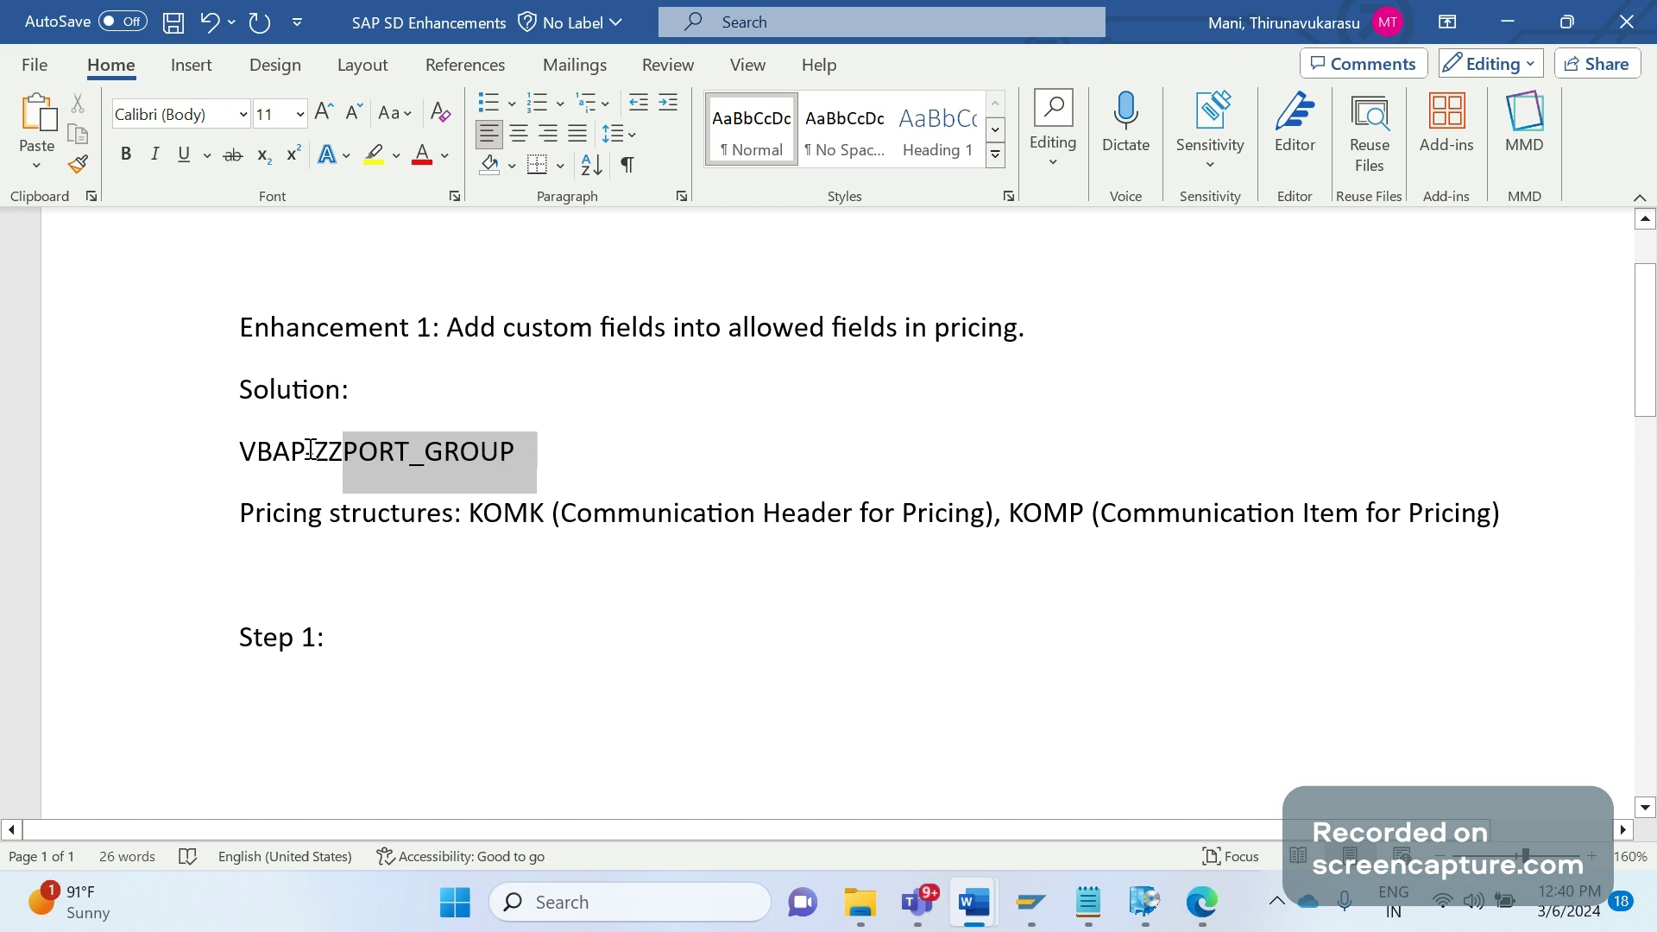
pyautogui.click(453, 562)
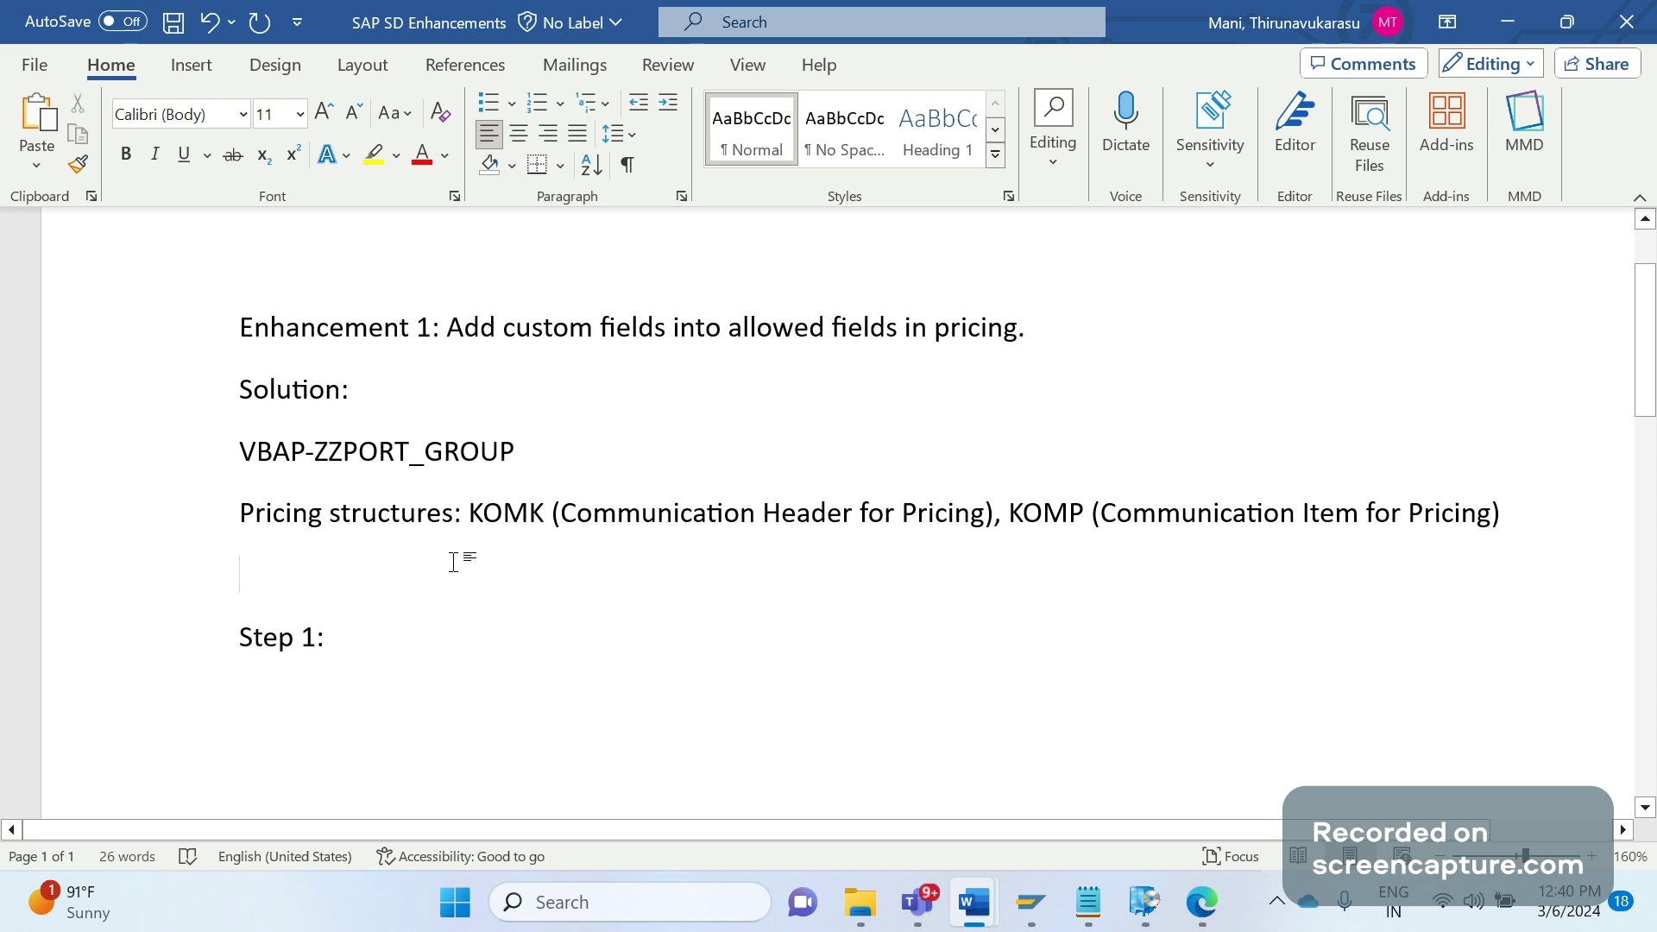
pyautogui.write('KOMK')
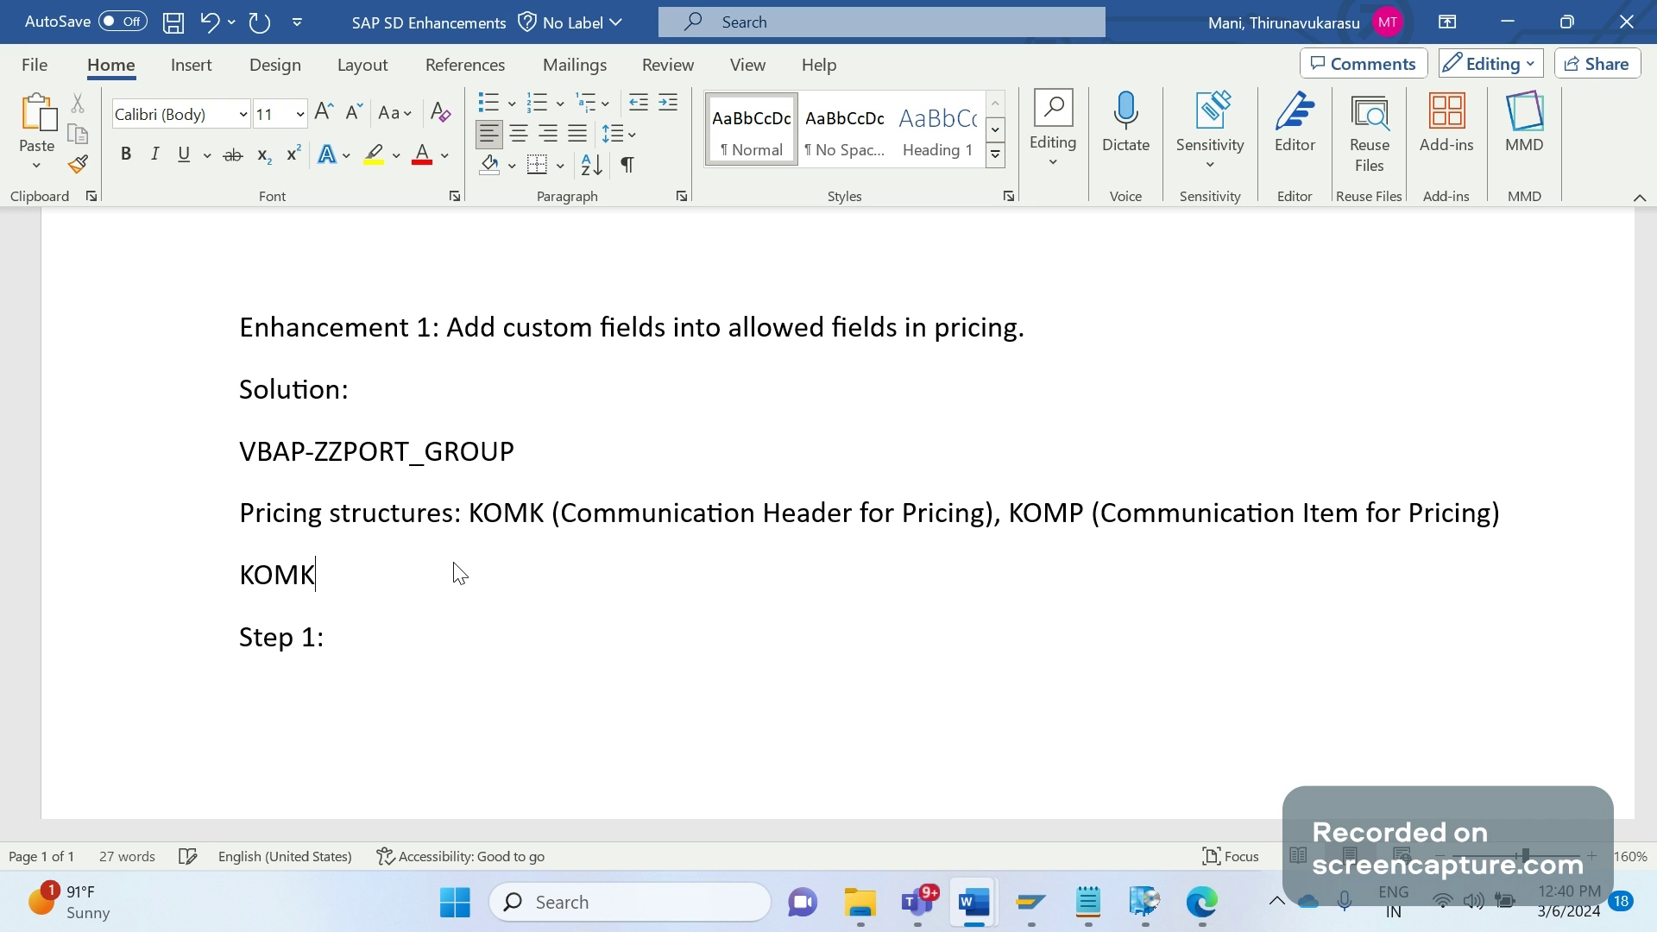
pyautogui.write('AZ, KOMPAZ')
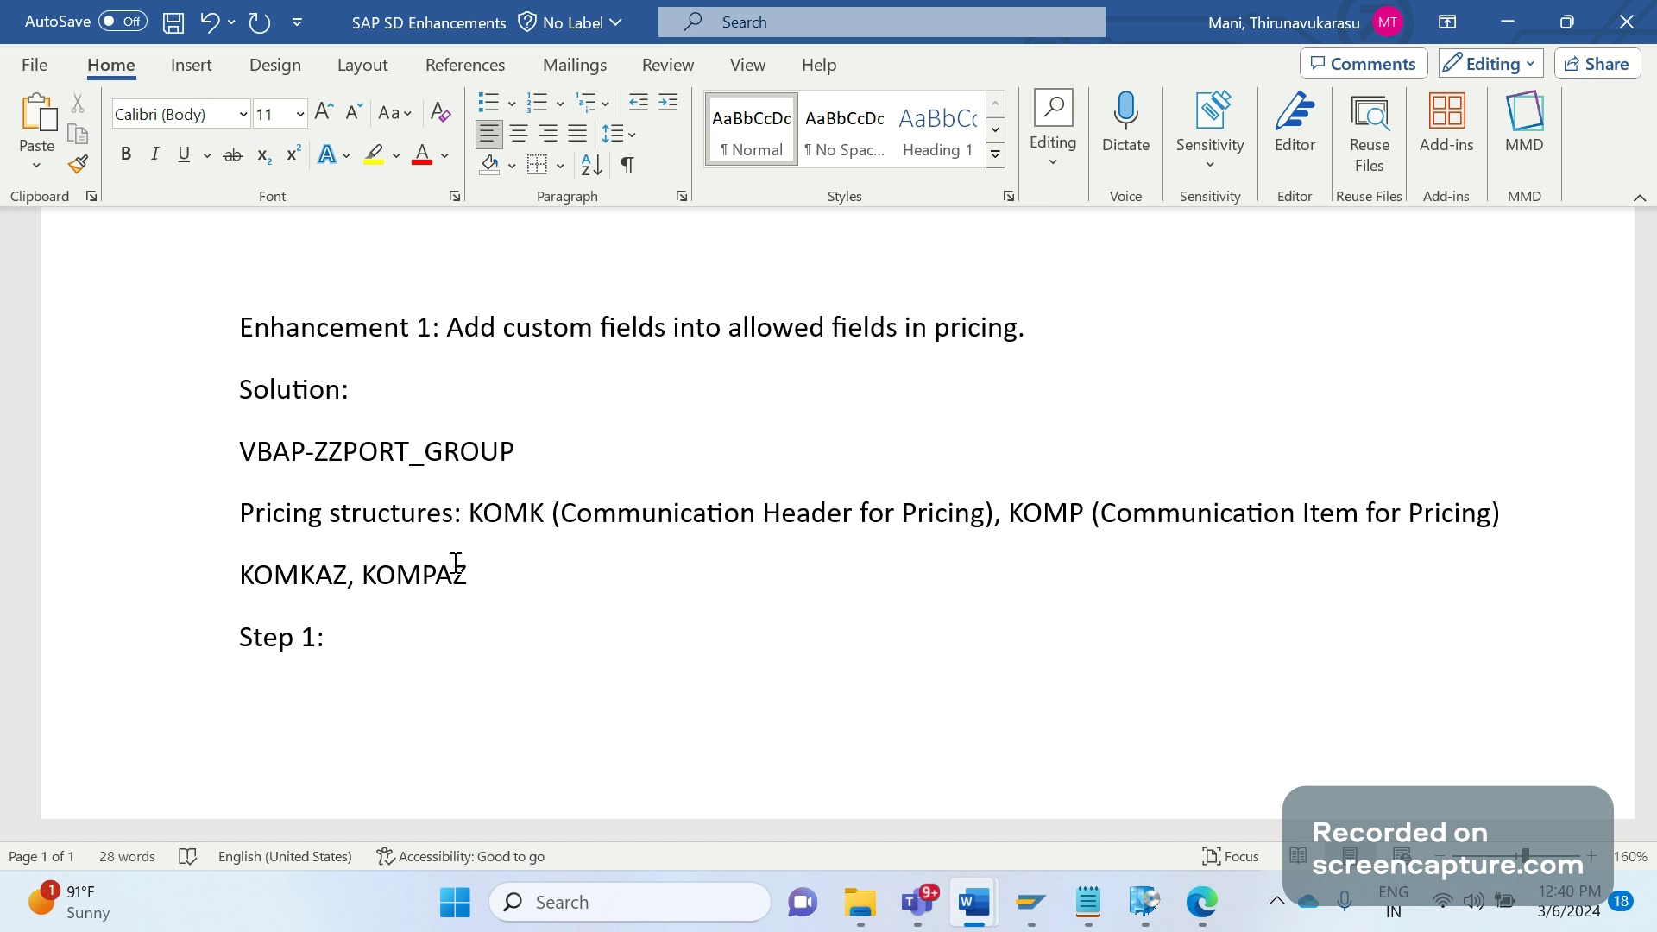
pyautogui.press('BackSpace')
# Switch to SAP and display the structure KOMKAZ
pyautogui.hotkey('alt', 'Tab')
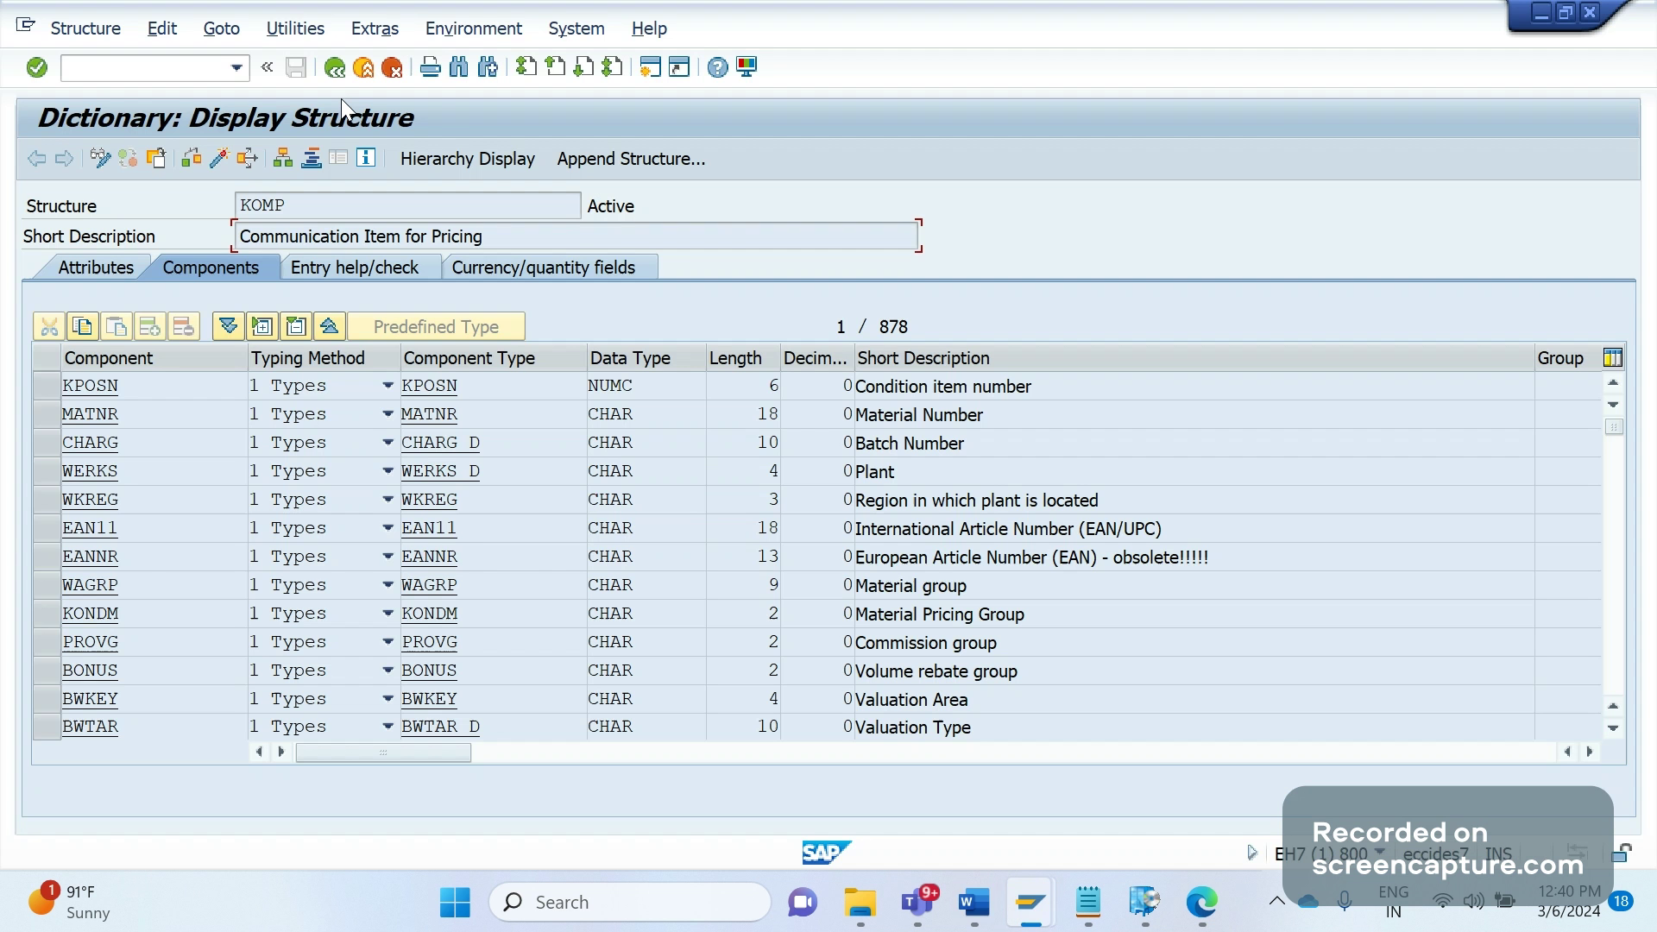
pyautogui.click(336, 69)
pyautogui.write('KOM')
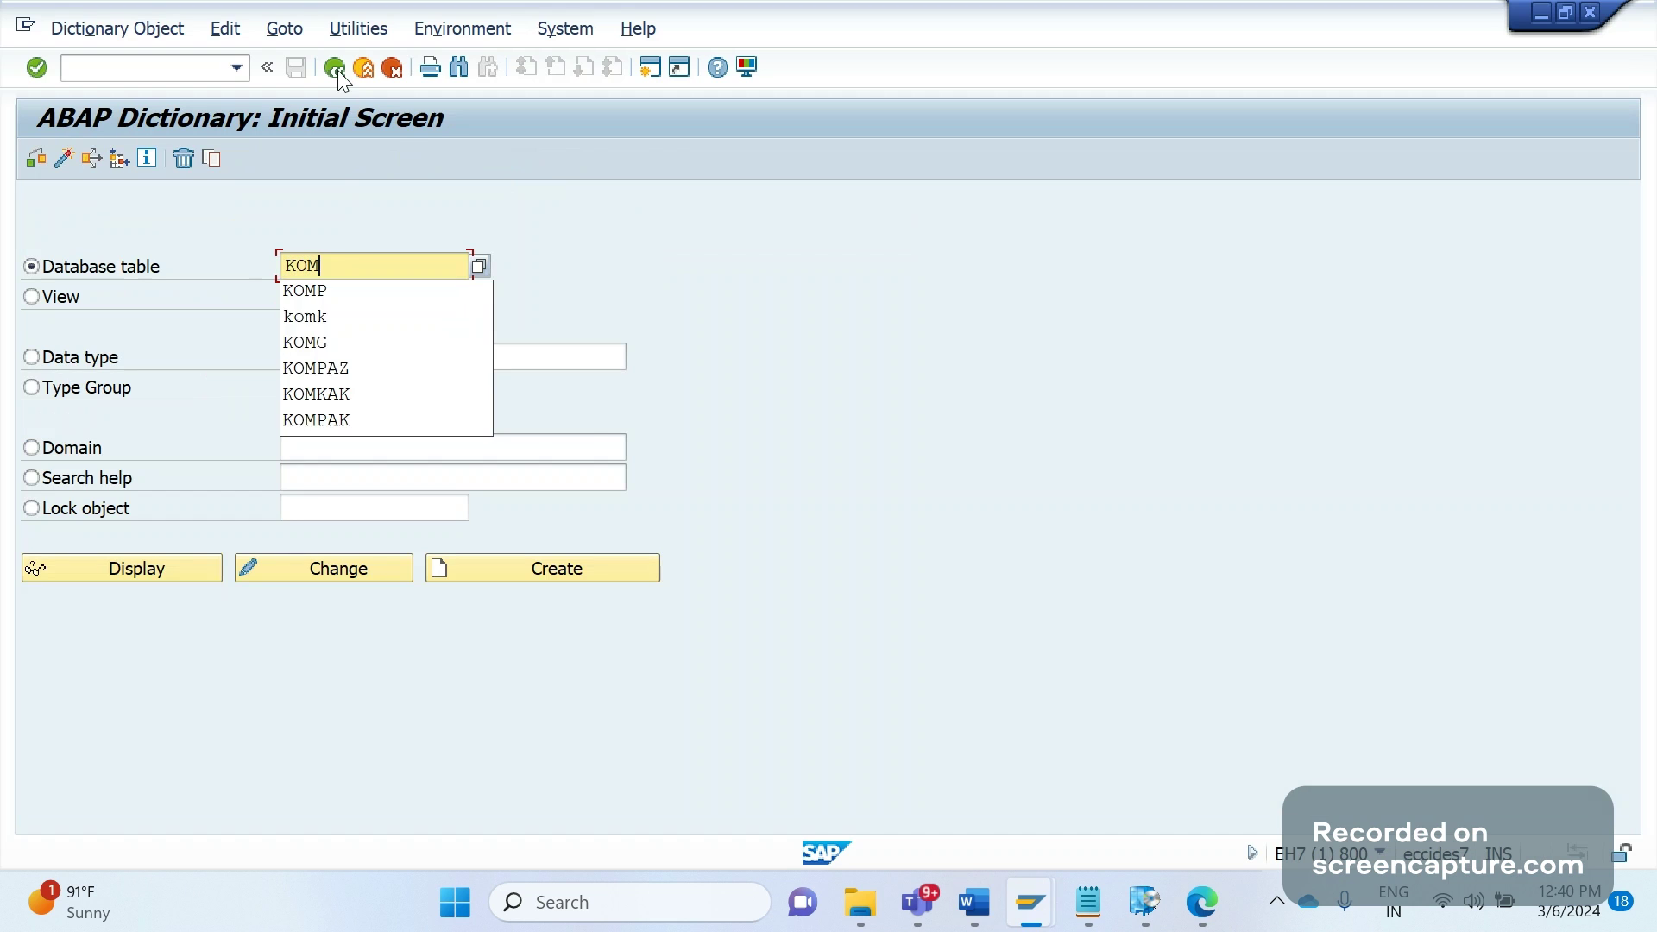
pyautogui.write('KAZ')
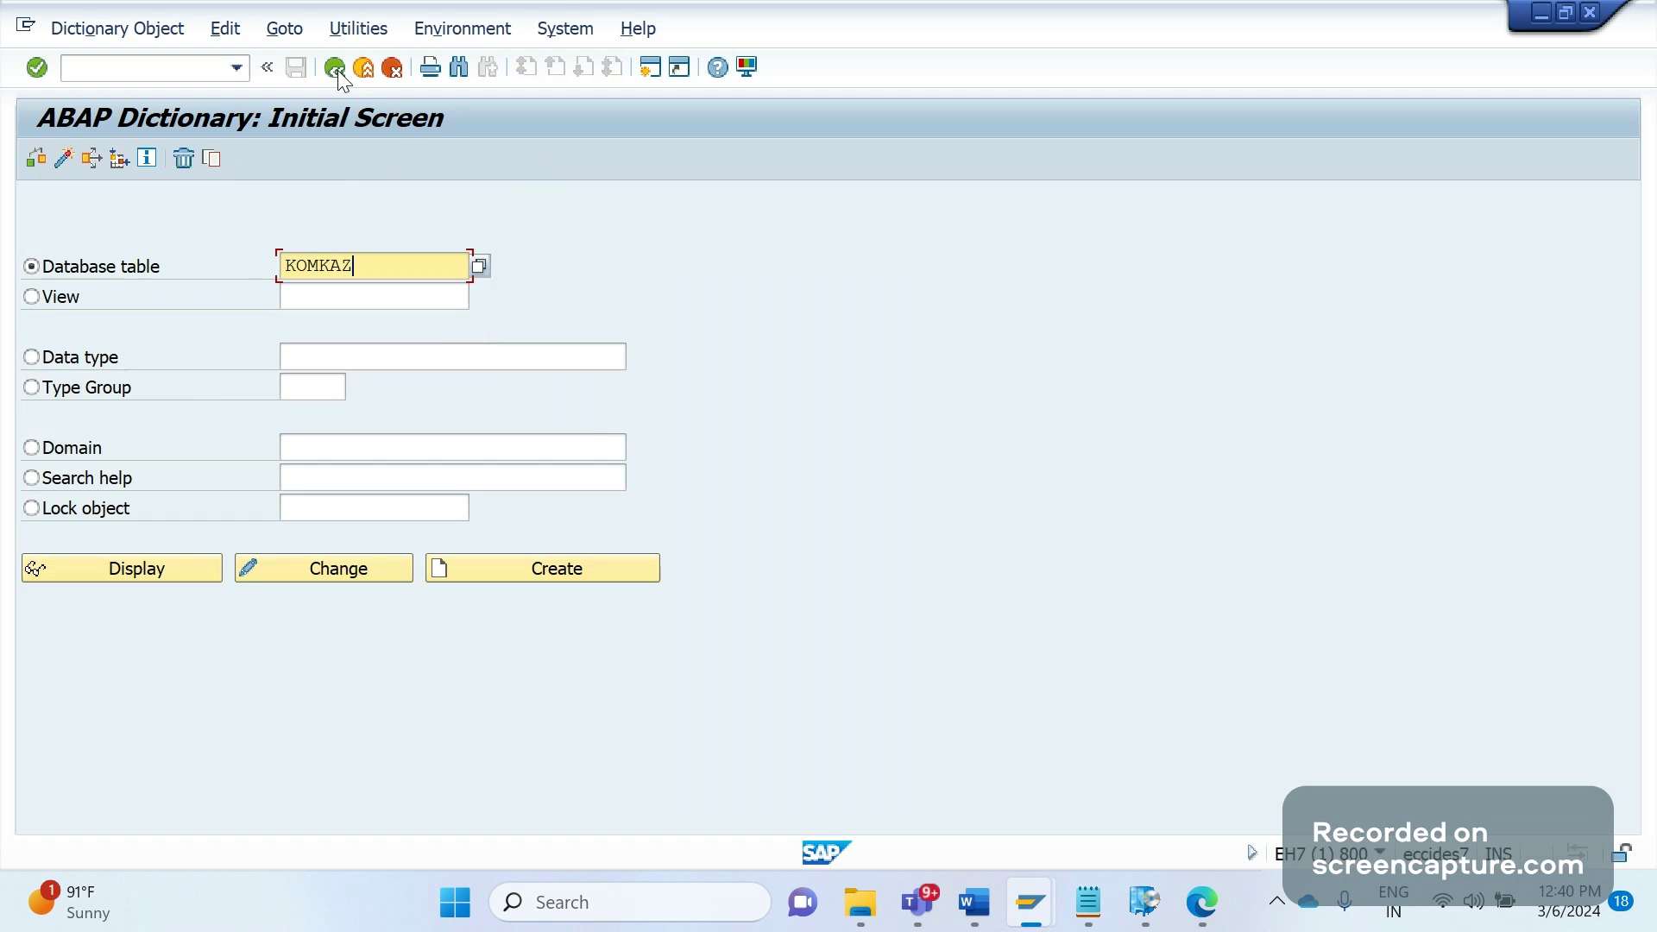
pyautogui.click(123, 567)
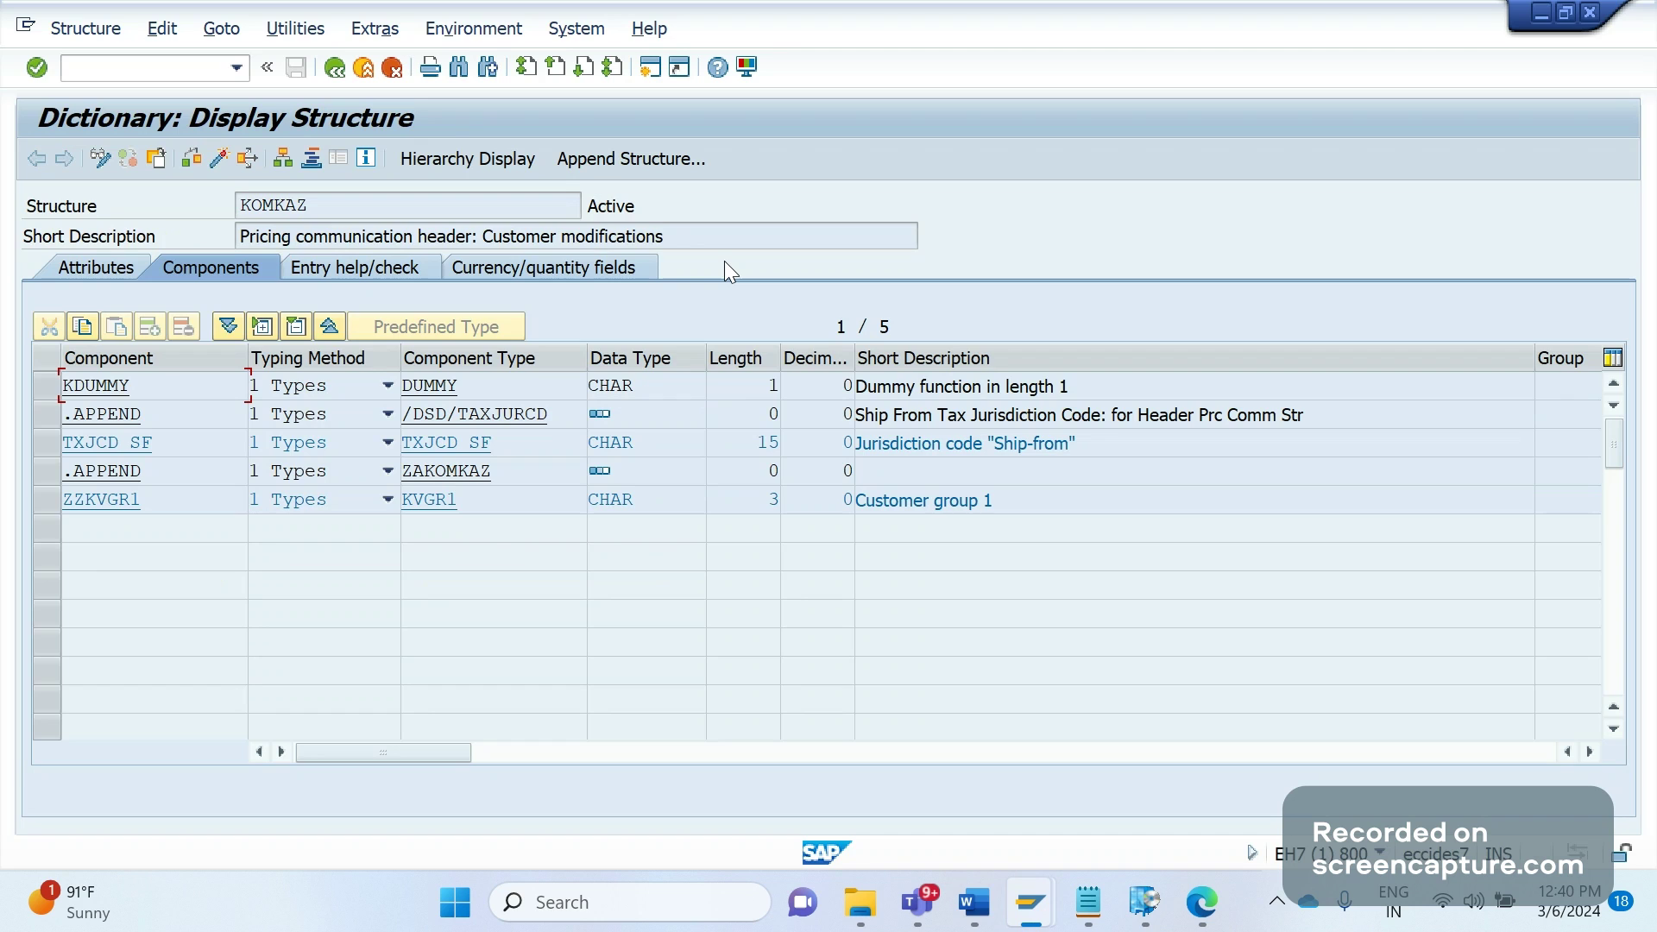
# Copy the short description of KOMKAZ in parentheses after its name in Word and break the line before the comma
pyautogui.hotkey('shift', 'Tab')
pyautogui.hotkey('ctrl', 'c')
pyautogui.hotkey('alt', 'Tab')
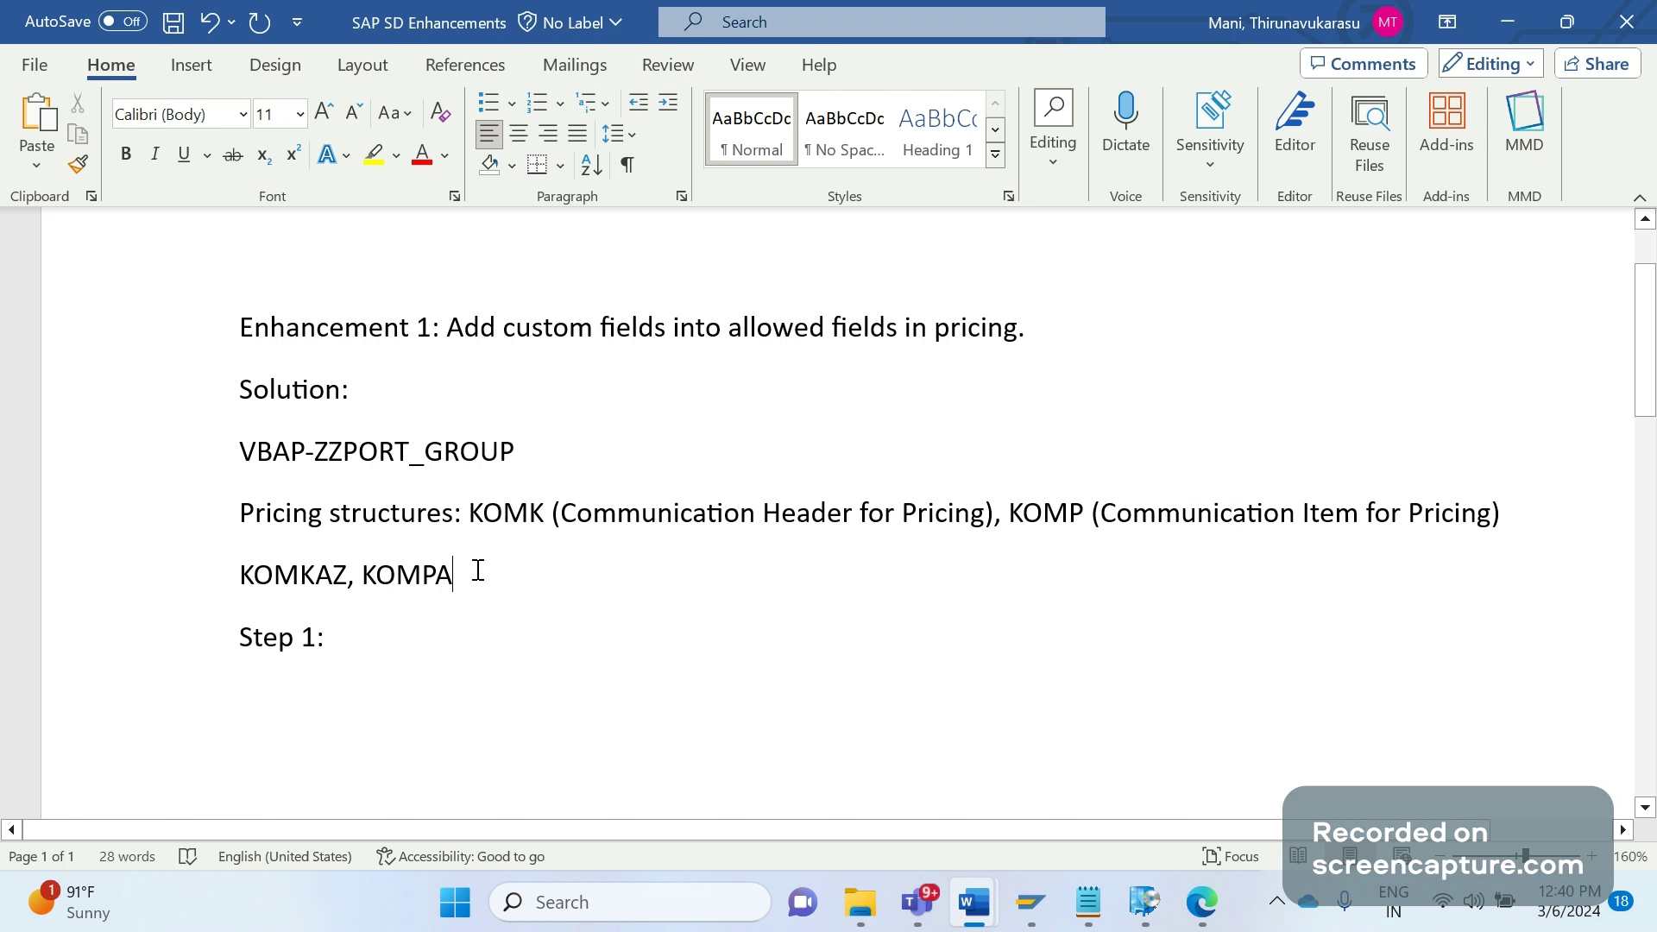
pyautogui.click(346, 575)
pyautogui.write('(')
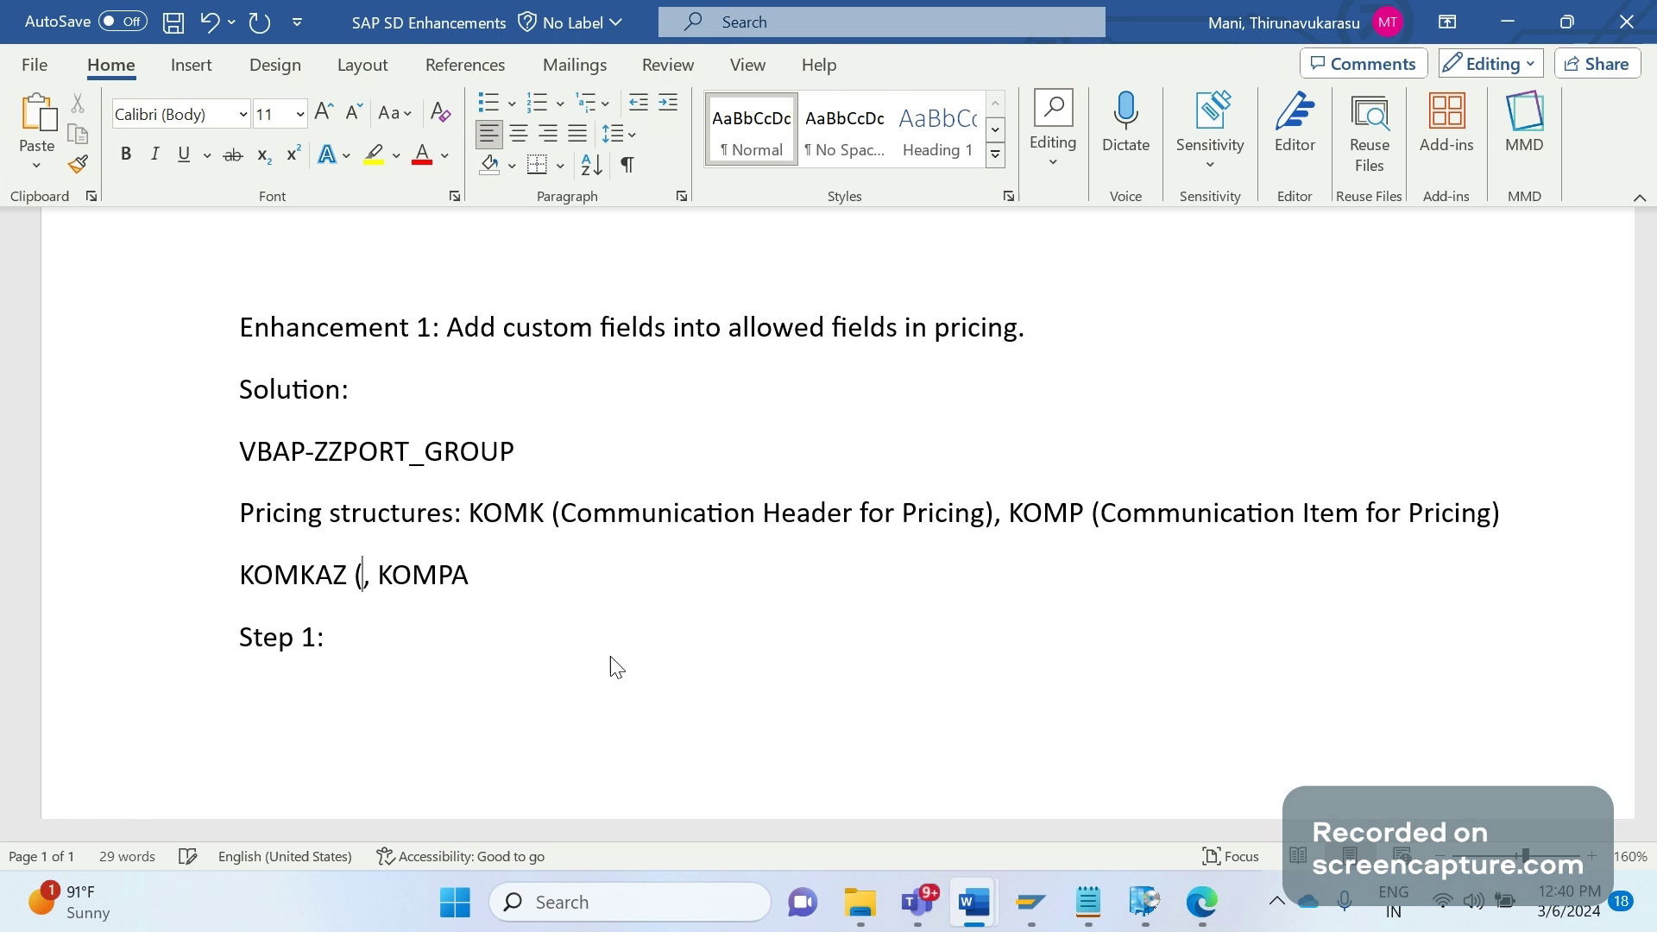
pyautogui.hotkey('ctrl', 'v')
pyautogui.write(')')
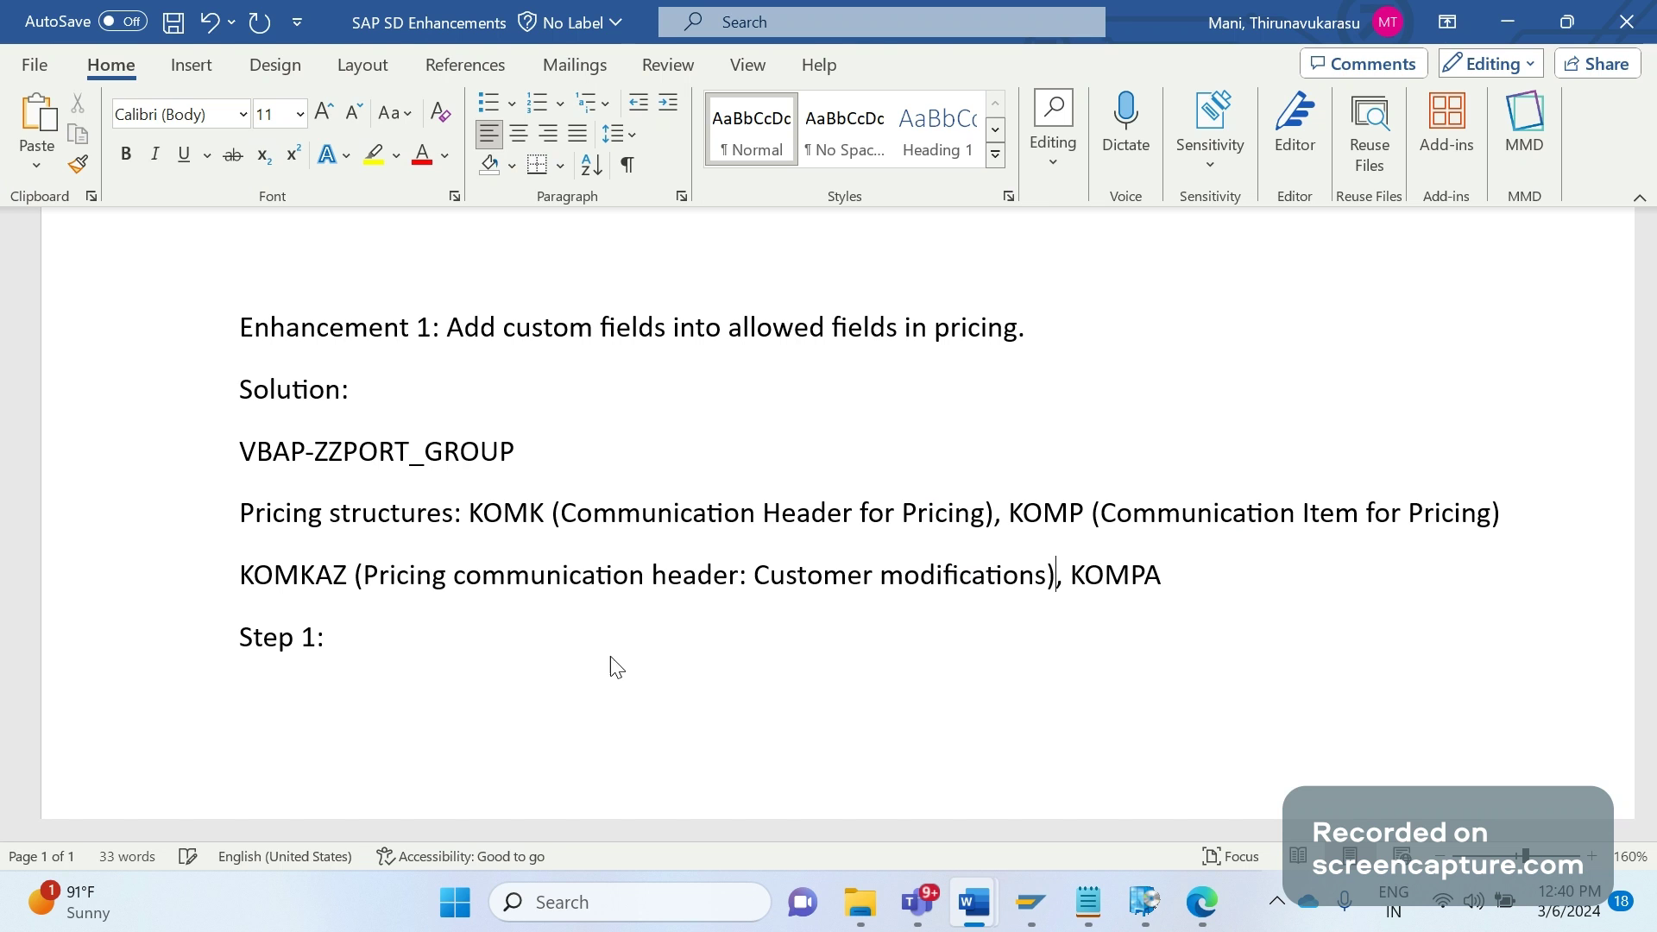
pyautogui.press('Return')
# Switch back to SAP and display the structure KOMPAZ
pyautogui.hotkey('alt', 'Tab')
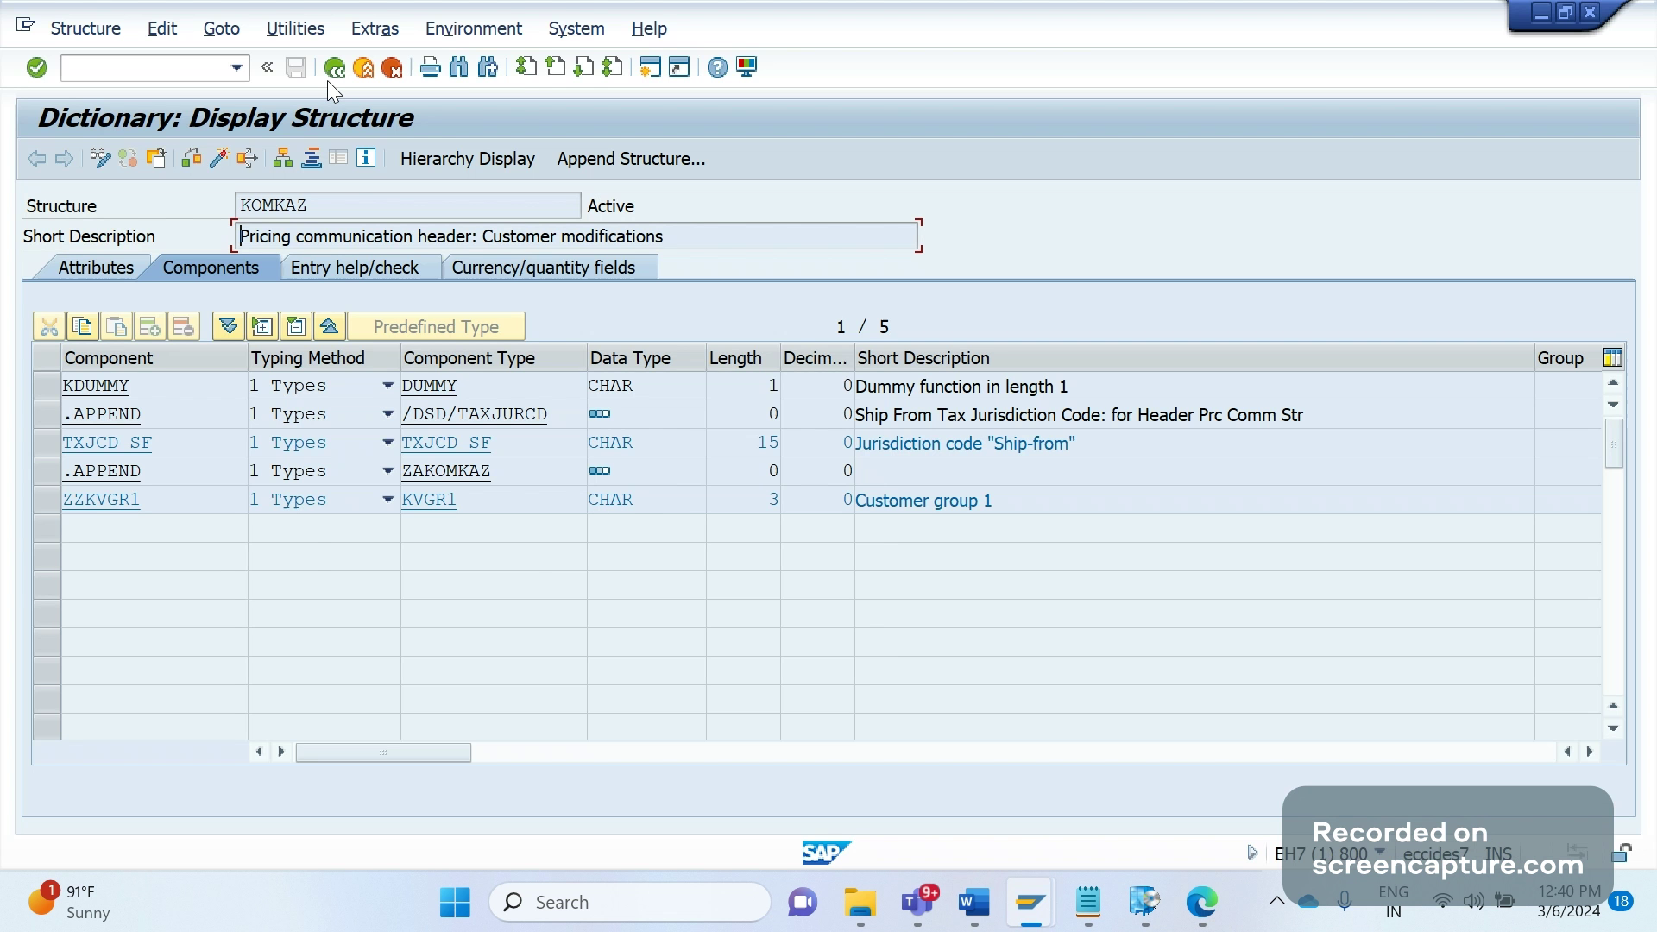
pyautogui.click(333, 69)
pyautogui.click(344, 265)
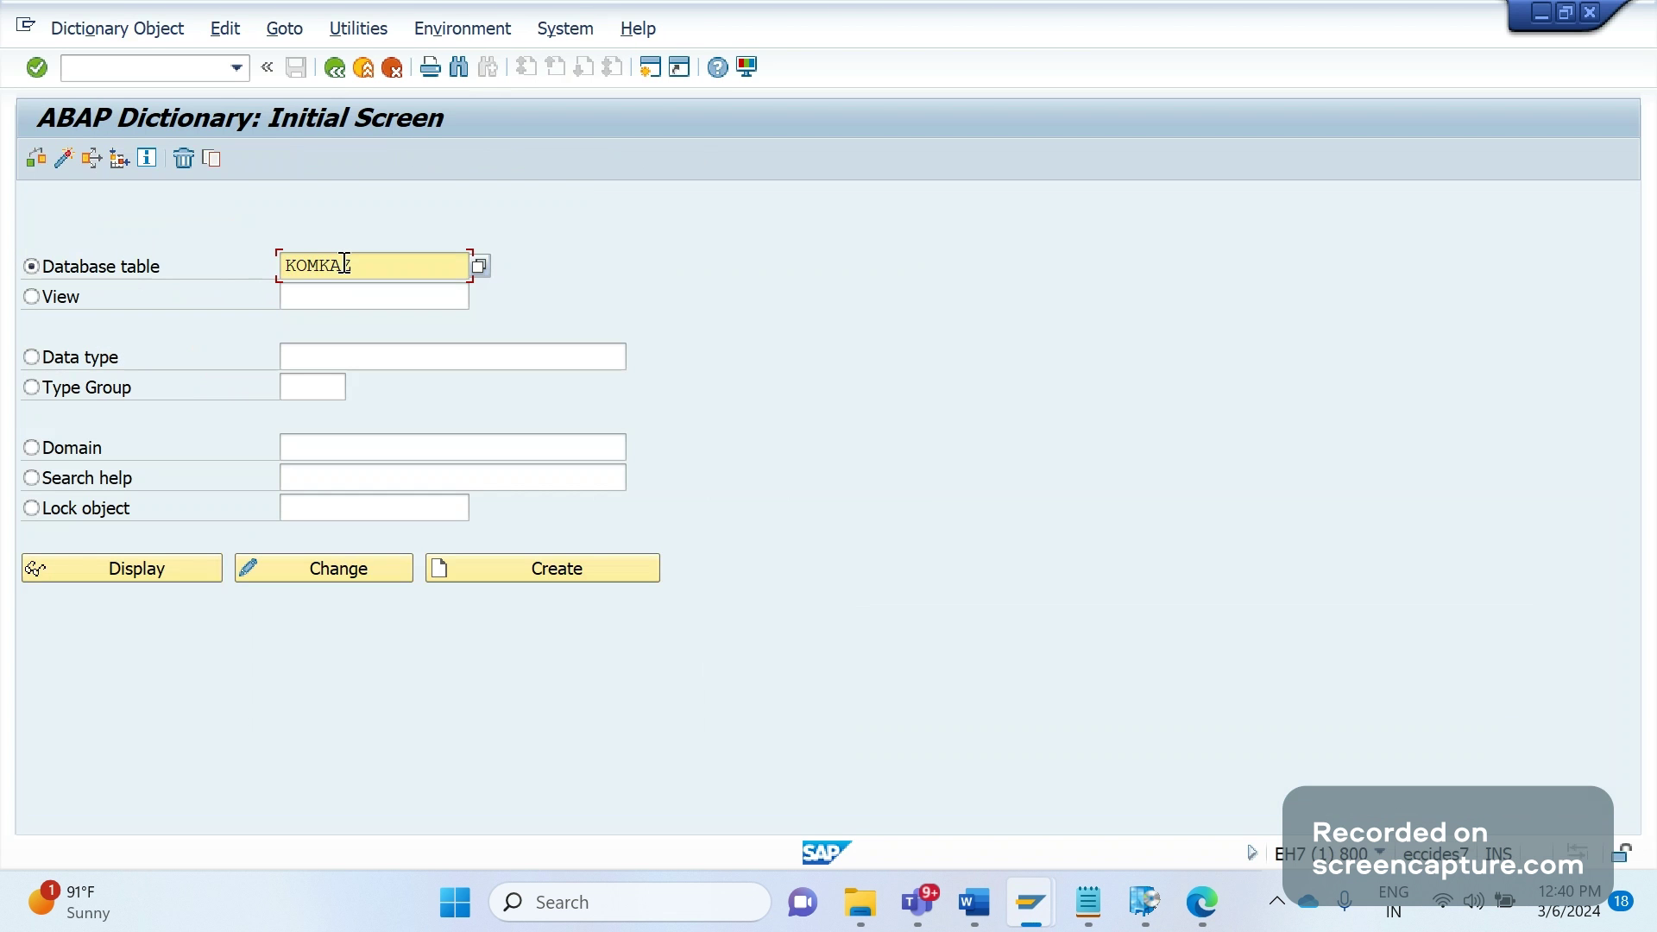
pyautogui.press('Left')
pyautogui.press('BackSpace')
pyautogui.write('P')
pyautogui.click(113, 567)
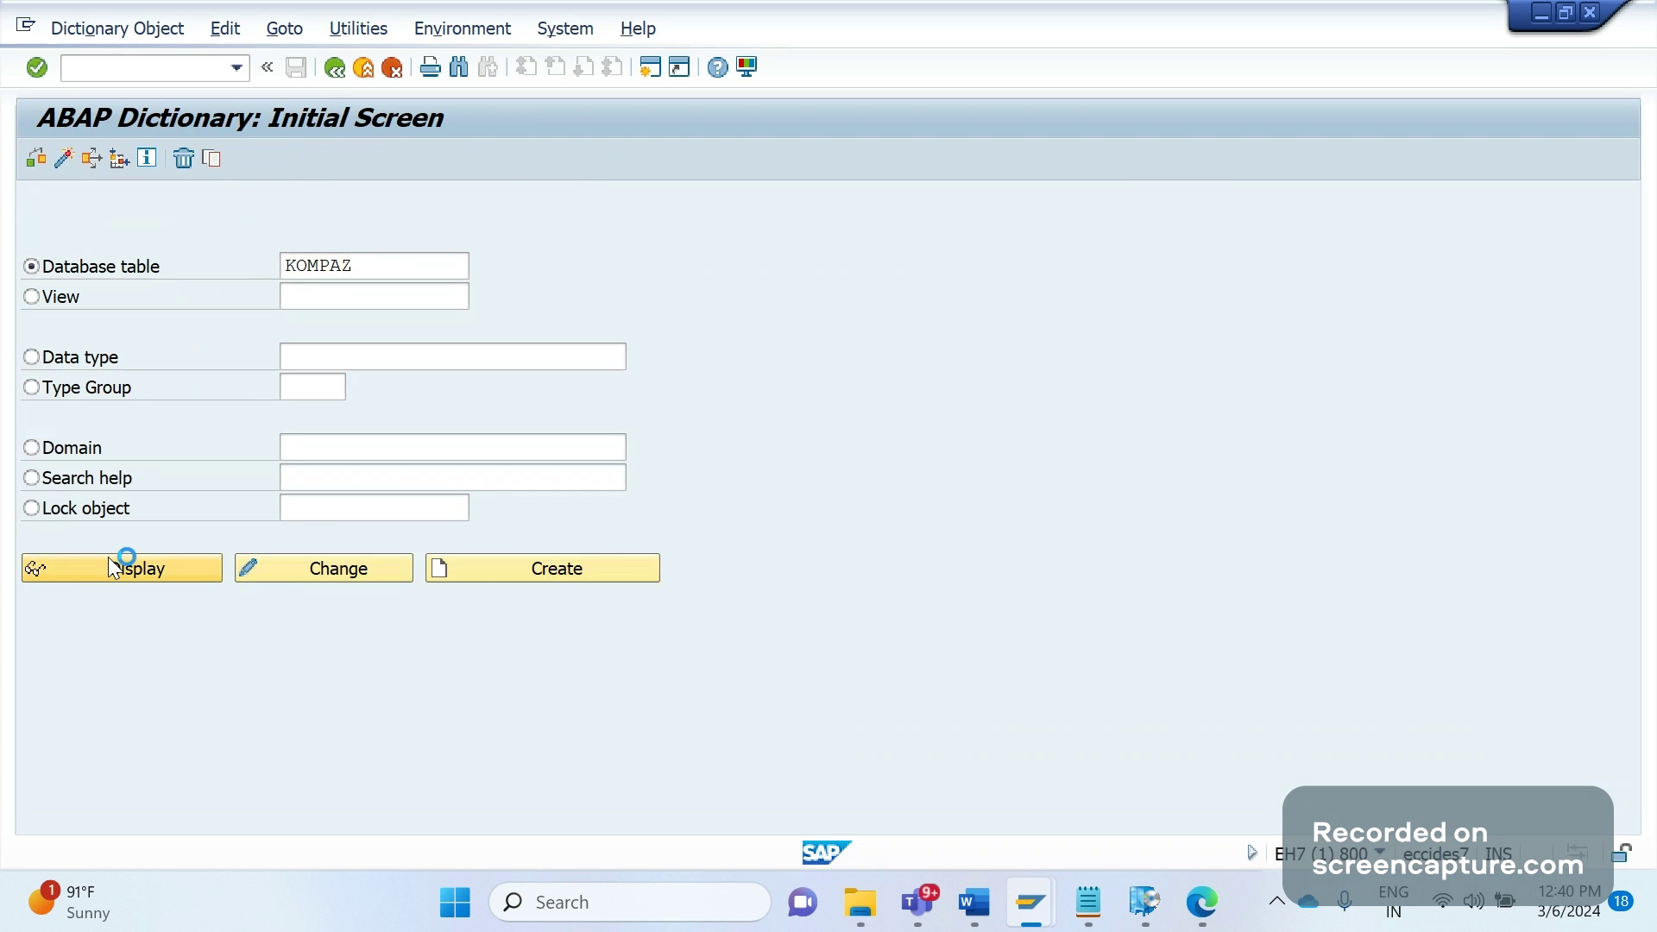
# Copy the short description of KOMPAZ, switch to Word and remove the comma and space before KOMPA
pyautogui.click(660, 241)
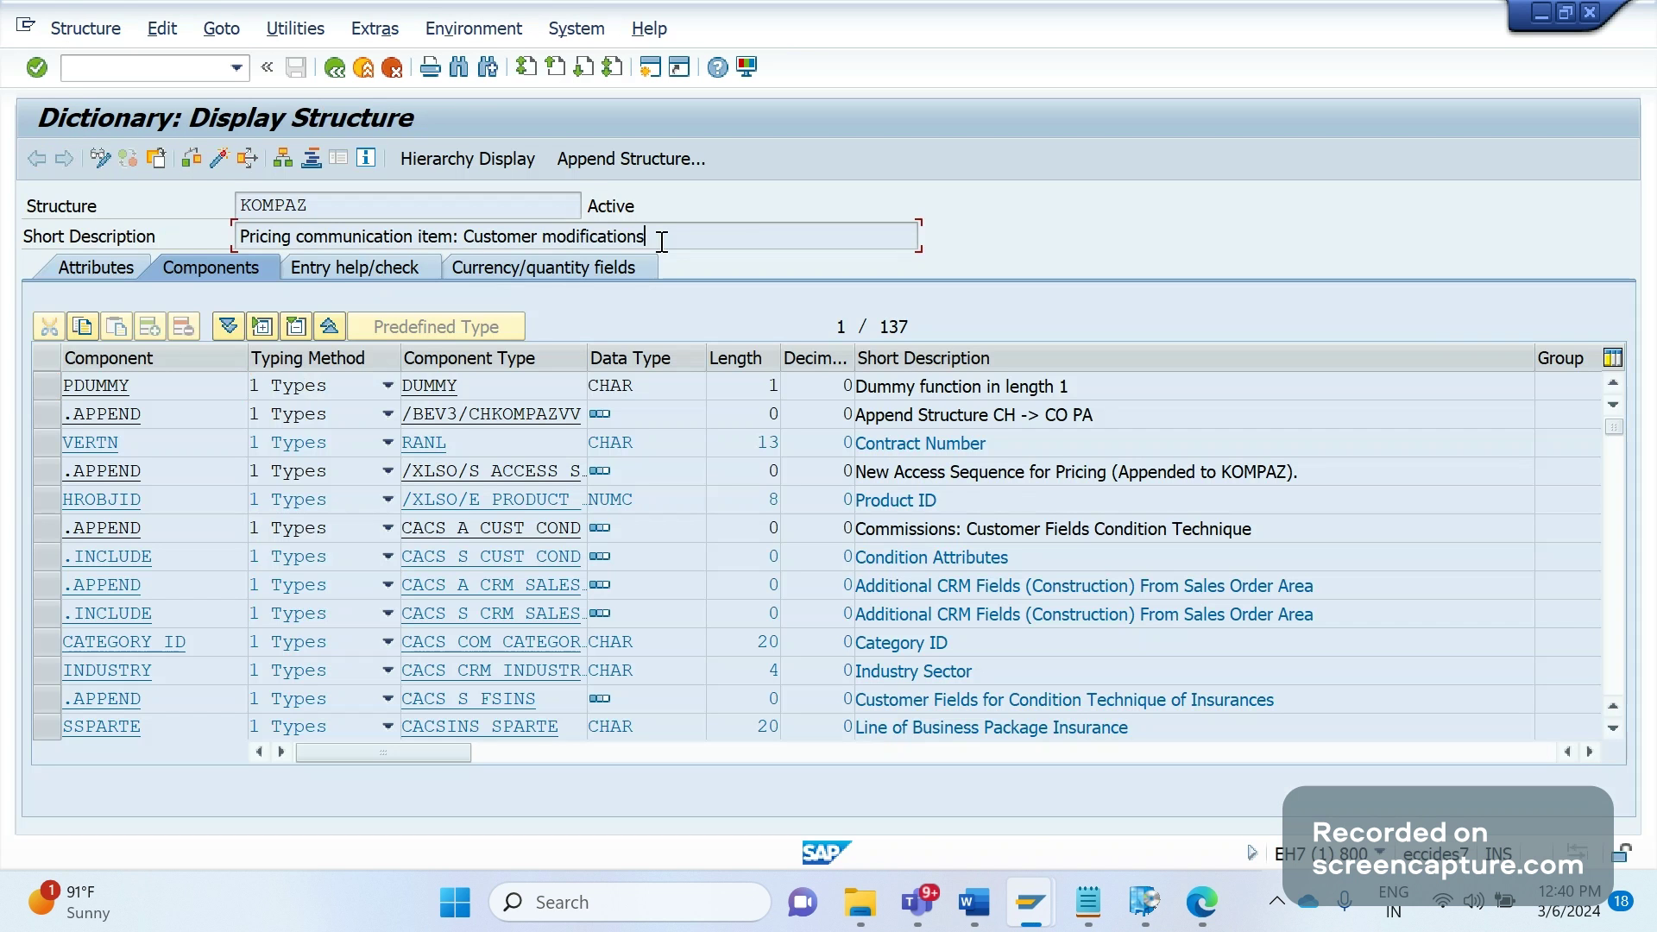
pyautogui.moveTo(661, 241); pyautogui.dragTo(343, 244)
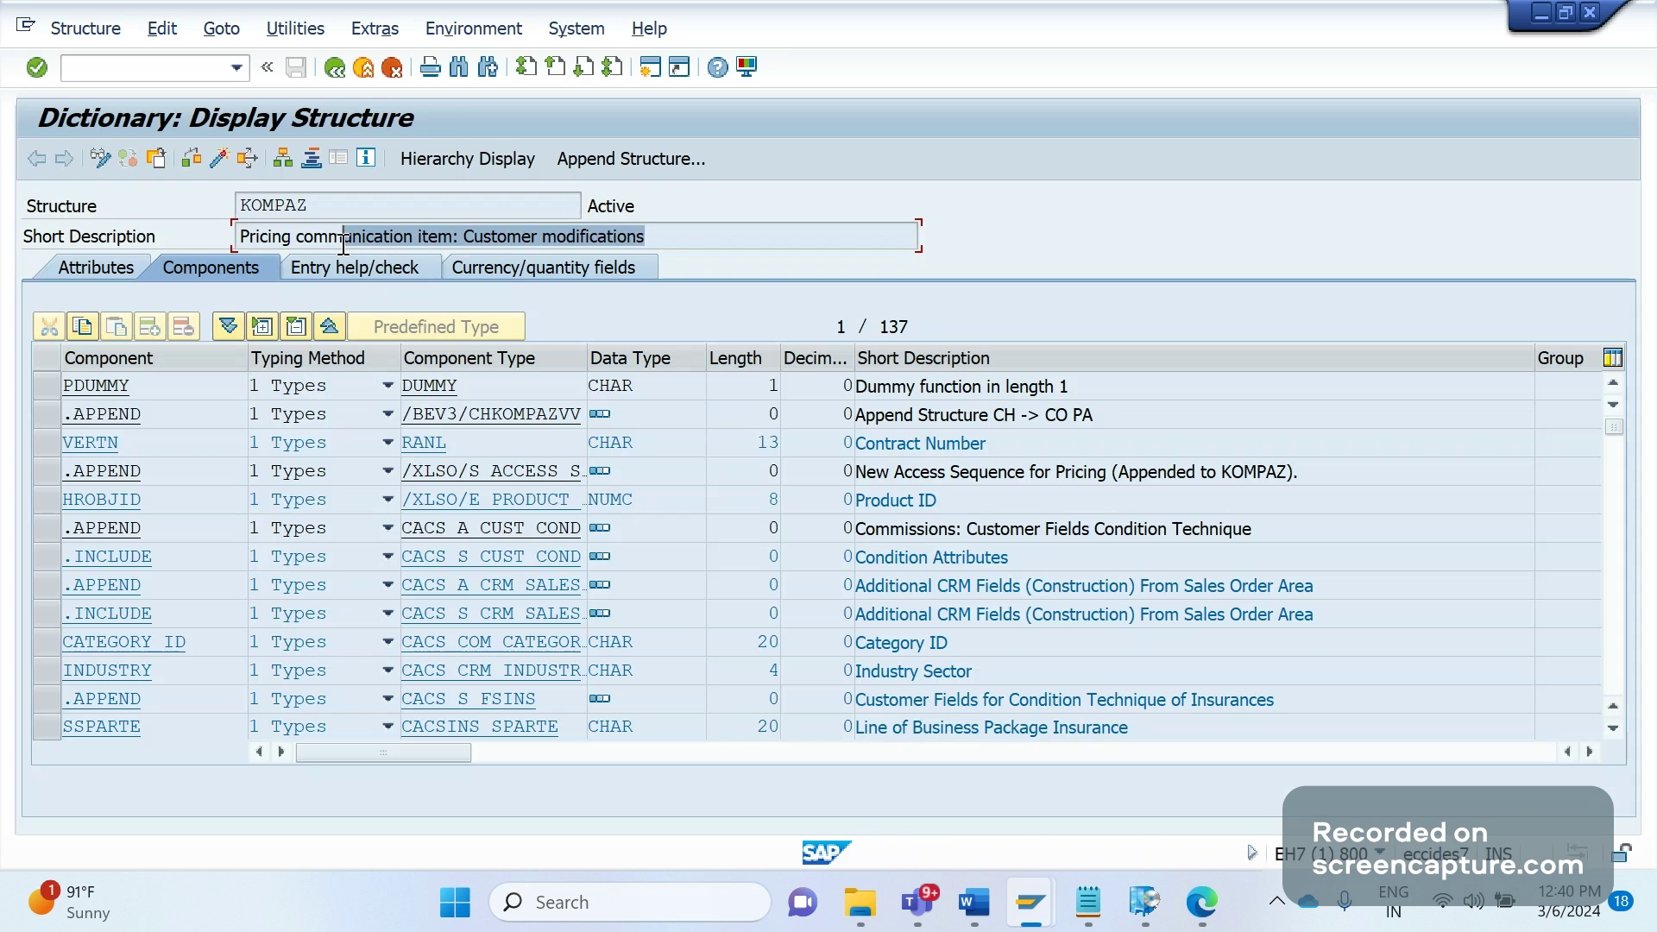
pyautogui.click(805, 704)
pyautogui.hotkey('alt', 'Tab')
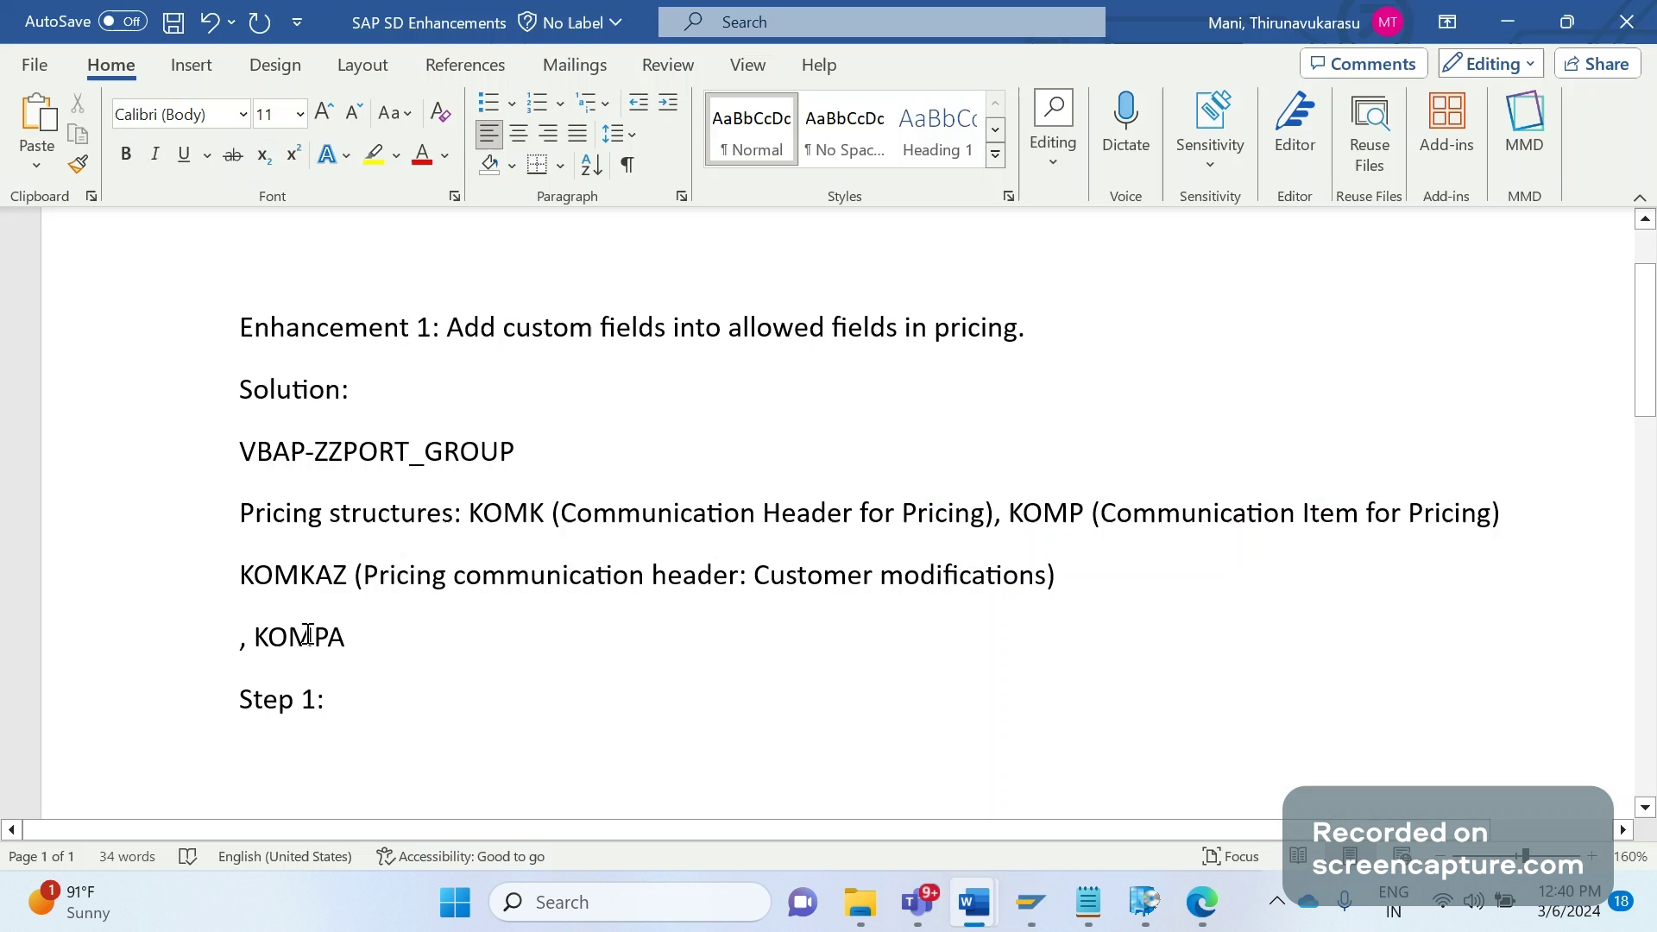
pyautogui.press('BackSpace')
pyautogui.press('BackSpace')
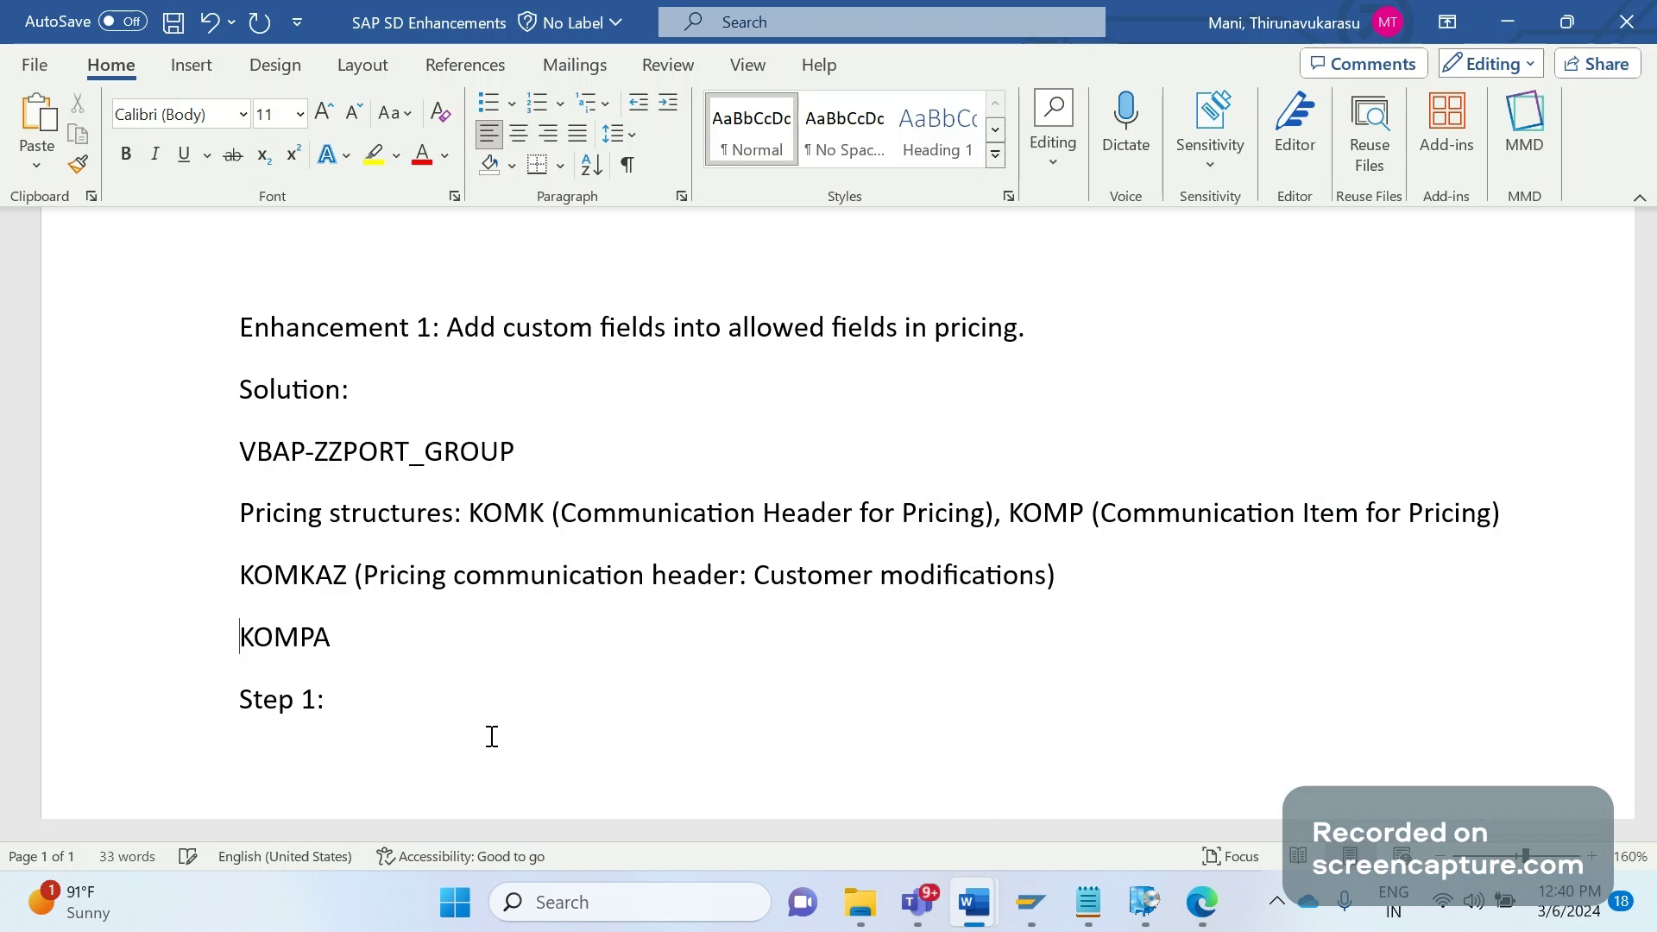
# Insert "(Pricing communication item: Customer modifications)" after KOMPA and complete the structure name to KOMPAZ
pyautogui.click(397, 636)
pyautogui.write('(Pricing communication item: Customer modifications')
pyautogui.write(')')
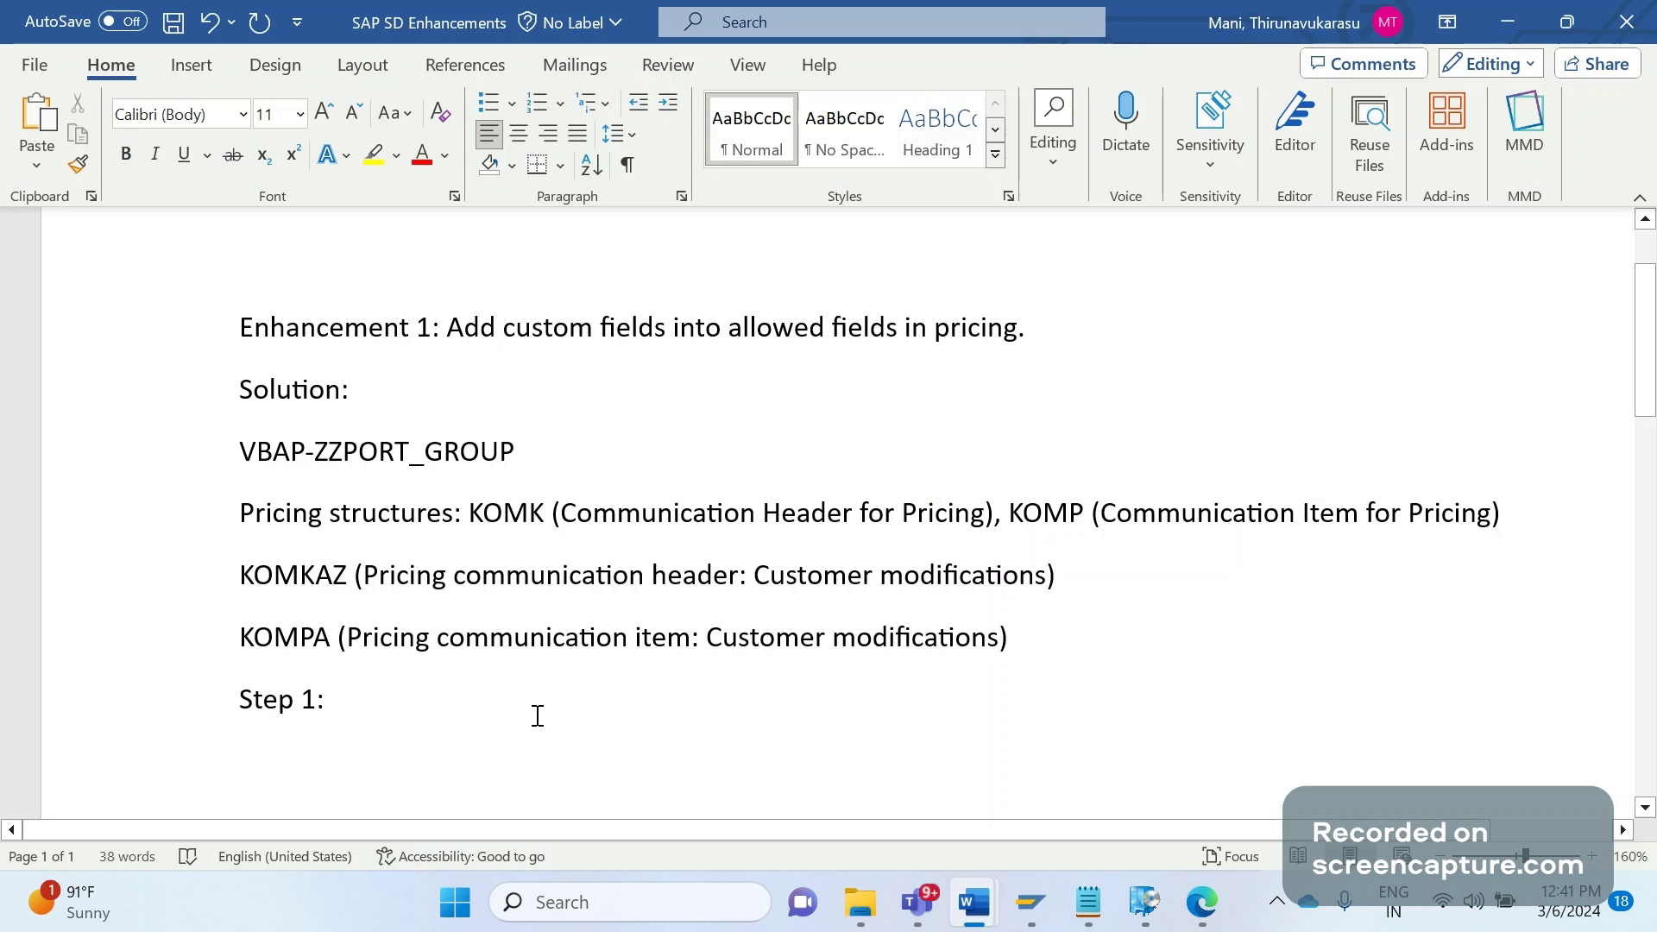
pyautogui.click(333, 640)
pyautogui.write('Z')
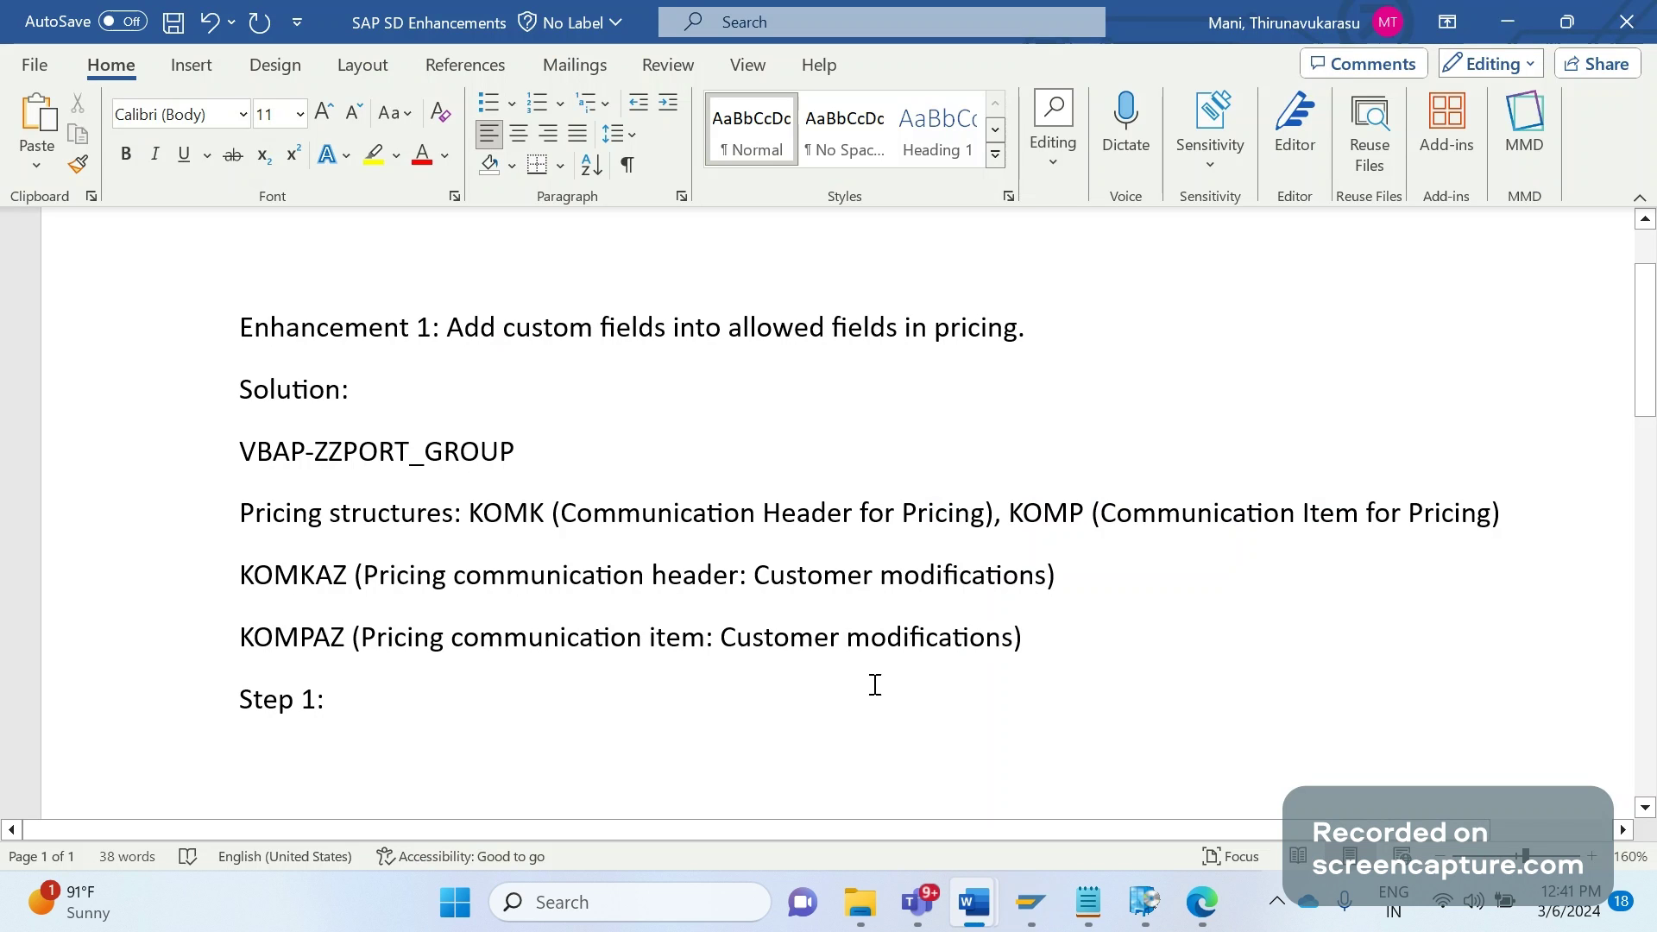
pyautogui.click(302, 574)
pyautogui.moveTo(296, 643); pyautogui.dragTo(436, 638)
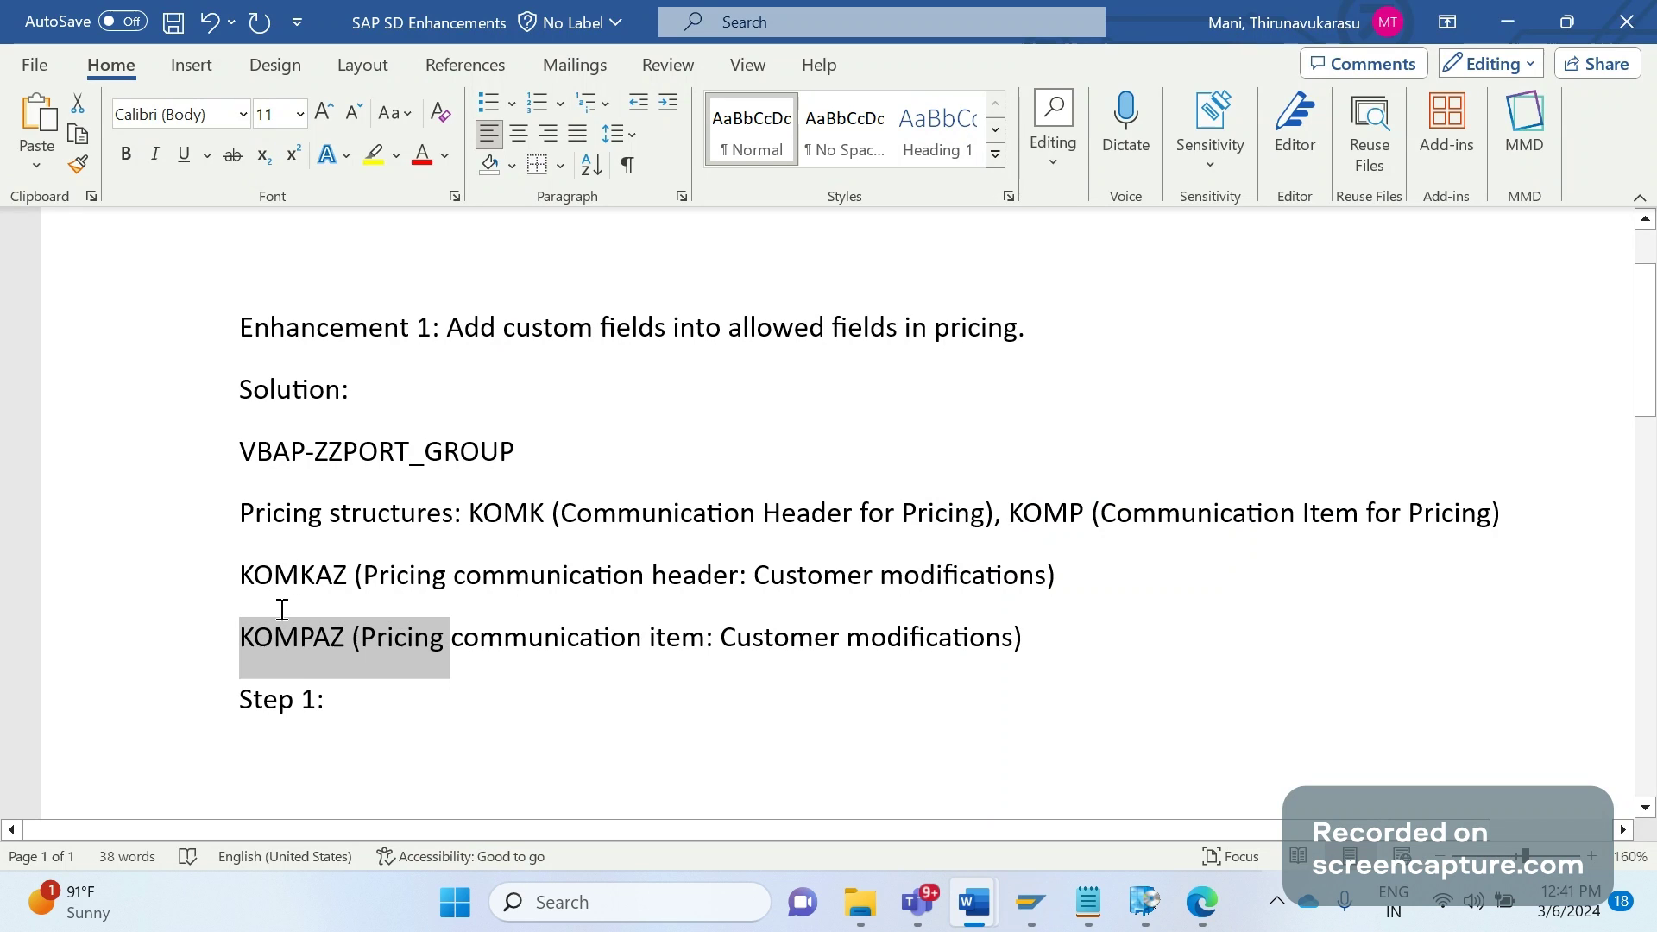
pyautogui.click(282, 610)
pyautogui.moveTo(240, 639); pyautogui.dragTo(376, 639)
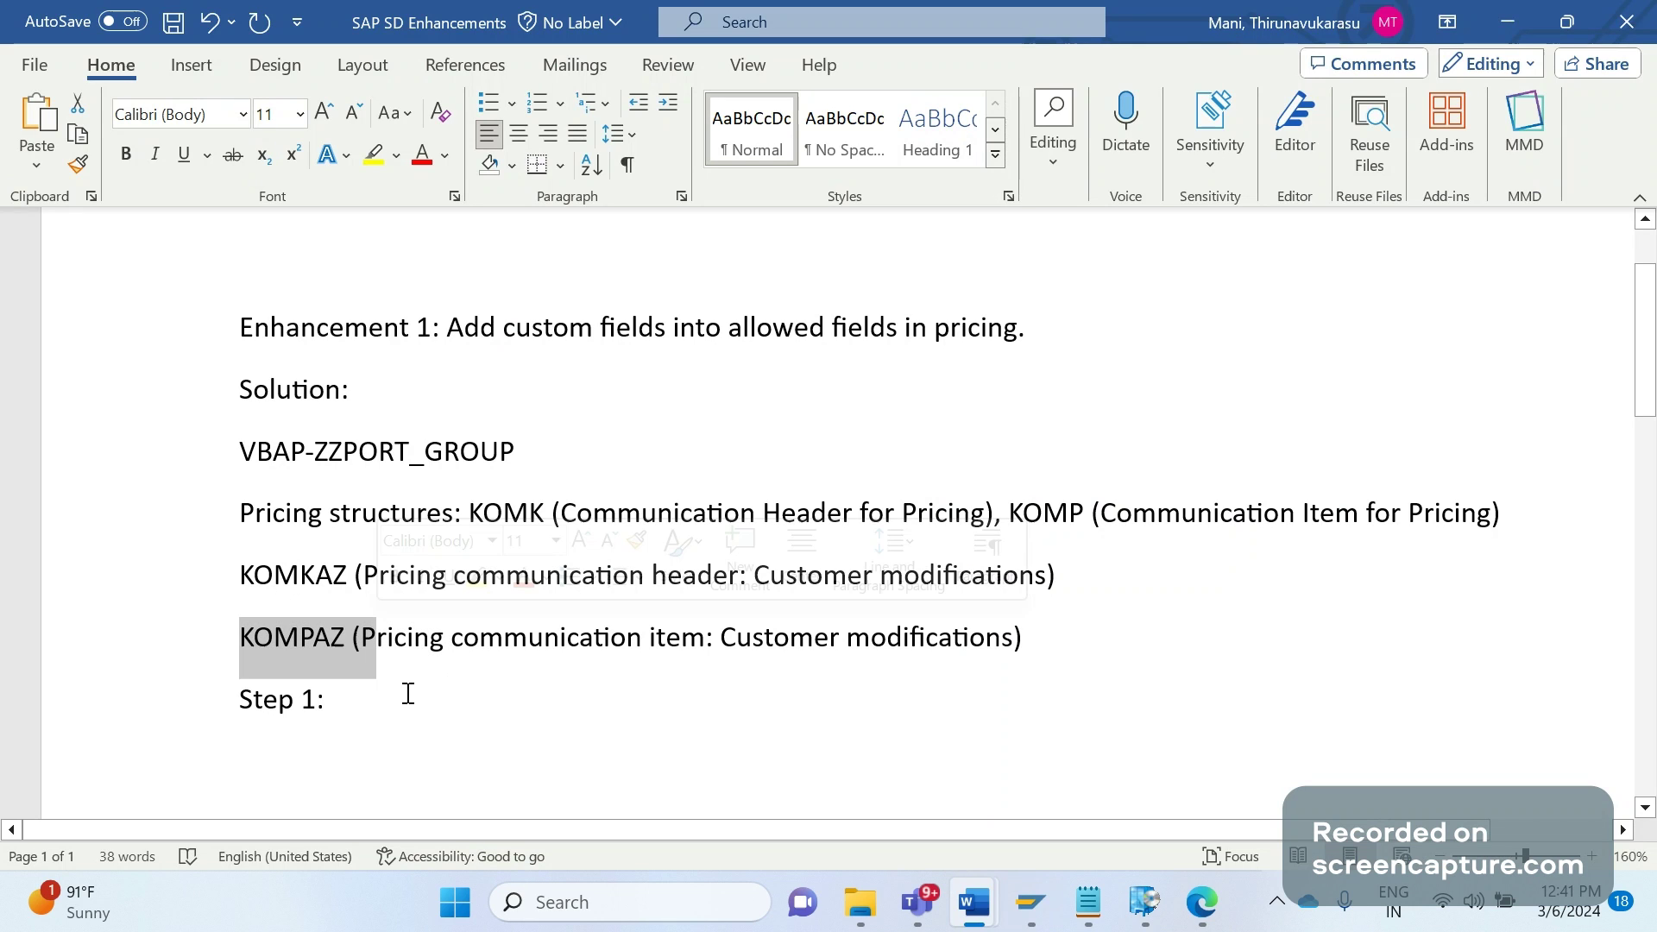
pyautogui.click(408, 694)
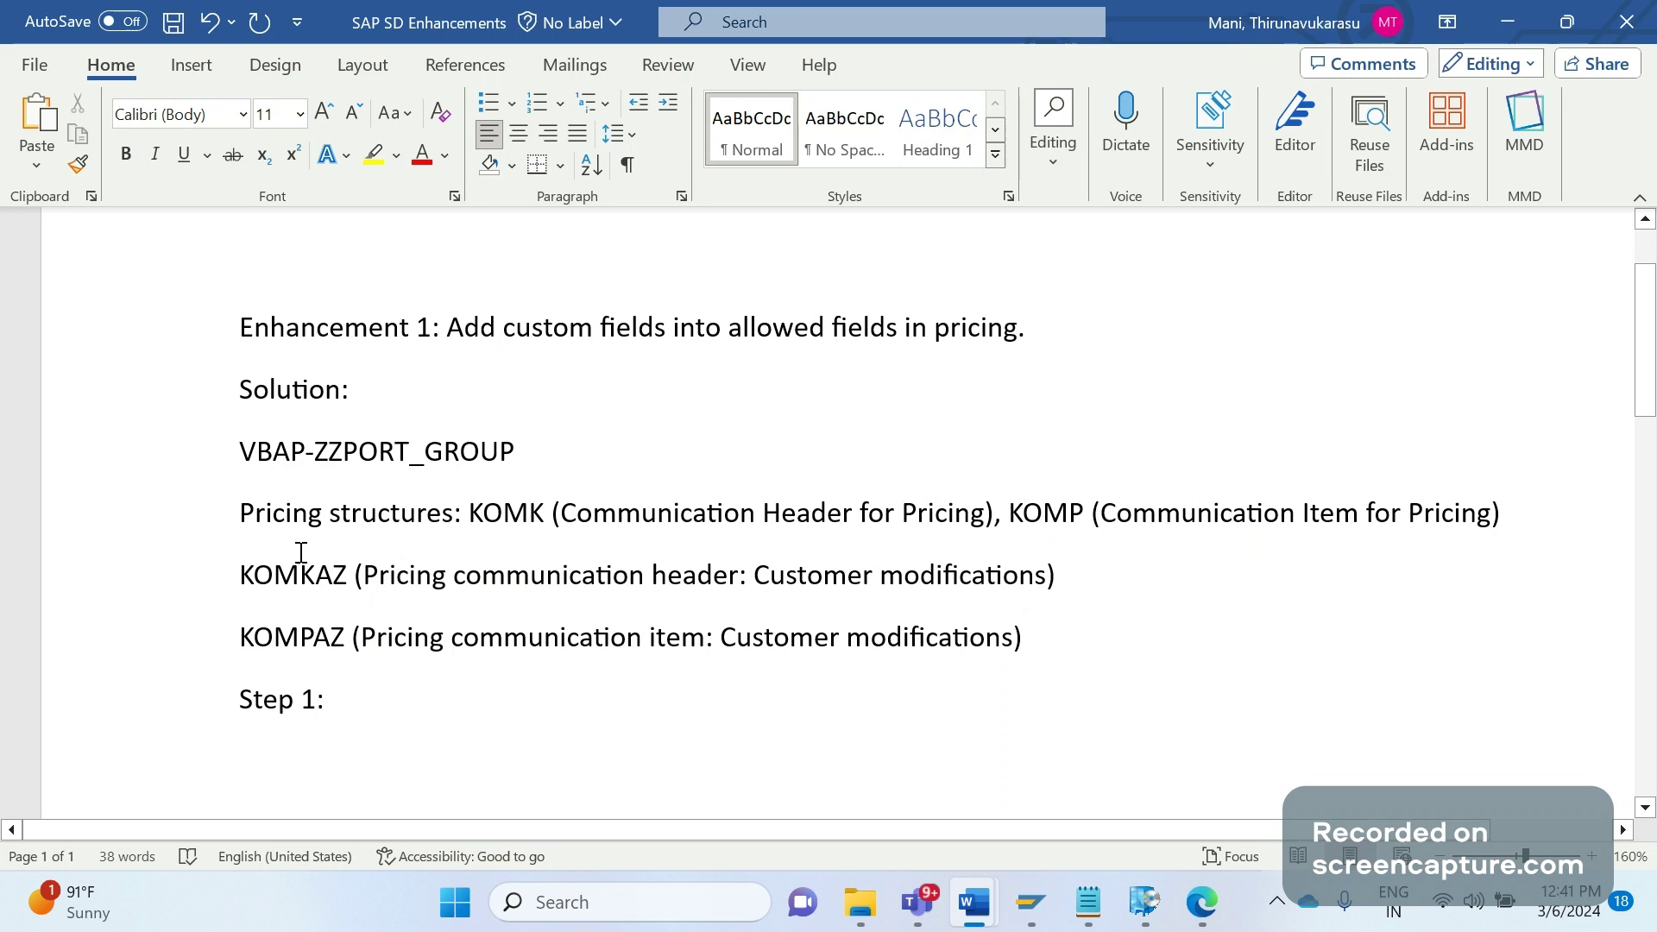
pyautogui.moveTo(258, 450); pyautogui.dragTo(409, 450)
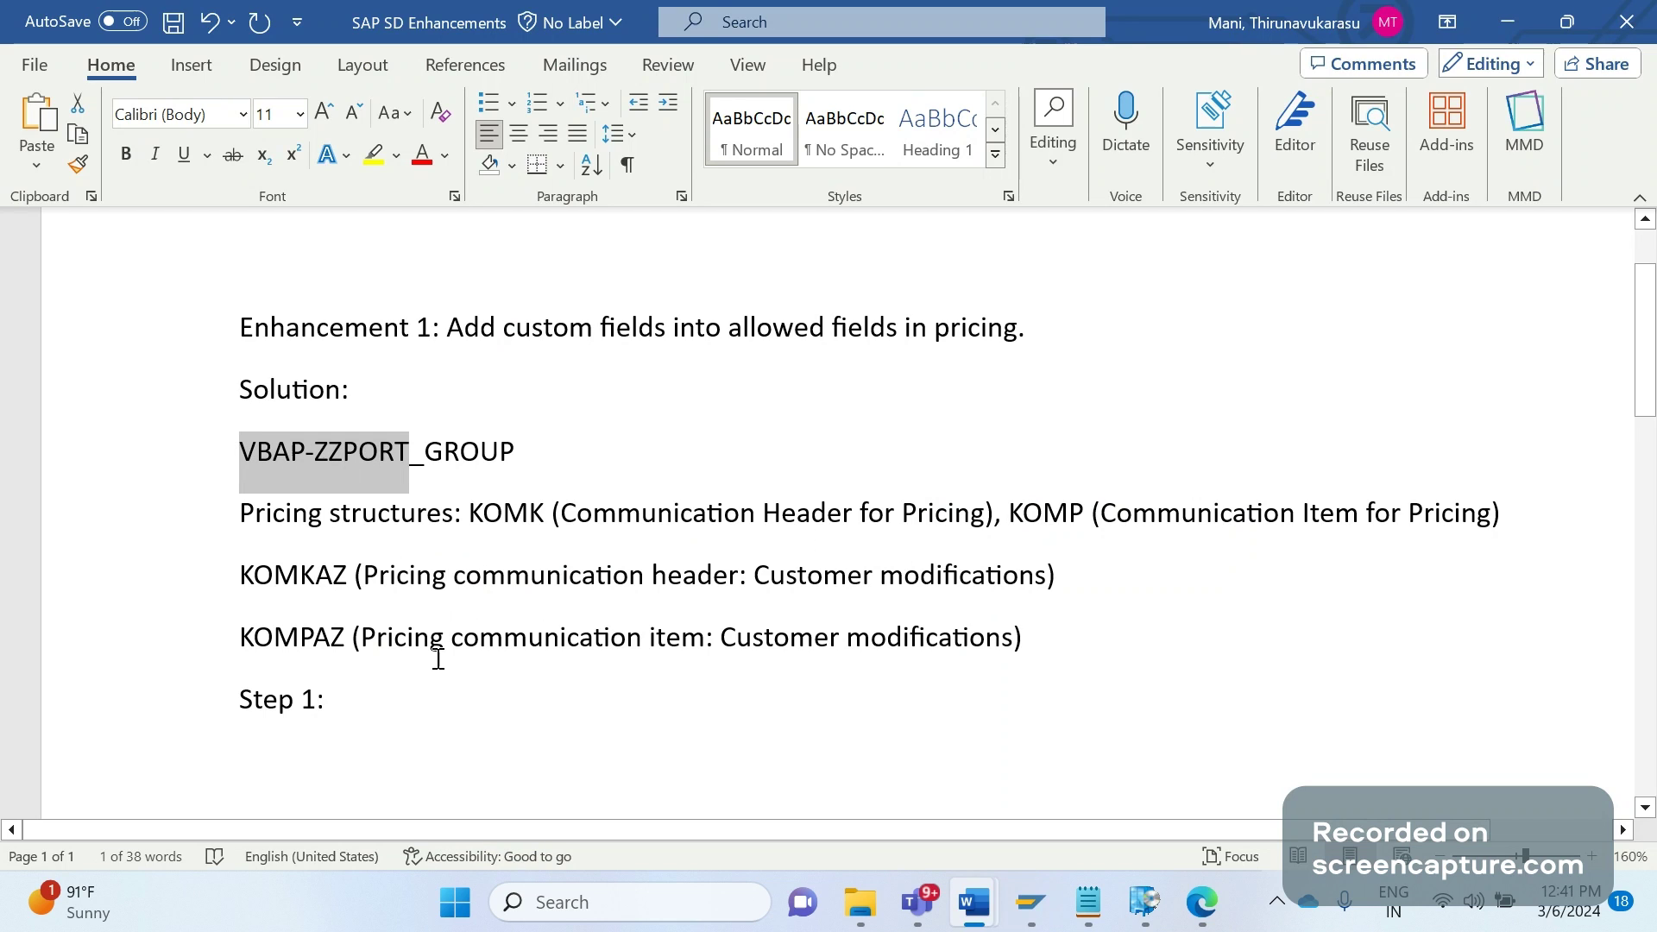
pyautogui.click(438, 658)
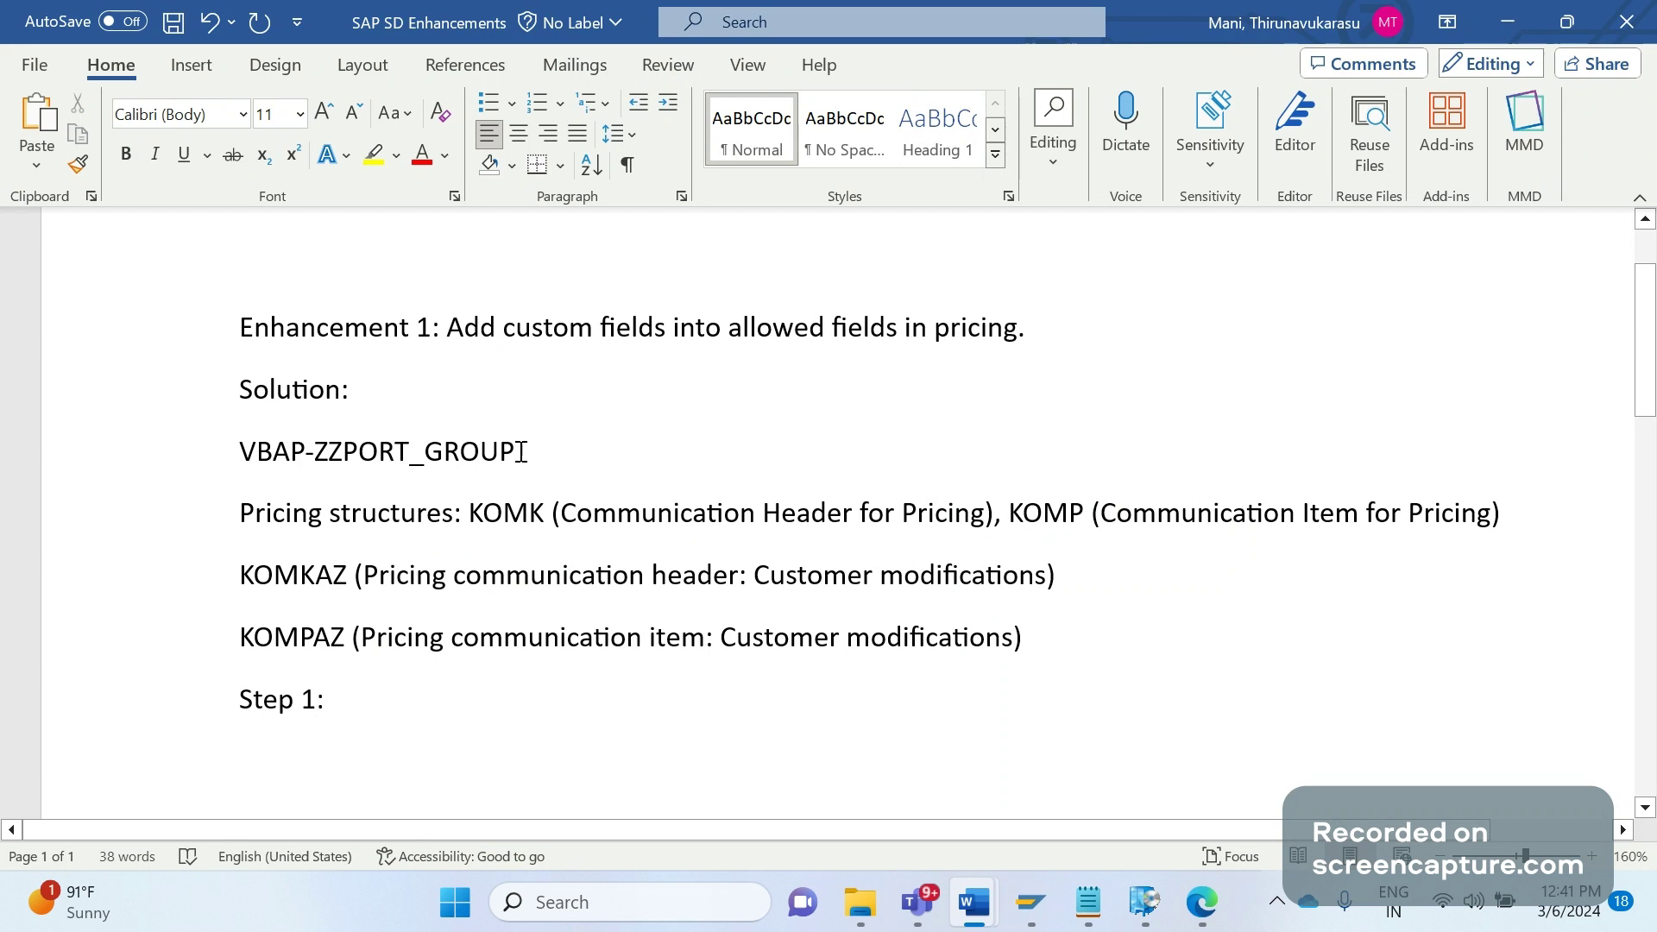
pyautogui.click(365, 674)
pyautogui.moveTo(344, 637); pyautogui.dragTo(299, 634)
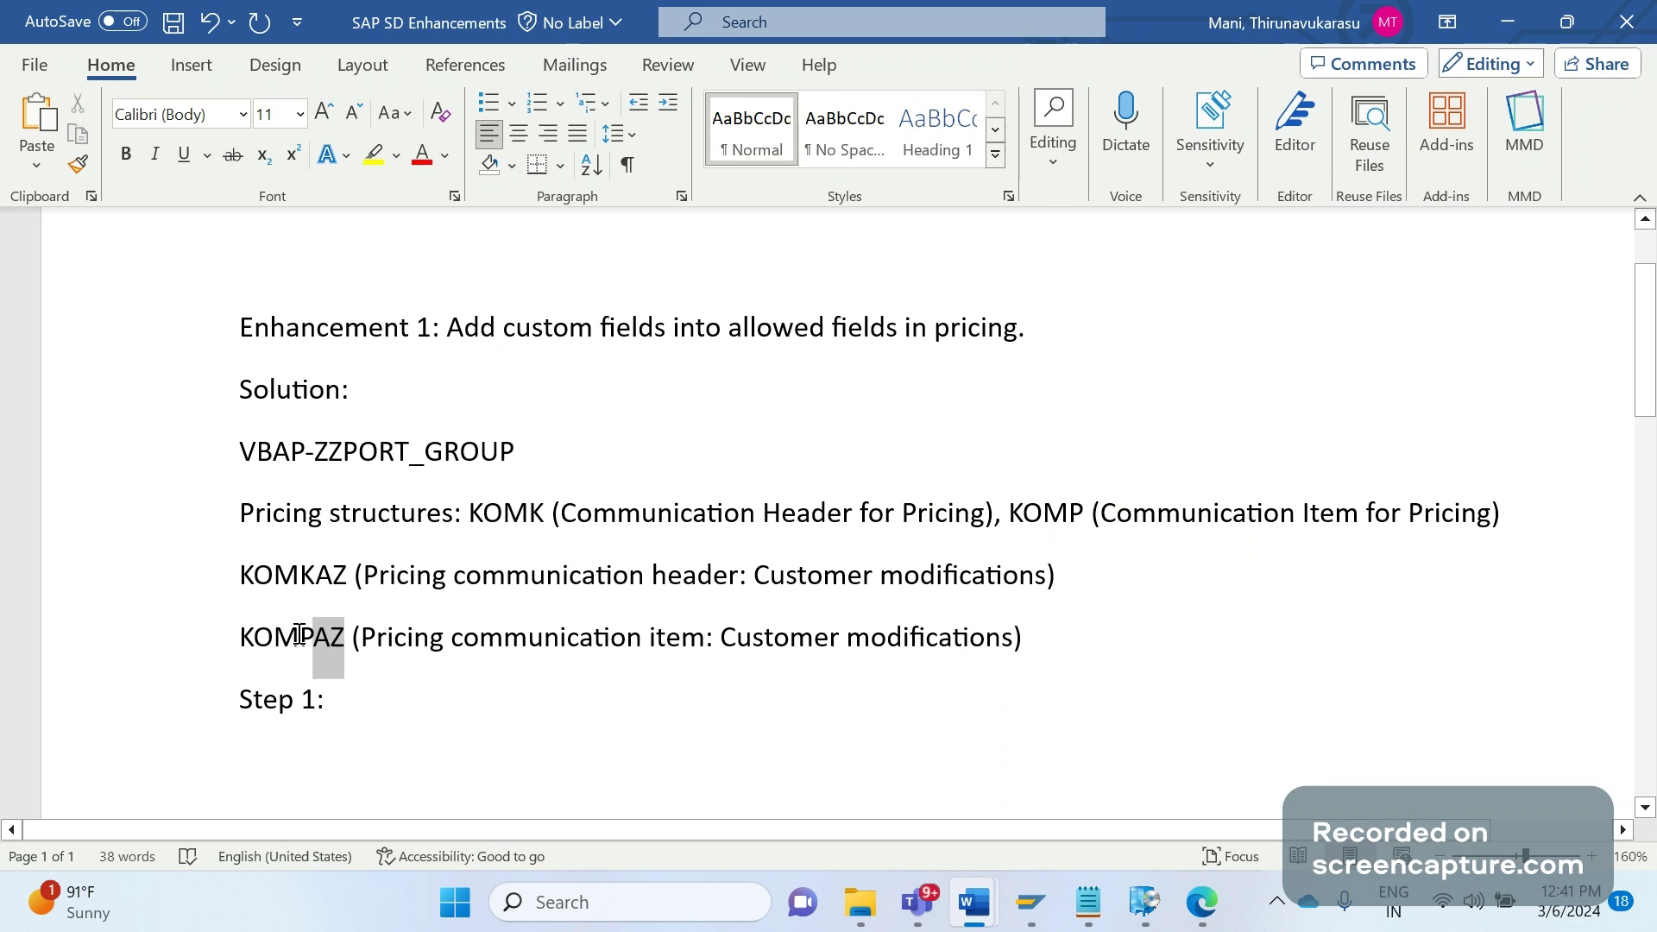
# Place the cursor at the end of the Step 1 line and switch to the KOMPAZ structure in SAP
pyautogui.click(421, 692)
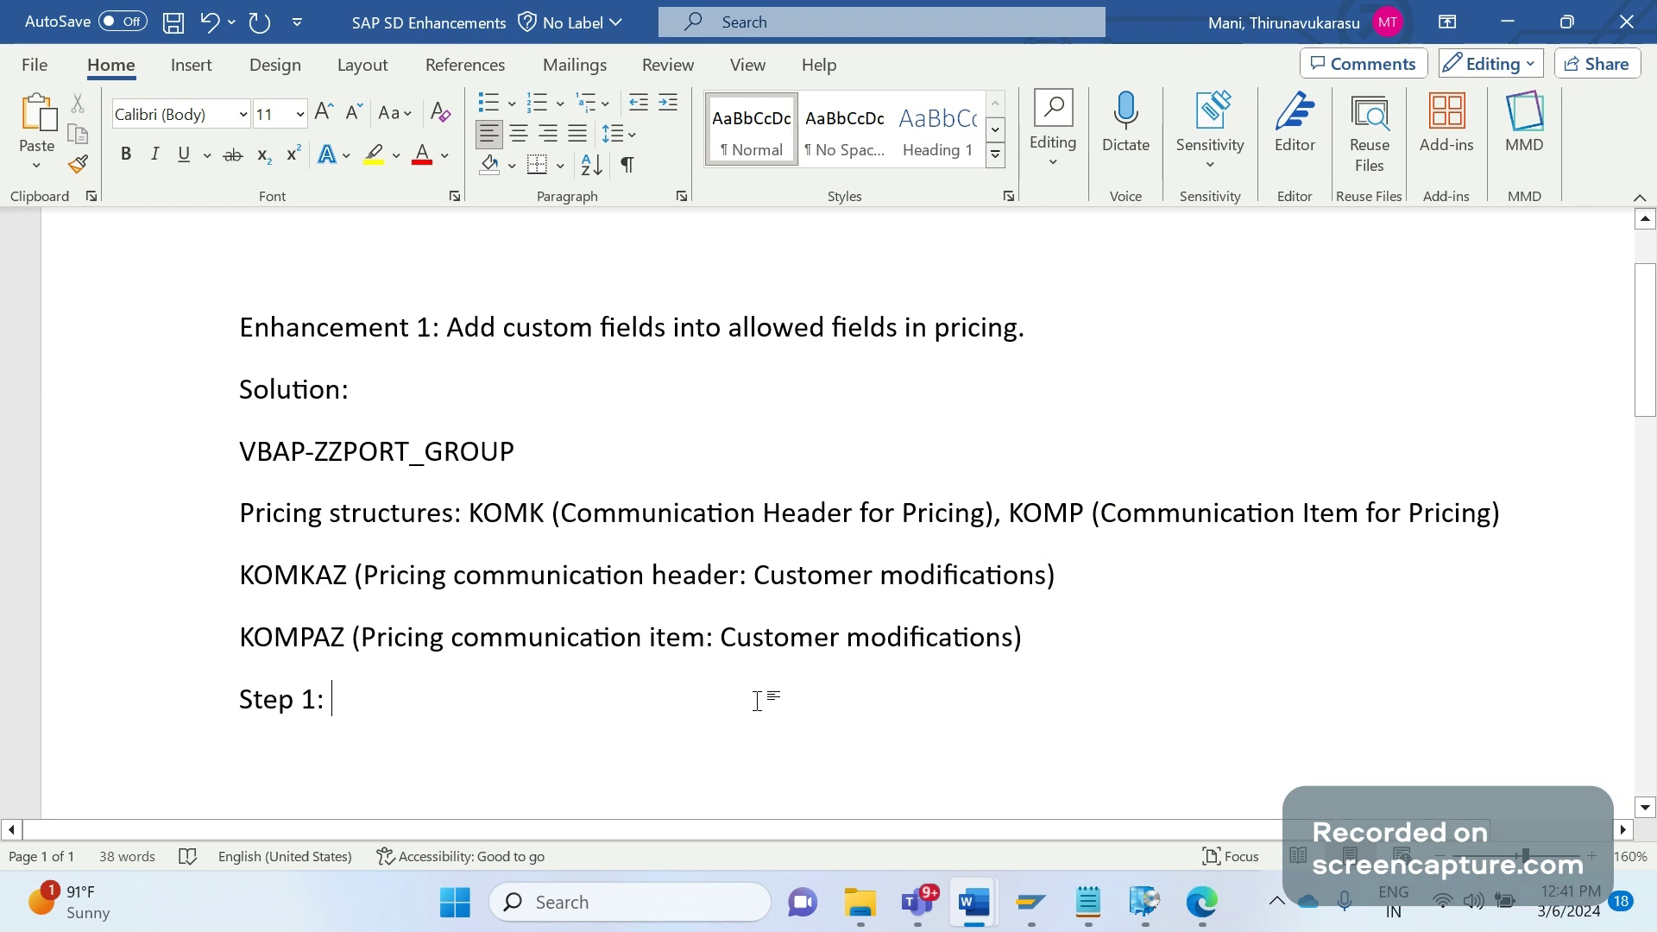
pyautogui.moveTo(1031, 902)
pyautogui.moveTo(1033, 743)
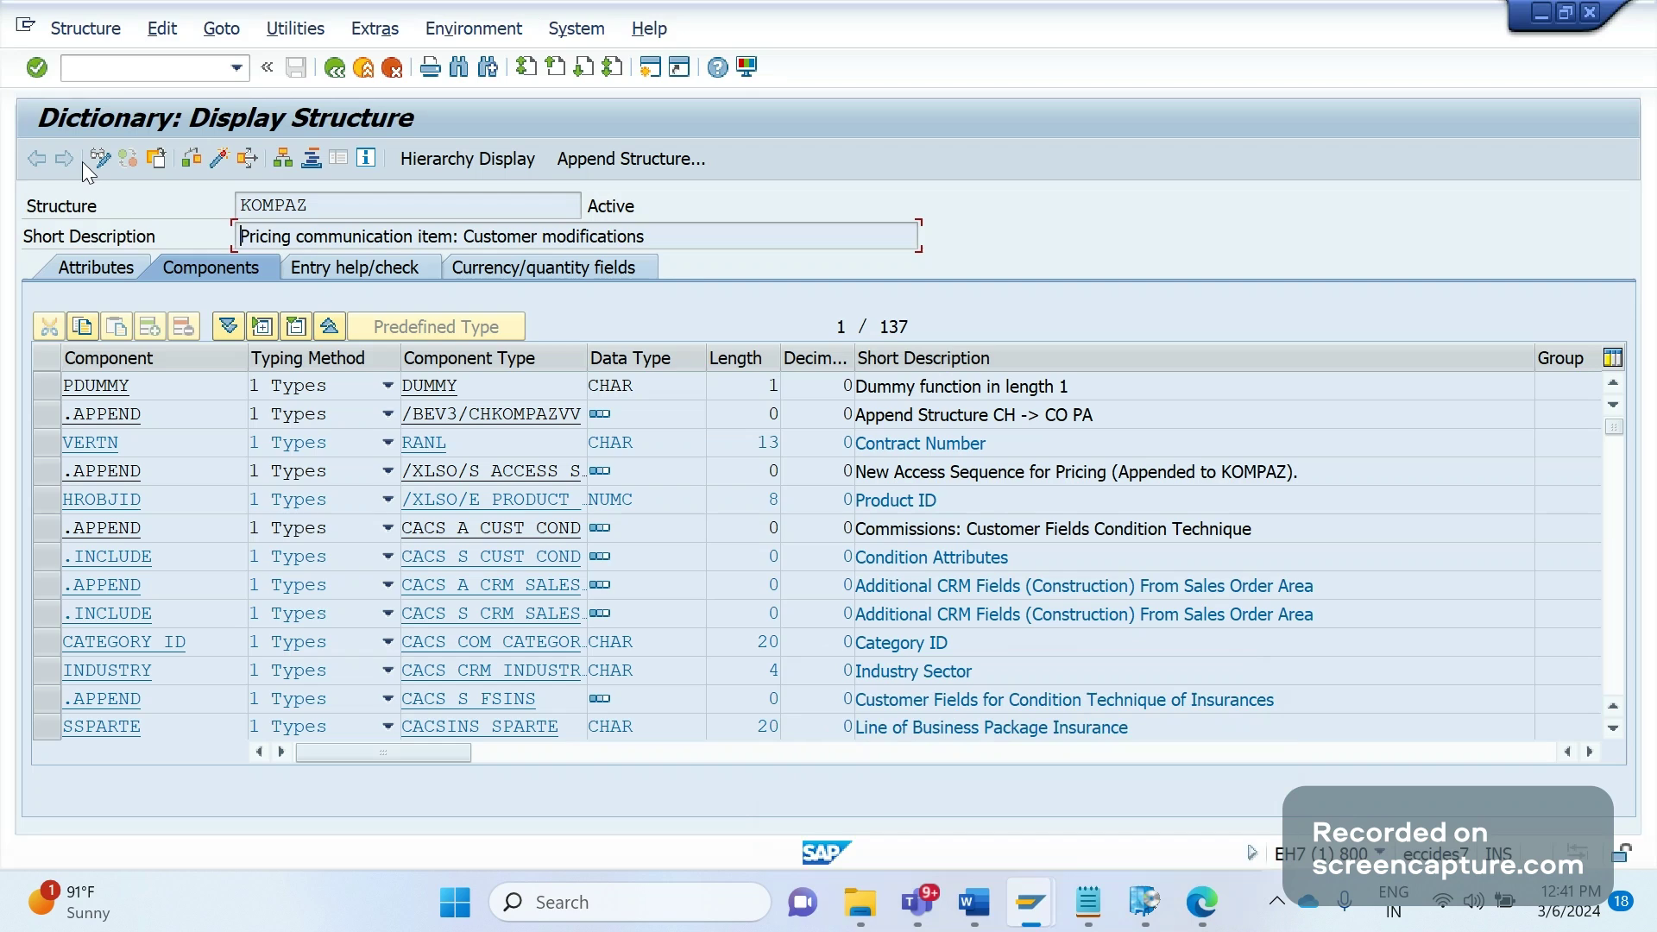
# Open the pricing condition table display in a new session and show the field overview of table 888
pyautogui.click(111, 76)
pyautogui.write('/OV/06')
pyautogui.press('Return')
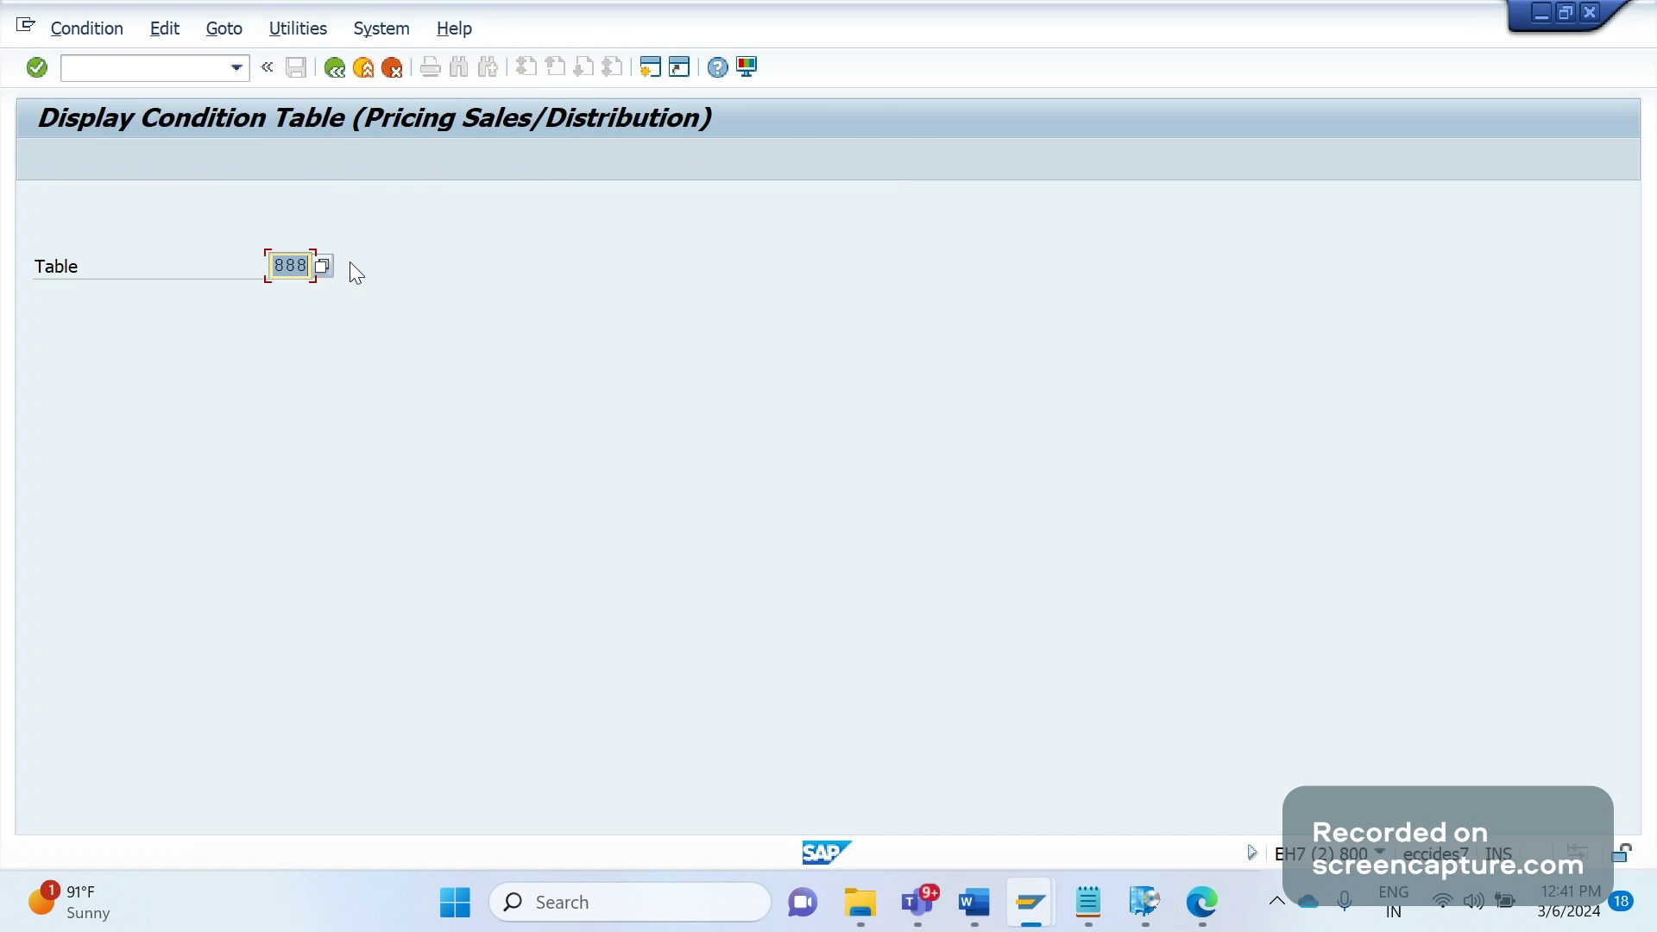
pyautogui.press('Return')
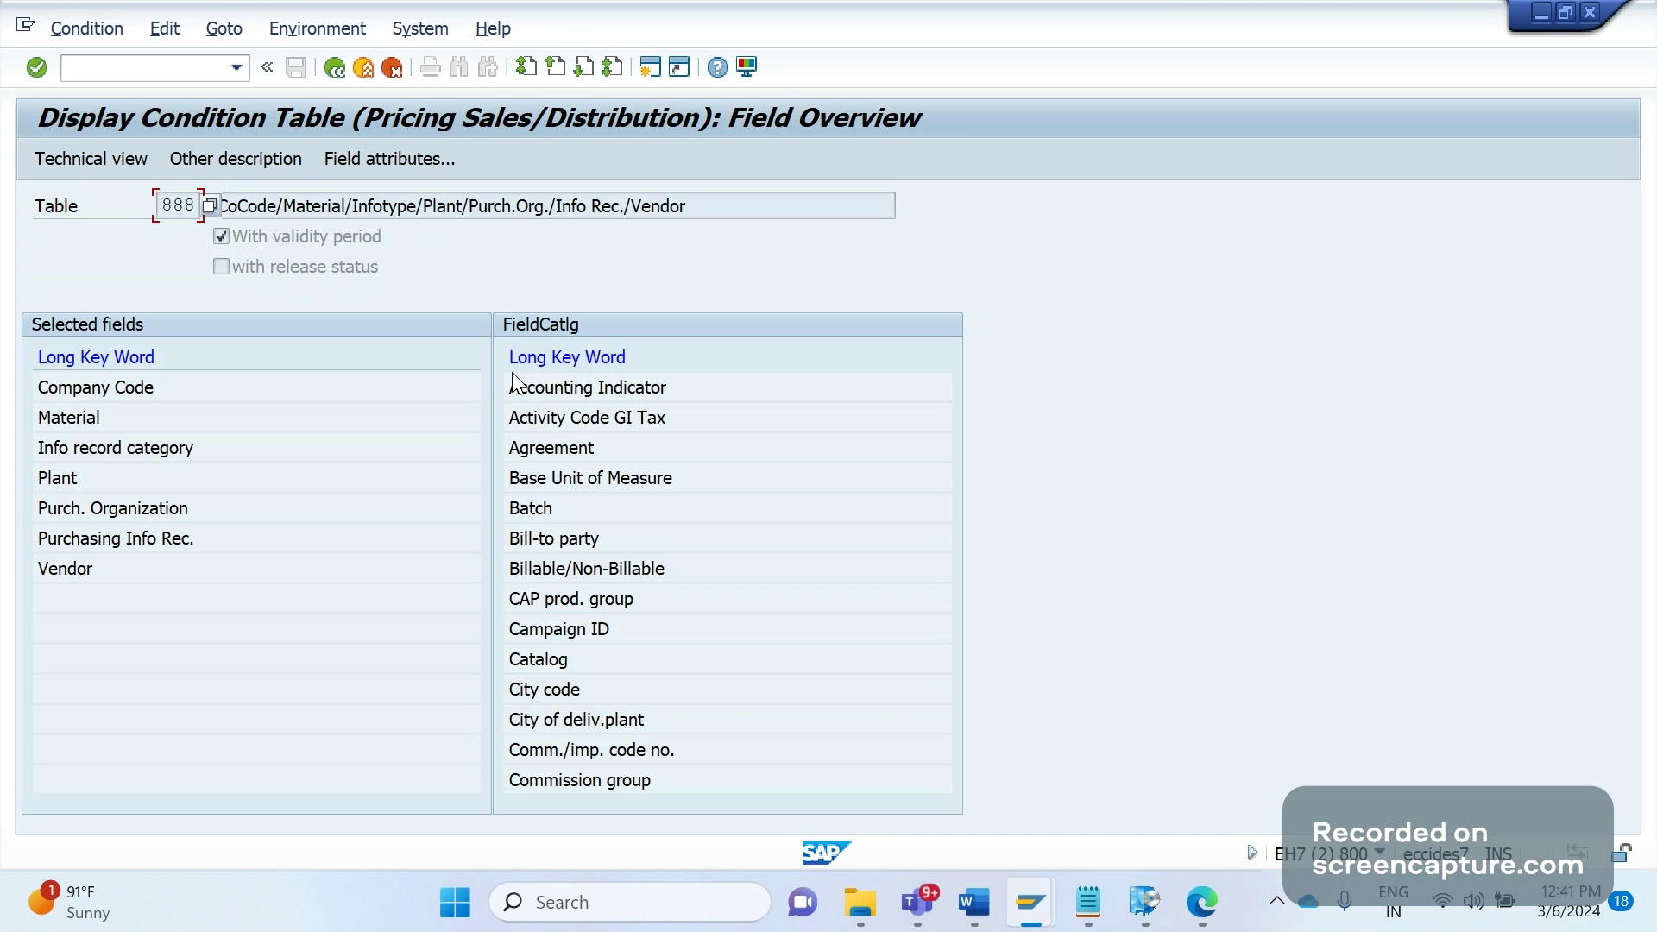
# Return to the ABAP Dictionary session, leave KOMPAZ and display the structure KOMG
pyautogui.hotkey('alt', 'Tab')
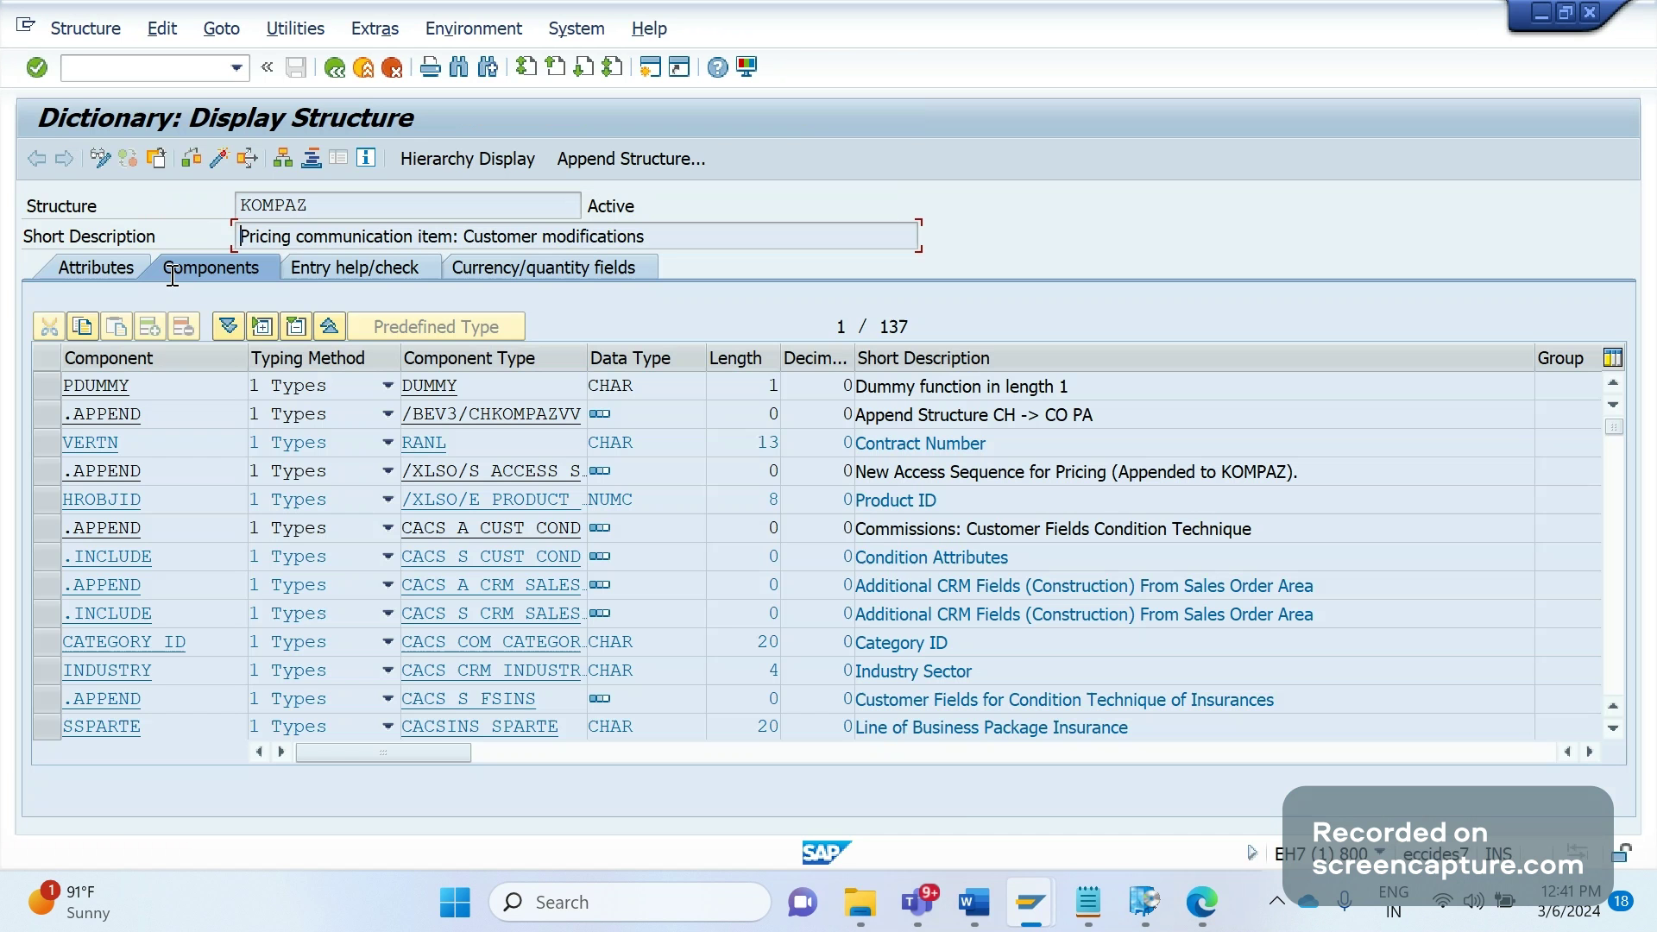
pyautogui.click(334, 68)
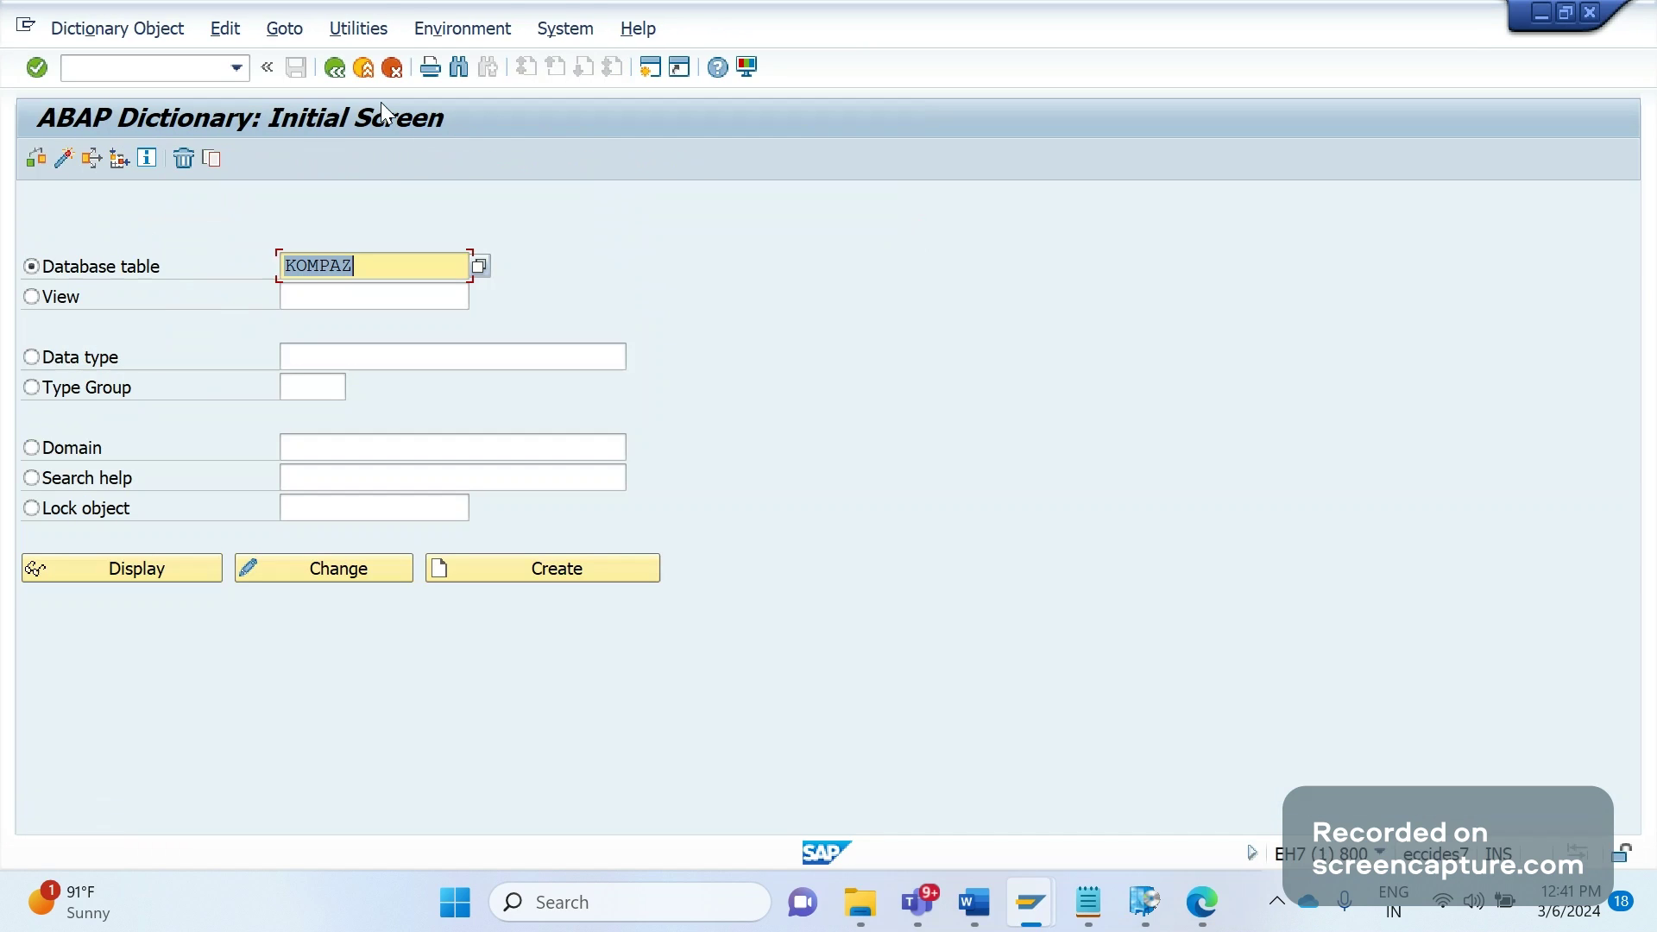
pyautogui.write('KOMG')
pyautogui.click(164, 567)
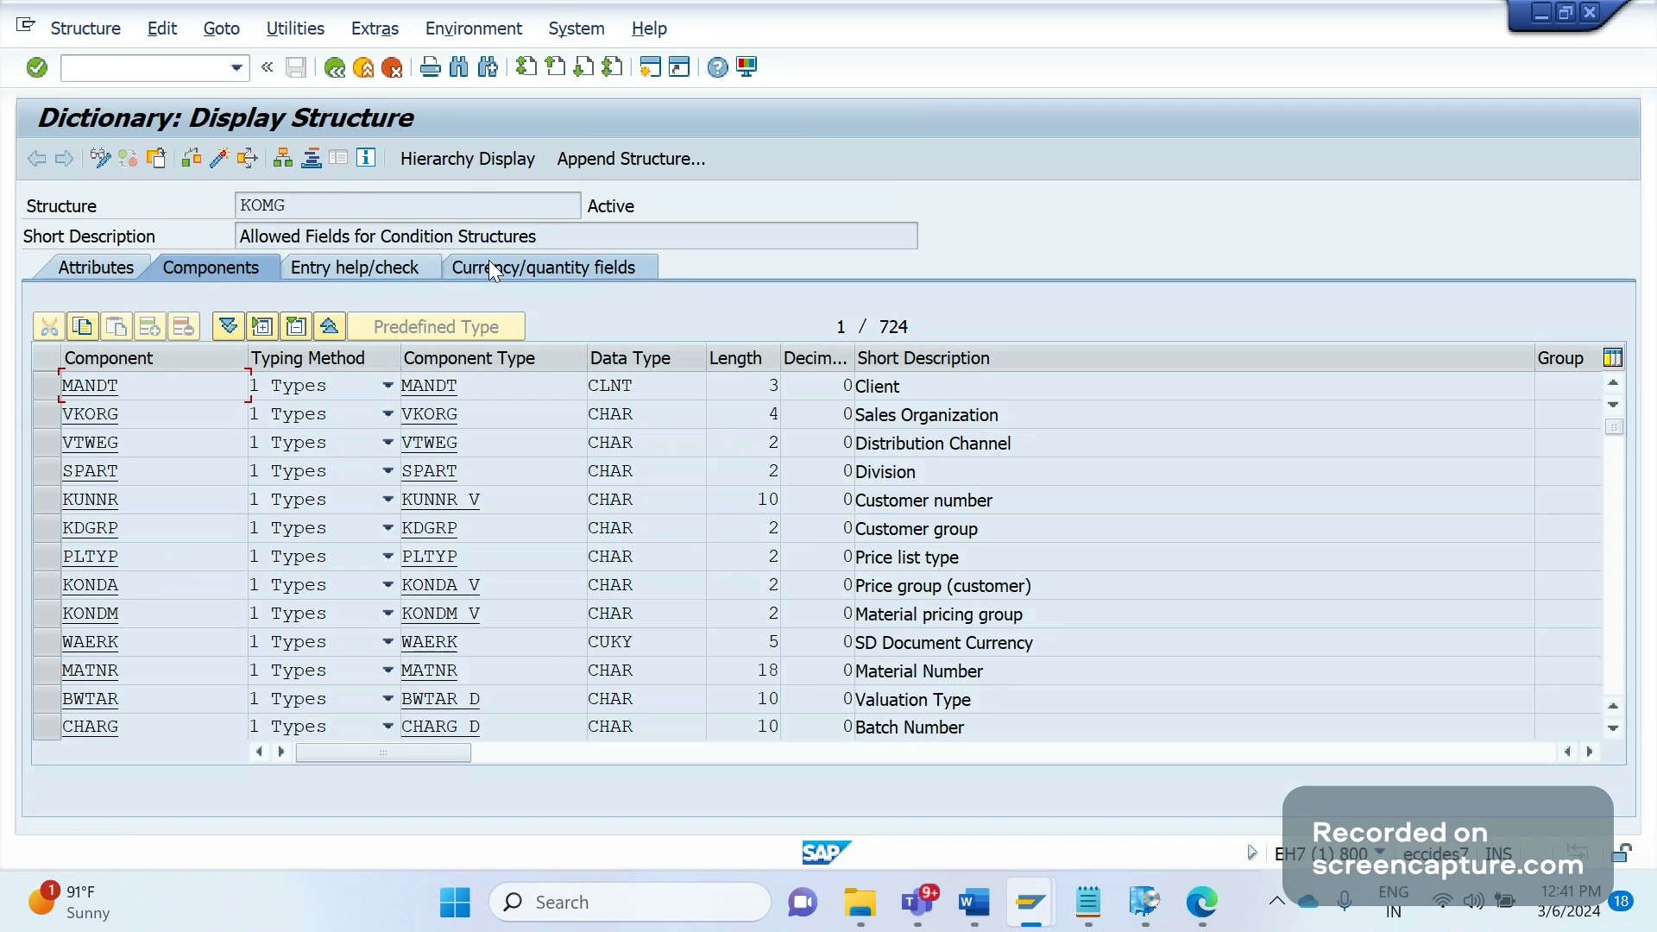
# Copy KOMG's short description and, in Word, add the line "KOMG (Allowed Fields for Condition Structures)" above Step 1
pyautogui.moveTo(538, 237); pyautogui.dragTo(240, 237)
pyautogui.hotkey('alt', 'Tab')
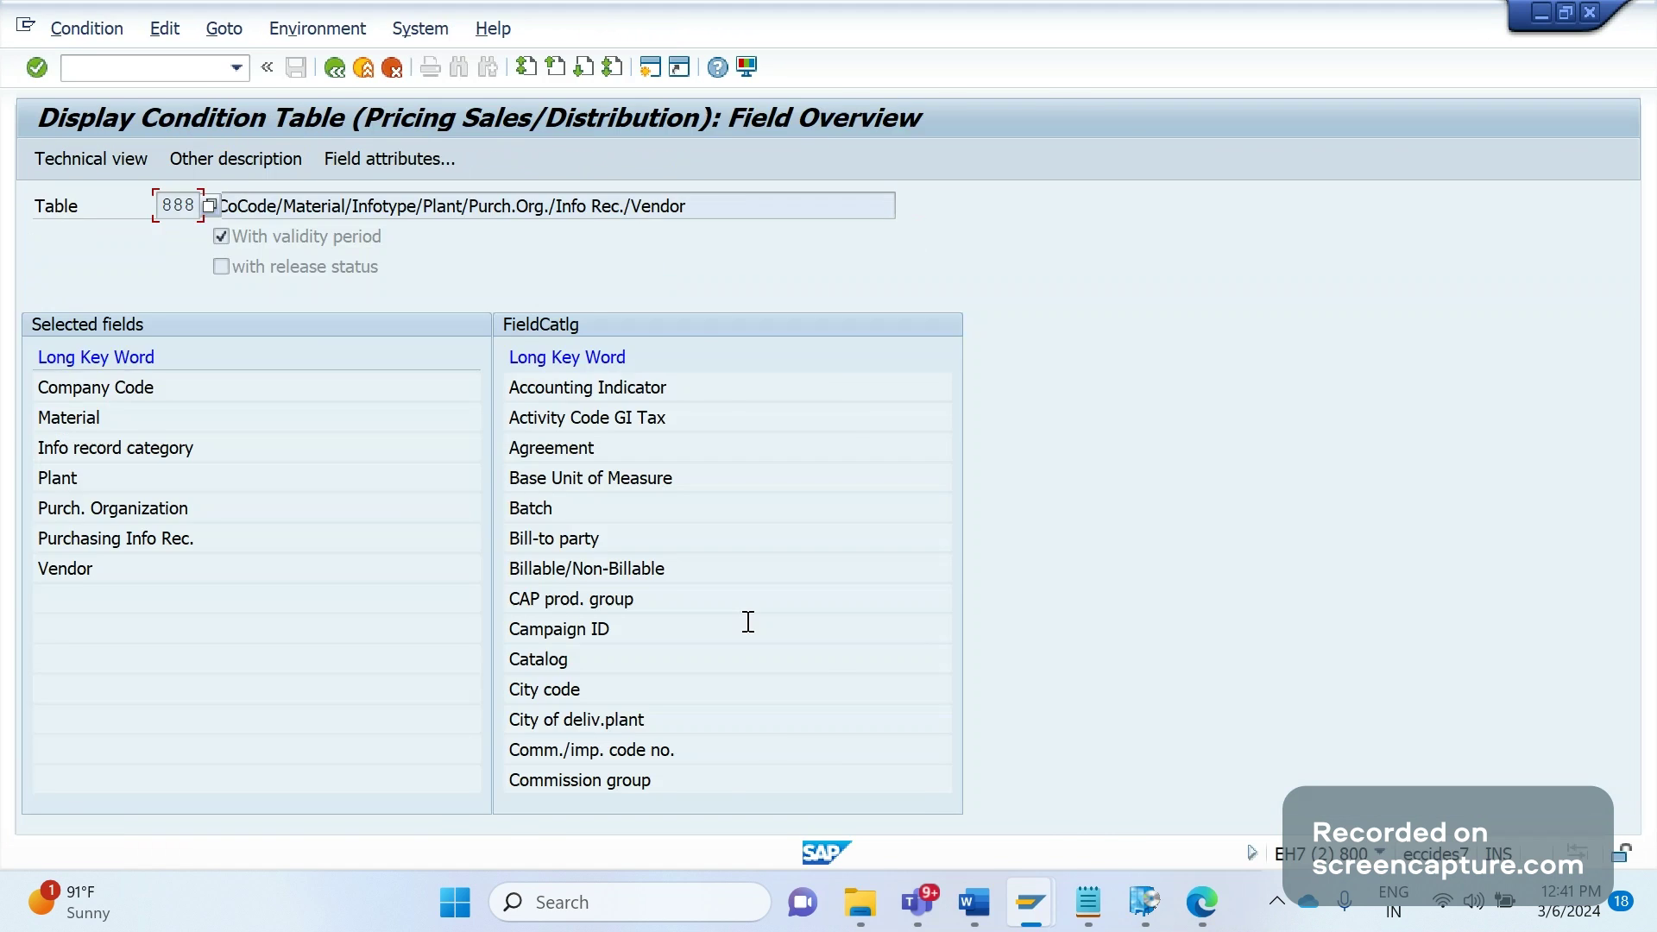
pyautogui.hotkey('alt', 'Tab')
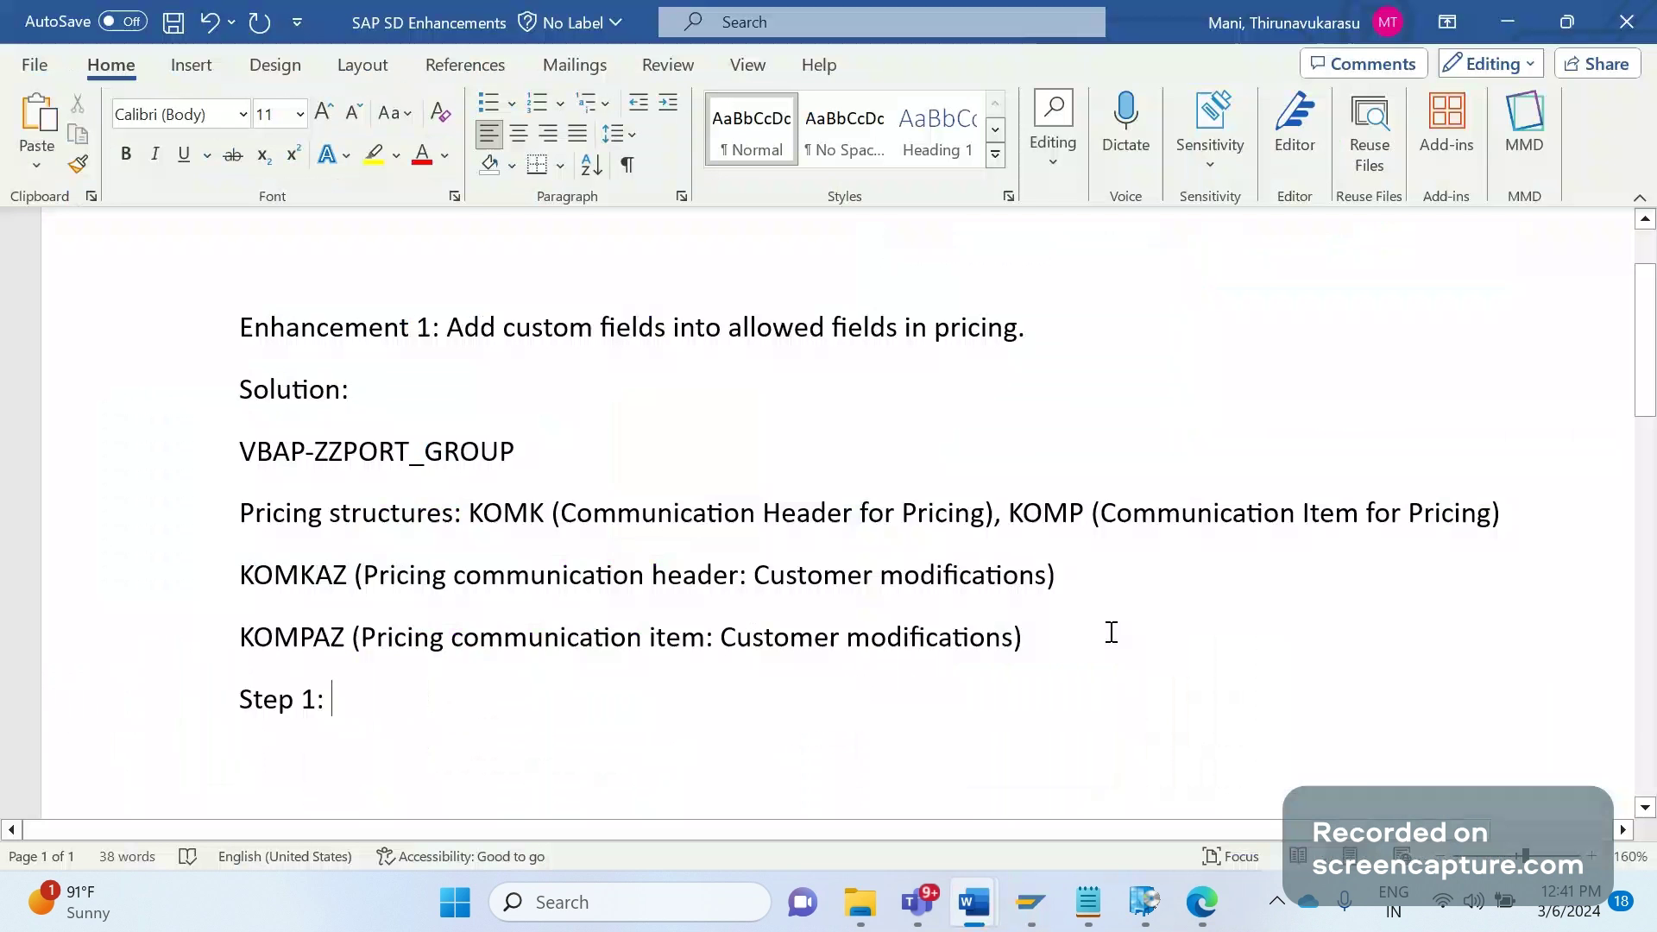
pyautogui.hotkey('ctrl', 'v')
pyautogui.write('KOMG')
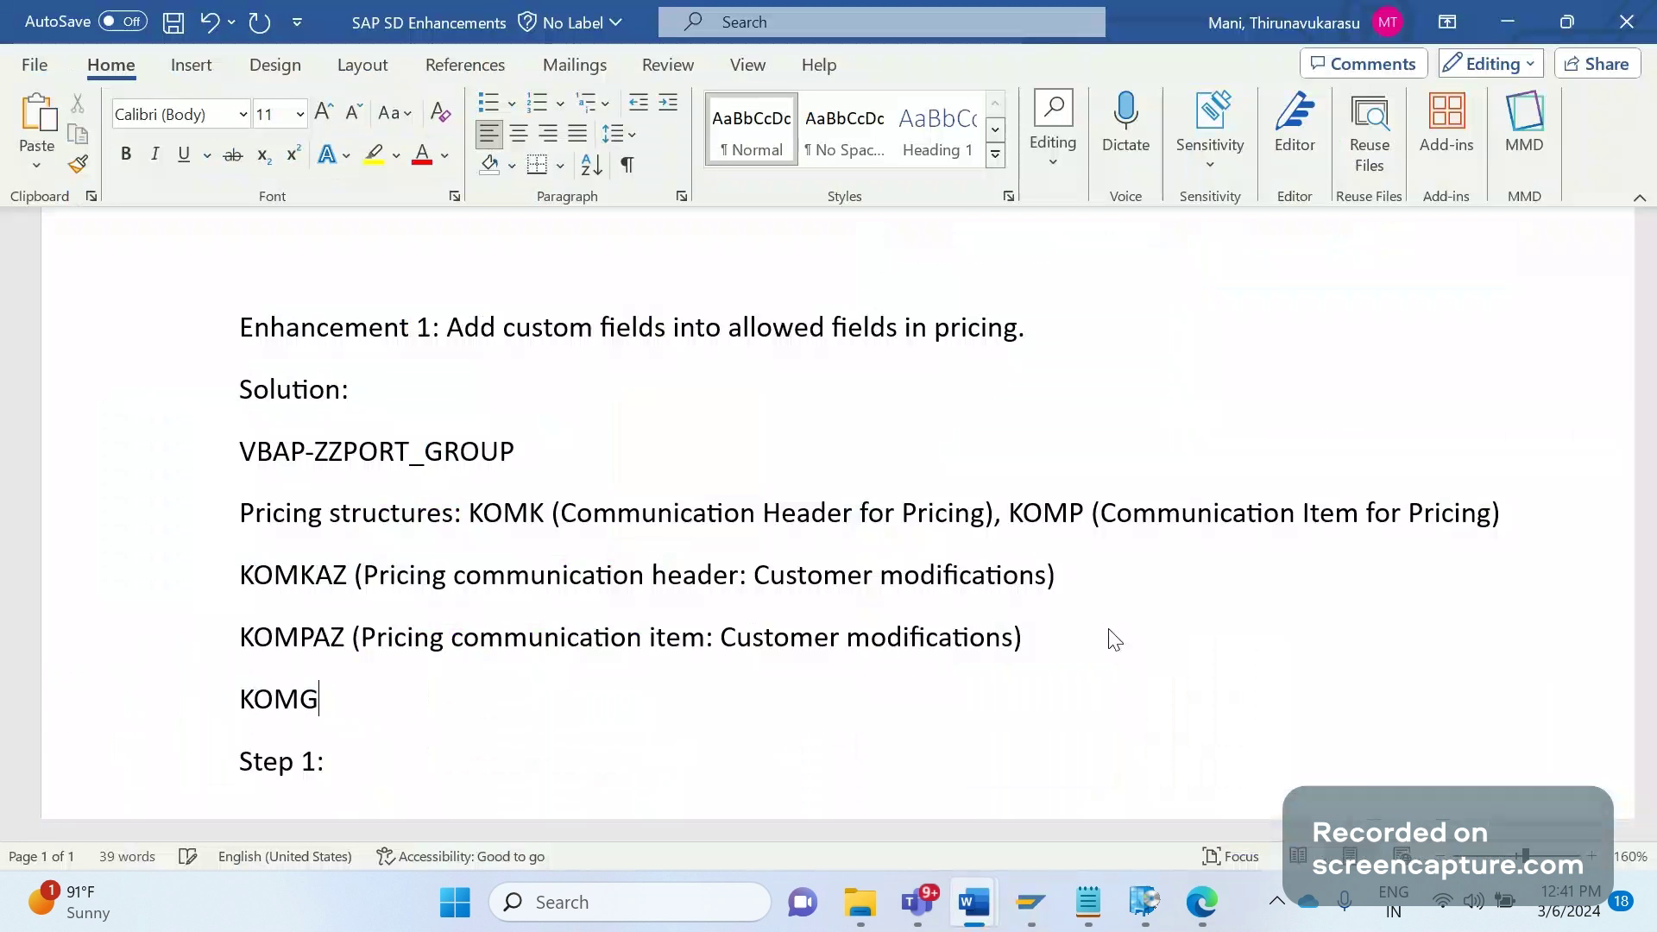
pyautogui.write(' (')
pyautogui.write('Allowed Fields for Condition Structures)')
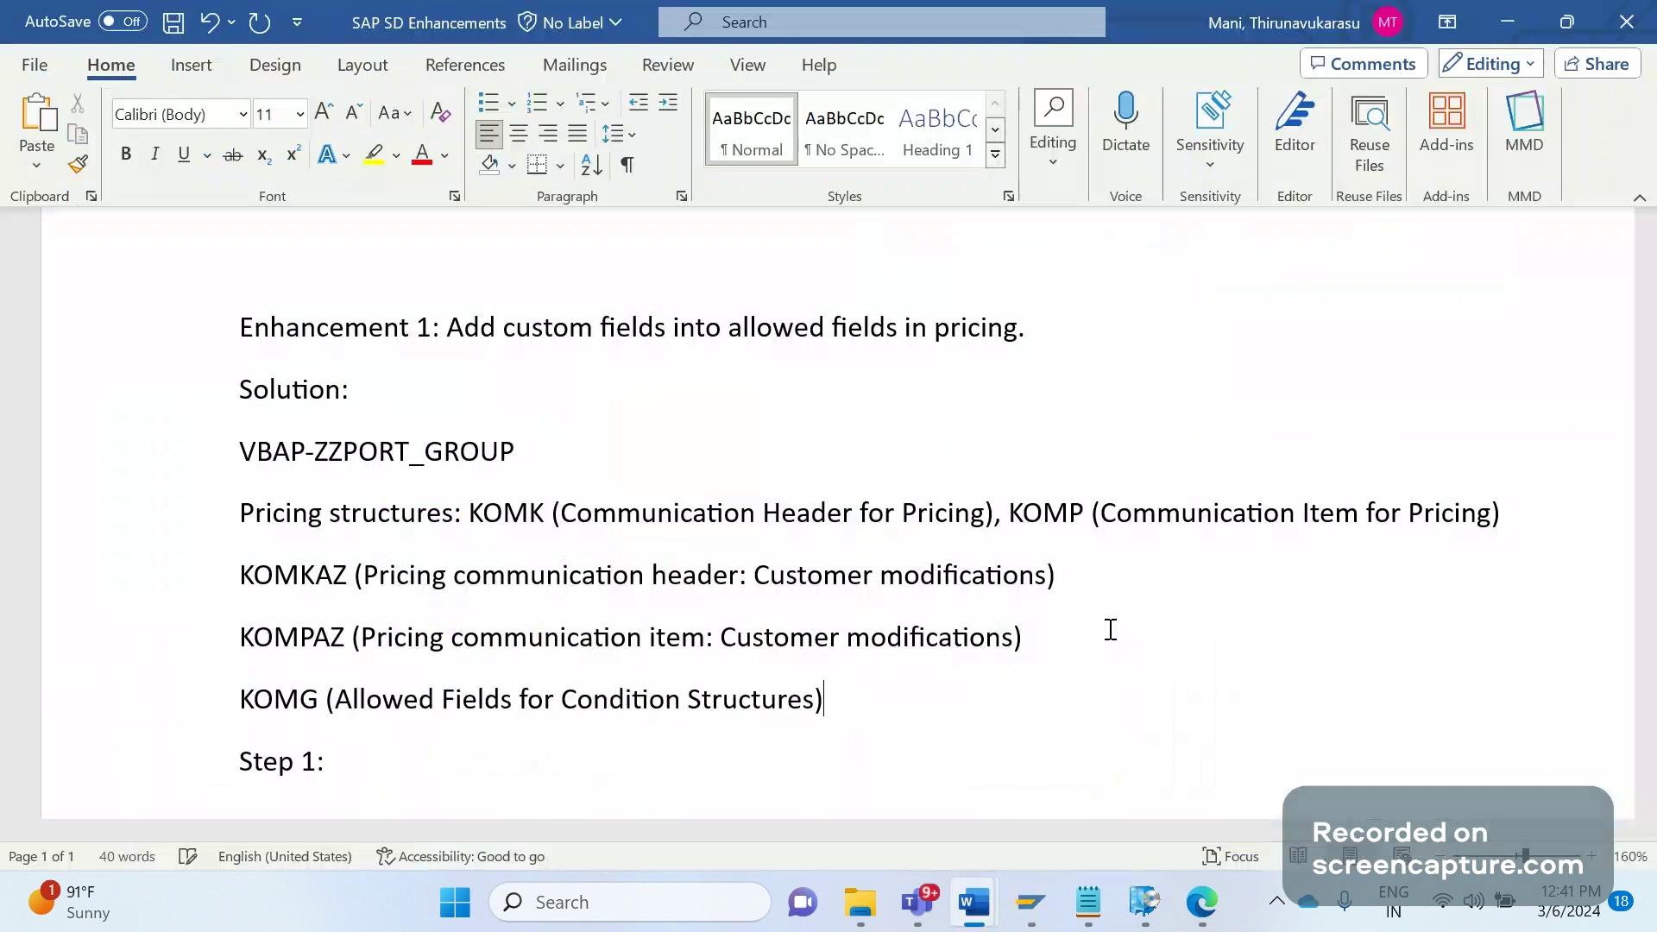
# Switch to SAP and compare the field catalog of condition table 888 with the structure KOMG
pyautogui.hotkey('alt', 'Tab')
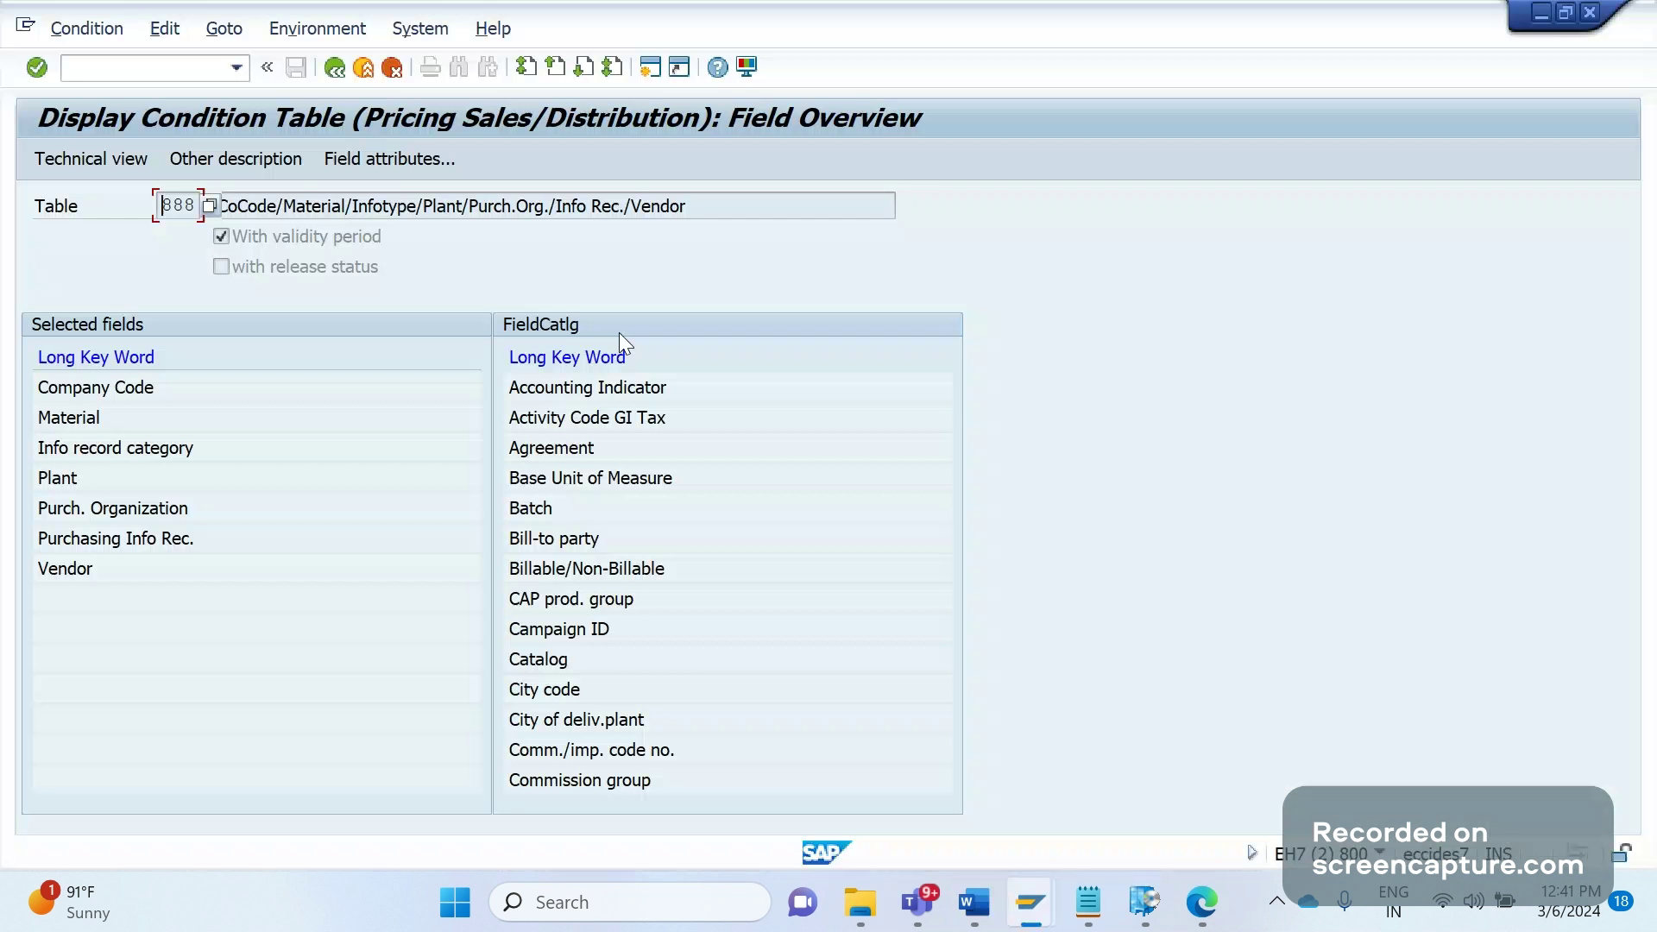
pyautogui.hotkey('alt', 'Tab')
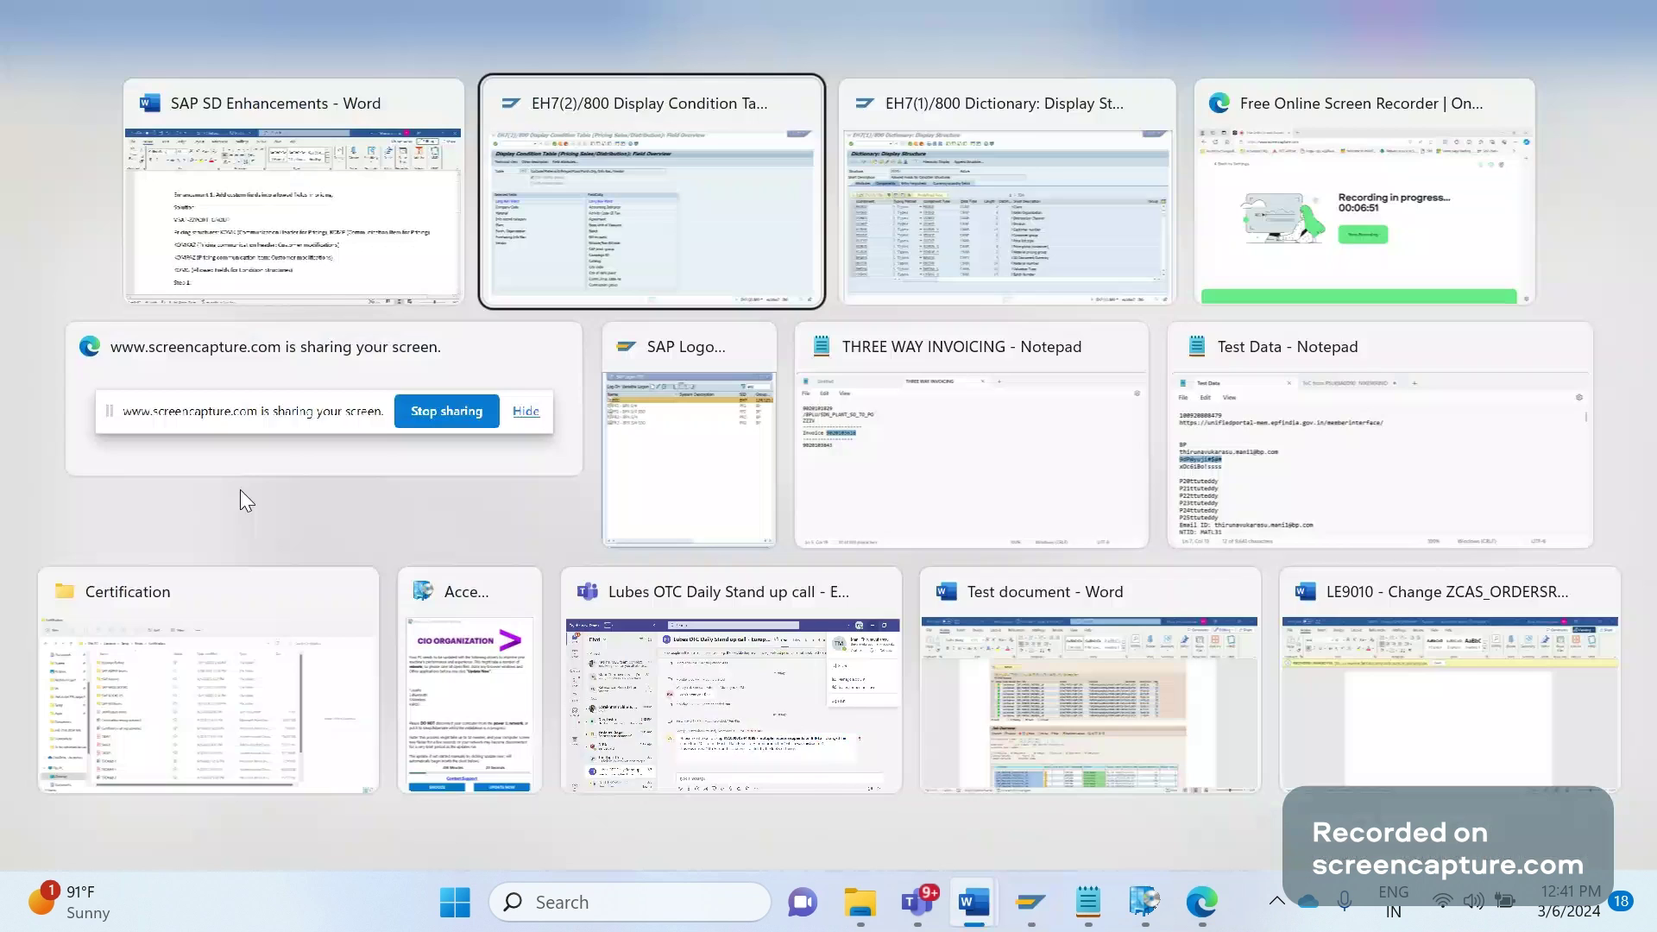
pyautogui.press('Tab')
pyautogui.click(316, 205)
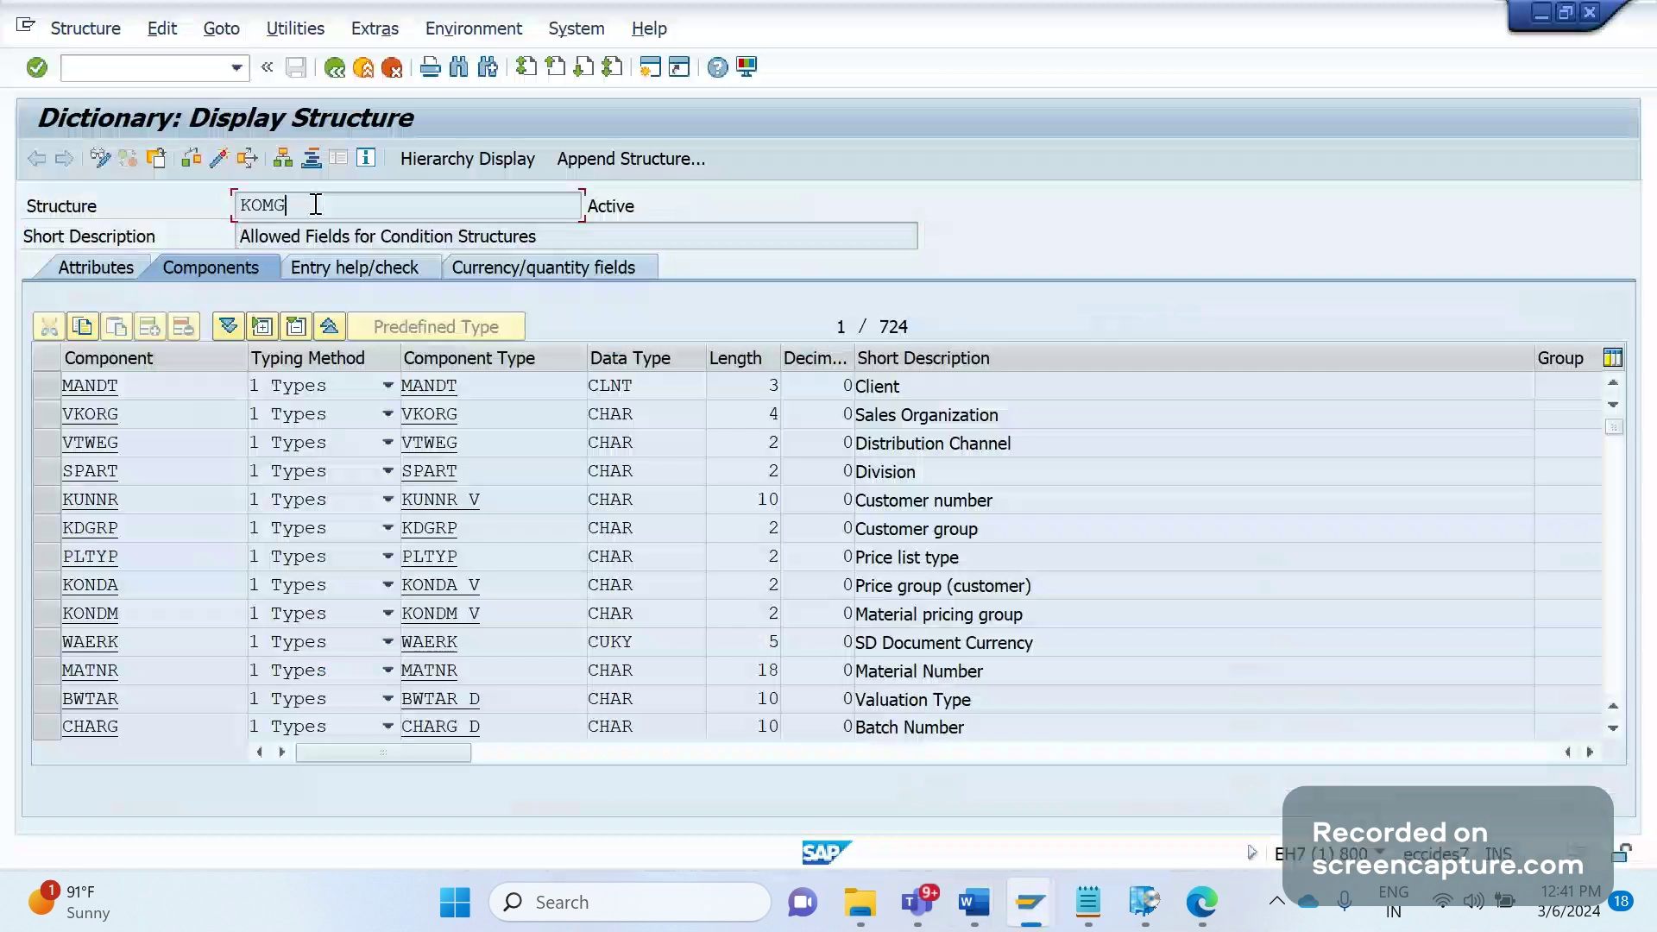
pyautogui.doubleClick(316, 205)
pyautogui.hotkey('alt', 'Tab')
pyautogui.hotkey('alt', 'Tab')
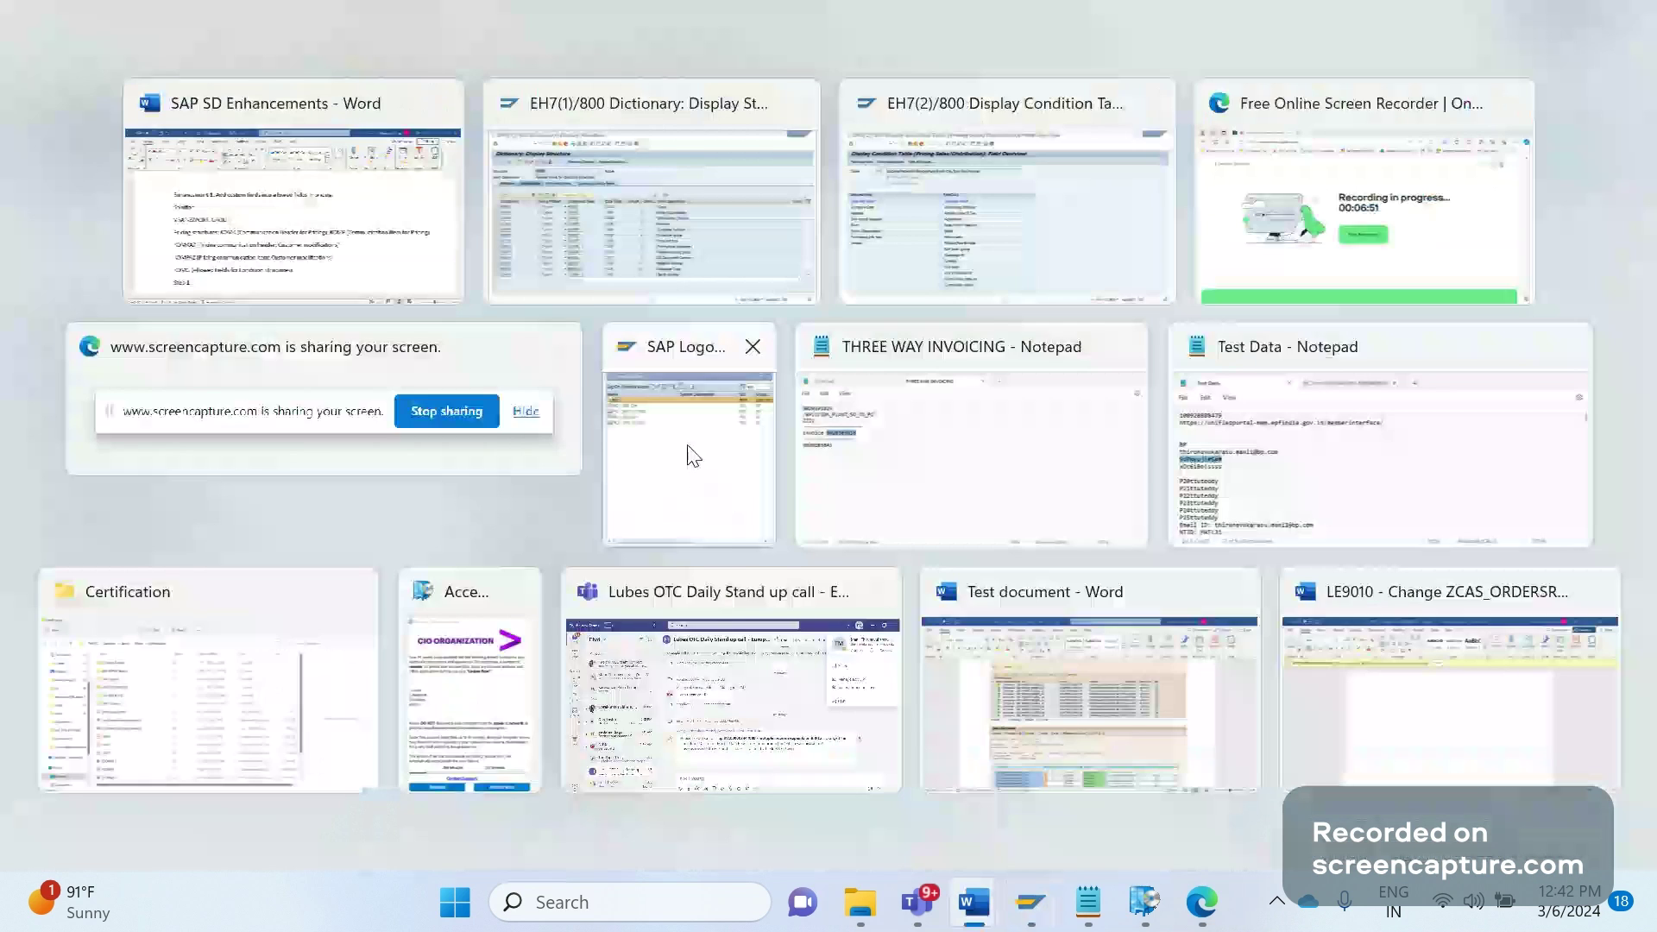
pyautogui.hotkey('alt', 'Tab')
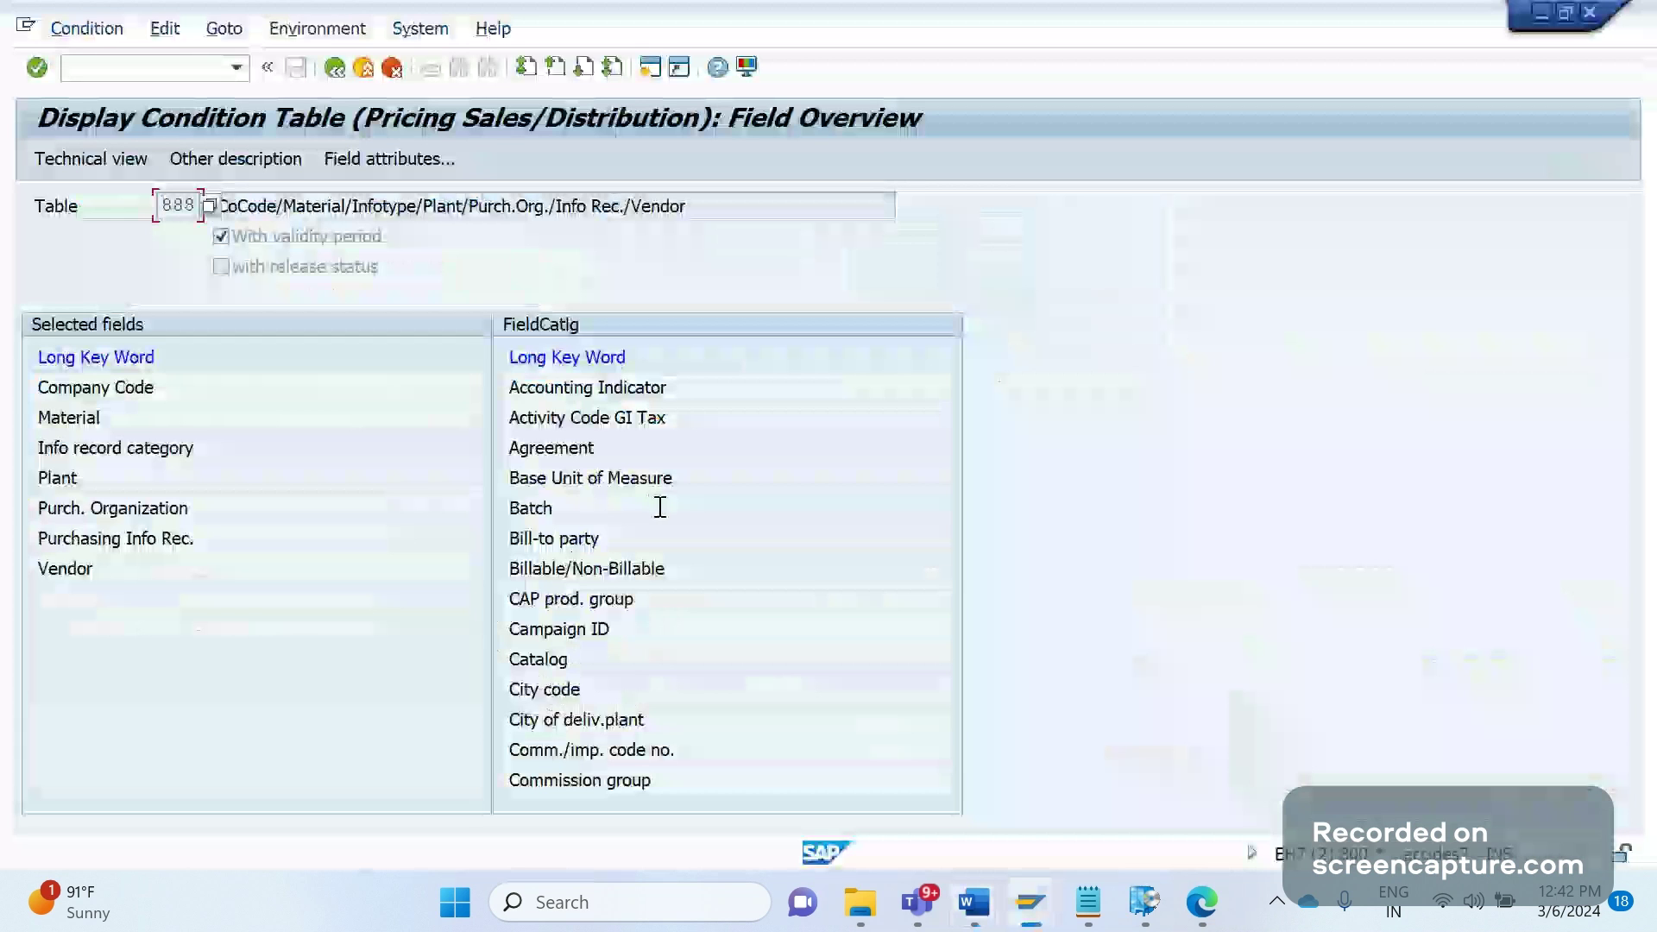
pyautogui.hotkey('alt', 'Tab')
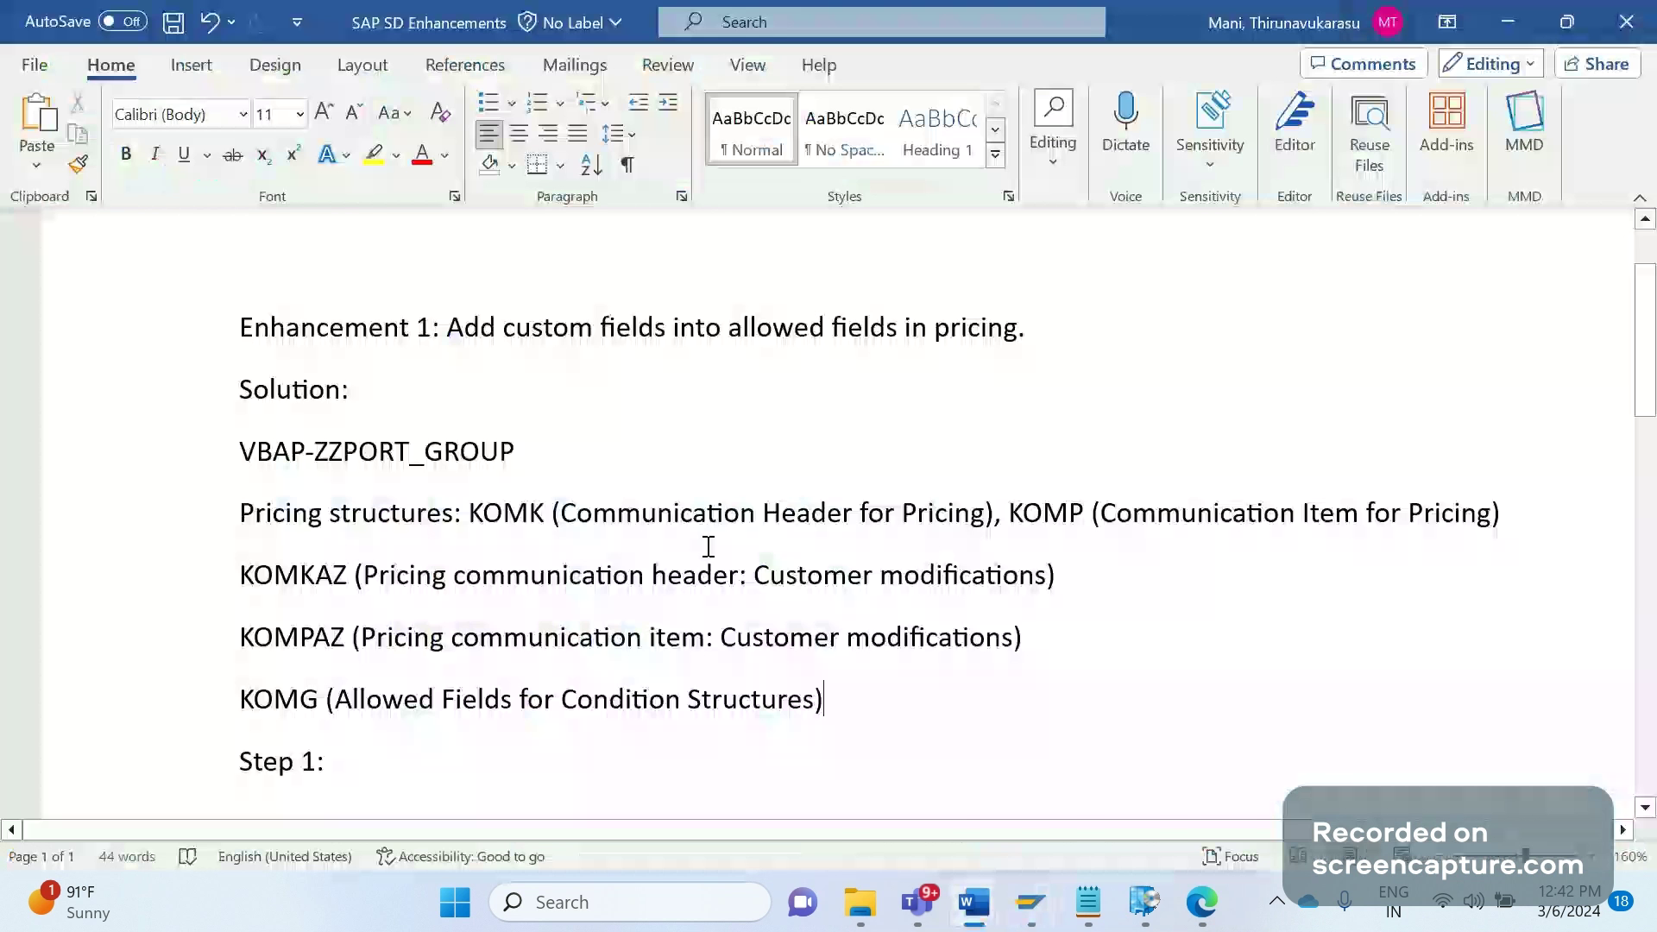
pyautogui.hotkey('alt', 'Tab')
pyautogui.press('Tab')
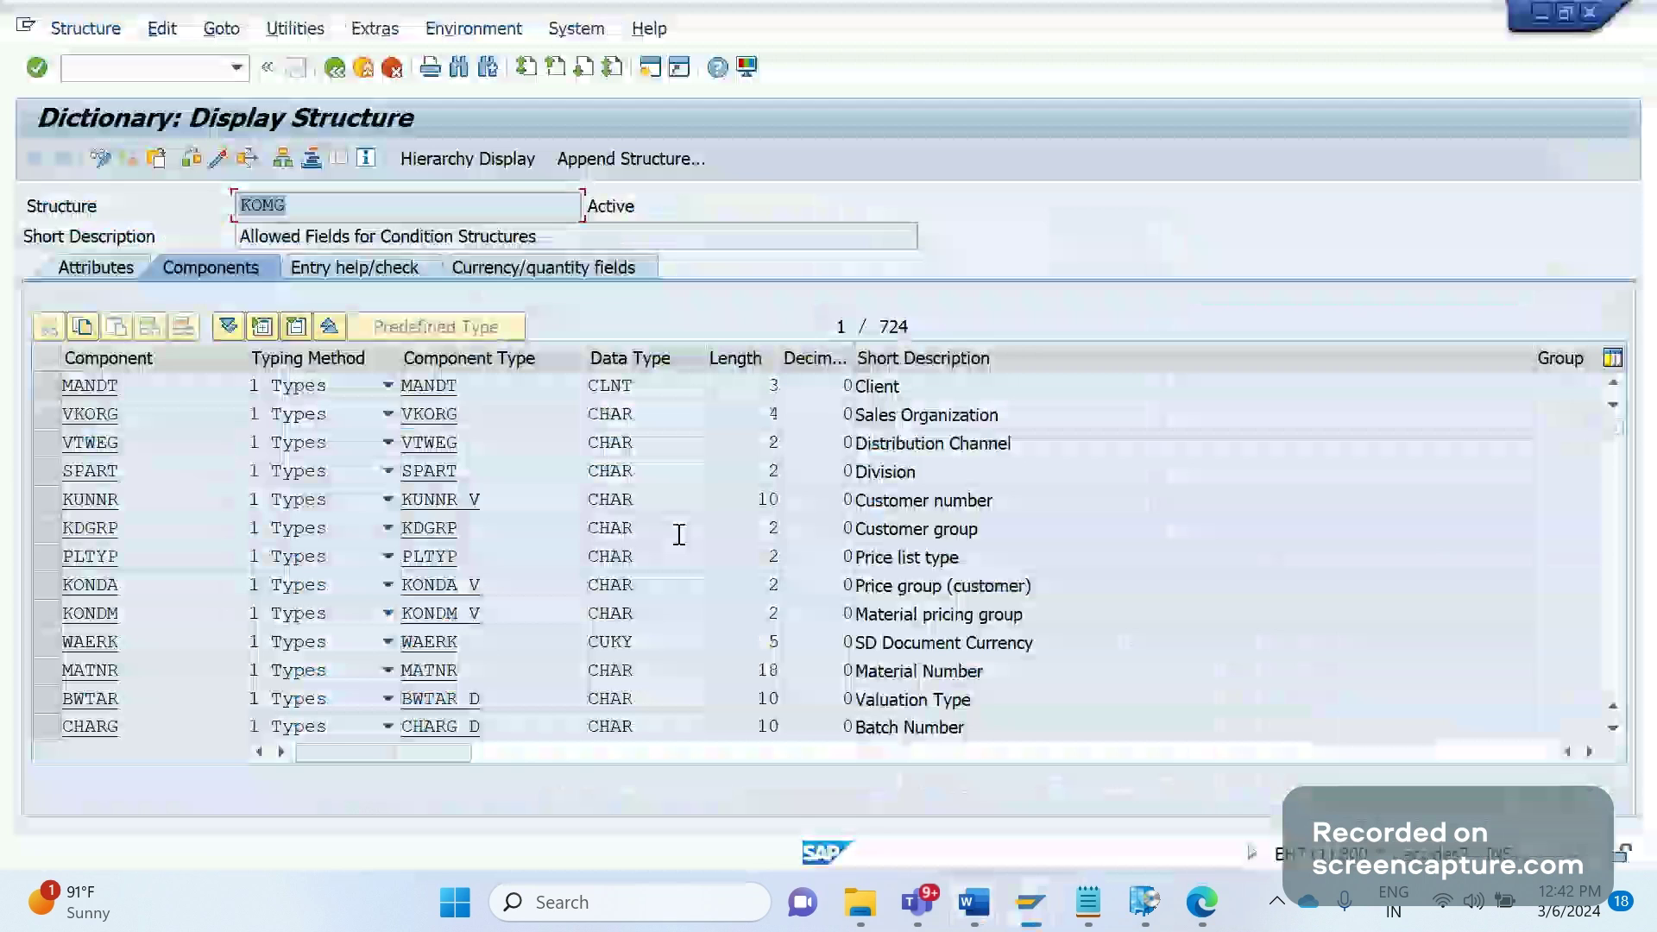
pyautogui.click(304, 208)
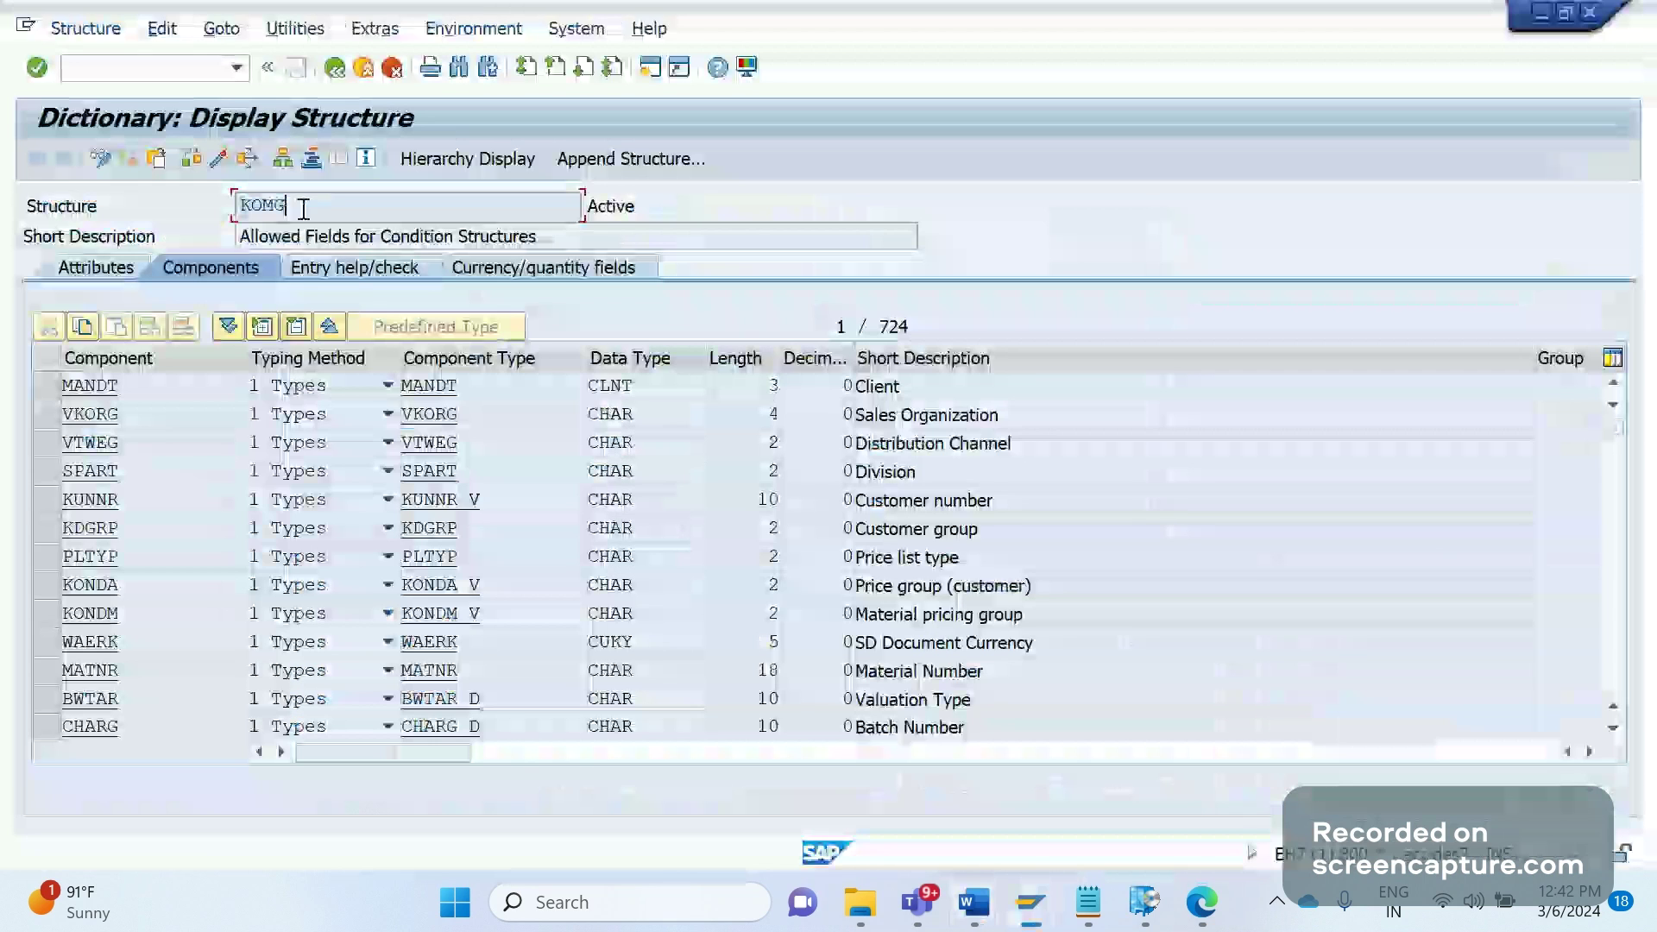
pyautogui.doubleClick(304, 207)
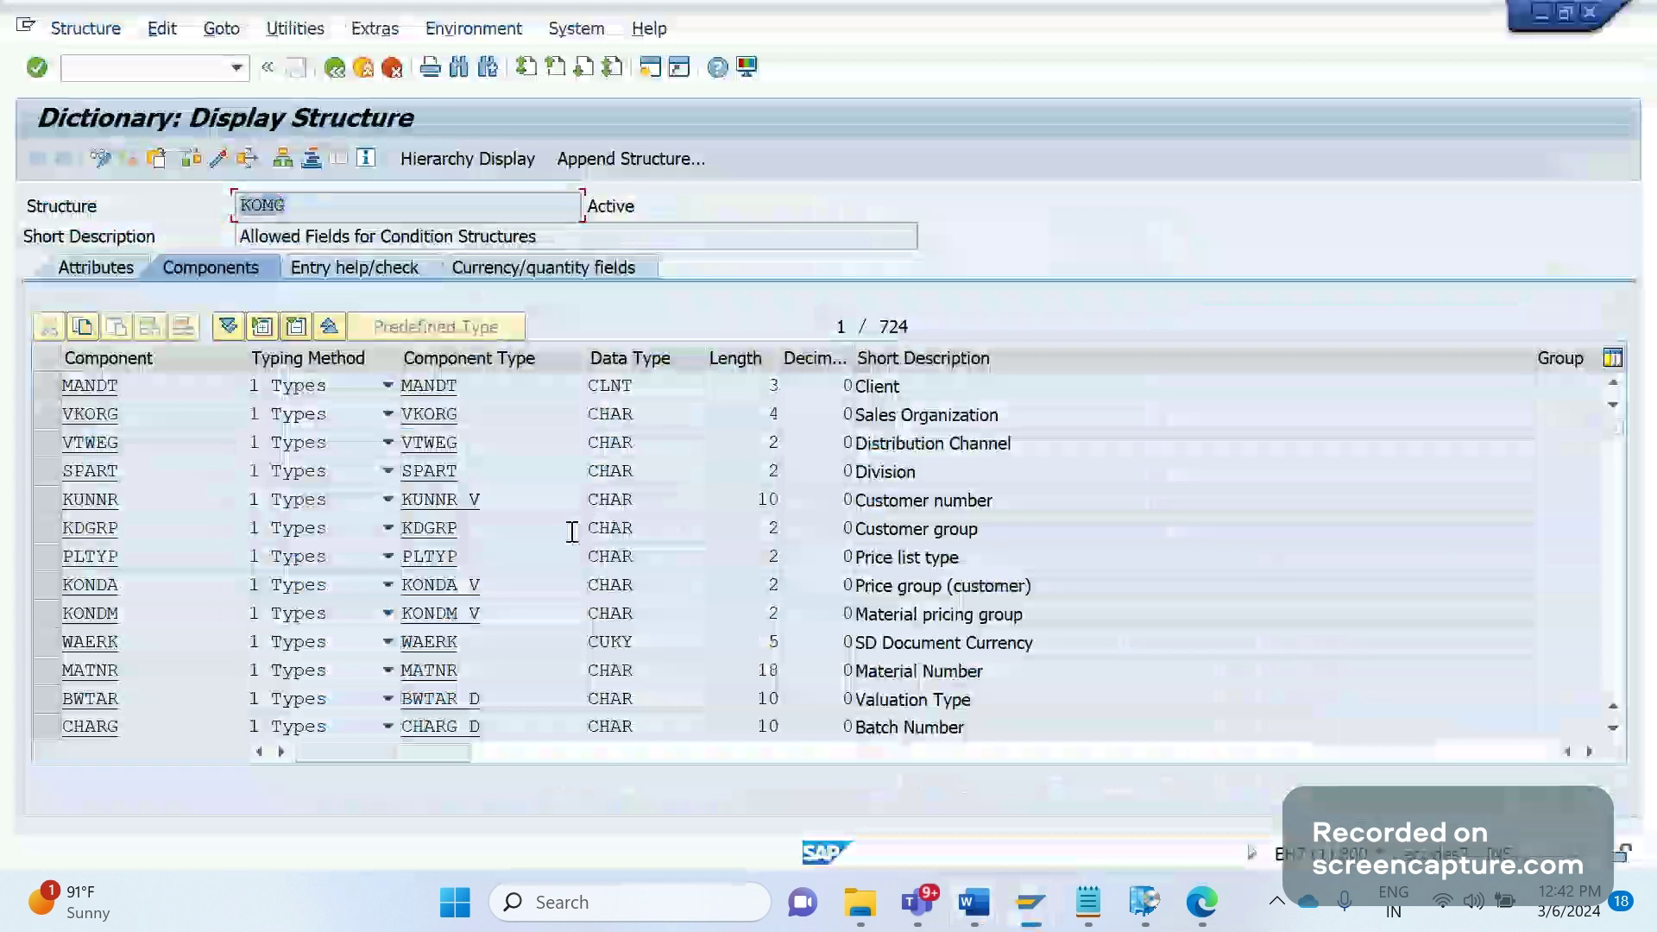
pyautogui.hotkey('alt', 'Tab')
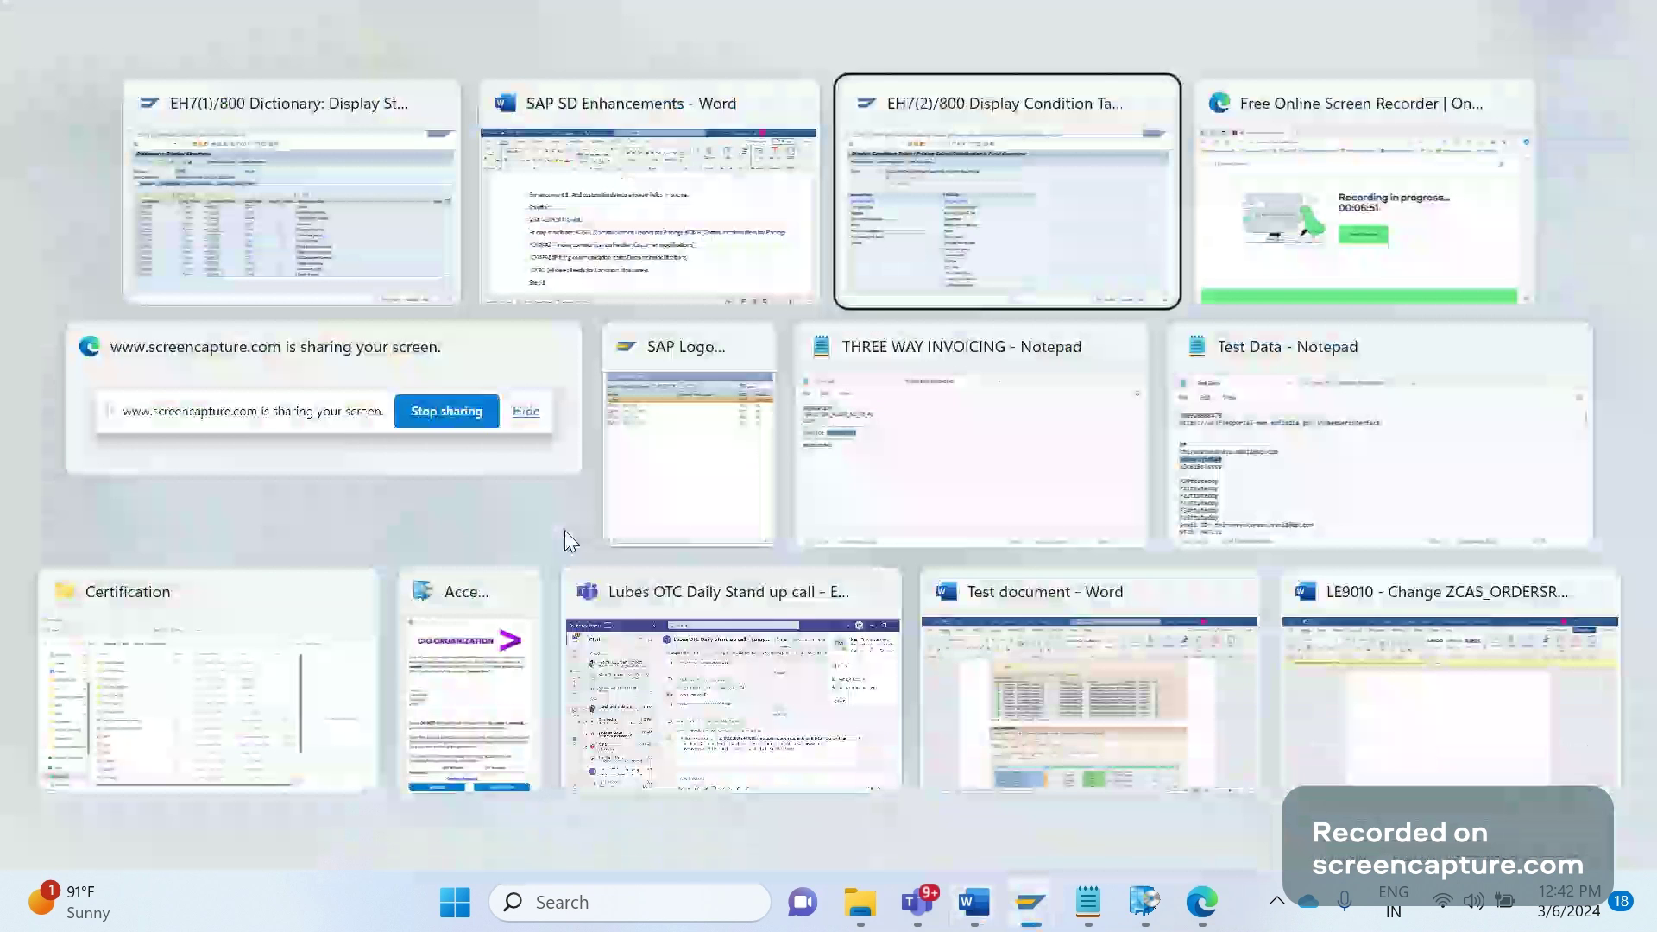
# Switch to Word and append "= KOMKAZ + KOMPAZ" to the end of the KOMG line
pyautogui.click(634, 248)
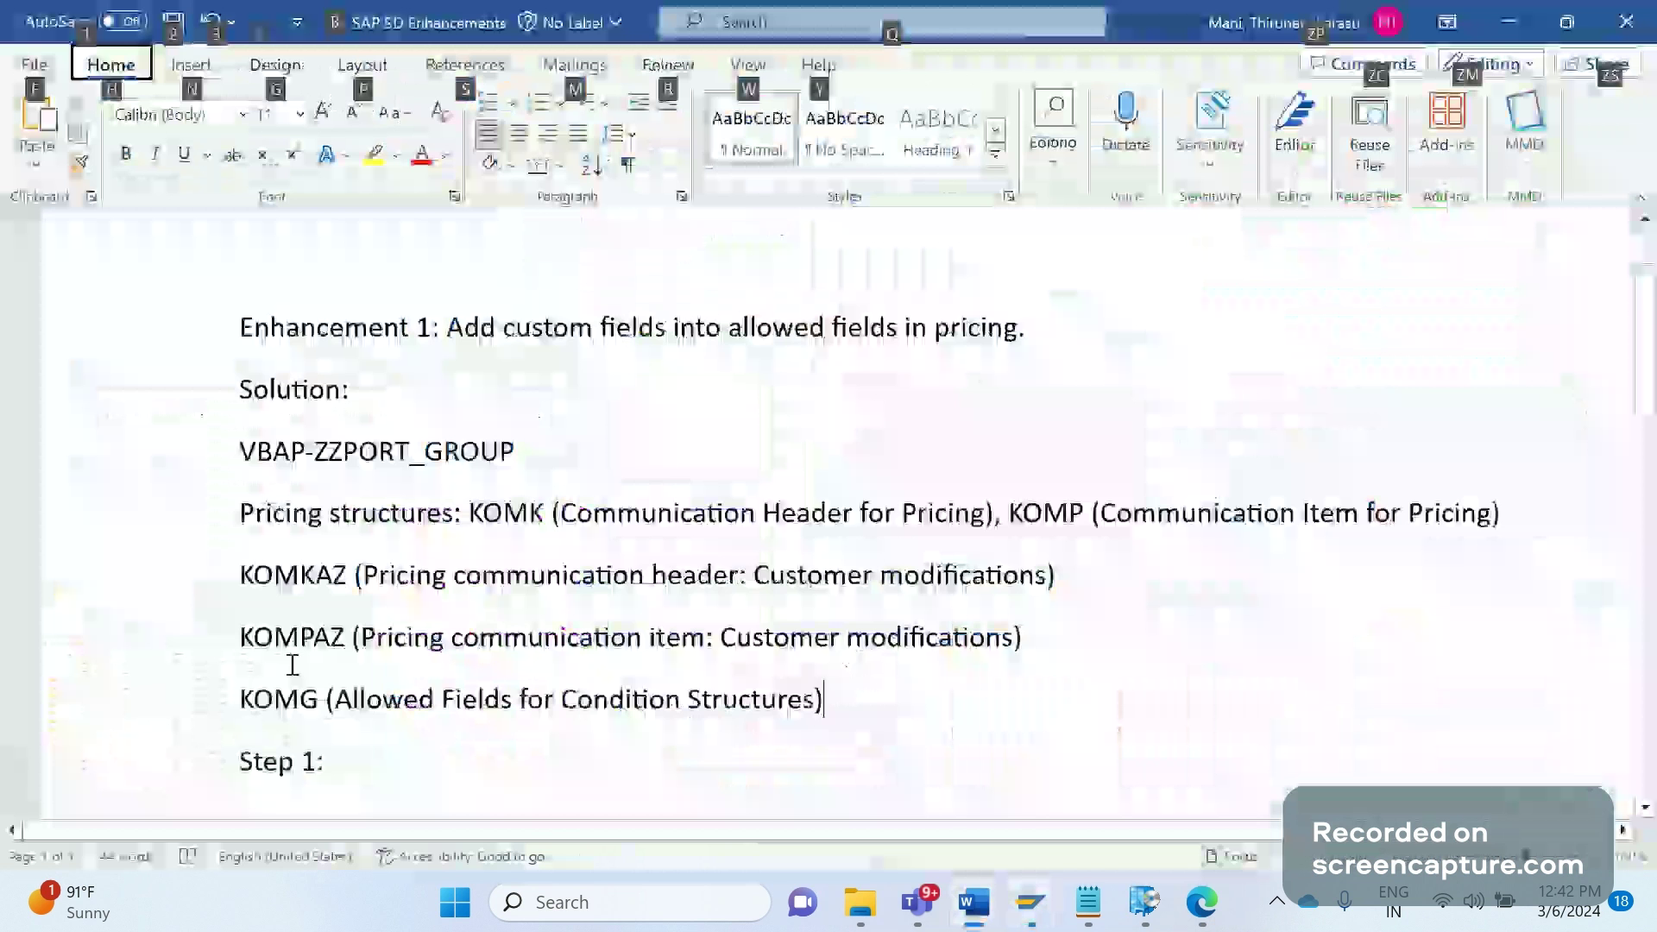
pyautogui.click(242, 636)
pyautogui.moveTo(242, 636); pyautogui.dragTo(585, 721)
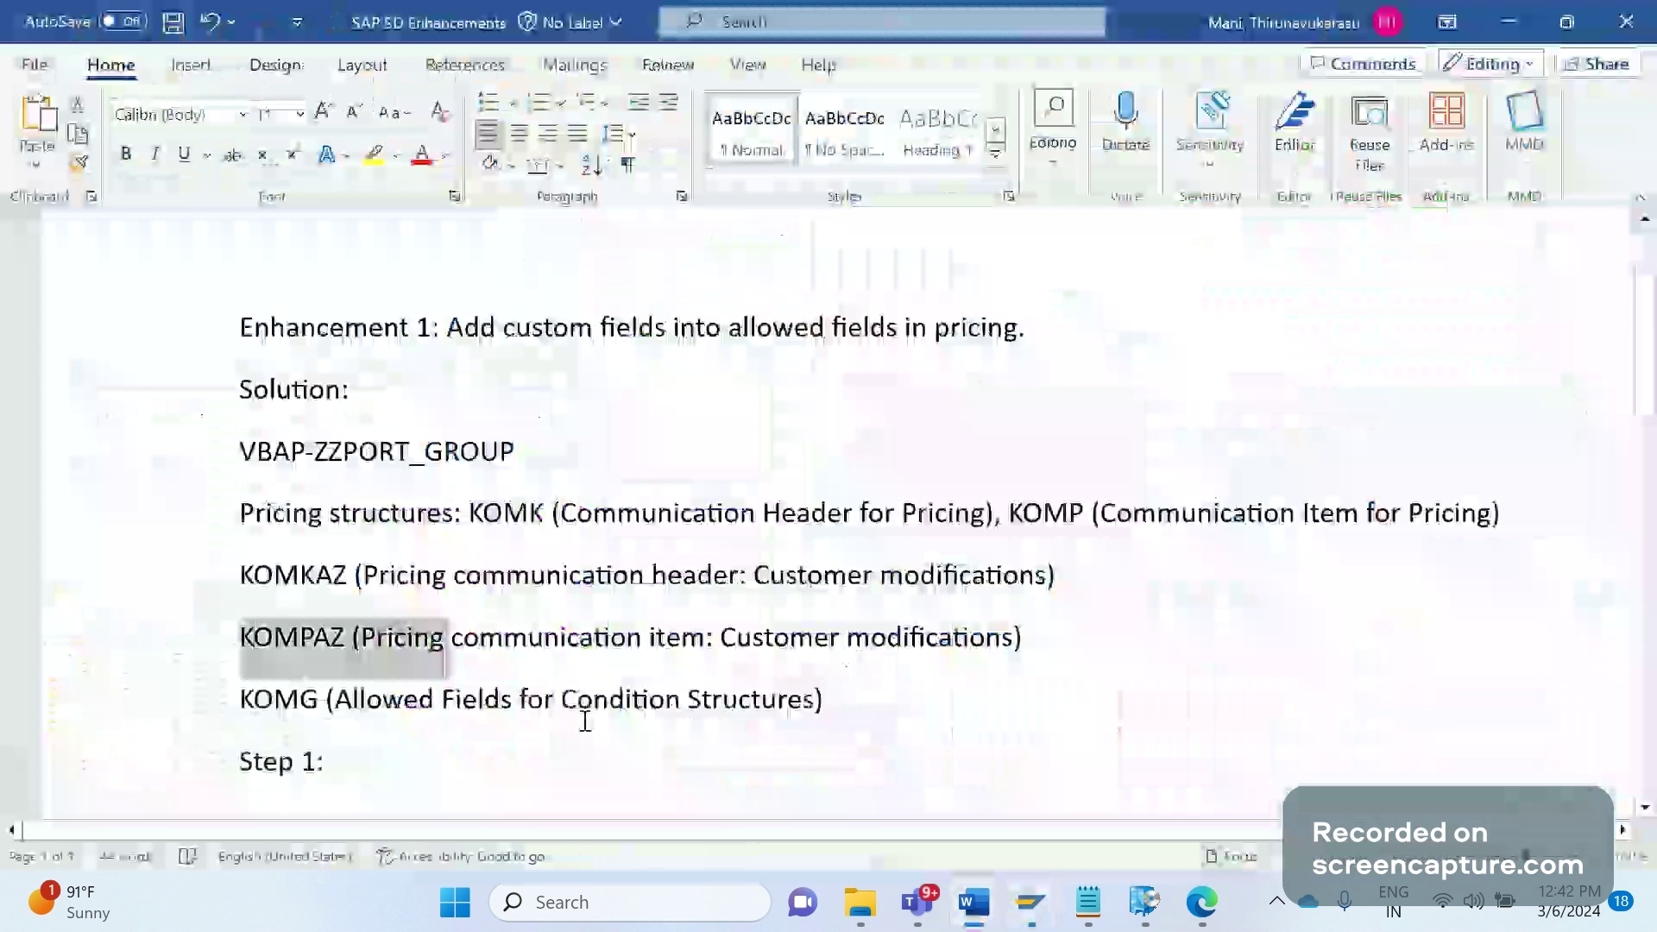
pyautogui.click(585, 722)
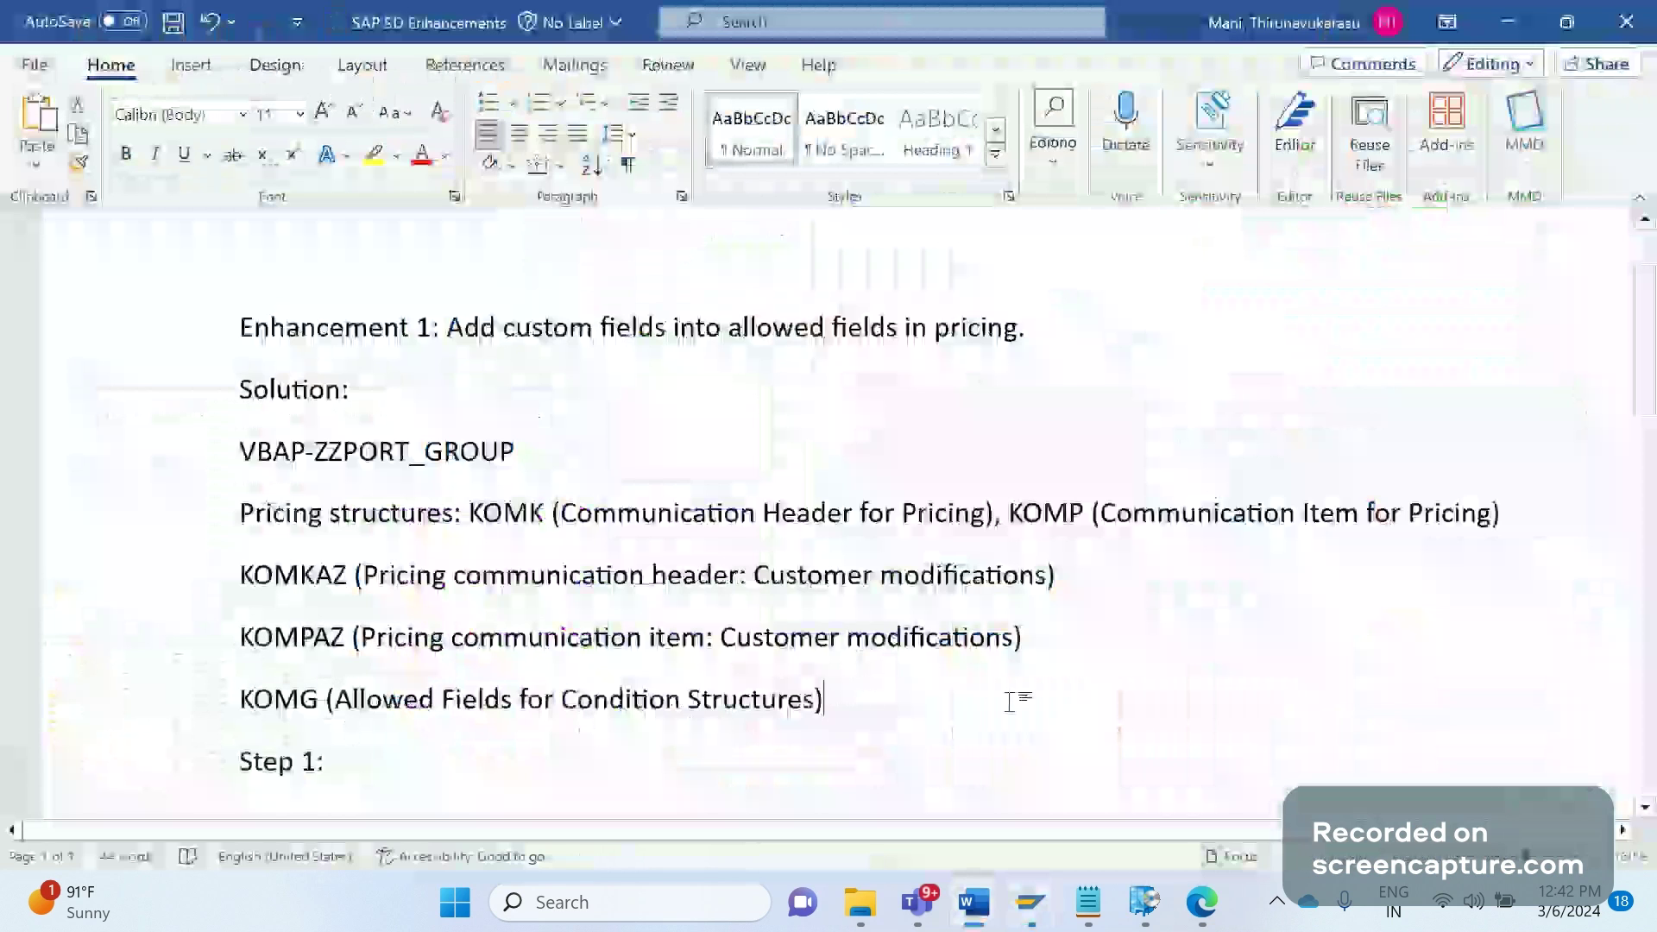
pyautogui.write('= KOM')
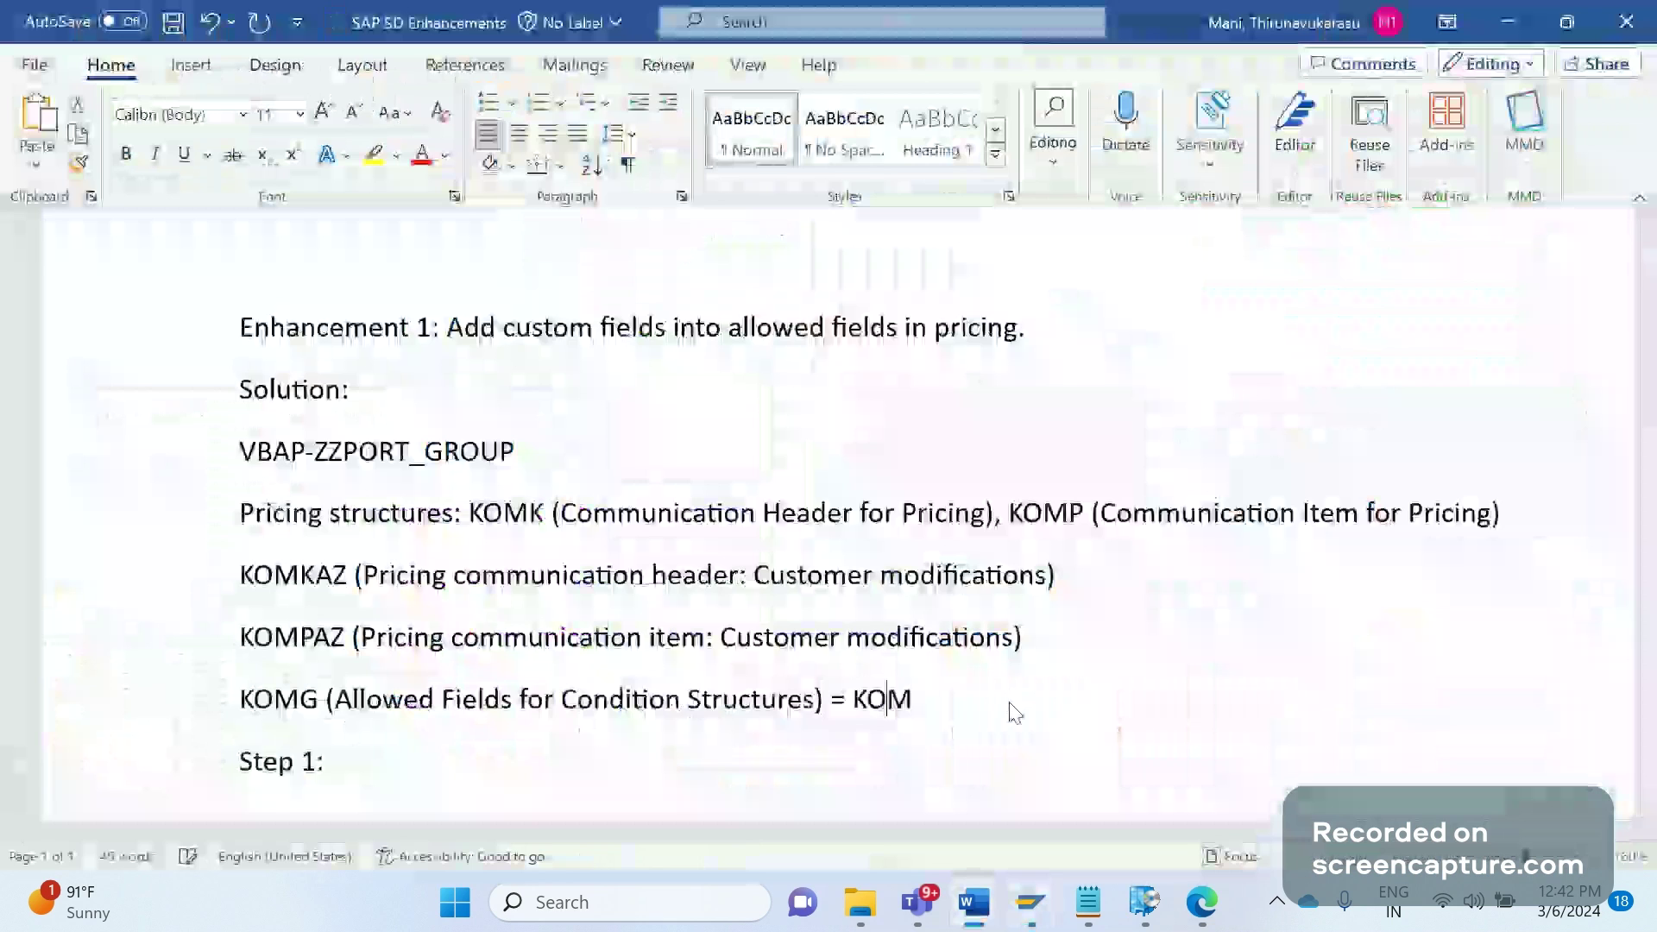
pyautogui.write('AKZ')
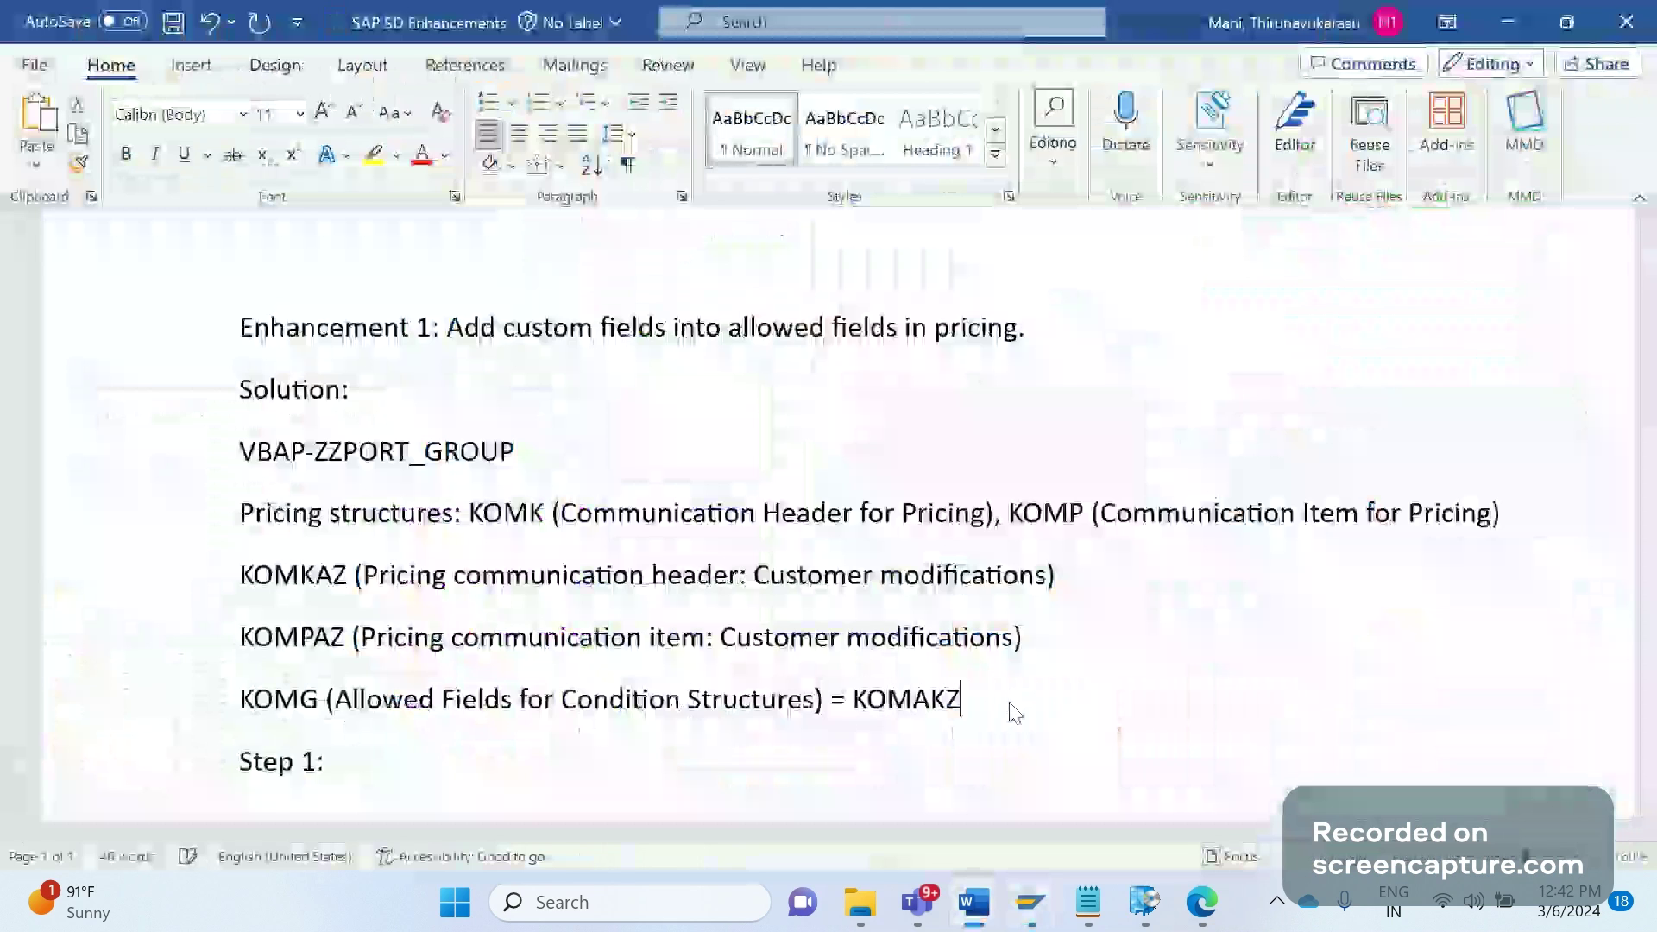
pyautogui.press('BackSpace')
pyautogui.press('BackSpace')
pyautogui.press('BackSpace')
pyautogui.write('KAZ')
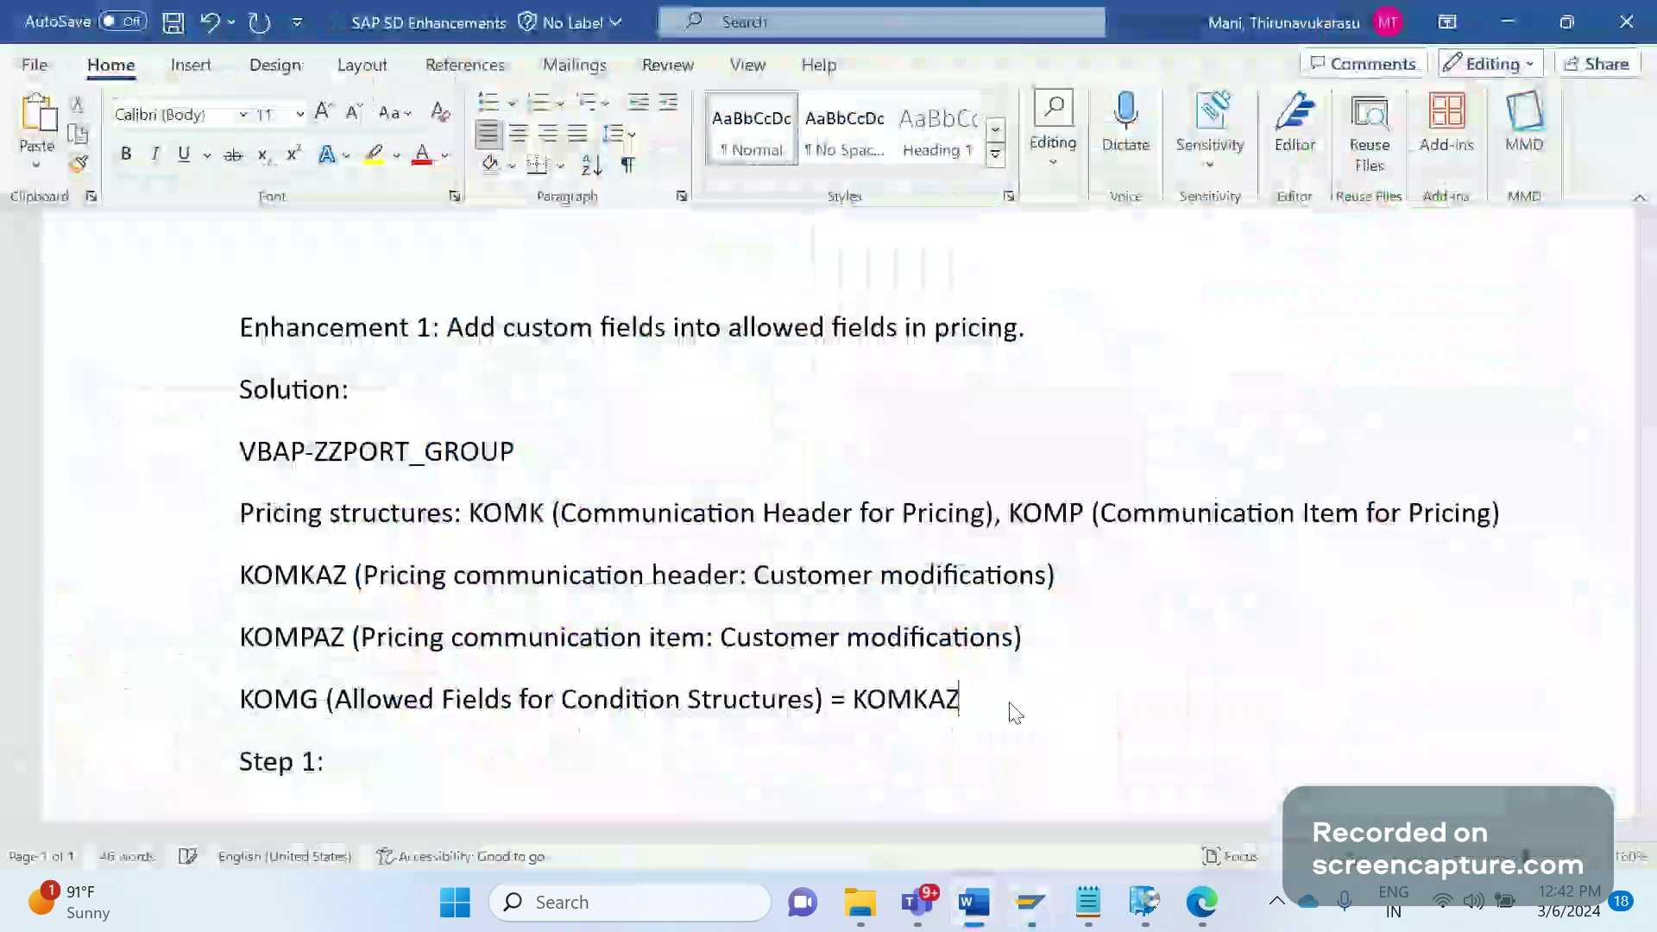
pyautogui.write(' + KOMP')
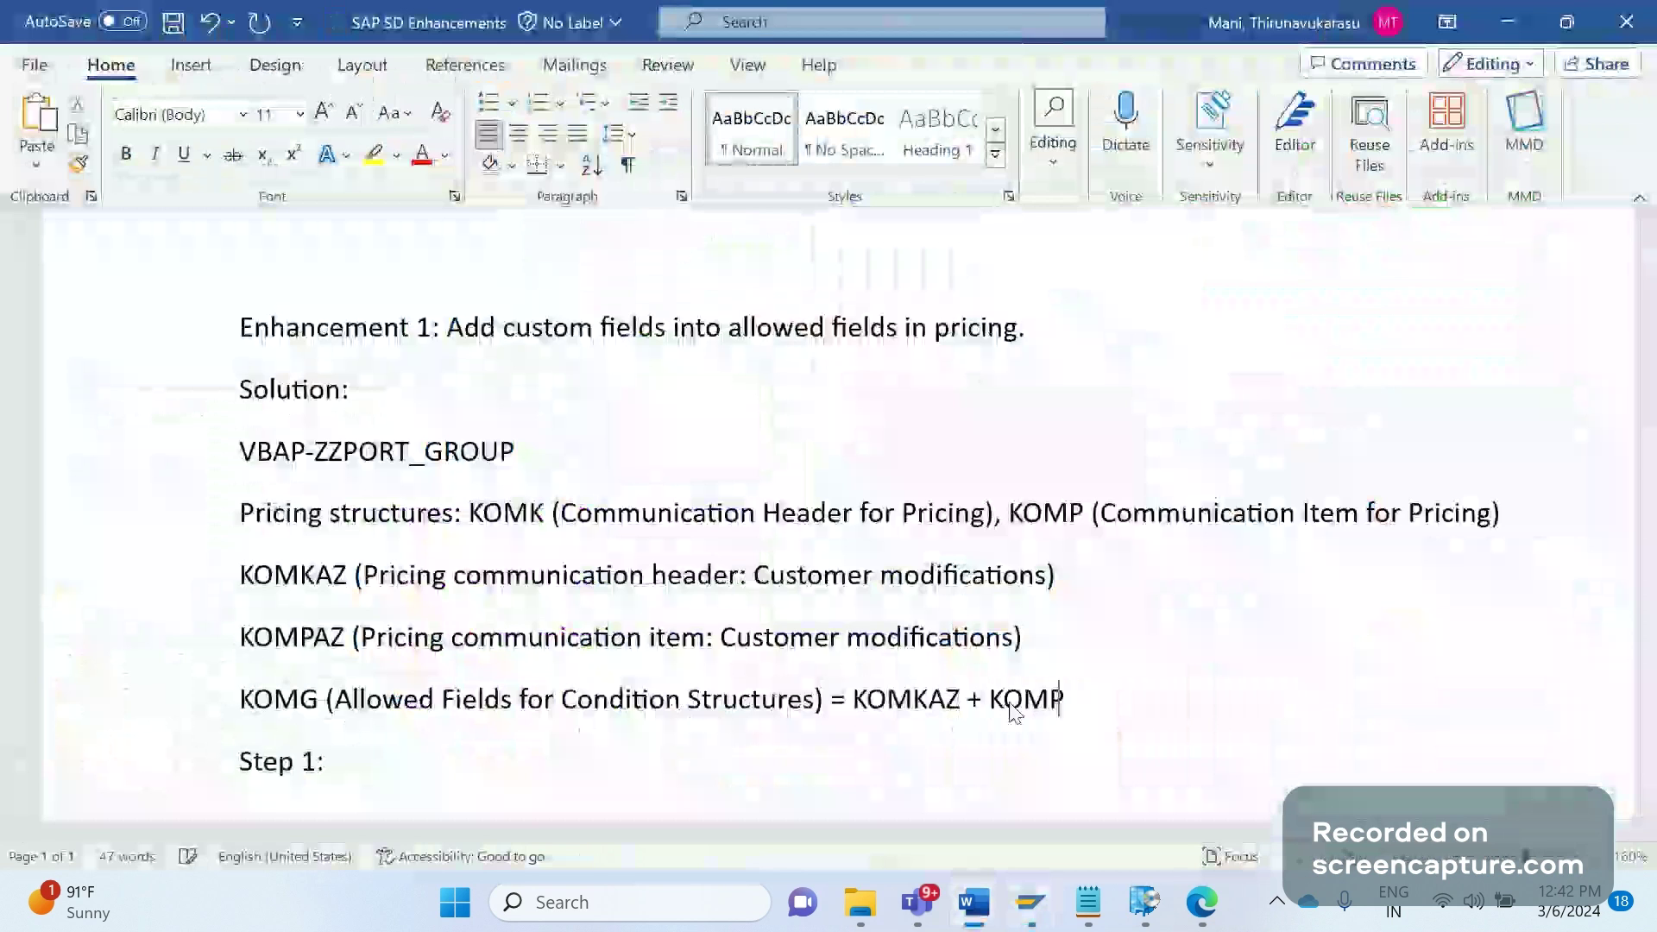
pyautogui.write('AZ')
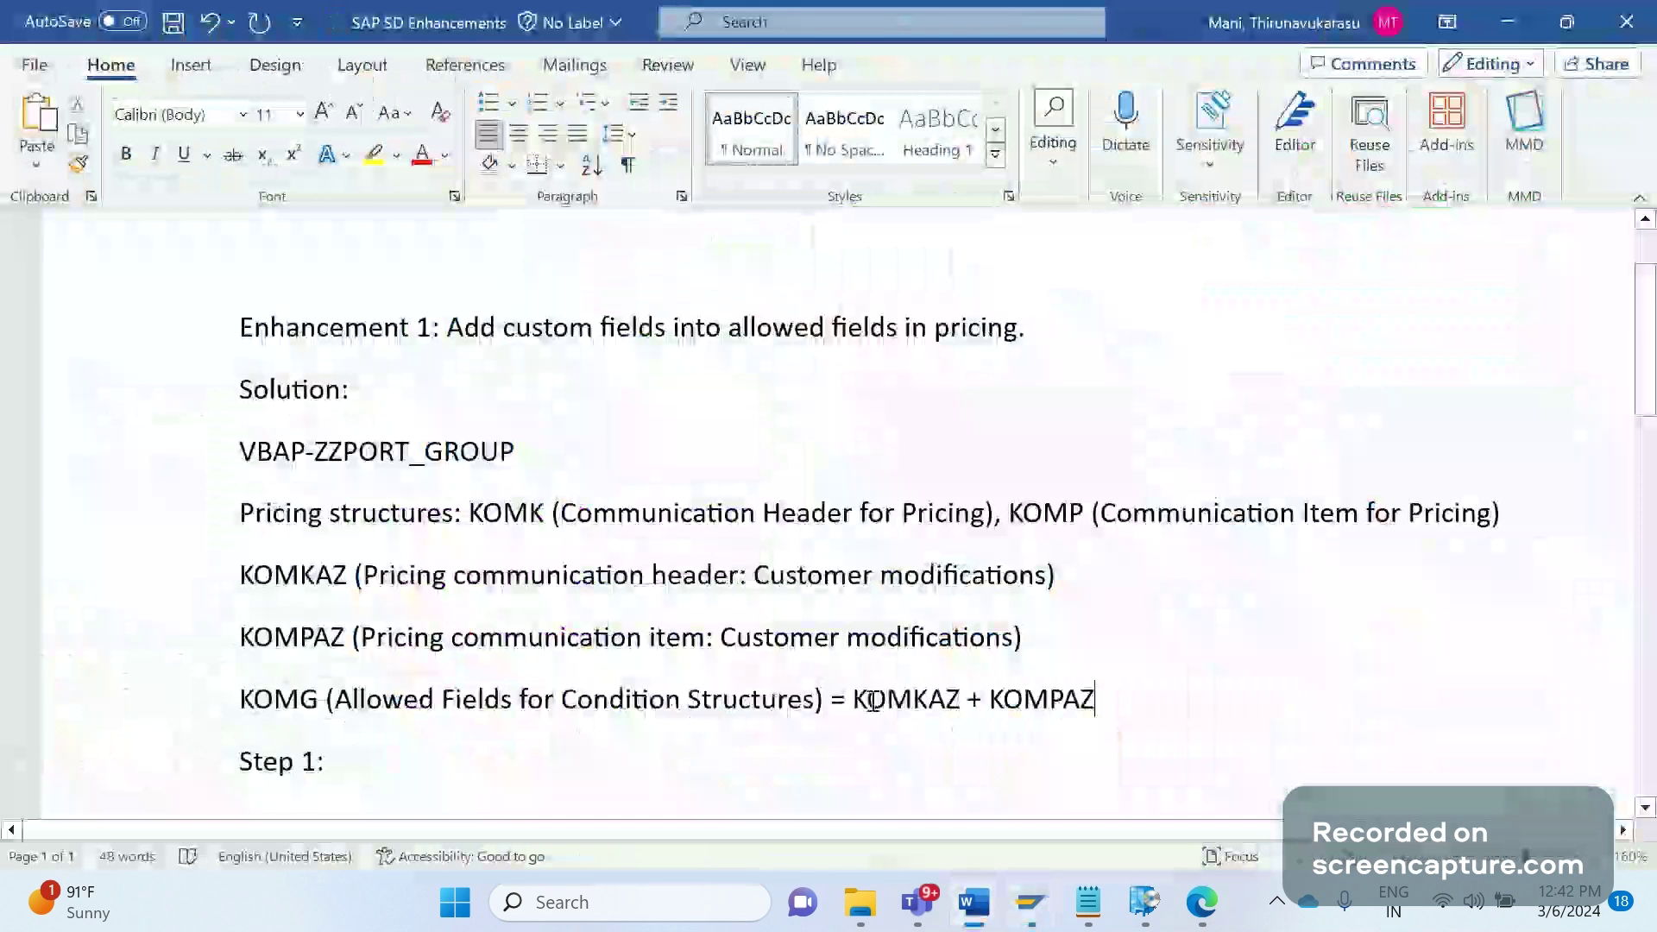
# Copy the name KOMKAZ from the KOMG line, switch to SAP and search KOMG's component list for it
pyautogui.doubleClick(872, 701)
pyautogui.hotkey('alt', 'Tab')
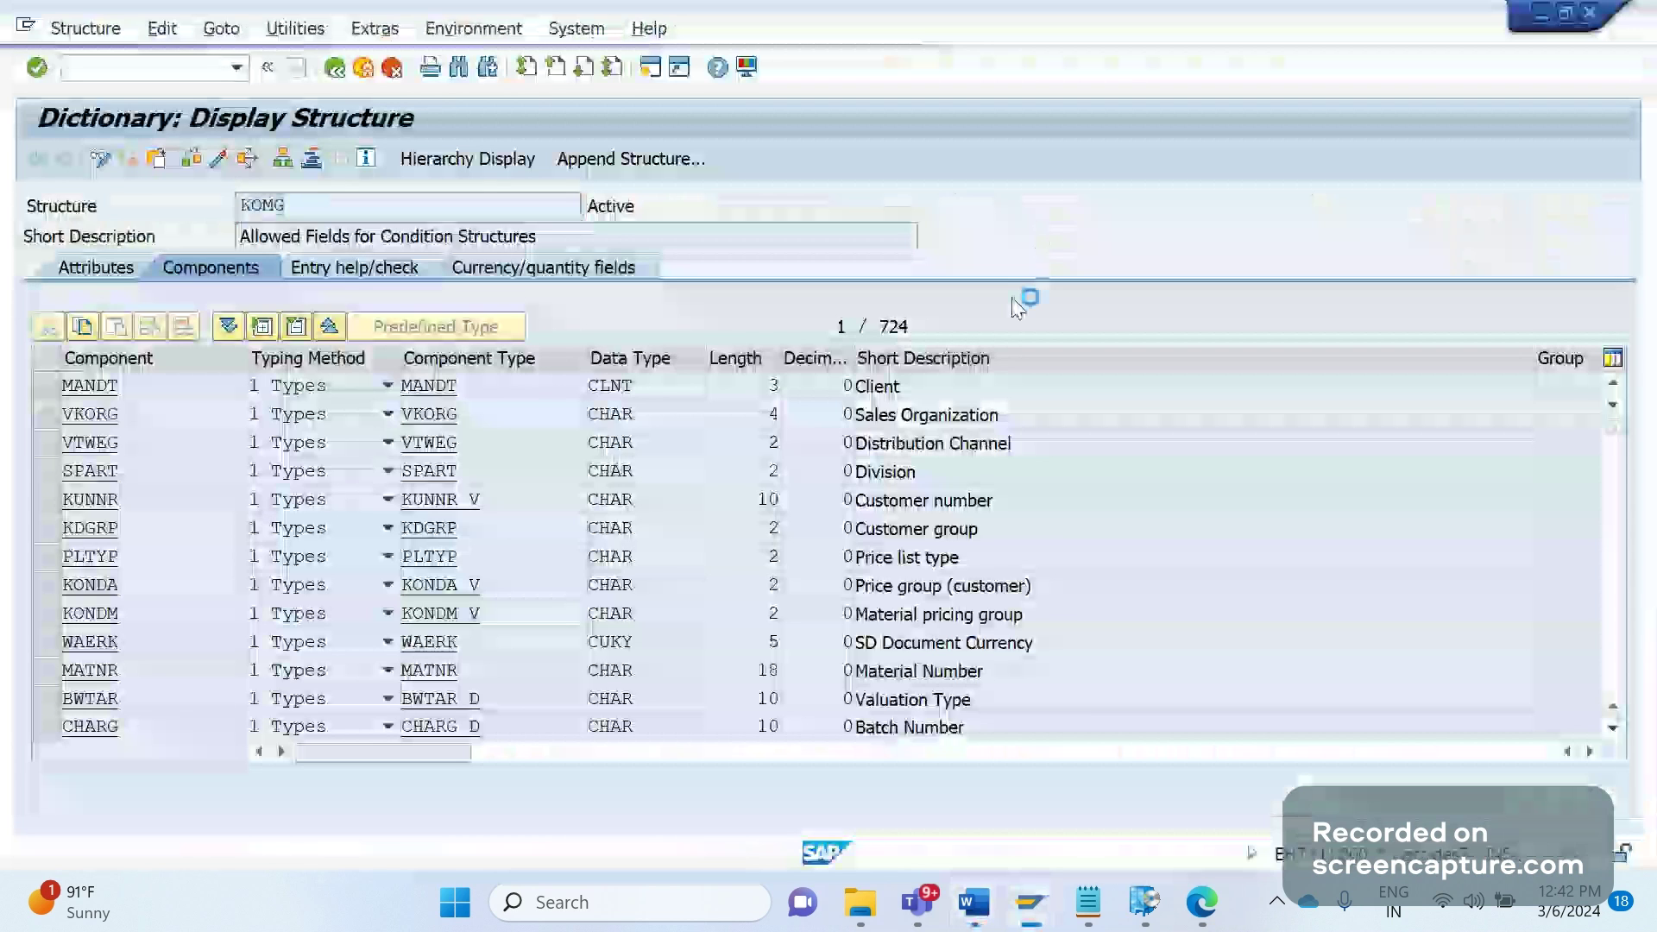
pyautogui.press('BackSpace')
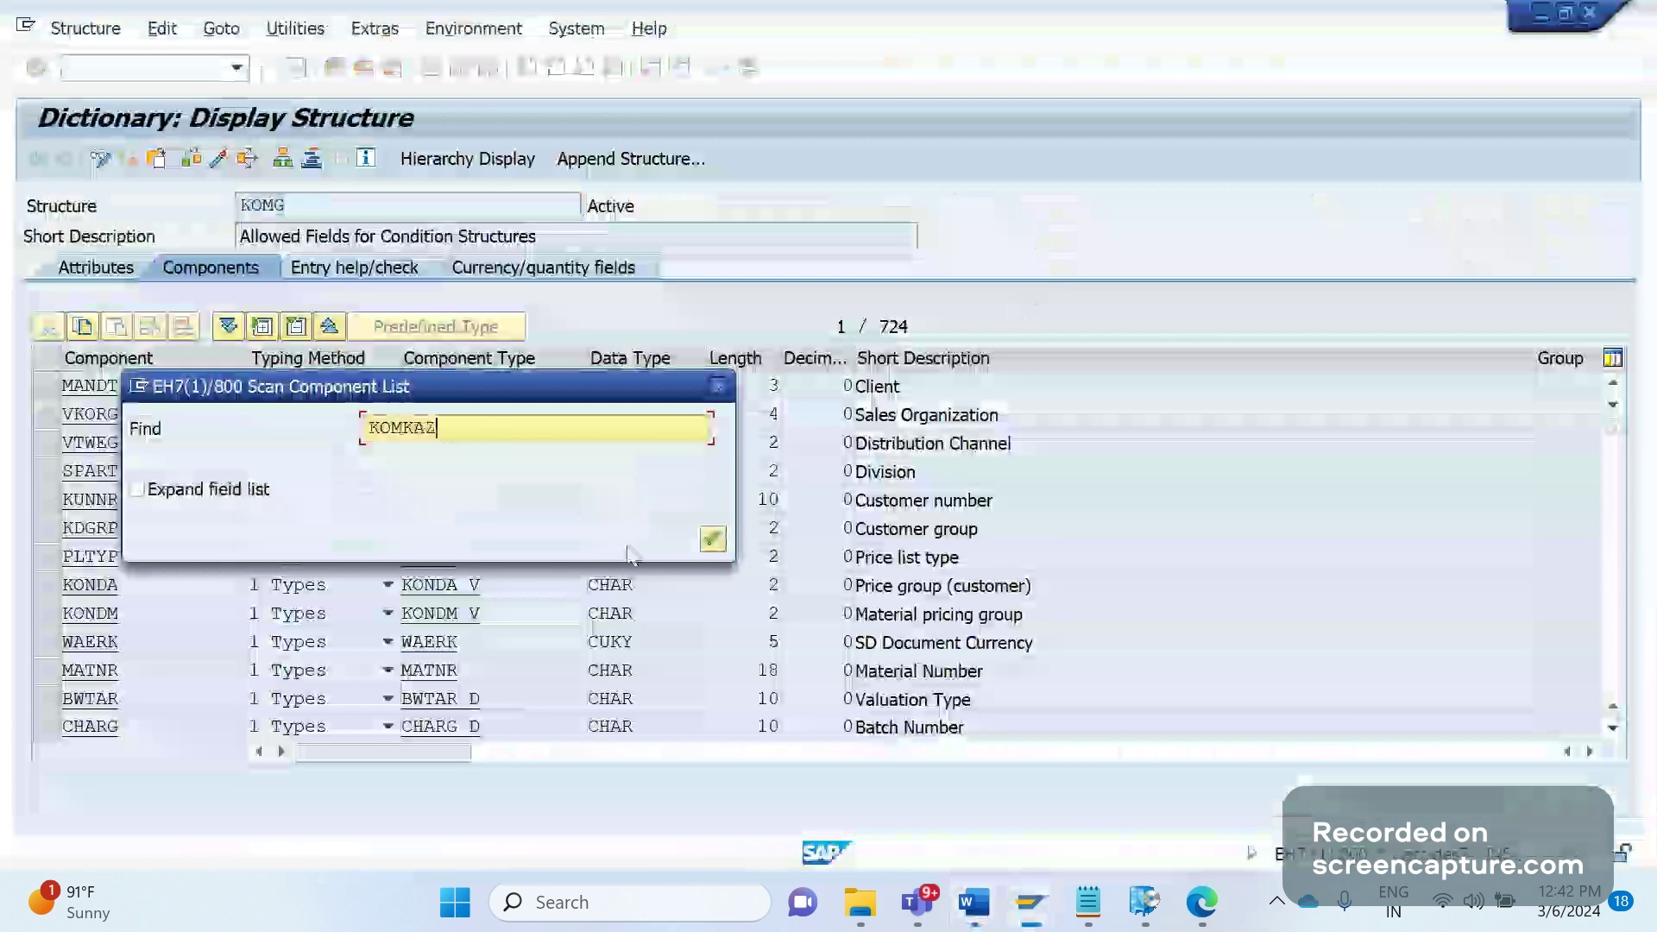
pyautogui.press('Return')
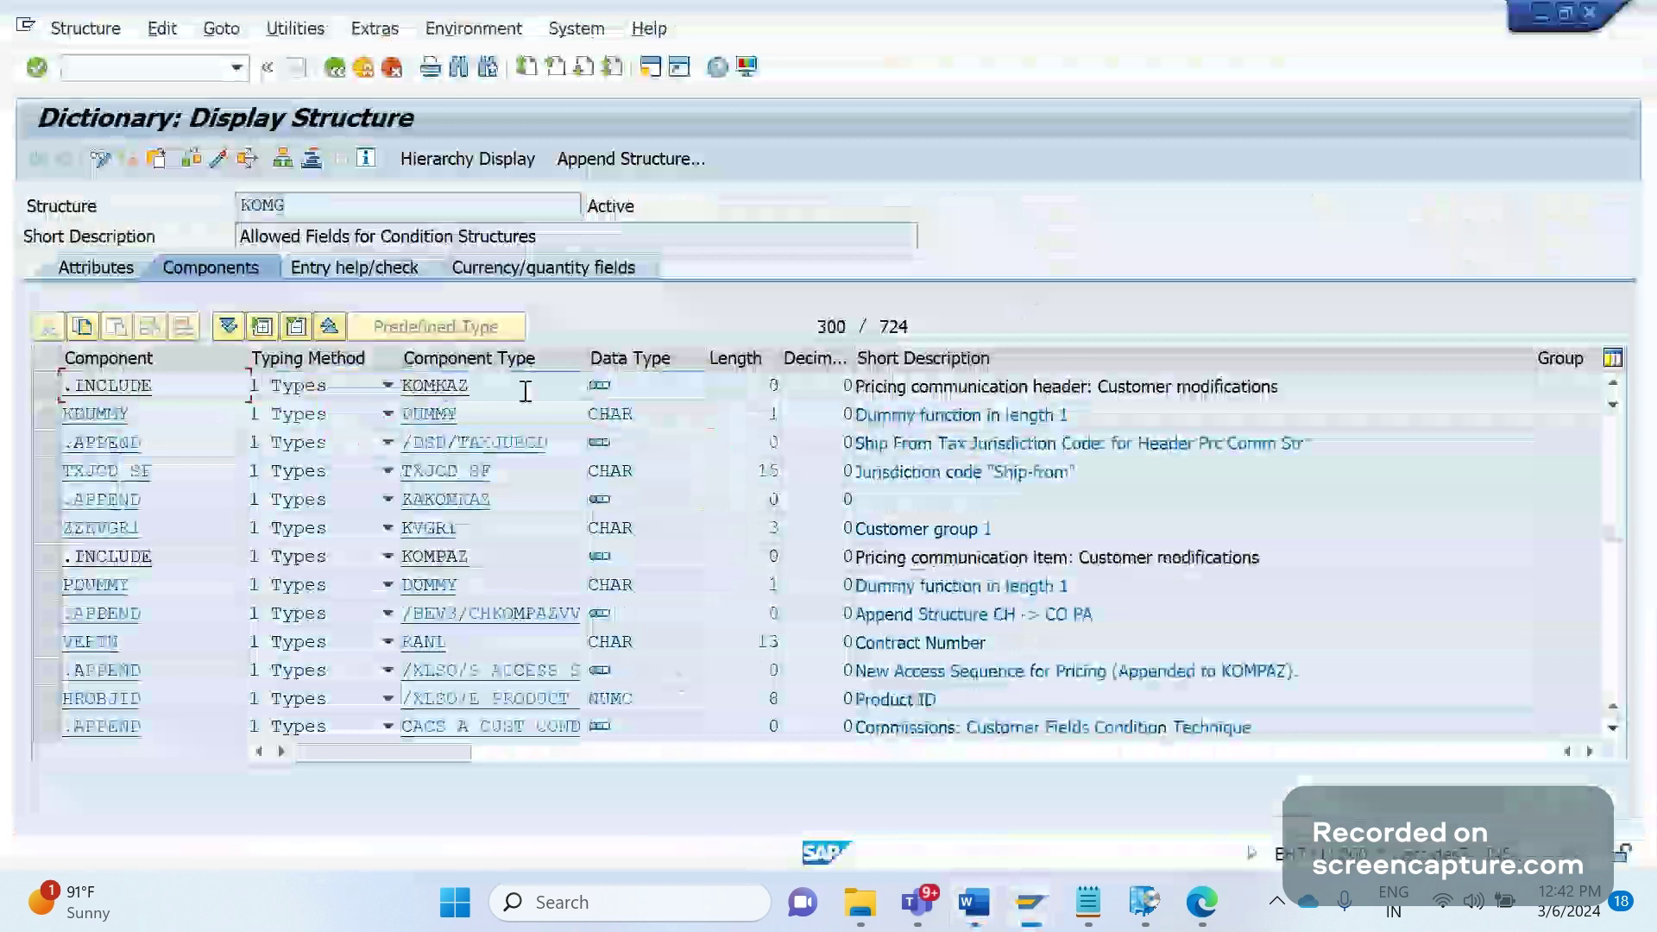
# Highlight the KOMKAZ include entry in KOMG and open the structure KOMKAZ from its component type
pyautogui.click(474, 396)
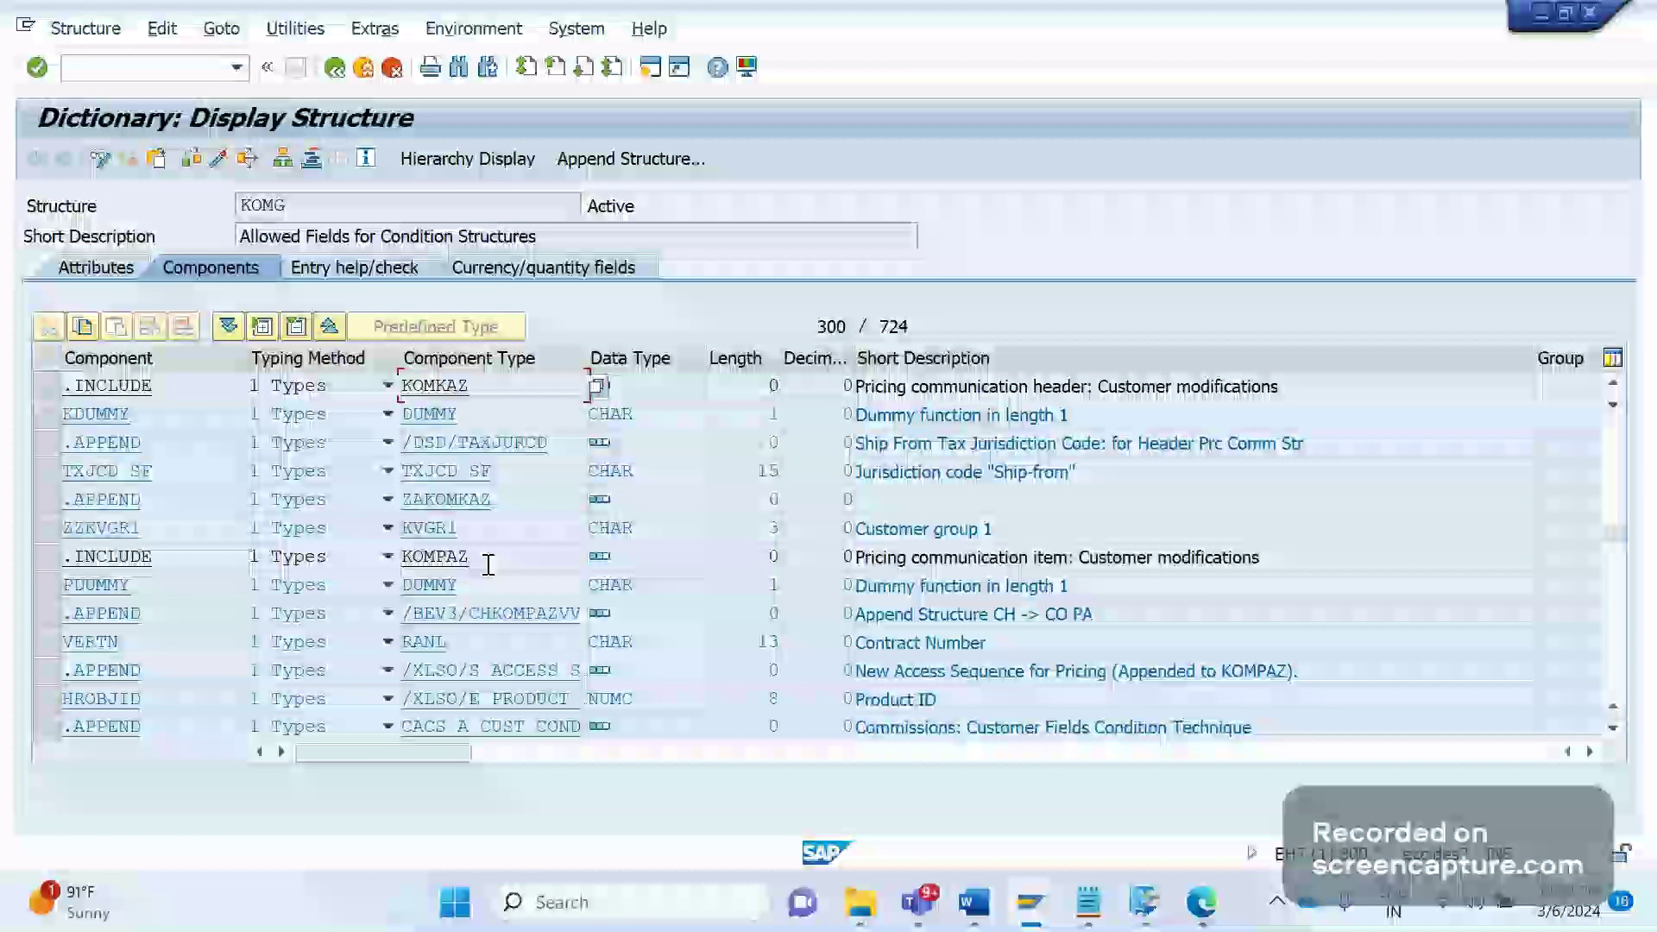
pyautogui.hotkey('shift', 'Home')
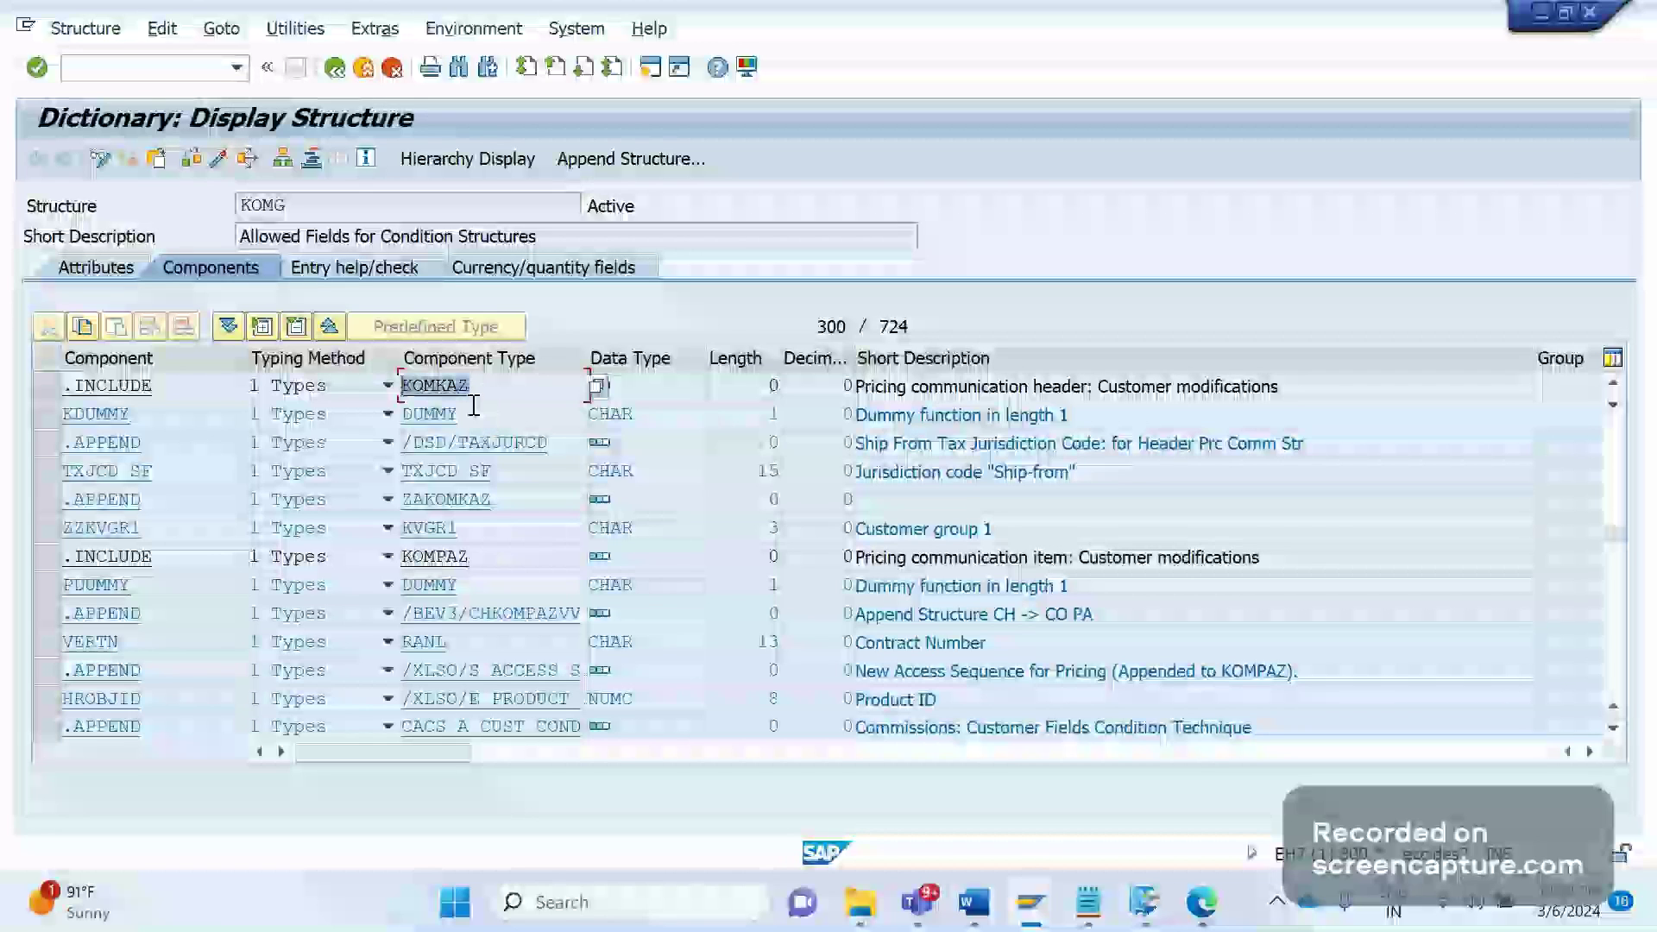
pyautogui.moveTo(152, 386); pyautogui.dragTo(63, 392)
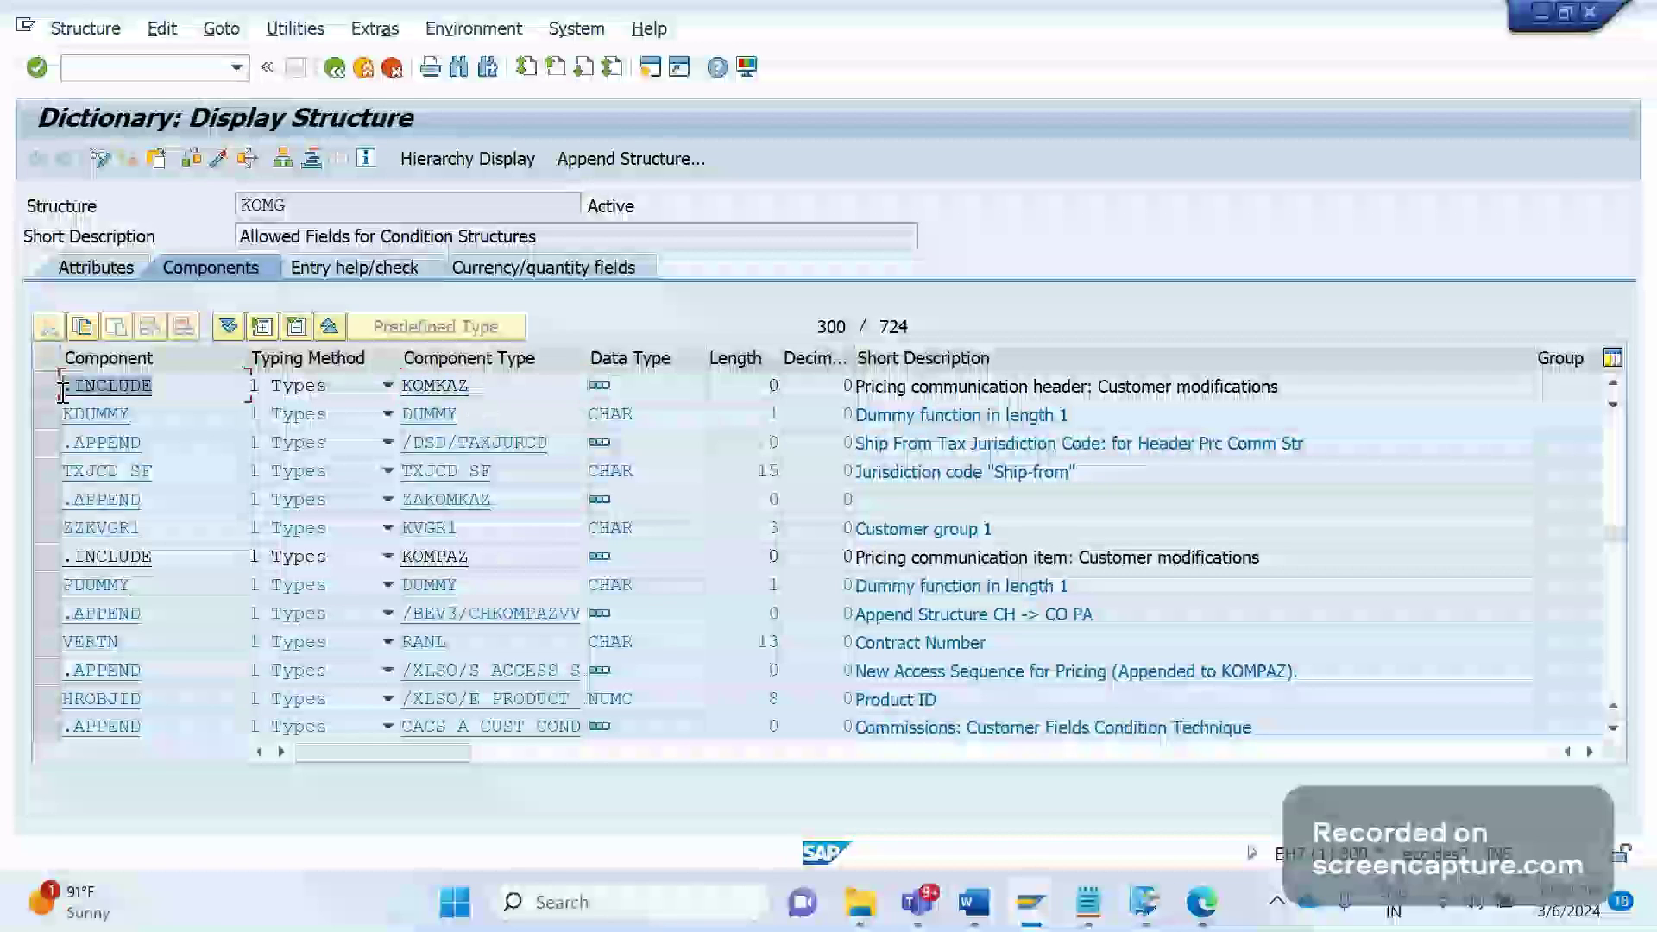
pyautogui.click(486, 392)
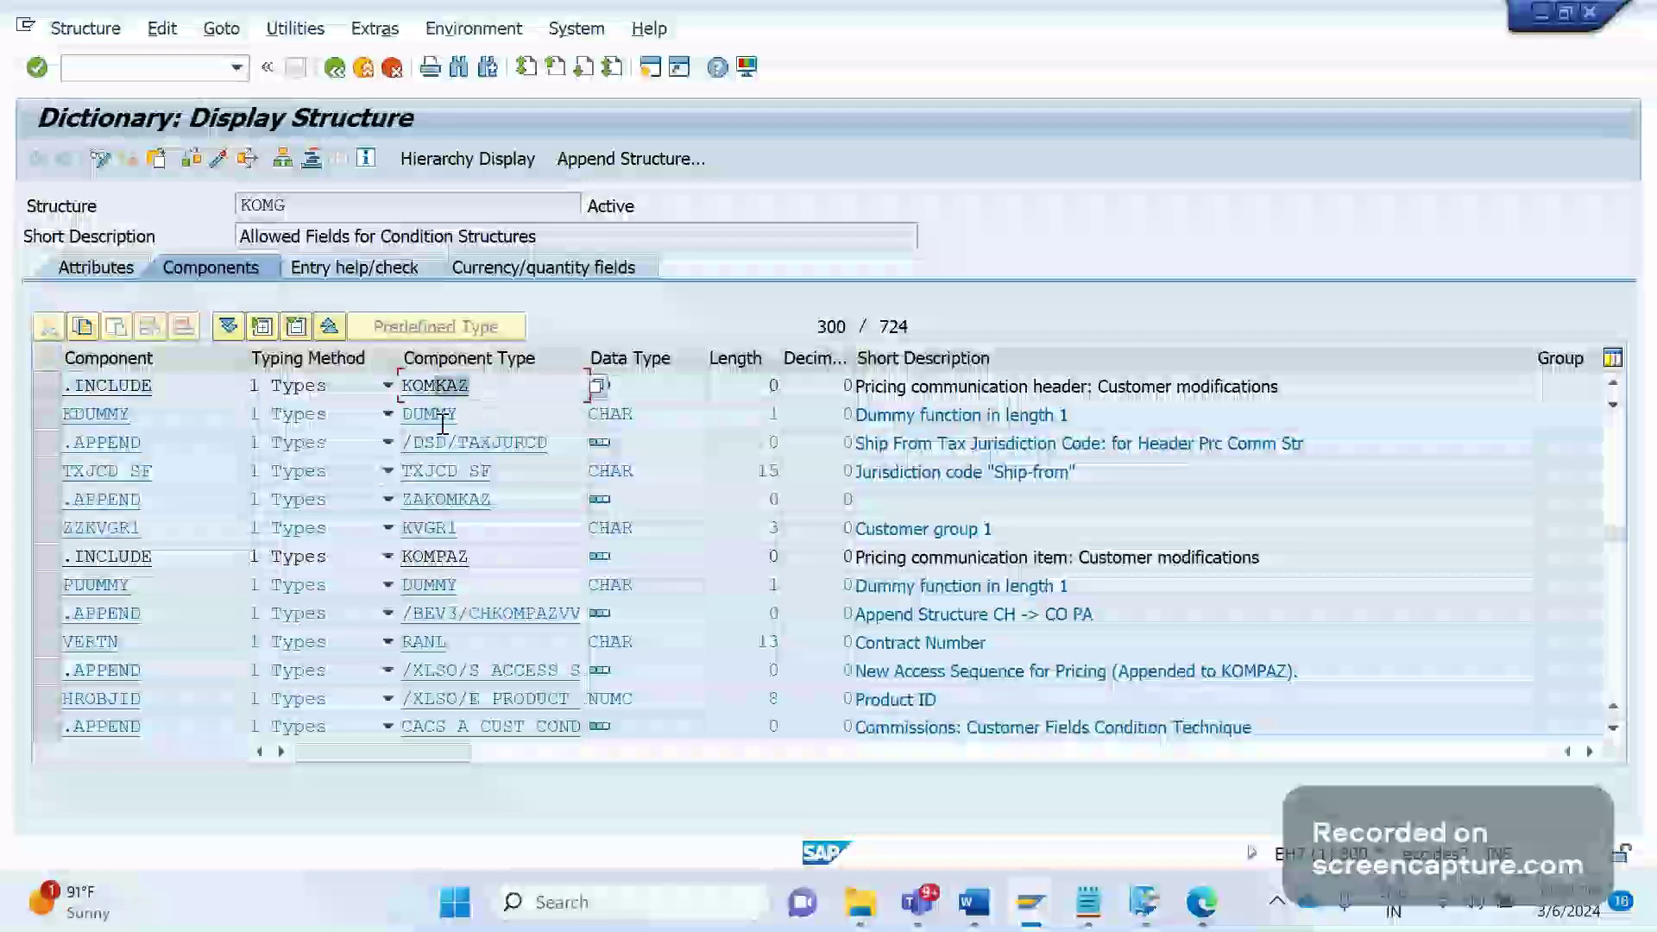
pyautogui.doubleClick(460, 396)
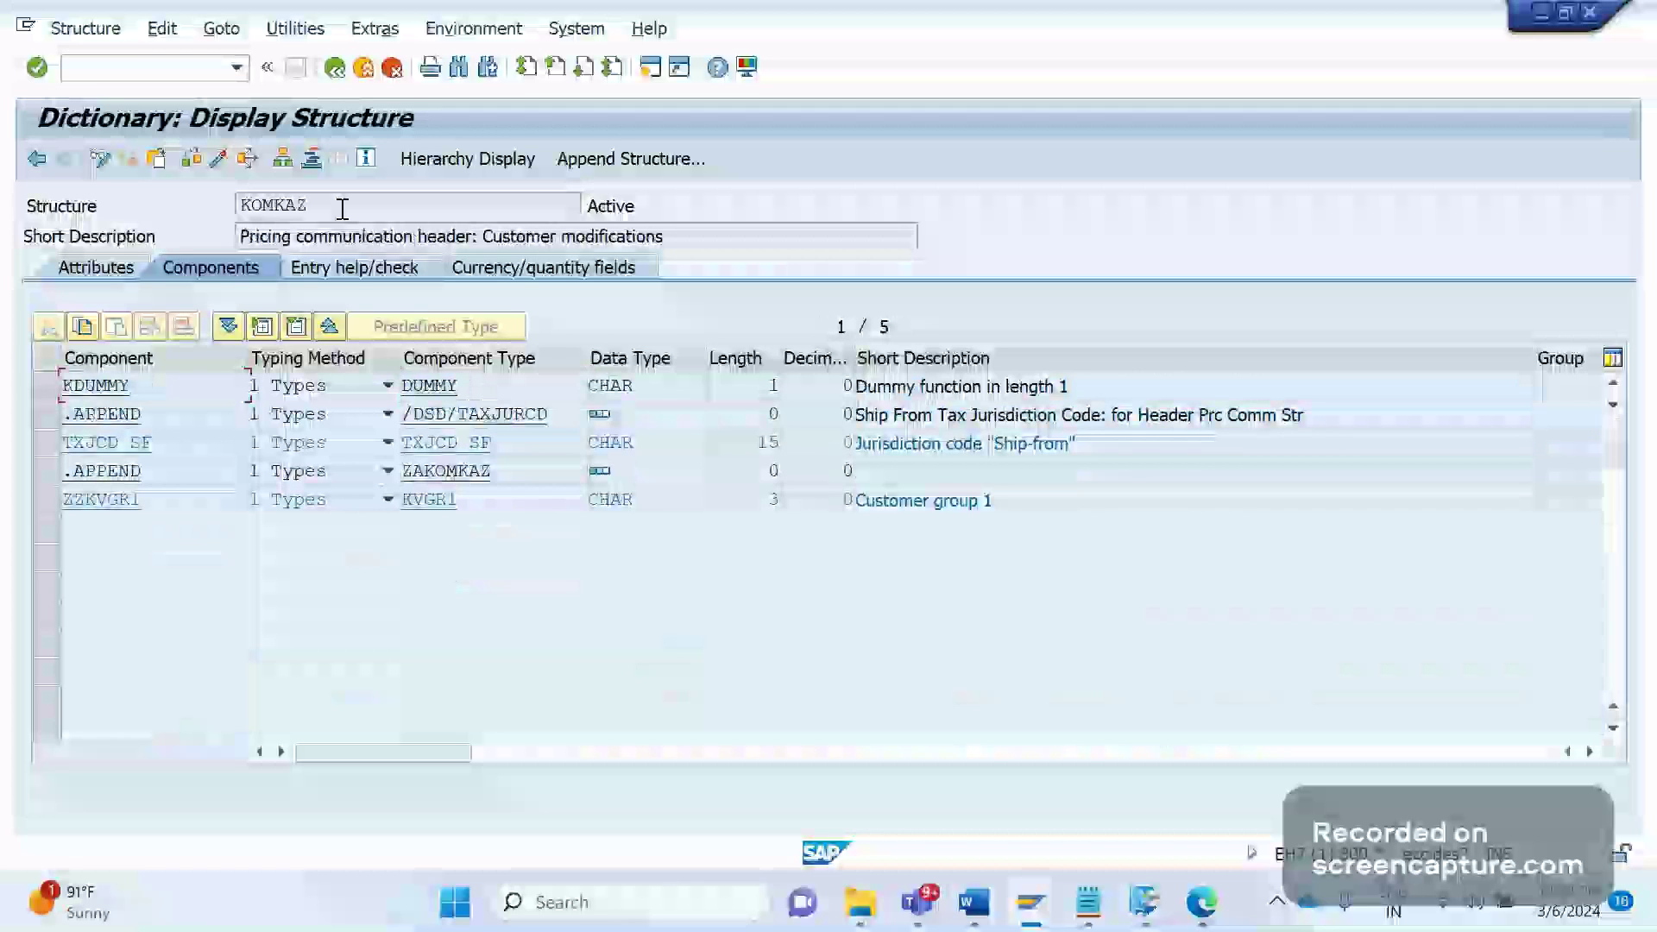
# Return to the structure KOMG, open its KOMPAZ include from the component type to view it, and go back to KOMG
pyautogui.press('F3')
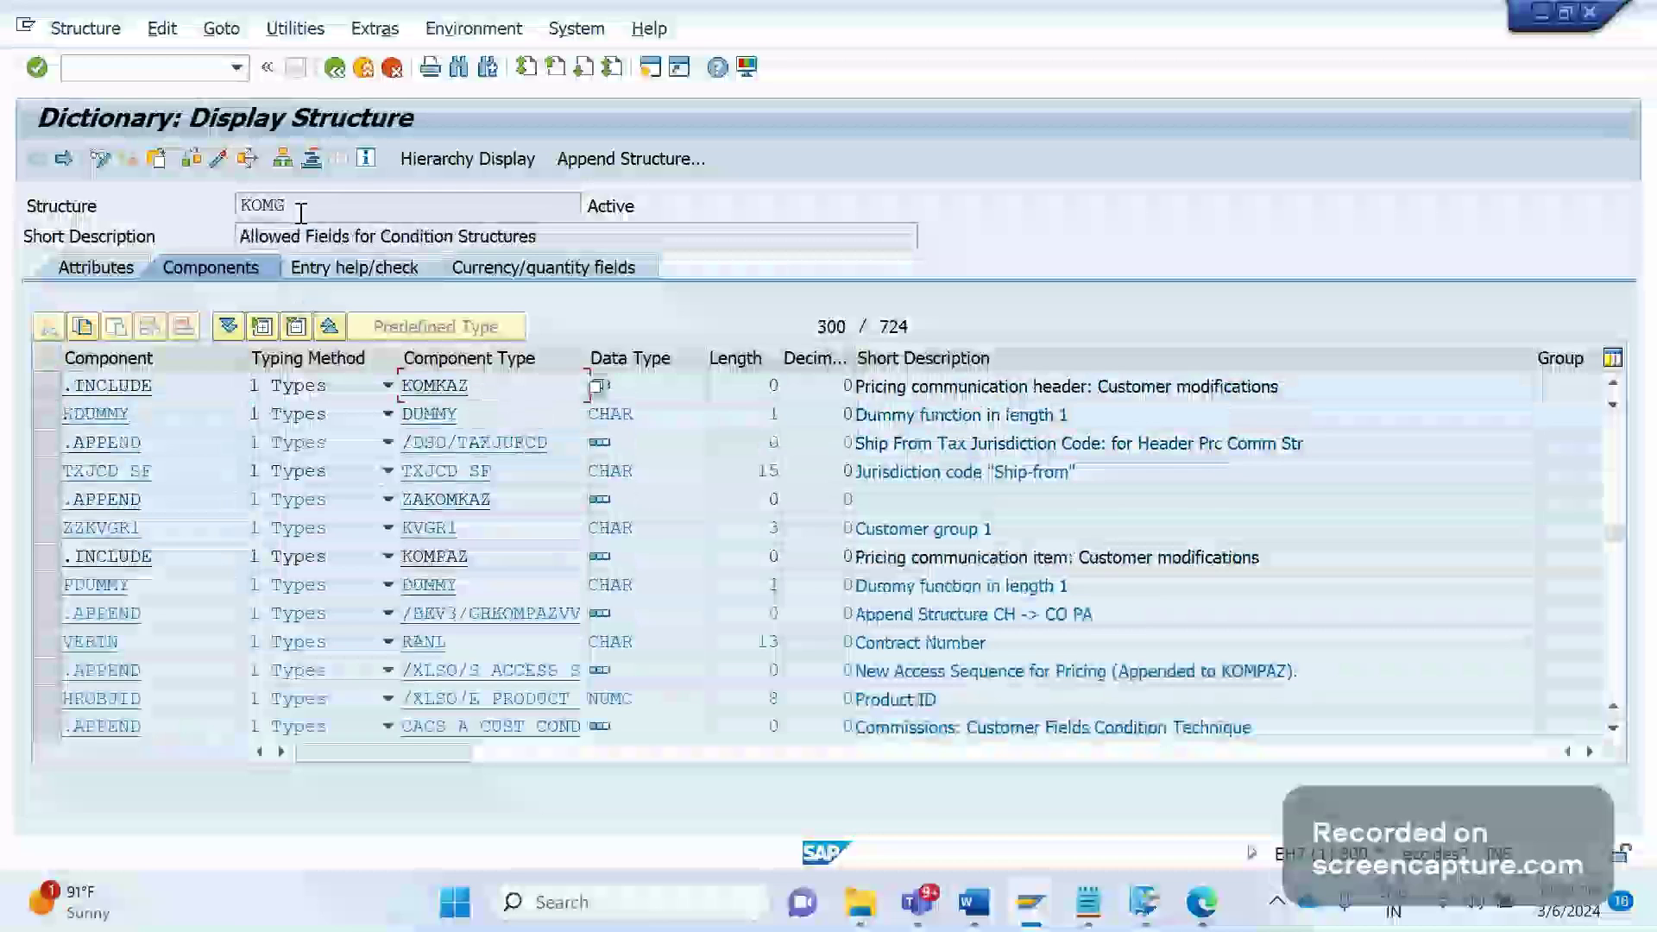
pyautogui.click(301, 213)
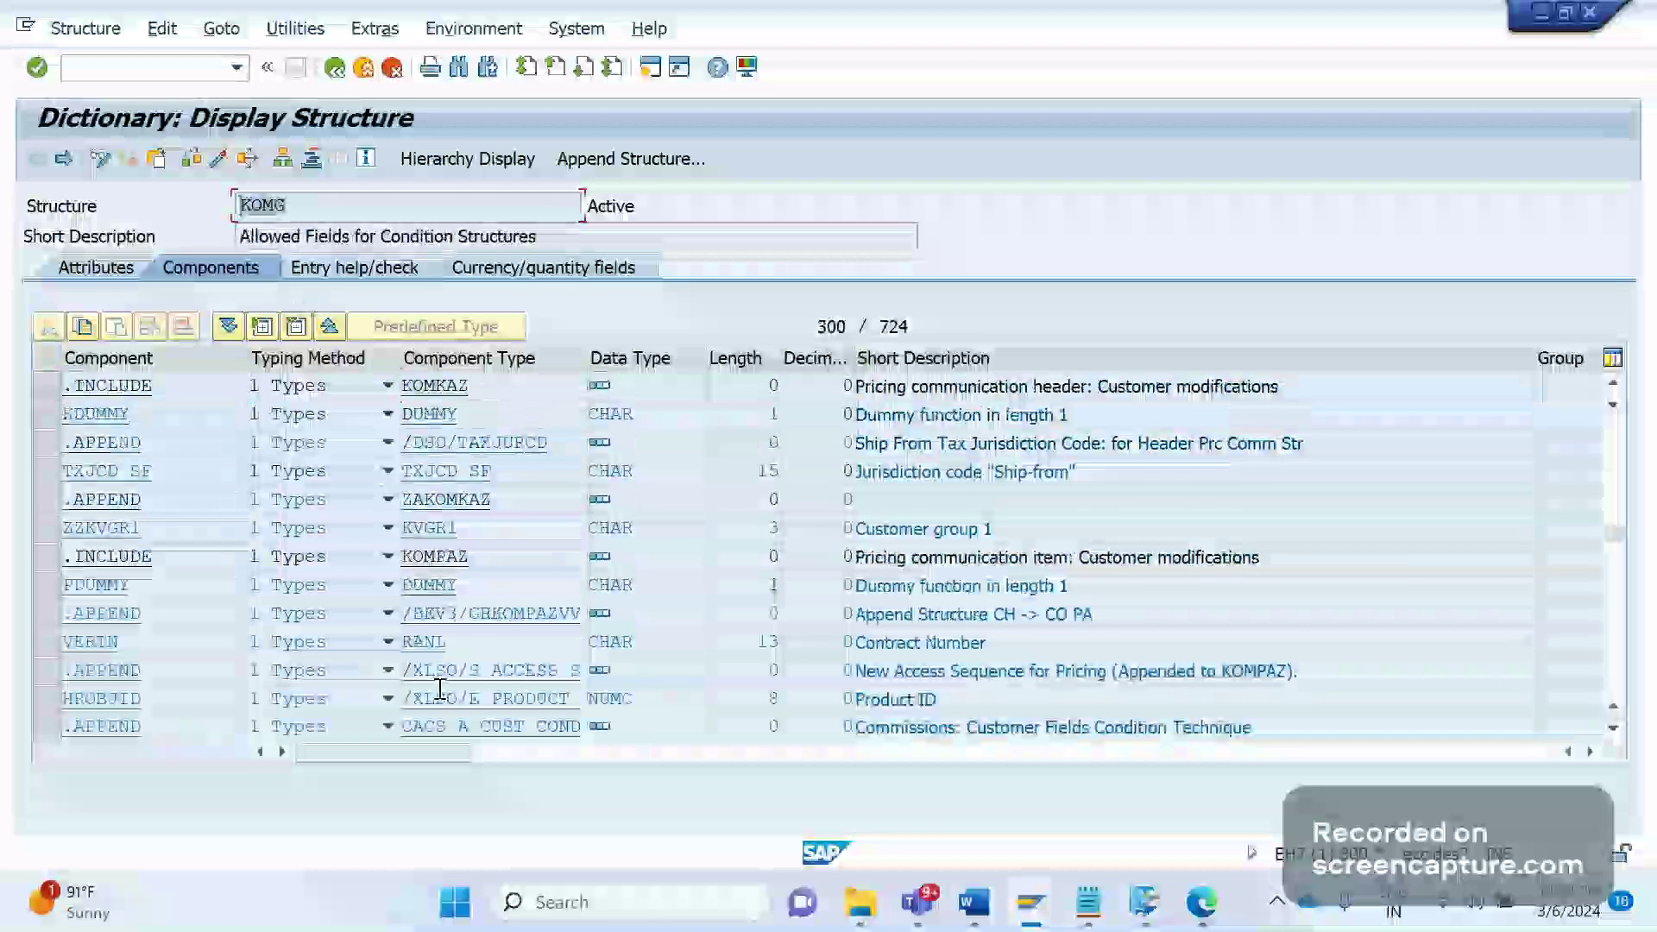
pyautogui.click(484, 561)
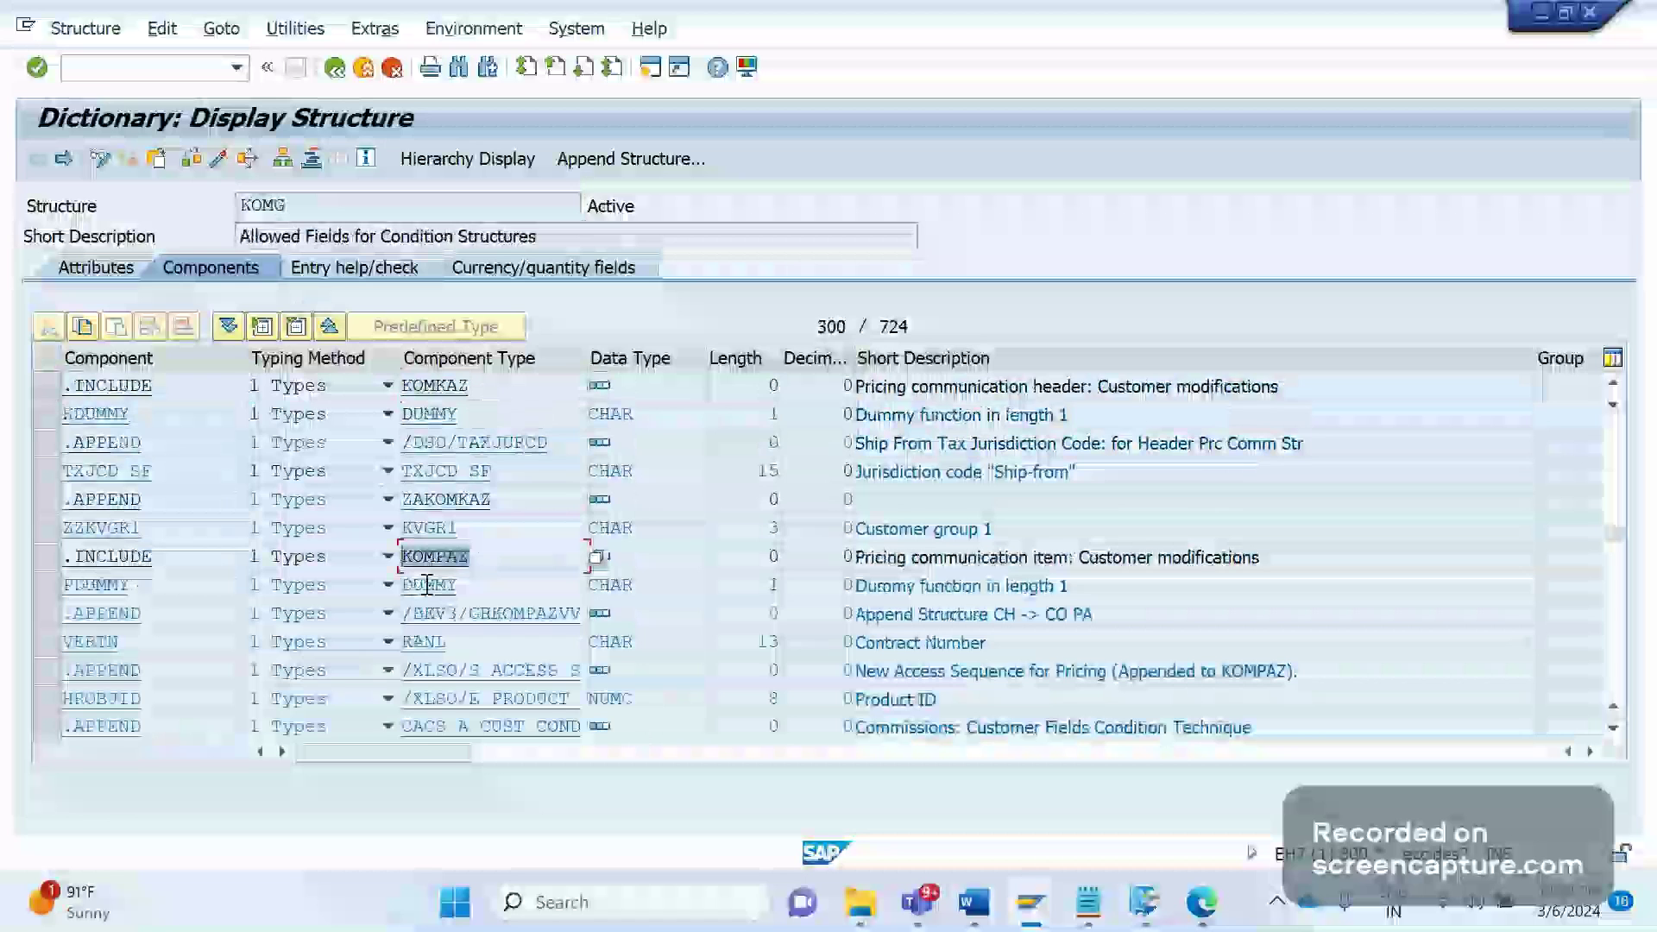
pyautogui.click(440, 567)
pyautogui.doubleClick(440, 557)
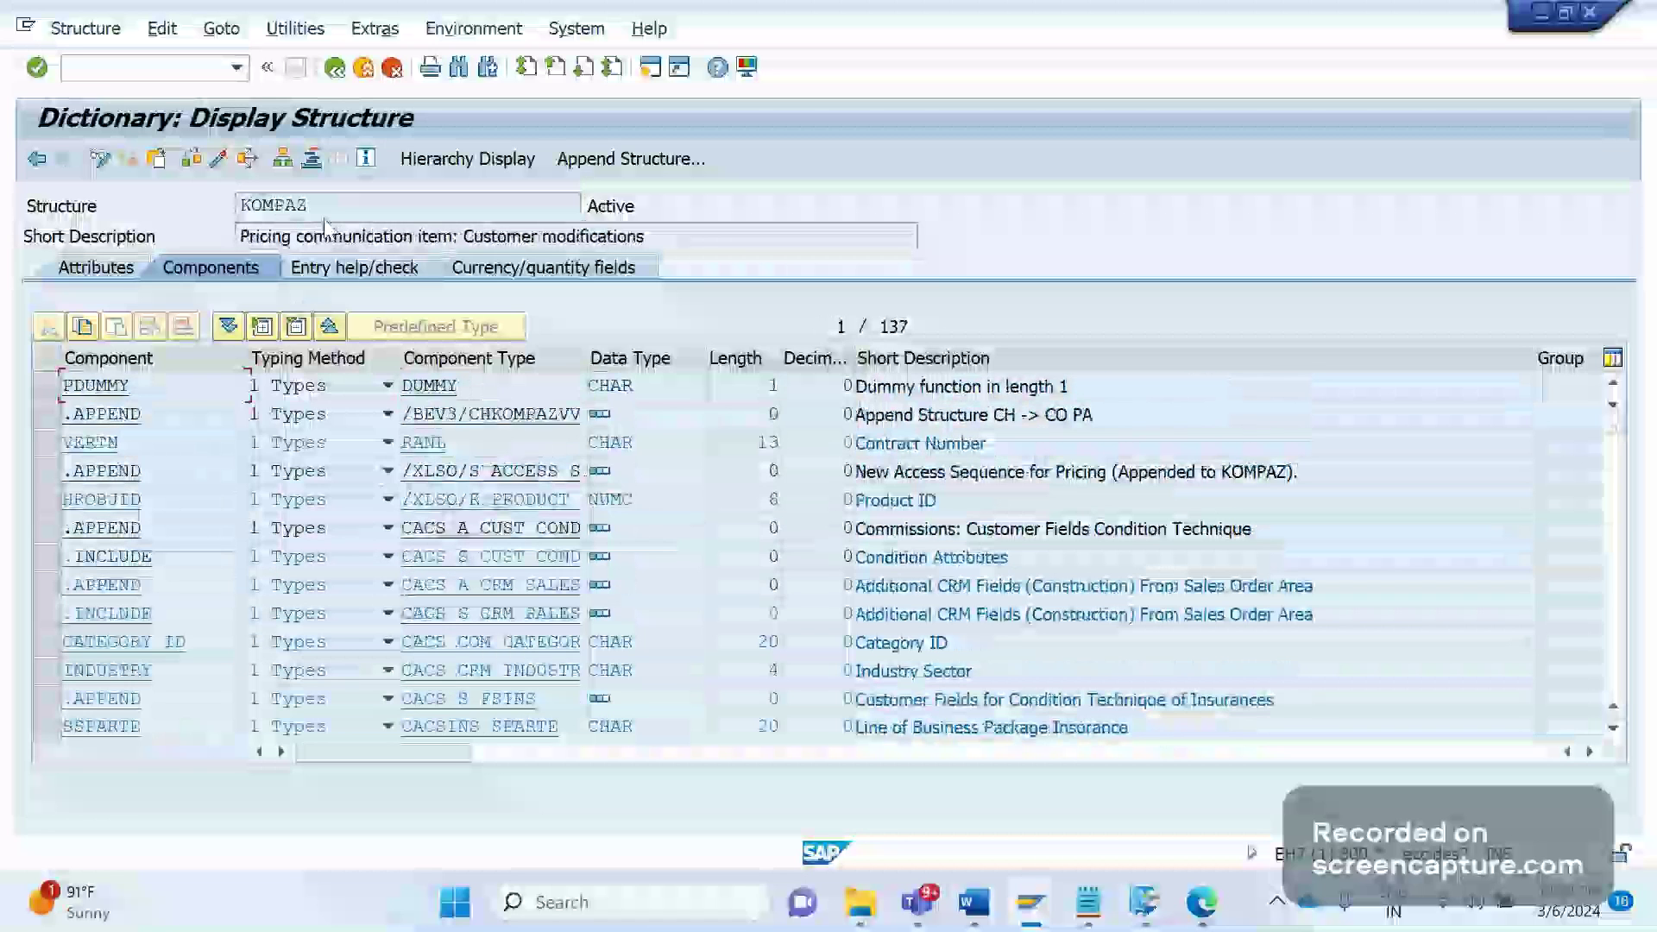
pyautogui.press('F3')
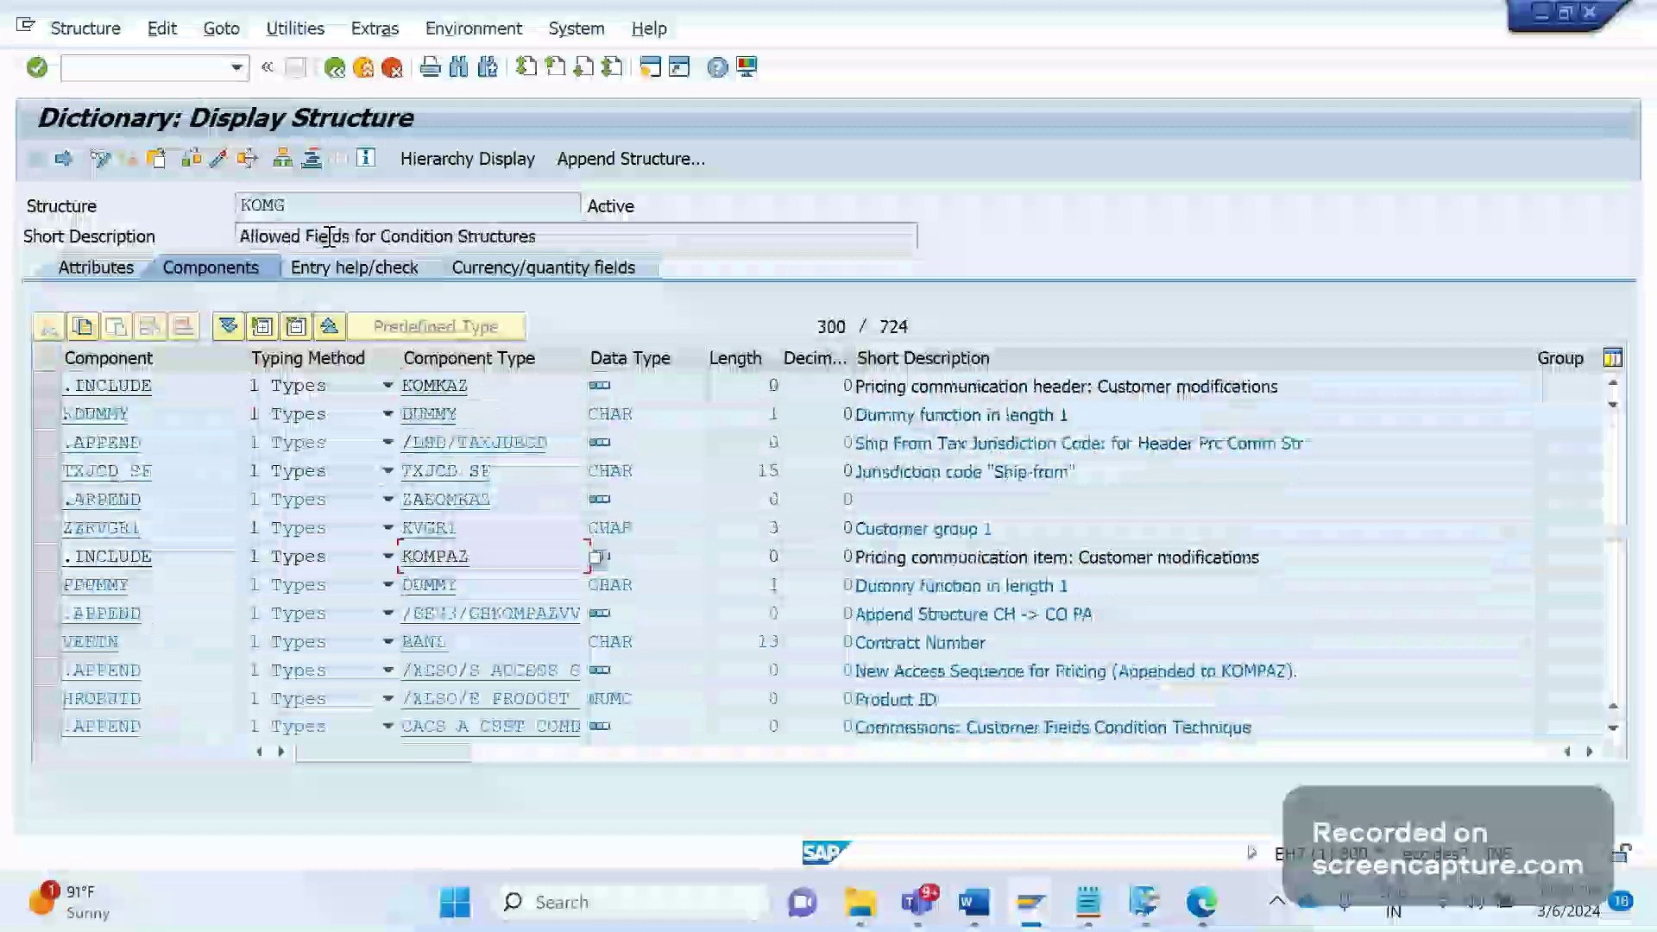
# Display the structure KOMK from the ABAP Dictionary and search its component list for KOMKAZ
pyautogui.click(334, 68)
pyautogui.write('KOMK')
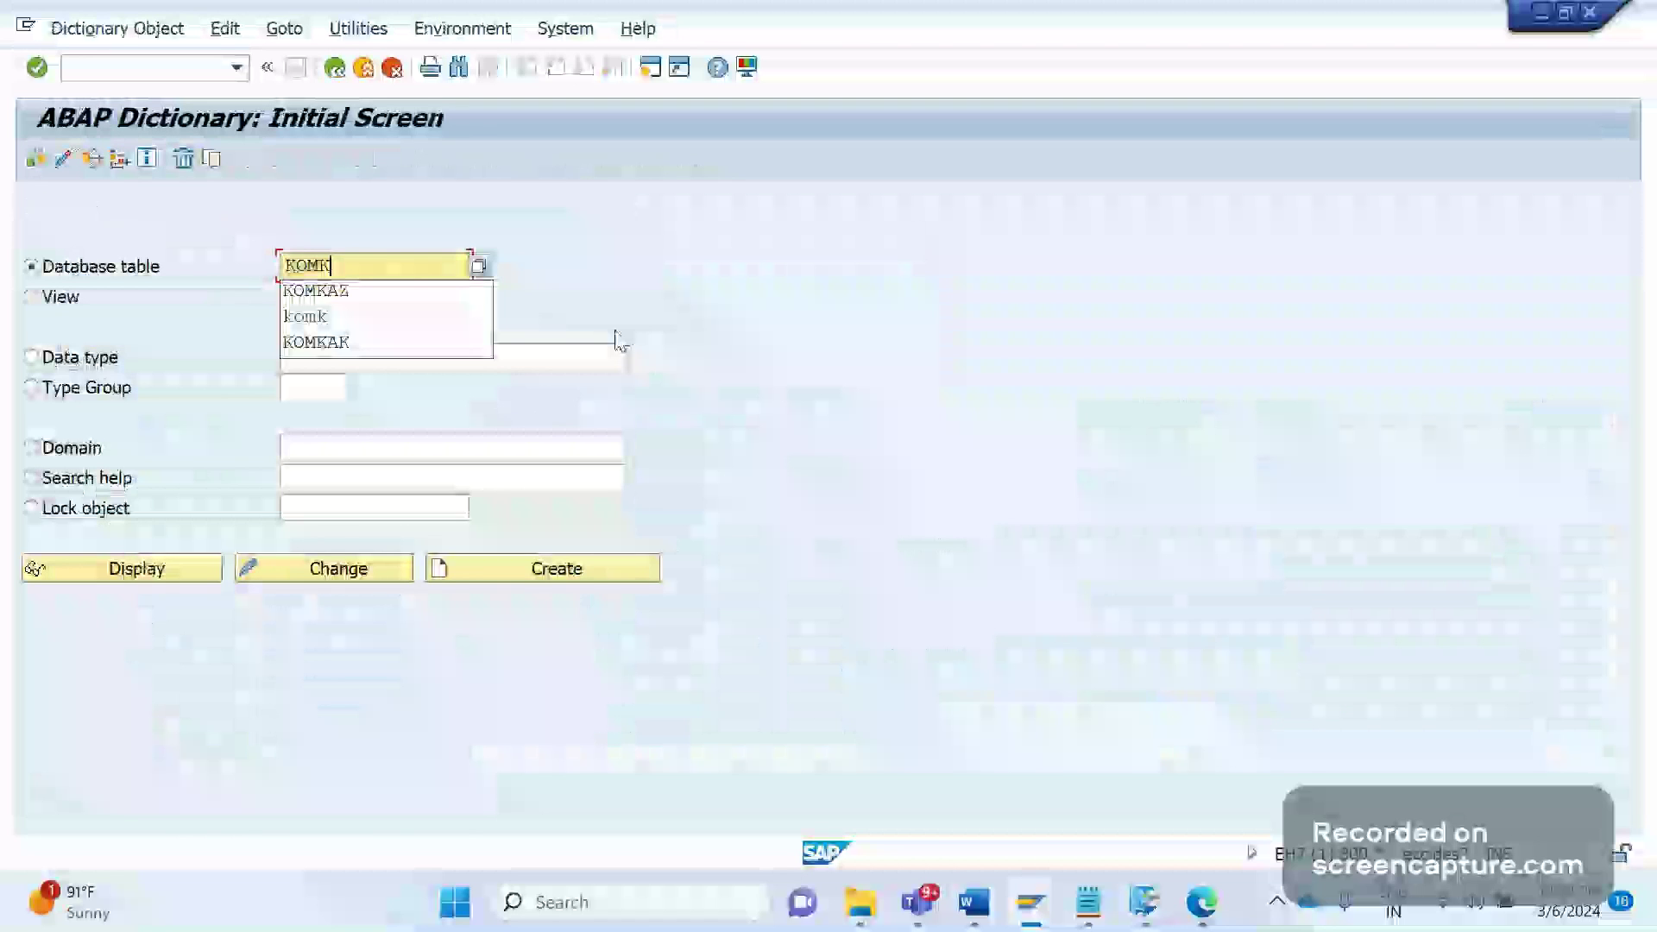
pyautogui.click(136, 568)
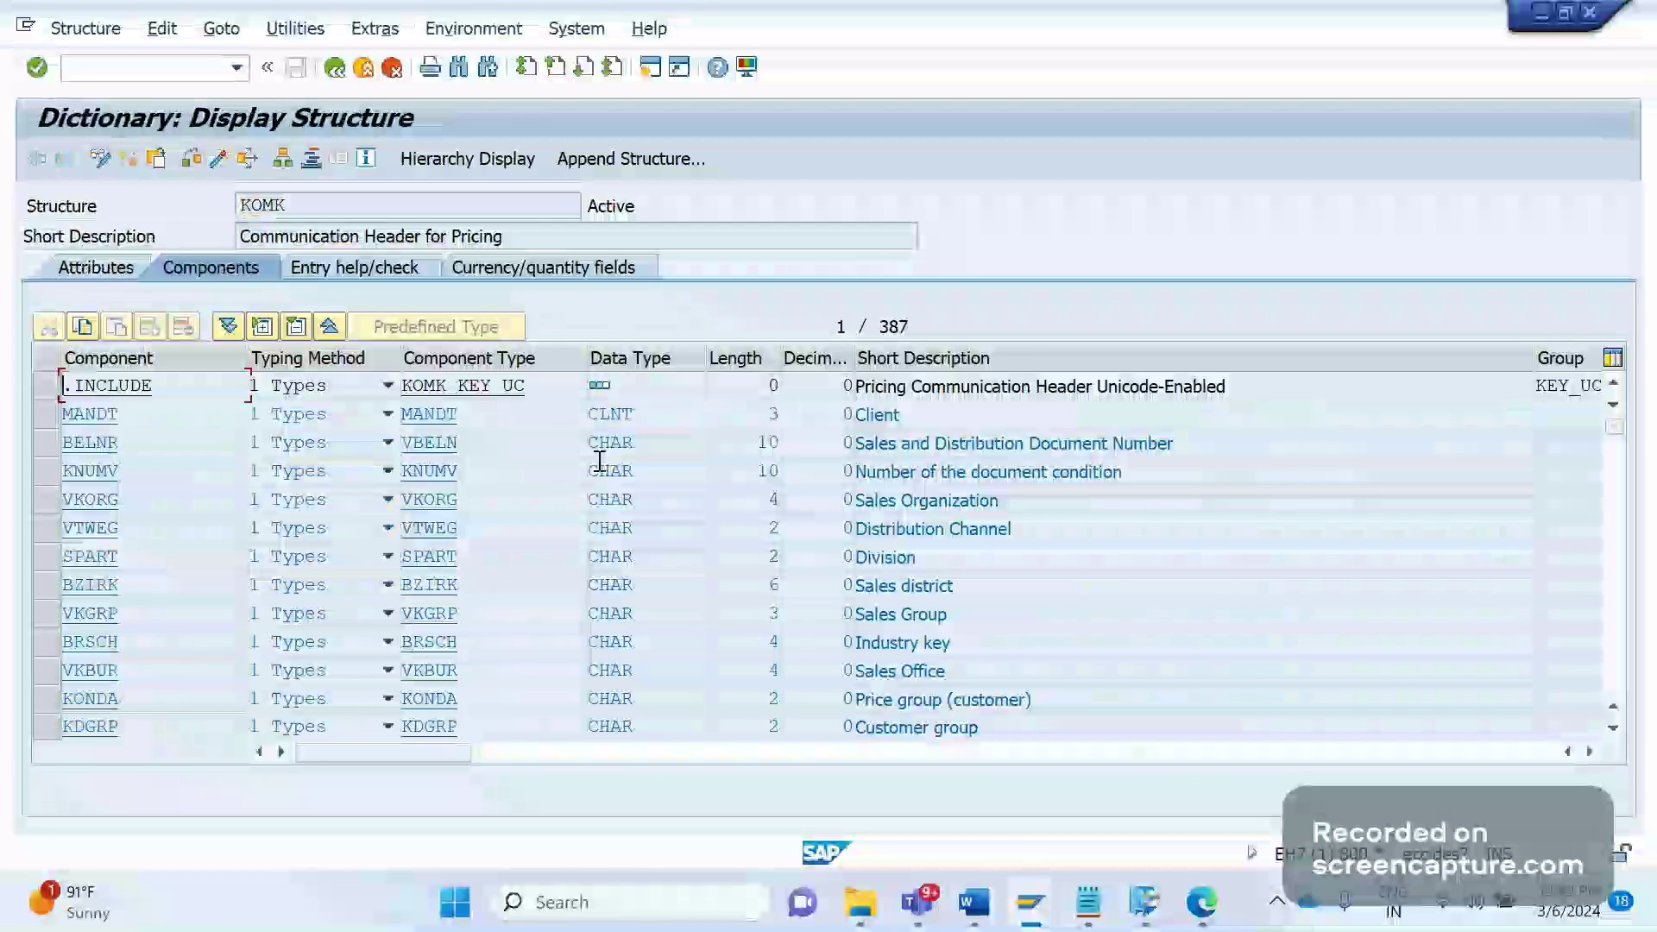
pyautogui.hotkey('ctrl', 'f')
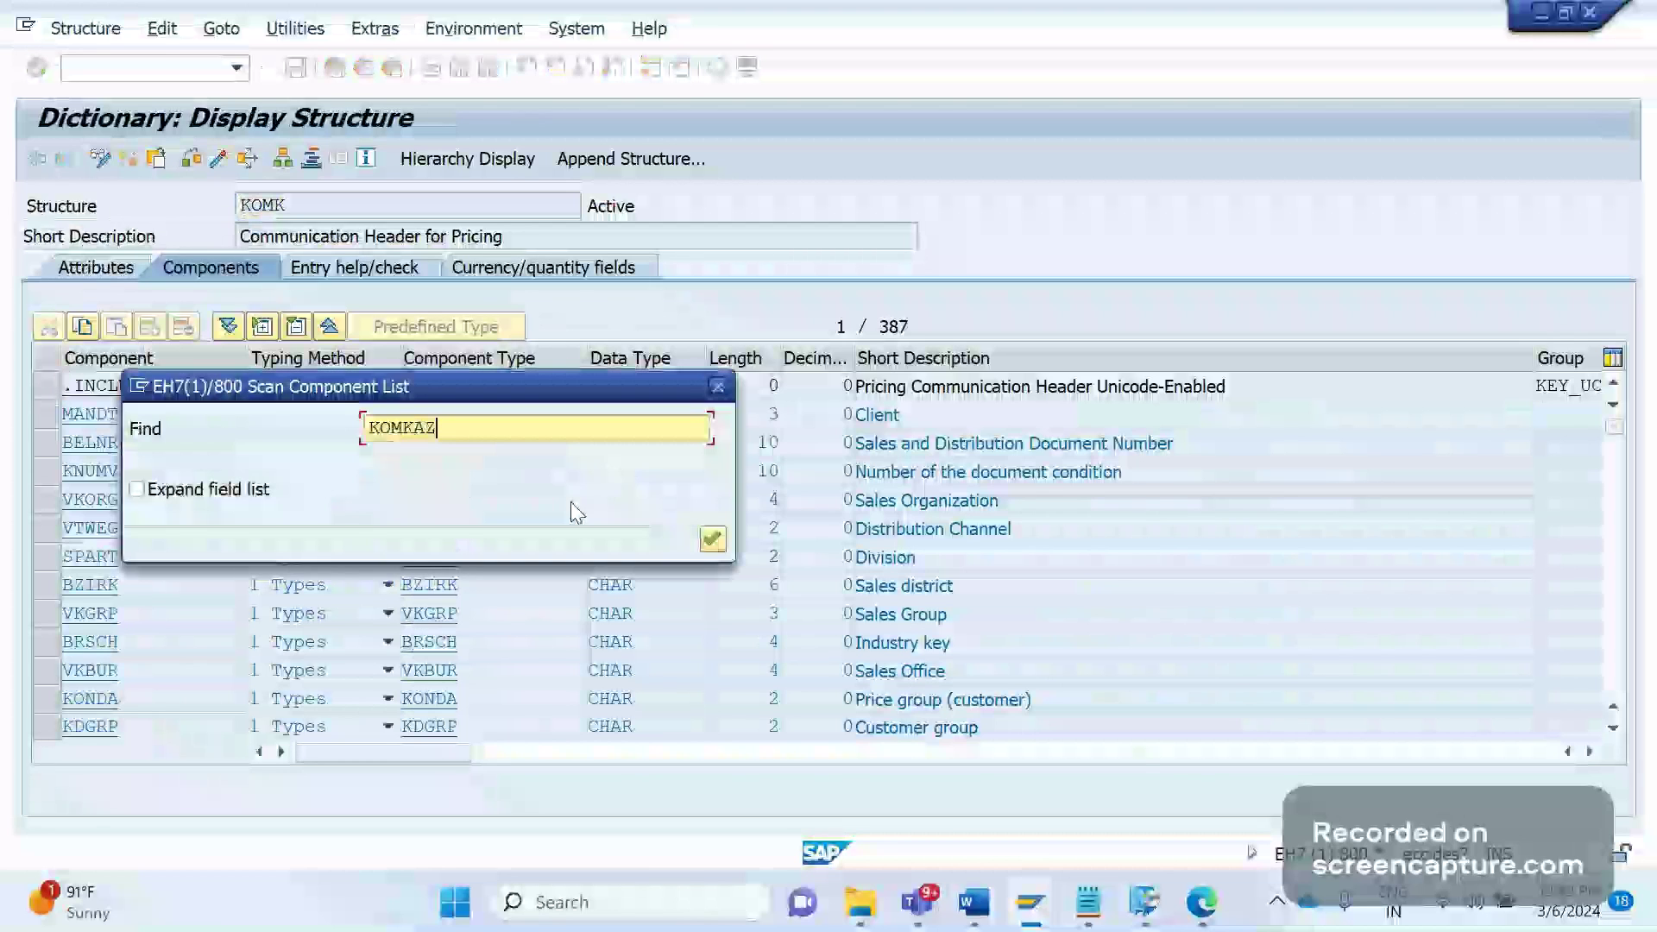
pyautogui.click(723, 547)
pyautogui.click(723, 544)
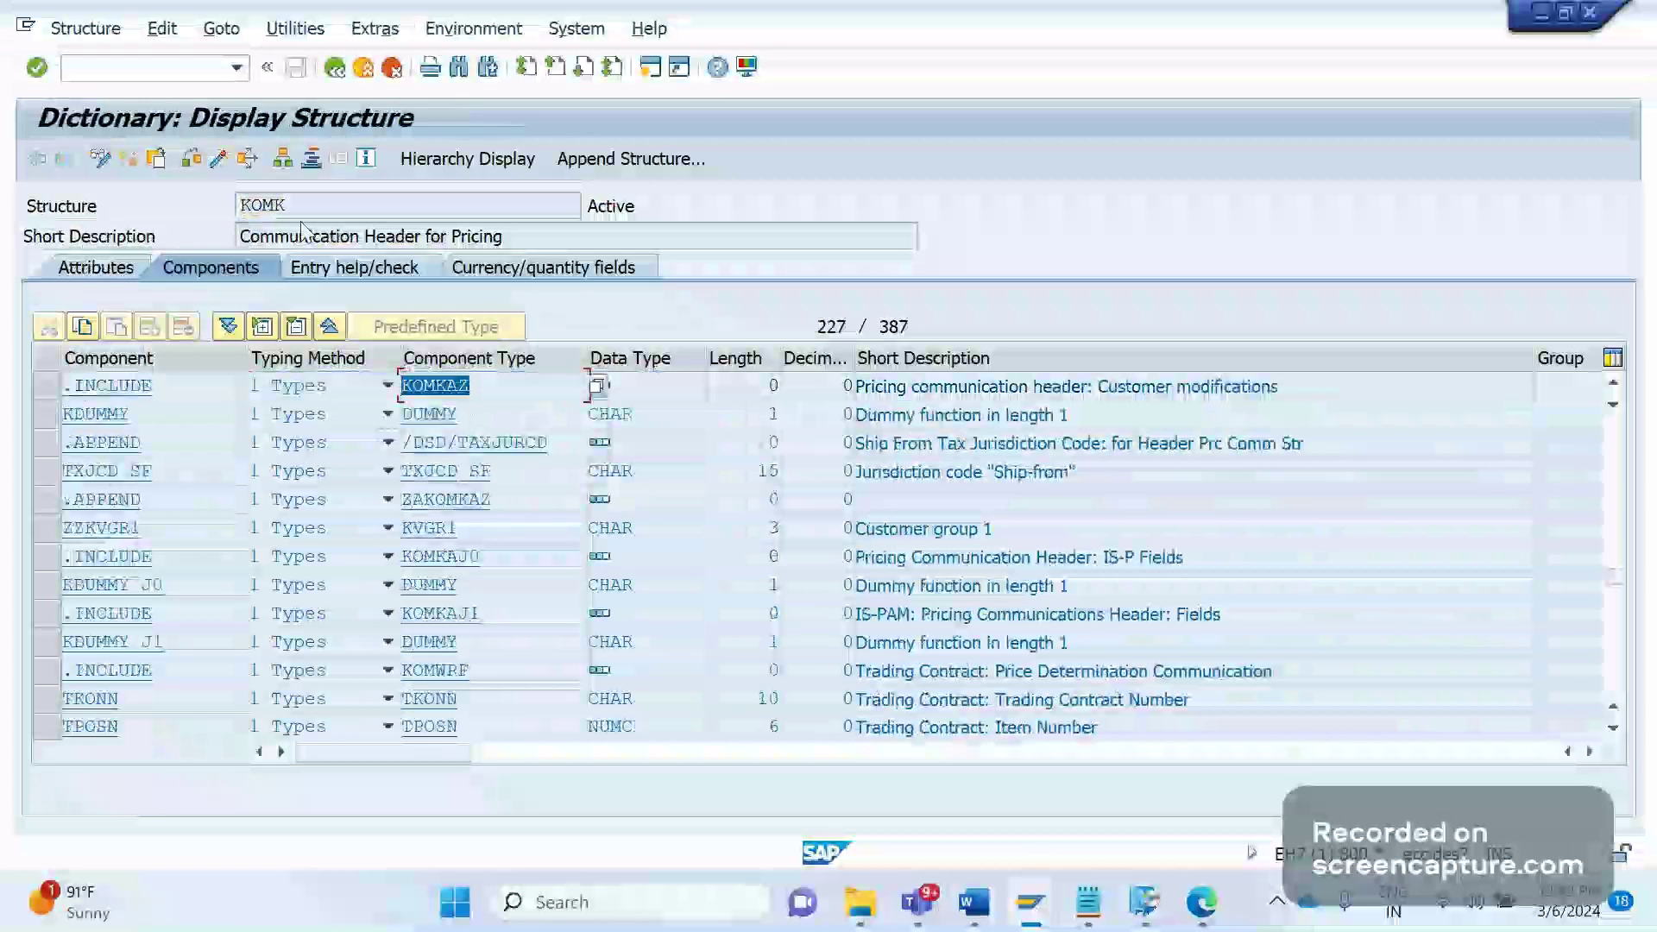
pyautogui.moveTo(288, 205); pyautogui.dragTo(208, 206)
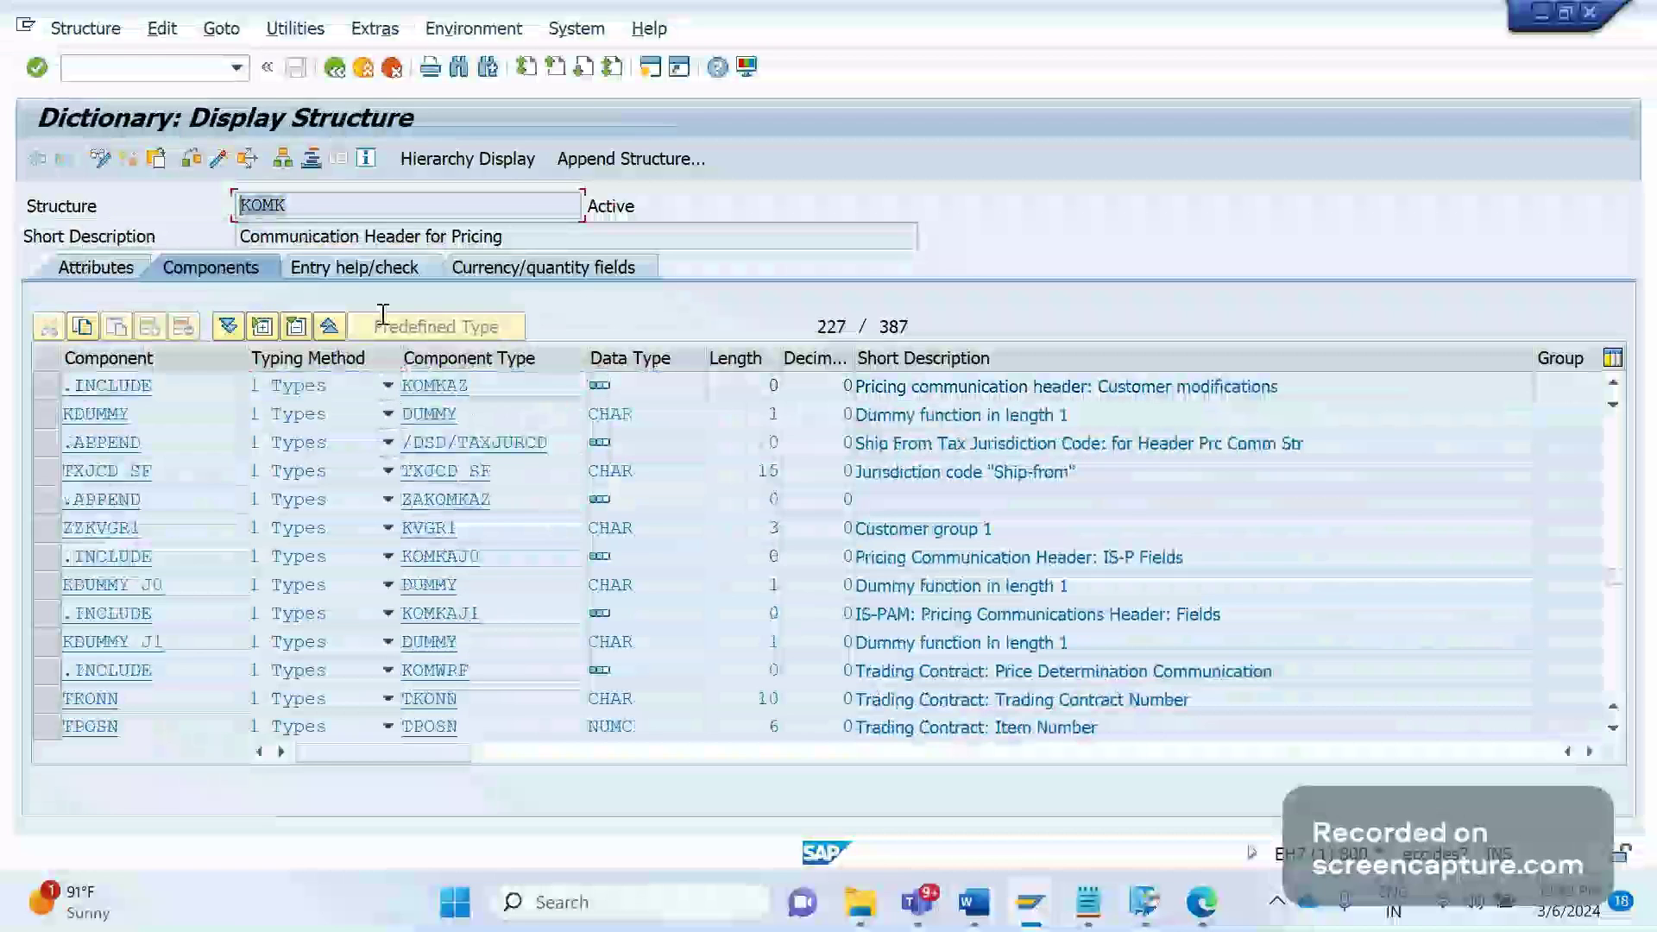
# Search KOMK's component list for KOMPAZ
pyautogui.hotkey('ctrl', 'f')
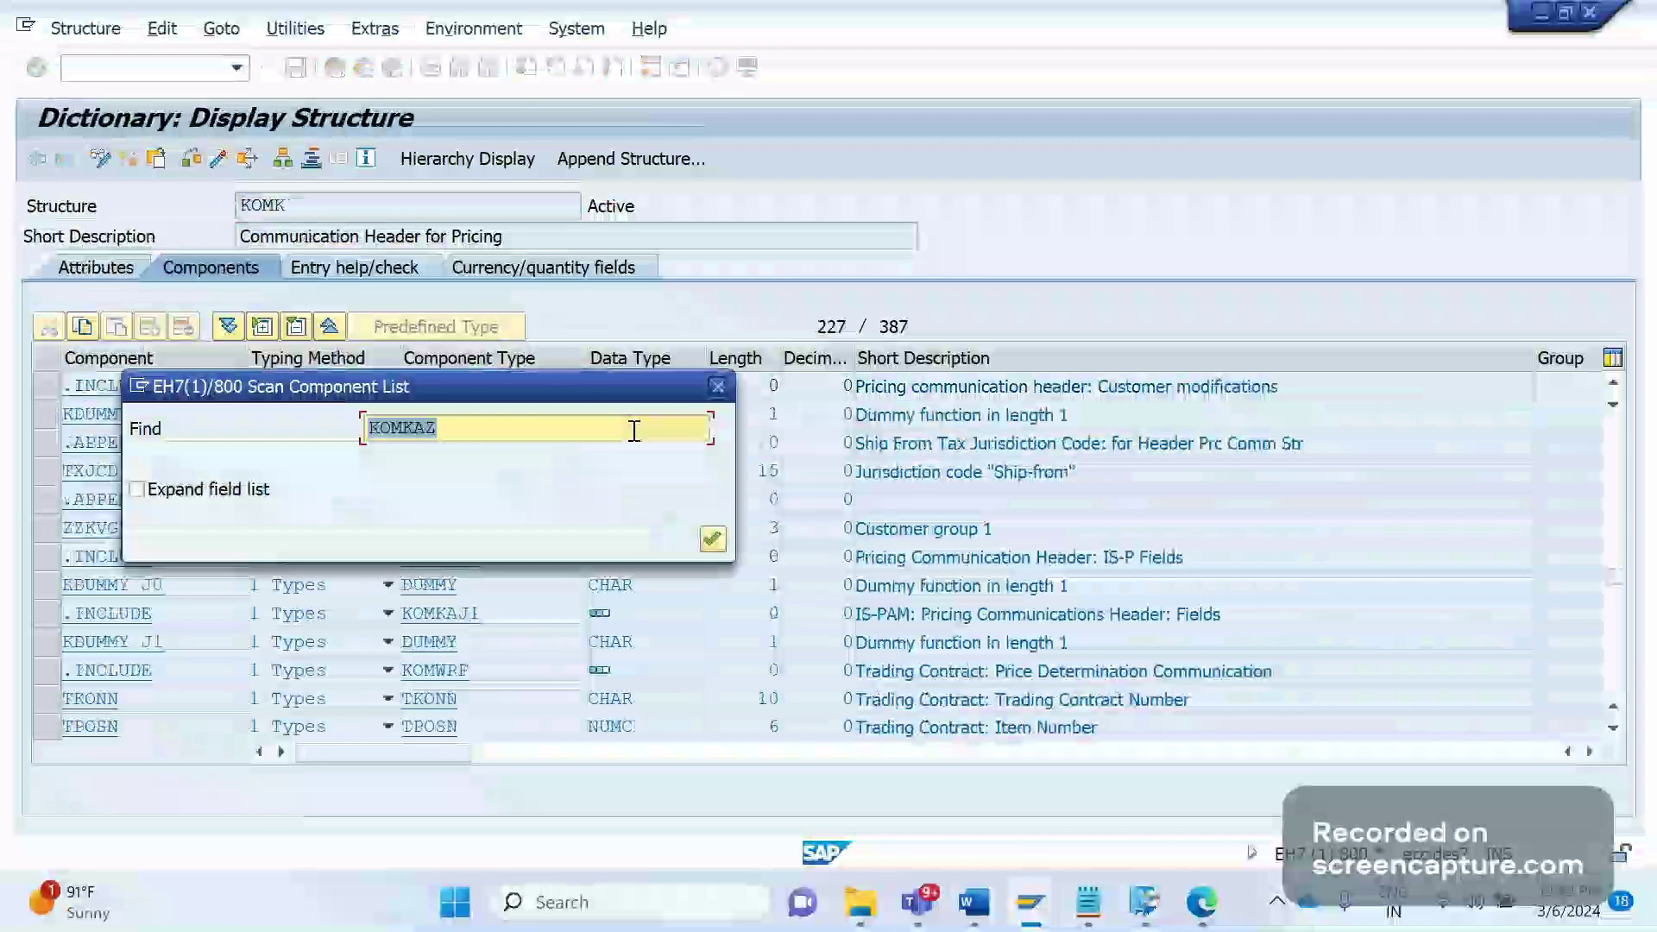
pyautogui.press('Right')
pyautogui.press('Right')
pyautogui.press('Right')
pyautogui.press('Delete')
pyautogui.write('P')
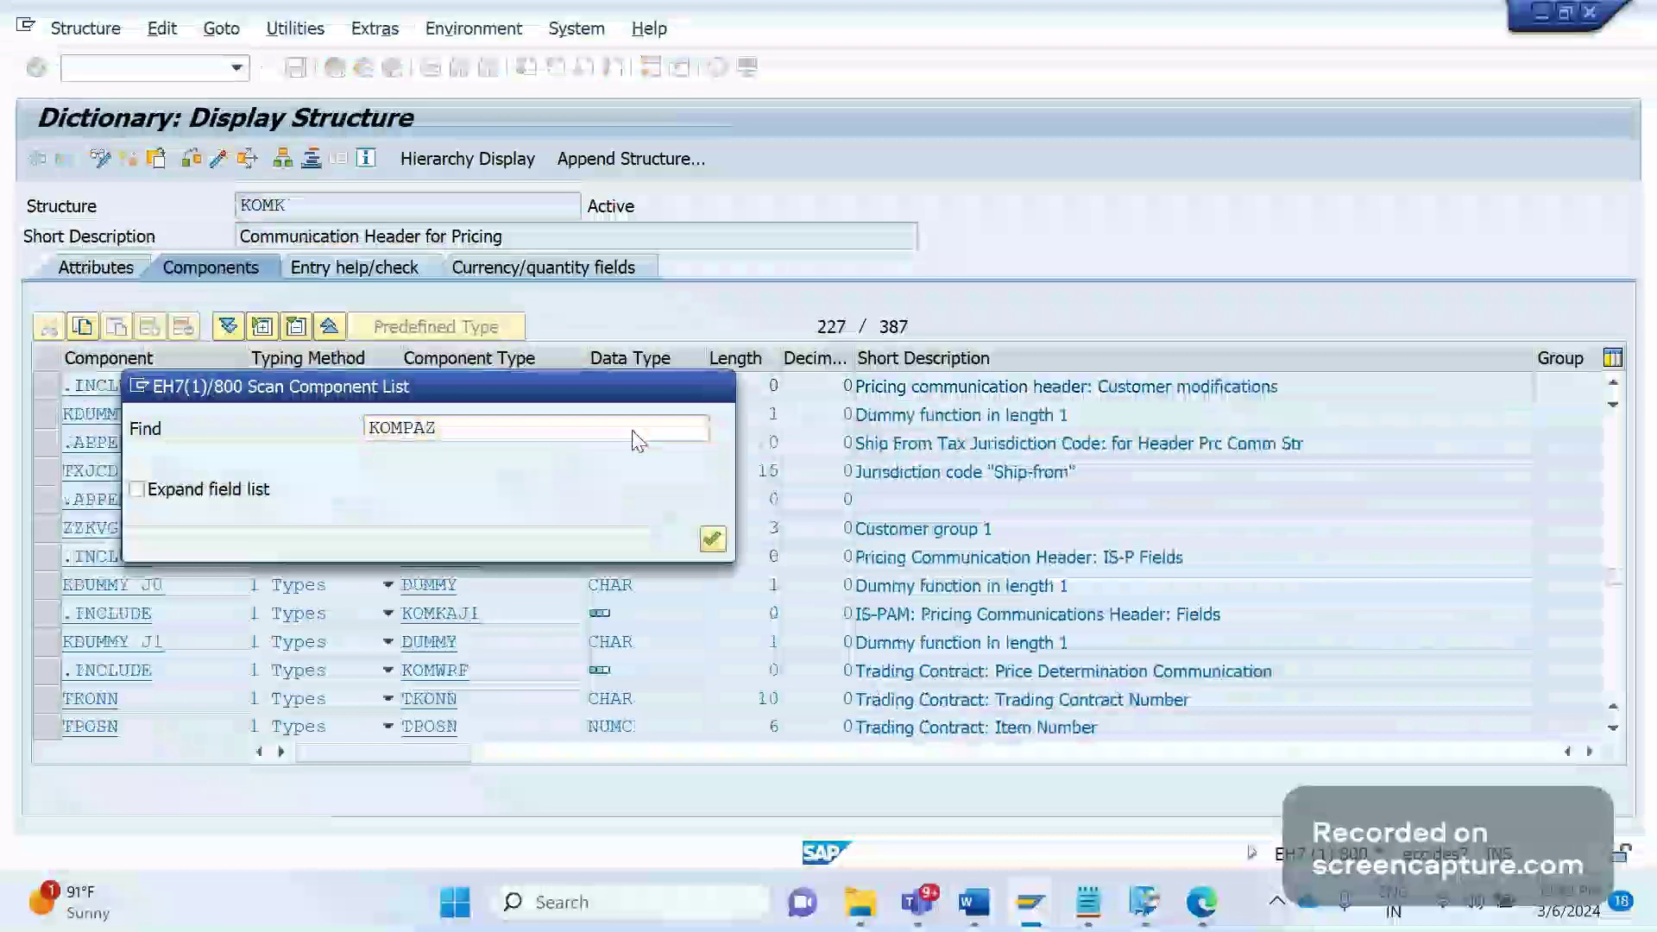
pyautogui.press('Return')
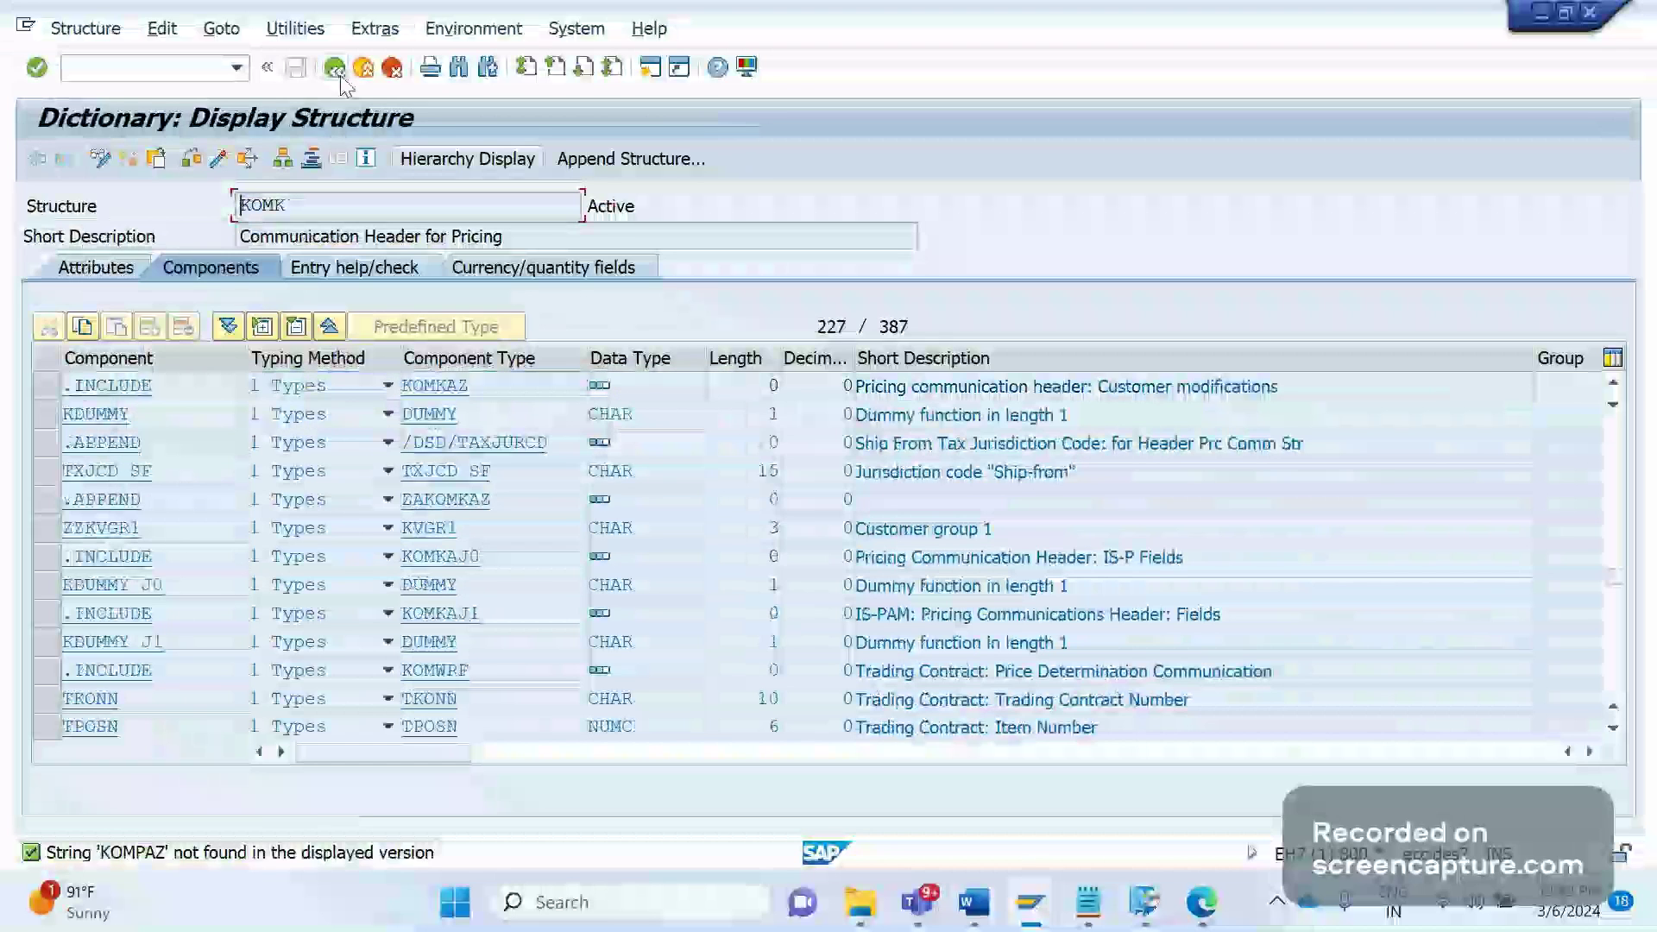
# Return to the ABAP Dictionary's initial screen and display the structure KOMP
pyautogui.click(337, 71)
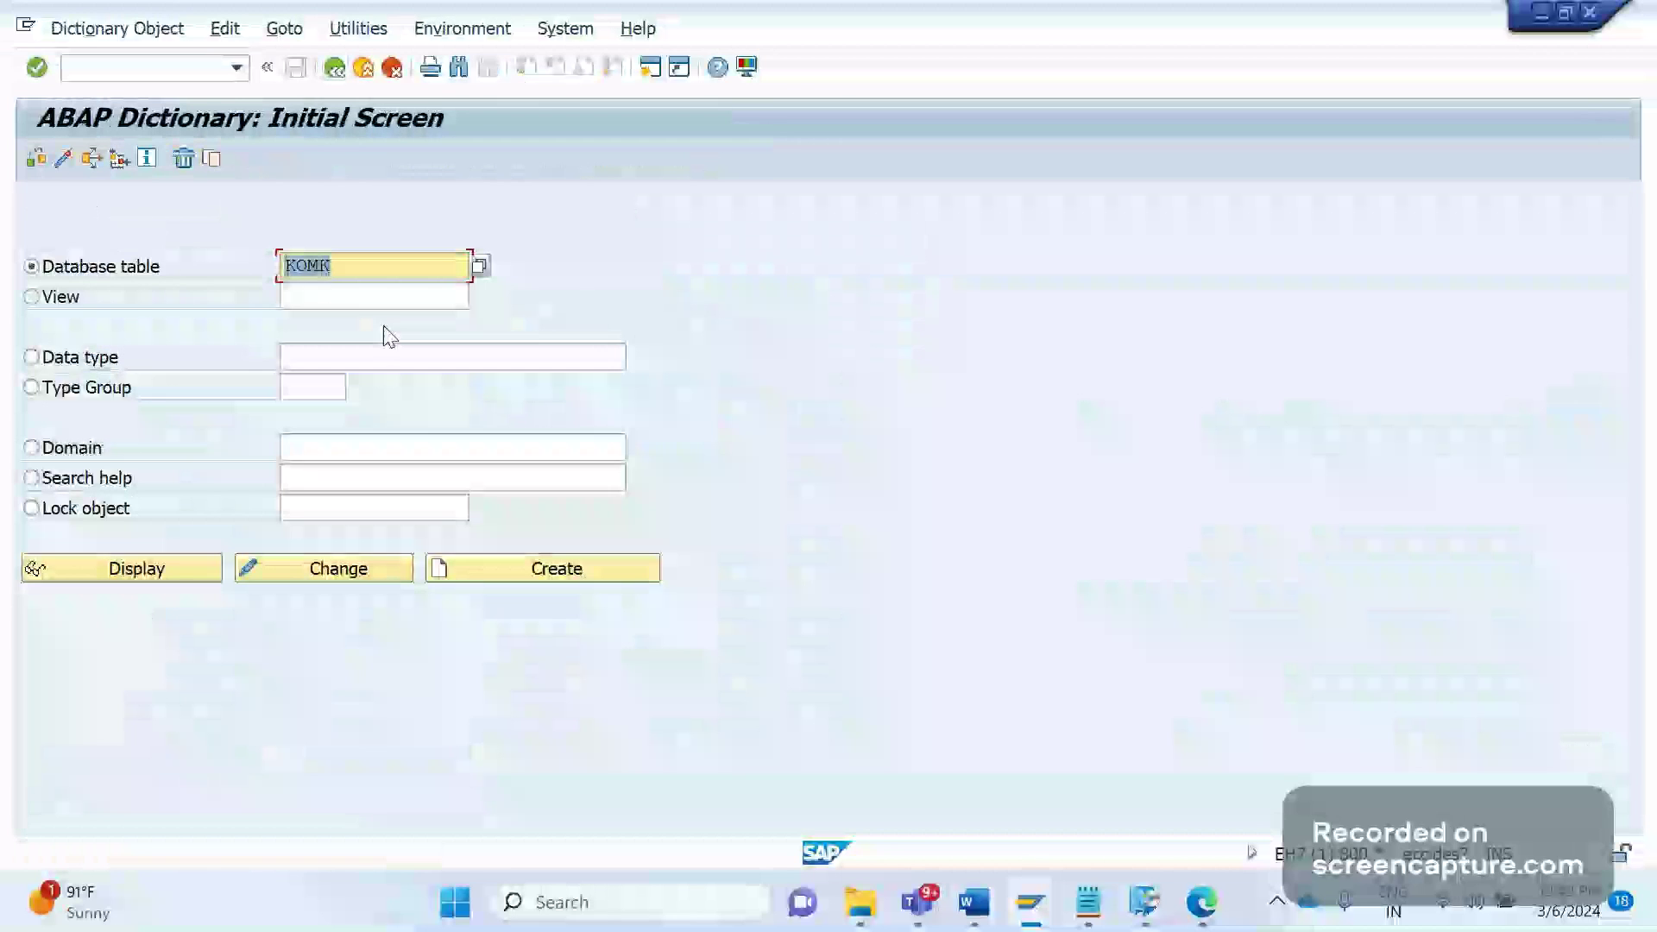
pyautogui.write('KMO')
pyautogui.press('BackSpace')
pyautogui.press('BackSpace')
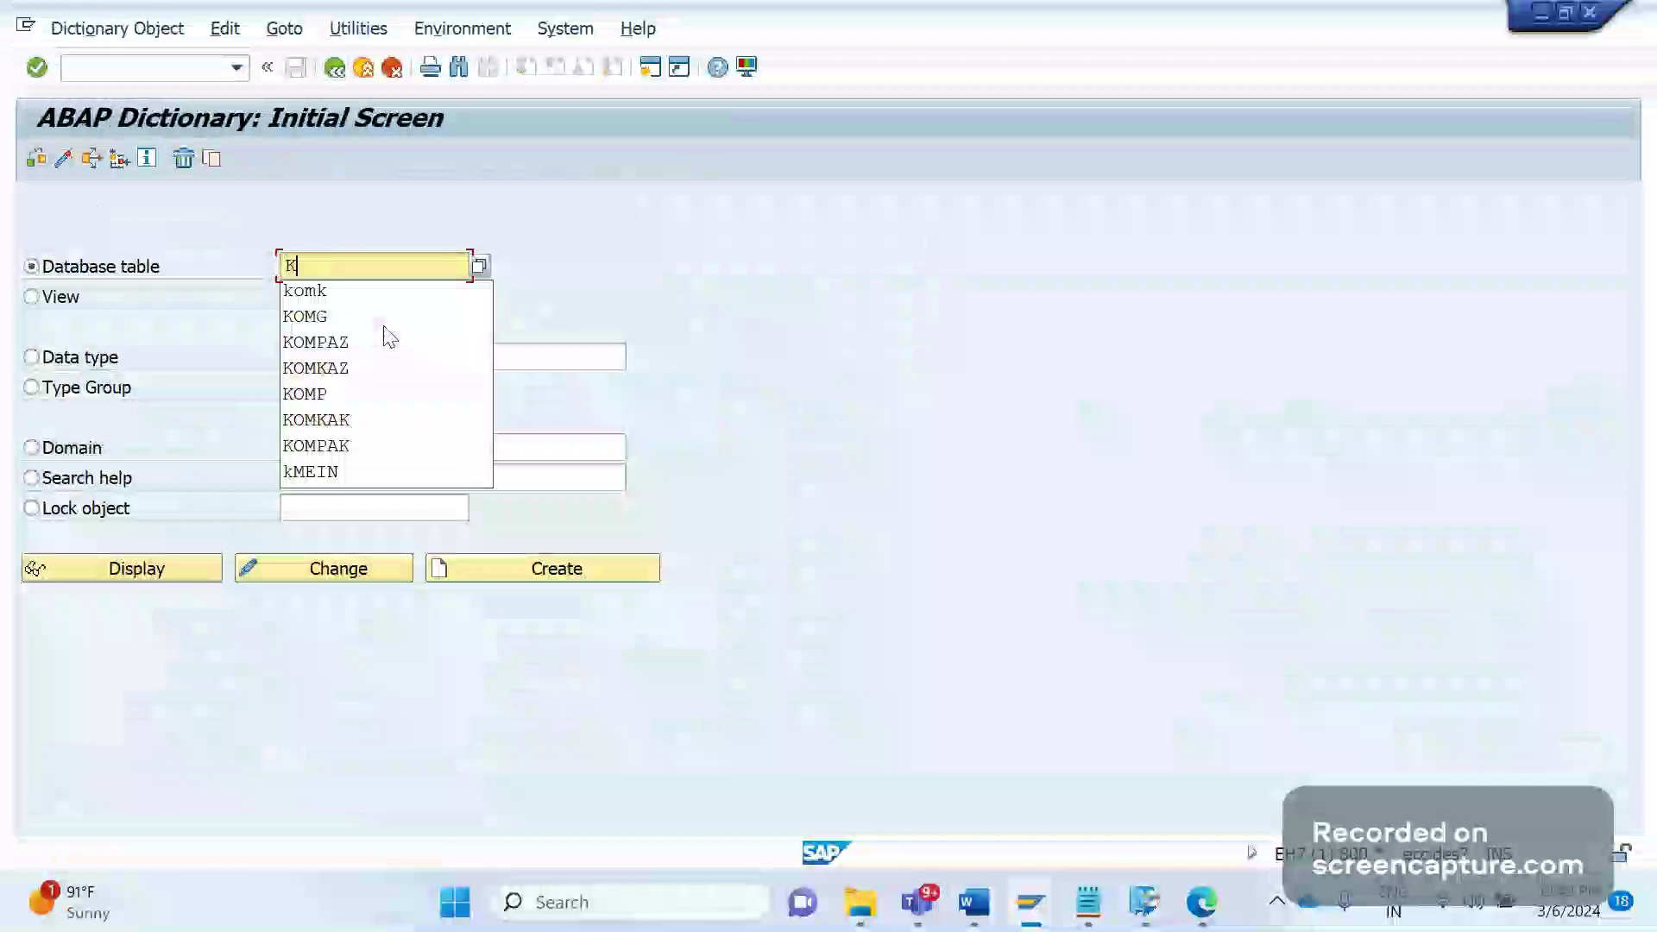
pyautogui.write('OMP')
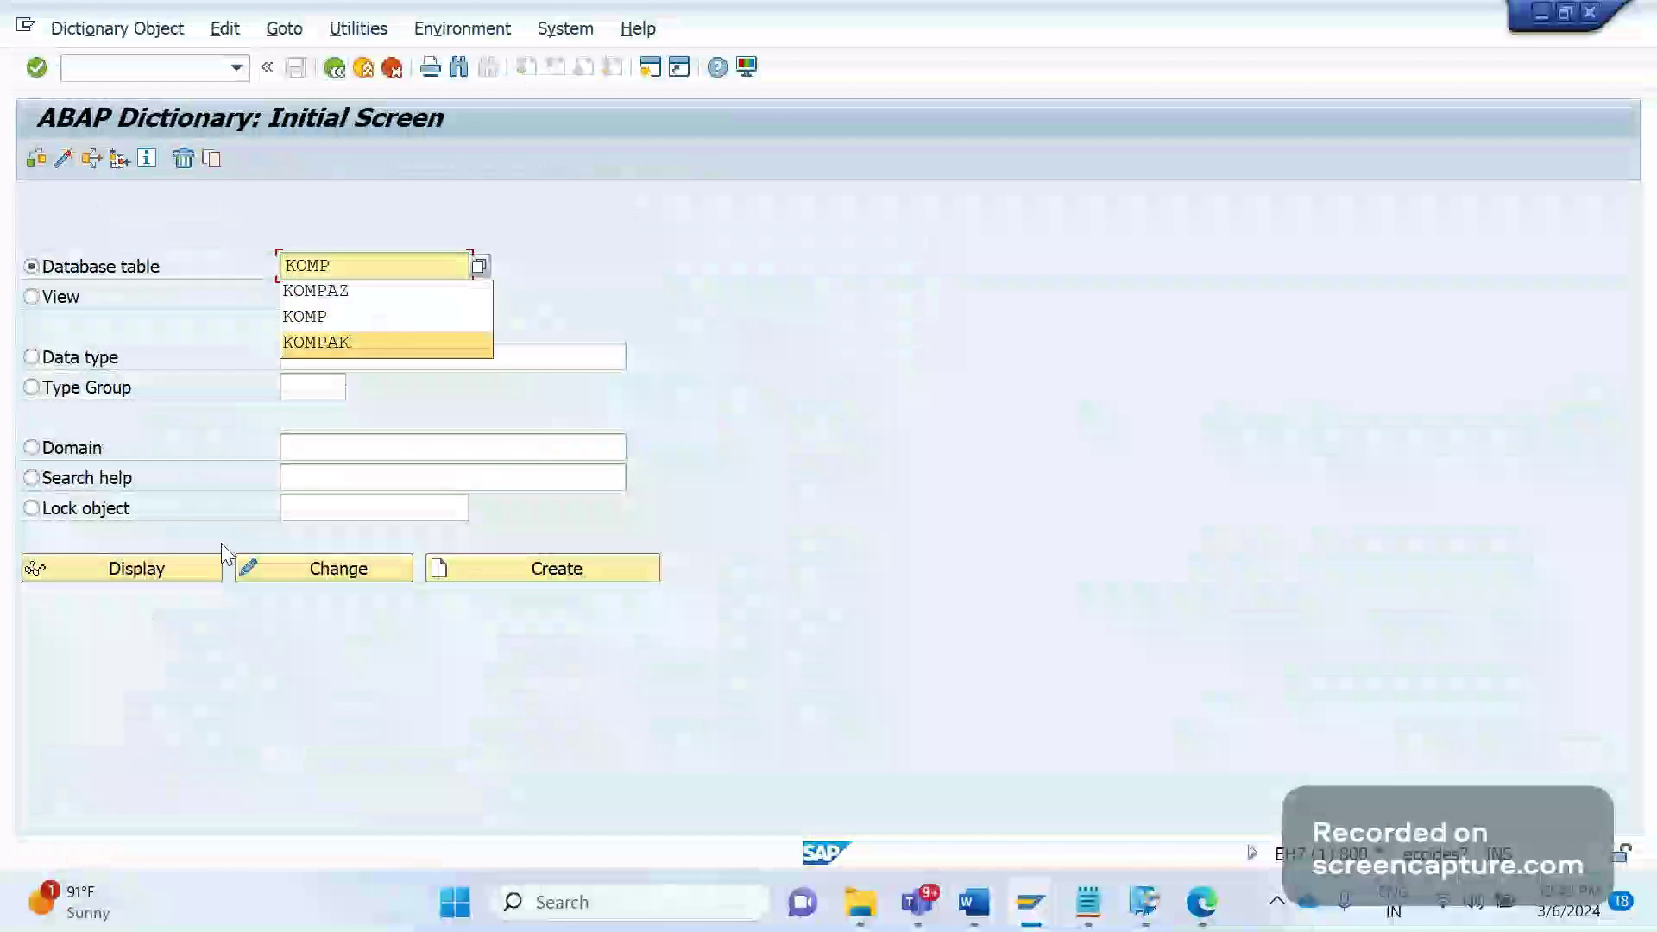
pyautogui.click(167, 572)
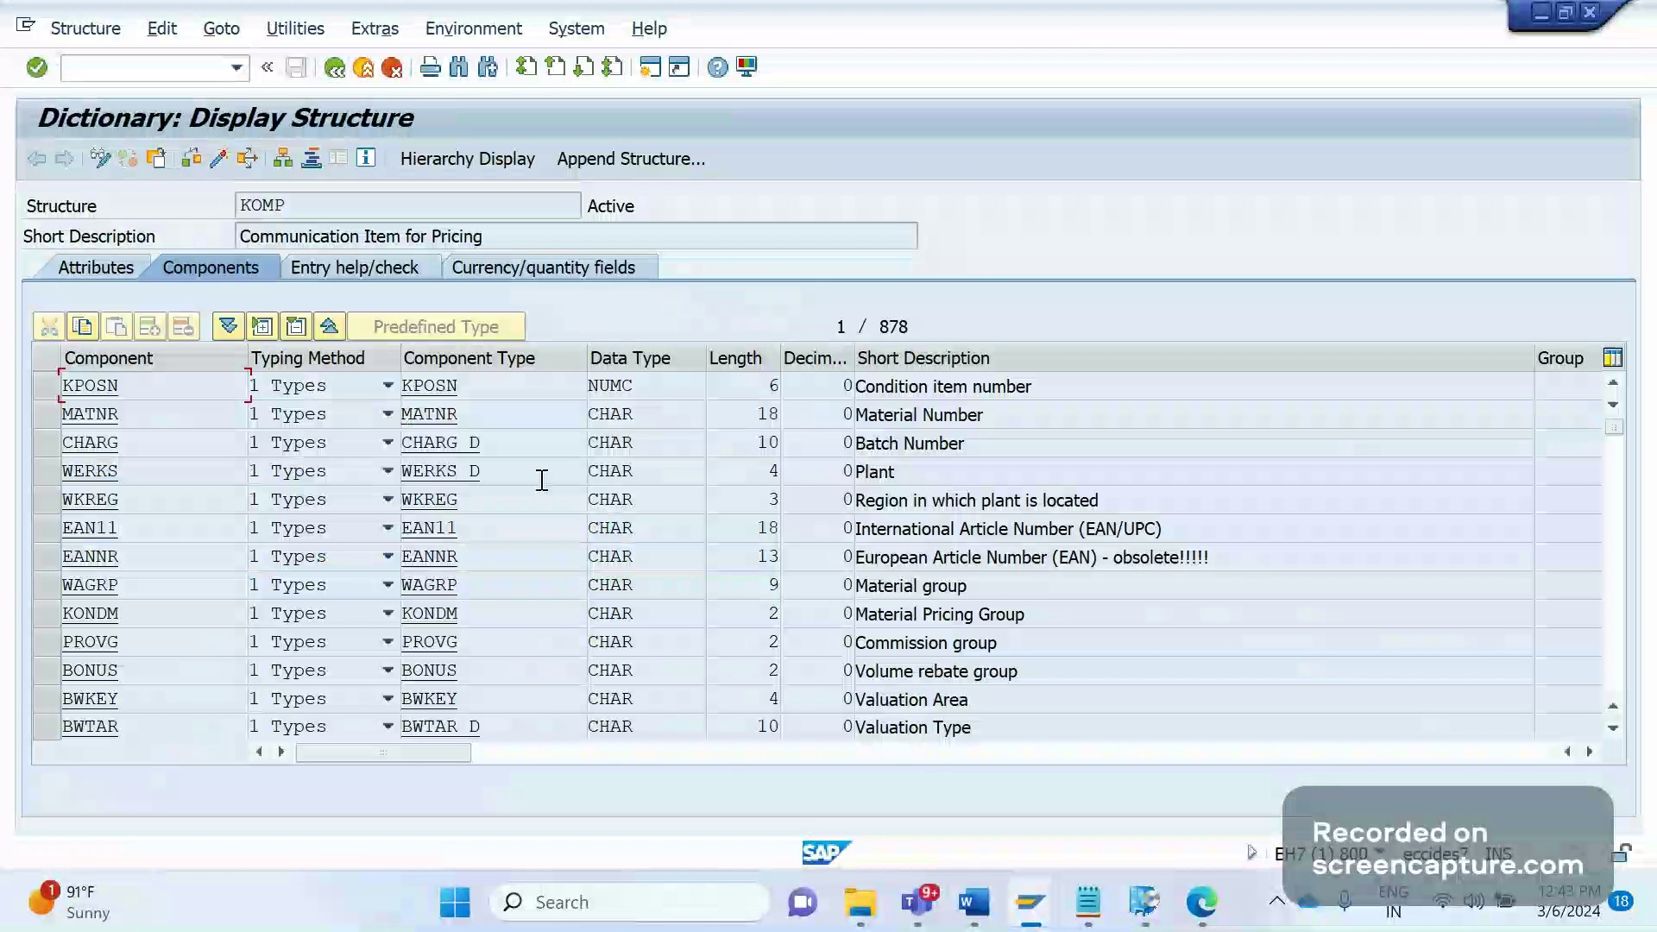
# Search KOMP's component list for the includes KOMPAZ and KOMKAZ
pyautogui.hotkey('ctrl', 'f')
pyautogui.write('KO')
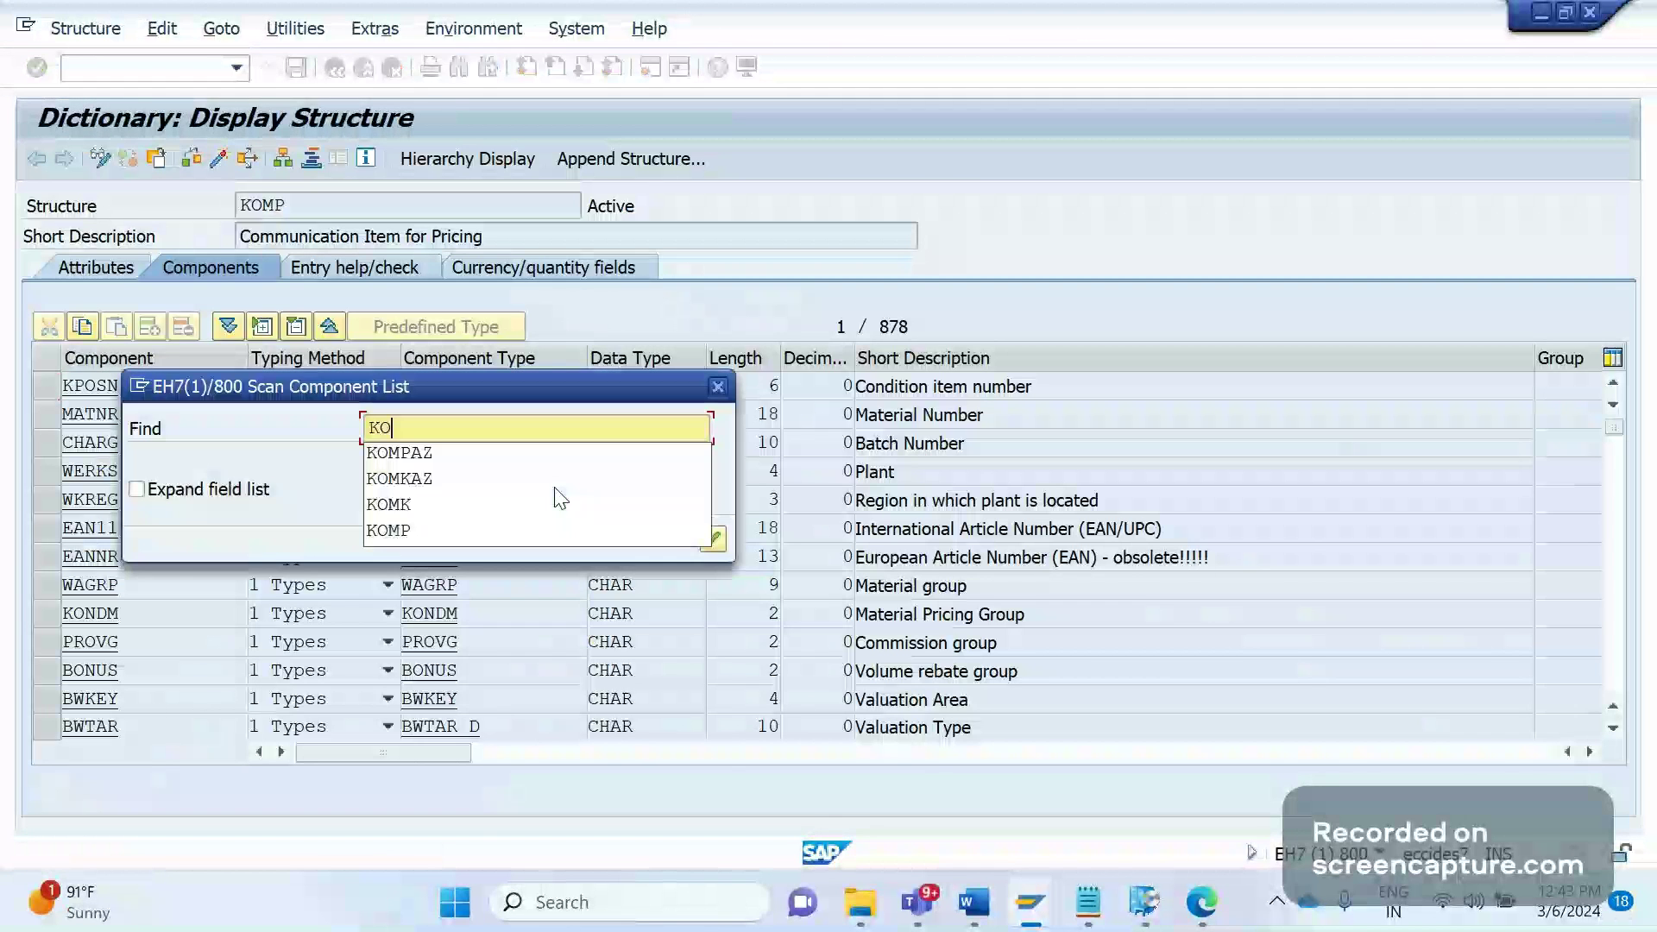
pyautogui.press('Down')
pyautogui.press('Return')
pyautogui.press('Tab')
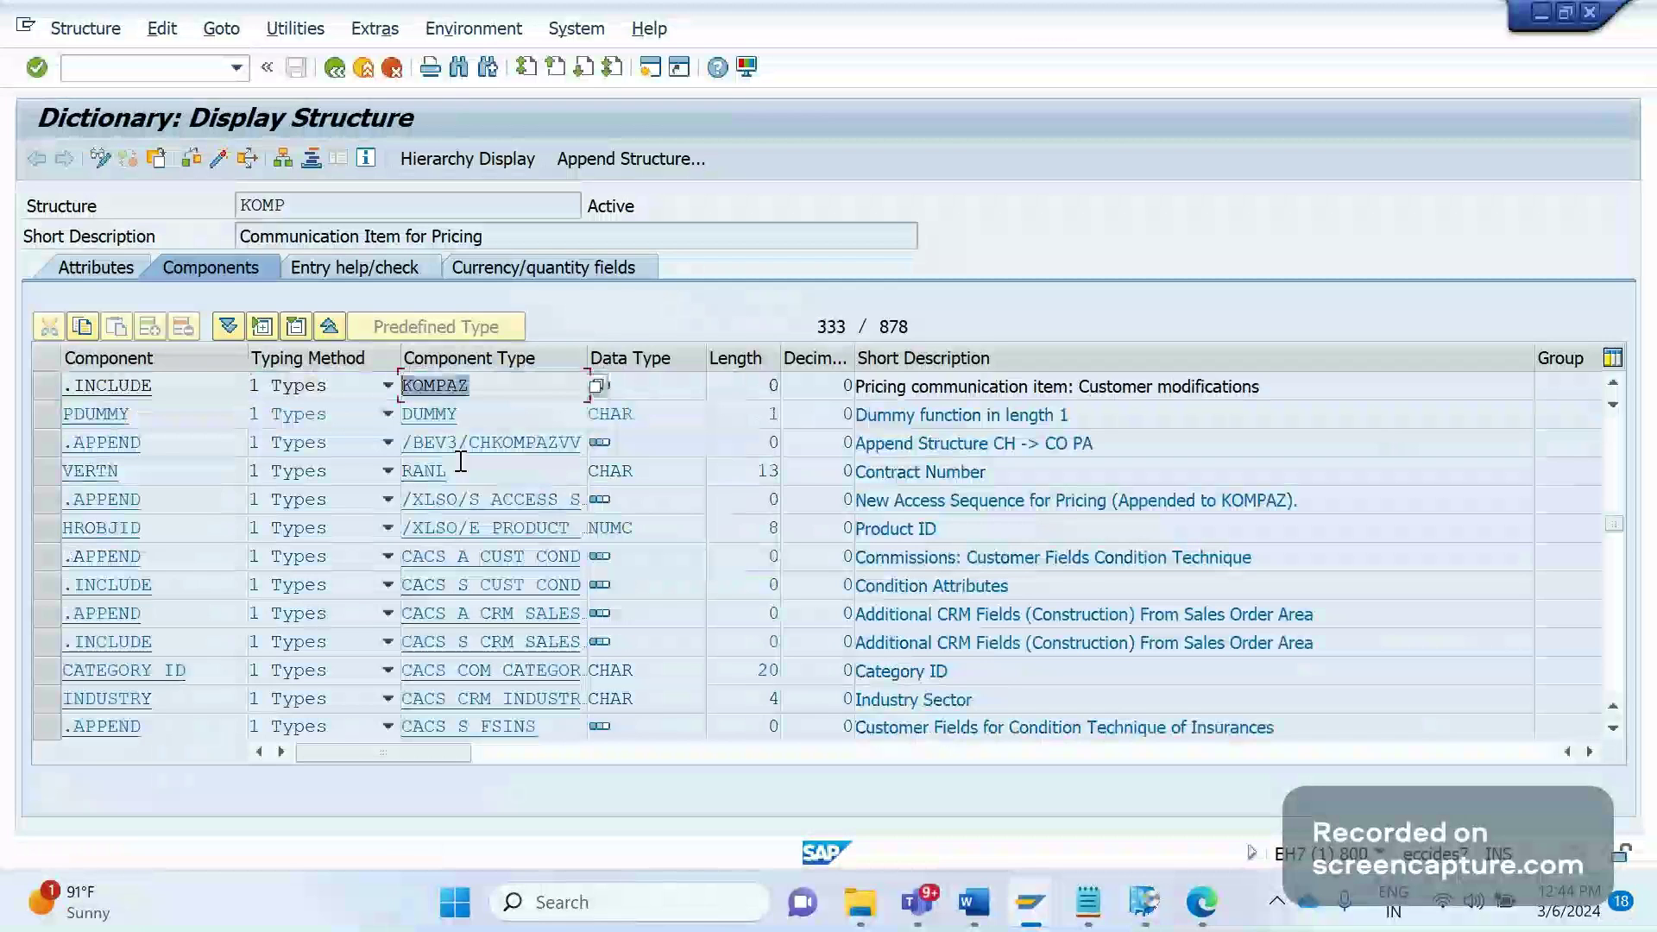
pyautogui.hotkey('ctrl', 'f')
pyautogui.write('KOM')
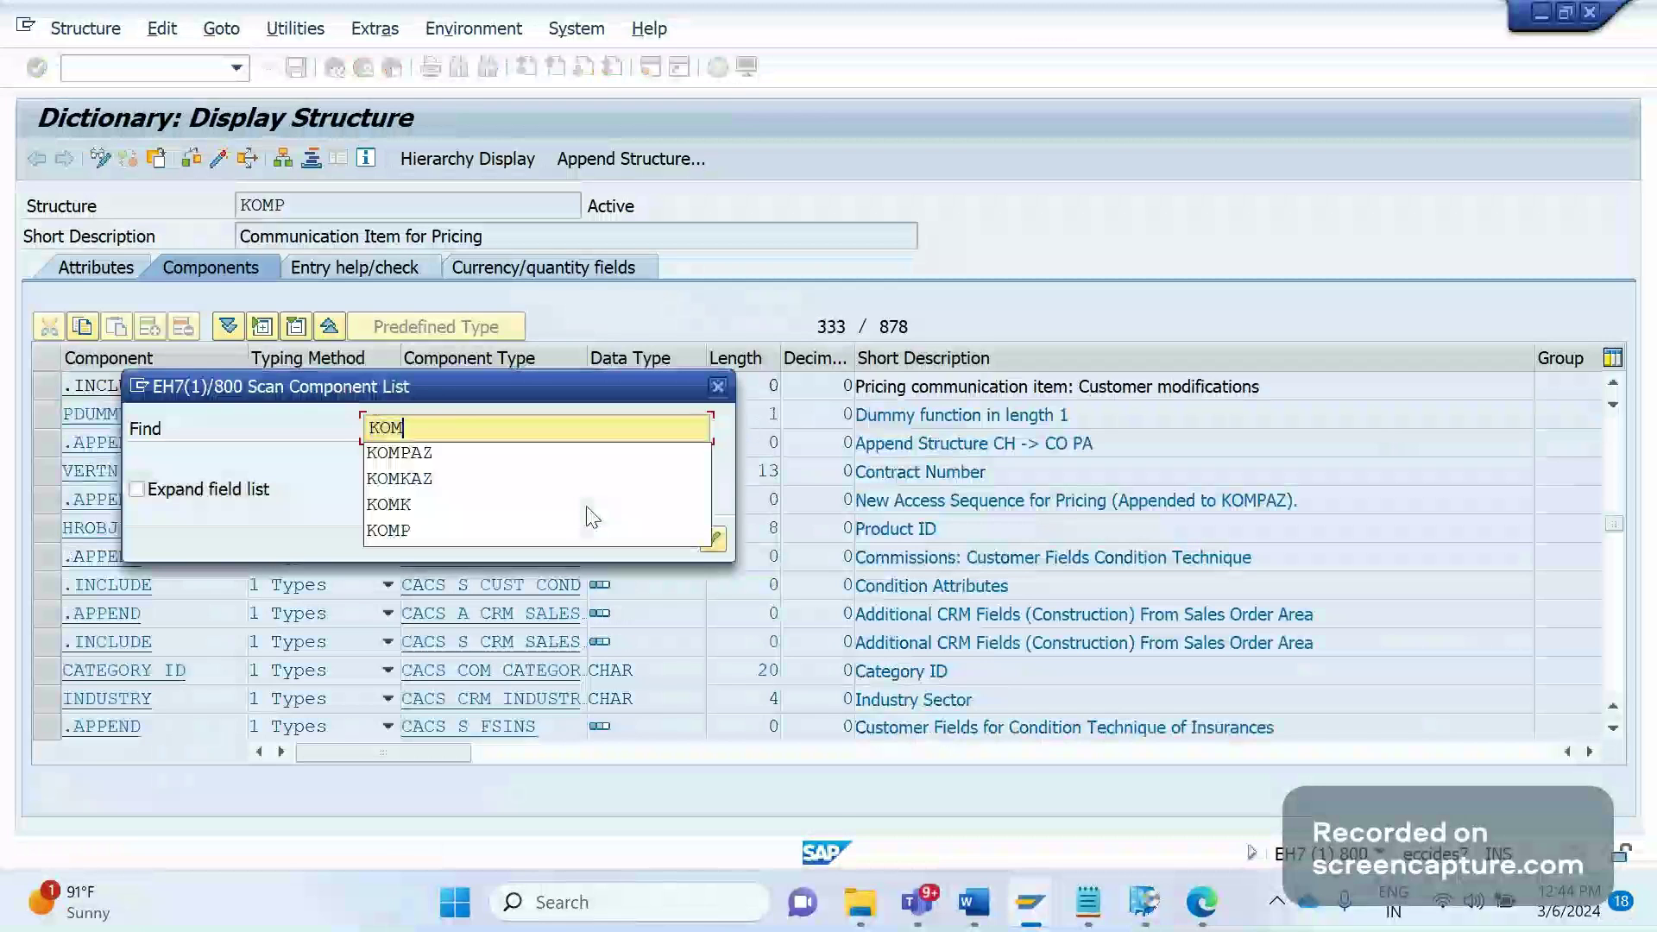
pyautogui.press('Return')
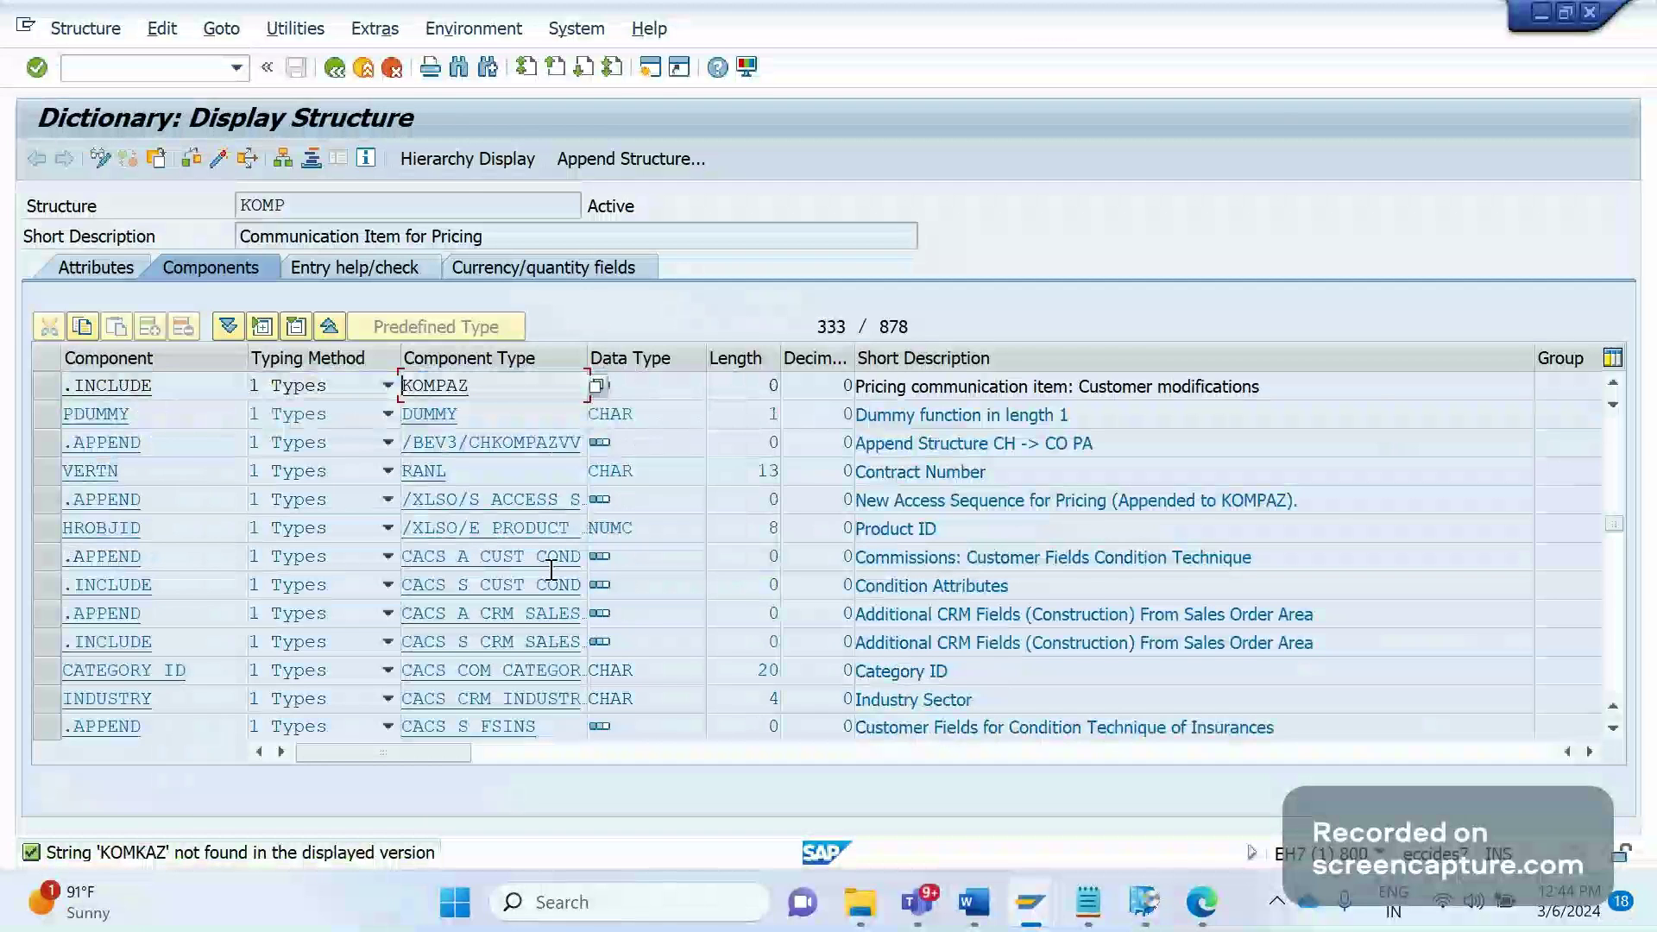
# Switch to Word and review the pricing structure lines and the field VBAP-ZZPORT_GROUP by highlighting them
pyautogui.hotkey('alt', 'Tab')
pyautogui.click(751, 761)
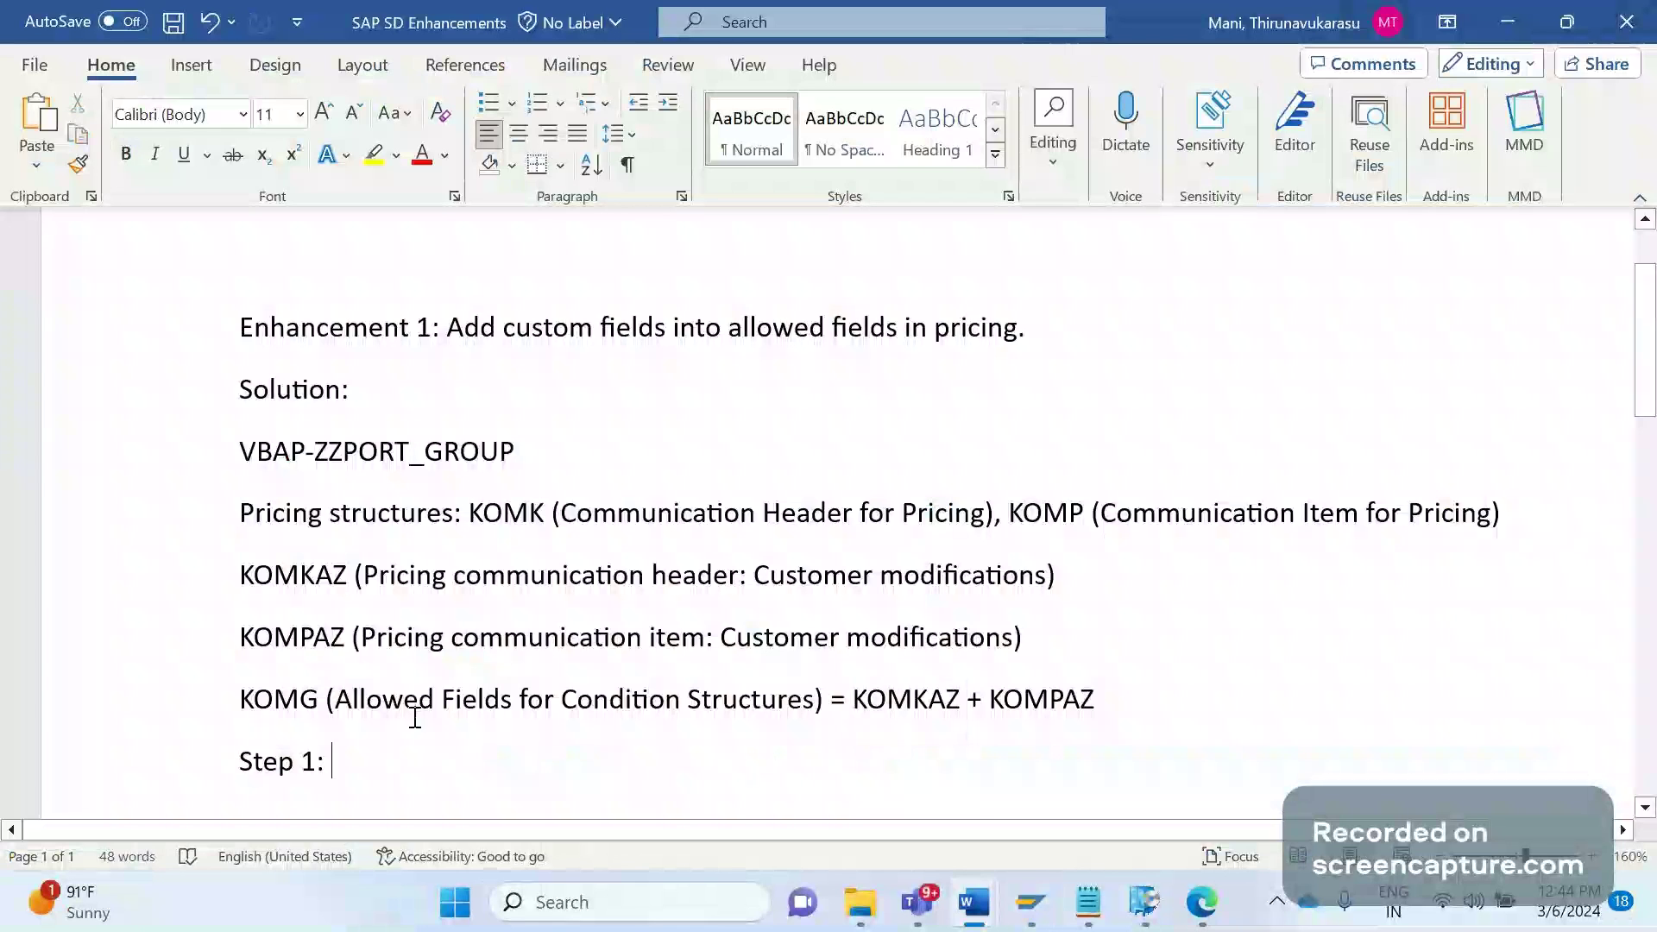
pyautogui.moveTo(1269, 709); pyautogui.dragTo(267, 524)
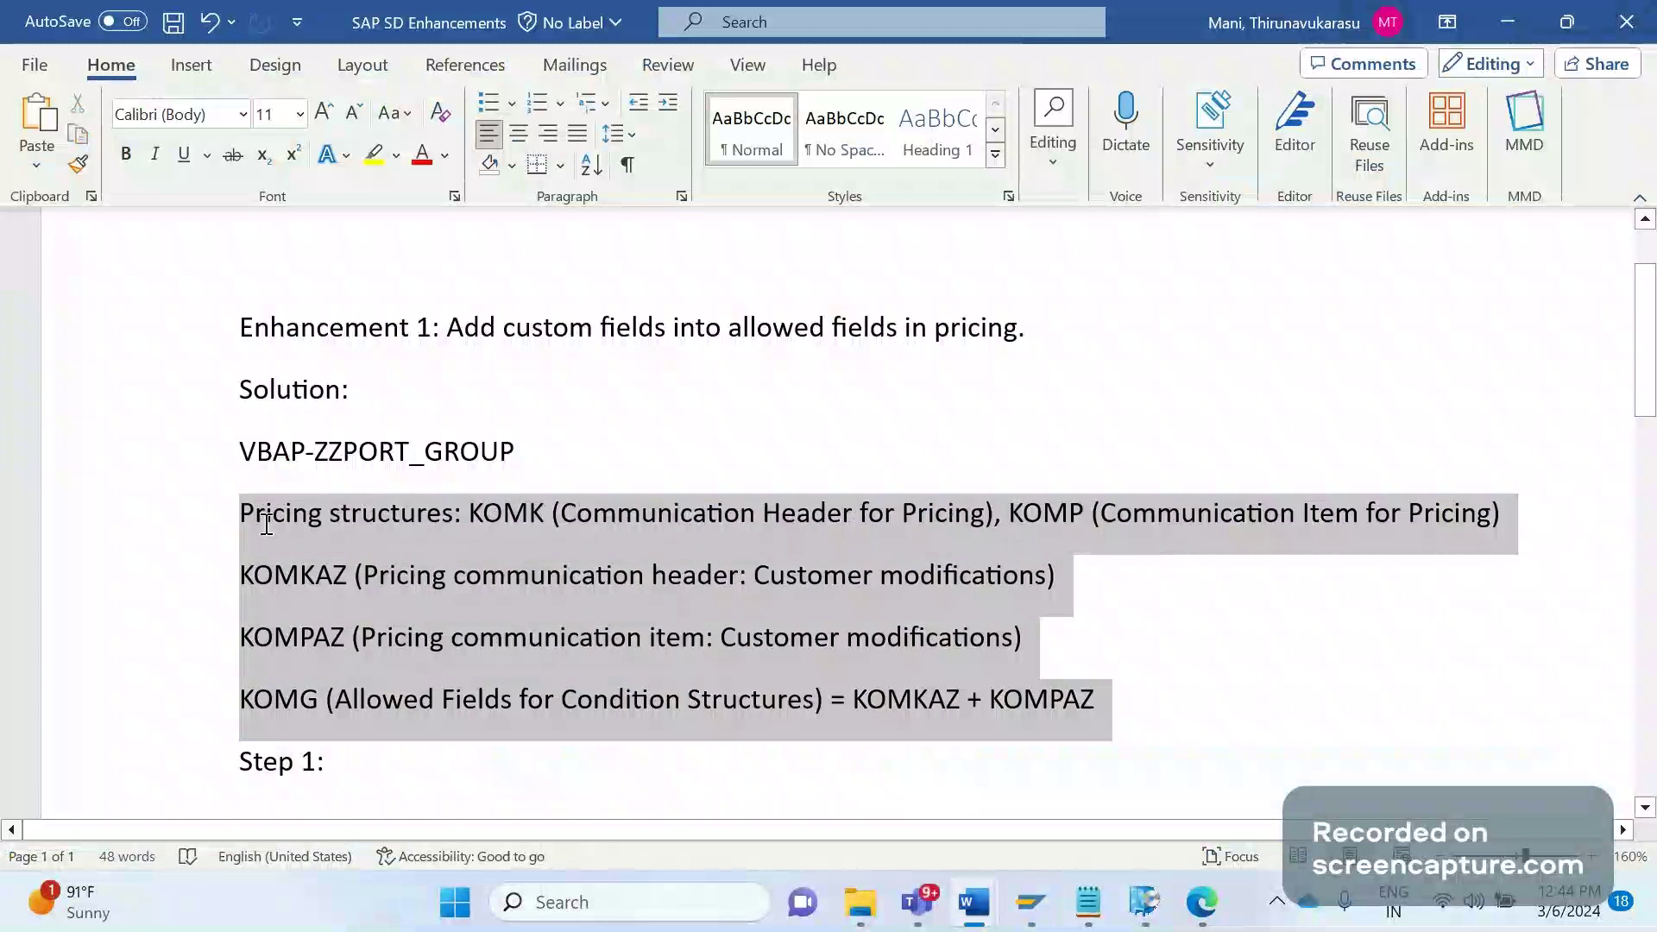
pyautogui.click(527, 699)
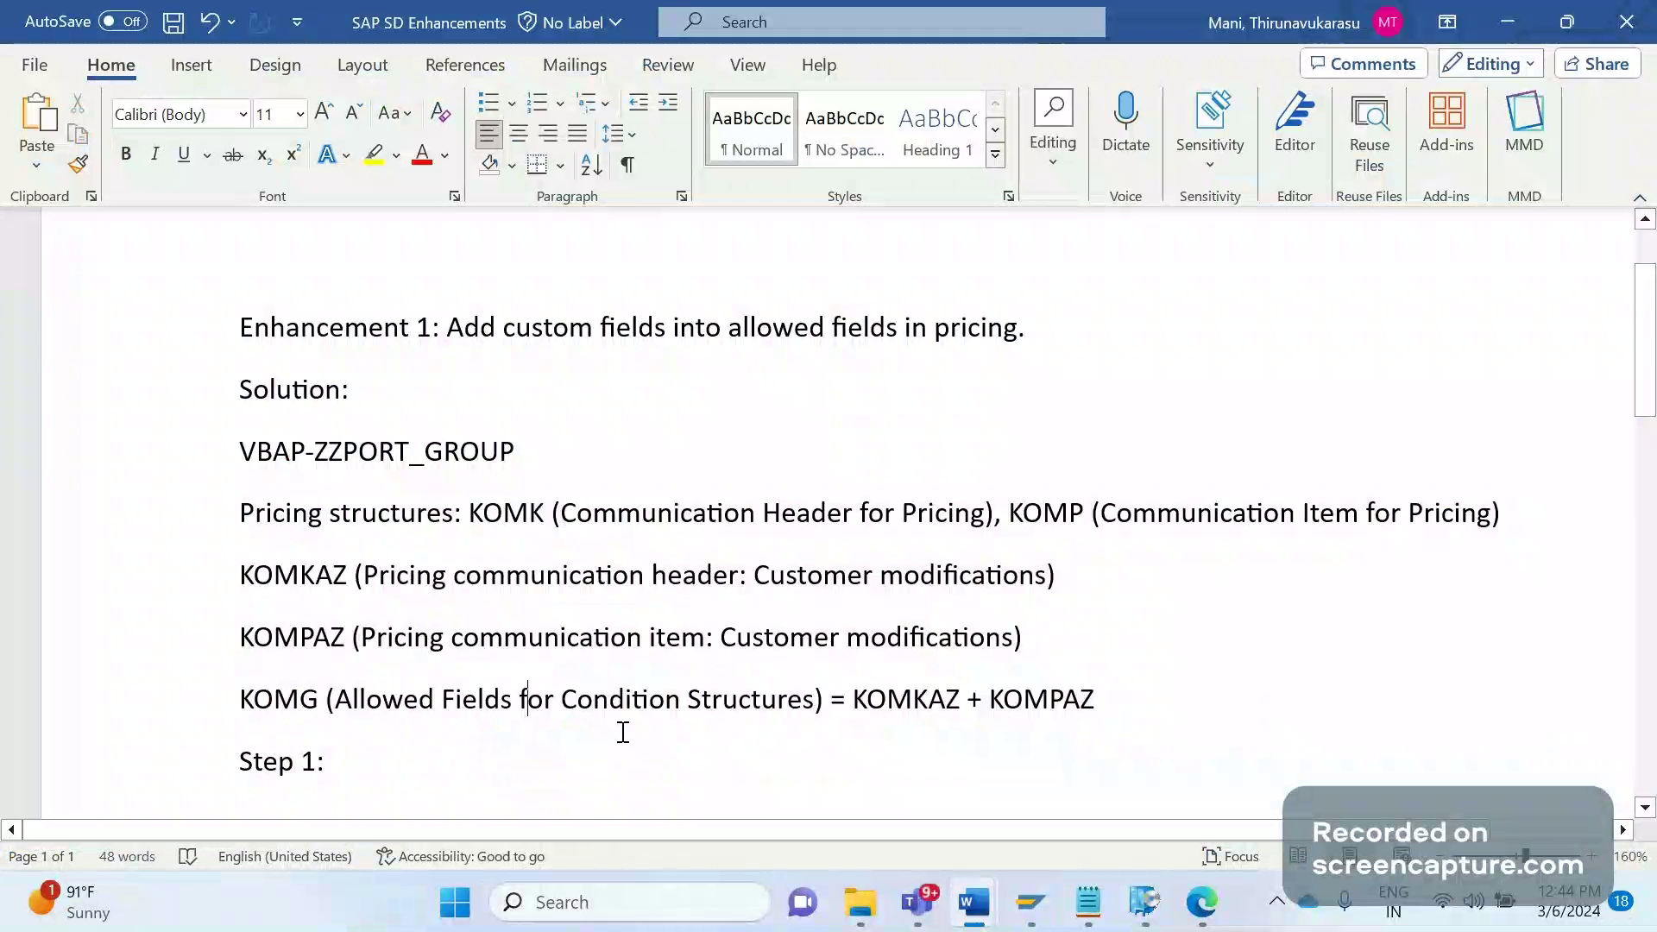
pyautogui.click(556, 744)
pyautogui.moveTo(528, 453); pyautogui.dragTo(365, 461)
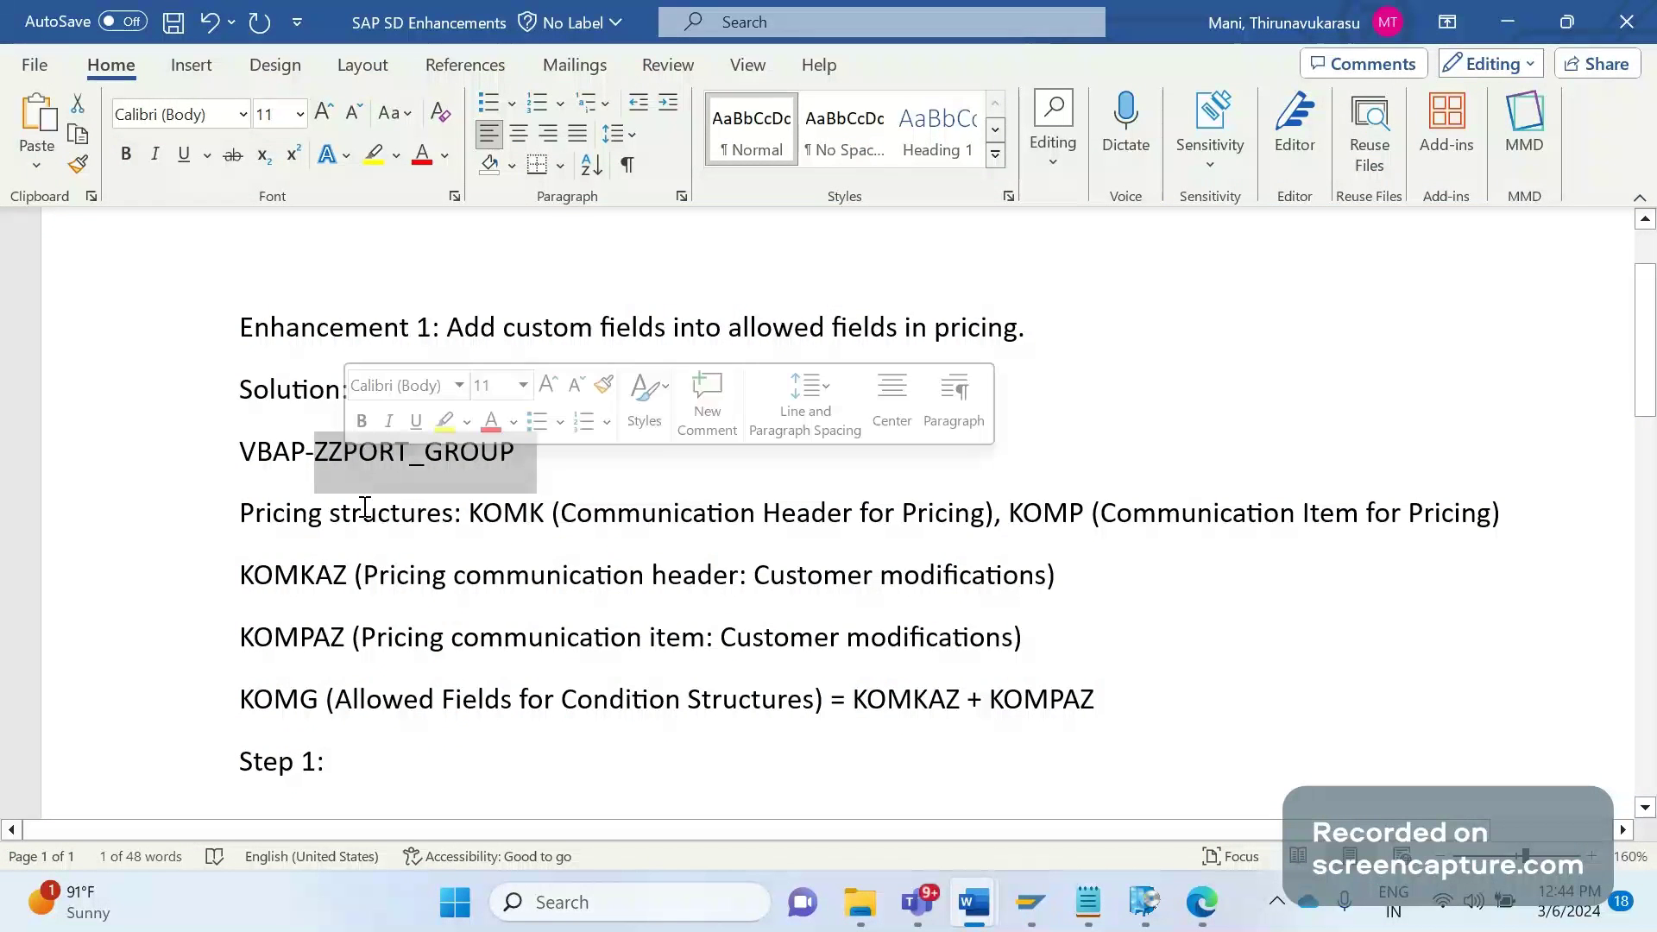
pyautogui.click(236, 463)
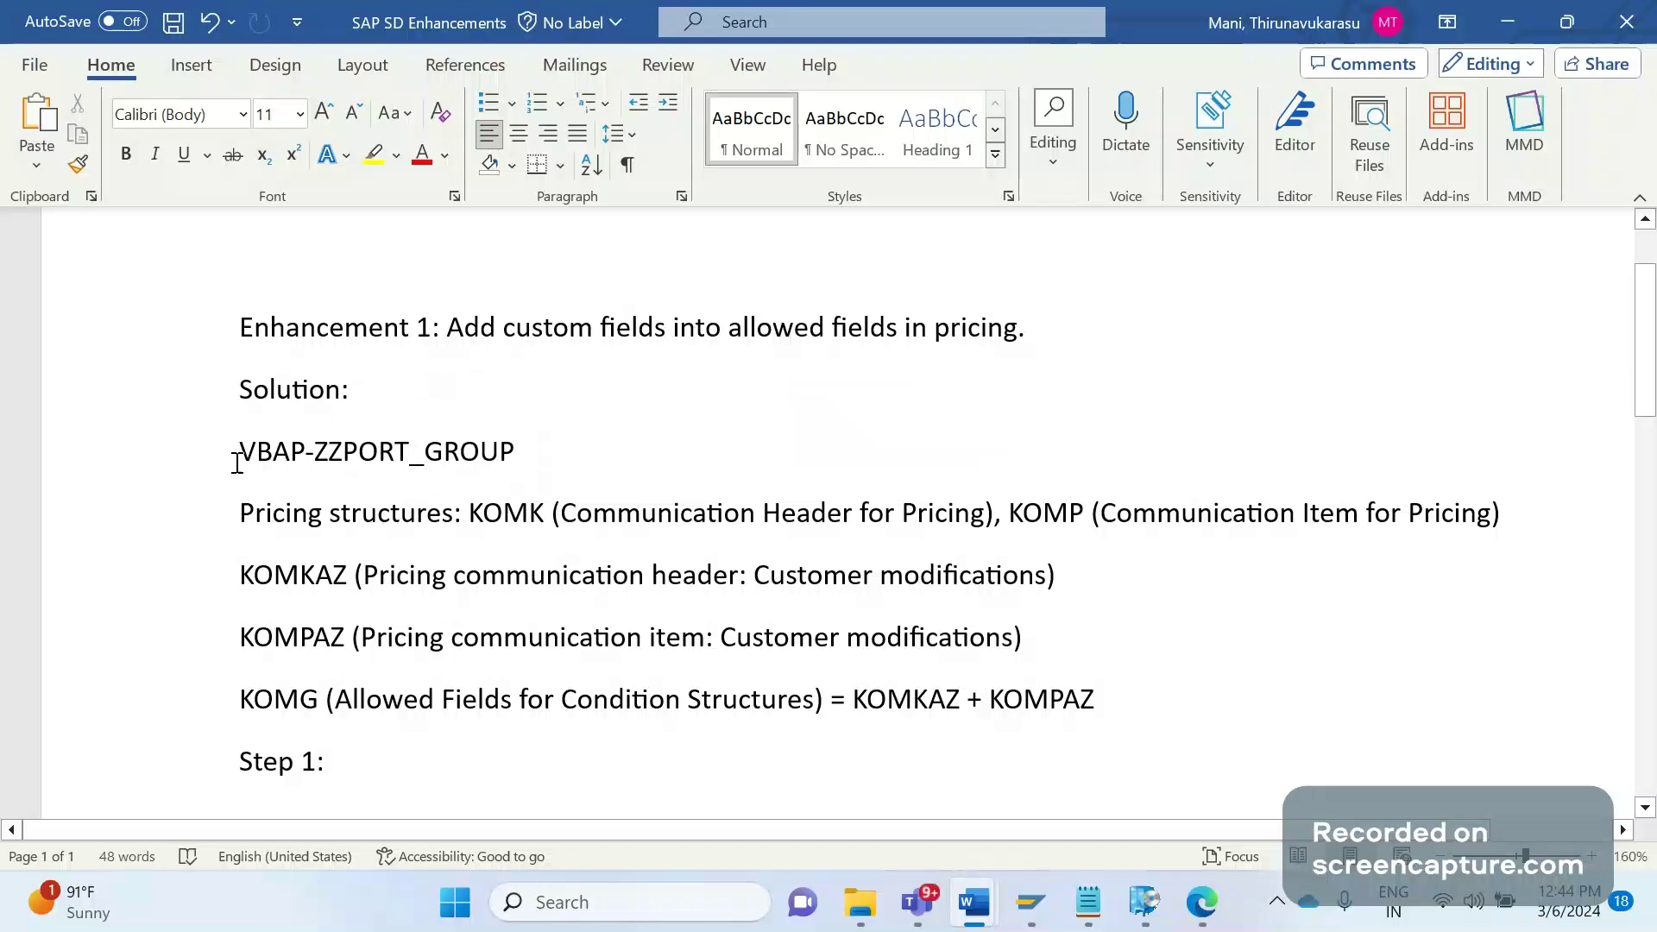
pyautogui.moveTo(245, 451); pyautogui.dragTo(513, 498)
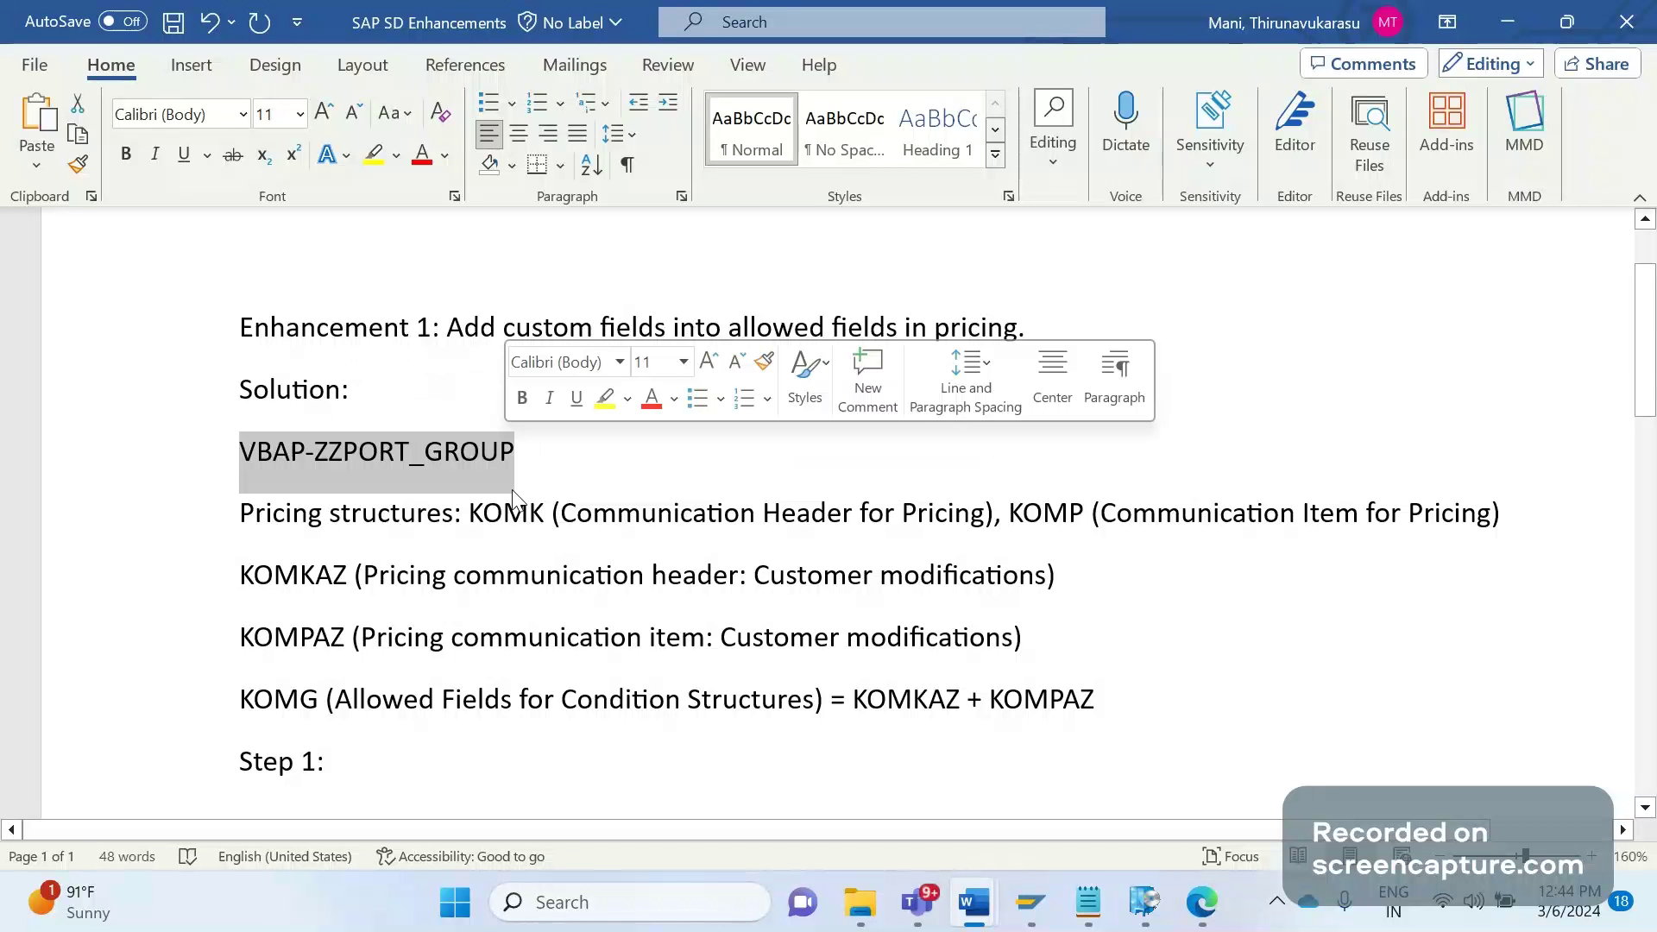
pyautogui.click(385, 463)
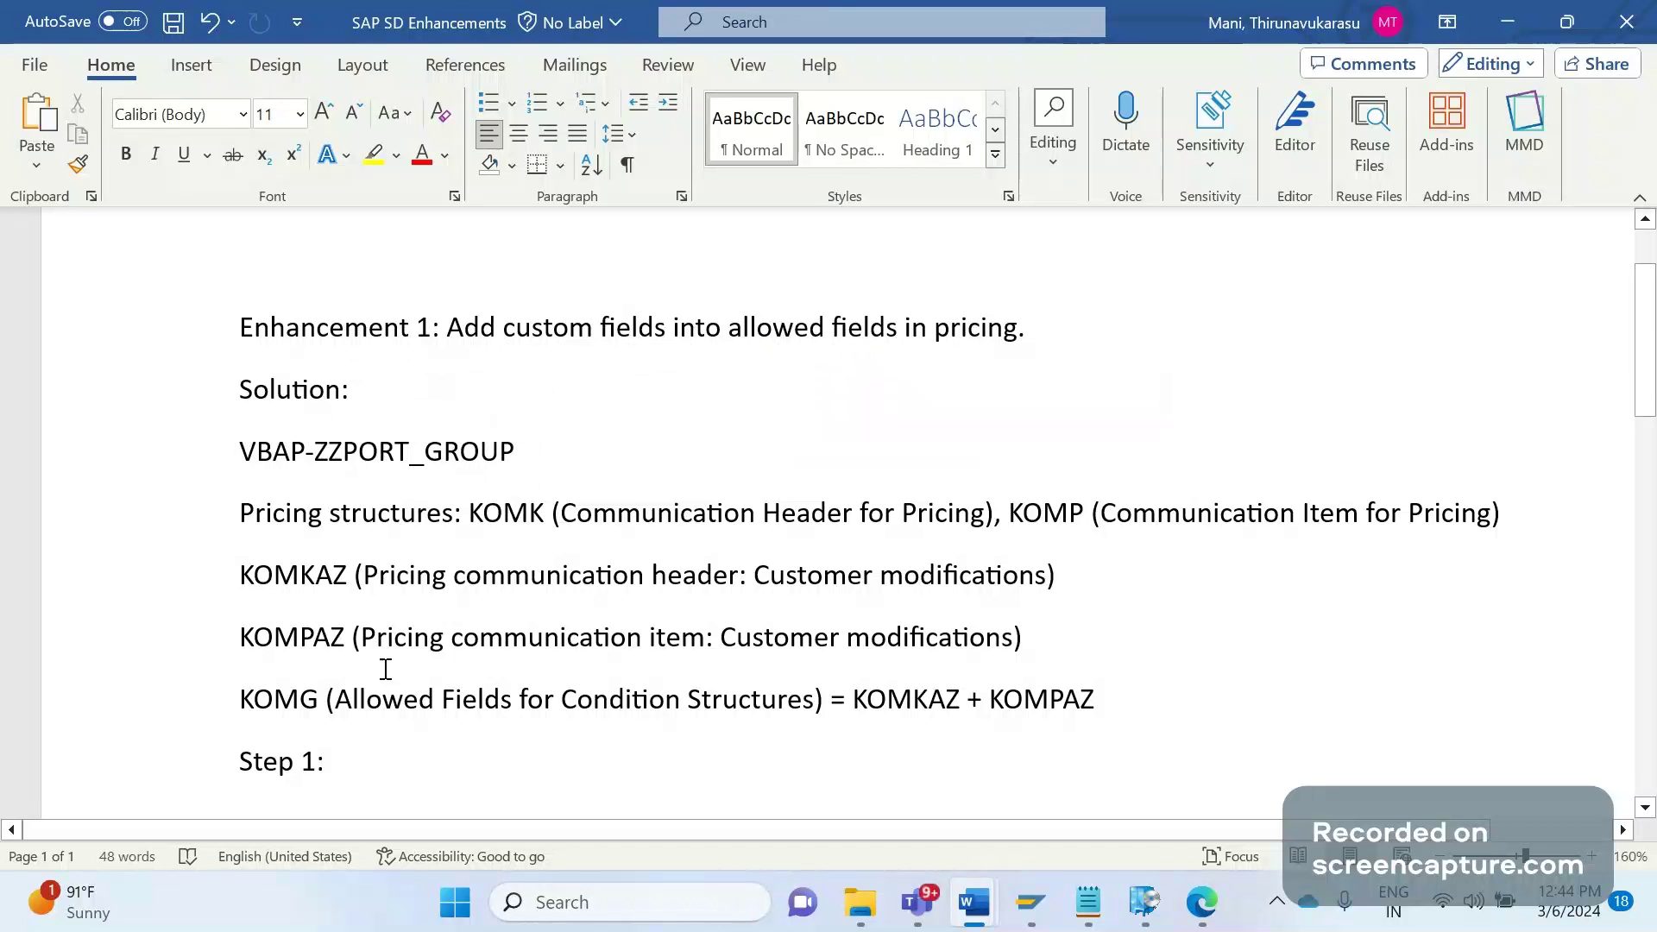
pyautogui.click(404, 698)
# Complete the Step 1 line with the text "Add the field ZZPORT_GROUP into KOMPAZ"
pyautogui.click(397, 764)
pyautogui.write('Add the fie')
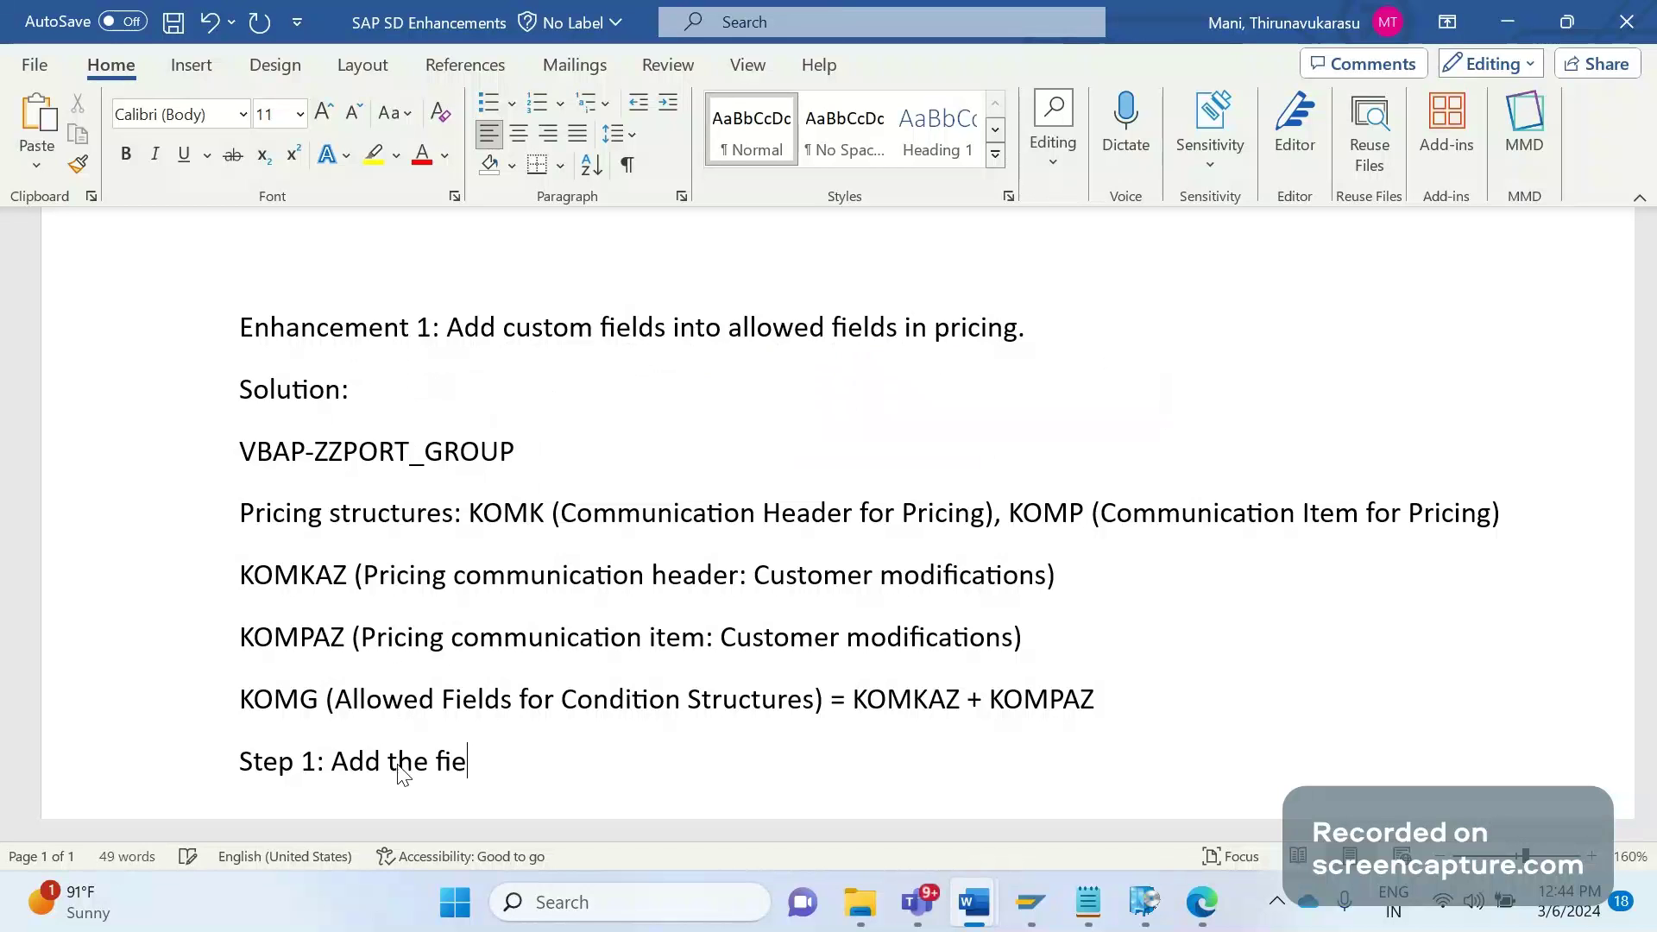
pyautogui.write('ld ZZPORT')
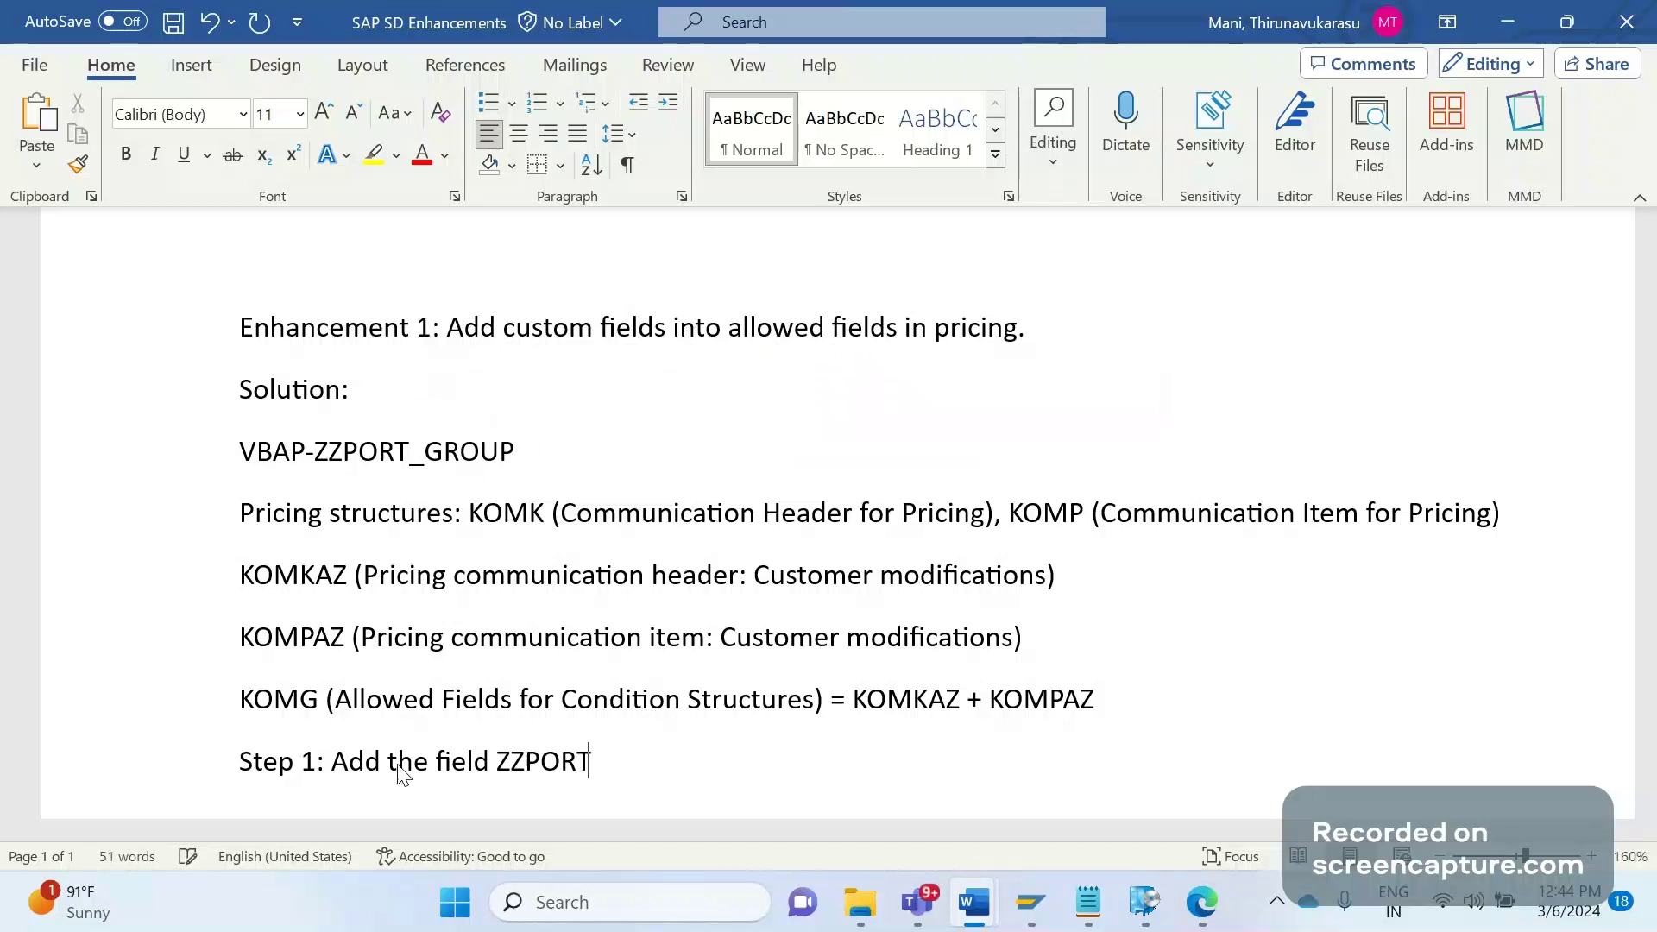
pyautogui.write('_GROUP')
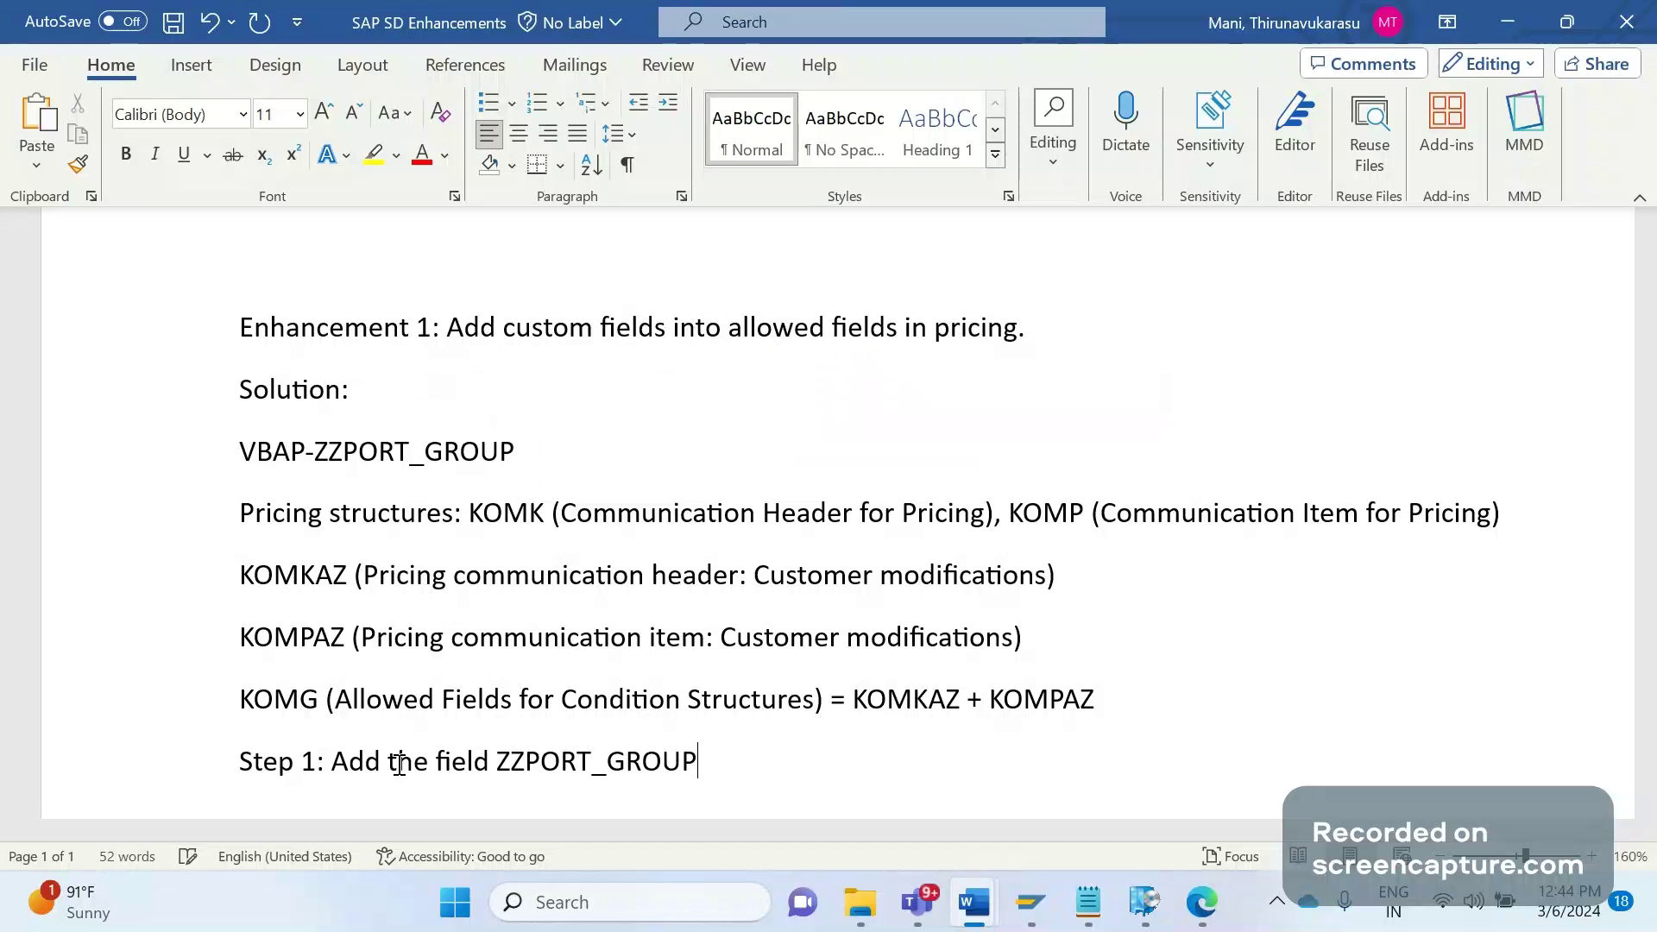
pyautogui.write(' into KOM')
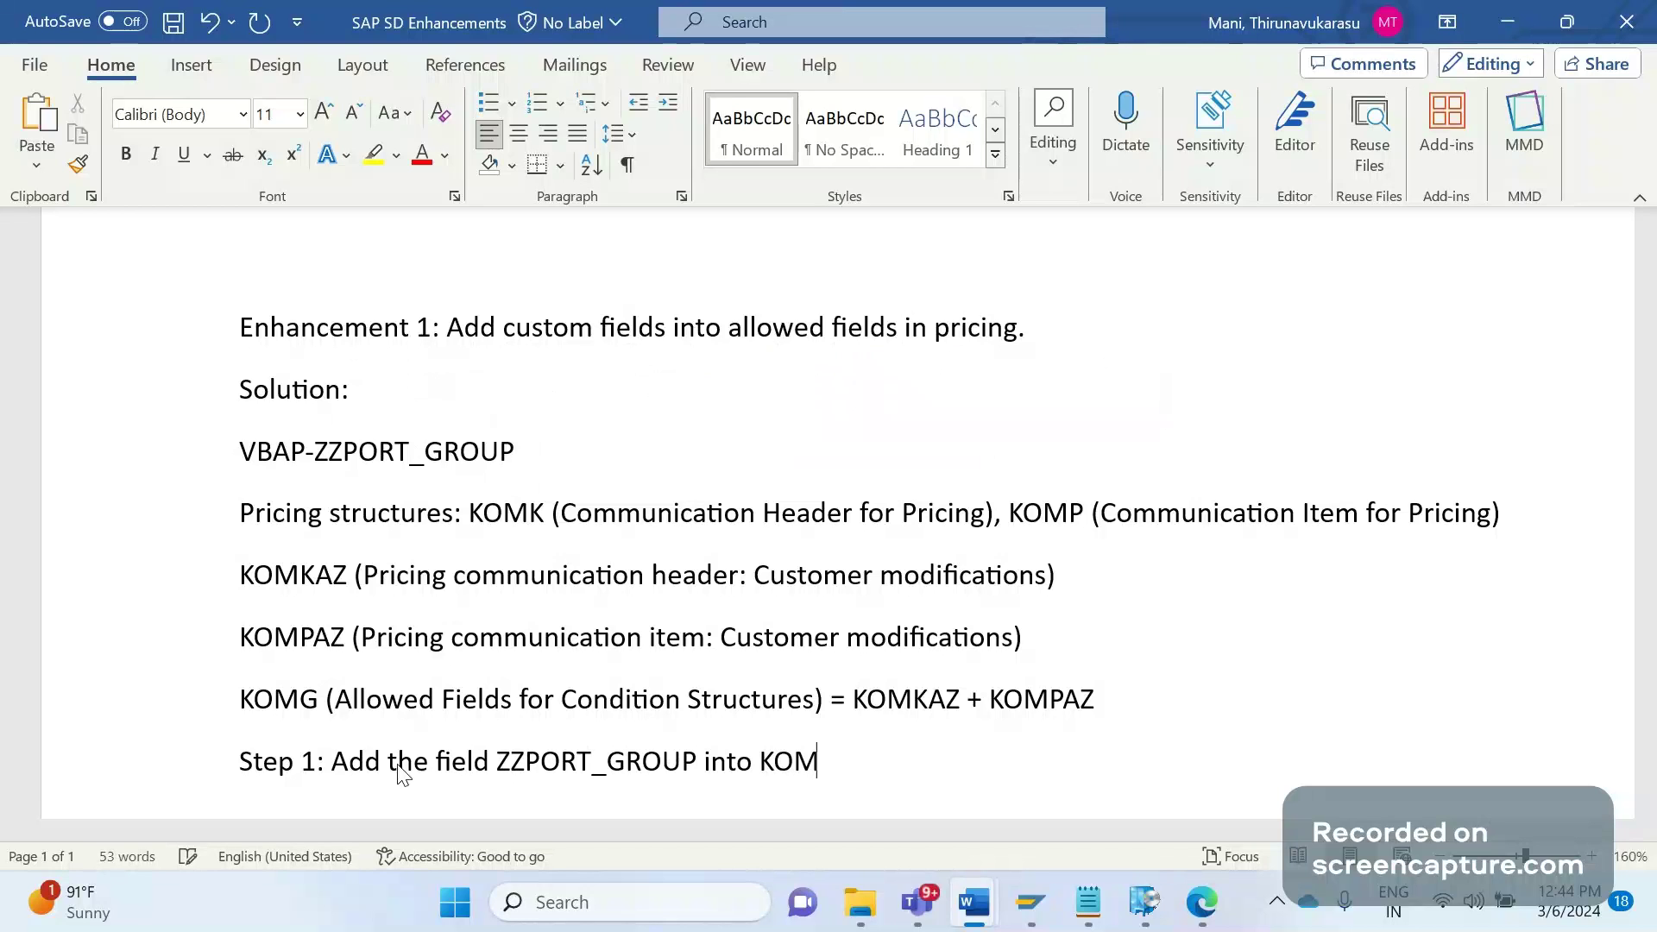
pyautogui.write('PAZ')
pyautogui.hotkey('alt', 'Tab')
pyautogui.hotkey('alt', 'Tab')
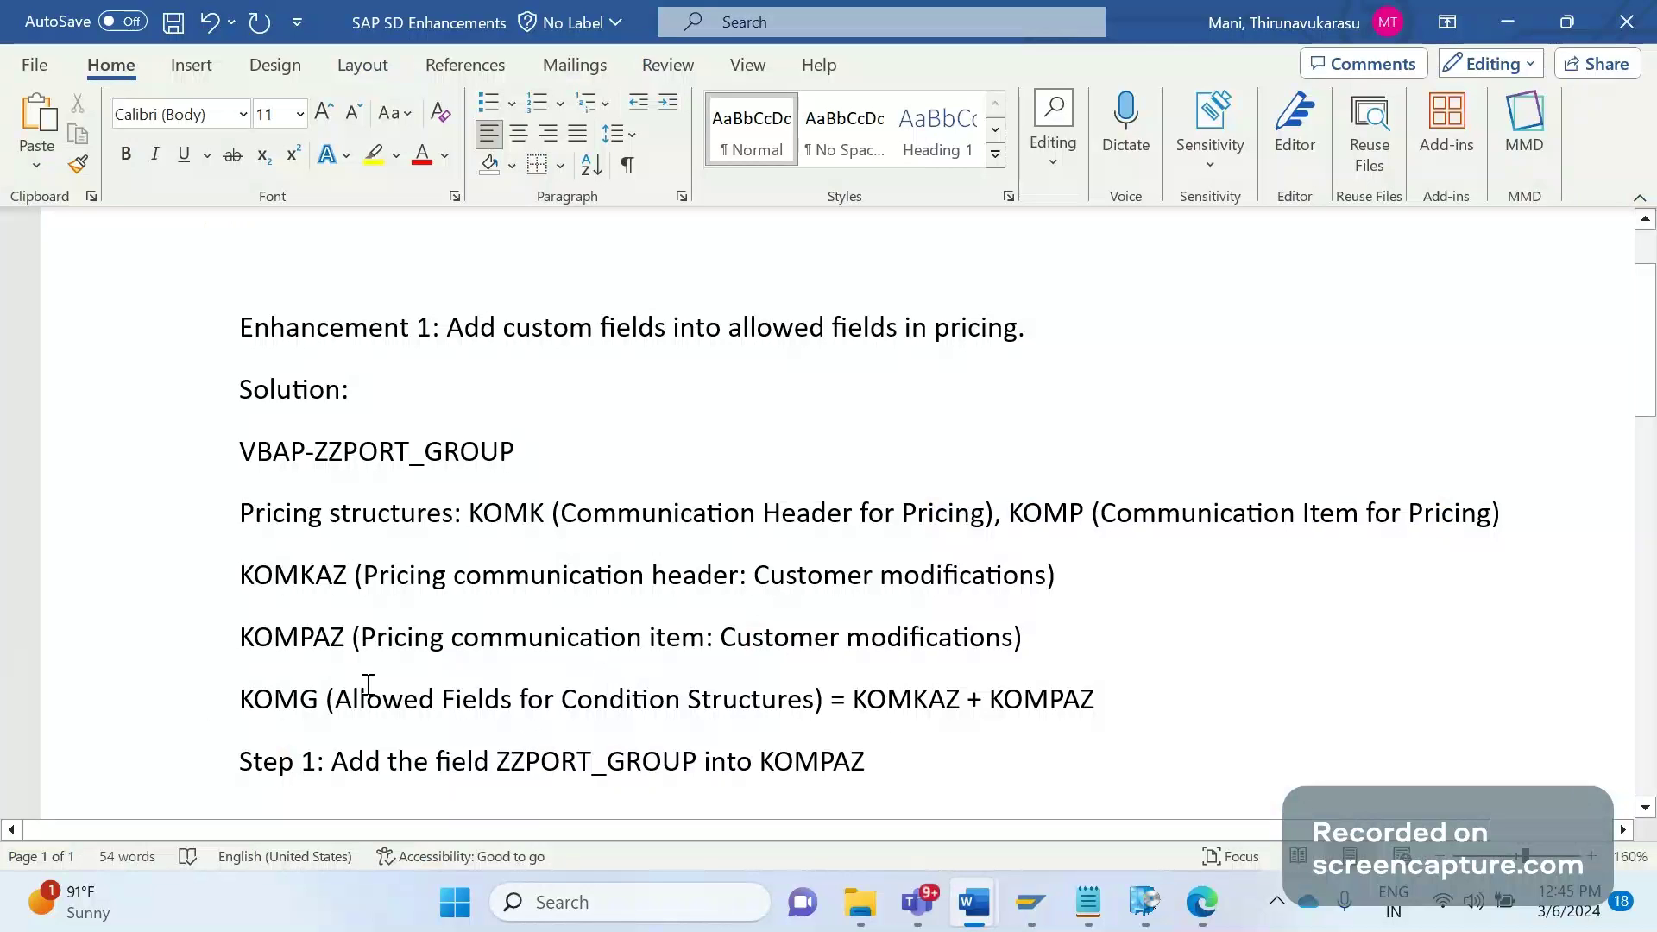
# Switch to SAP, return to the ABAP Dictionary's initial screen and display the structure KOMPAZ
pyautogui.hotkey('alt', 'Tab')
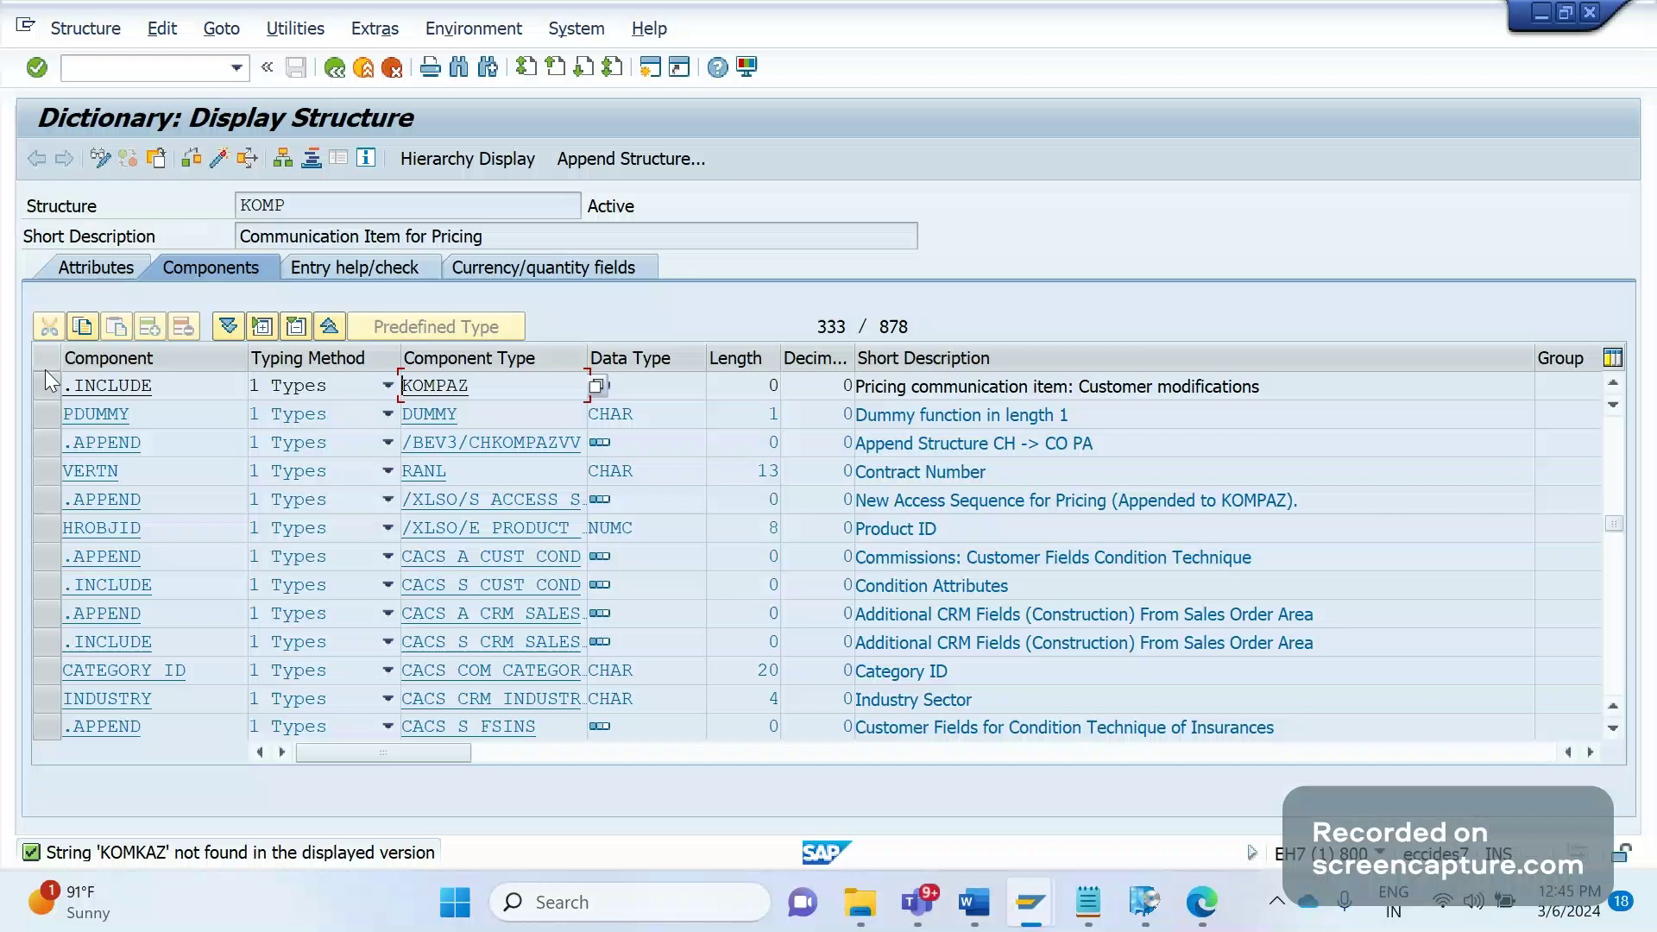
pyautogui.click(336, 69)
pyautogui.press('BackSpace')
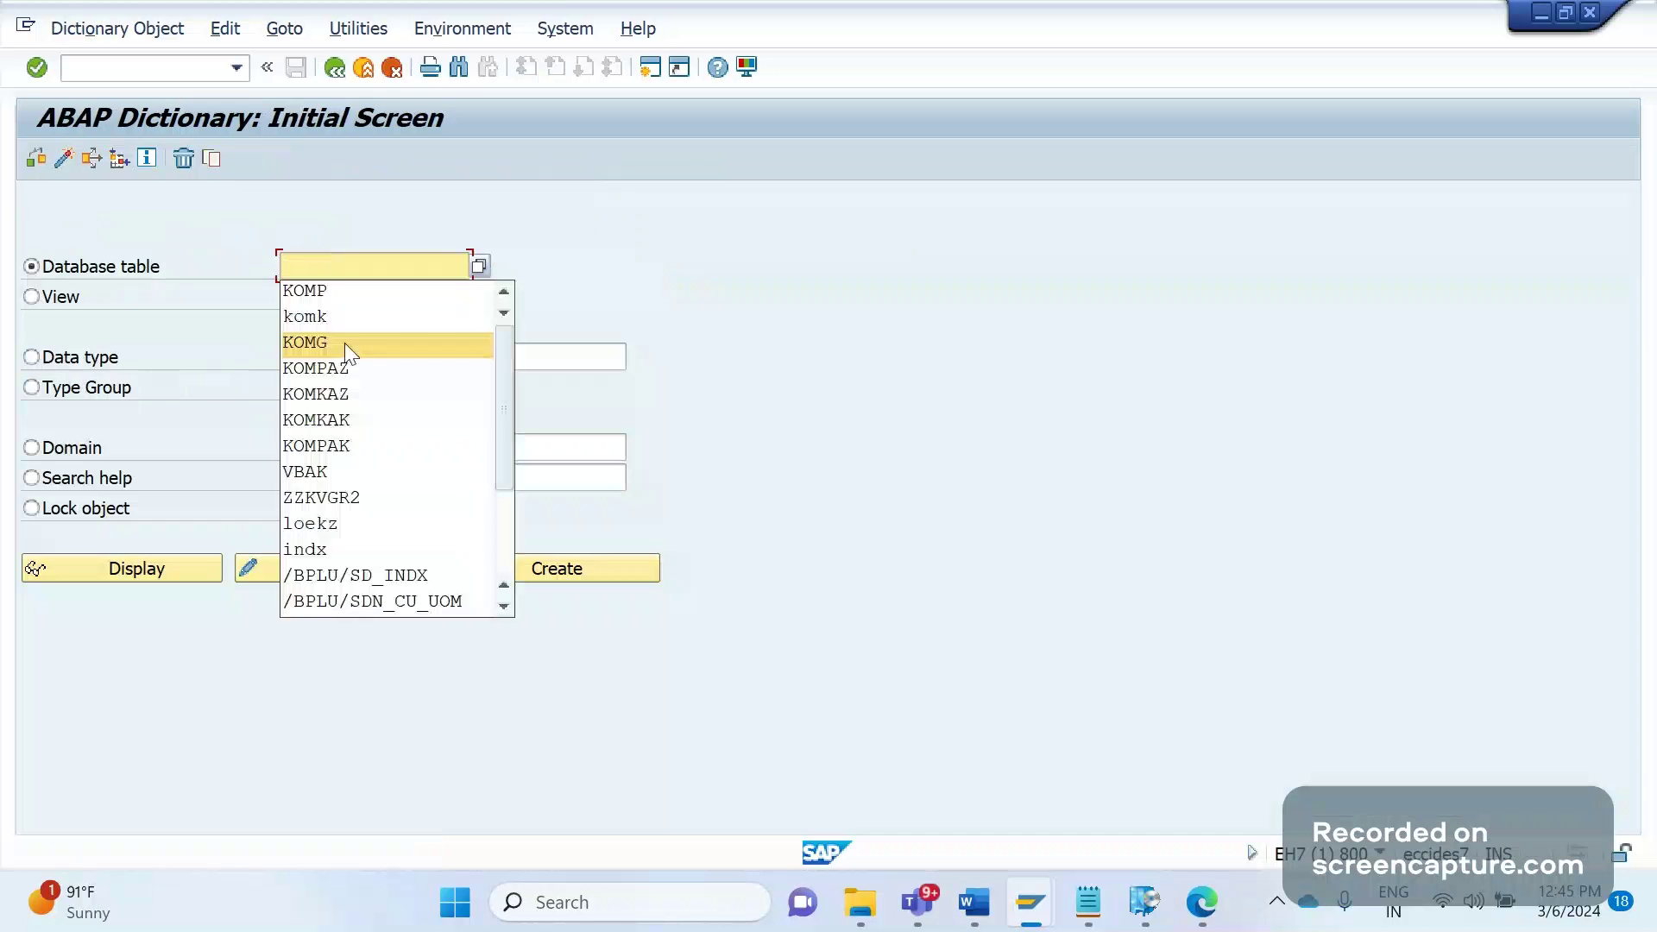
pyautogui.click(345, 344)
pyautogui.press('Return')
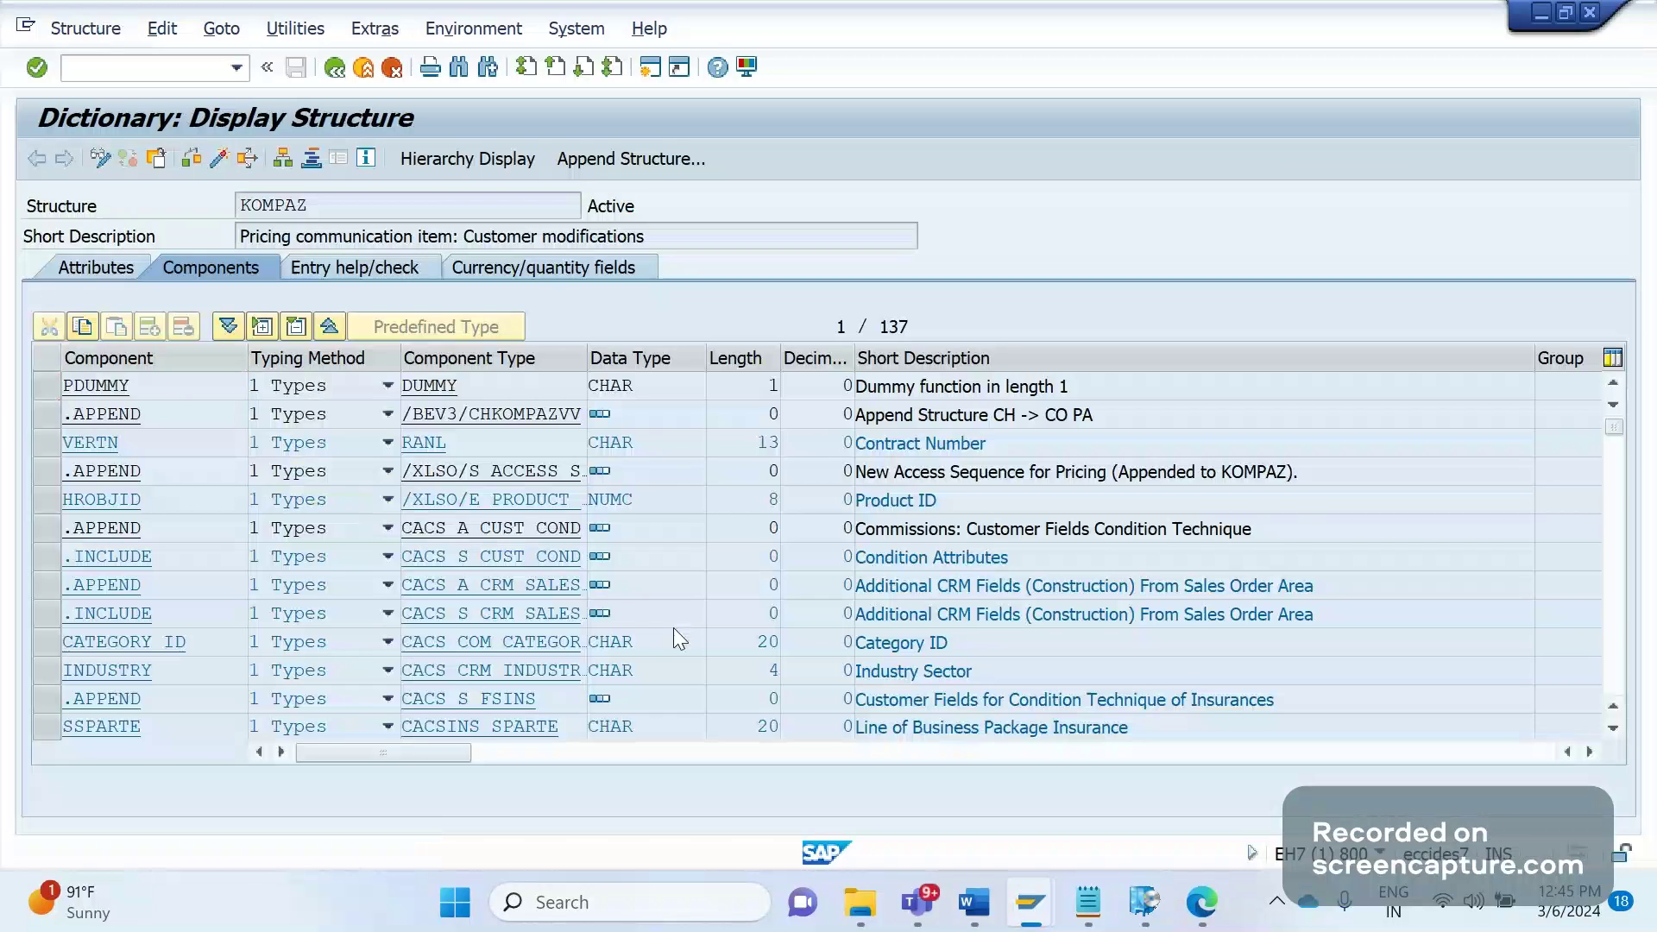
# Examine the custom ZZ fields of the append structure YCACS_S_TELCO within KOMPAZ, and return to the KOMPAZ component list
pyautogui.press('pagedown')
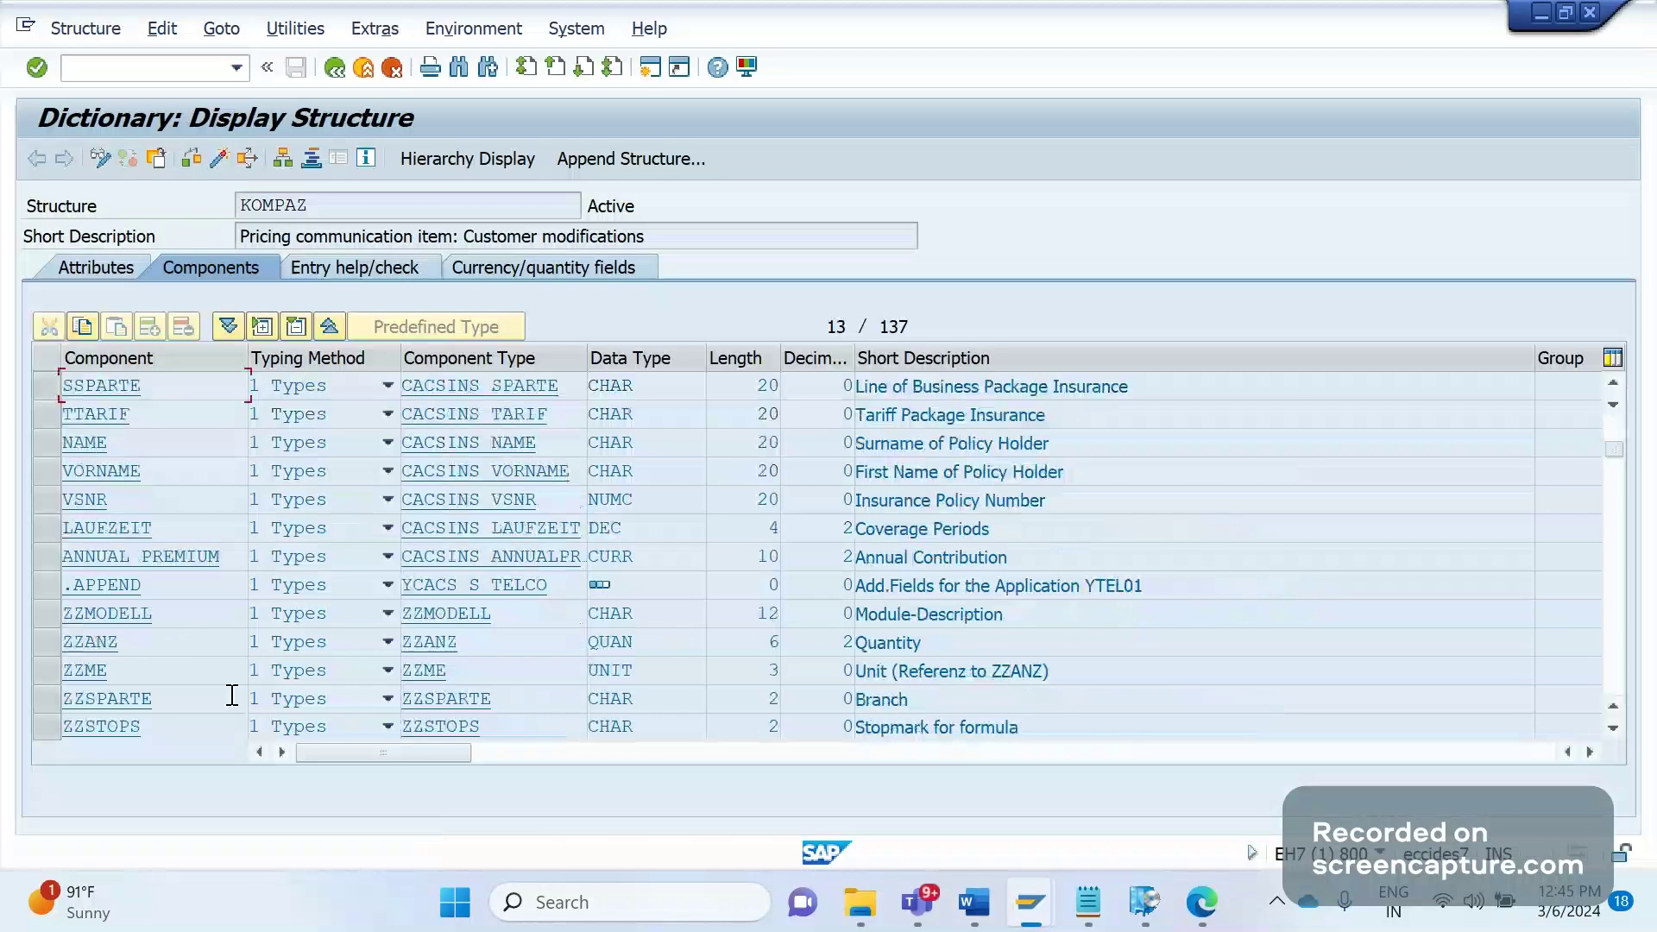
pyautogui.moveTo(143, 584); pyautogui.dragTo(4, 584)
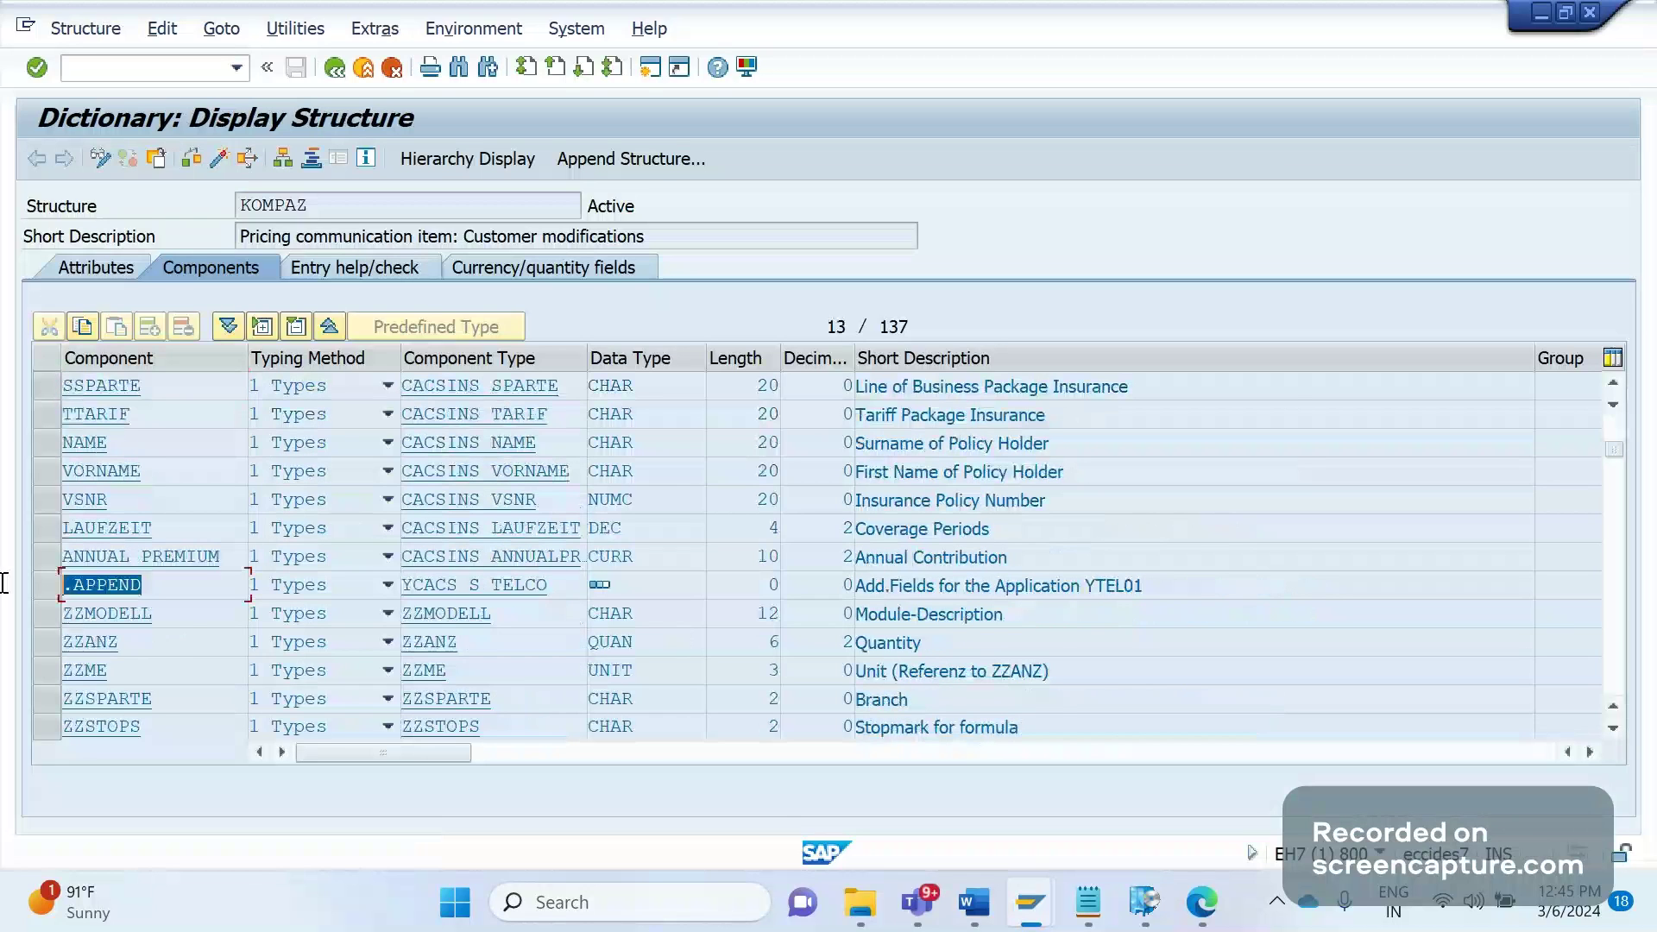
pyautogui.doubleClick(511, 587)
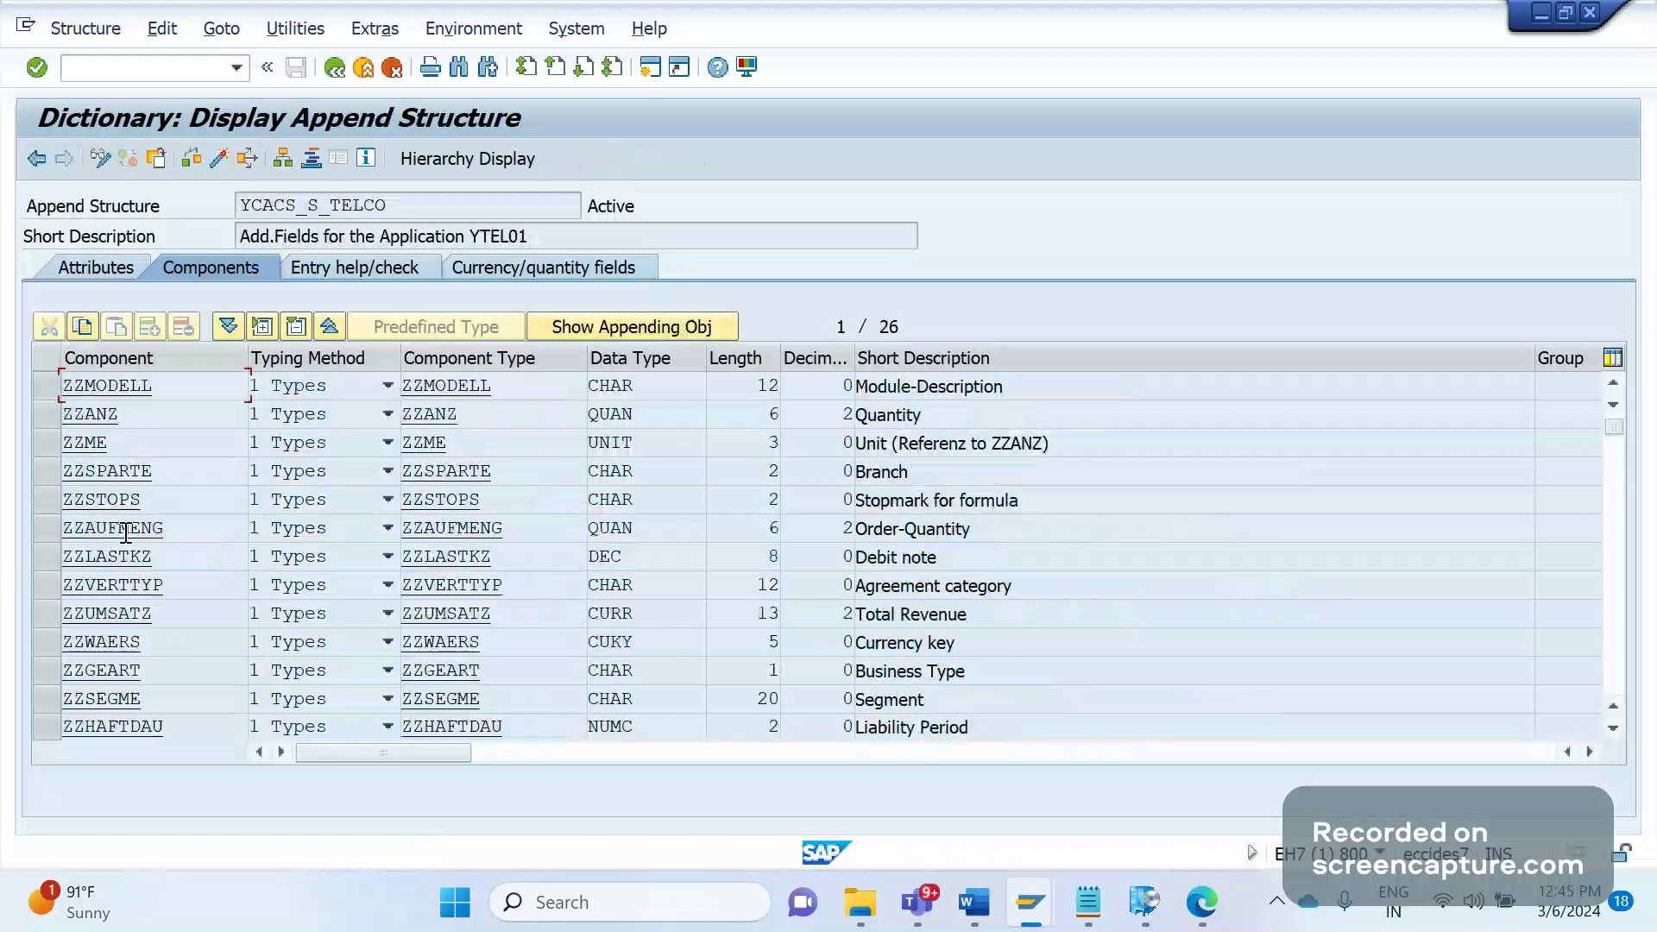
pyautogui.moveTo(155, 386); pyautogui.dragTo(38, 378)
pyautogui.moveTo(156, 414); pyautogui.dragTo(5, 429)
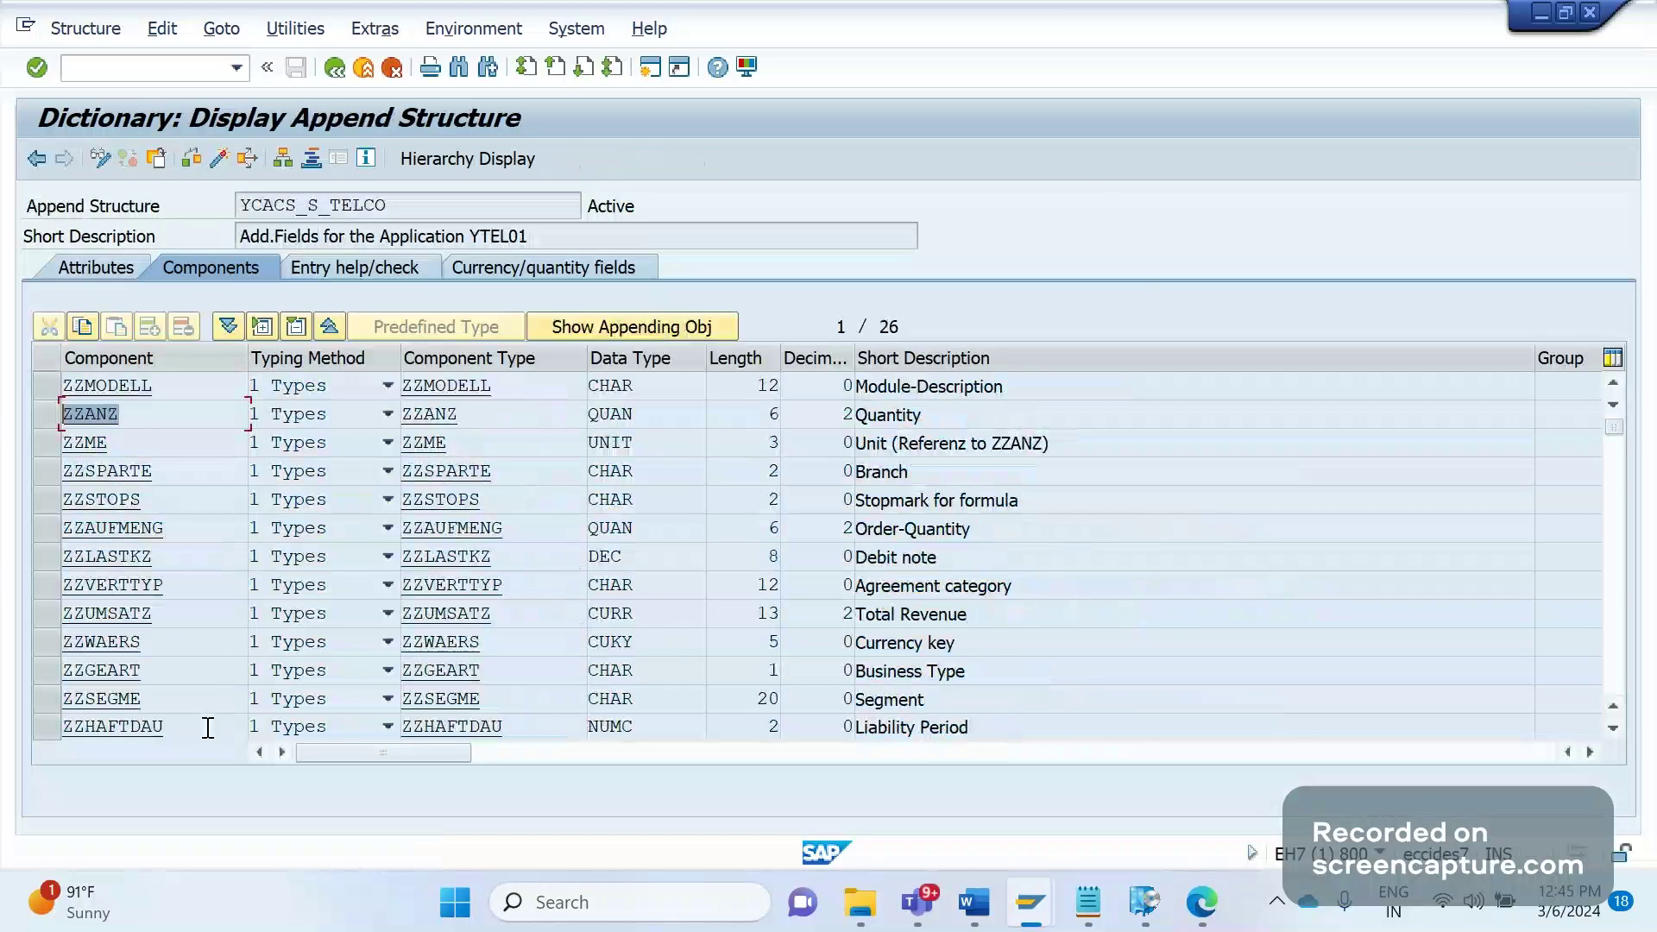
pyautogui.click(175, 654)
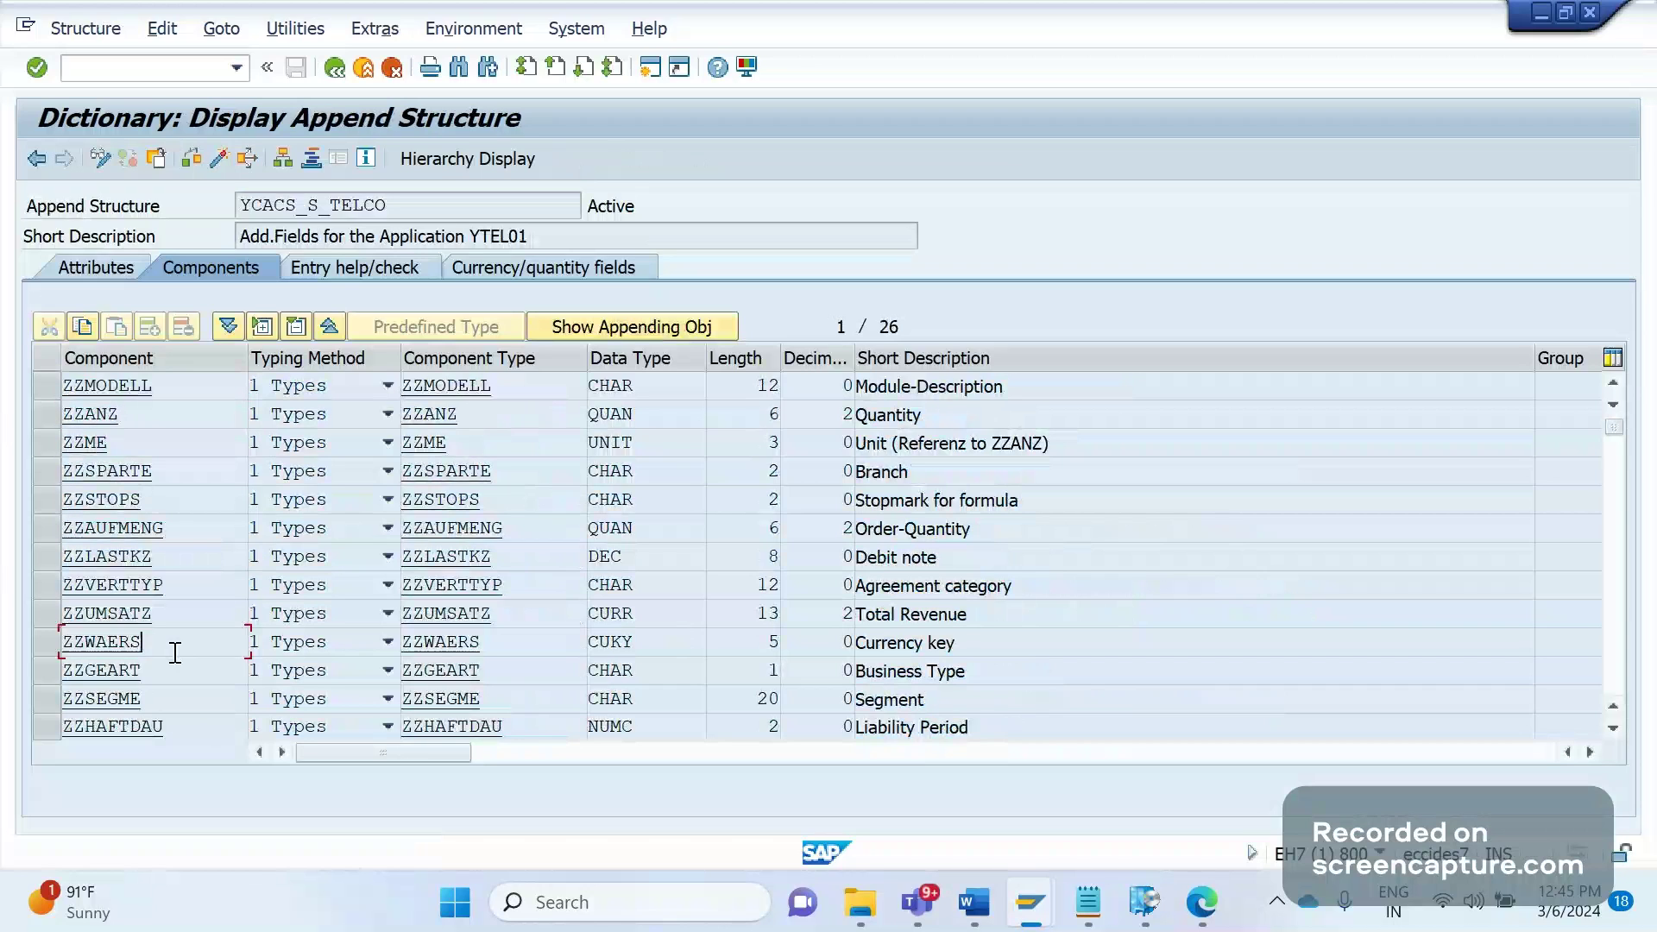
pyautogui.click(349, 68)
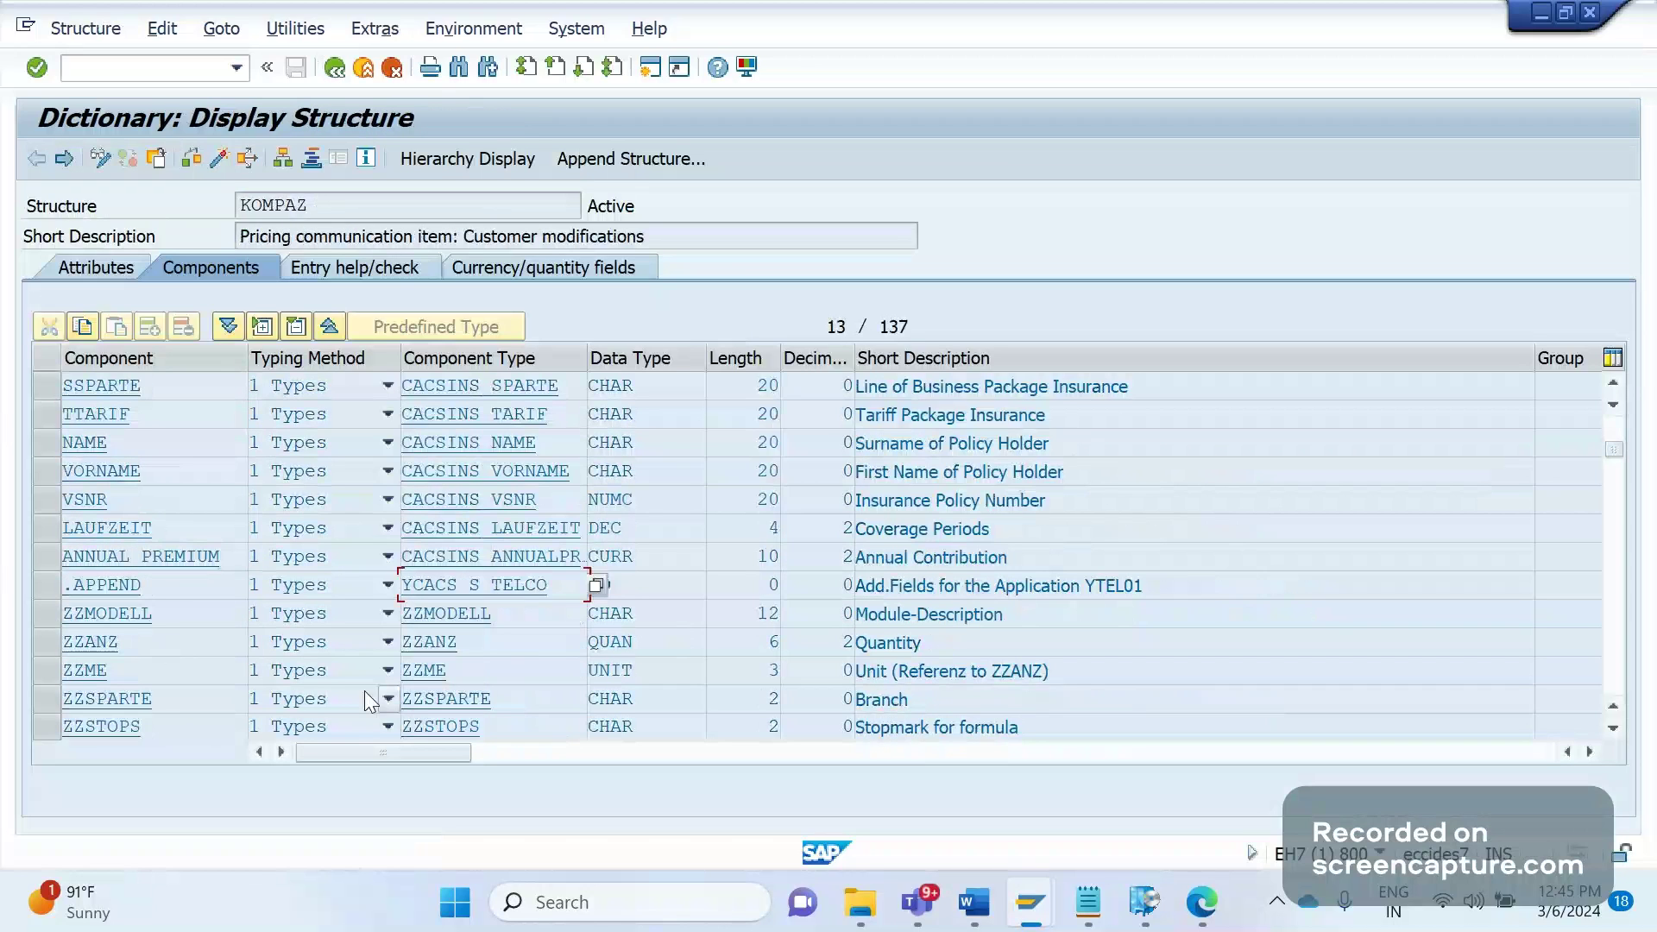
pyautogui.doubleClick(544, 594)
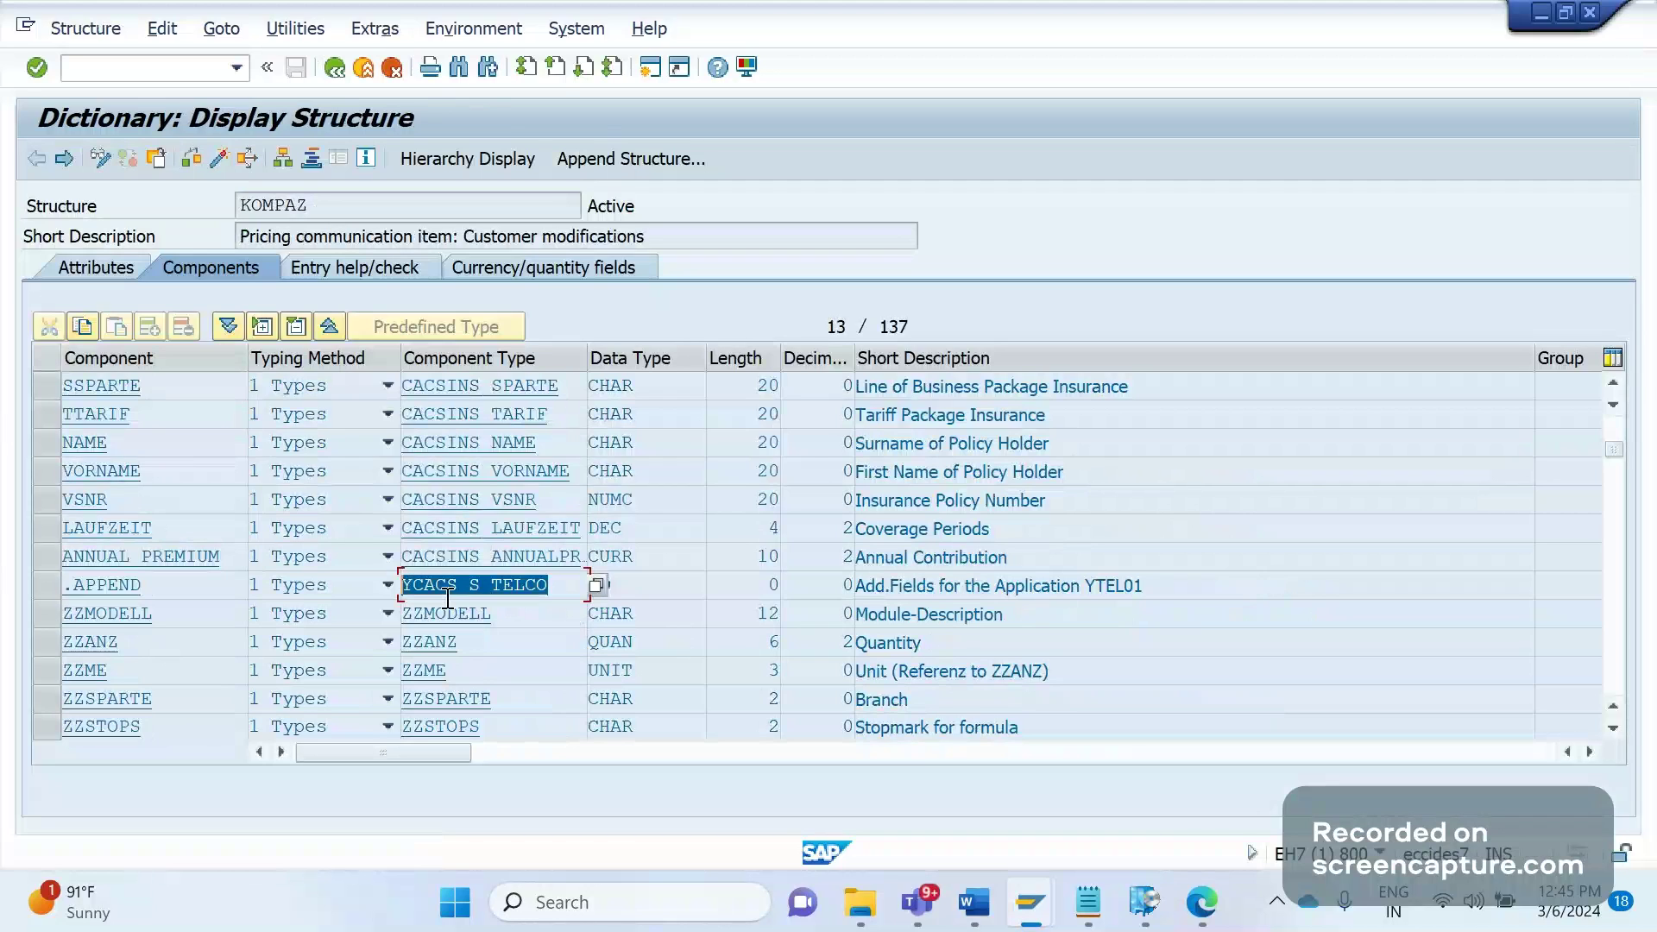
pyautogui.click(259, 263)
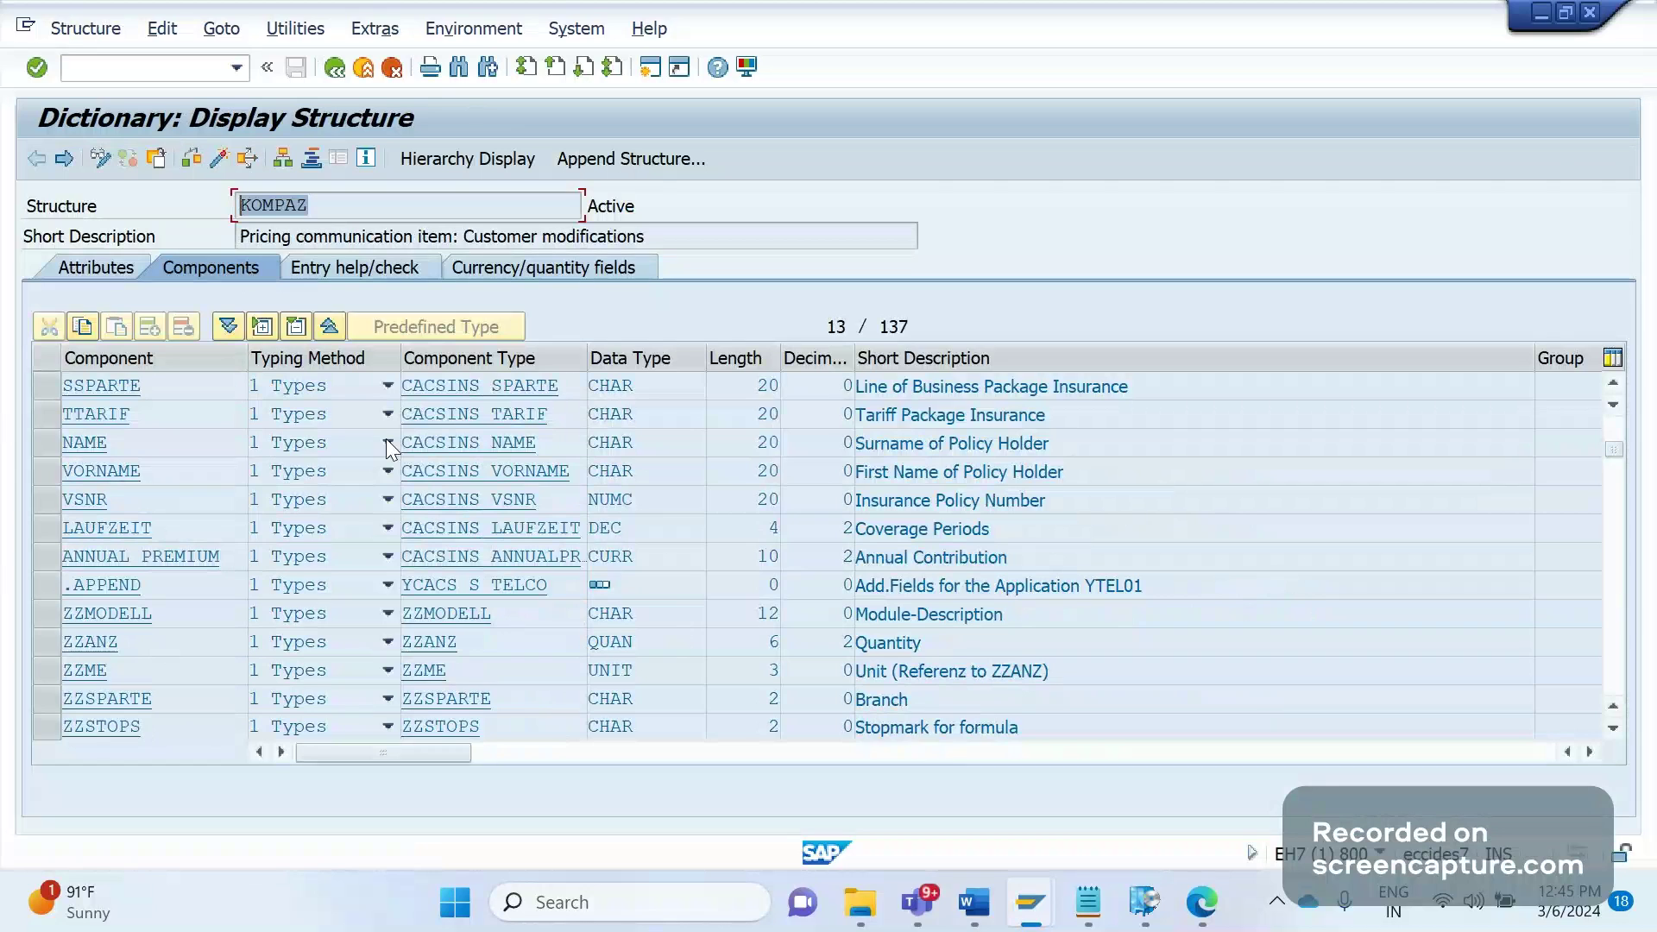
# Switch to Word and review the KOMG line, the Step 1 line and the field VBAP-ZZPORT_GROUP by highlighting them
pyautogui.hotkey('alt', 'Tab')
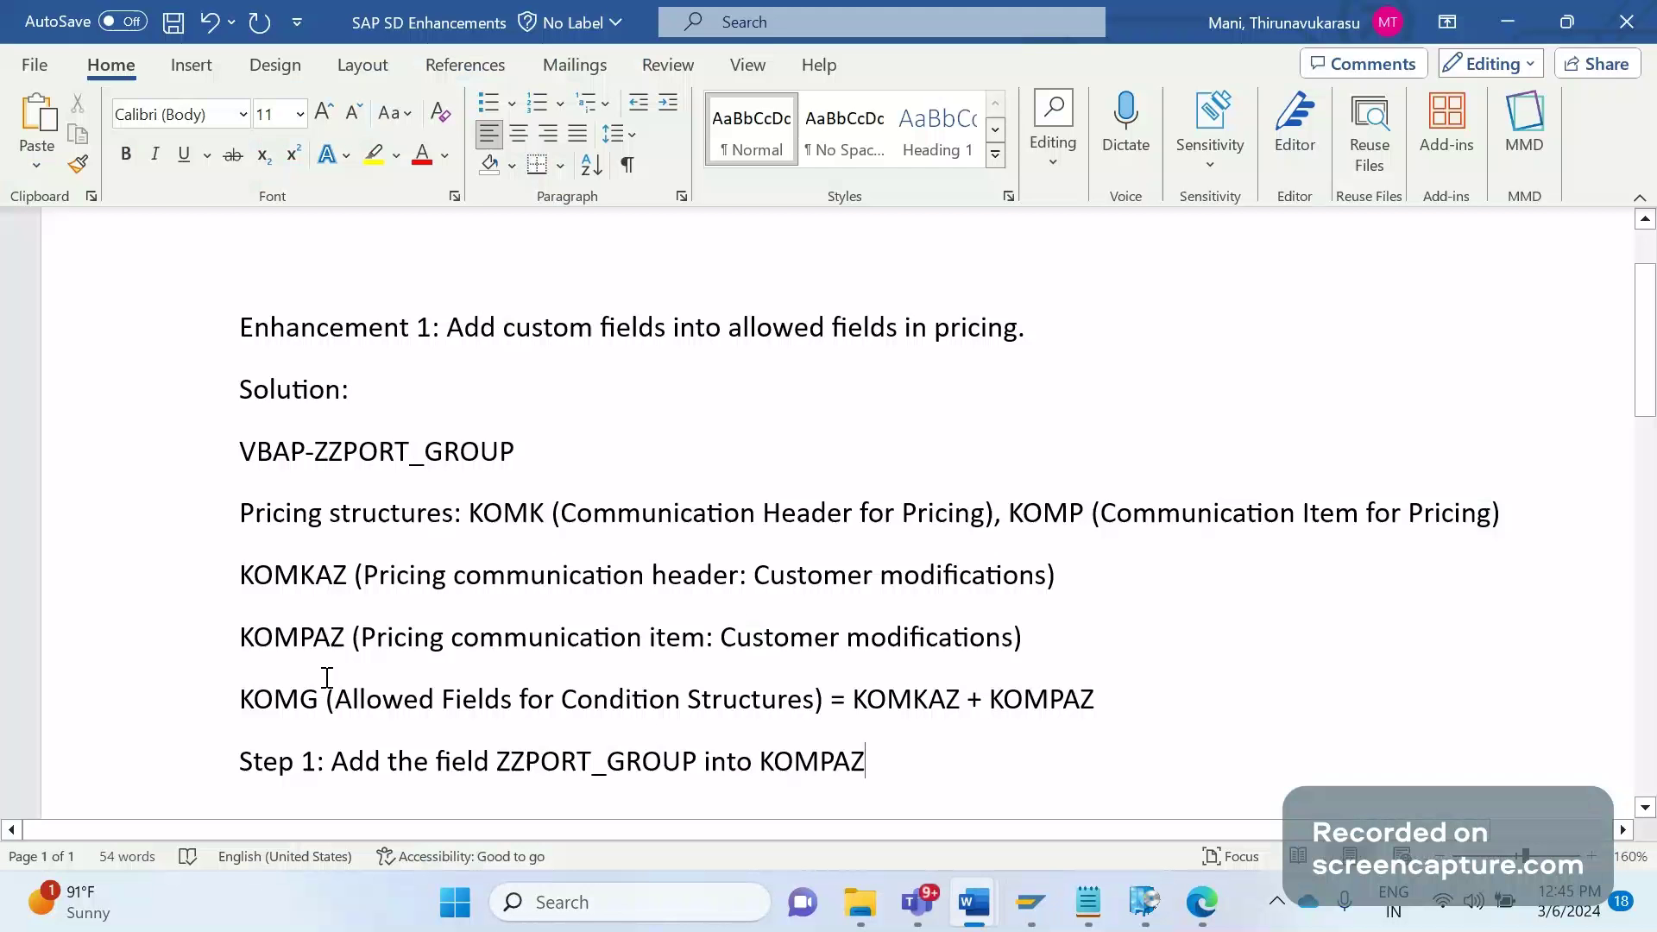
pyautogui.moveTo(319, 694); pyautogui.dragTo(281, 699)
pyautogui.click(371, 744)
pyautogui.scroll(-1, 468, 729)
pyautogui.moveTo(437, 663); pyautogui.dragTo(540, 664)
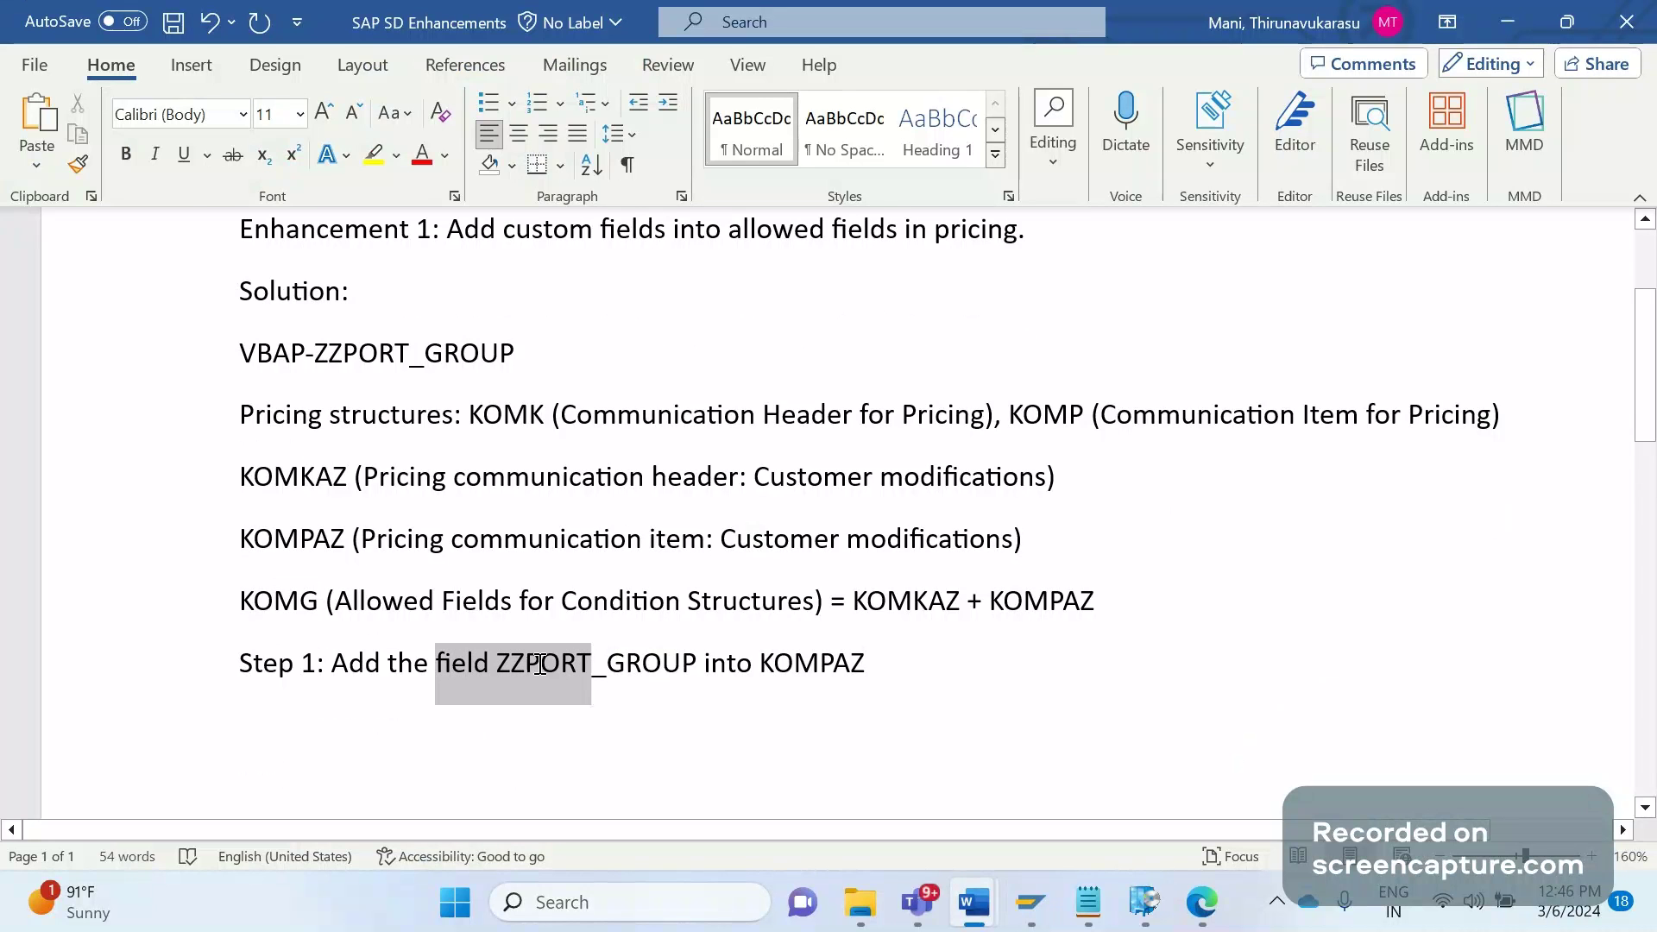
pyautogui.click(903, 662)
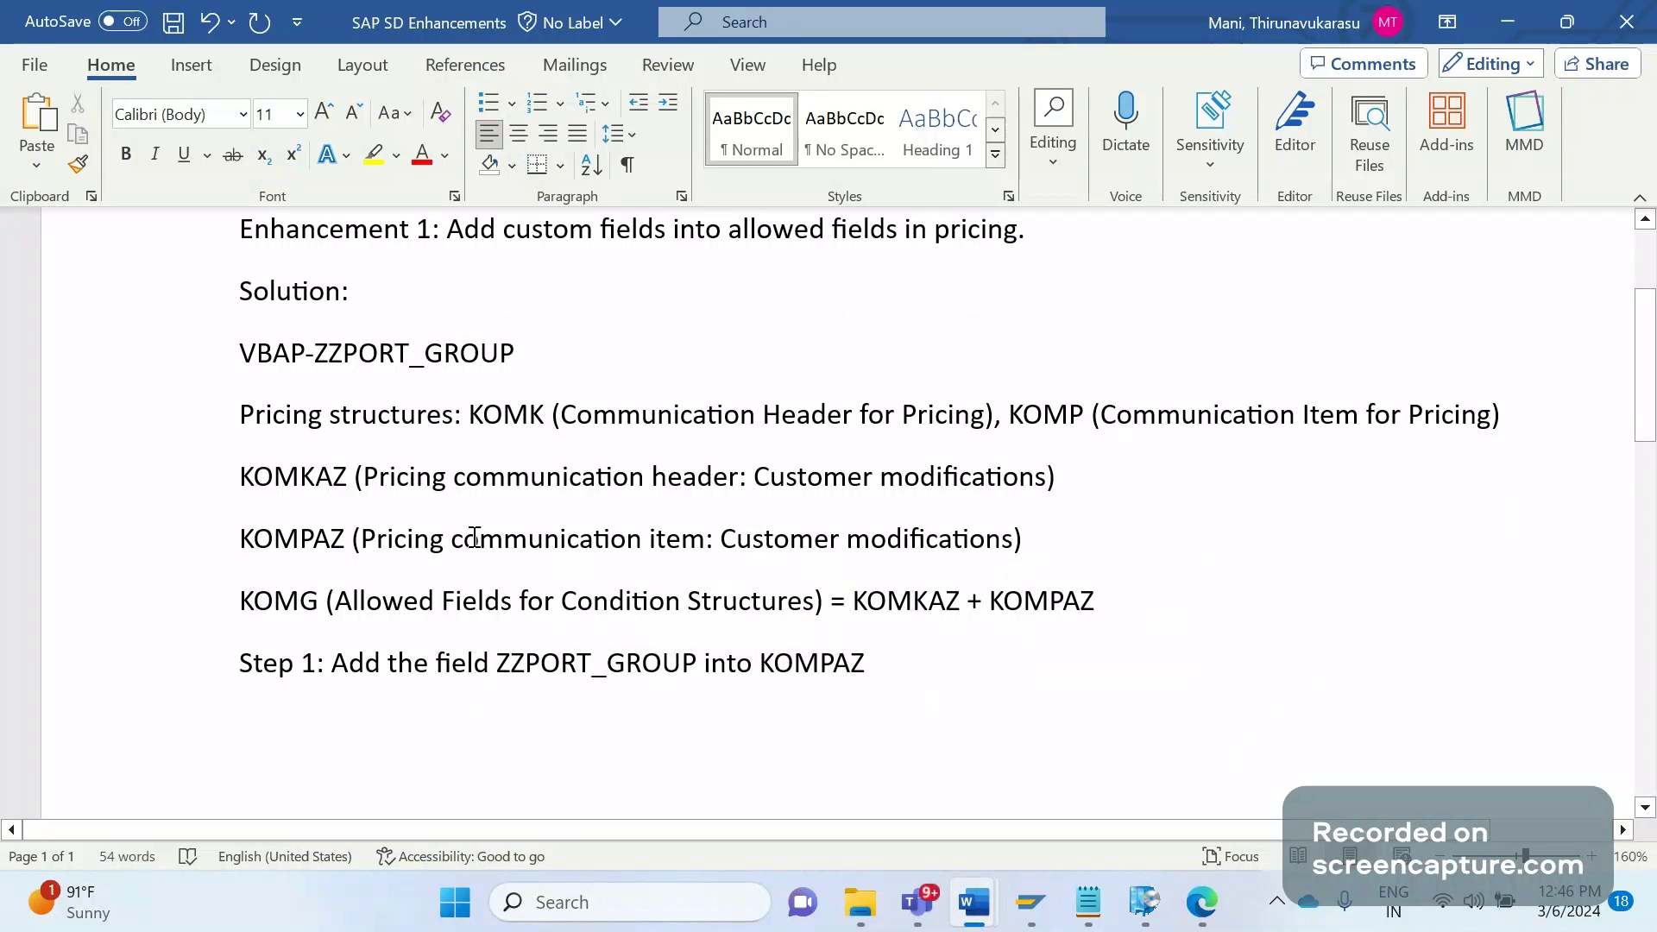
pyautogui.moveTo(516, 353); pyautogui.dragTo(402, 355)
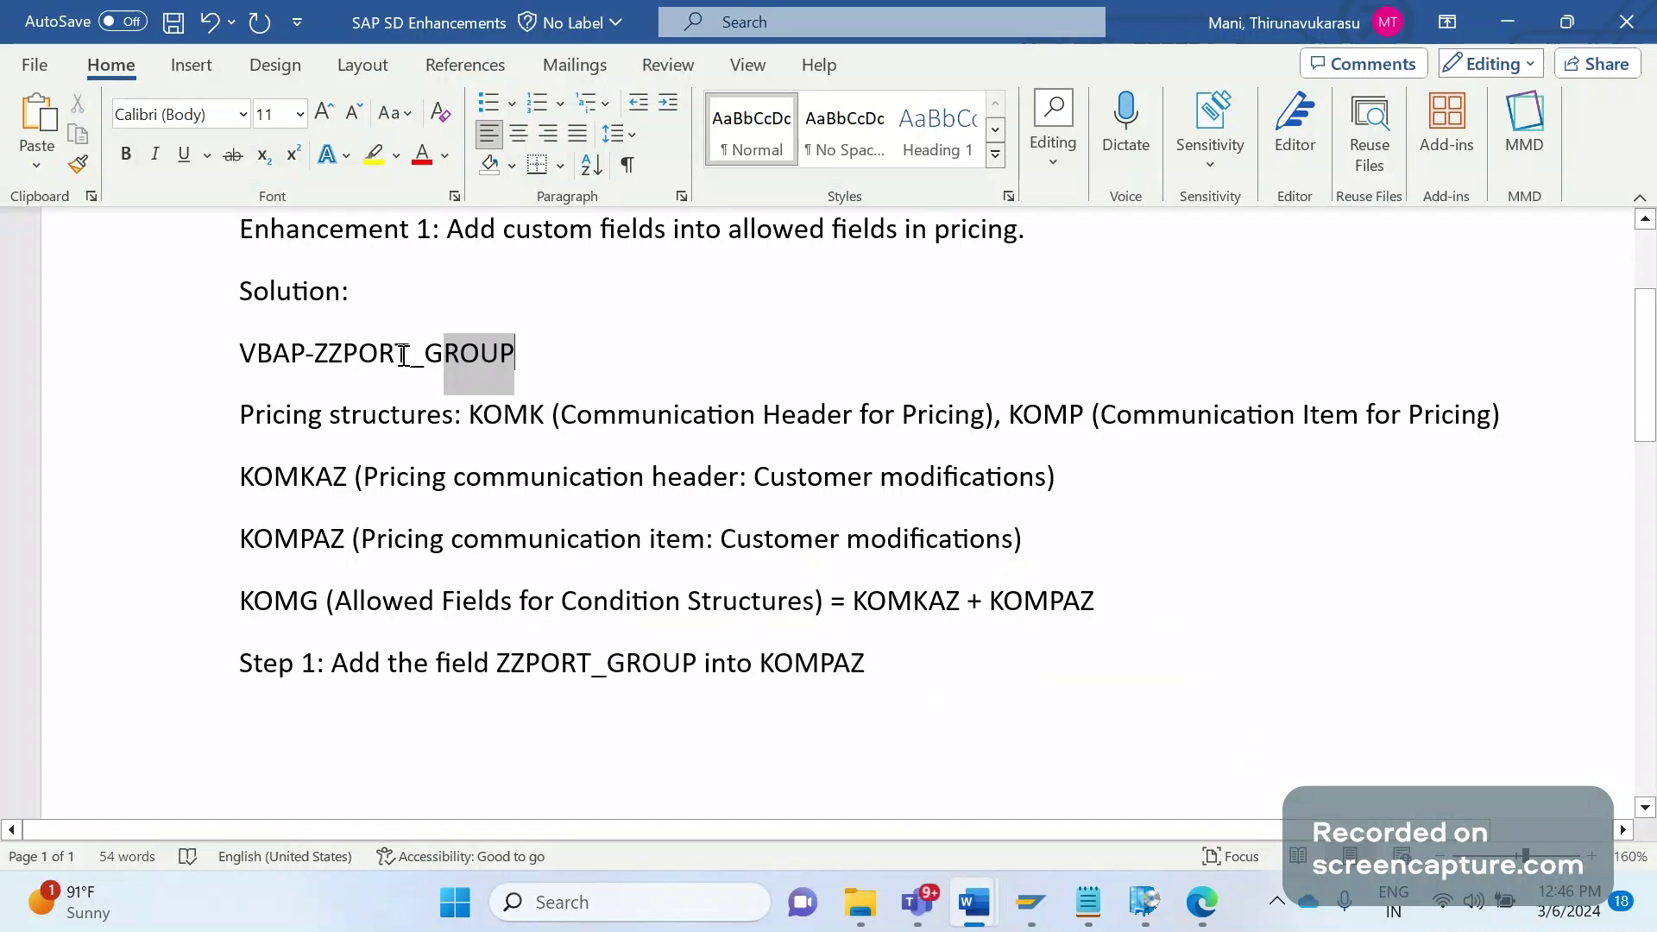
pyautogui.click(489, 664)
# Add a new line below the Step 1 line with the label "Step 2:"
pyautogui.click(892, 661)
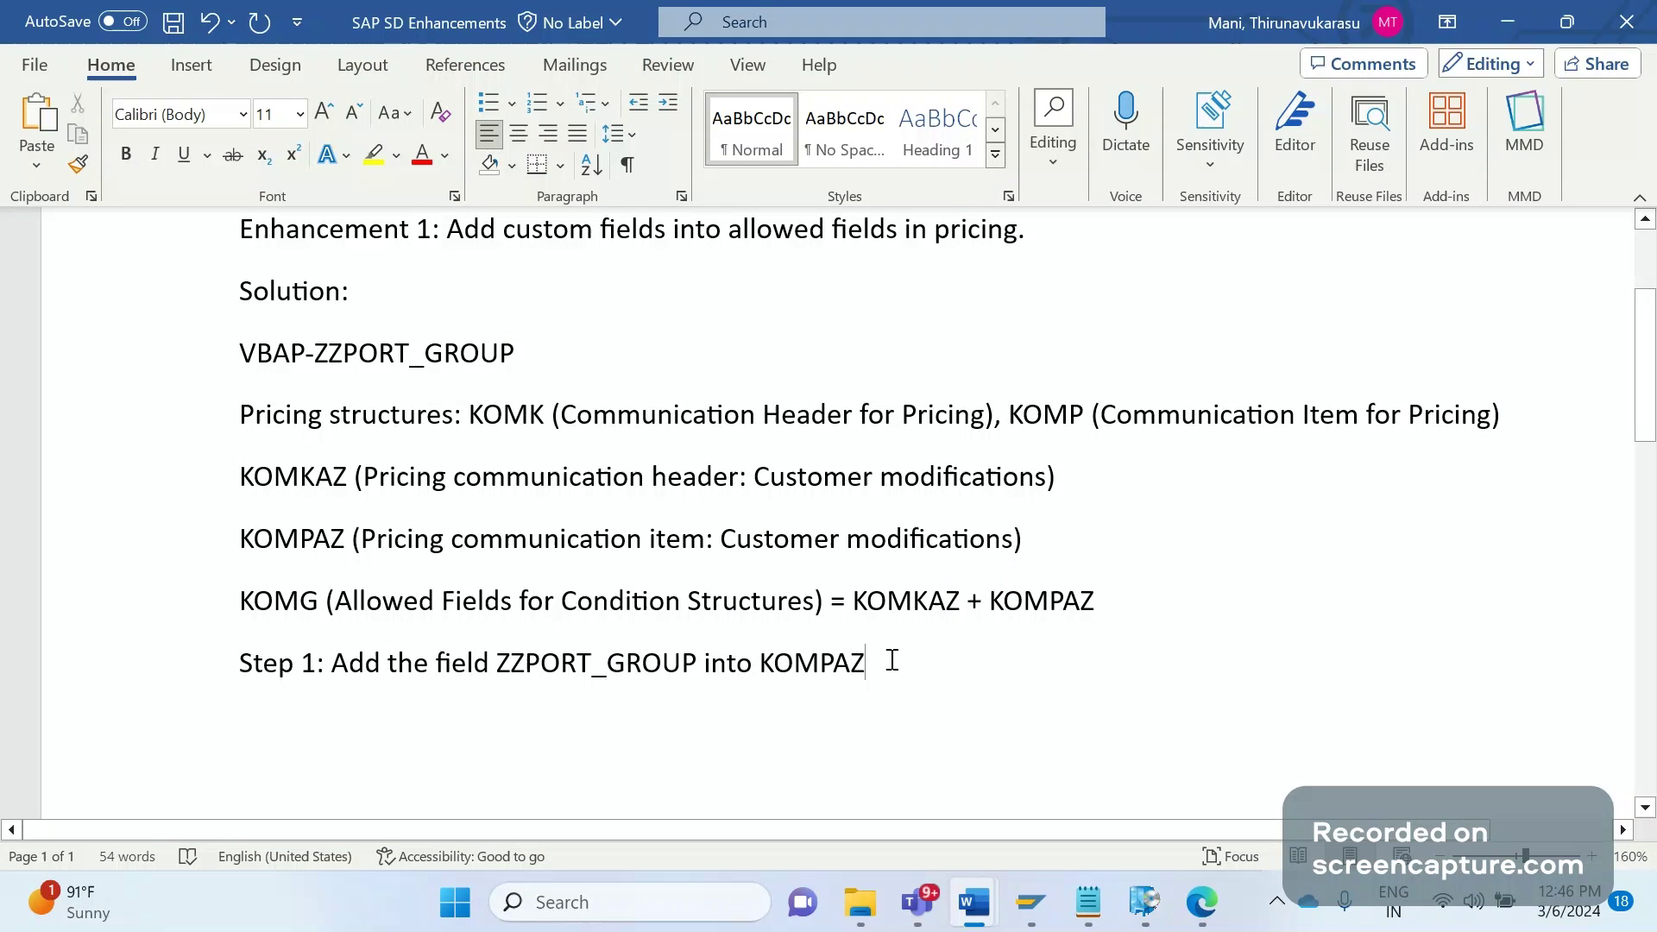
pyautogui.write("'")
pyautogui.press('BackSpace')
pyautogui.press('Return')
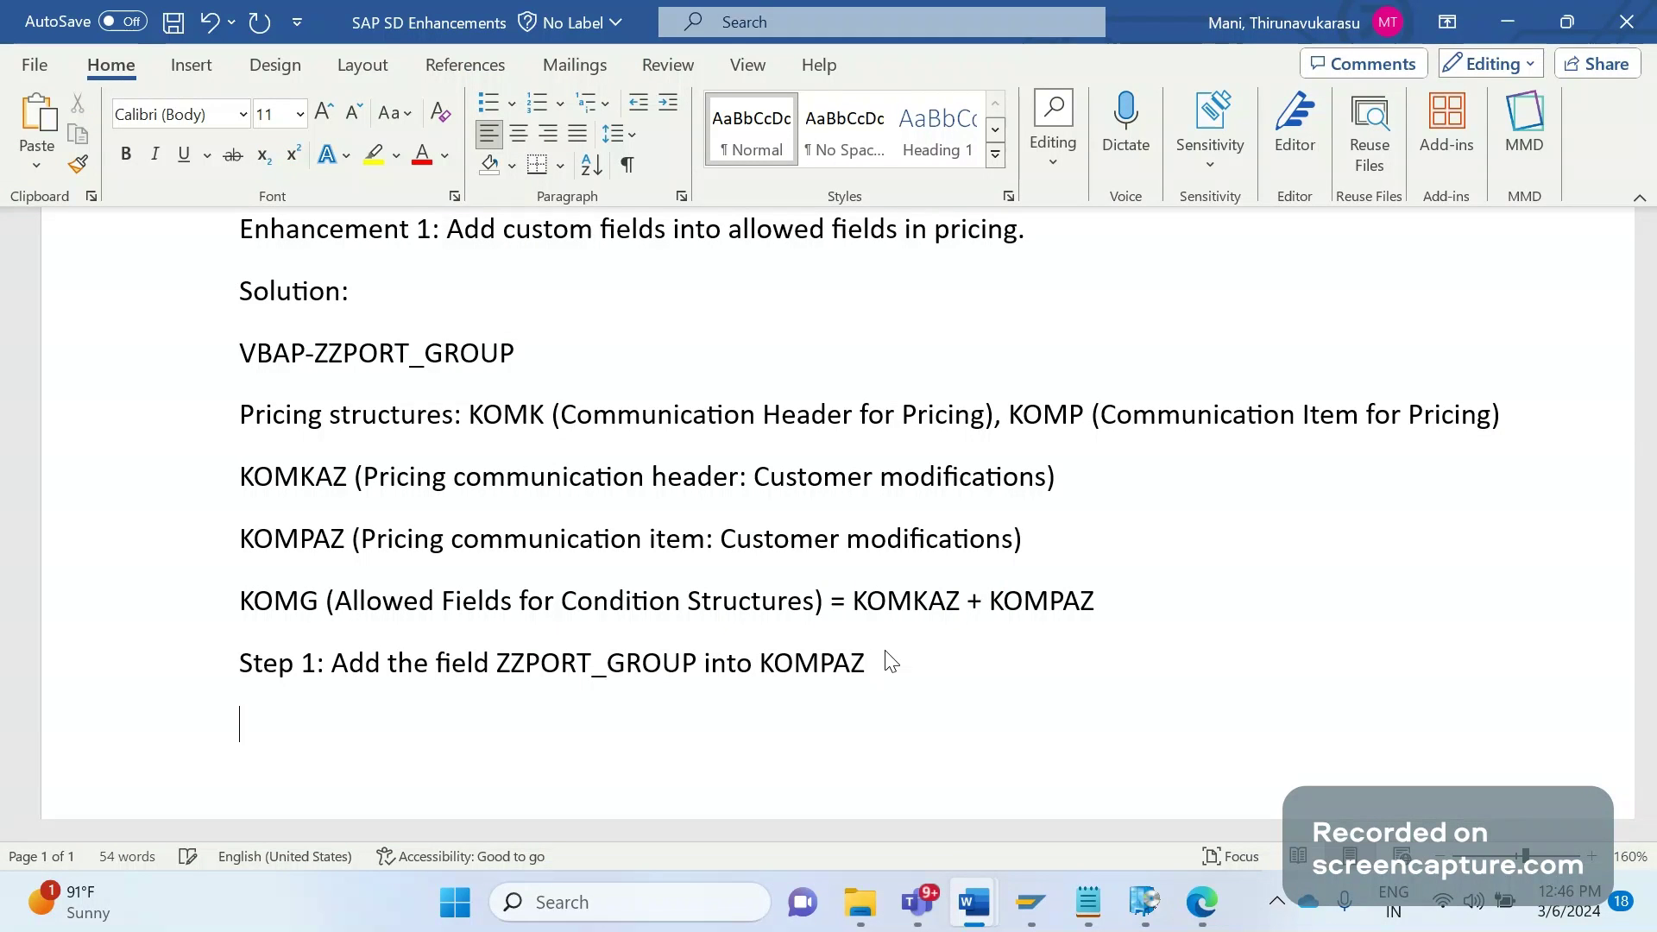
pyautogui.write('Step 2:')
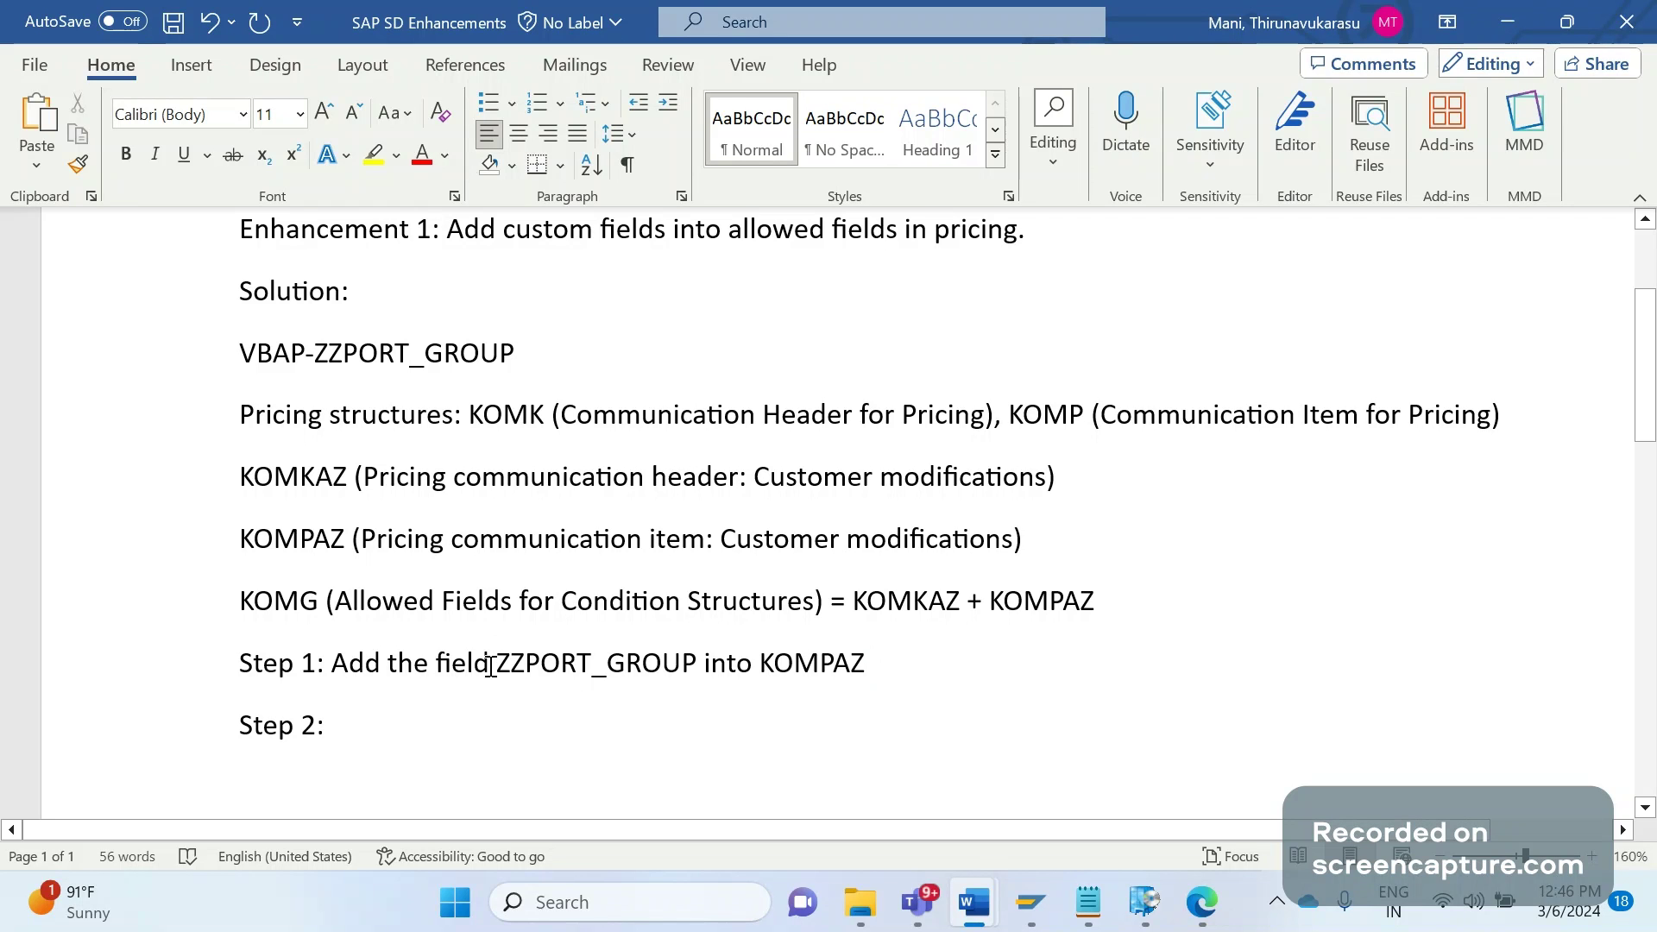
# Complete the Step 2 line with the text "KOMP-ZZPORT_GROUP = VBAP-ZZPORT_GROUP"
pyautogui.doubleClick(628, 665)
pyautogui.click(479, 718)
pyautogui.write('KOM')
pyautogui.write('P')
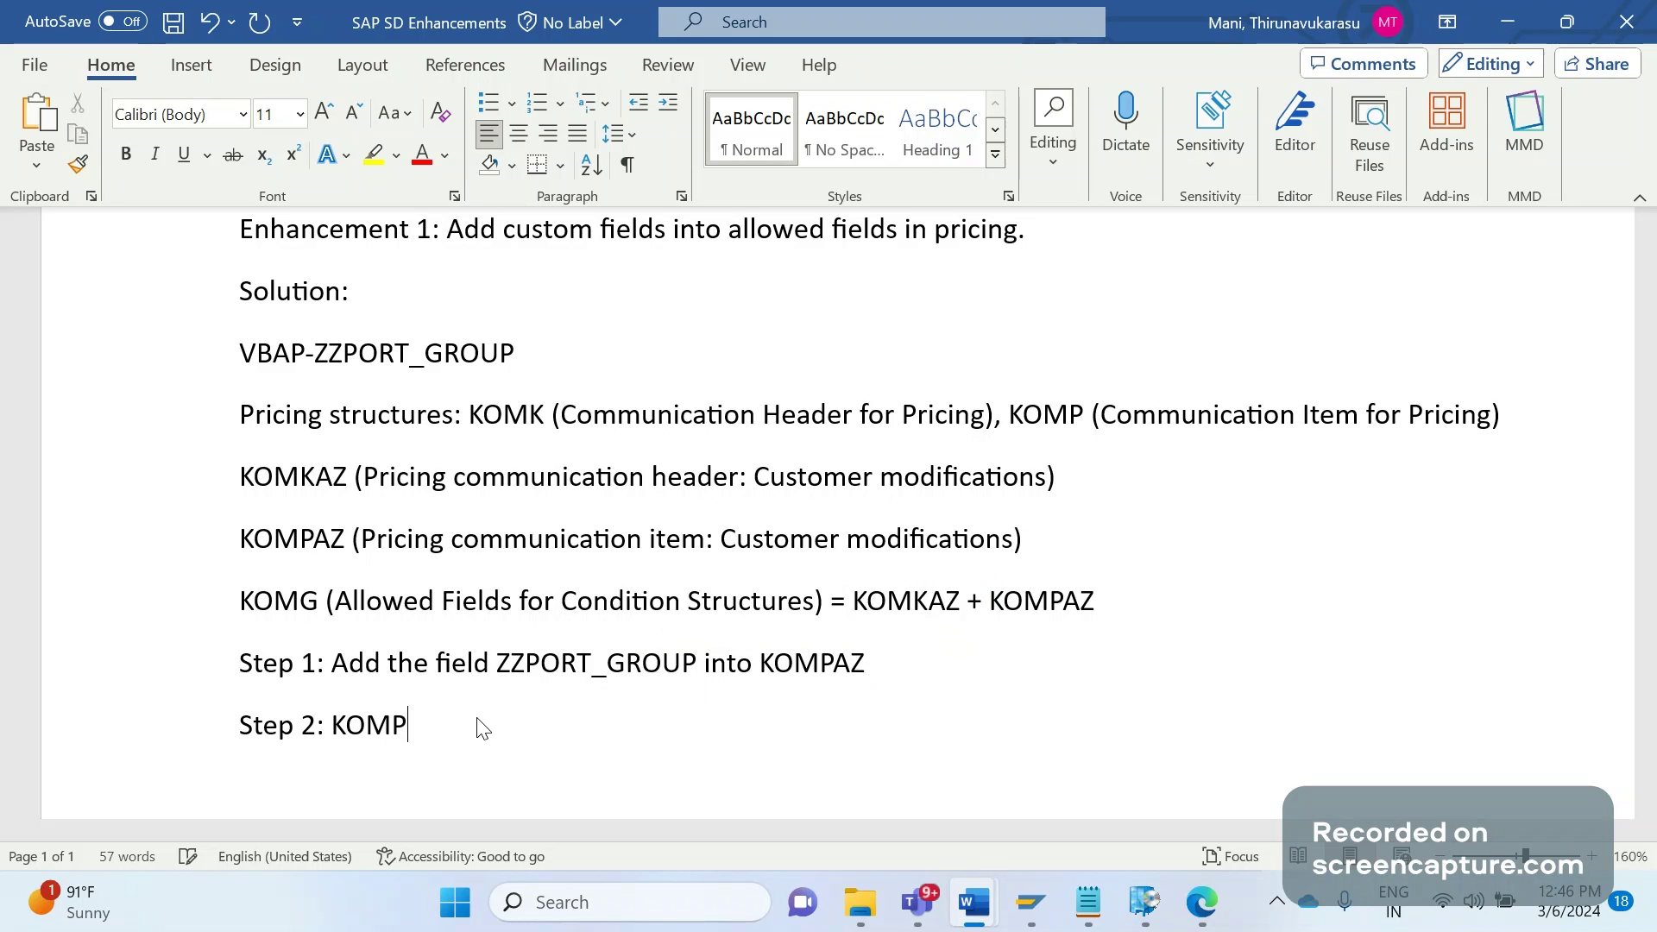
pyautogui.write('-ZZPORT_GROUP')
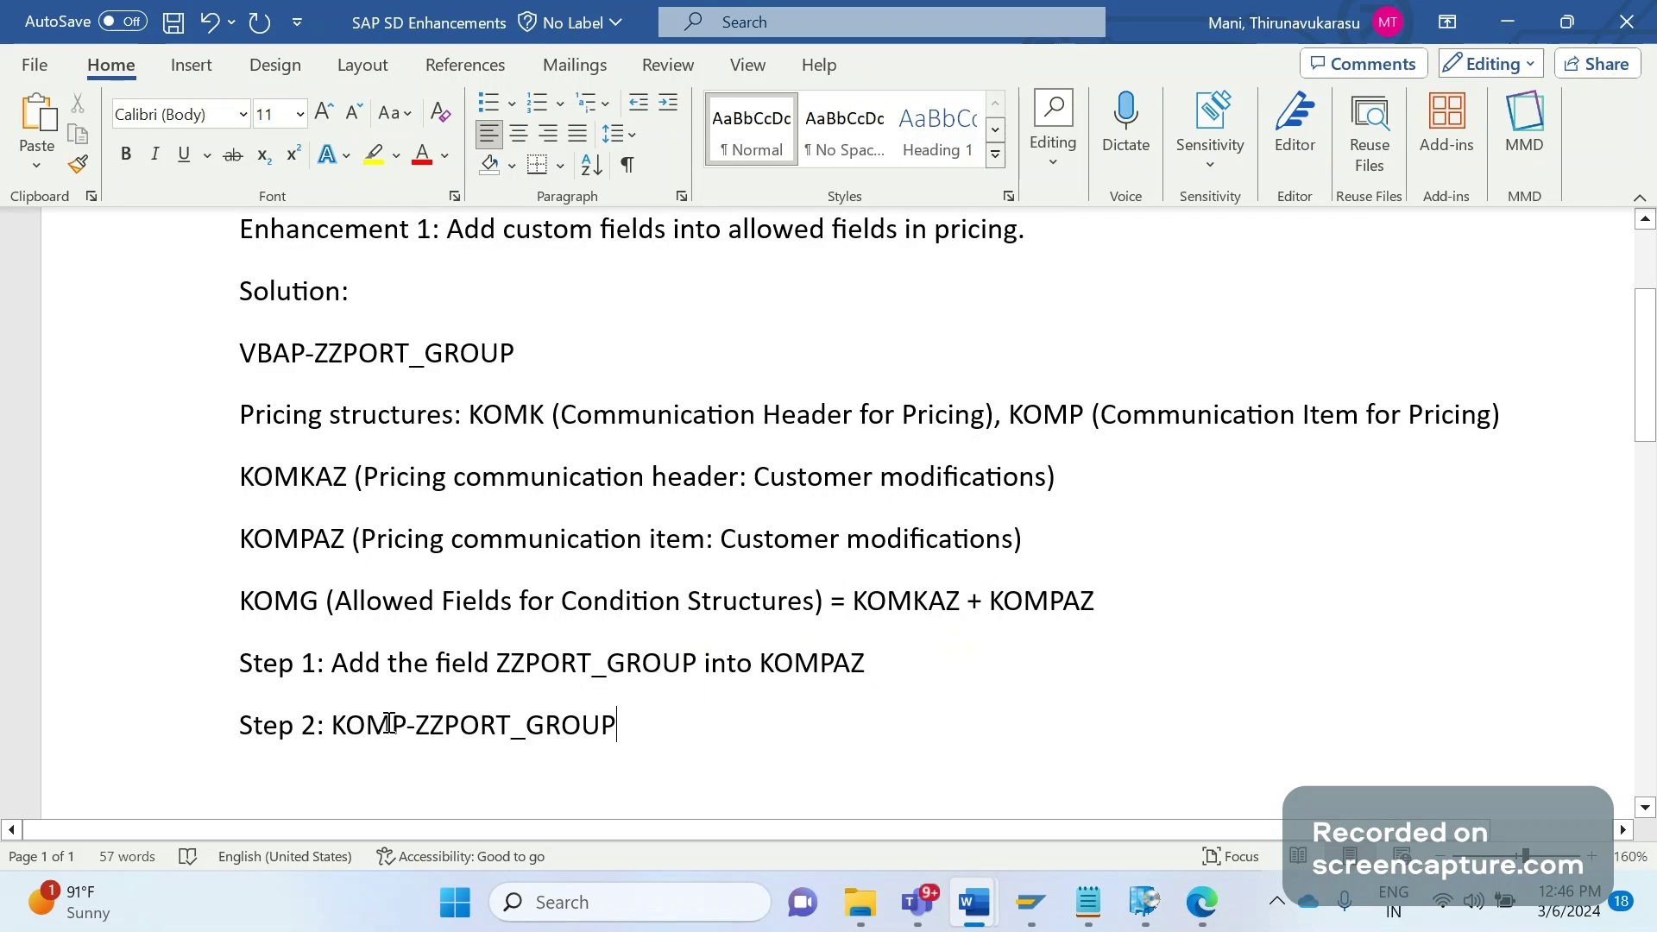
pyautogui.write(' =')
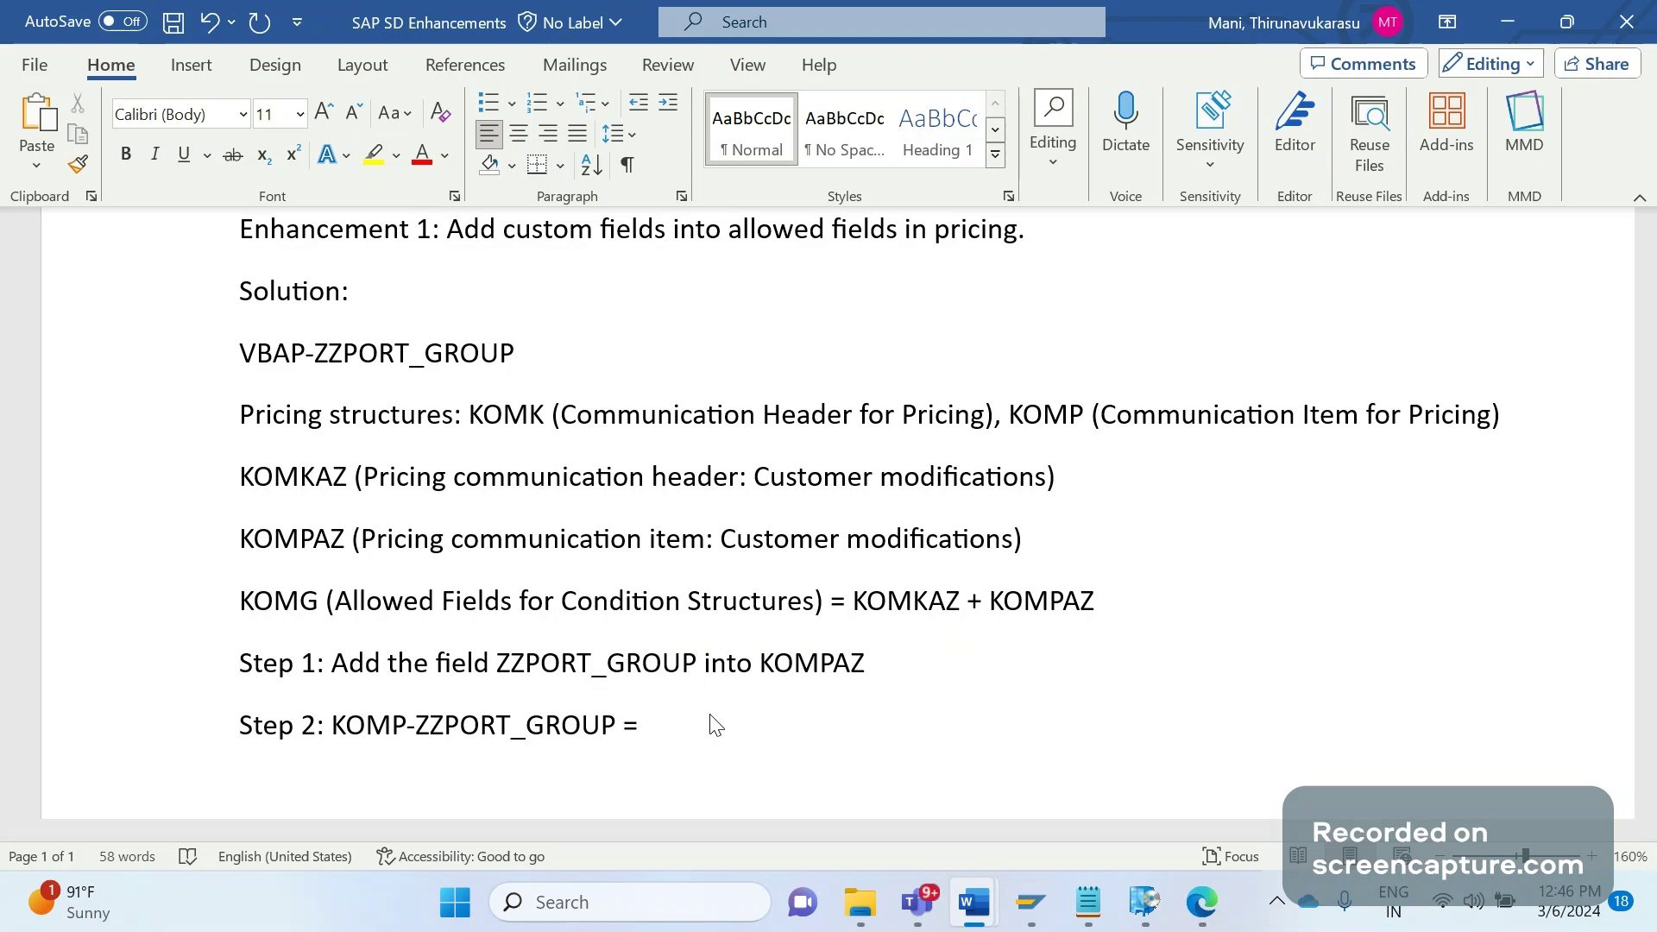
pyautogui.write(' VBAP-ZZPORT_G')
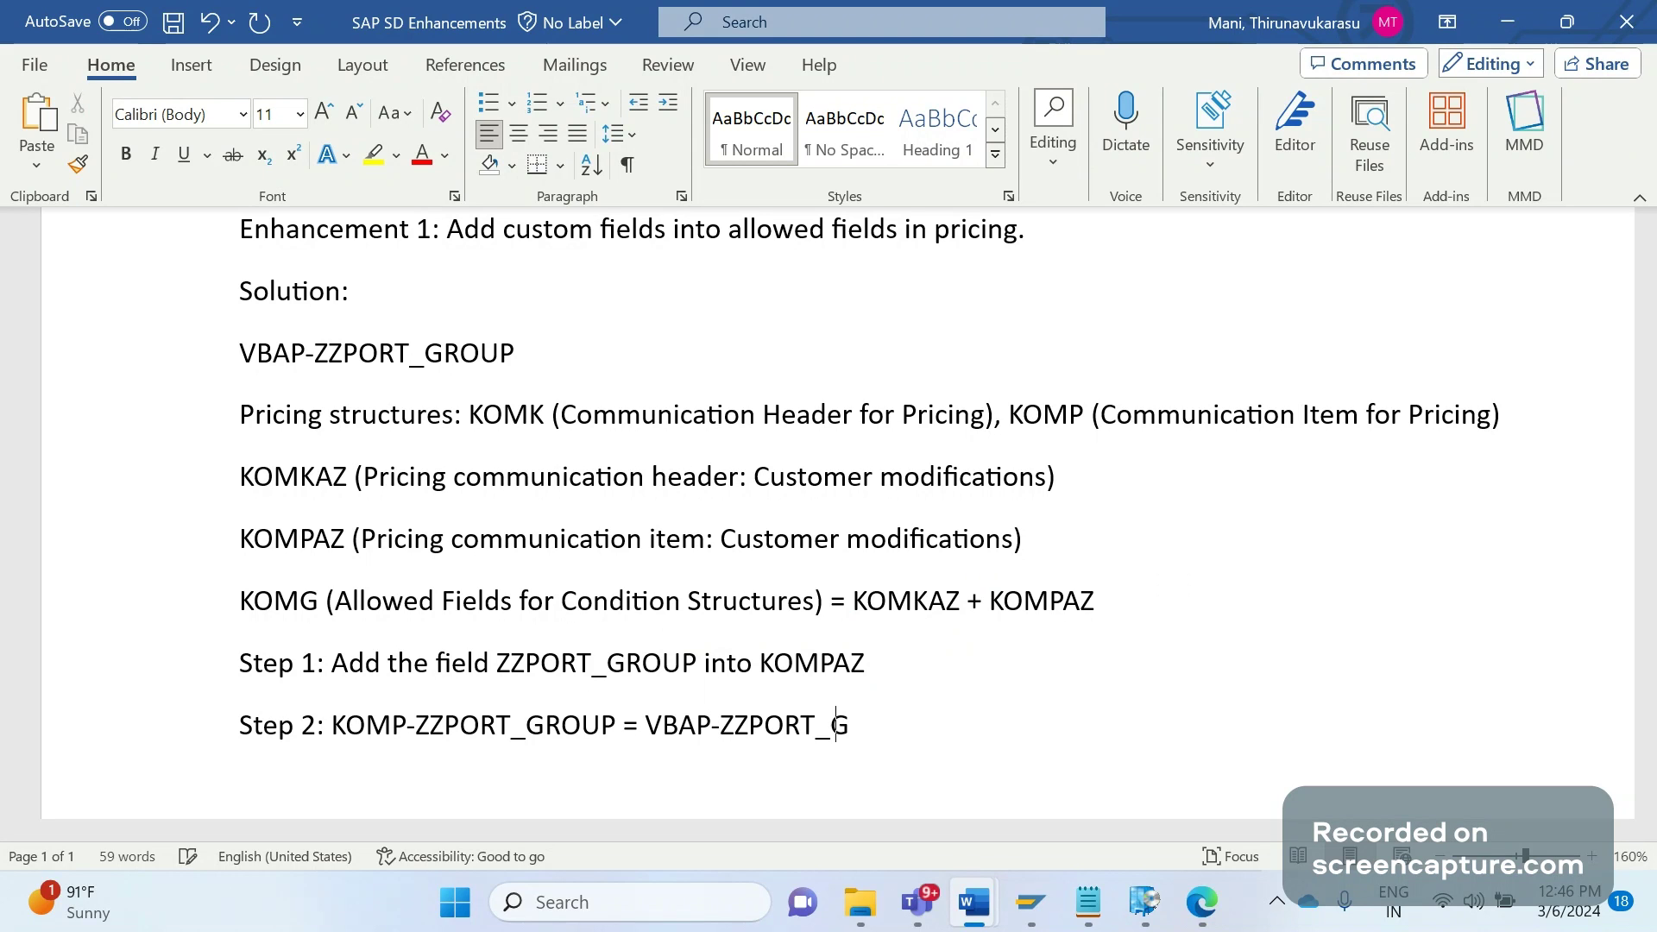
pyautogui.write('ROUP')
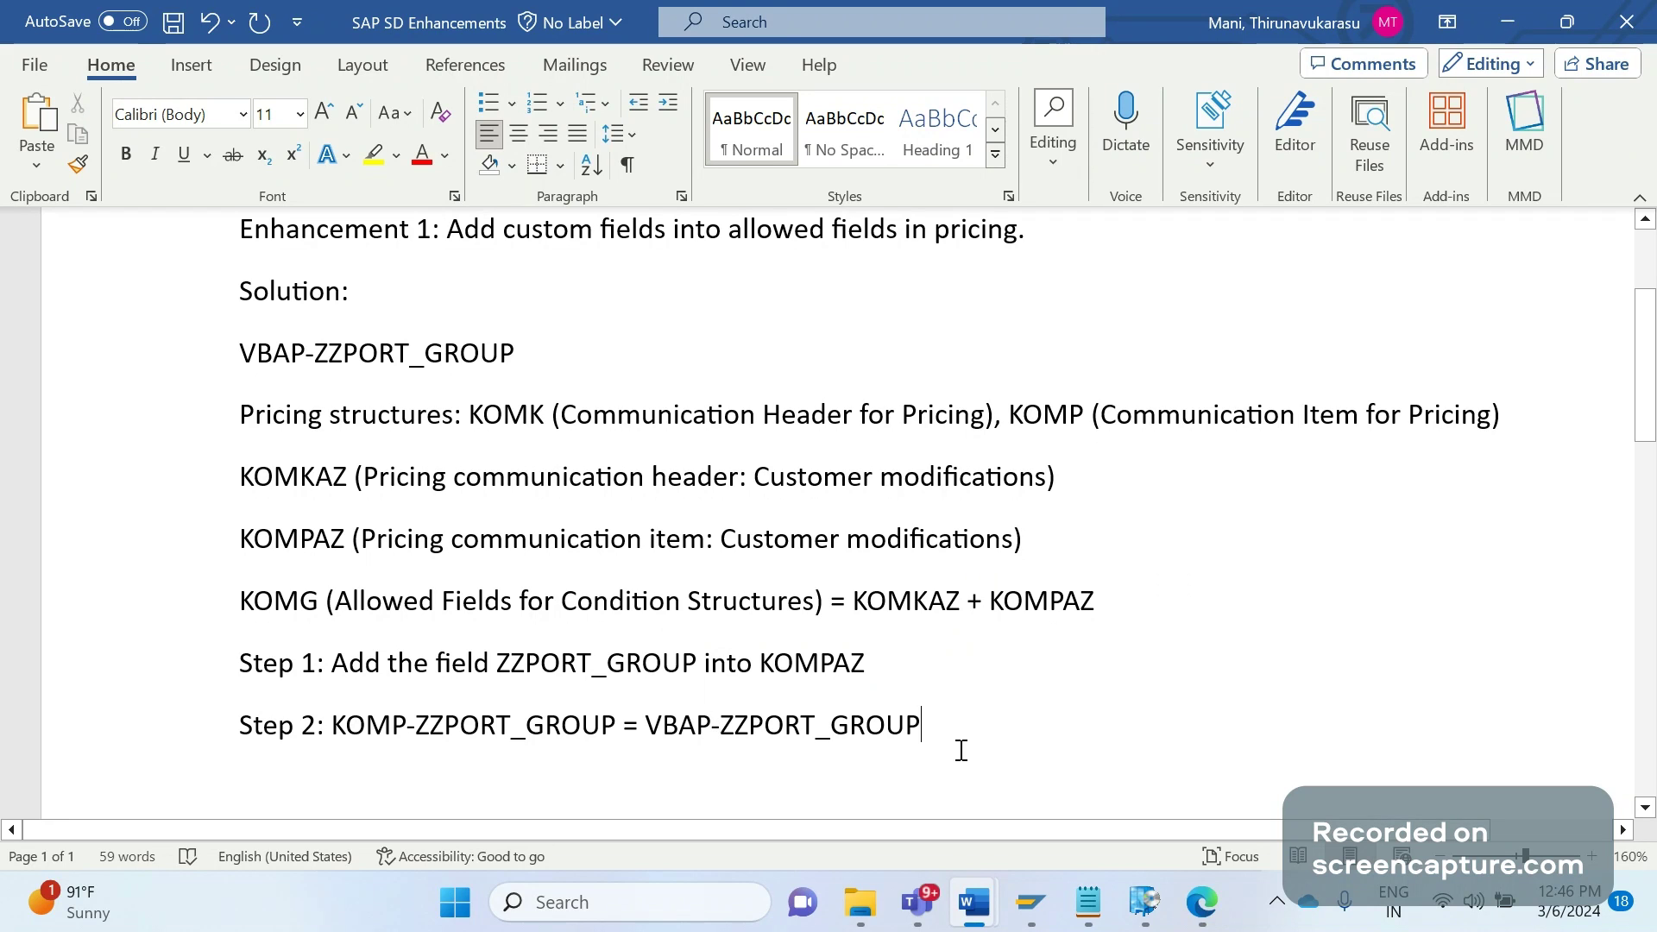
# Review both sides of the Step 2 field assignment by highlighting them
pyautogui.moveTo(961, 750); pyautogui.dragTo(689, 740)
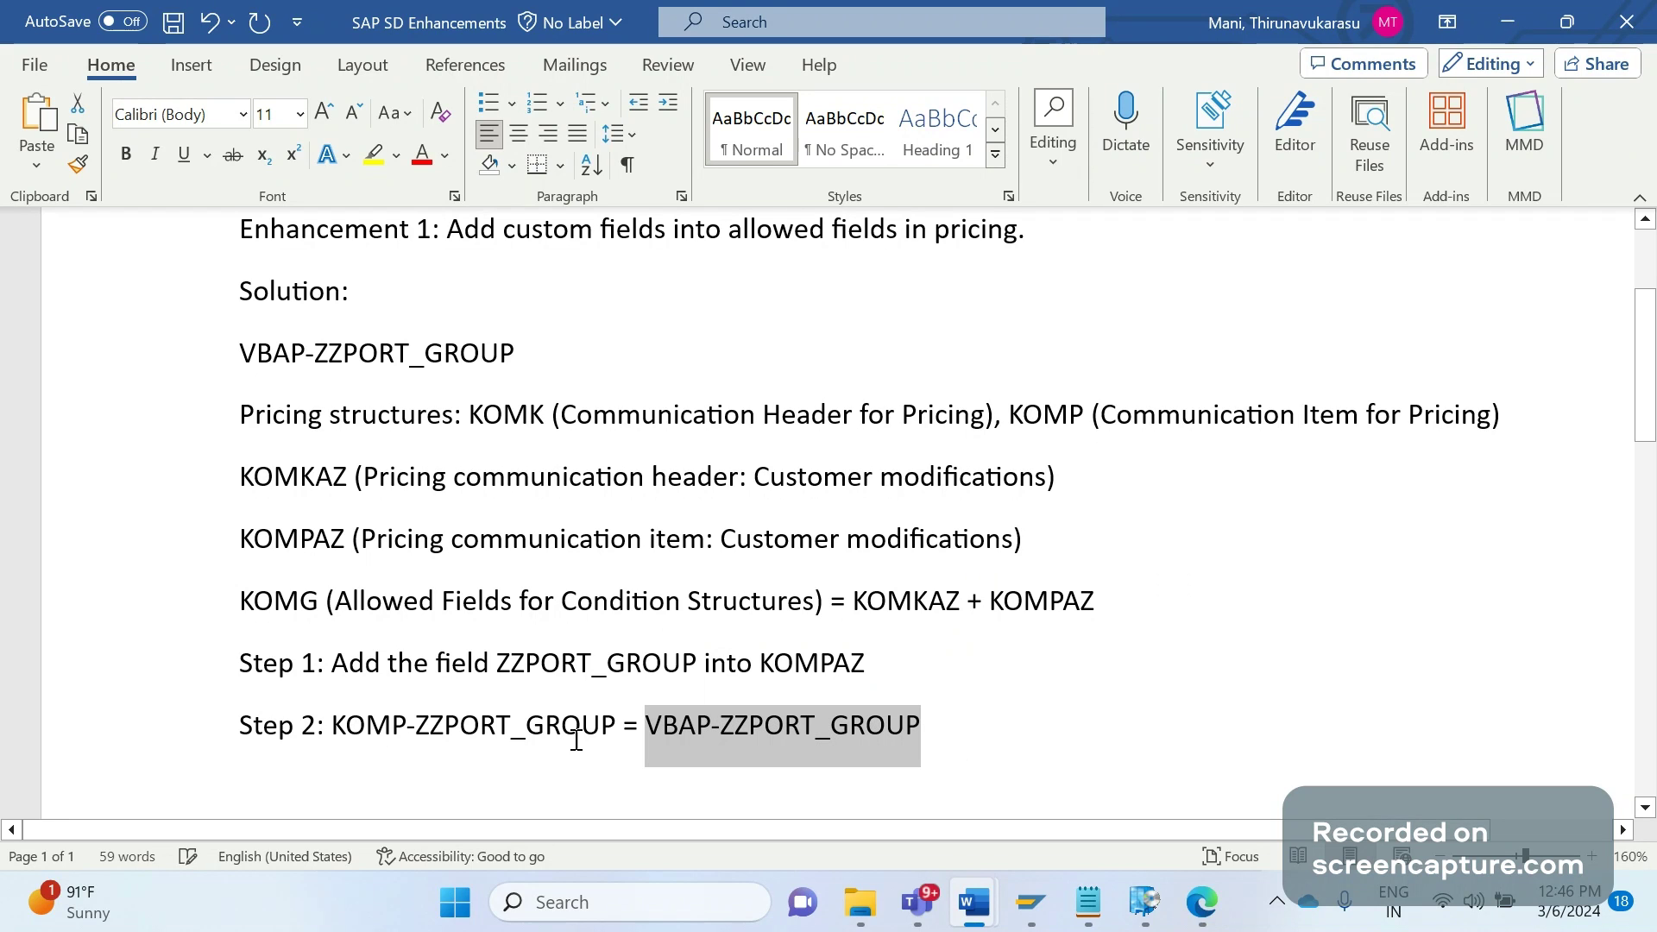
pyautogui.moveTo(577, 740); pyautogui.dragTo(367, 741)
pyautogui.press('Down')
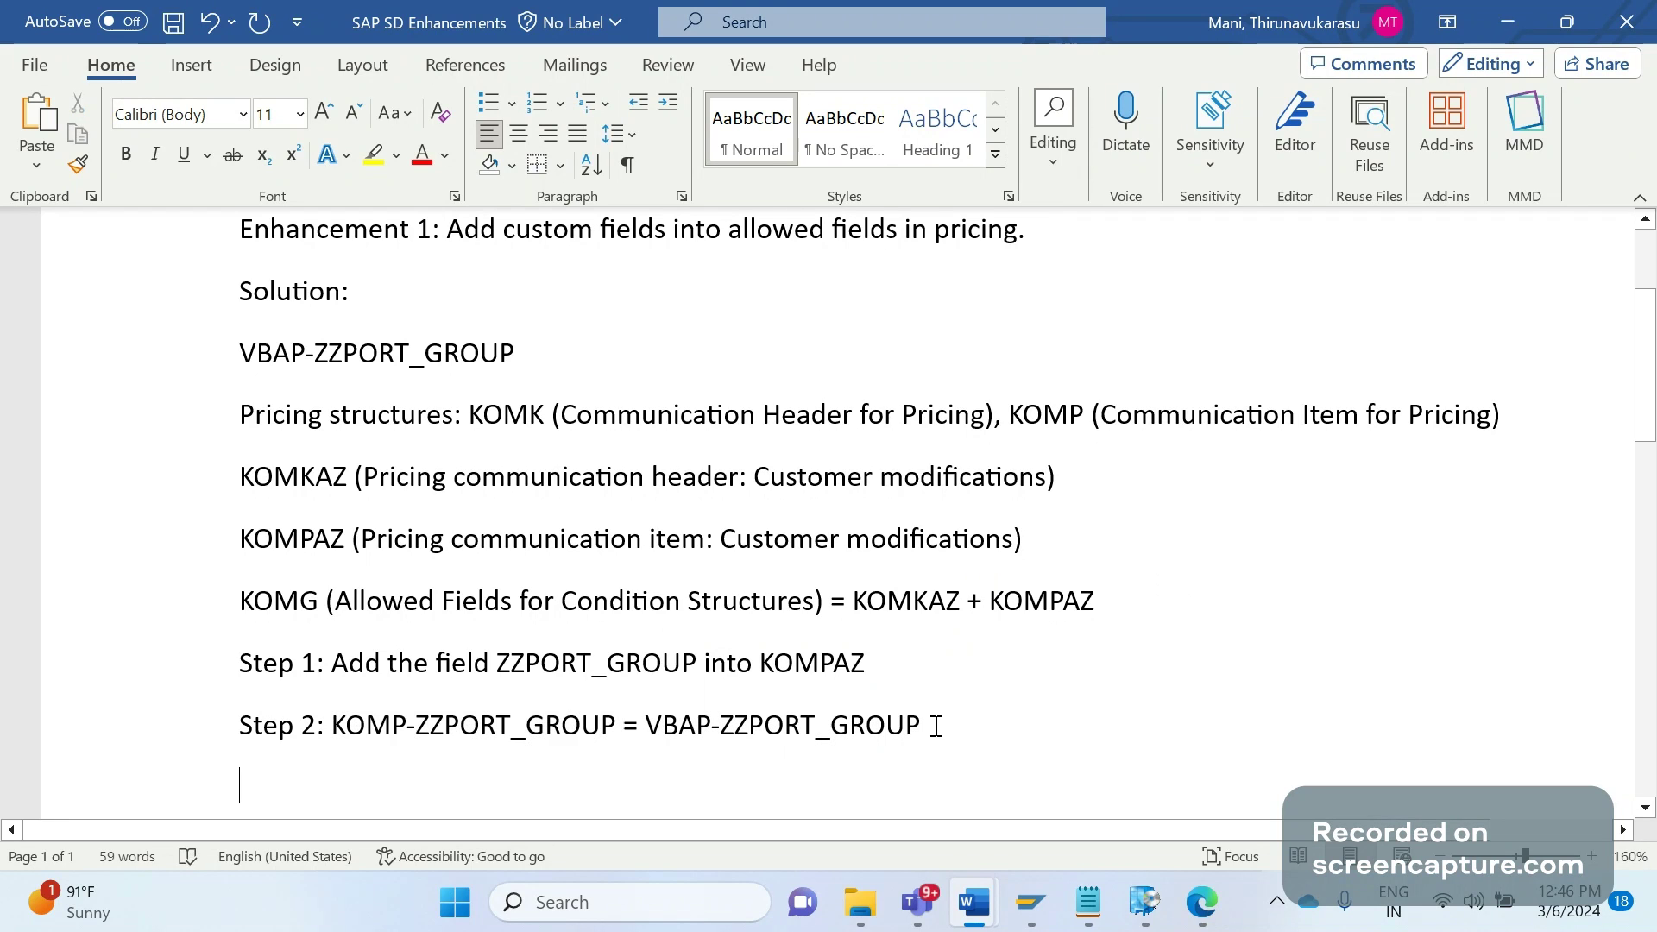
pyautogui.moveTo(936, 725); pyautogui.dragTo(791, 772)
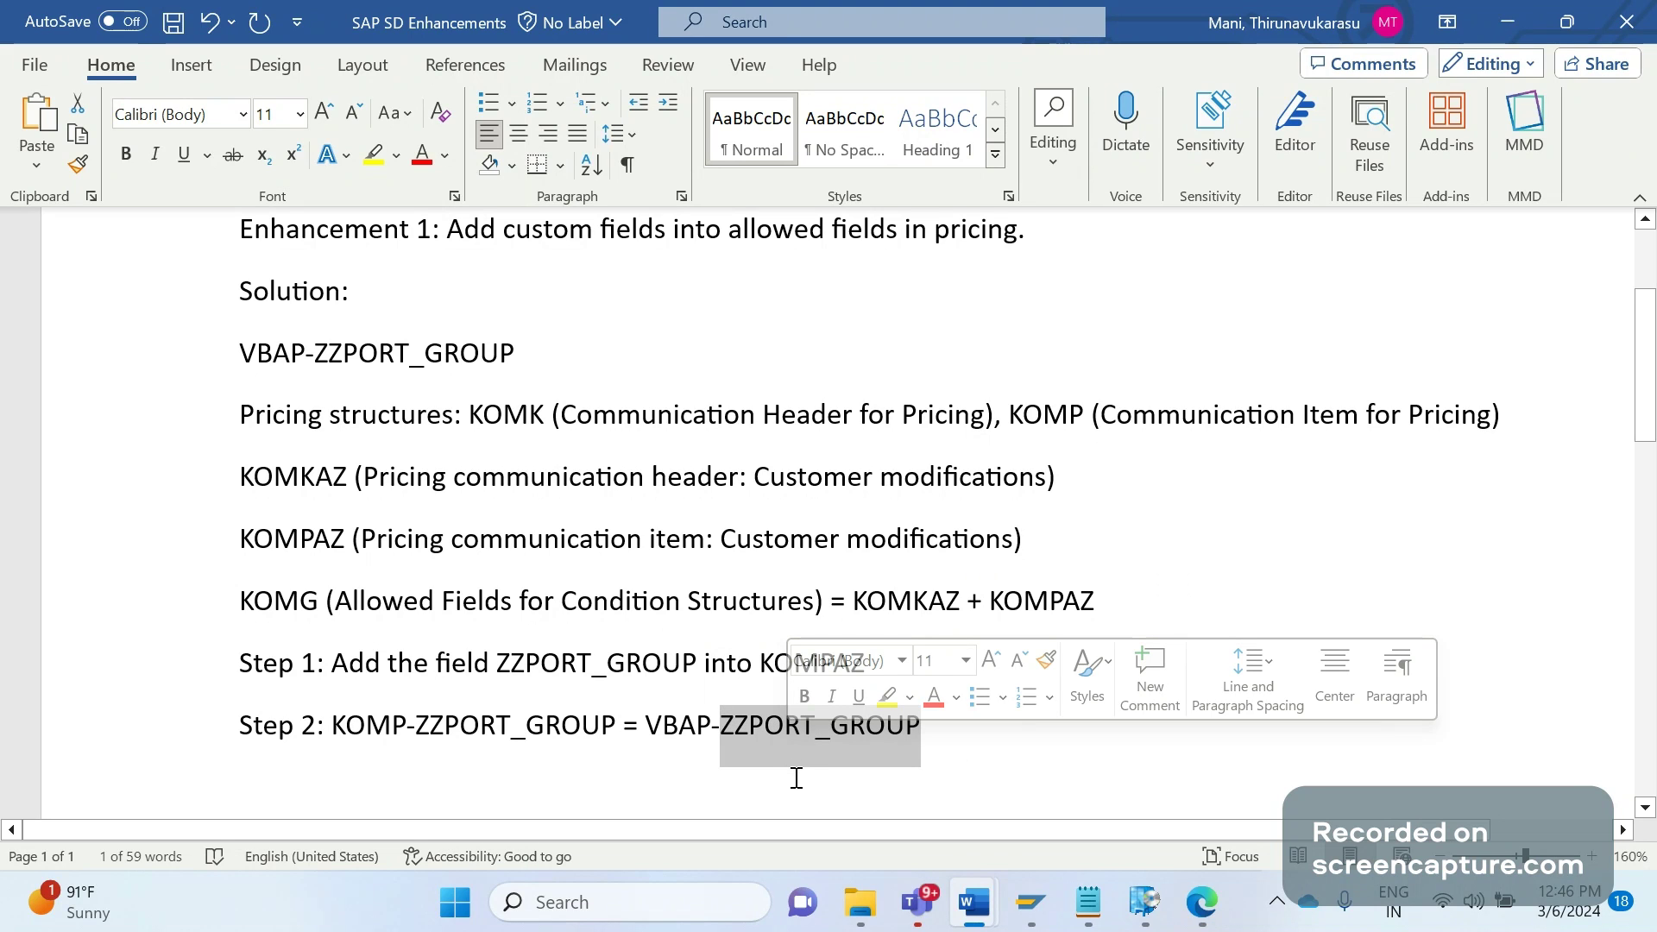
pyautogui.click(703, 765)
pyautogui.moveTo(702, 765); pyautogui.dragTo(617, 723)
pyautogui.doubleClick(617, 723)
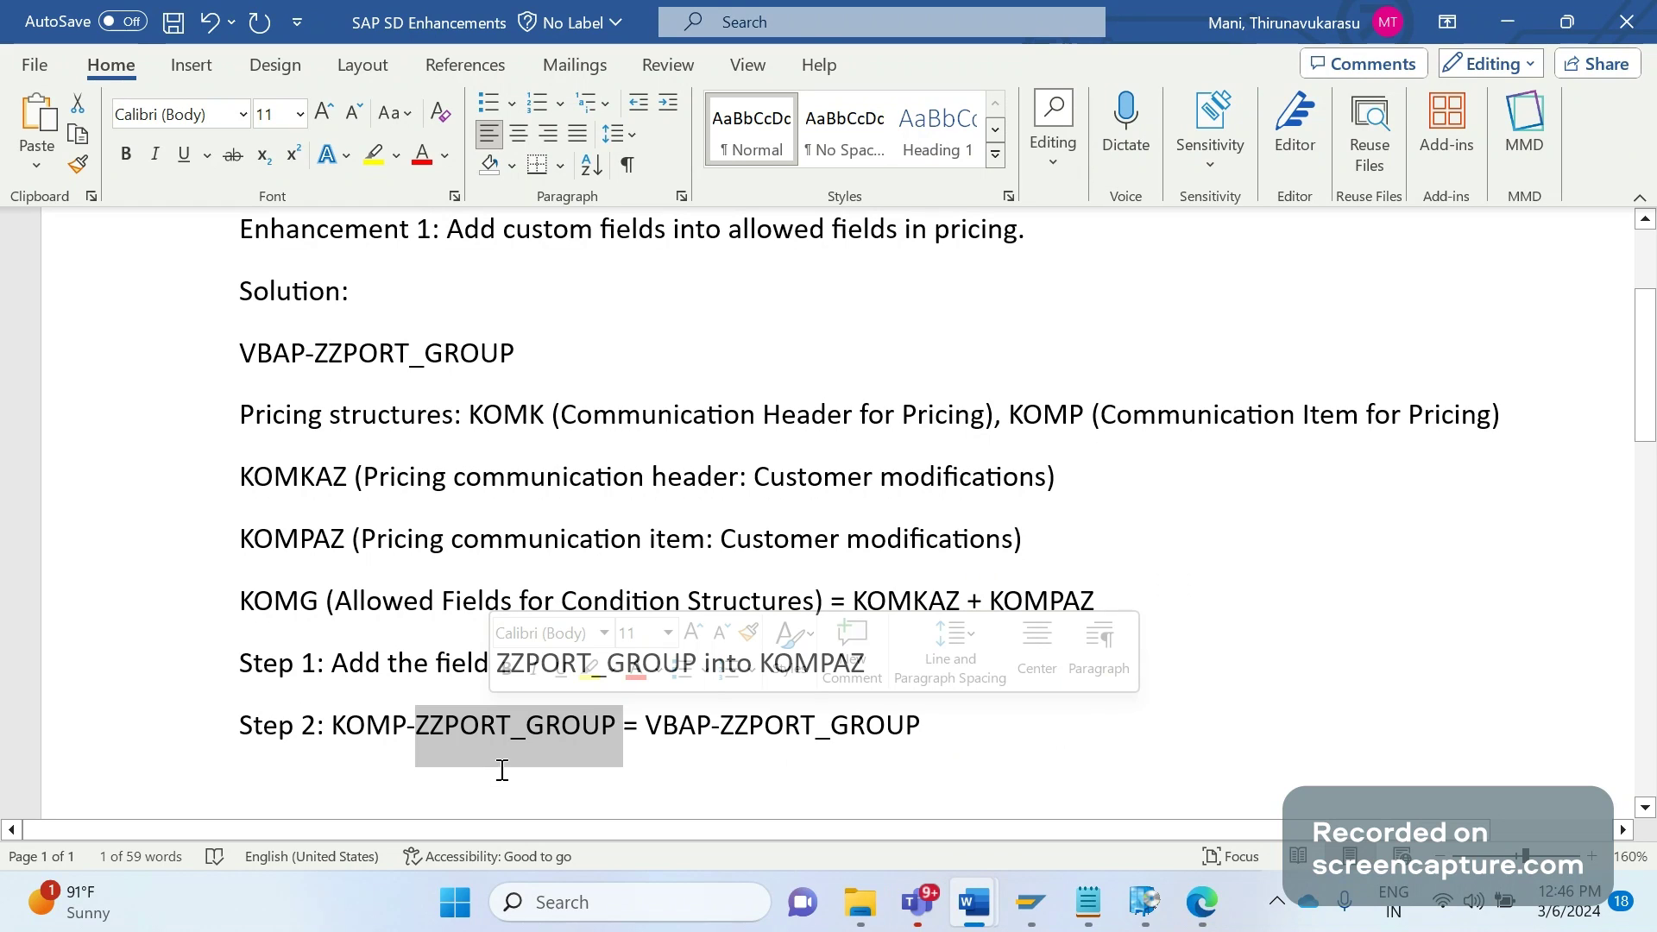
pyautogui.click(502, 770)
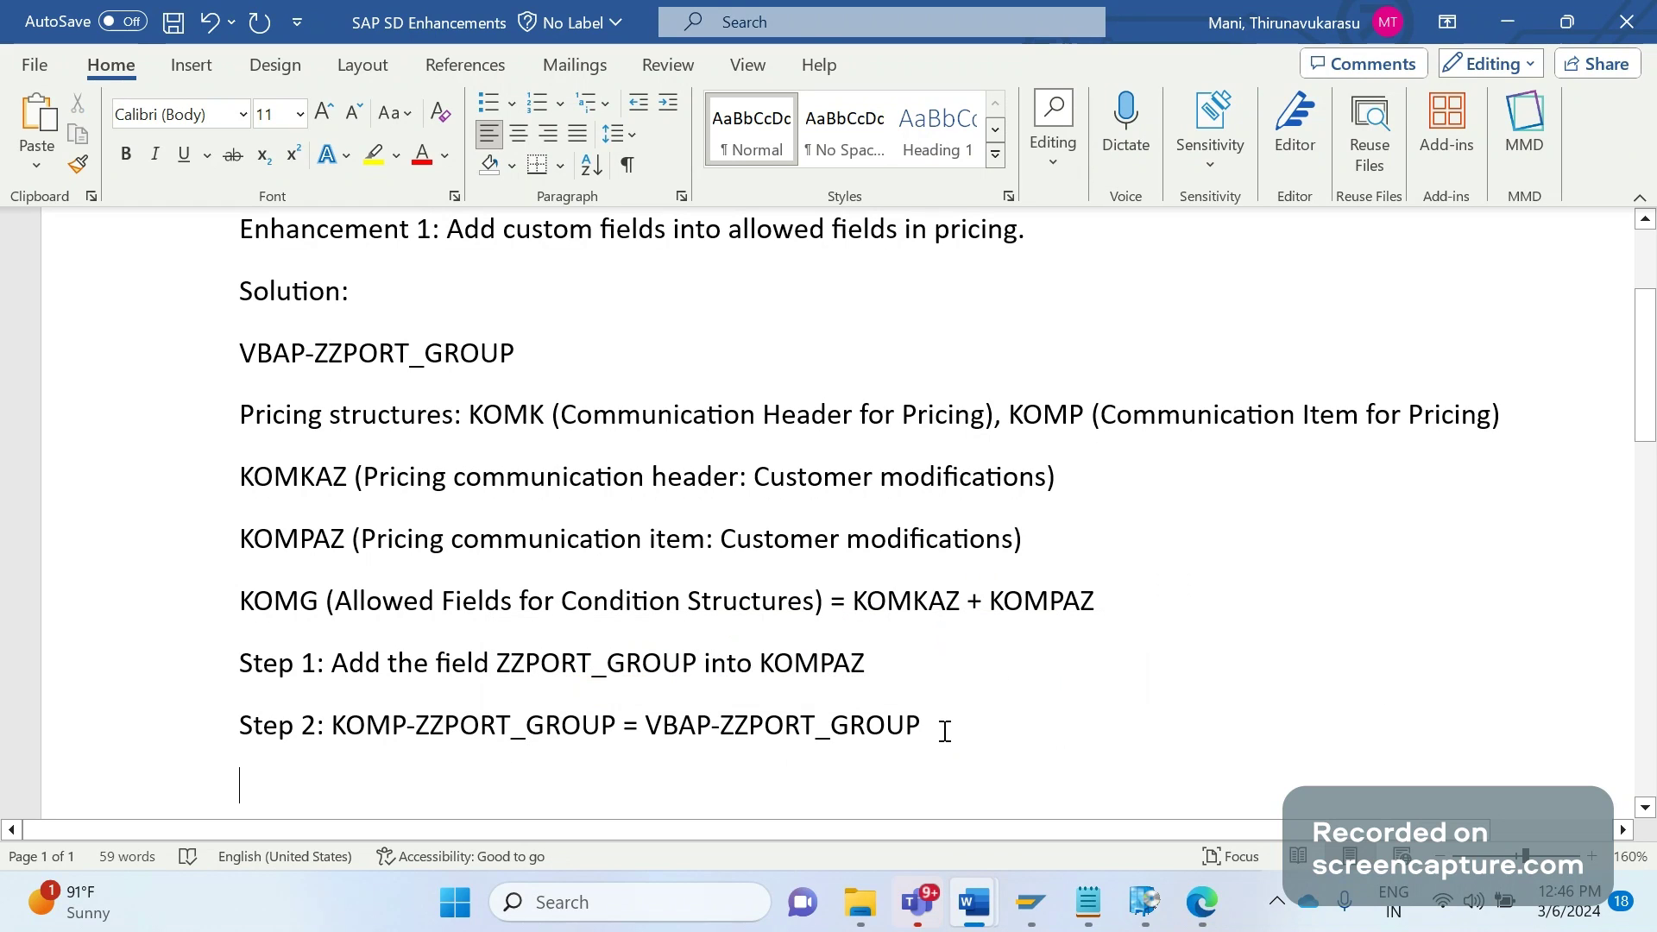
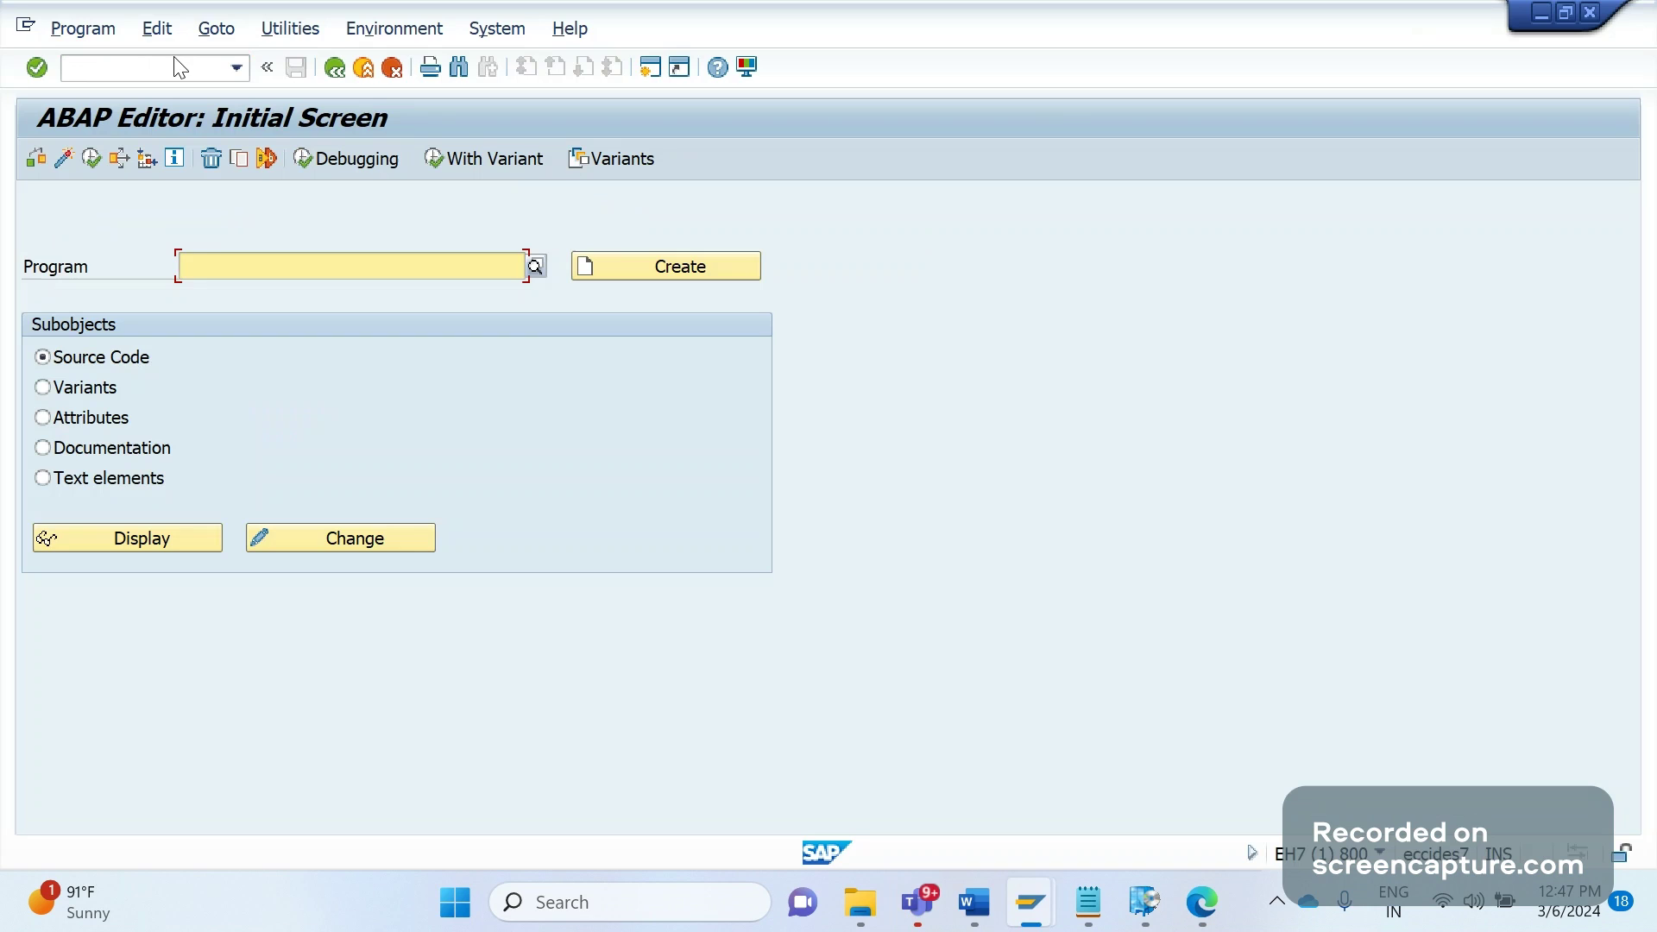
# Enter MV45AFZZ as the program name in the ABAP Editor
pyautogui.write('mve')
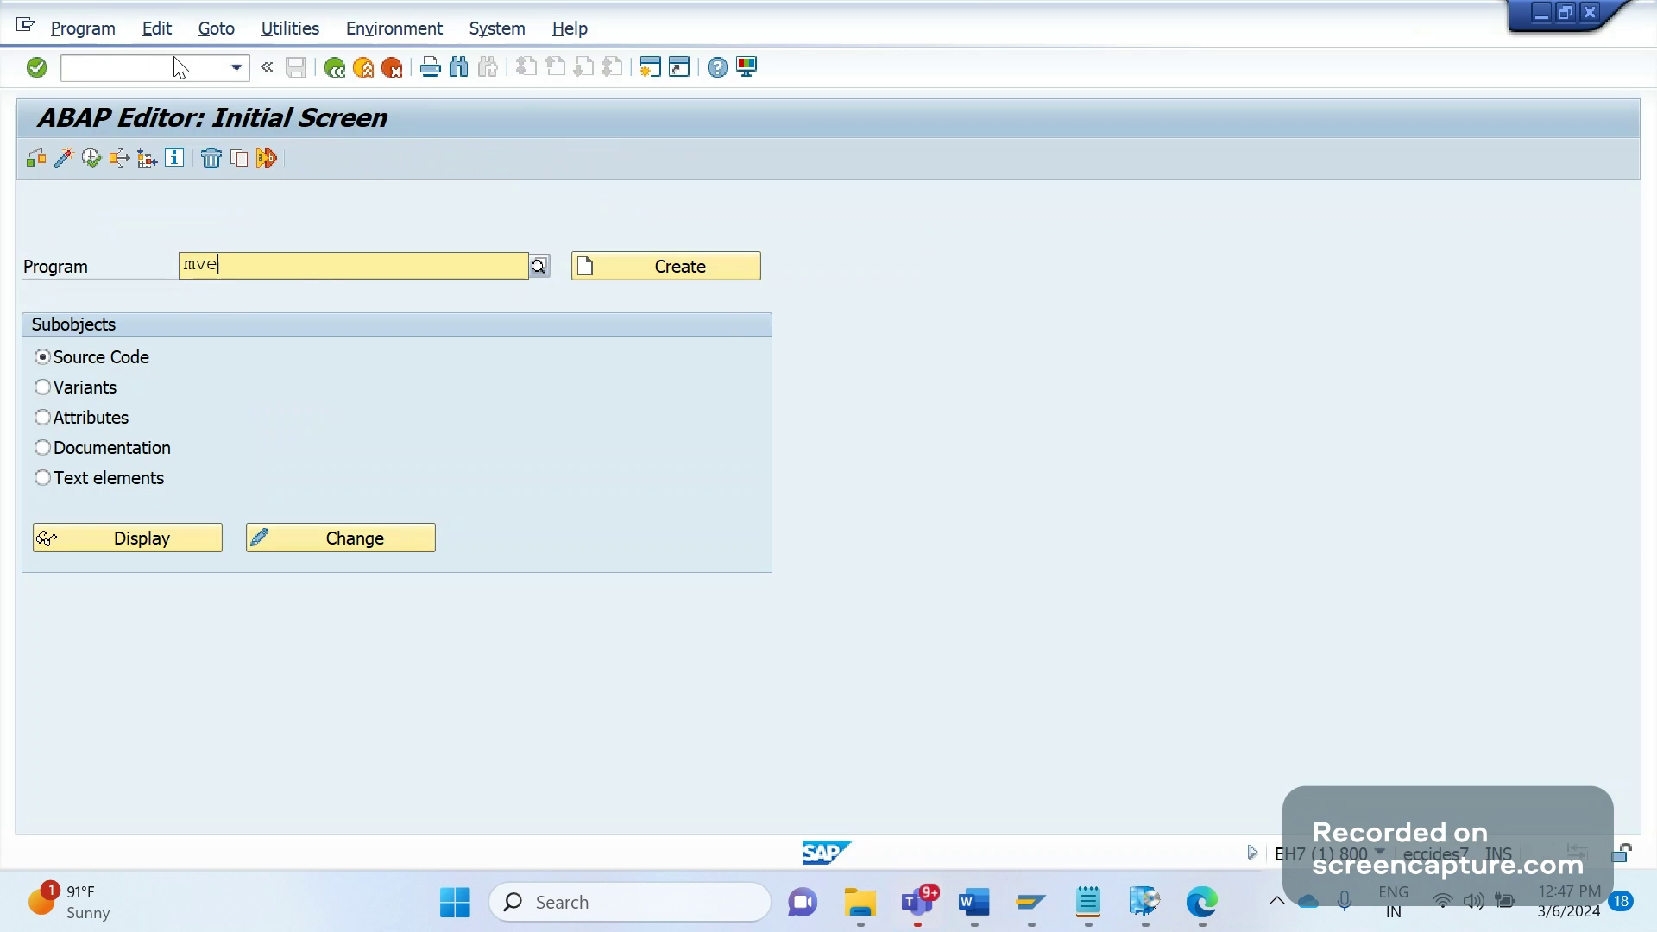
pyautogui.press('BackSpace')
pyautogui.write('45fazz')
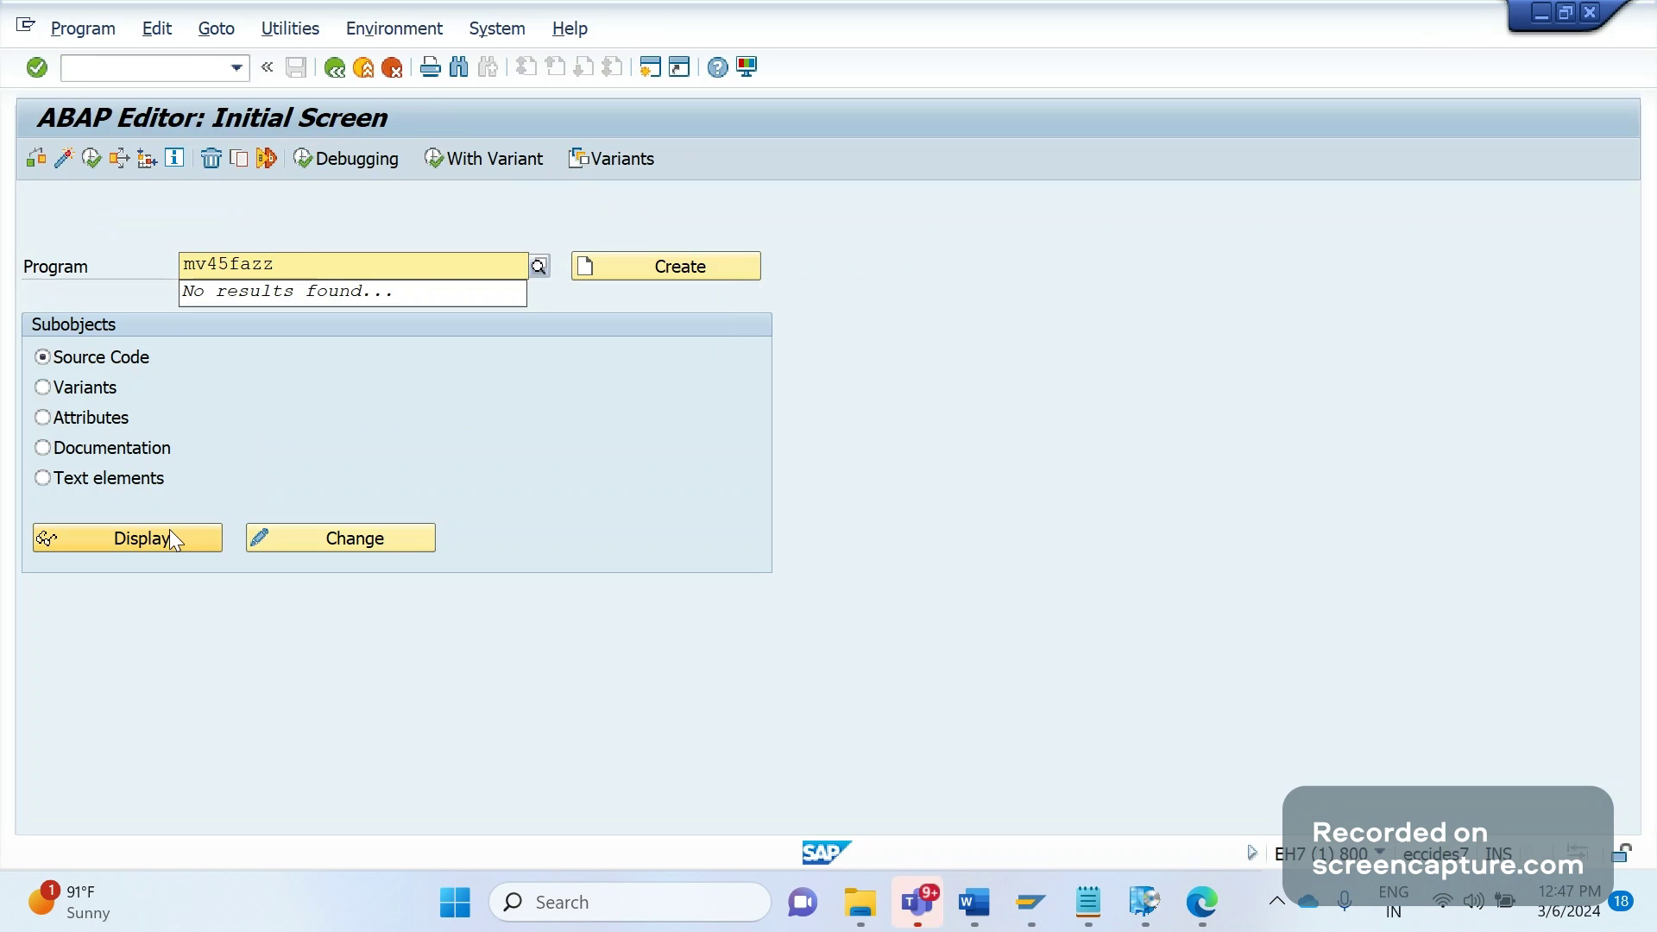
pyautogui.moveTo(298, 257); pyautogui.dragTo(79, 255)
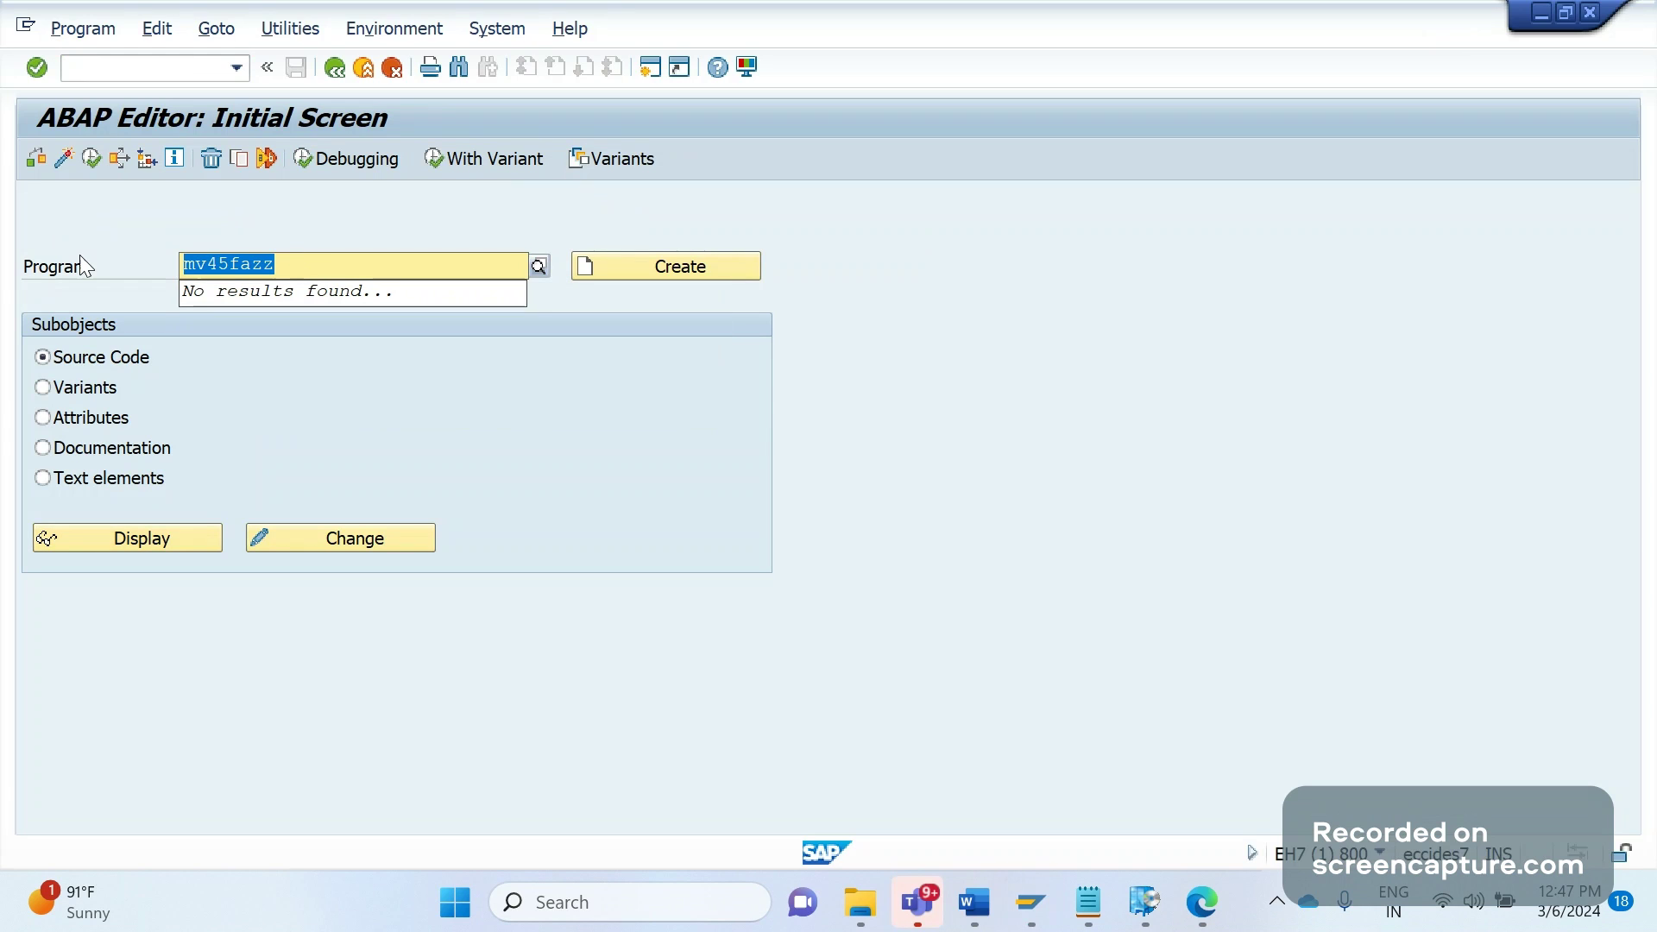
pyautogui.write('mv')
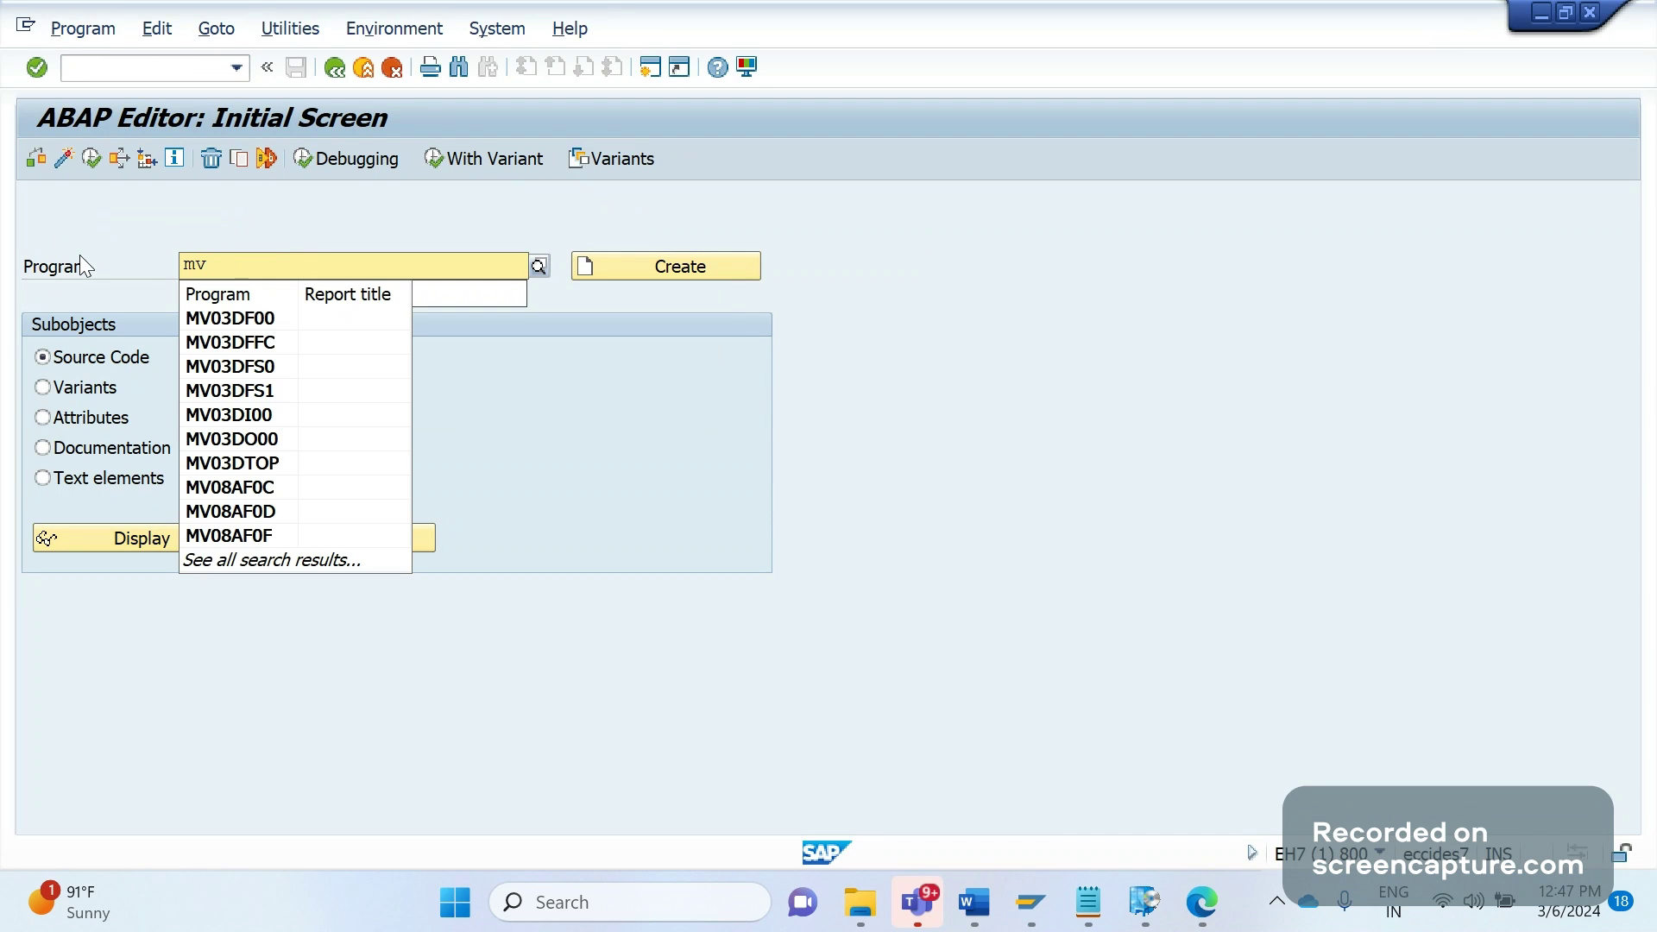
pyautogui.write('45afz')
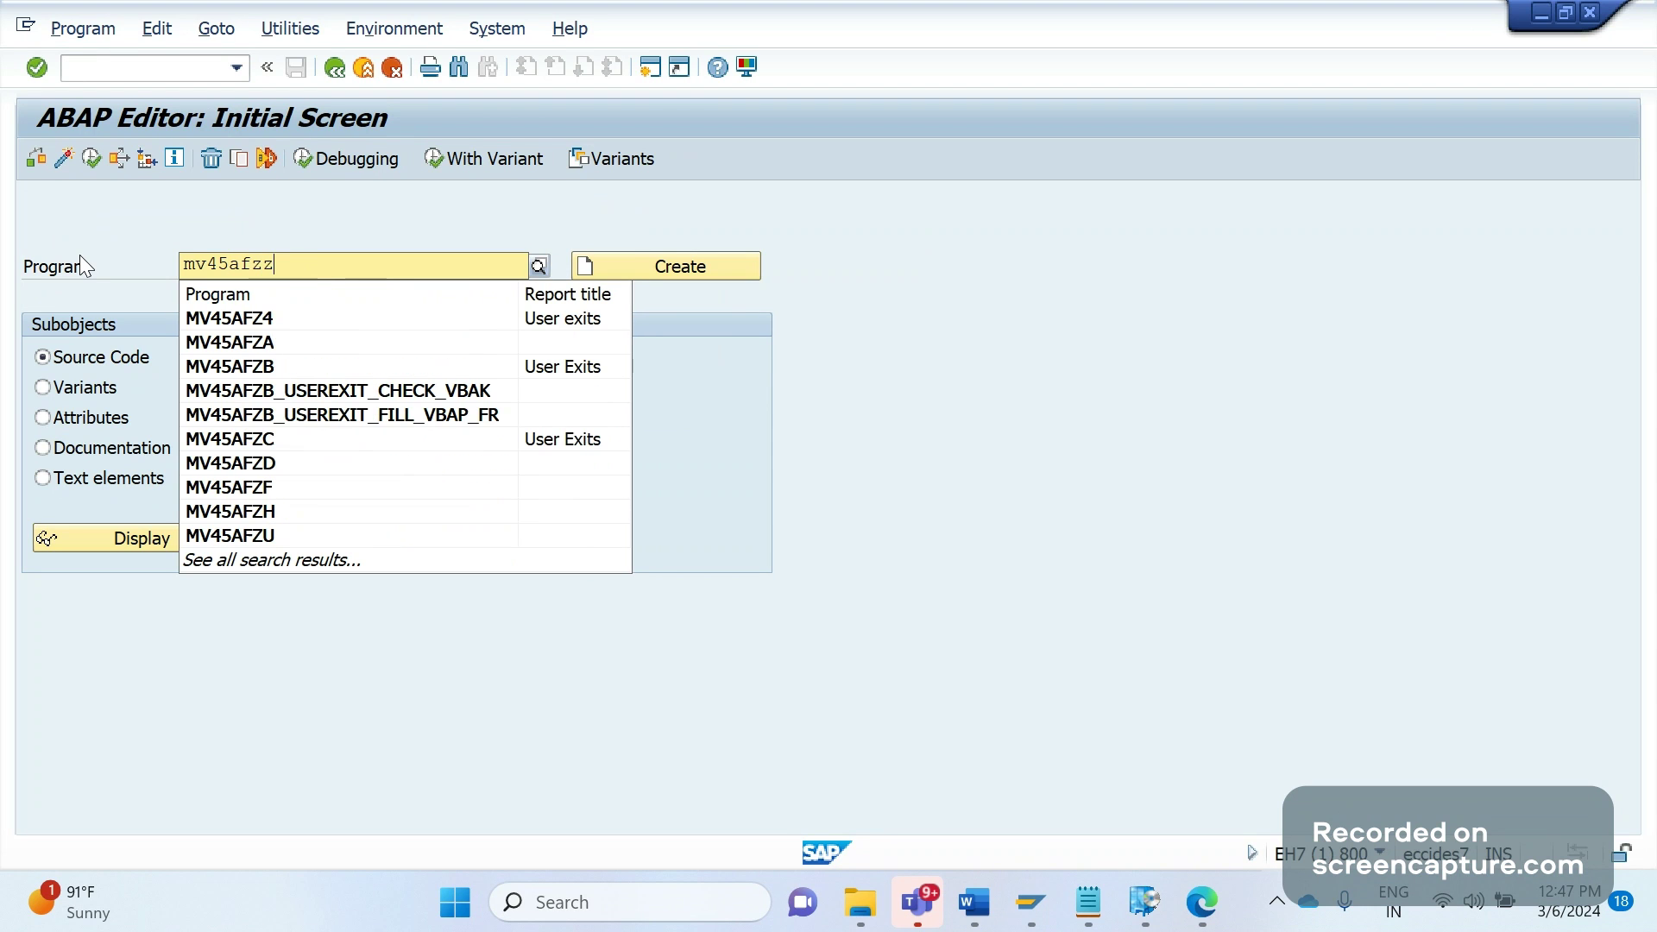
pyautogui.write('z')
pyautogui.press('Return')
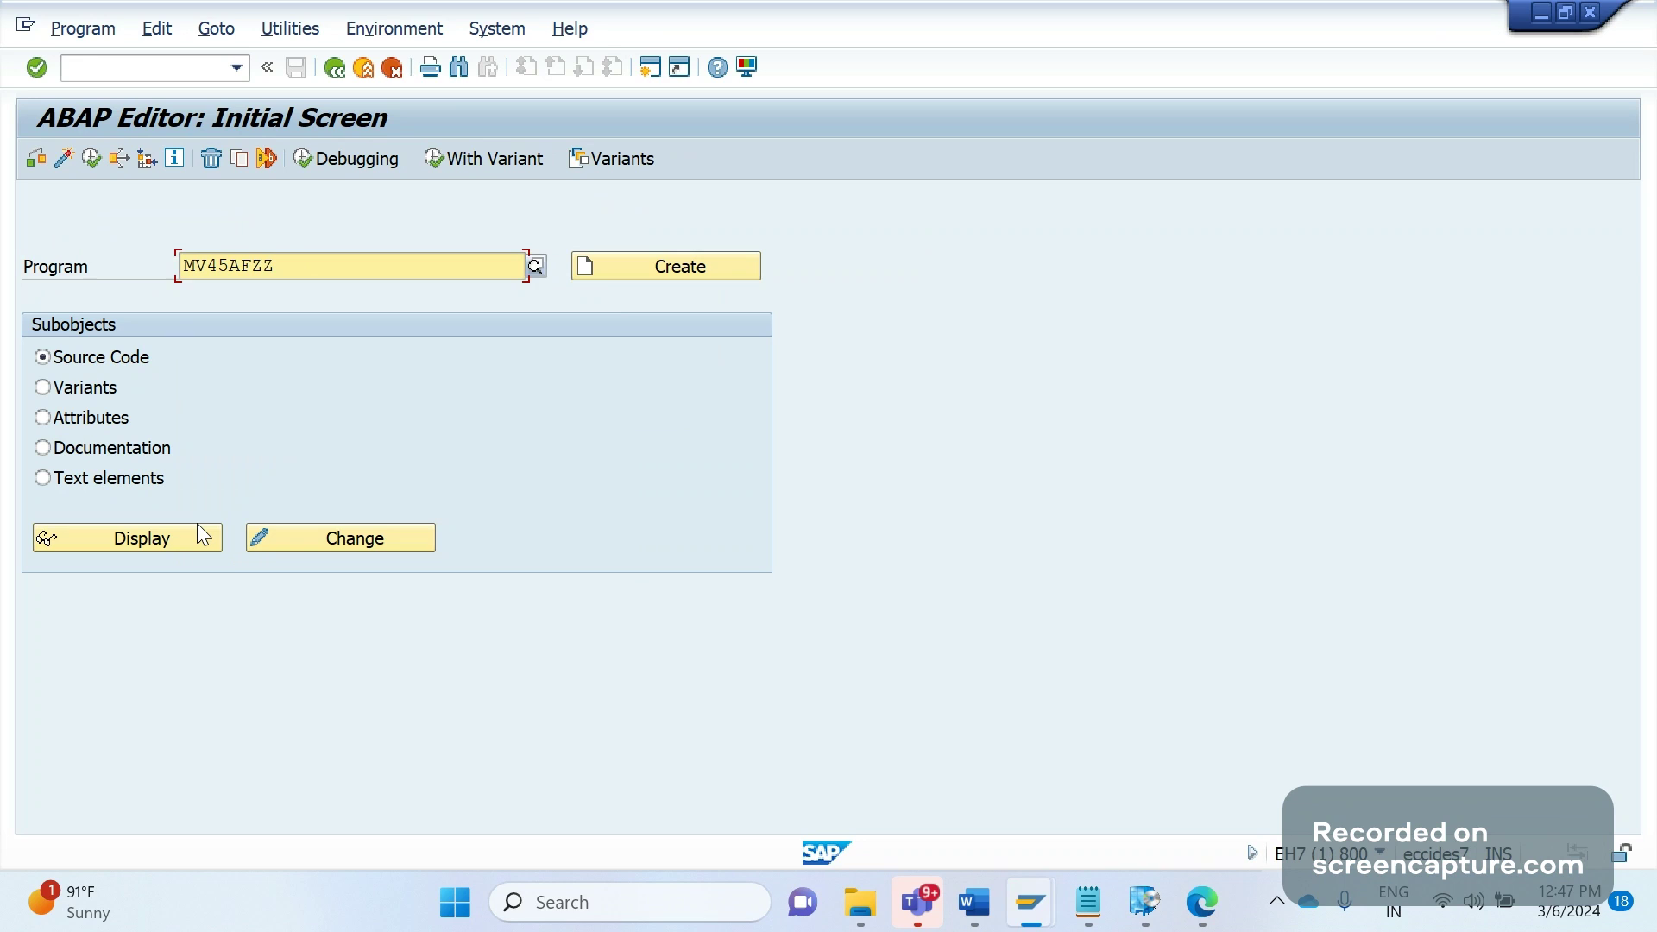
# Display the source code of MV45AFZZ and search its main program for the string "pricing_prepare"
pyautogui.click(176, 544)
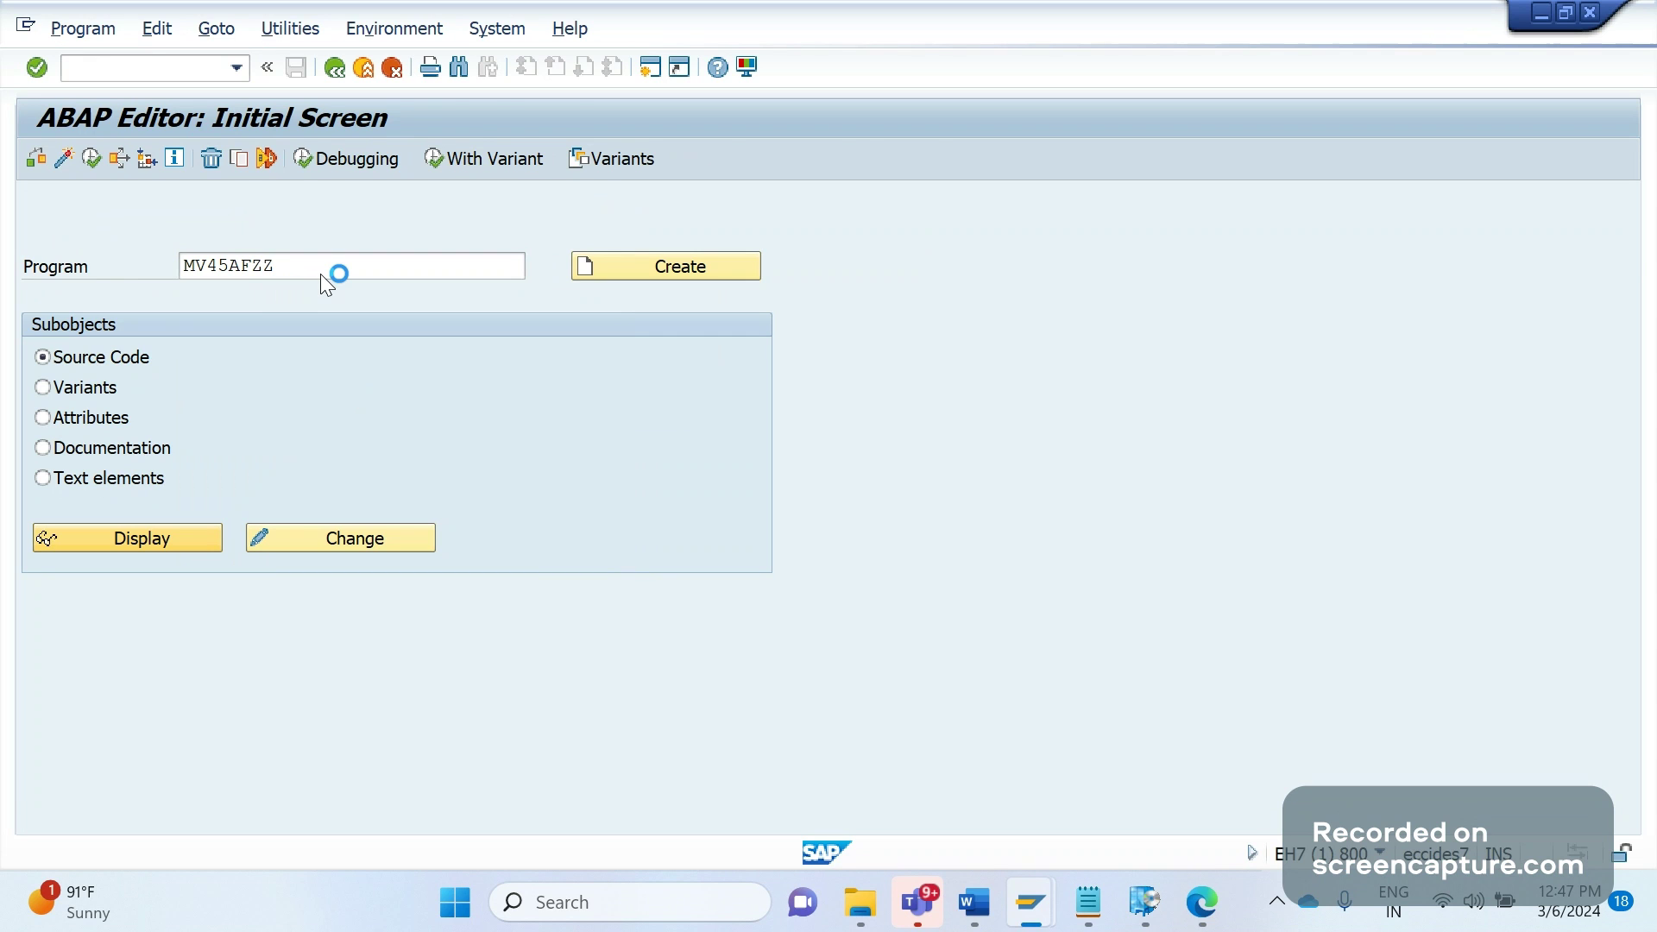
pyautogui.click(459, 69)
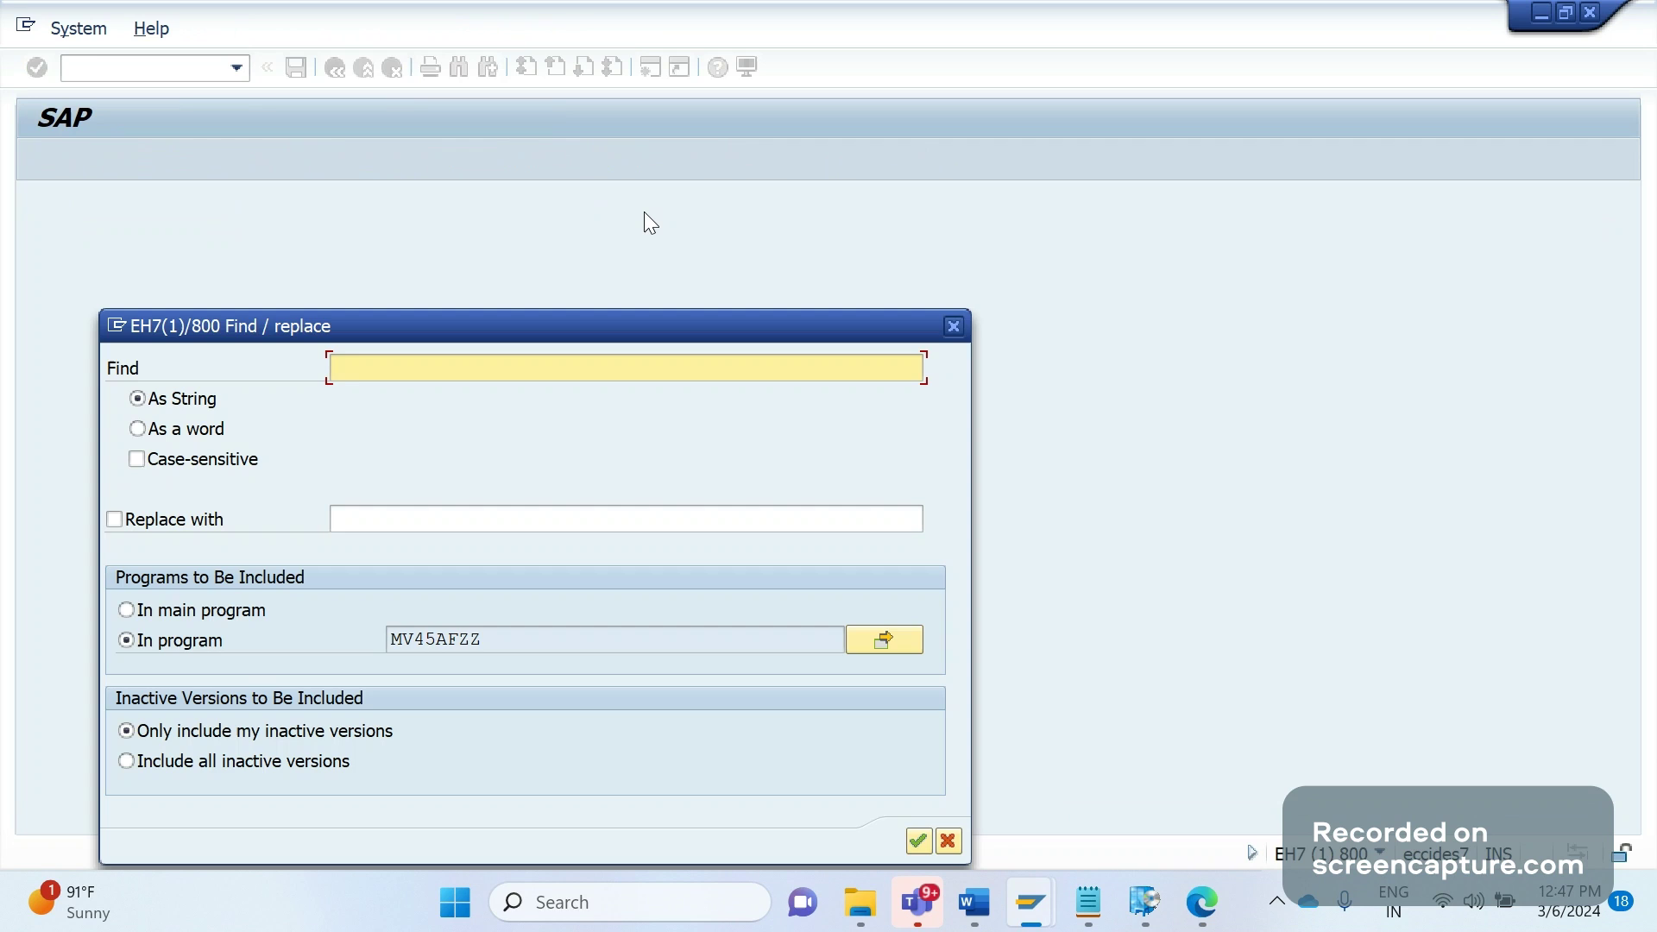
pyautogui.write('u')
pyautogui.press('BackSpace')
pyautogui.write('pricing')
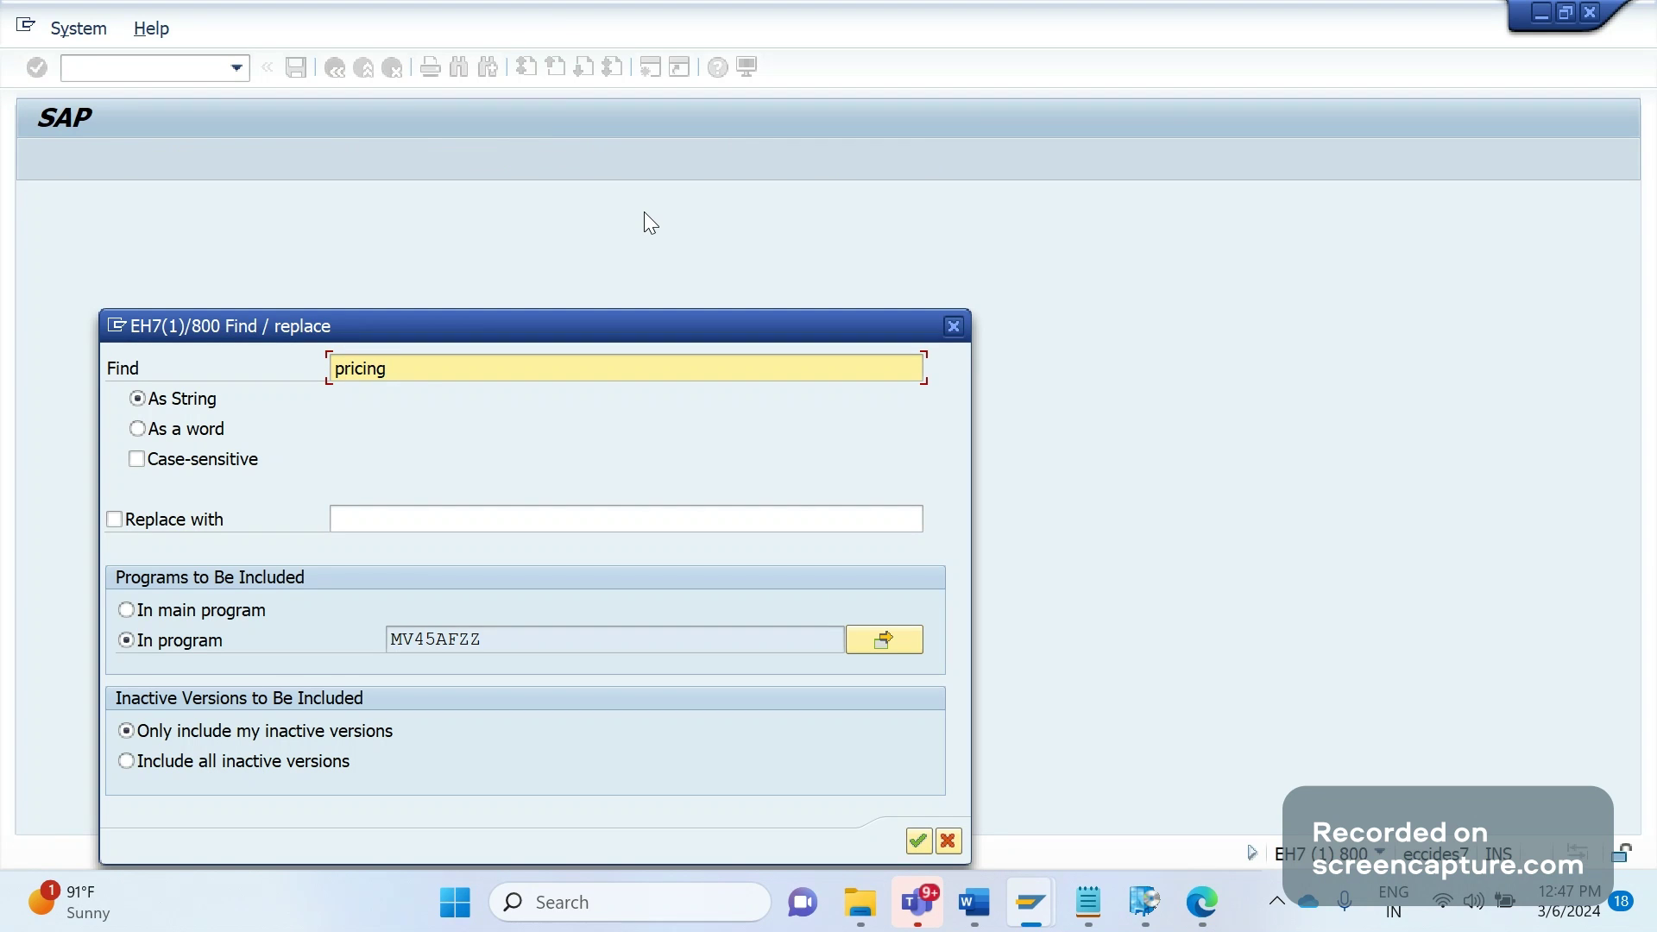
pyautogui.write('_prepare')
pyautogui.click(262, 613)
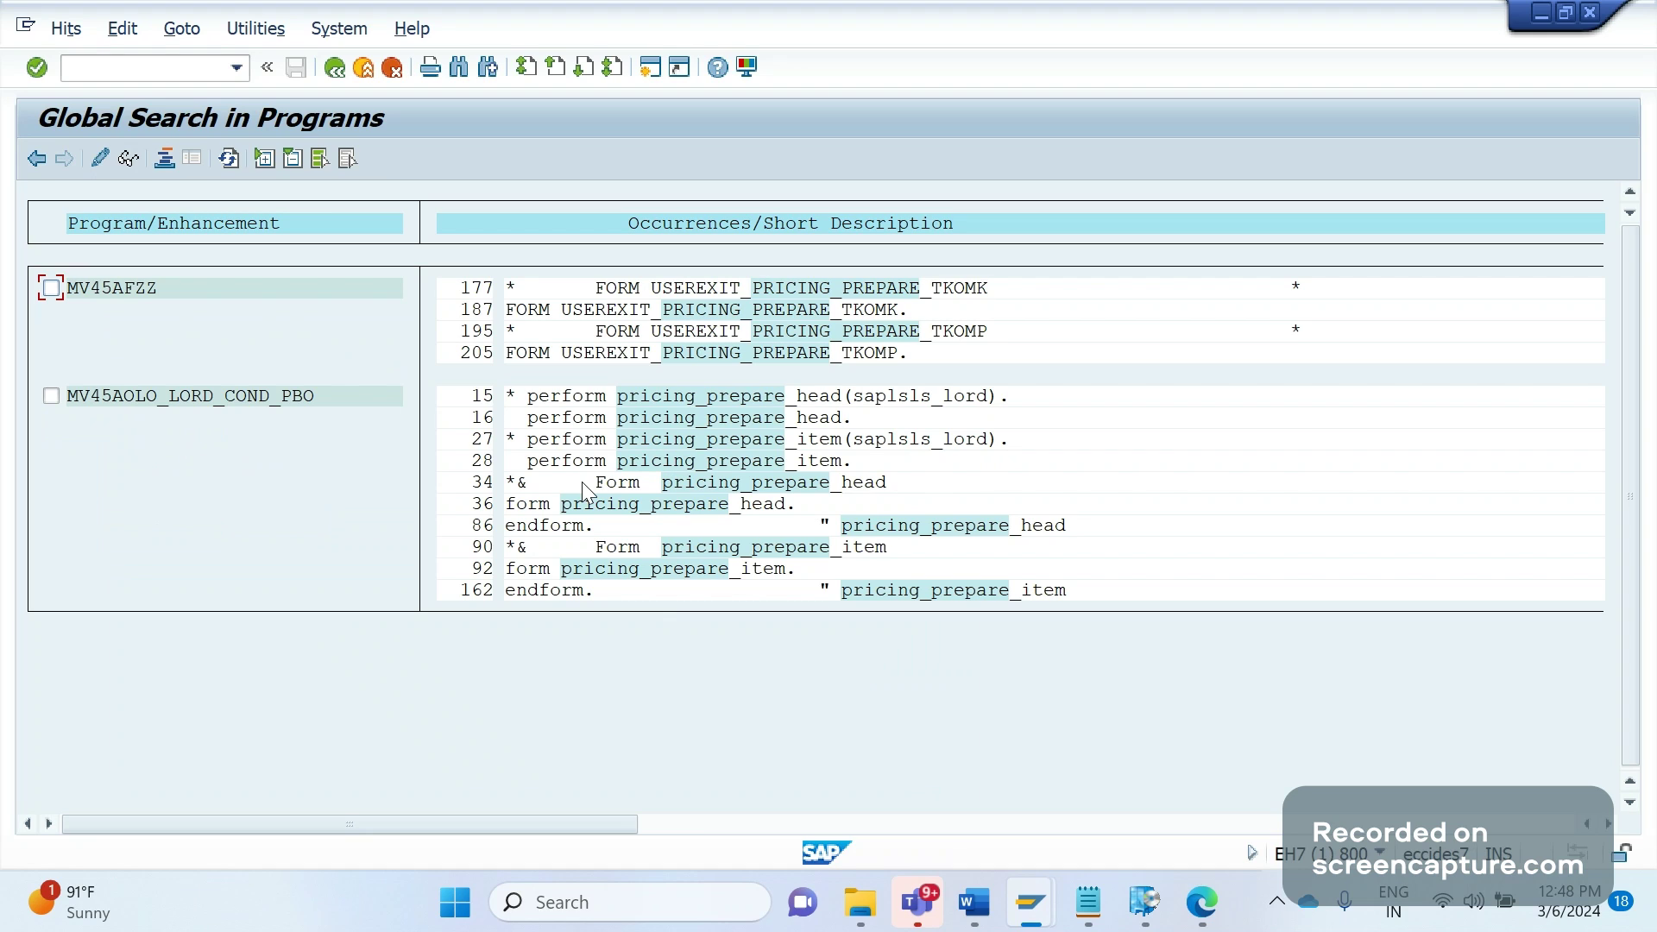
# Open the form USEREXIT_PRICING_PREPARE_TKOMK and copy its name as plain text to the end of the Step 2 line in Word
pyautogui.doubleClick(787, 311)
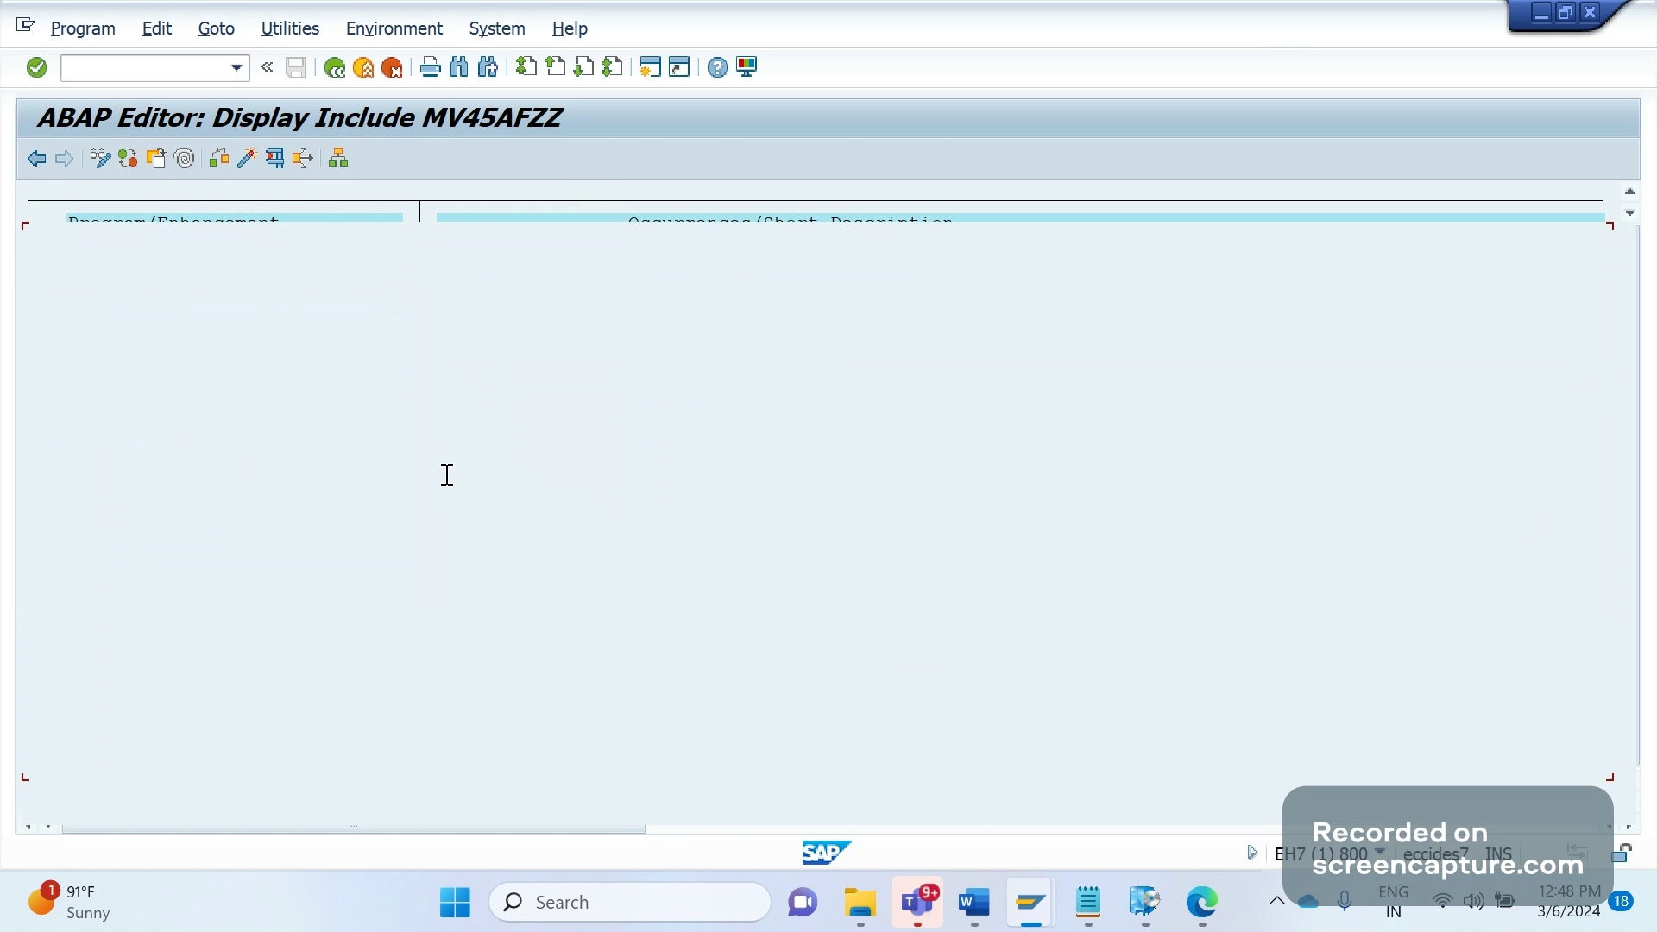
pyautogui.moveTo(186, 342); pyautogui.dragTo(521, 340)
pyautogui.hotkey('ctrl', 'c')
pyautogui.hotkey('alt', 'Tab')
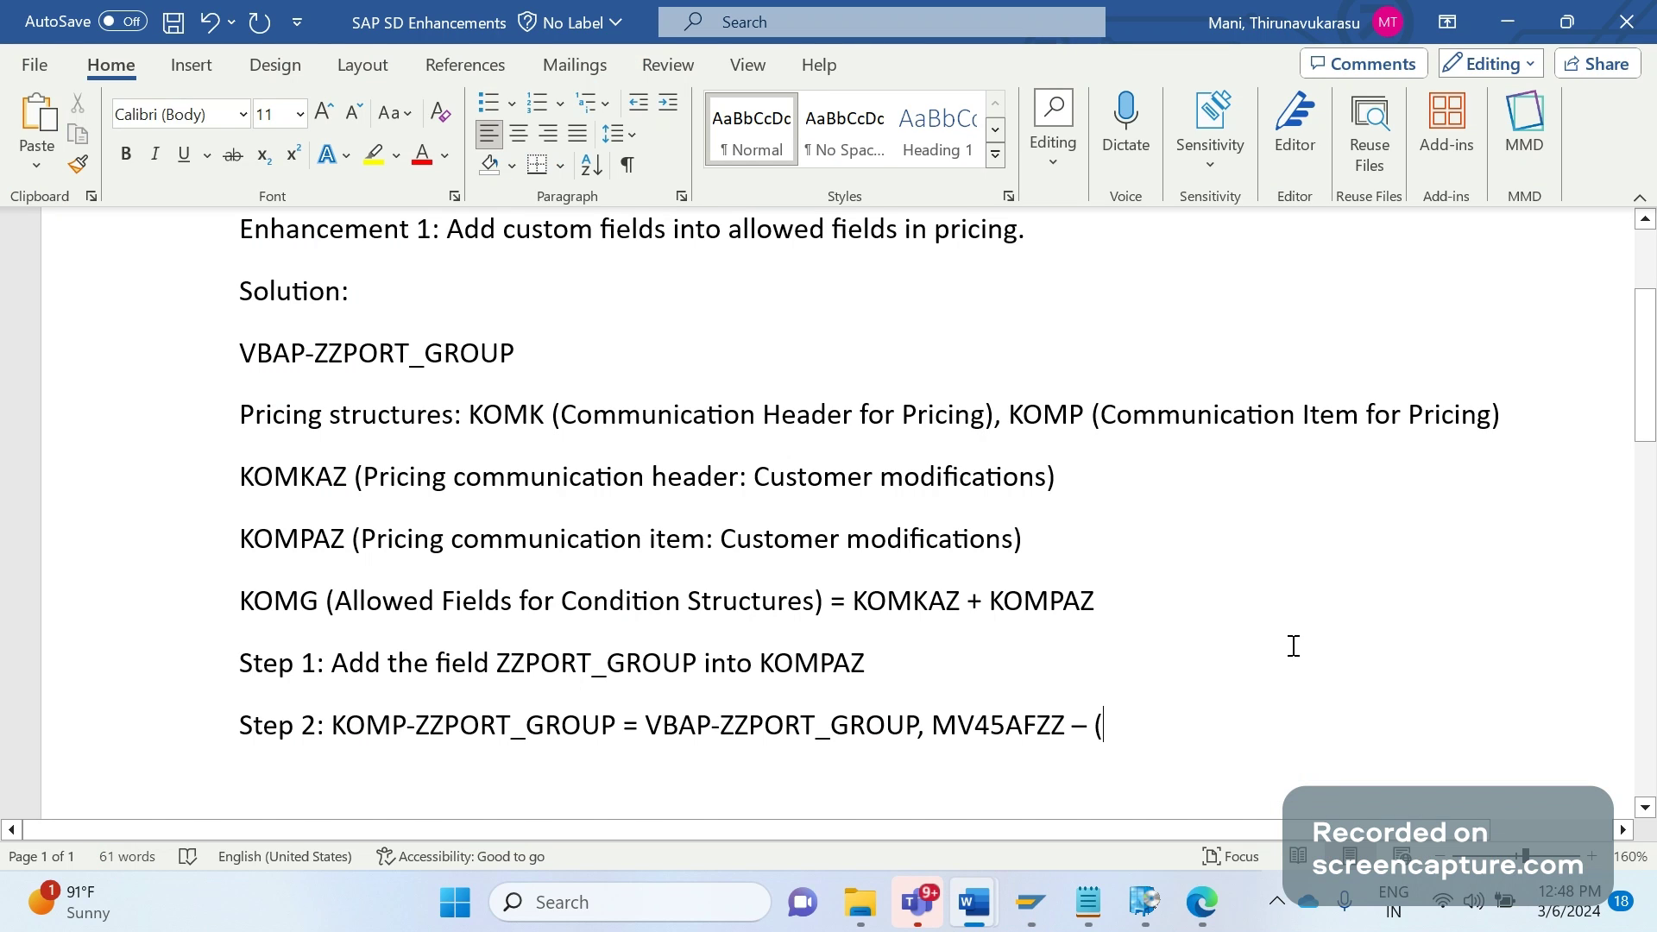
pyautogui.hotkey('ctrl', 'v')
pyautogui.click(787, 800)
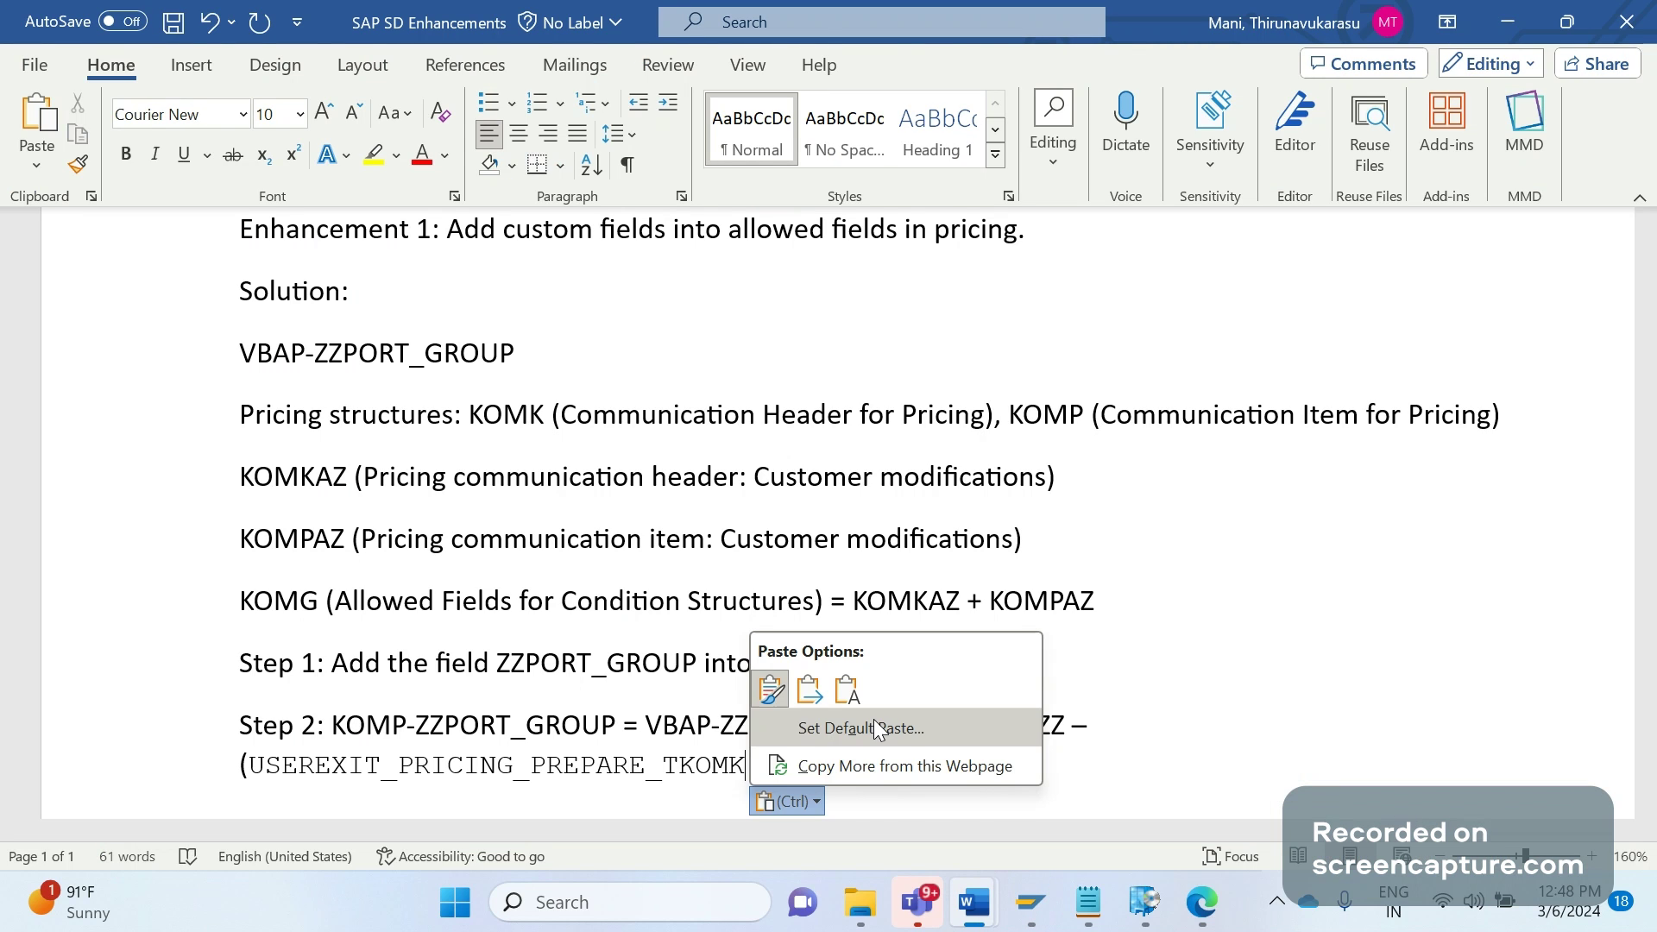
pyautogui.click(847, 687)
# Copy the form name USEREXIT_PRICING_PREPARE_TKOMP from SAP into Step 2 in Word as plain text, after a comma, and close the parenthesis
pyautogui.hotkey('alt', 'Tab')
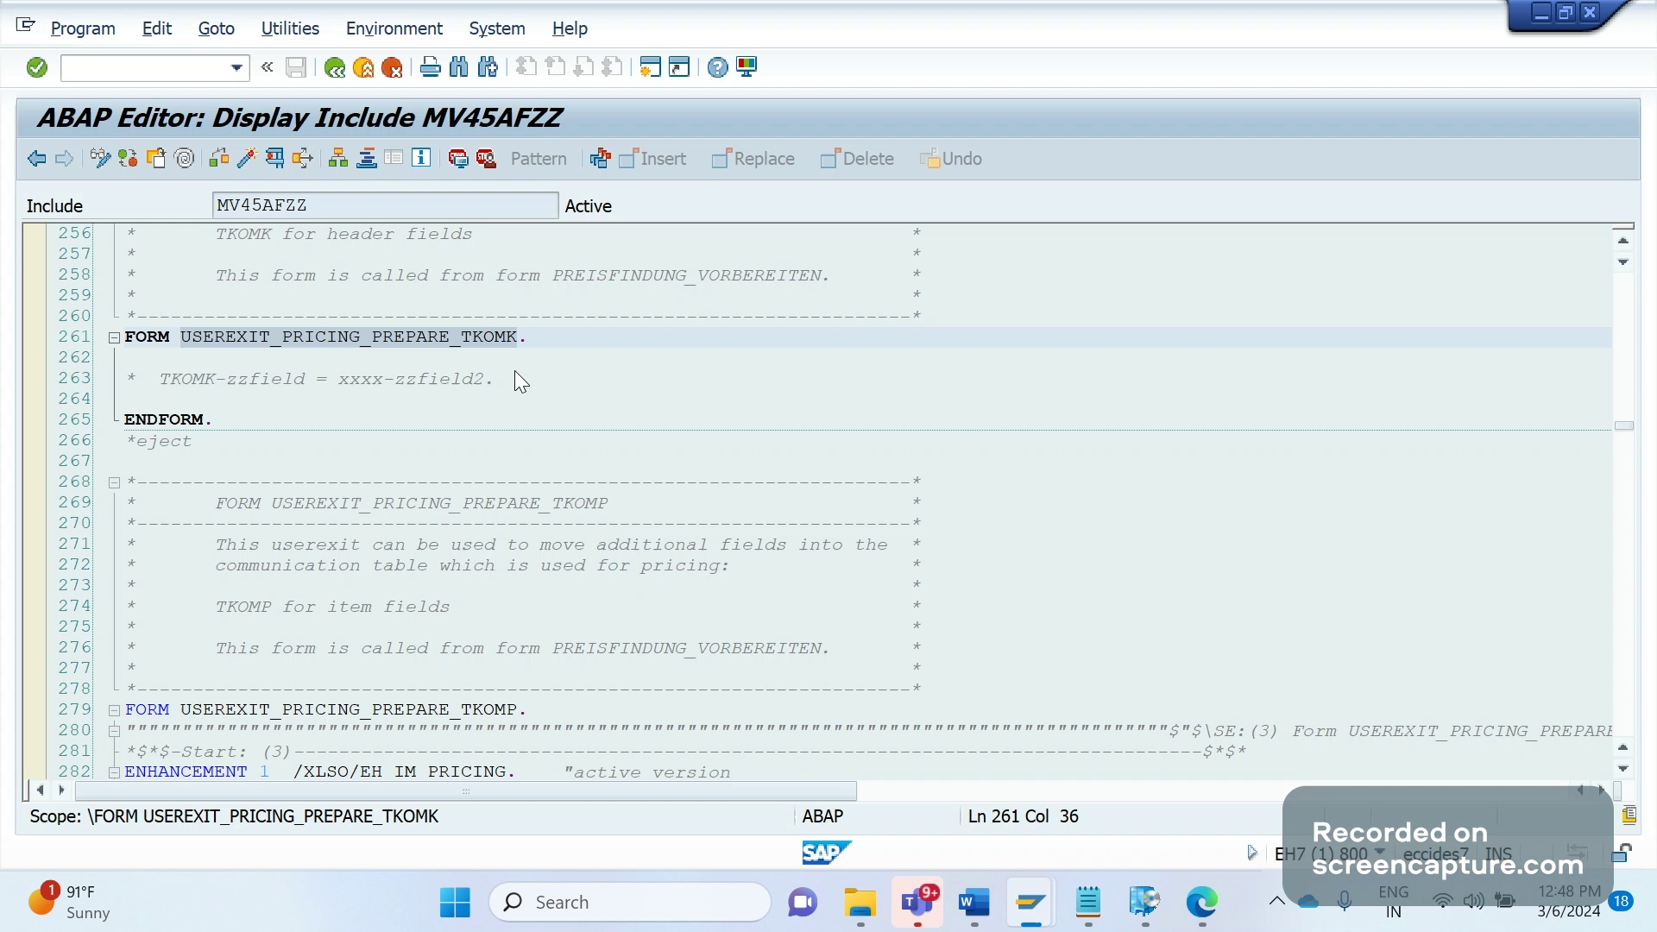
pyautogui.press('F3')
pyautogui.doubleClick(870, 333)
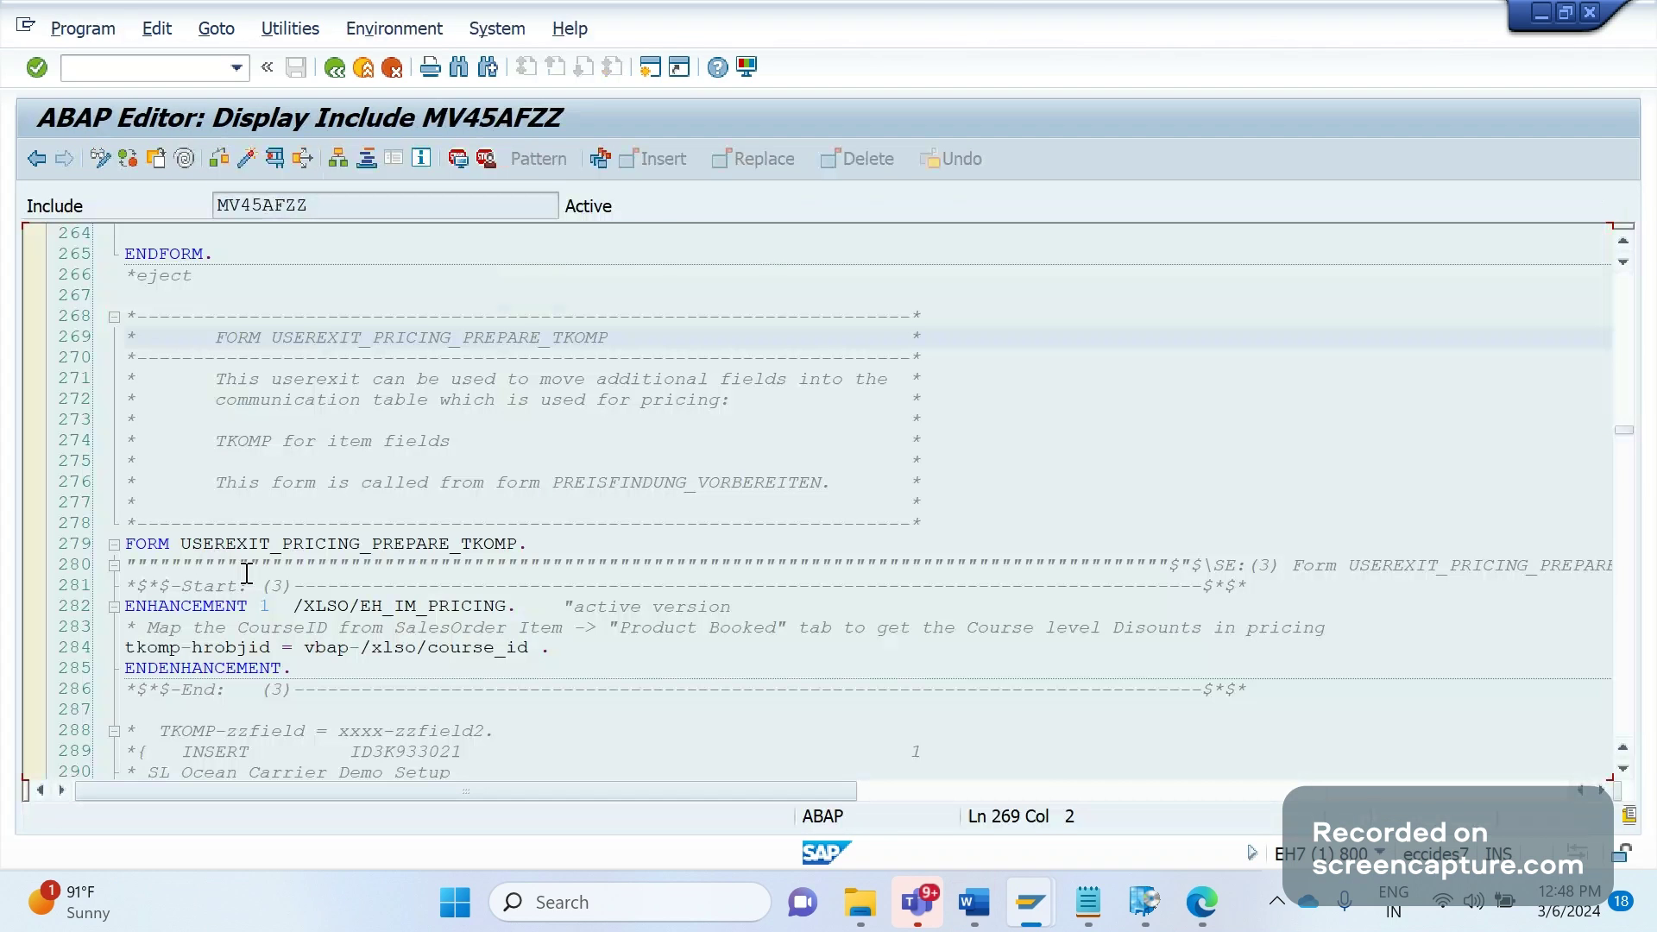
pyautogui.click(184, 542)
pyautogui.moveTo(184, 542); pyautogui.dragTo(513, 542)
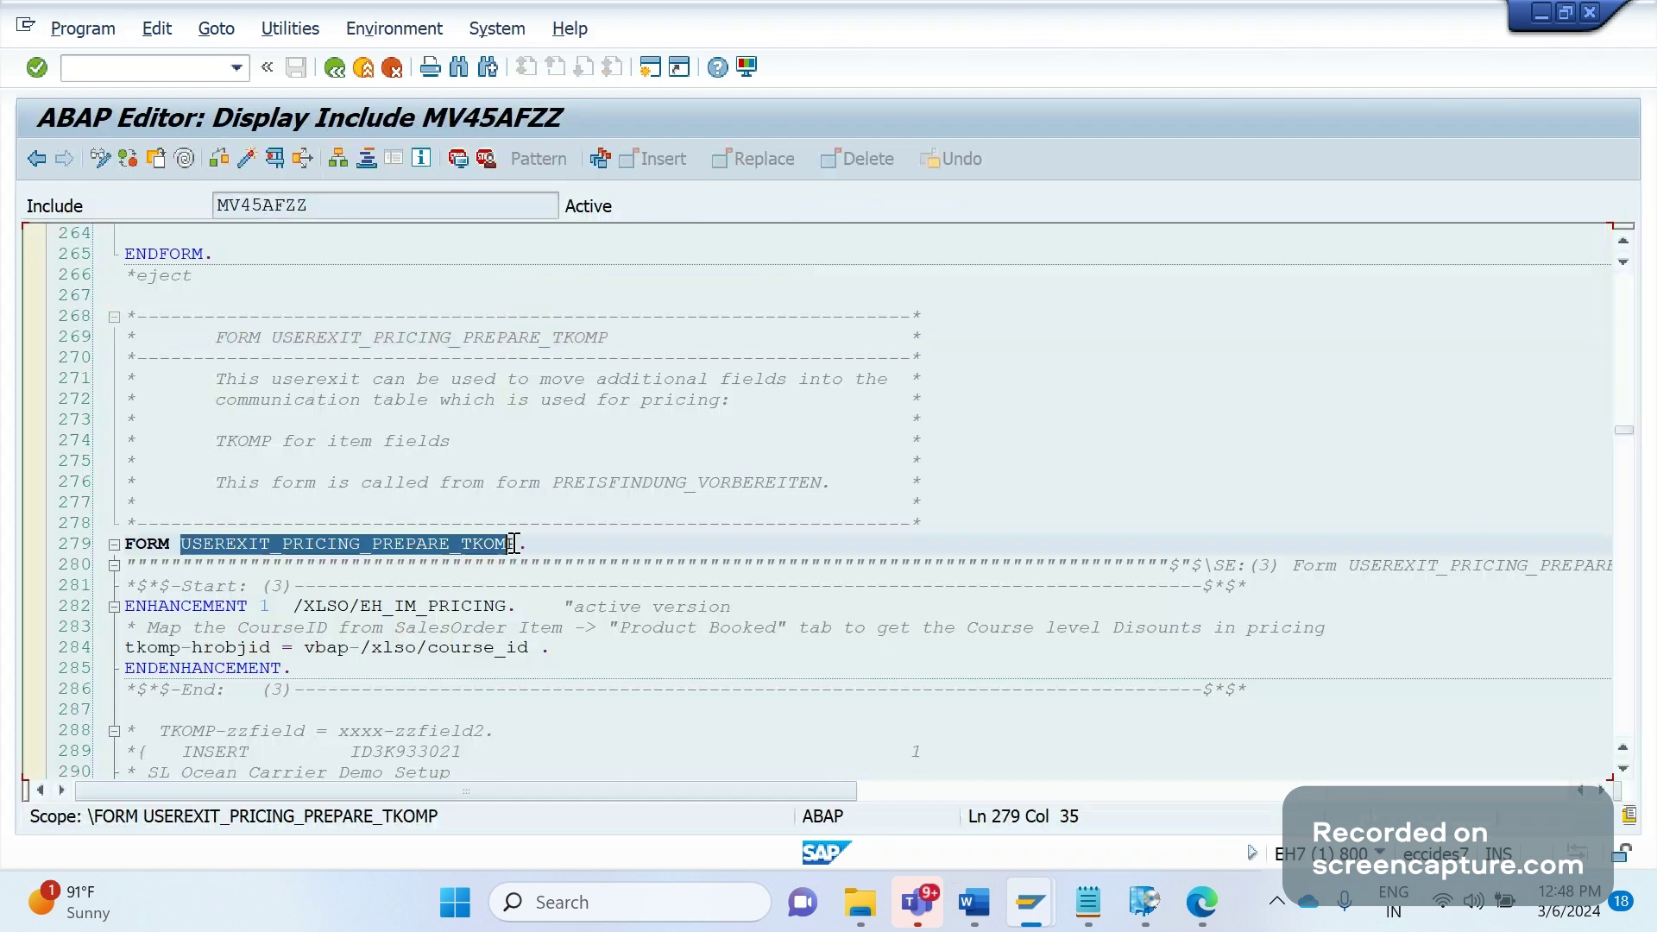
pyautogui.hotkey('alt', 'Tab')
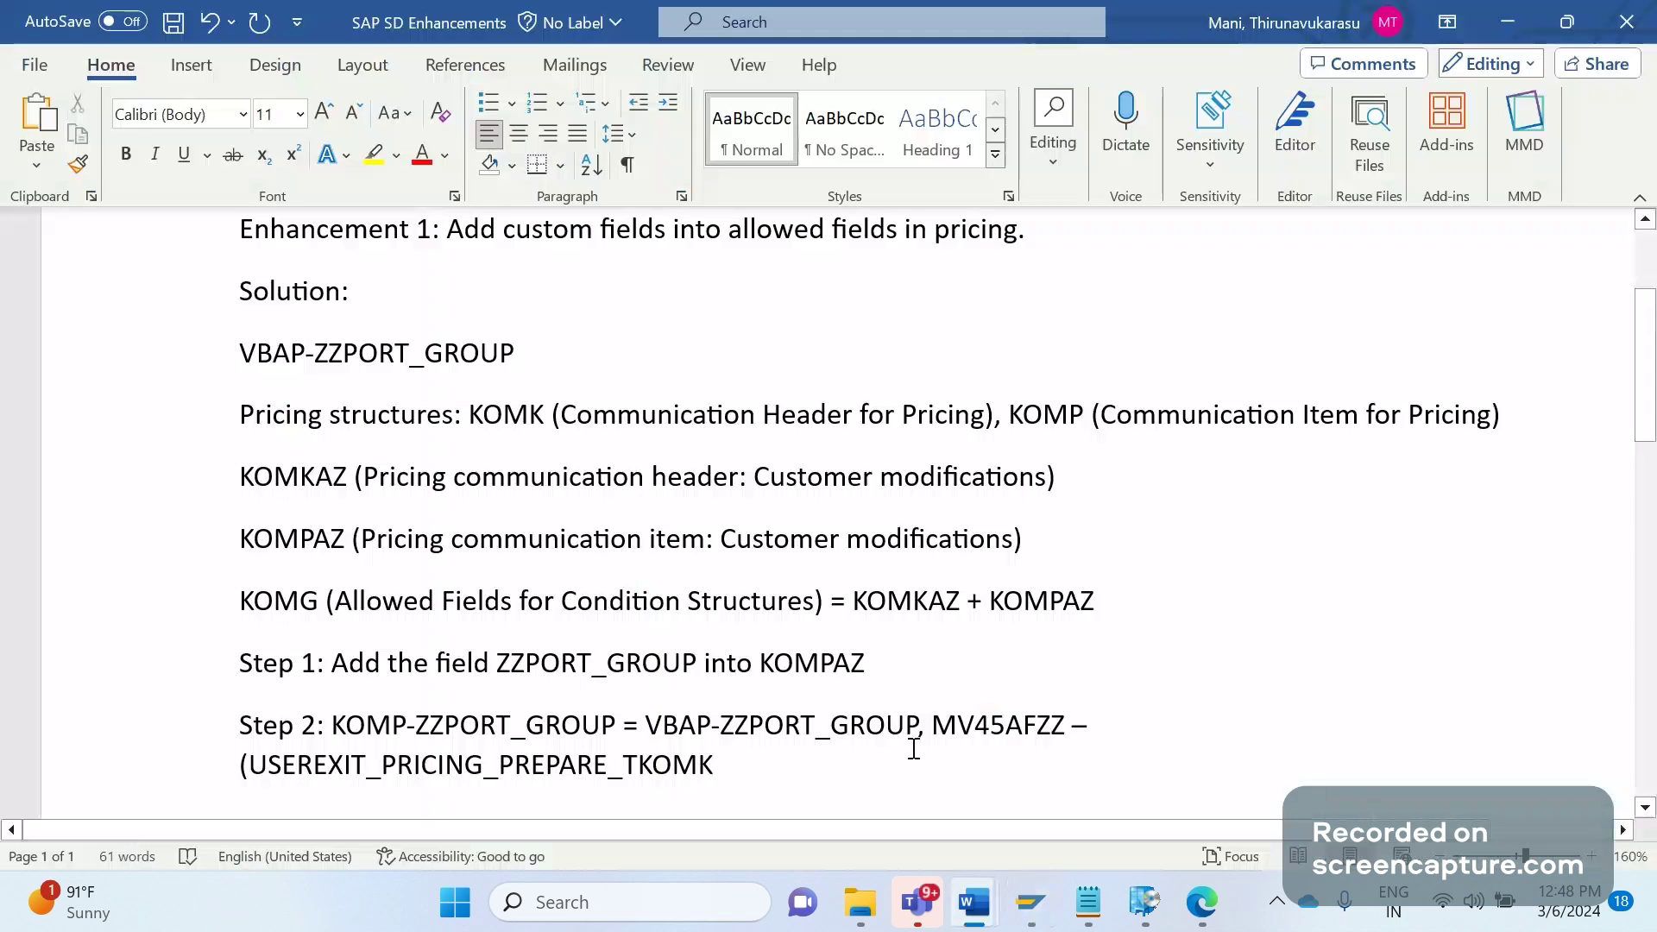
pyautogui.write(',')
pyautogui.write('USEREXIT_PRICING_PREPARE_TKOMP')
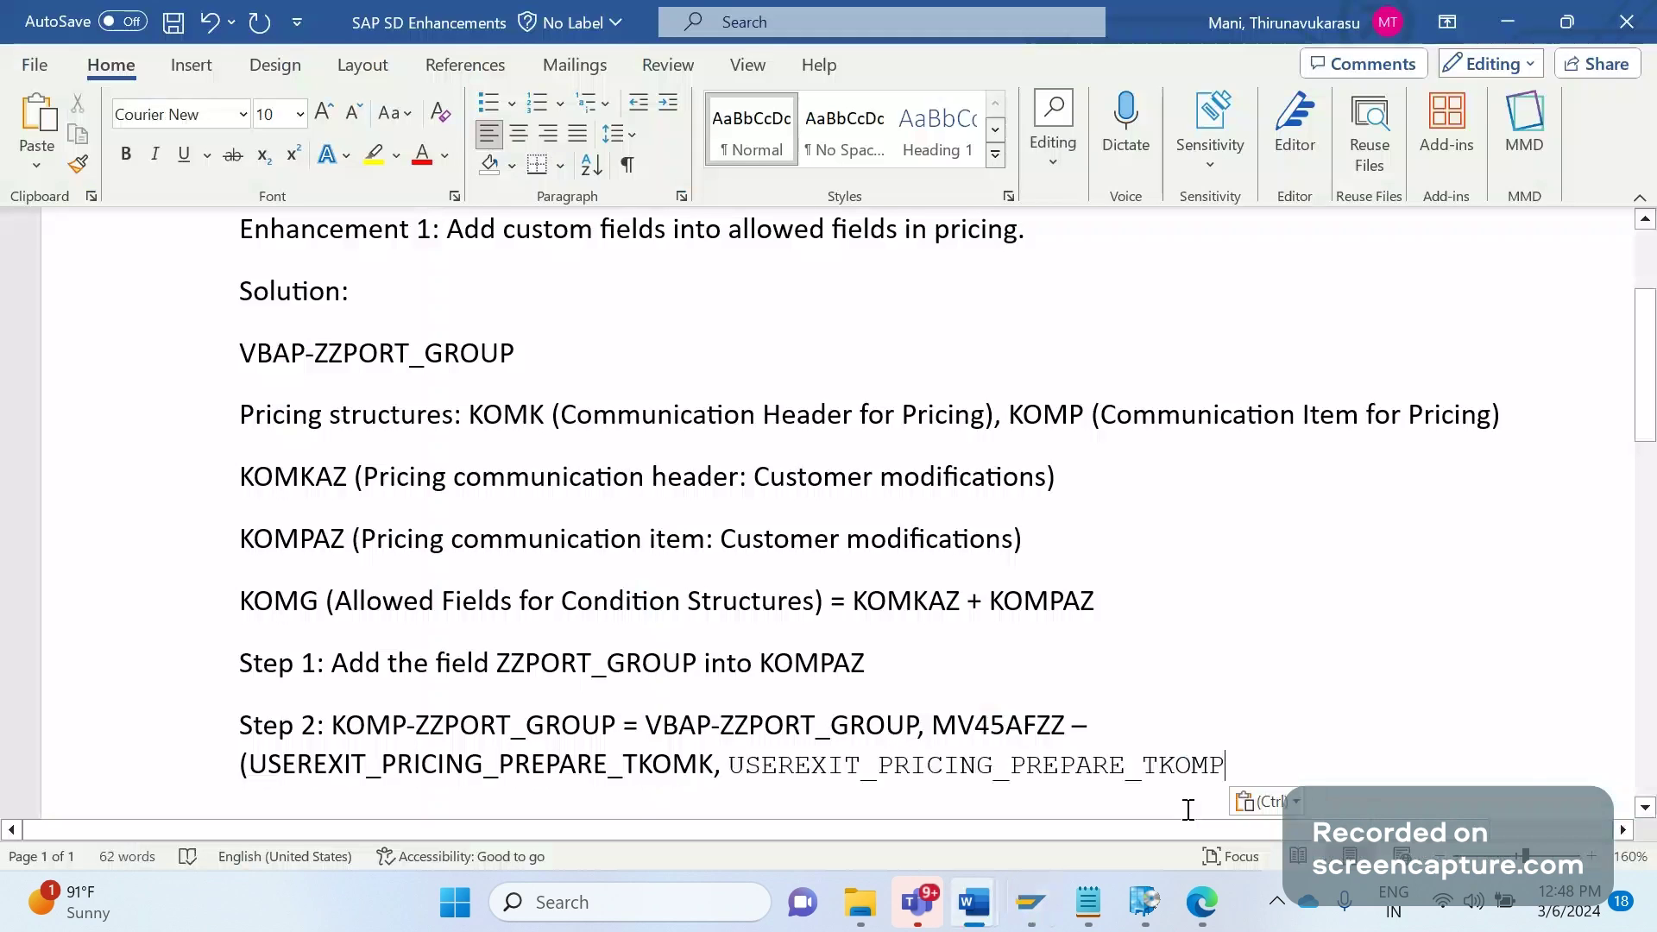
pyautogui.click(1264, 801)
pyautogui.click(1322, 695)
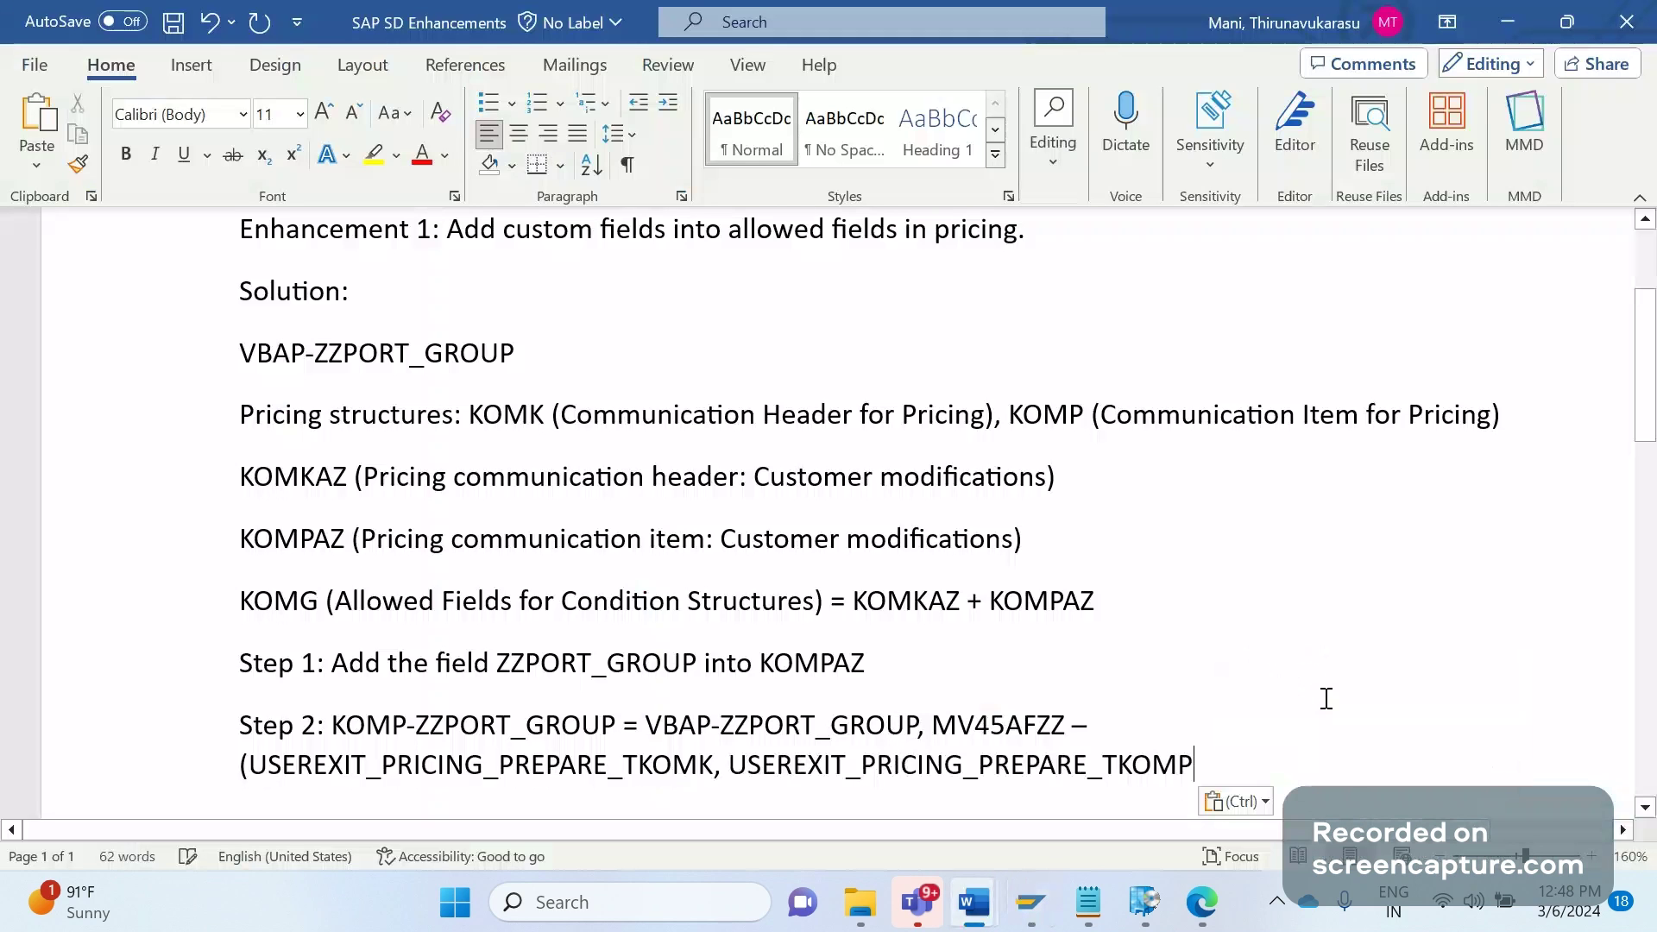
pyautogui.write(')')
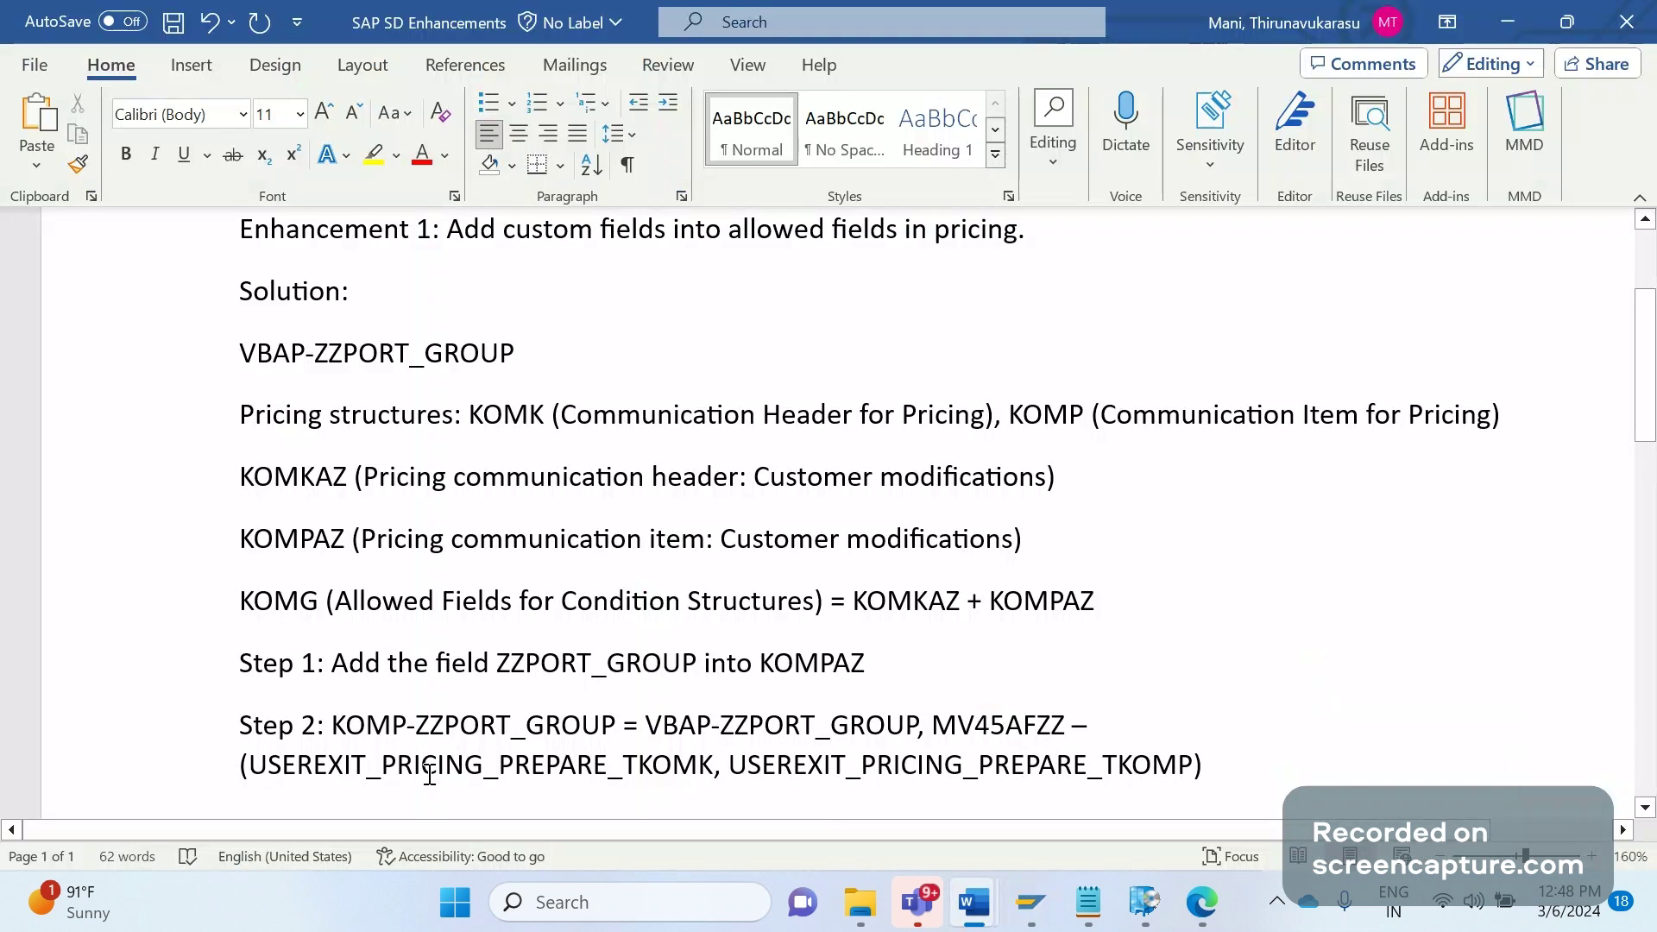
# Review the Step 2 line by highlighting its KOMP and VBAP fields and the two user exit names
pyautogui.moveTo(407, 723); pyautogui.dragTo(332, 722)
pyautogui.click(735, 802)
pyautogui.moveTo(729, 764); pyautogui.dragTo(963, 764)
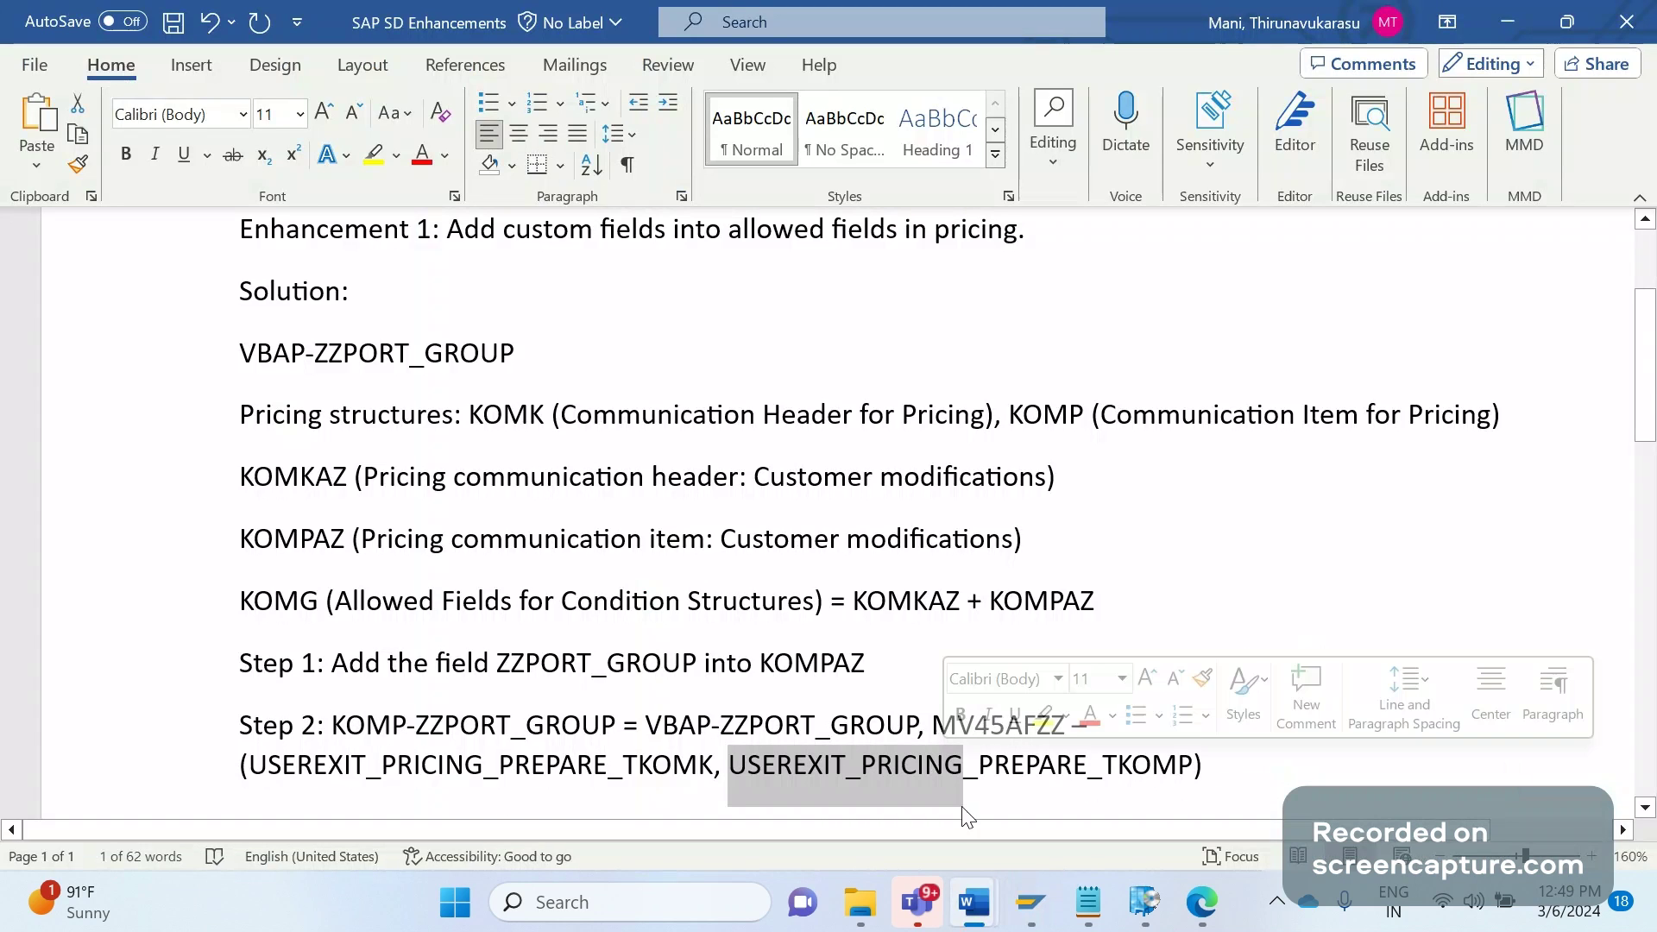
pyautogui.click(730, 782)
pyautogui.moveTo(714, 767); pyautogui.dragTo(442, 773)
pyautogui.click(773, 781)
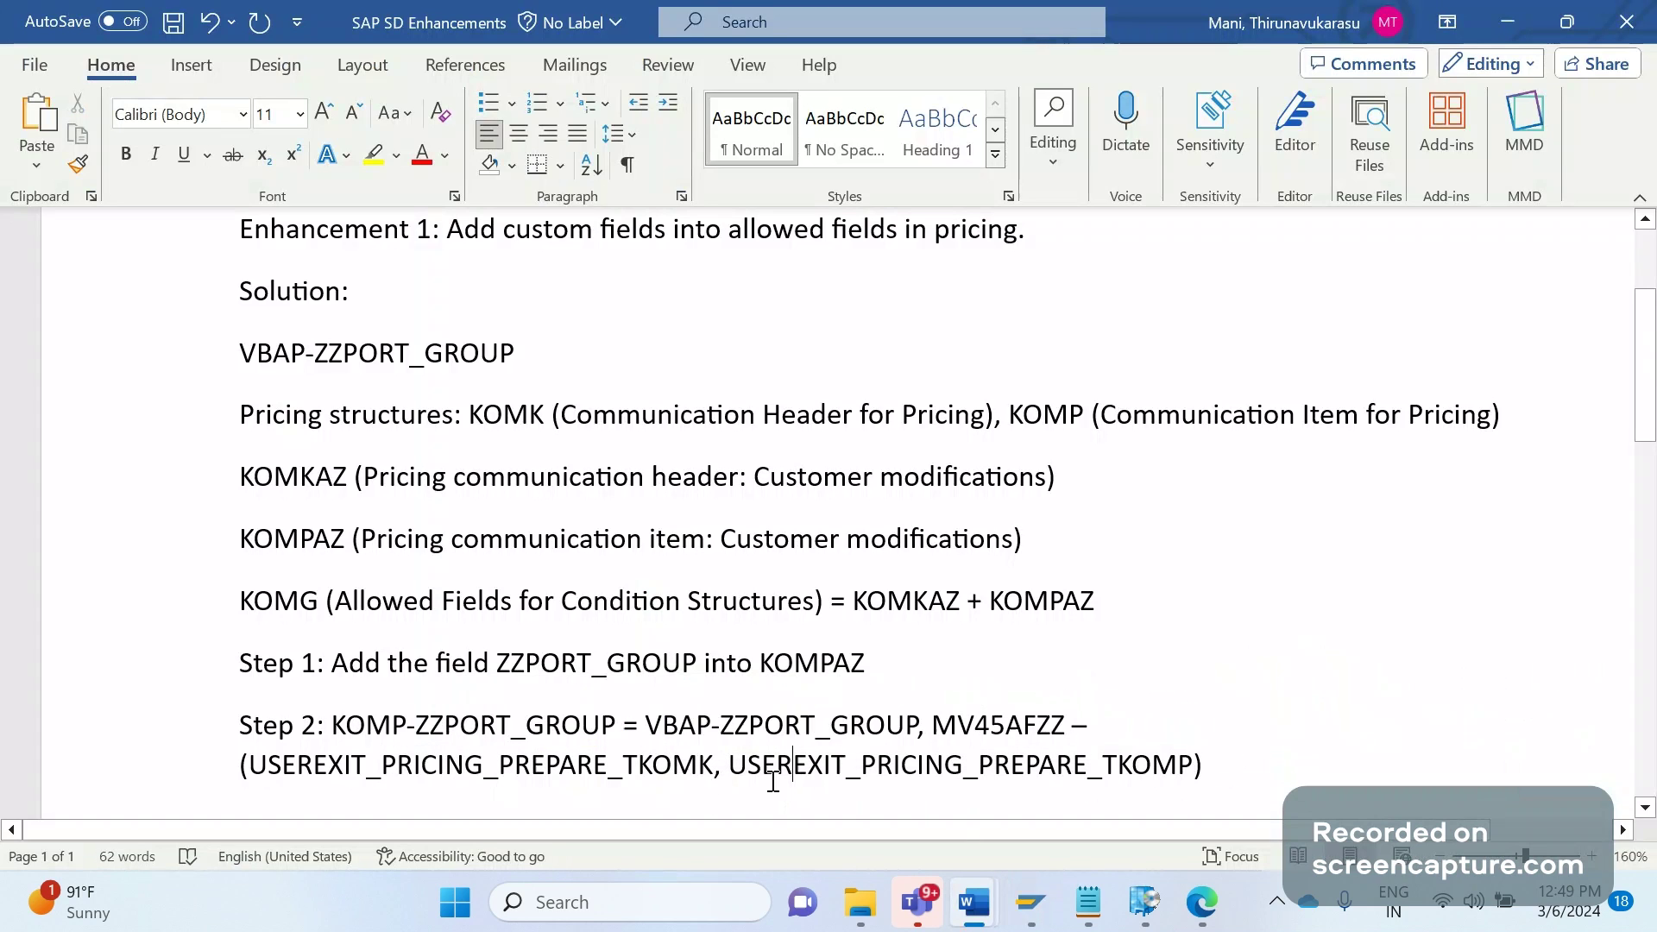
pyautogui.hotkey('ctrl', 'Left')
pyautogui.press('Down')
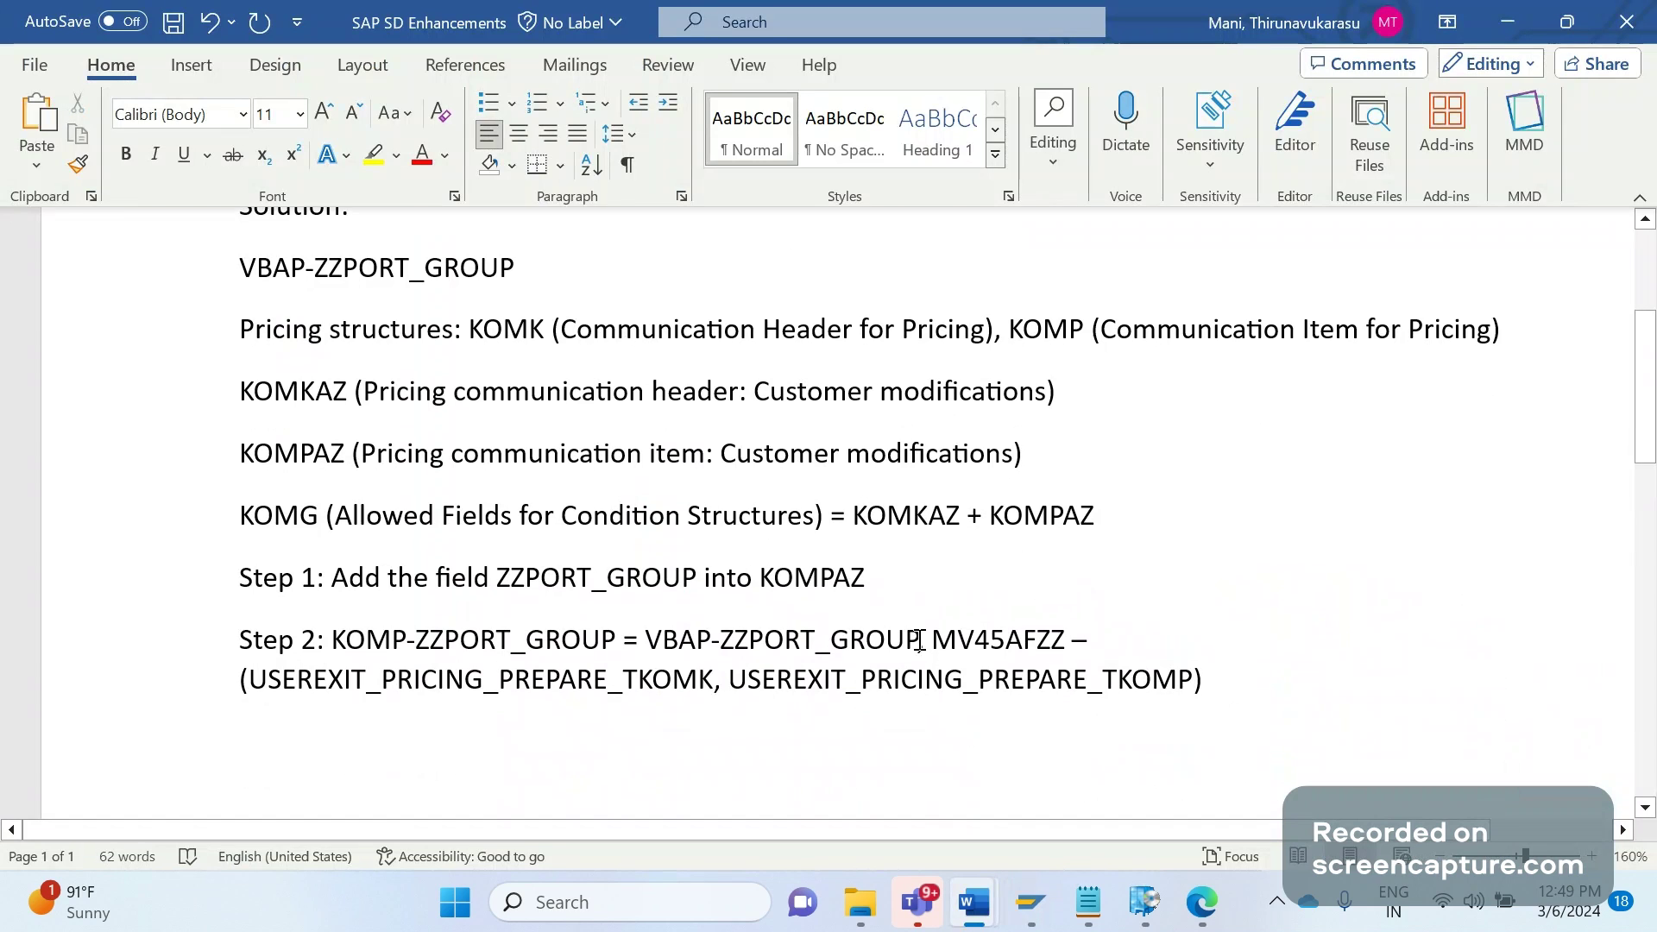
pyautogui.moveTo(919, 639); pyautogui.dragTo(675, 642)
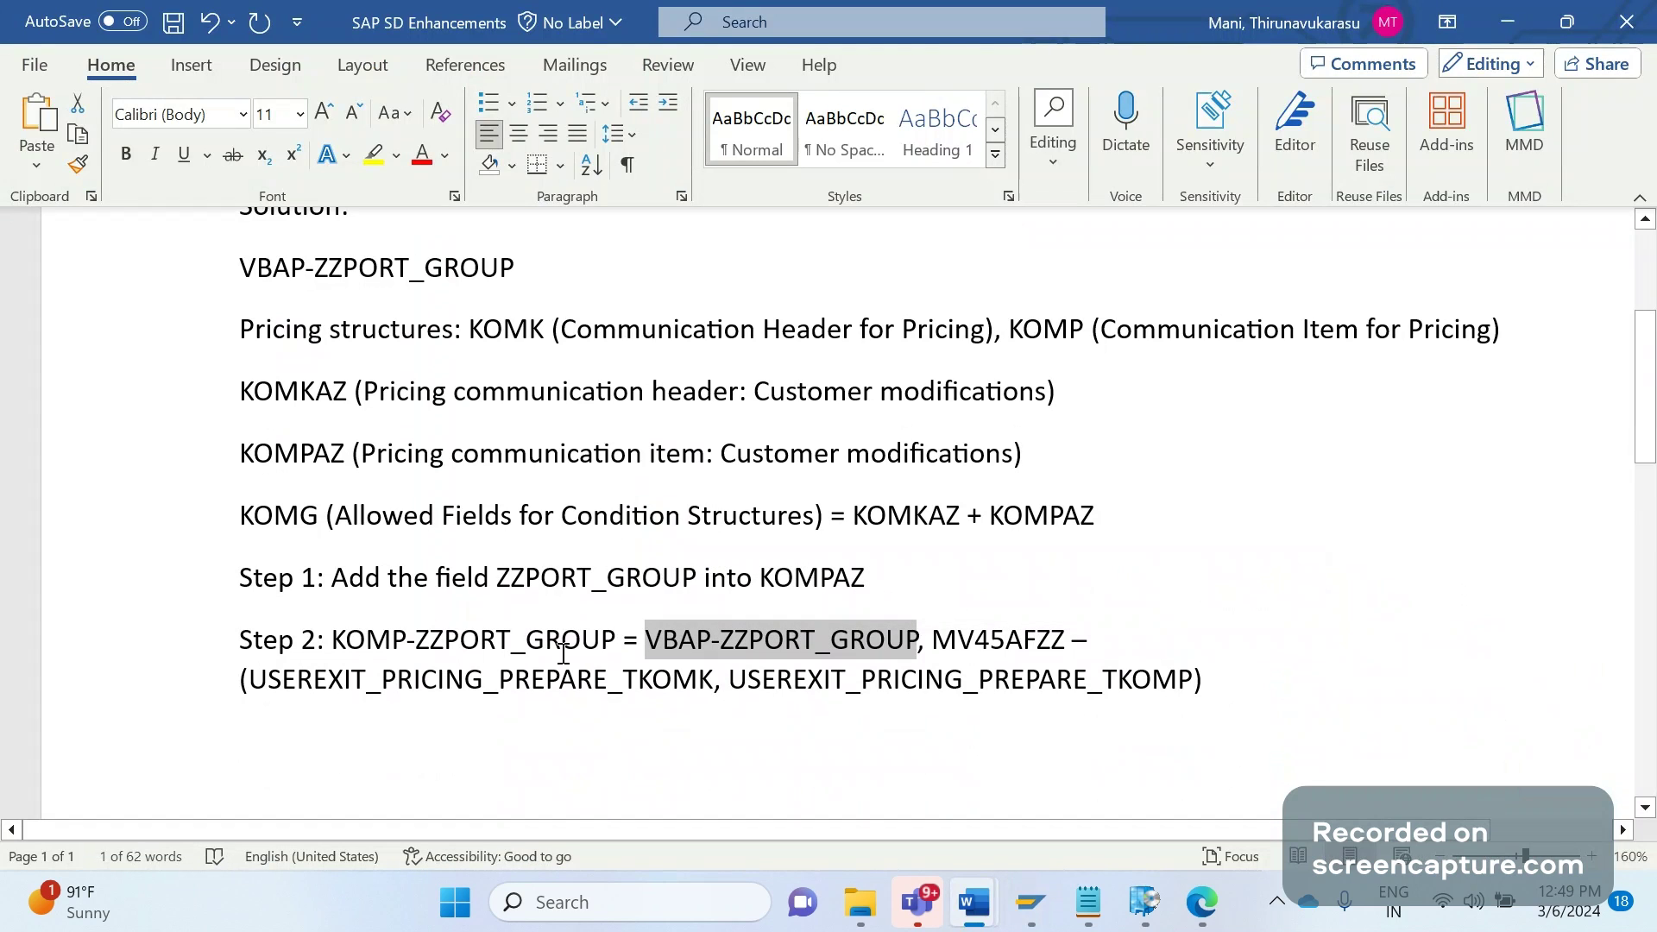
pyautogui.click(688, 732)
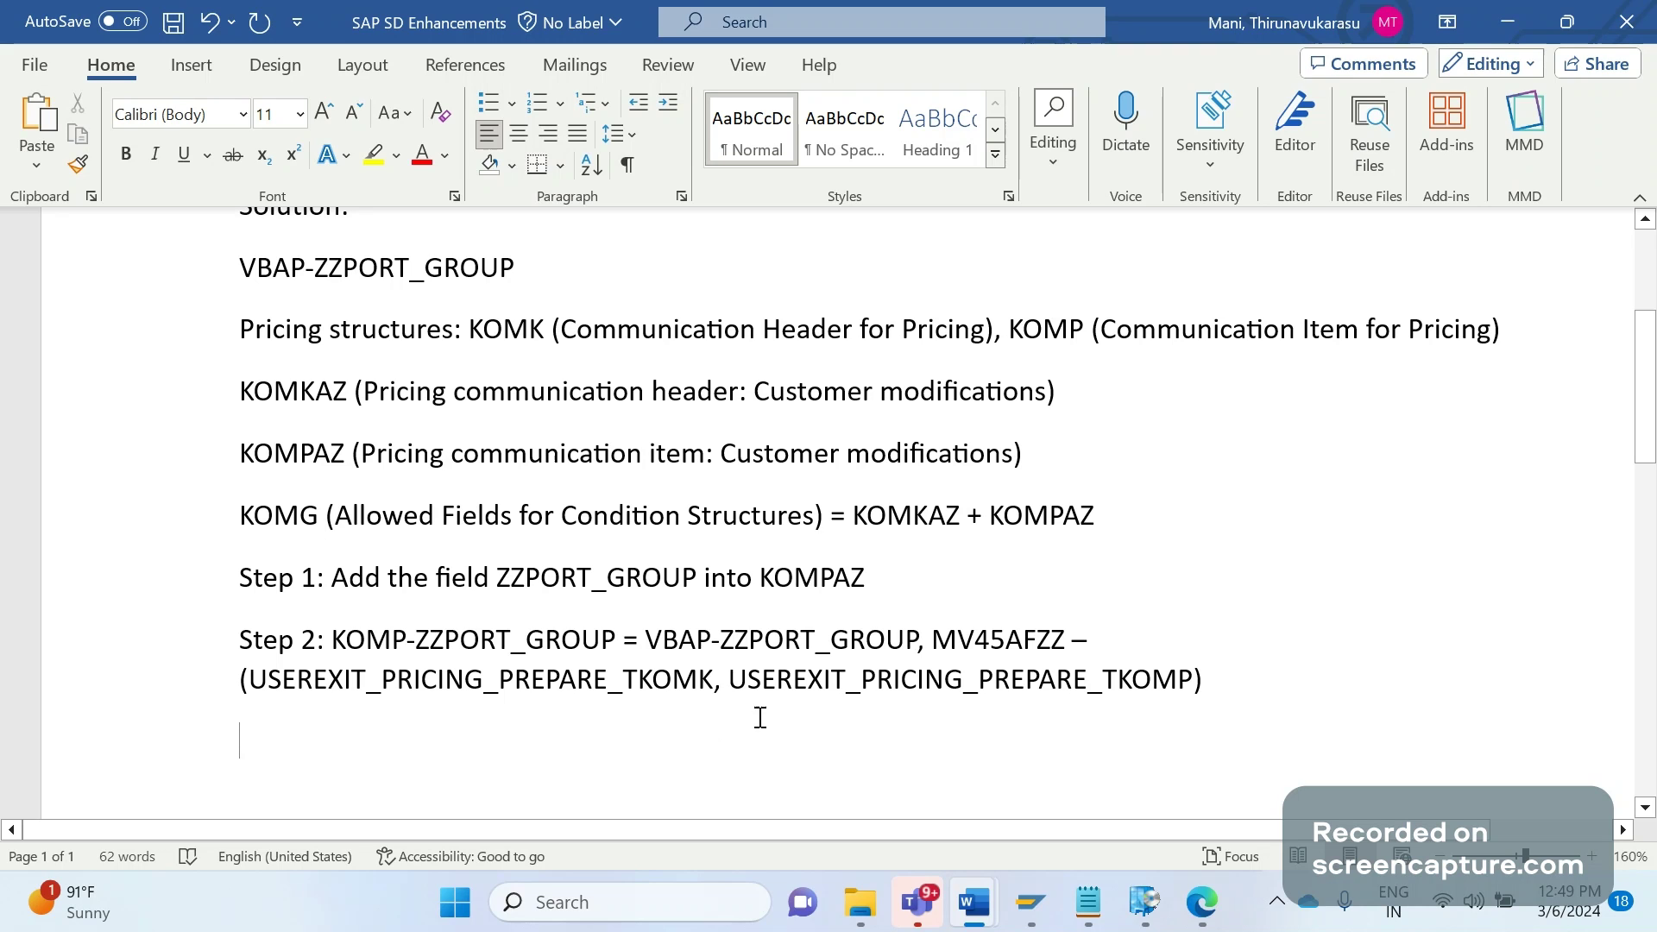
pyautogui.click(879, 574)
pyautogui.doubleClick(604, 640)
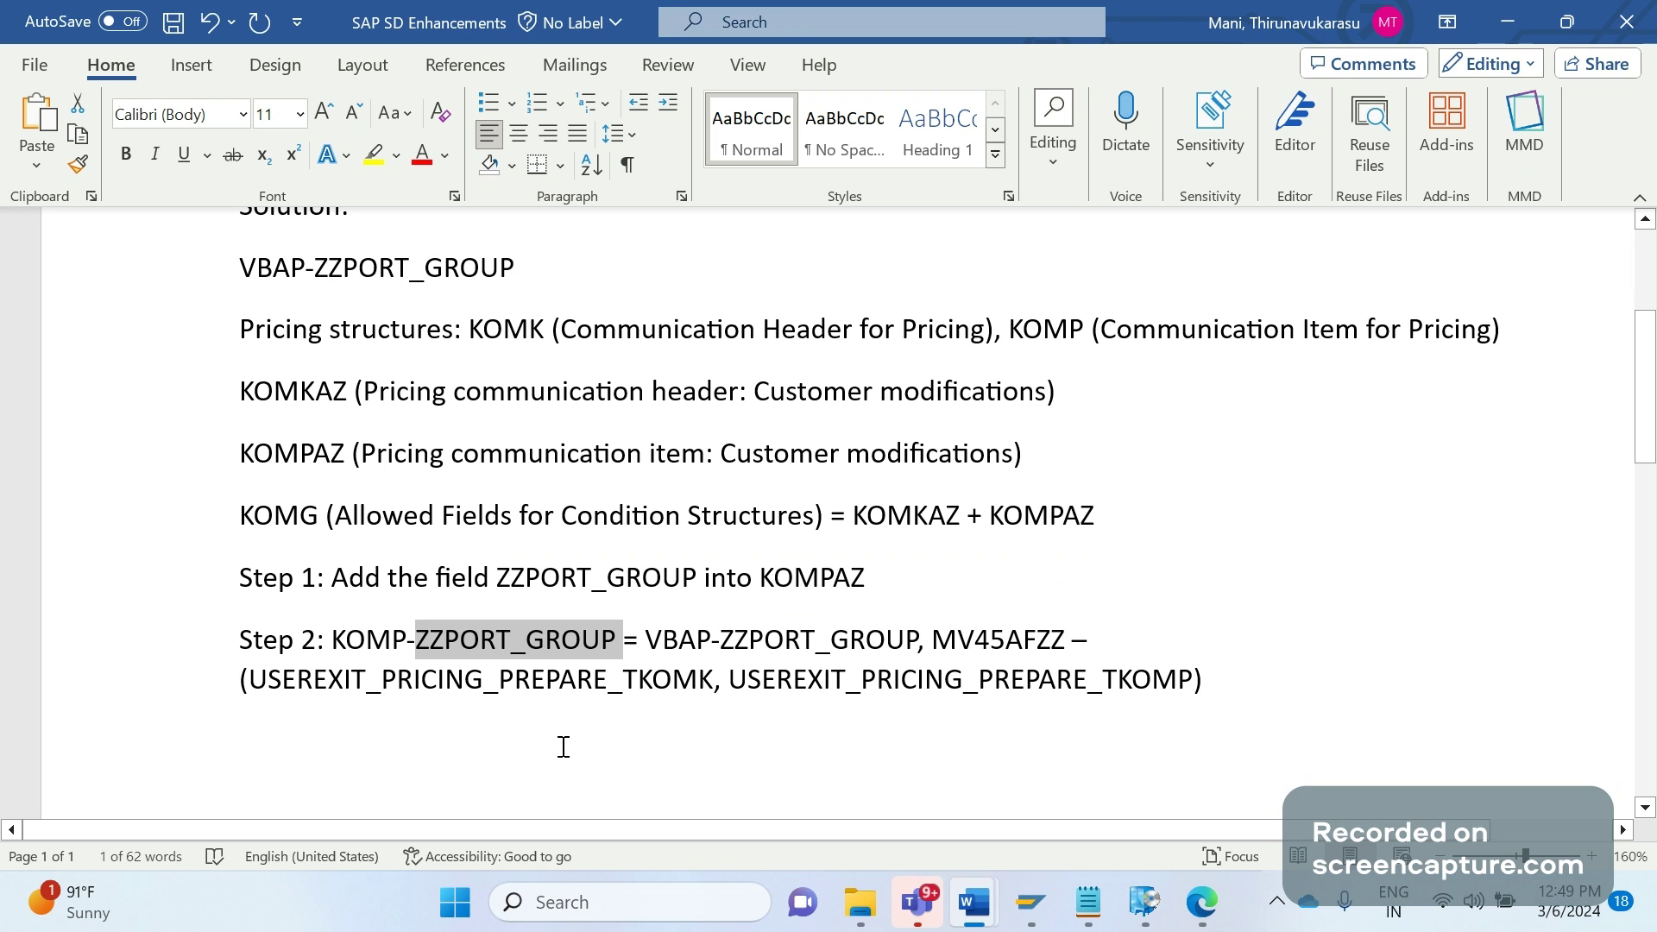
# Add an indented line below Step 2 with the label "Step 3:"
pyautogui.click(1212, 682)
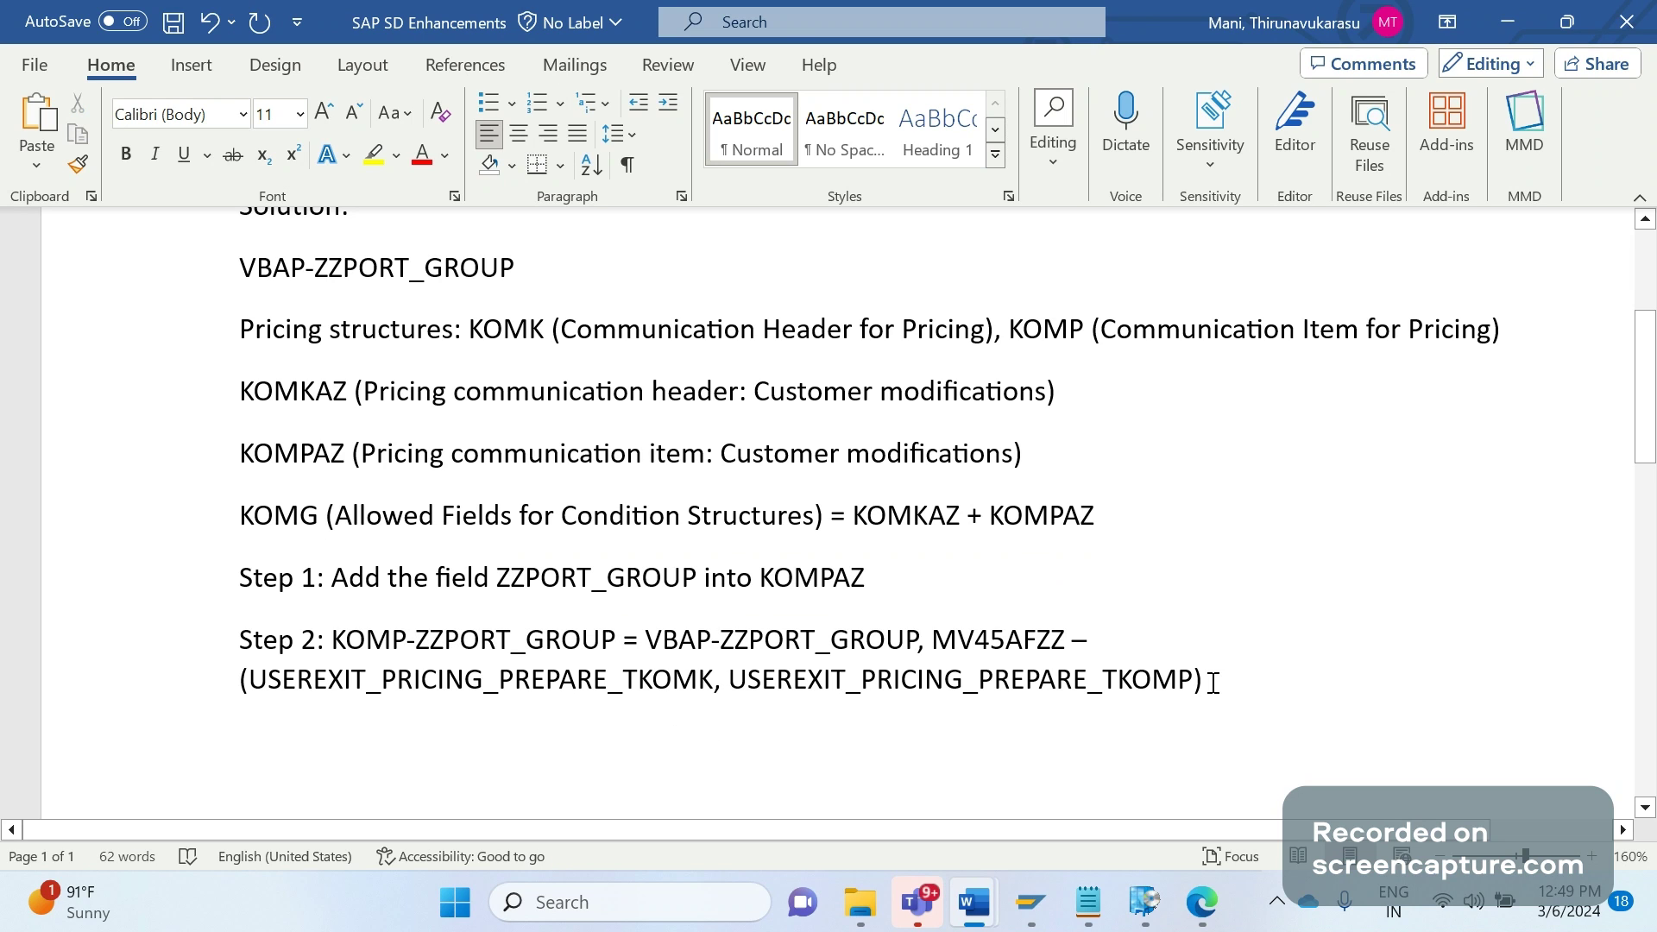
pyautogui.moveTo(1072, 640); pyautogui.dragTo(897, 775)
pyautogui.click(897, 775)
pyautogui.press('Return')
pyautogui.press('Tab')
pyautogui.write('S')
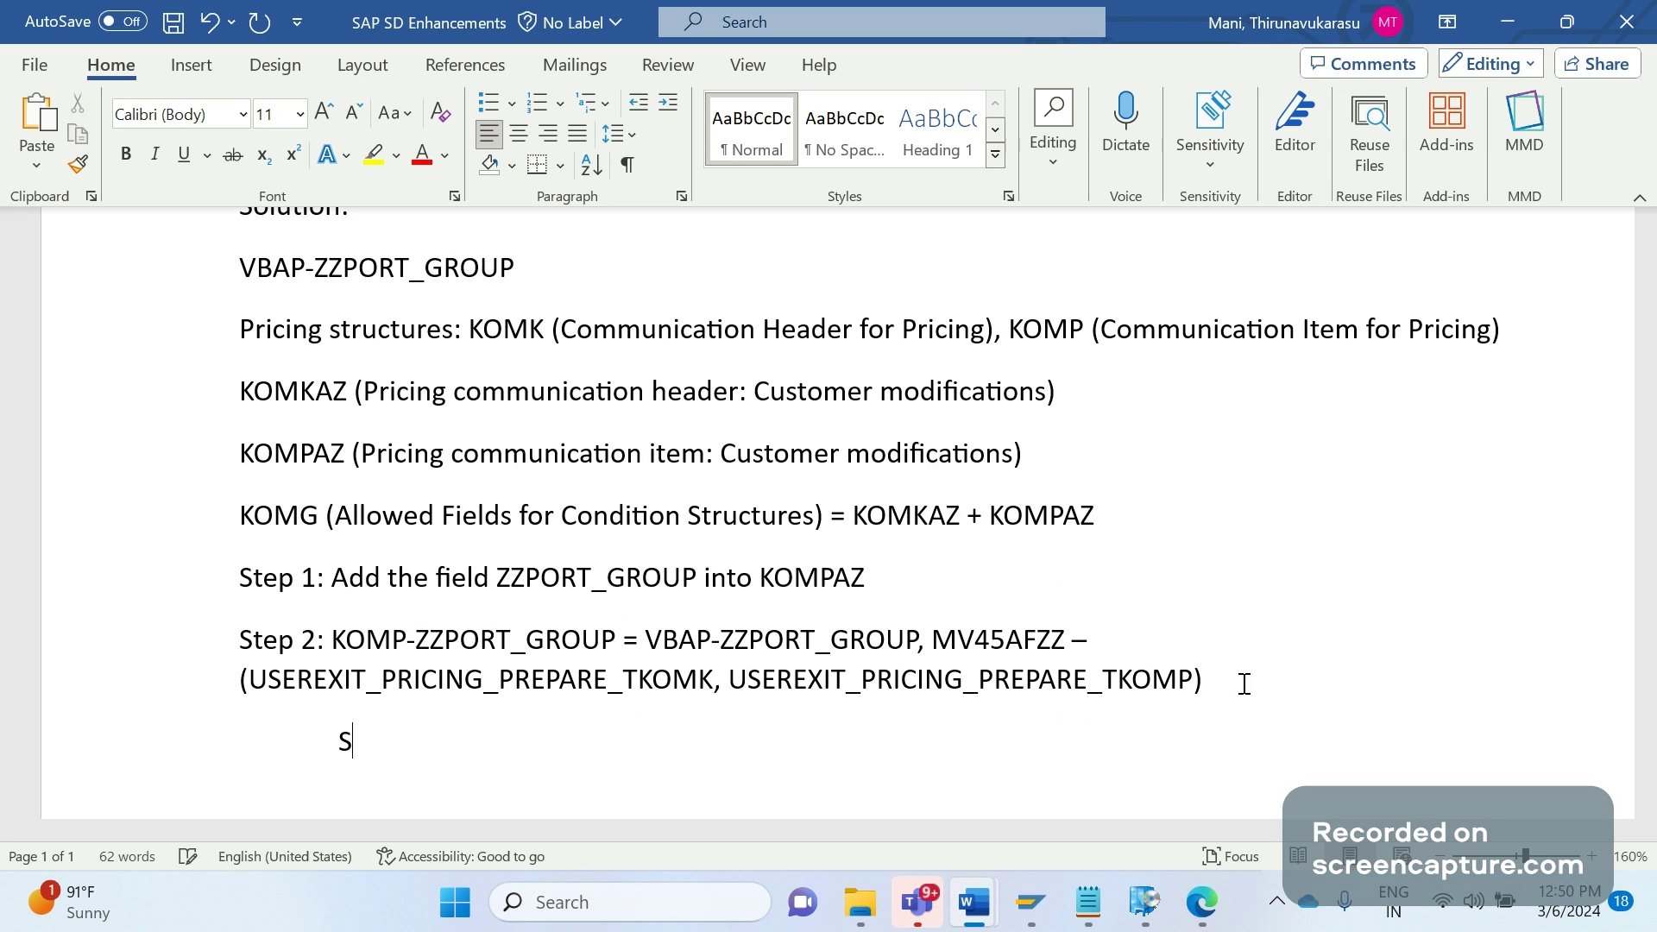
pyautogui.write('tep 3:')
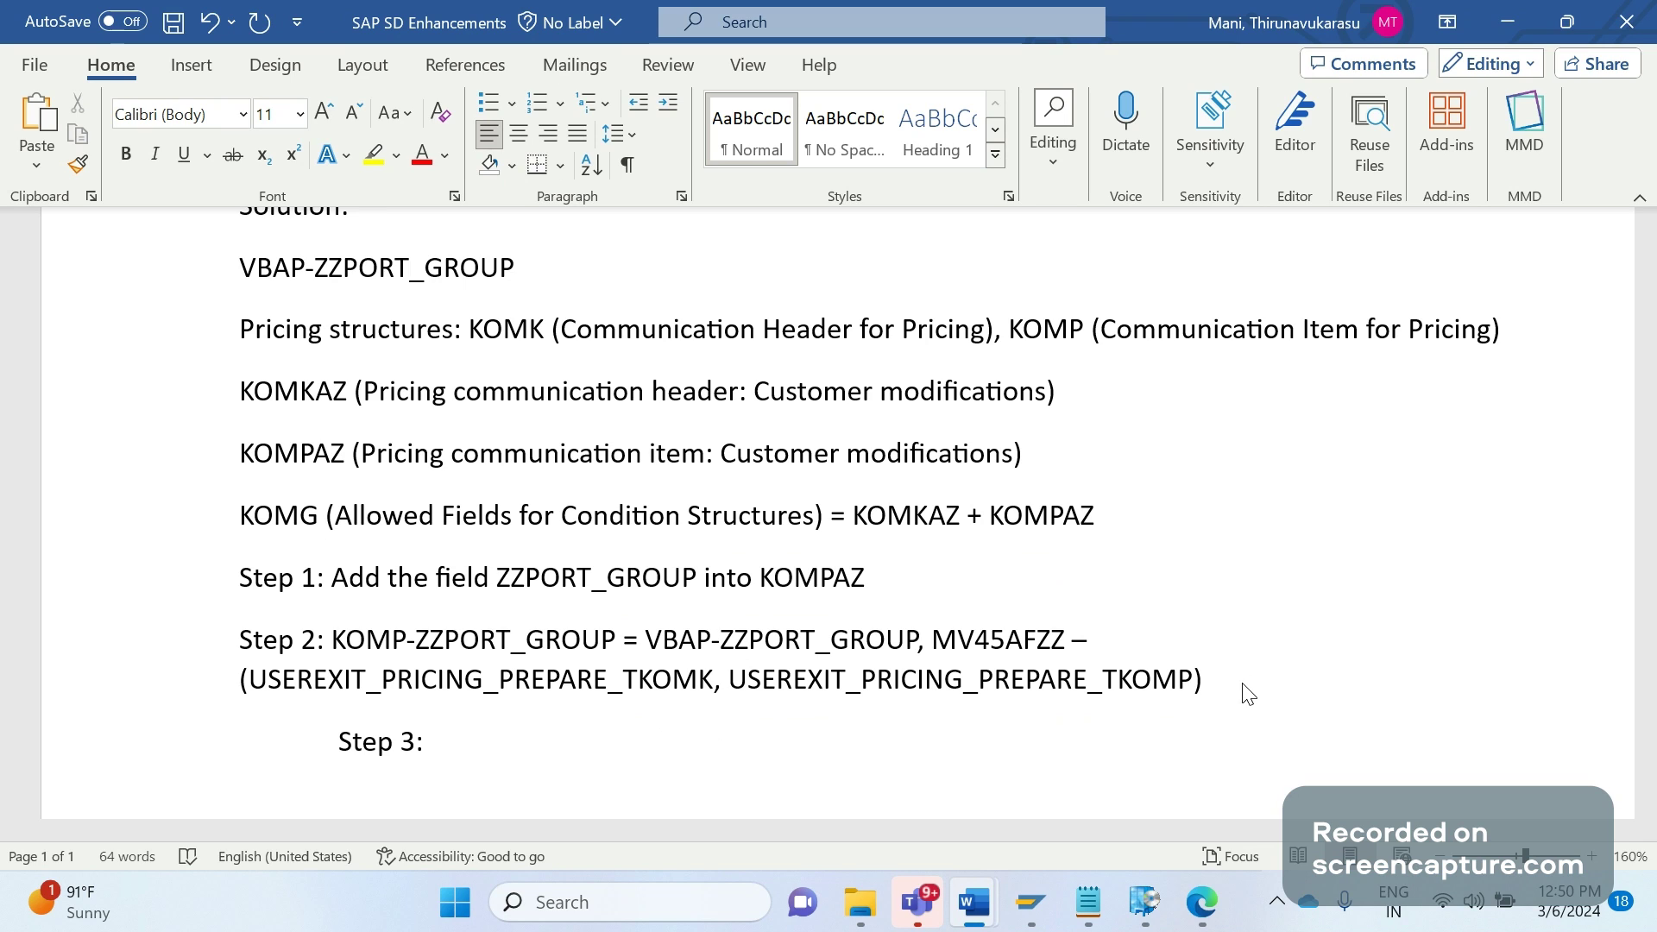
# Switch to the SAP session showing MV45AFZZ, restart transaction SE38 and request the source code display of program RV60AFZZ
pyautogui.moveTo(1170, 698); pyautogui.dragTo(730, 662)
pyautogui.click(555, 737)
pyautogui.click(1031, 902)
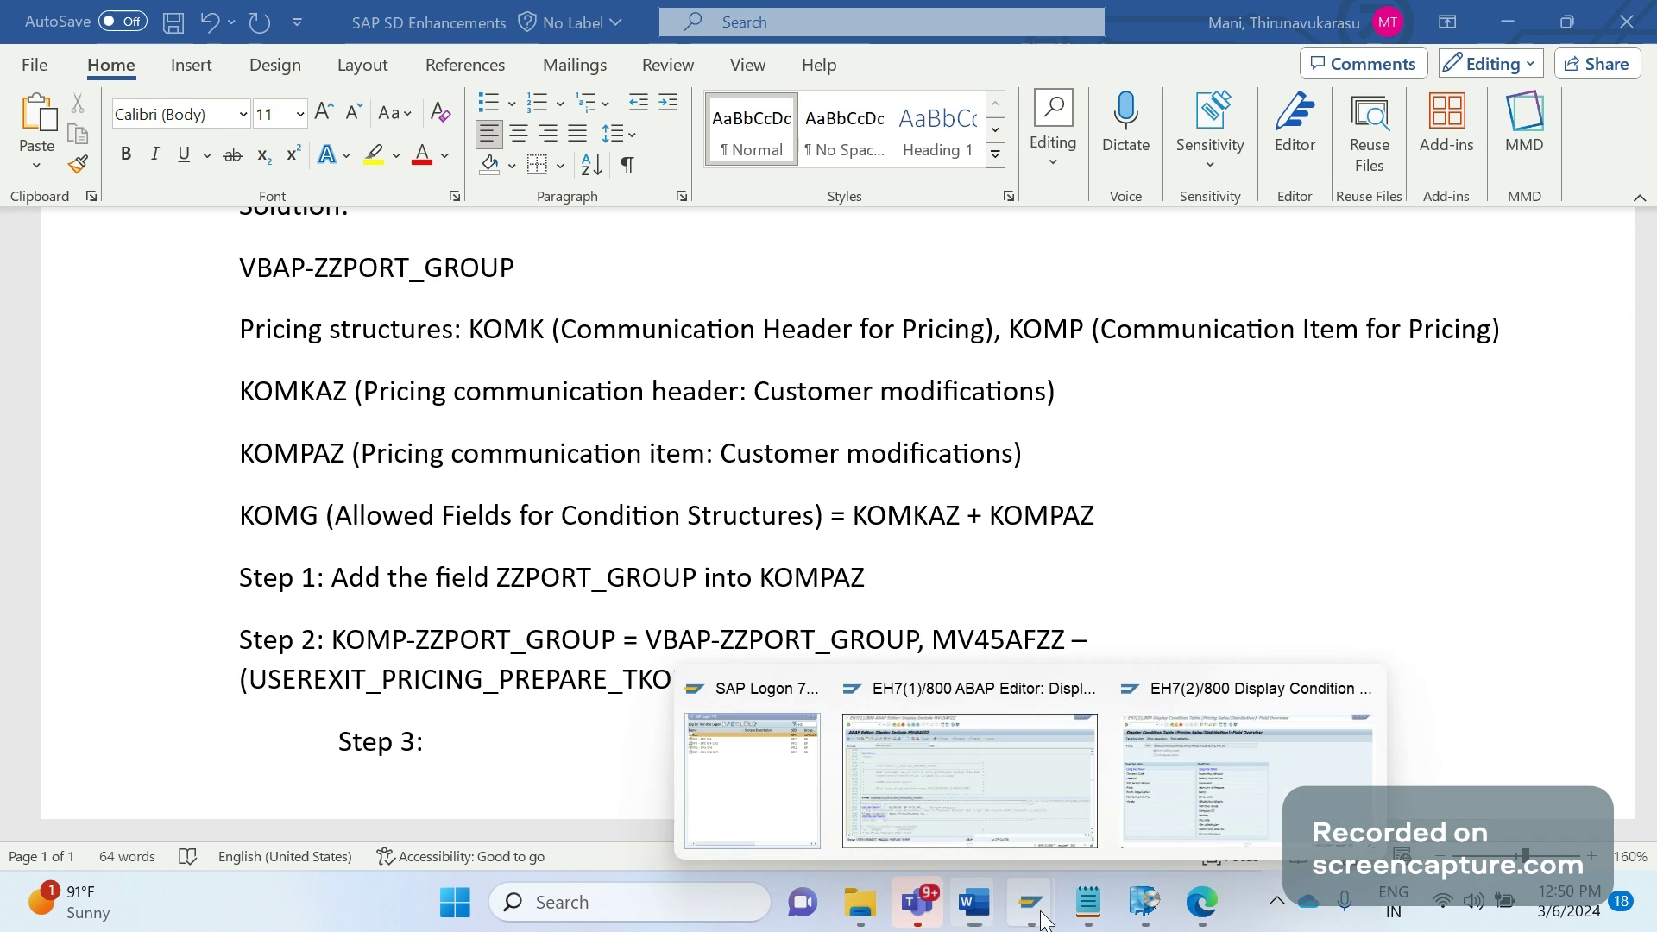
pyautogui.click(1177, 780)
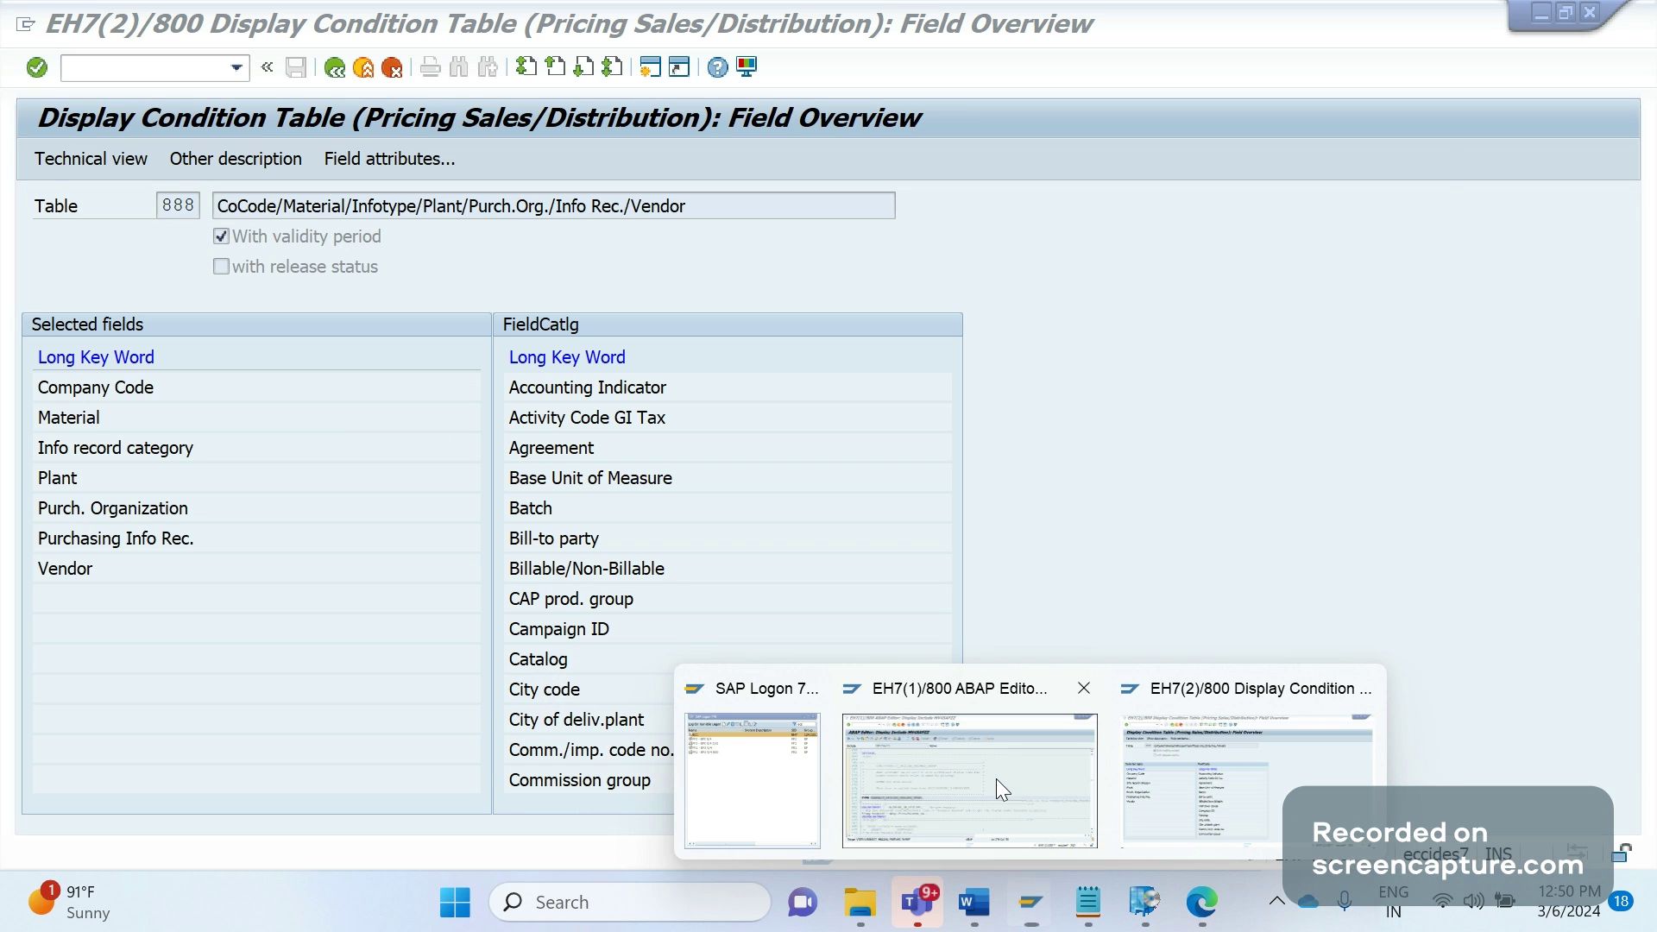
pyautogui.click(996, 776)
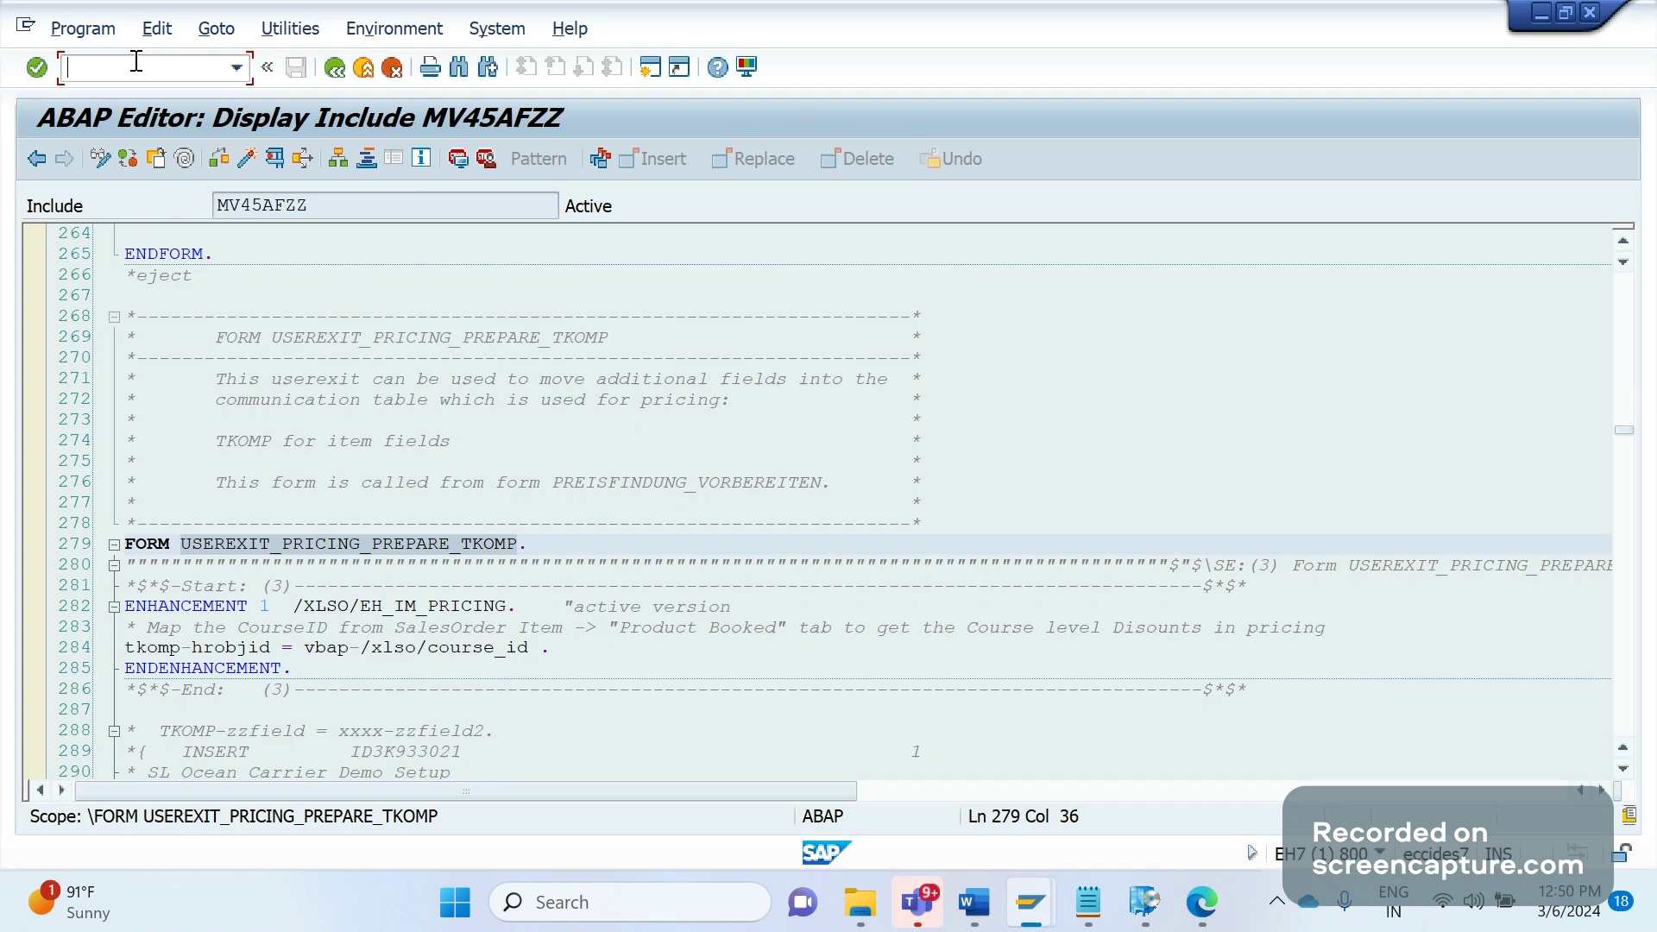
pyautogui.write('/nse38')
pyautogui.press('Return')
pyautogui.write('r')
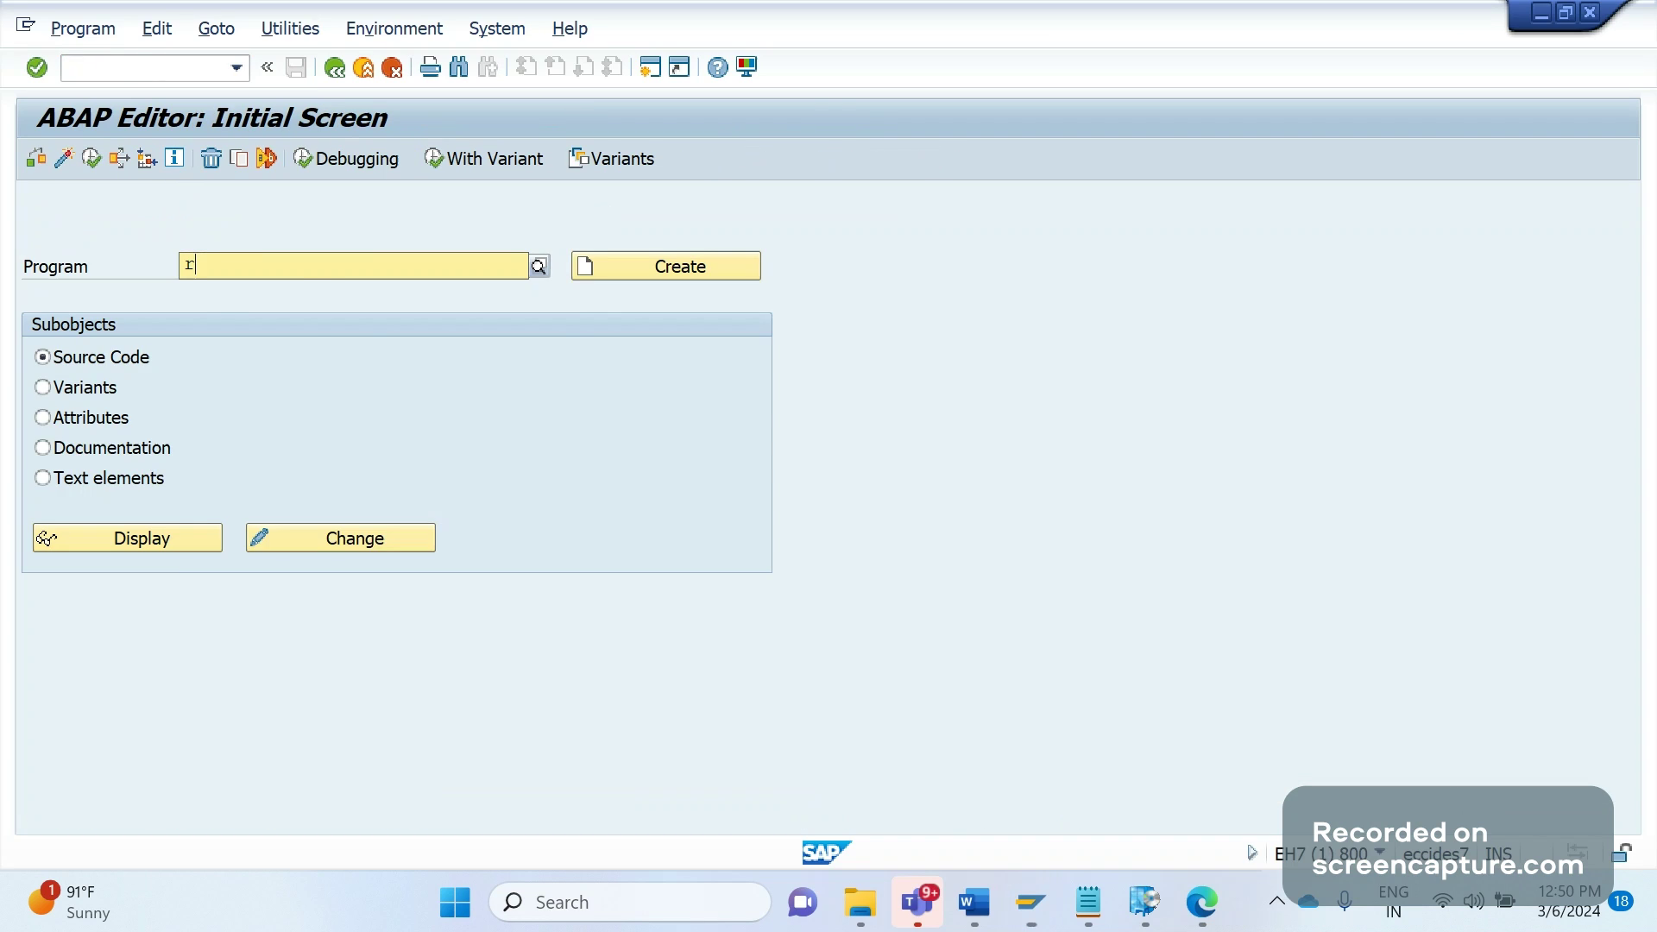
pyautogui.write('v6')
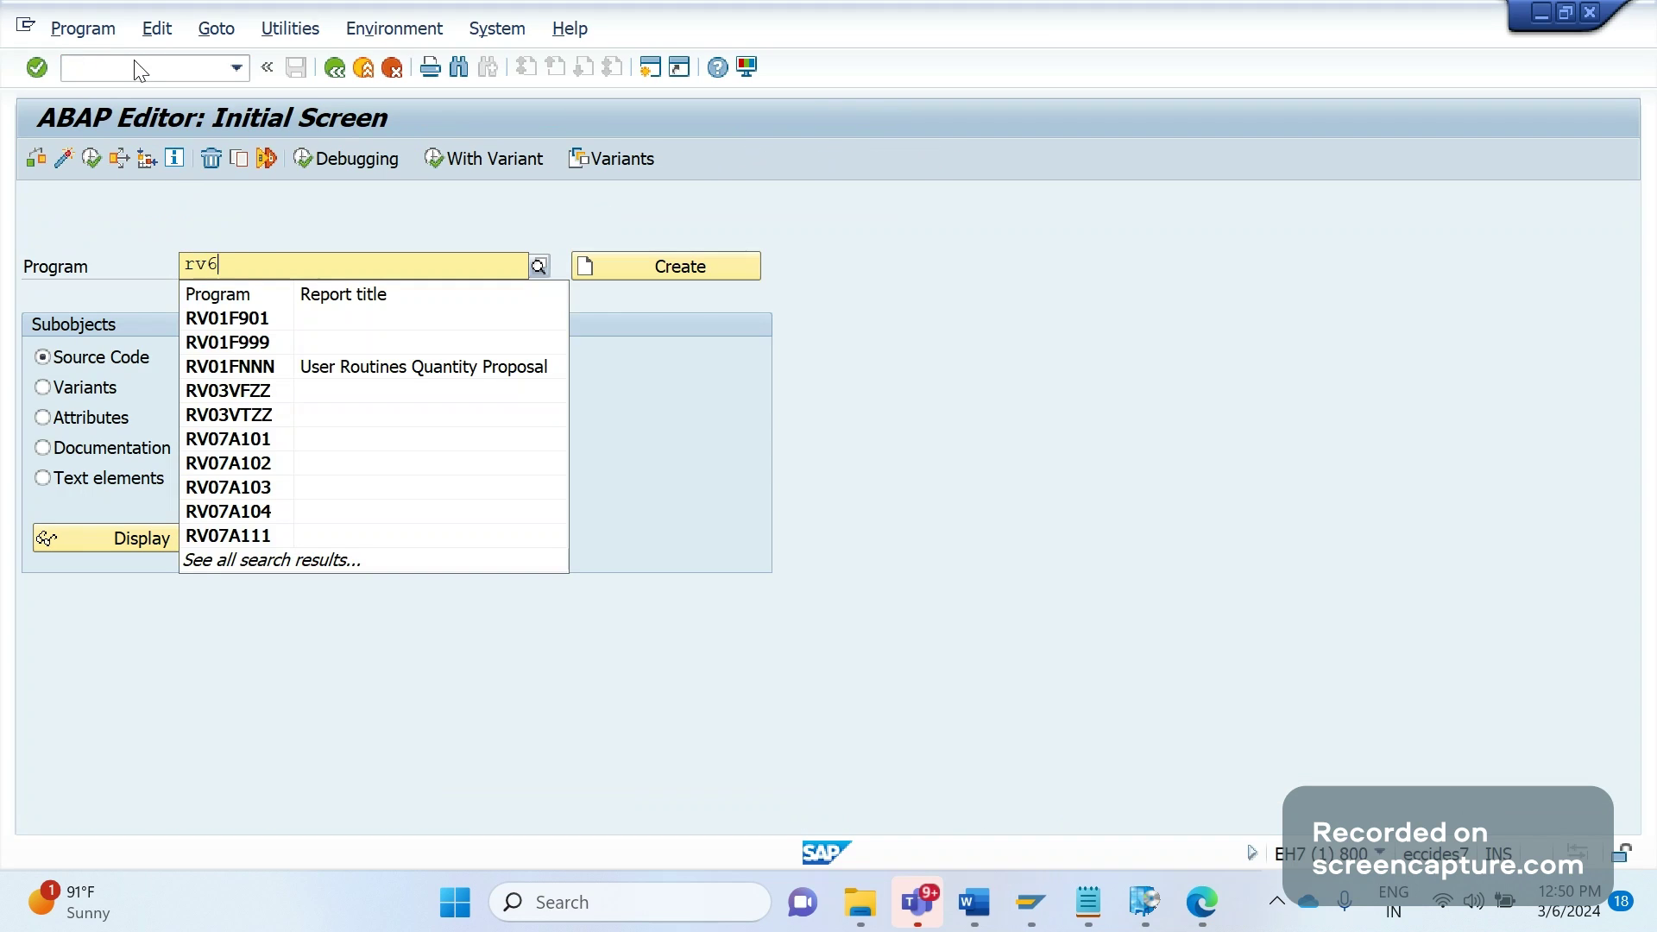
pyautogui.write('0afzz')
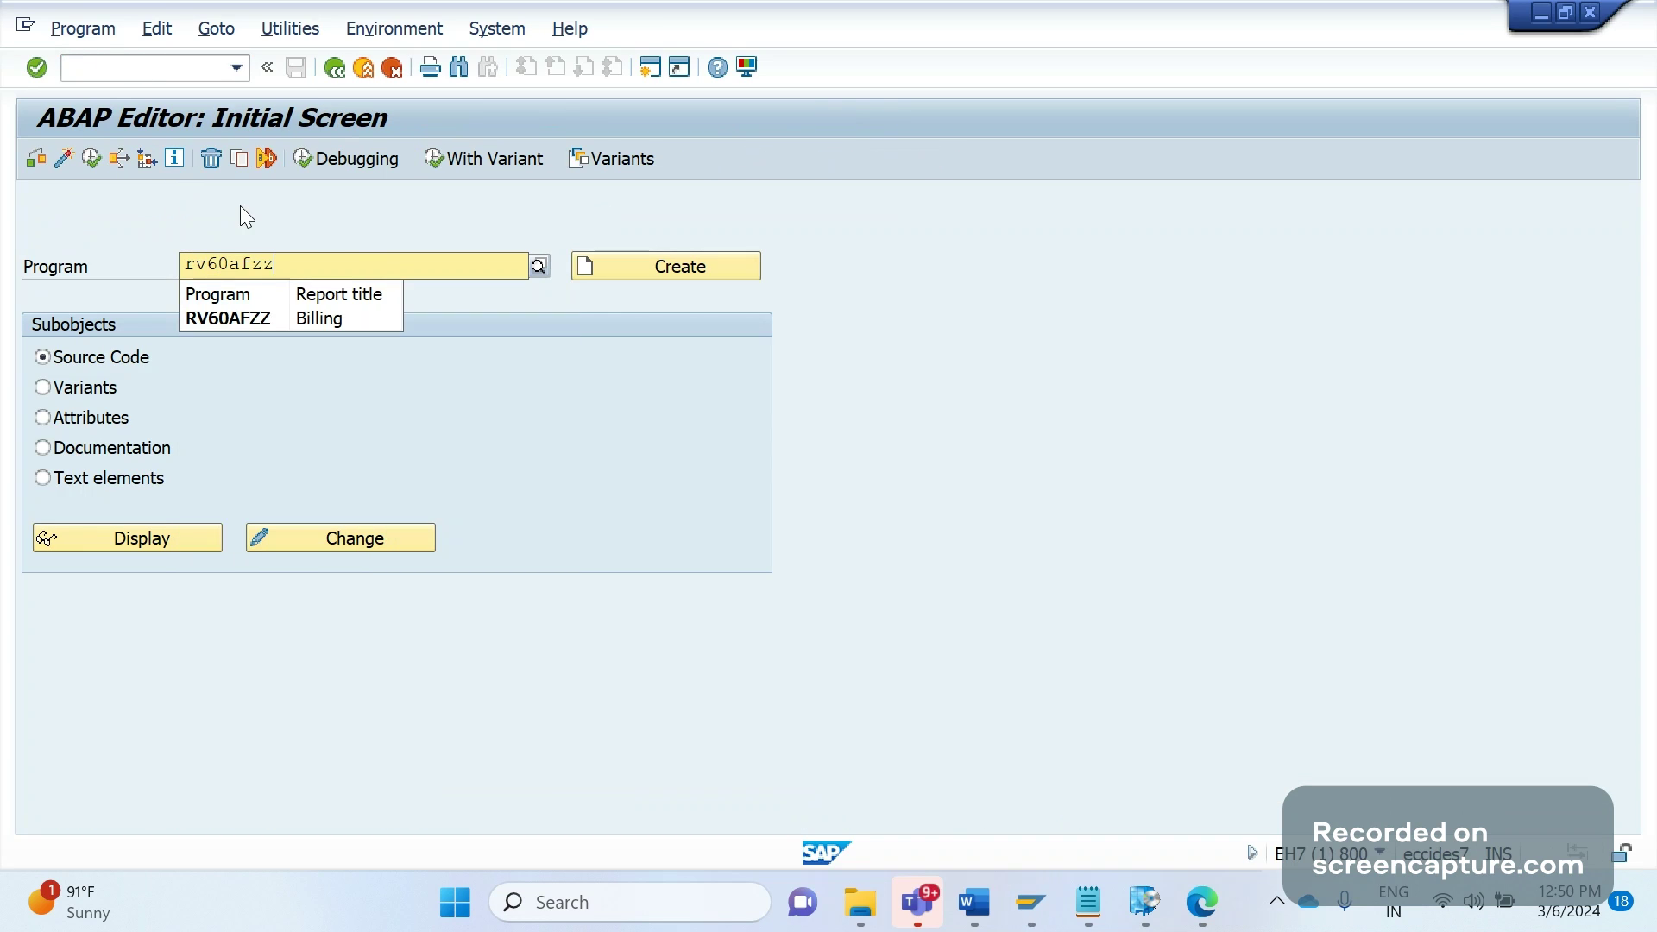
pyautogui.press('Return')
pyautogui.click(194, 546)
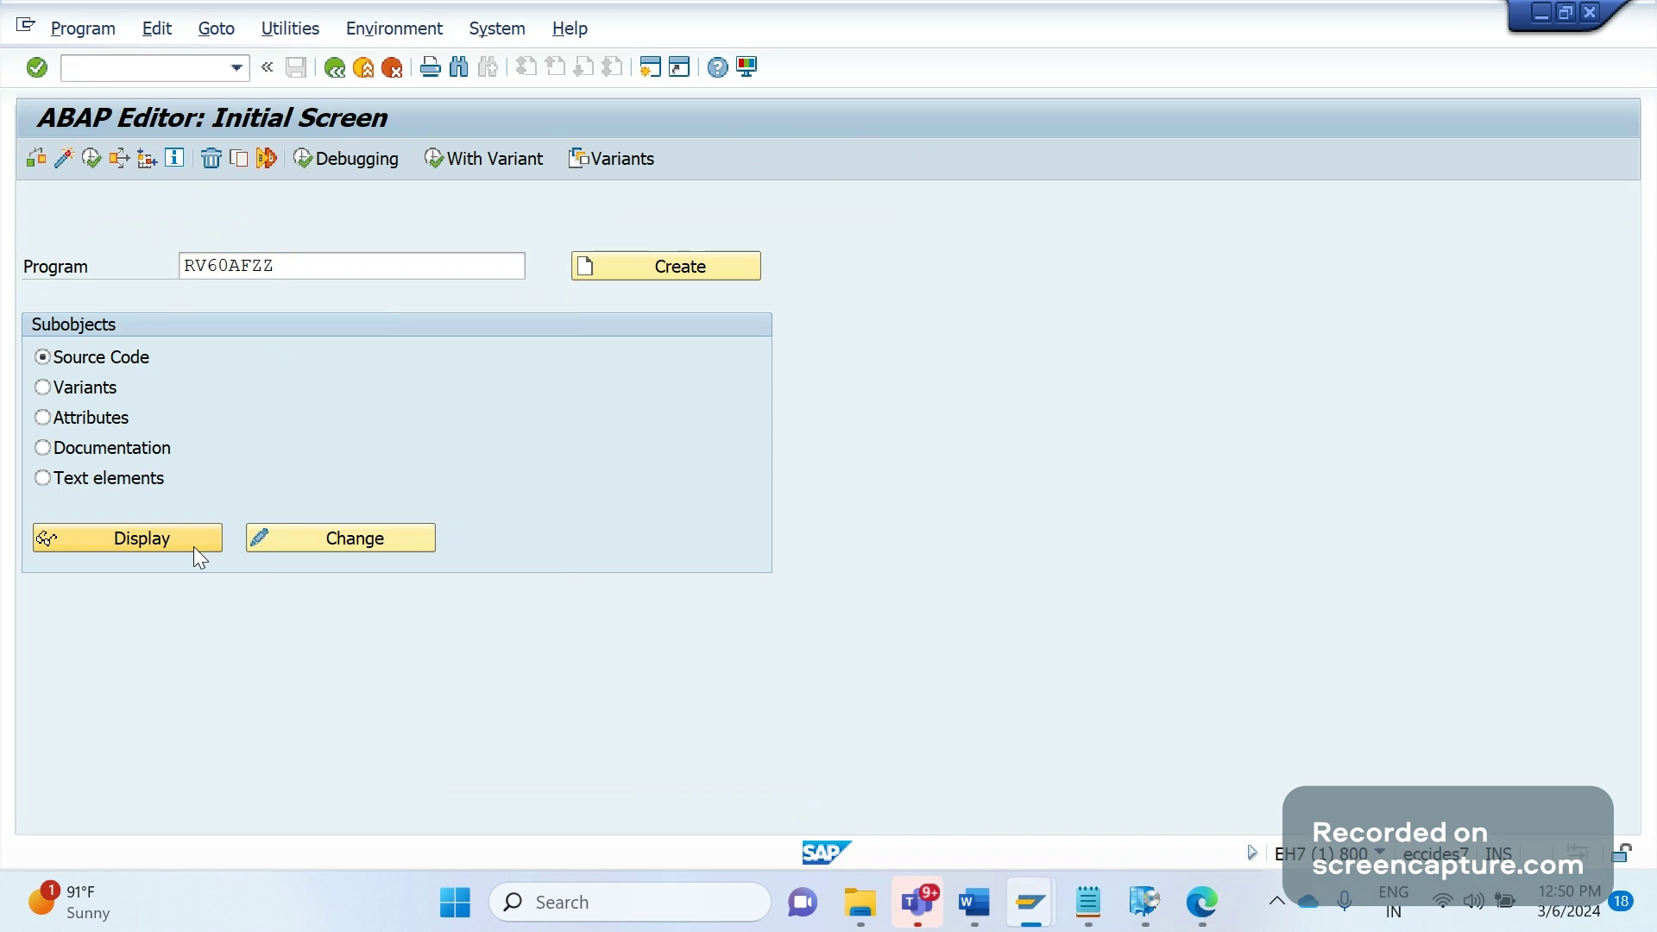
# Extend the Step 3 line in Word with "In case of billing user exits" and switch back to SAP
pyautogui.hotkey('alt', 'Tab')
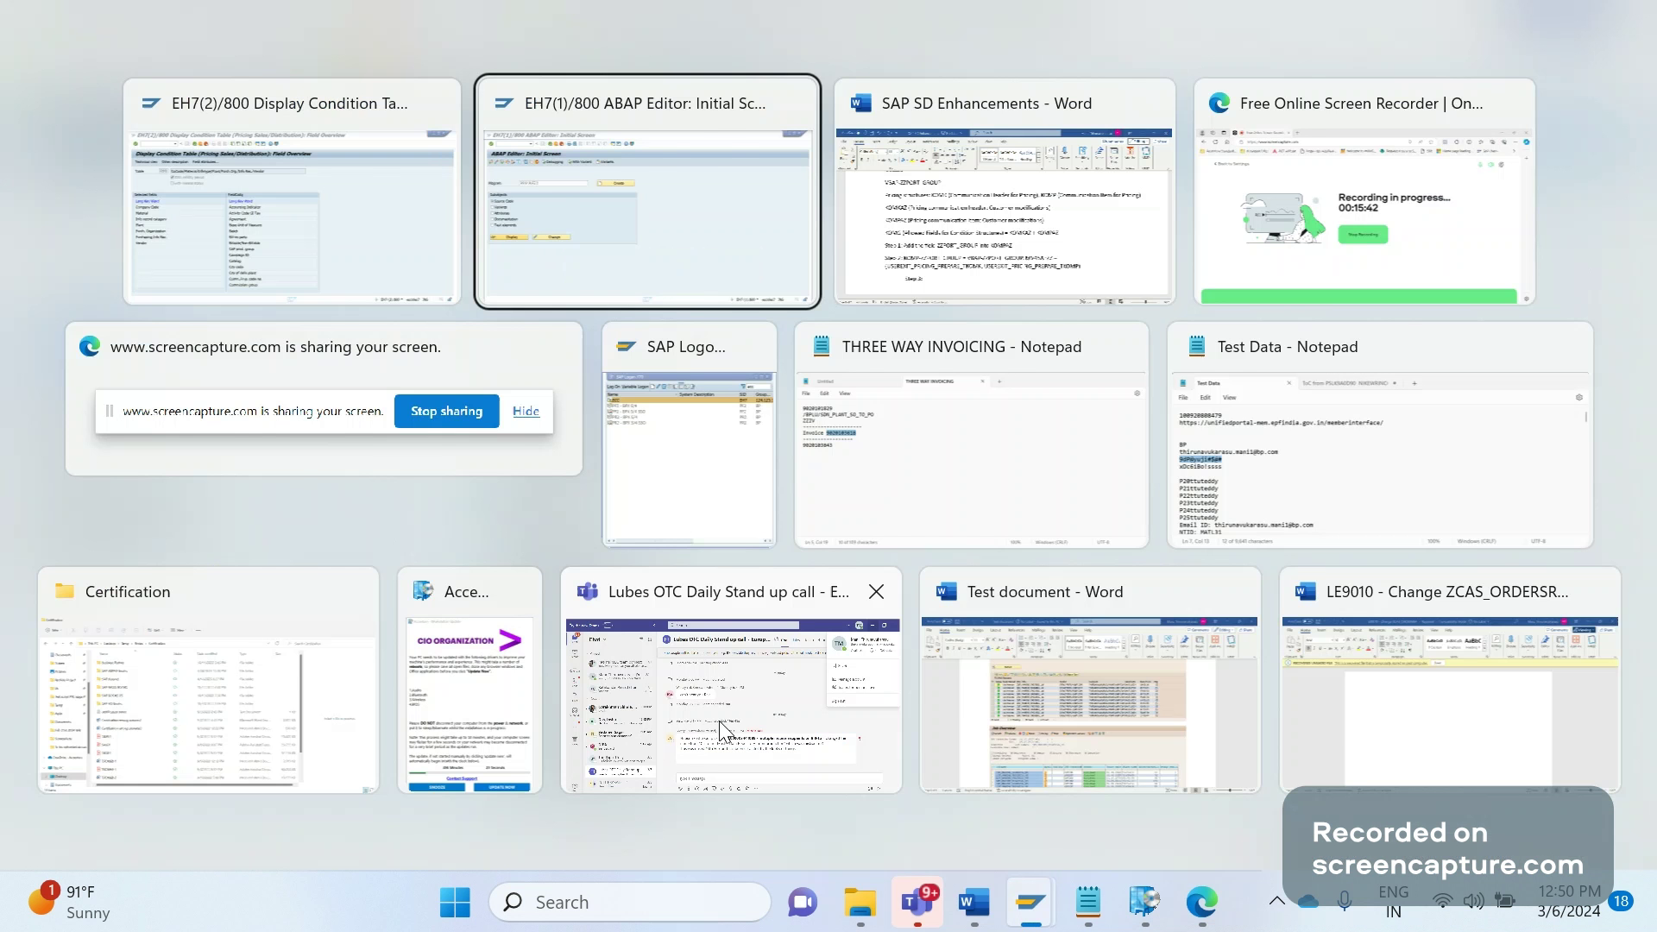
pyautogui.hotkey('alt', 'Tab')
pyautogui.write('I')
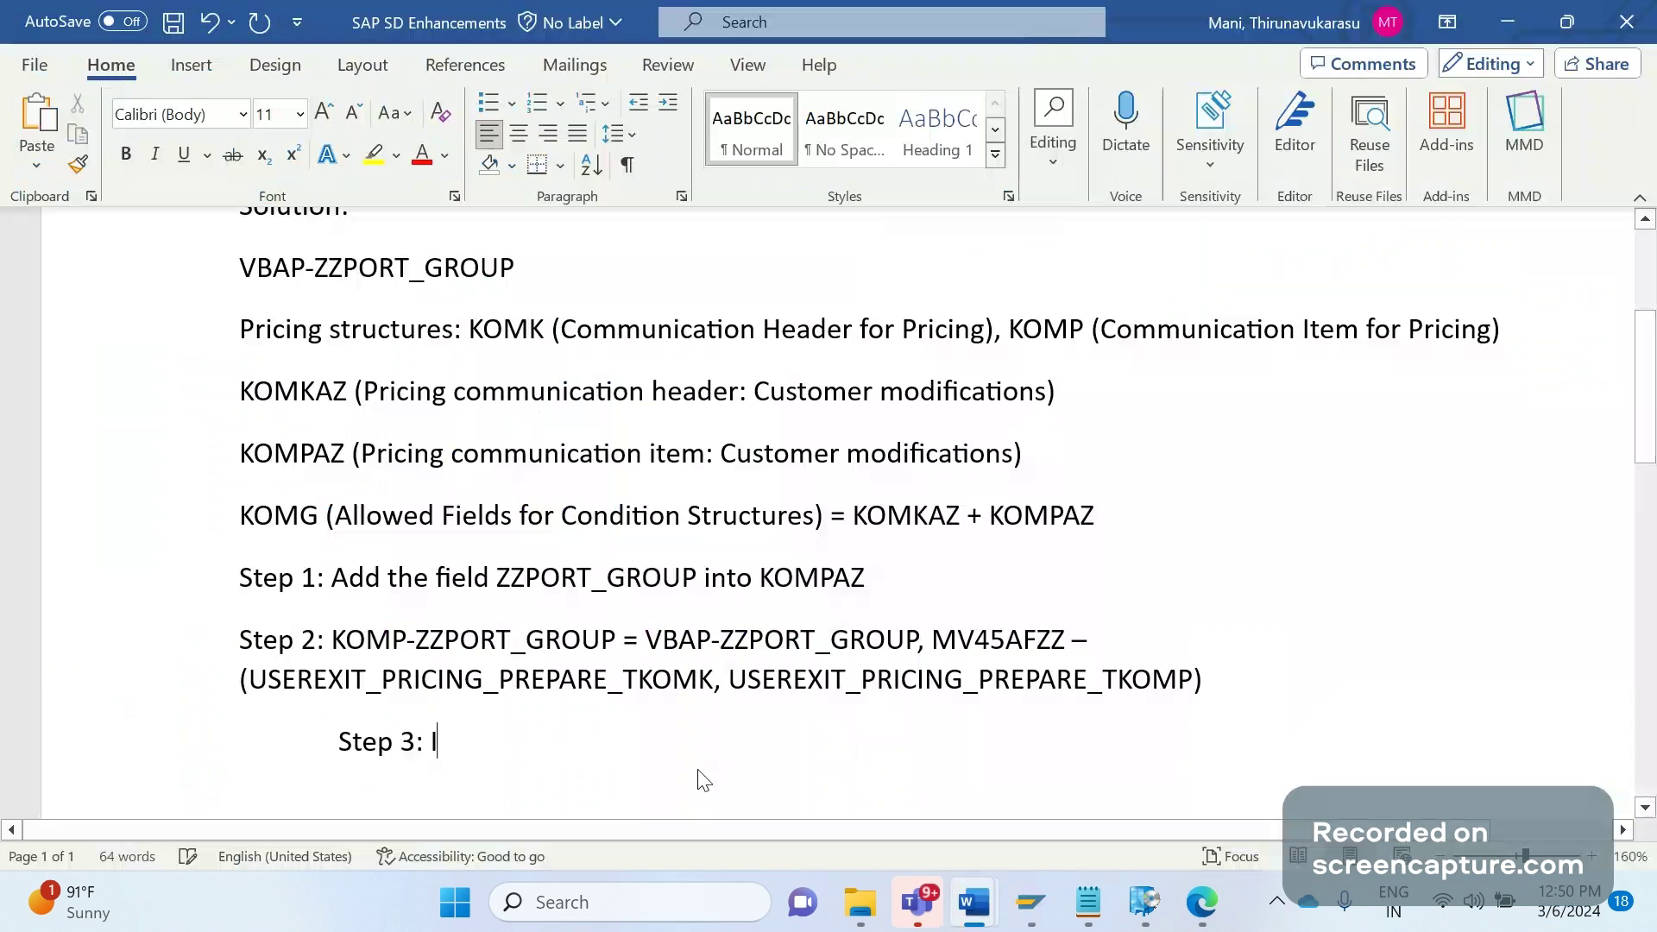
pyautogui.write('n case of ')
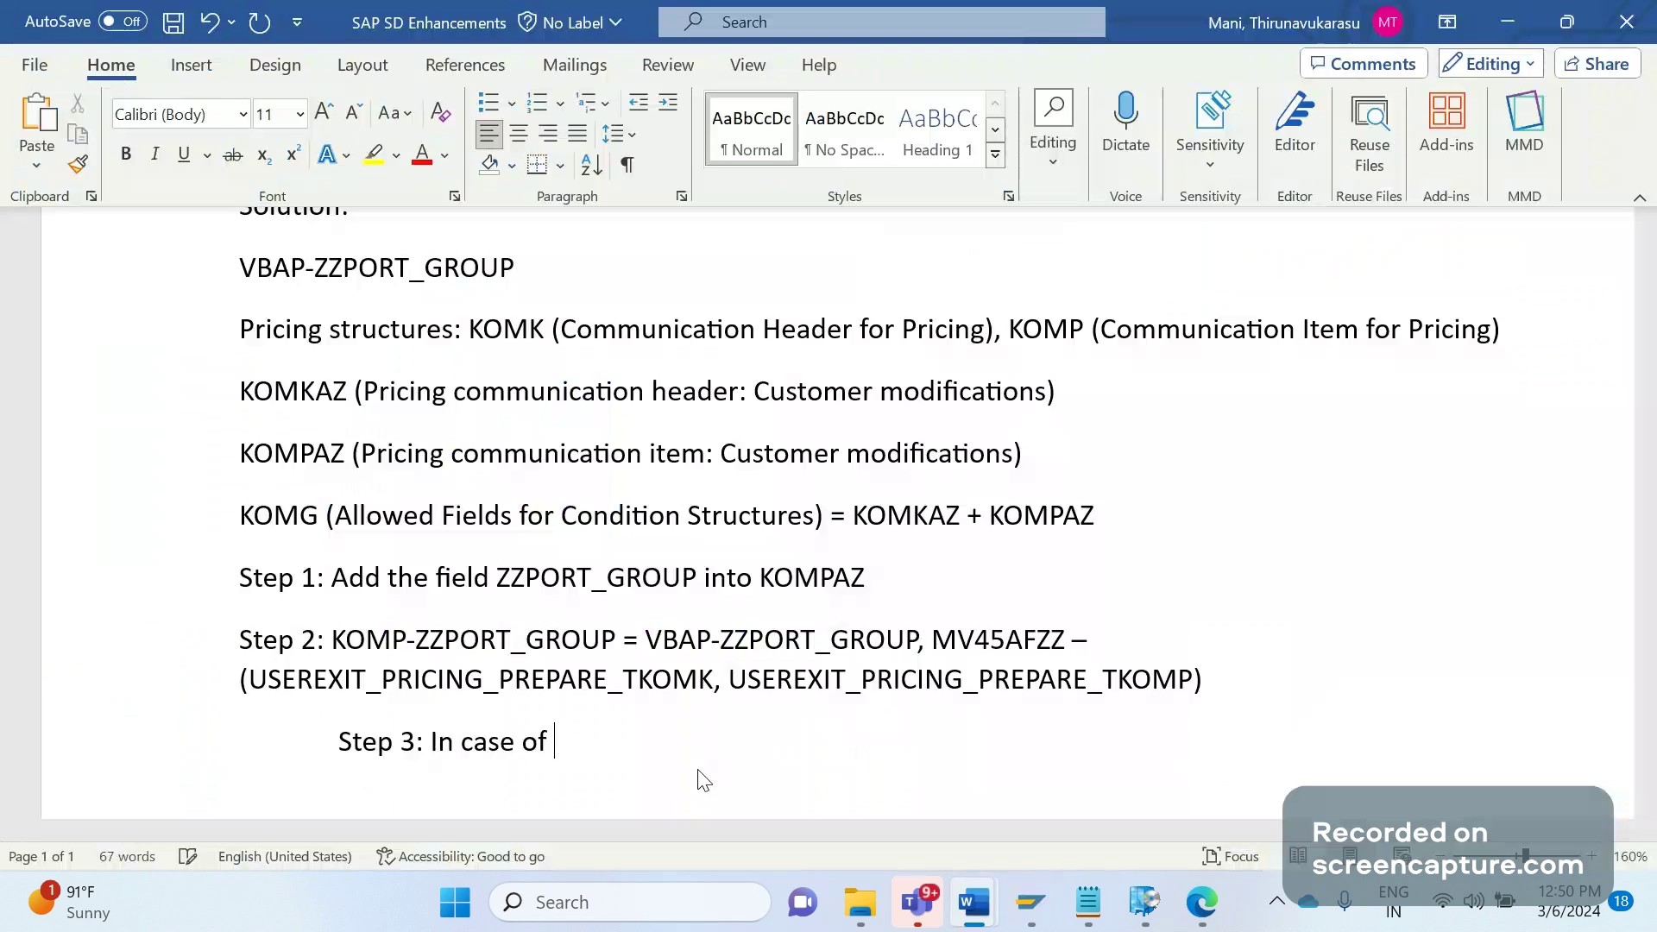
pyautogui.write('billing user exi')
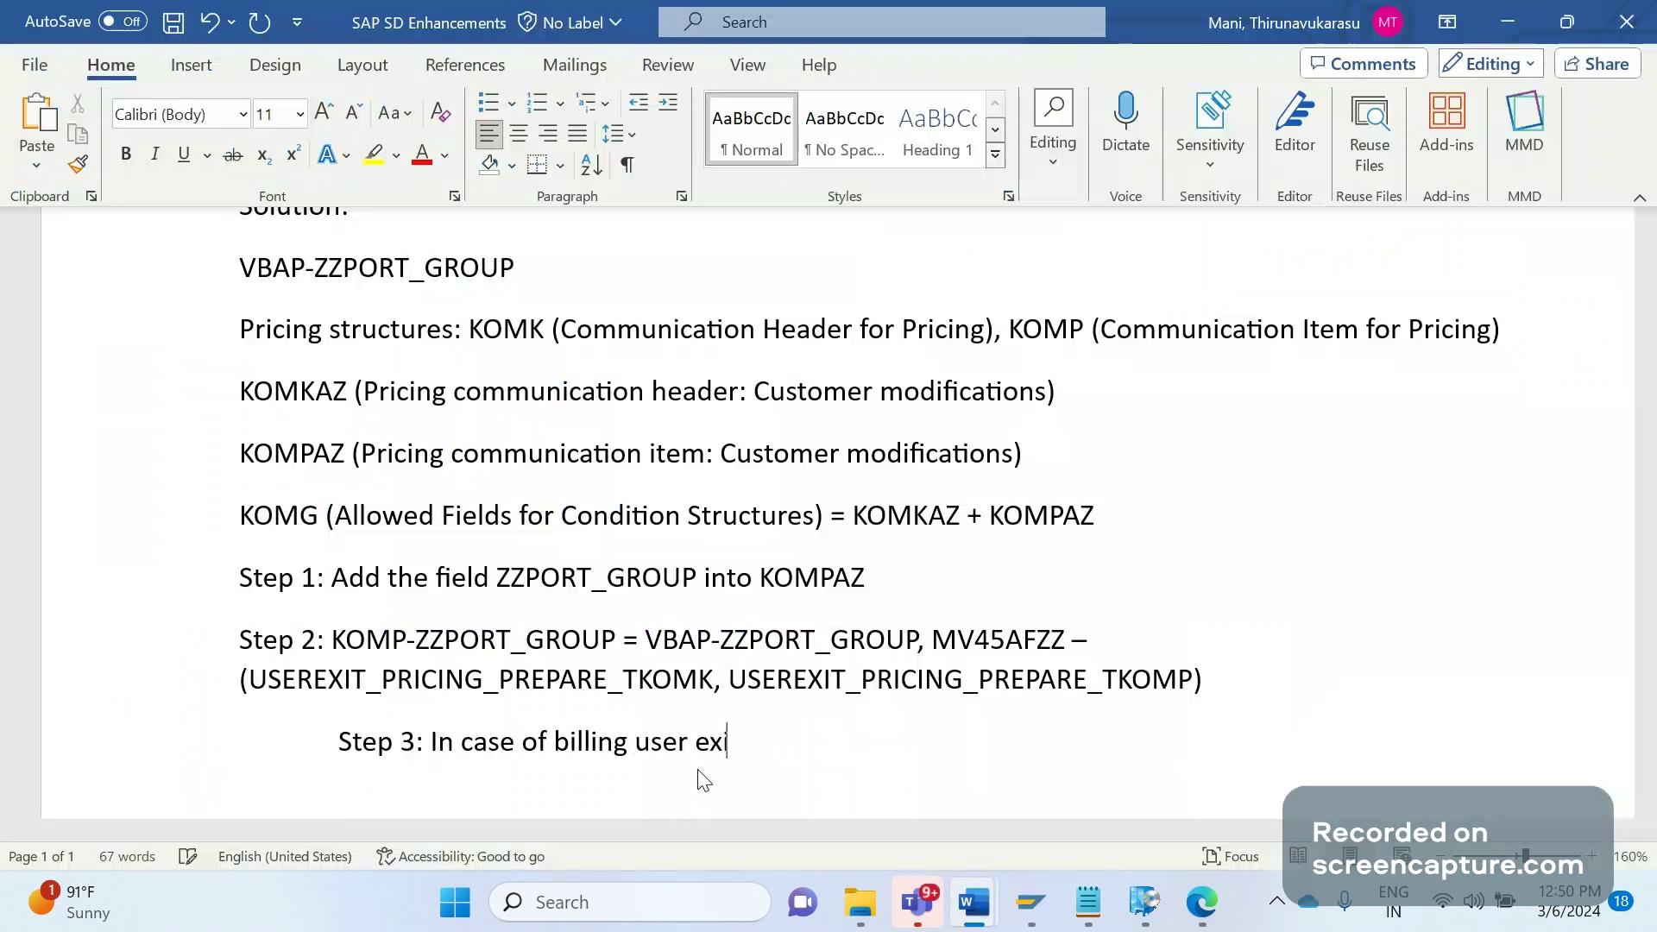
pyautogui.write('ts')
pyautogui.hotkey('alt', 'Tab')
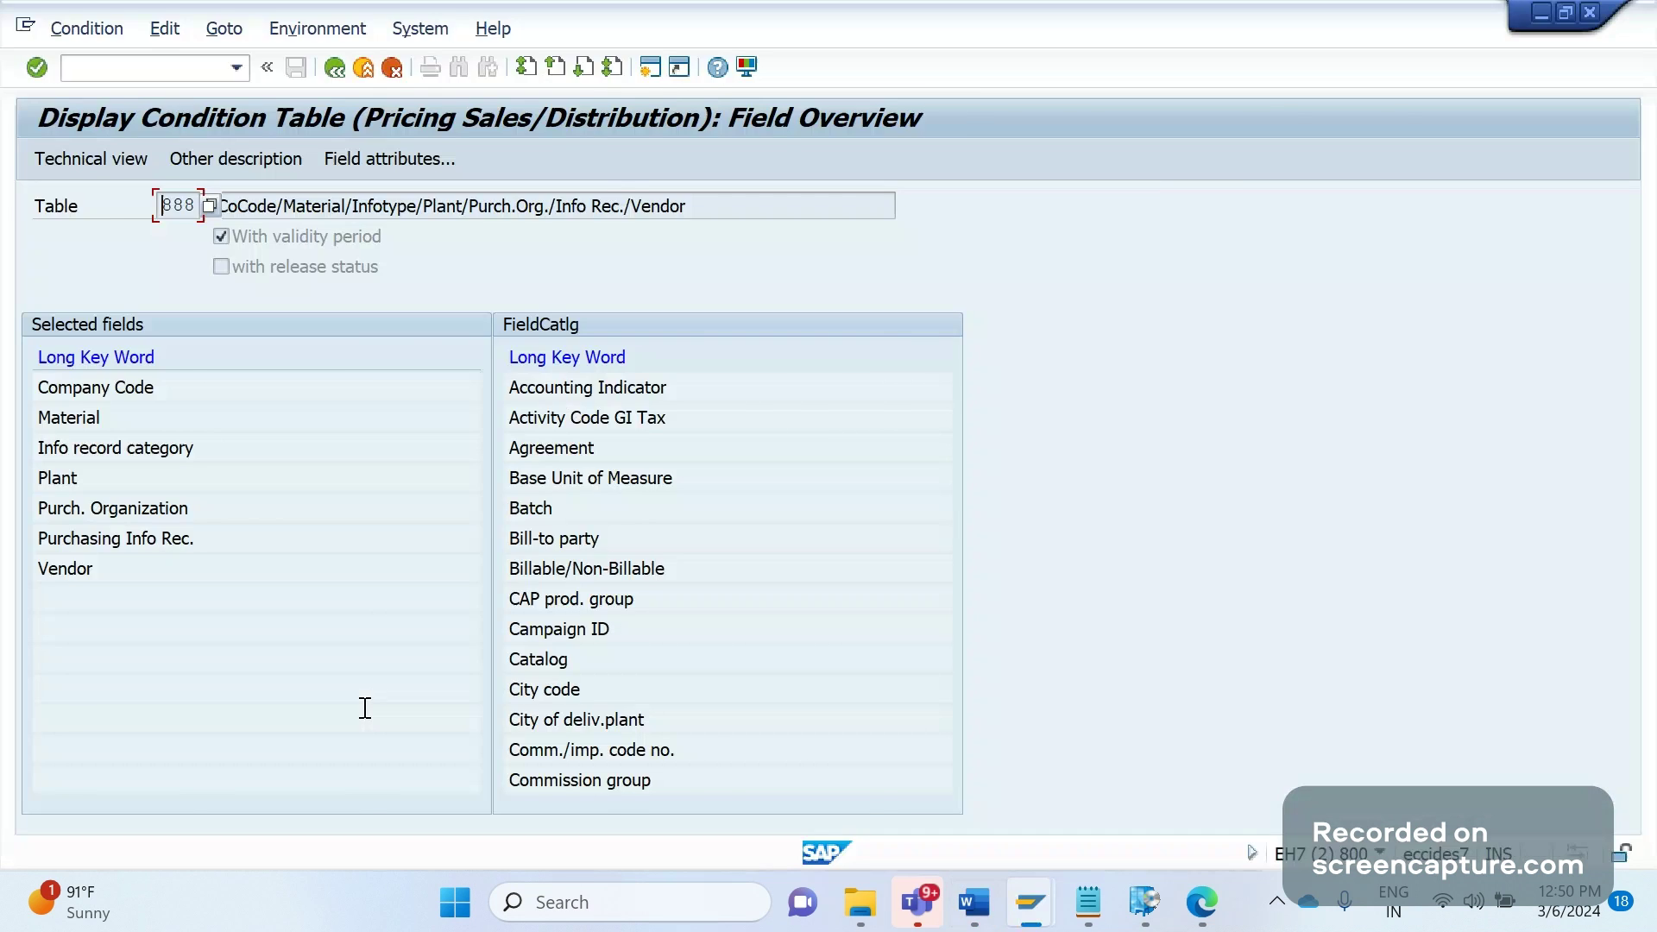
# Switch back to the Word document and add the include name RV60AFZZ after "In case of billing user exits" in Step 3
pyautogui.hotkey('alt', 'Tab')
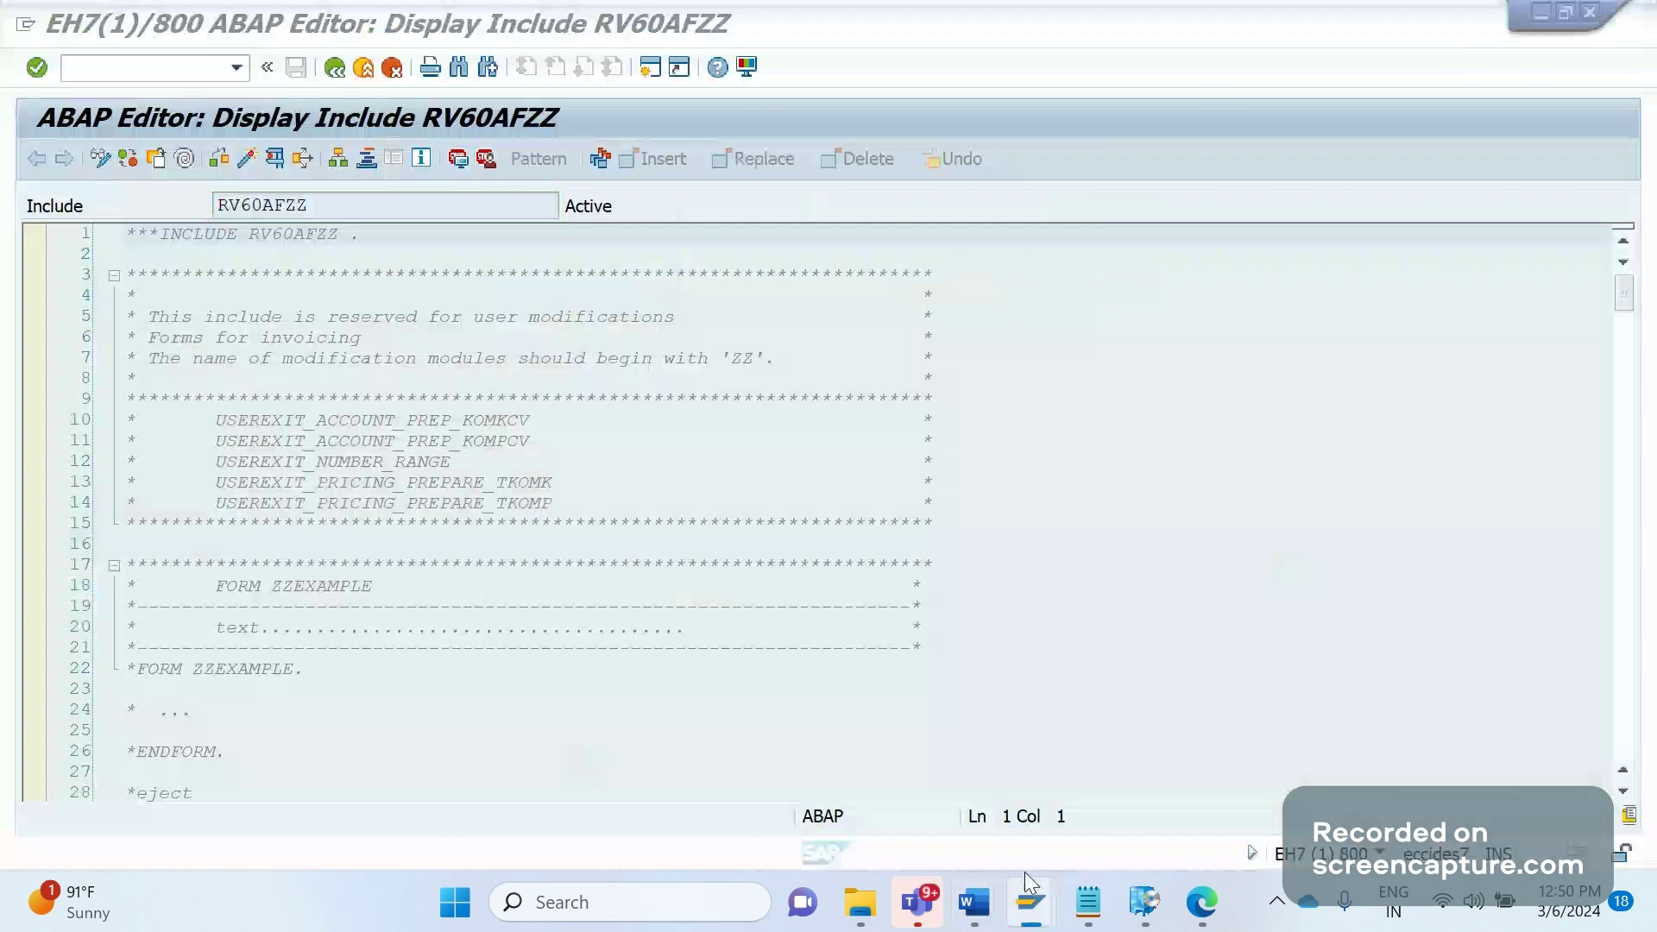
pyautogui.click(974, 902)
pyautogui.write('RV60AFZZ')
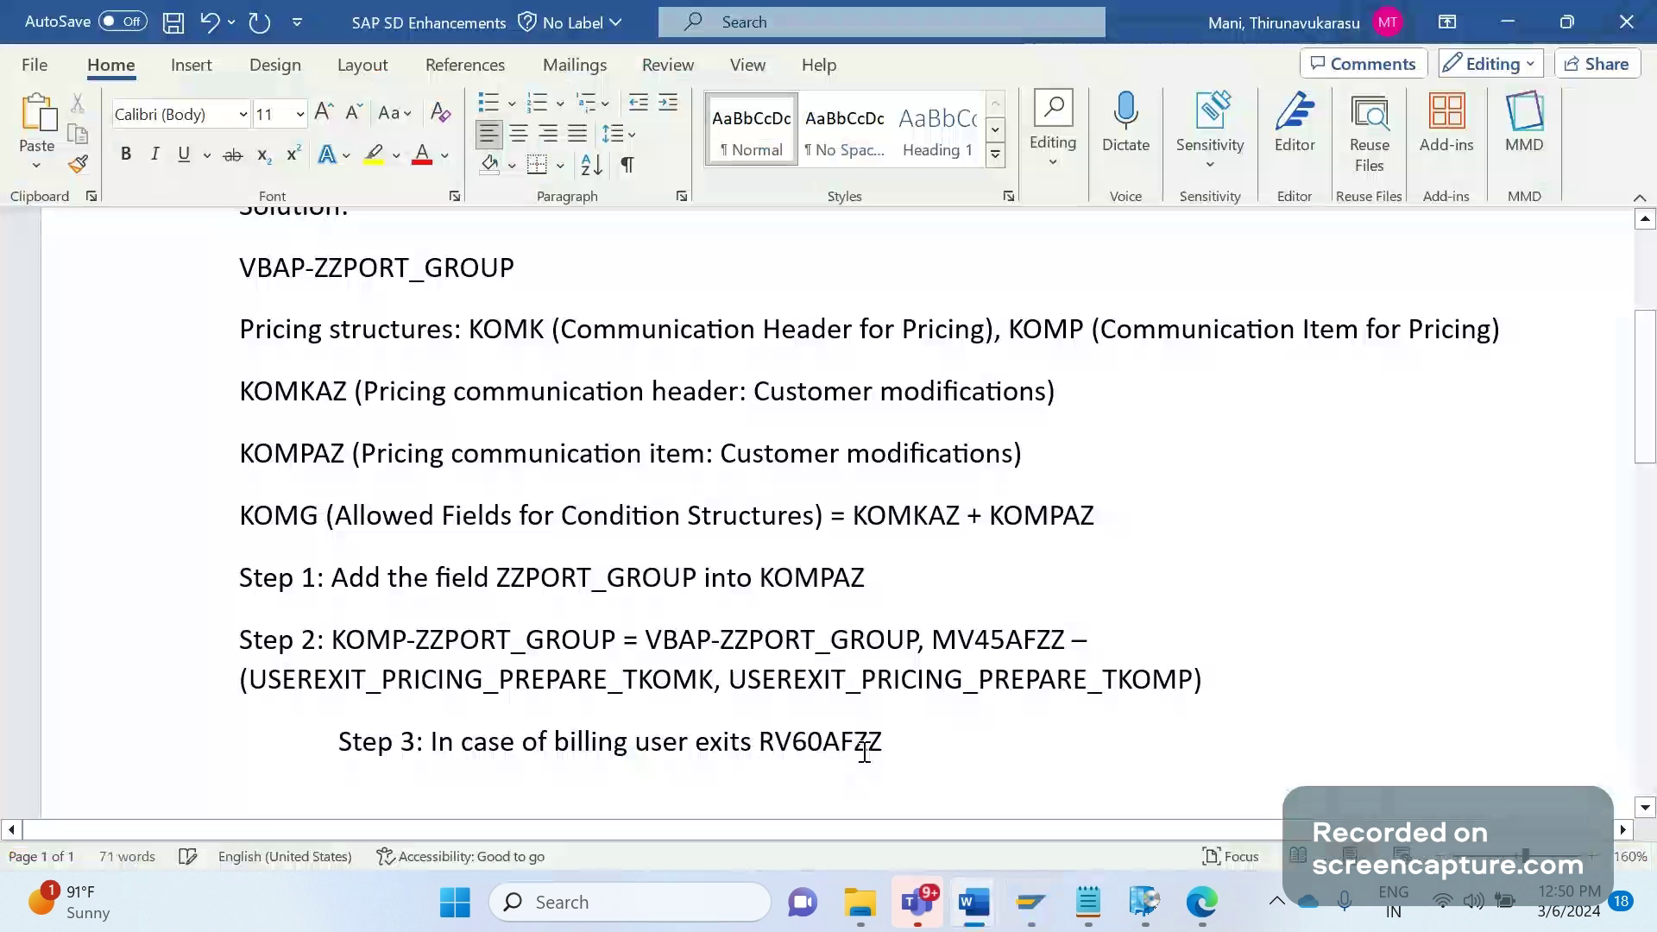
# Copy USEREXIT_PRICING_PREPARE_TKOMK from SAP include RV60AFZZ into Word's Step 3 line as plain text, after an opening parenthesis and followed by a comma
pyautogui.hotkey('alt', 'Tab')
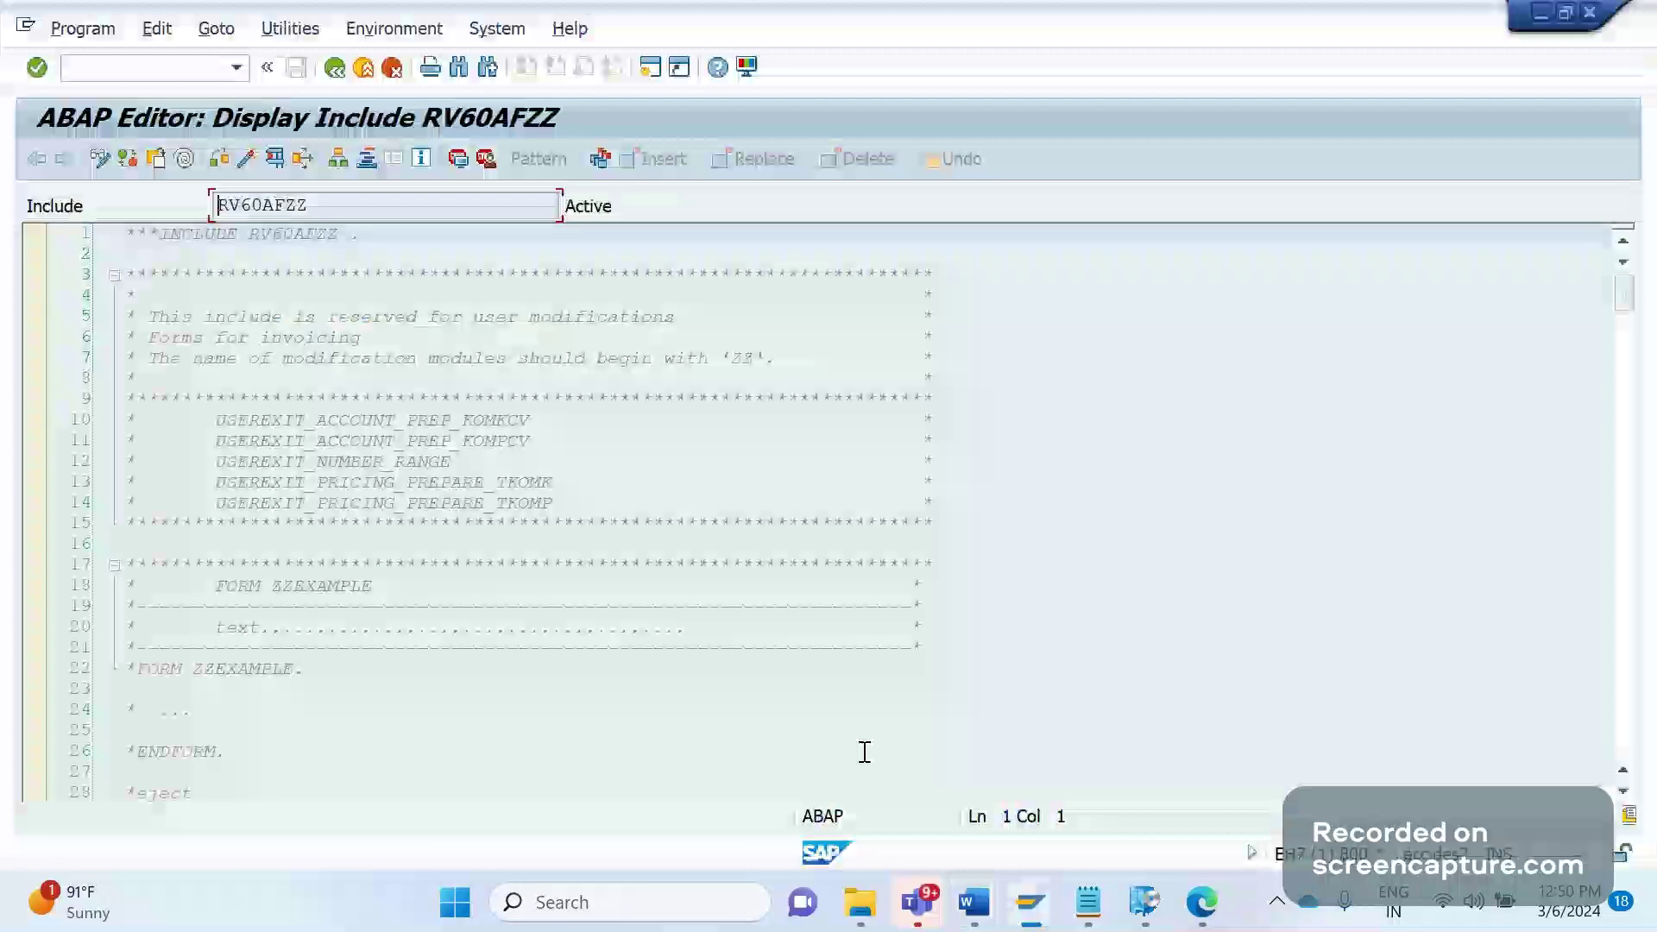
pyautogui.click(328, 484)
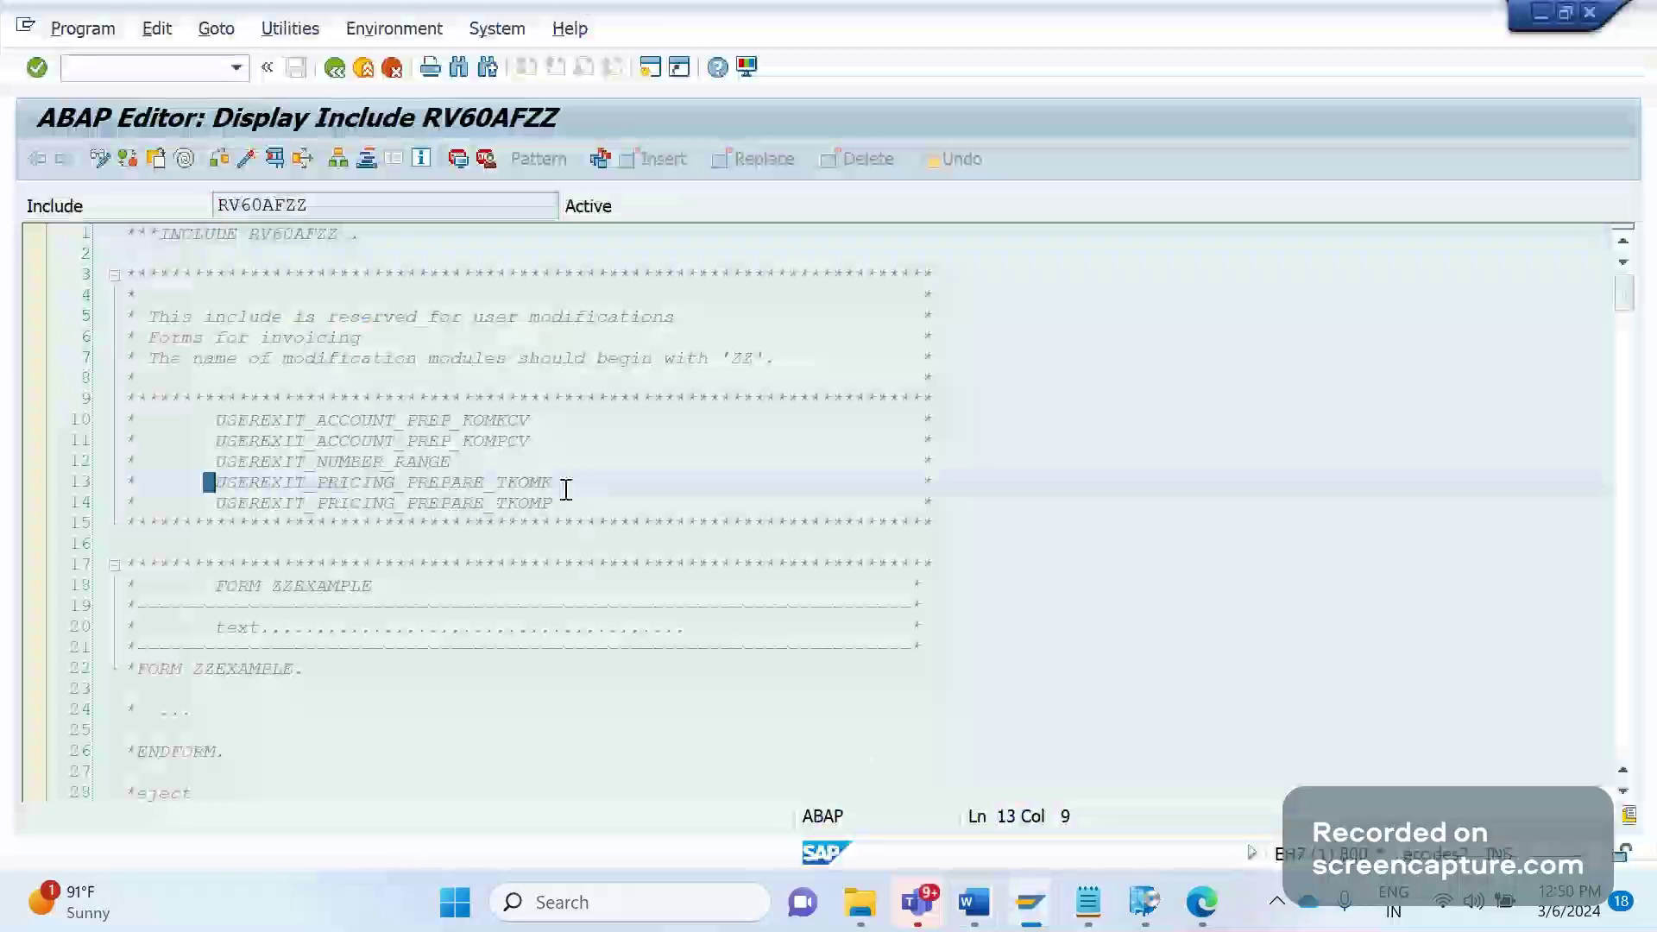
pyautogui.moveTo(565, 489); pyautogui.dragTo(215, 489)
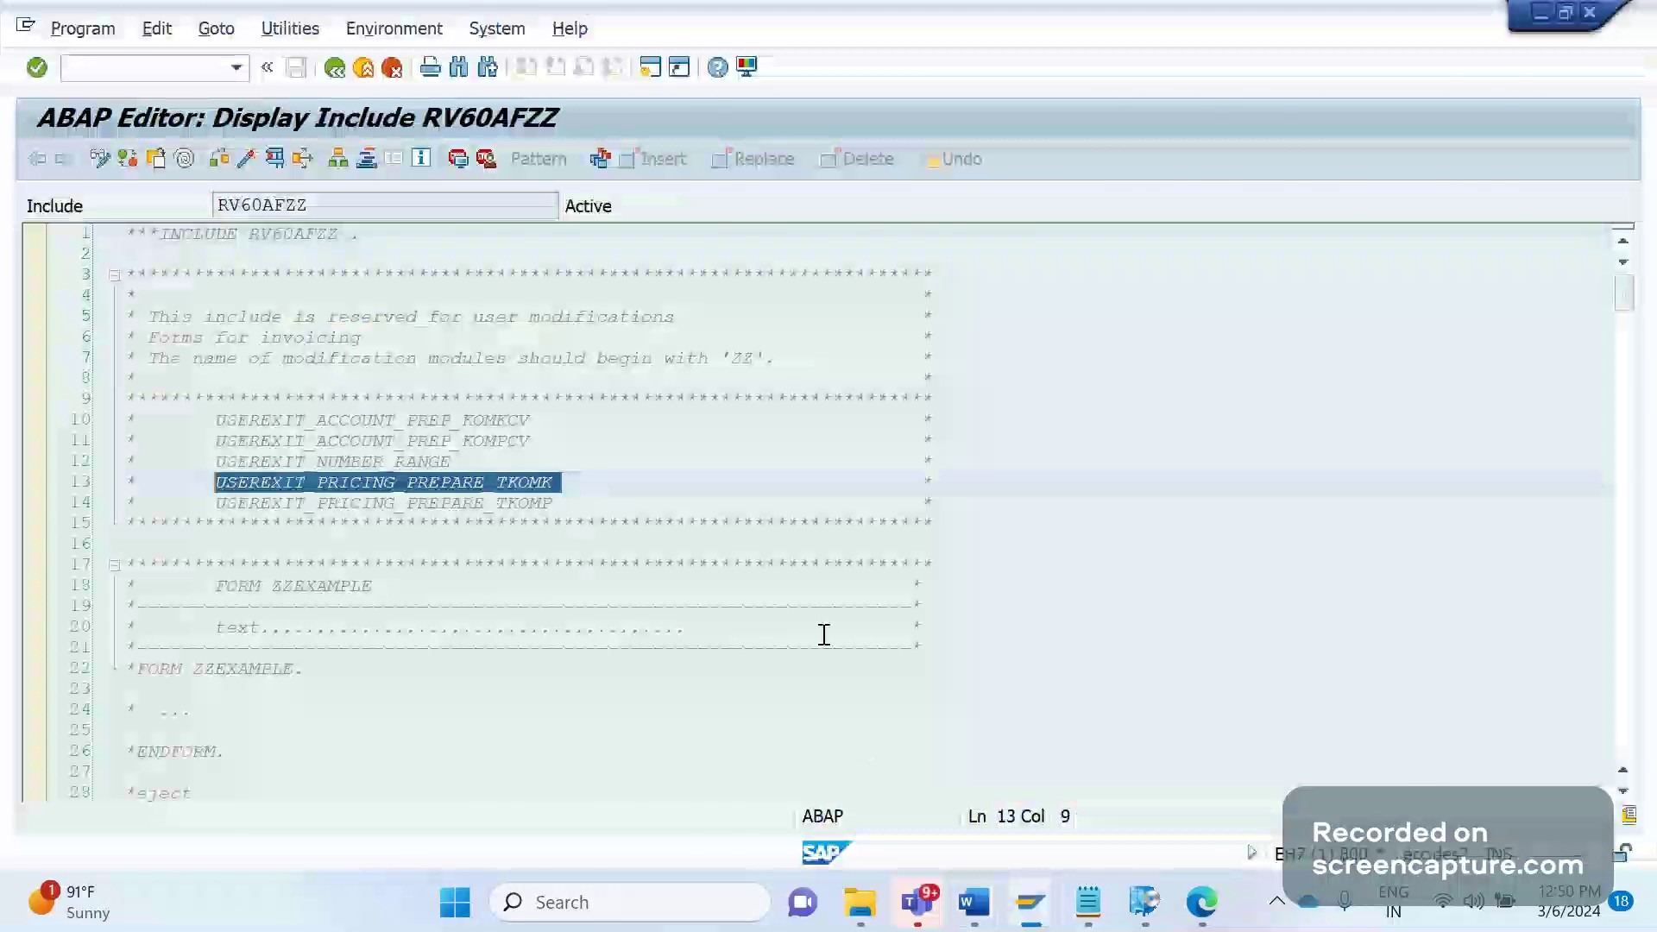
pyautogui.hotkey('ctrl', 'c')
pyautogui.hotkey('alt', 'Tab')
pyautogui.hotkey('ctrl', 'v')
pyautogui.click(1436, 777)
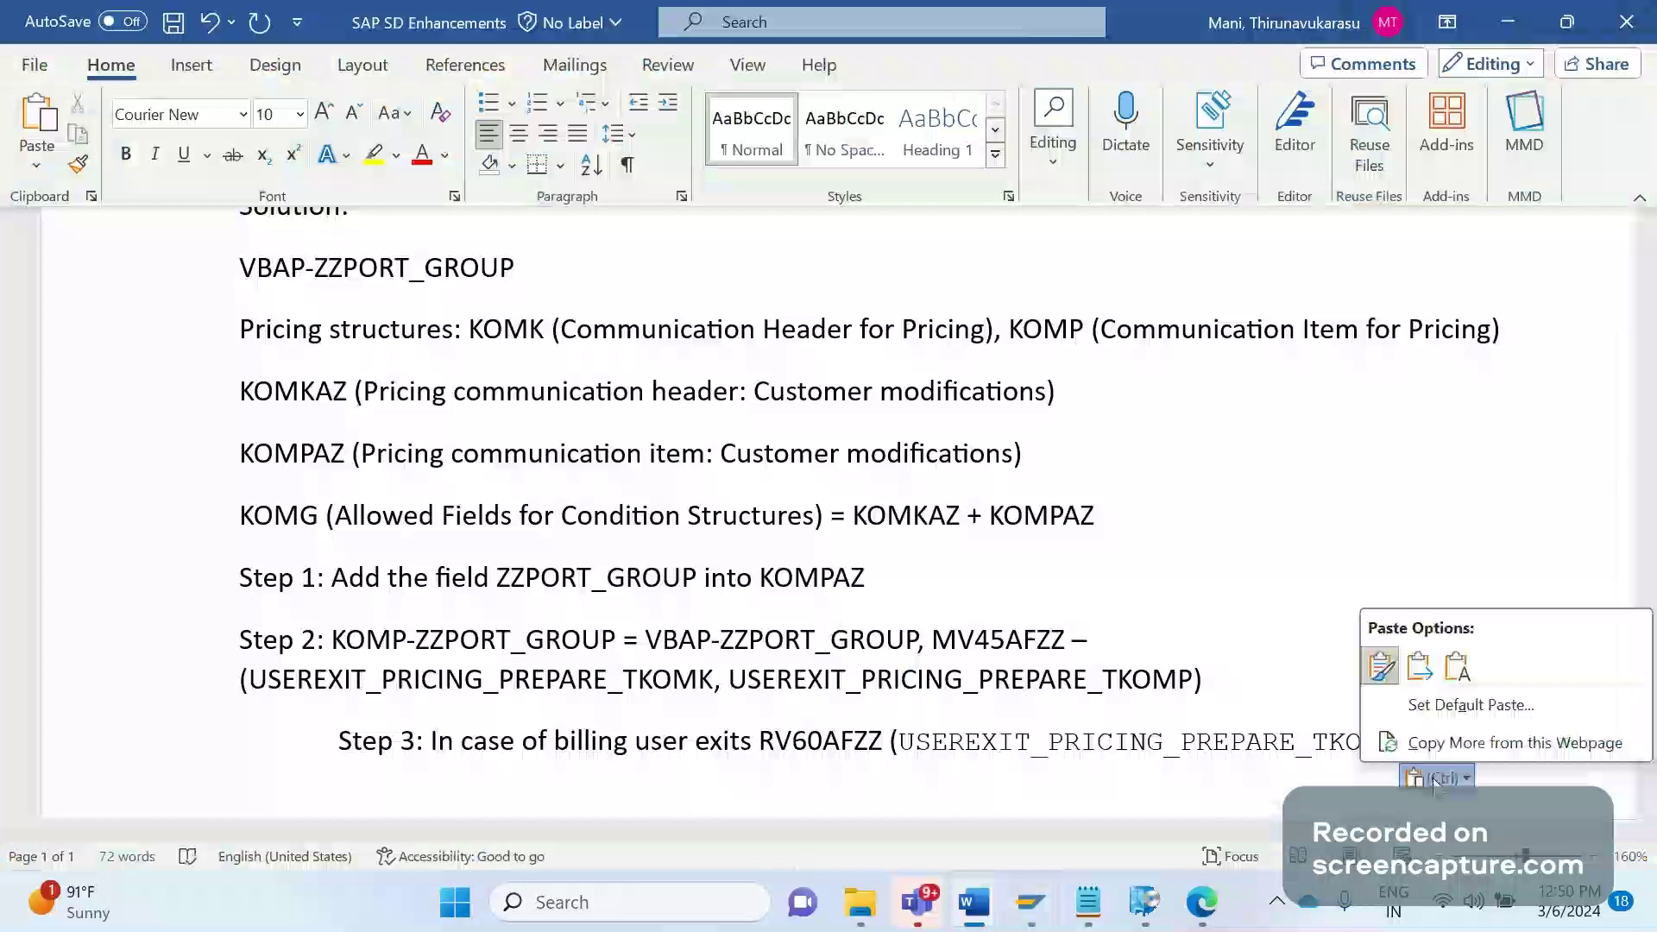
pyautogui.click(1456, 665)
pyautogui.write(',')
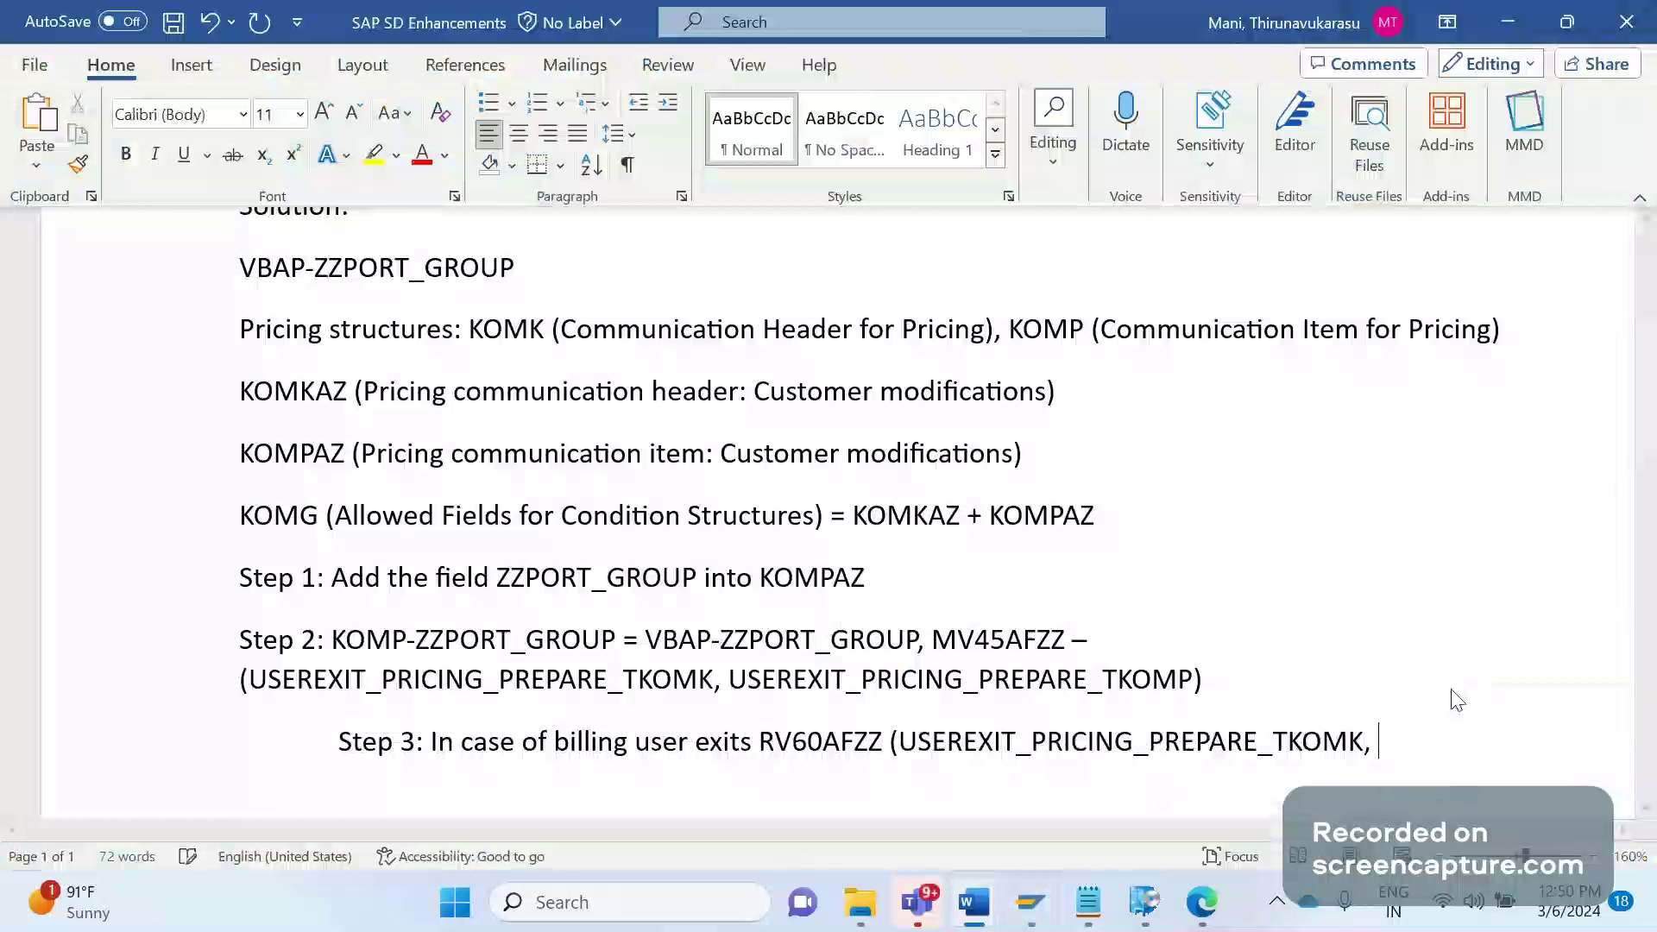
# Copy USEREXIT_PRICING_PREPARE_TKOMP from the SAP include into Word's Step 3 line as plain text and close the parenthesis
pyautogui.hotkey('alt', 'Tab')
pyautogui.moveTo(560, 502); pyautogui.dragTo(205, 503)
pyautogui.hotkey('ctrl', 'c')
pyautogui.hotkey('alt', 'Tab')
pyautogui.hotkey('ctrl', 'v')
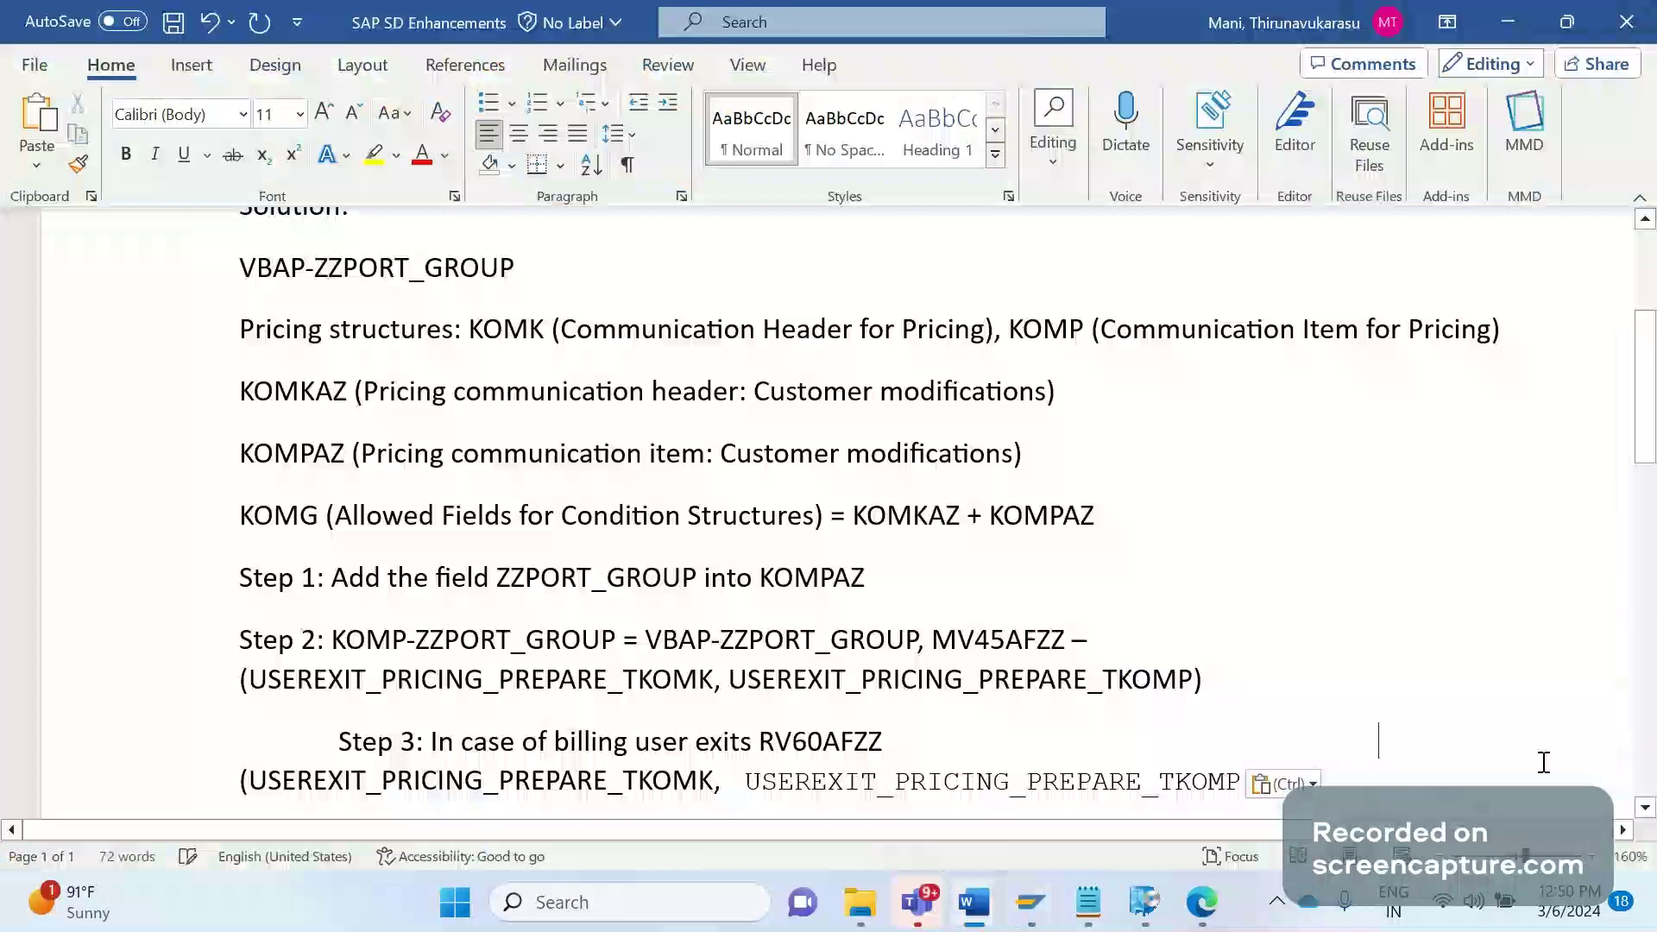
pyautogui.click(1281, 785)
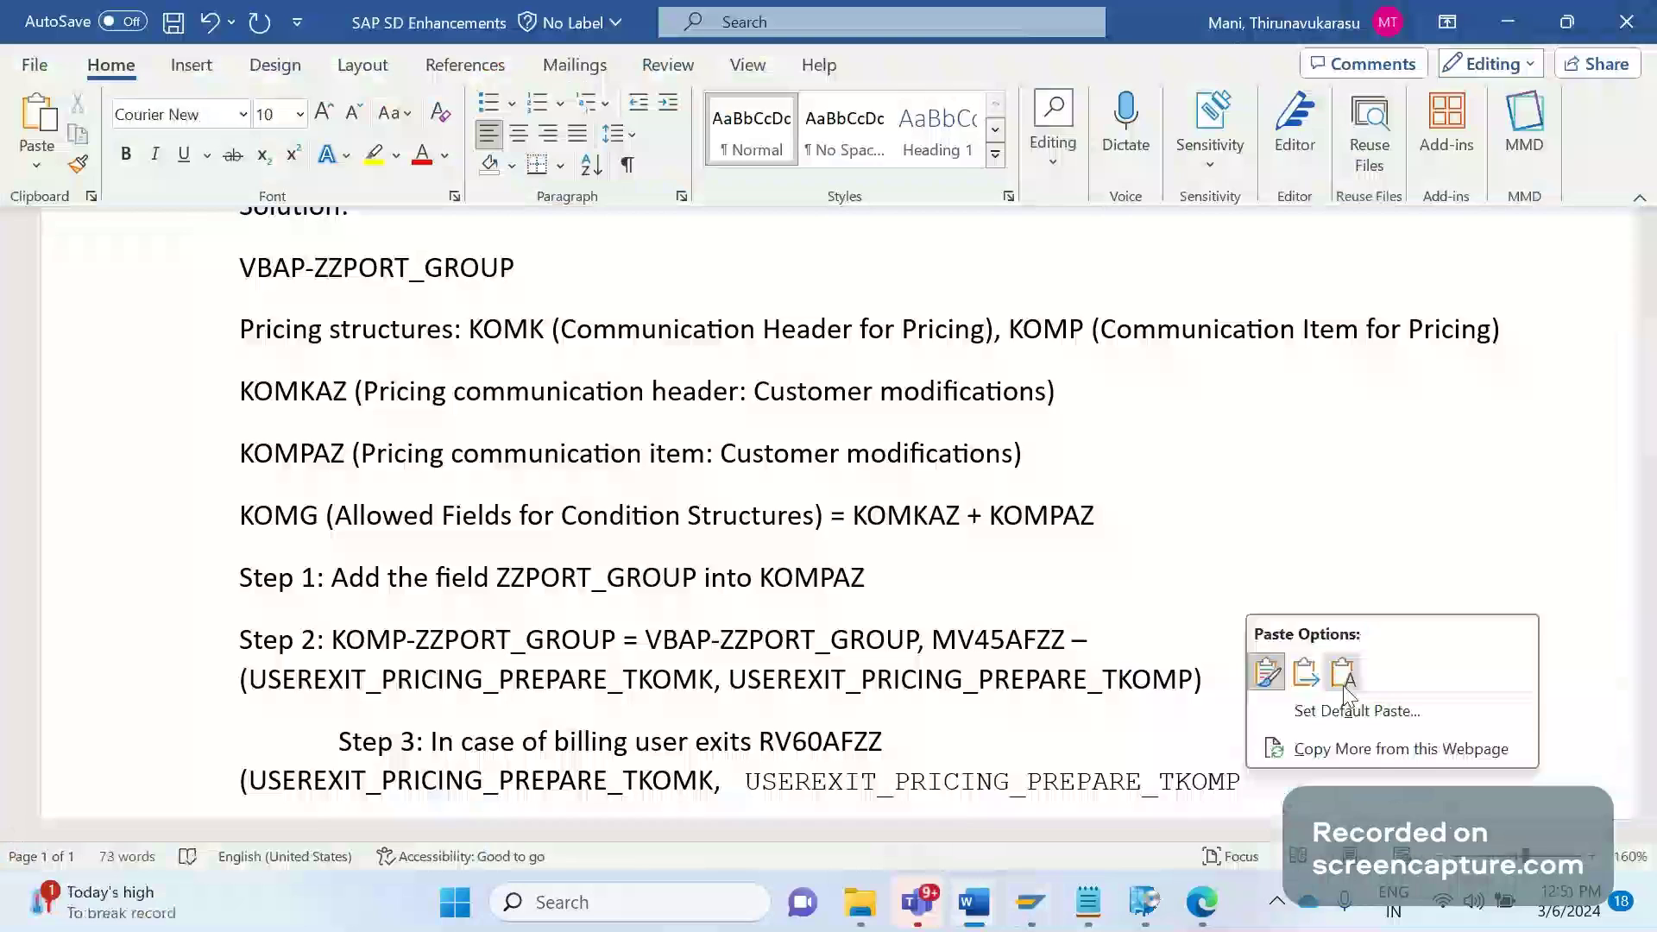
pyautogui.click(1342, 683)
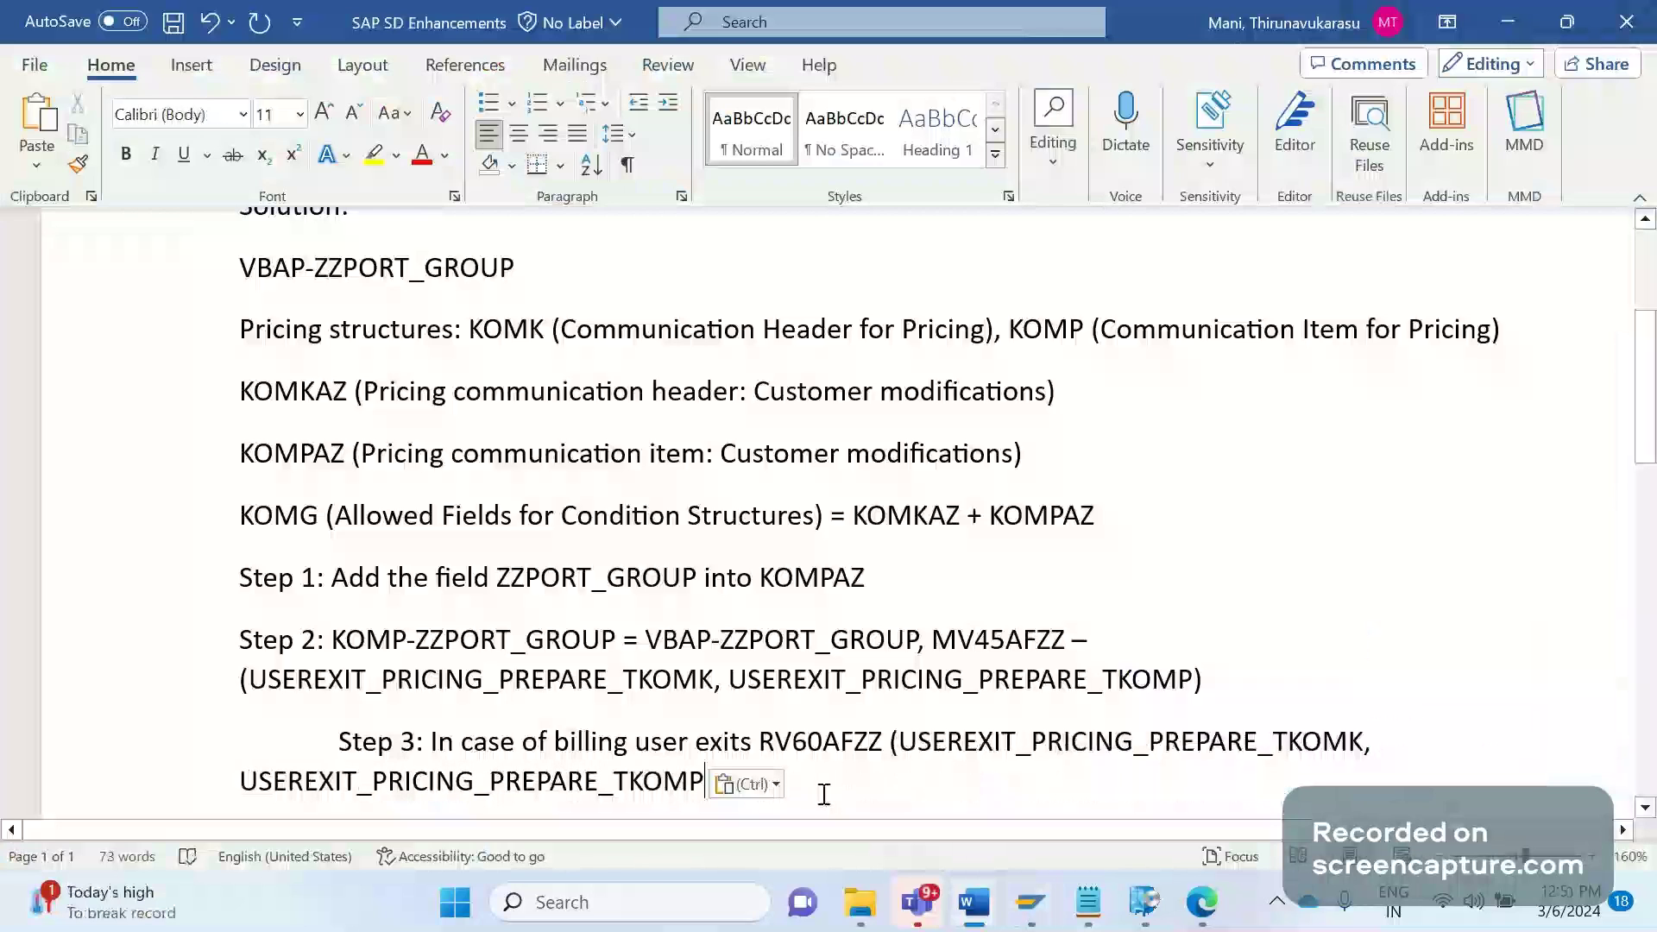
pyautogui.write(')')
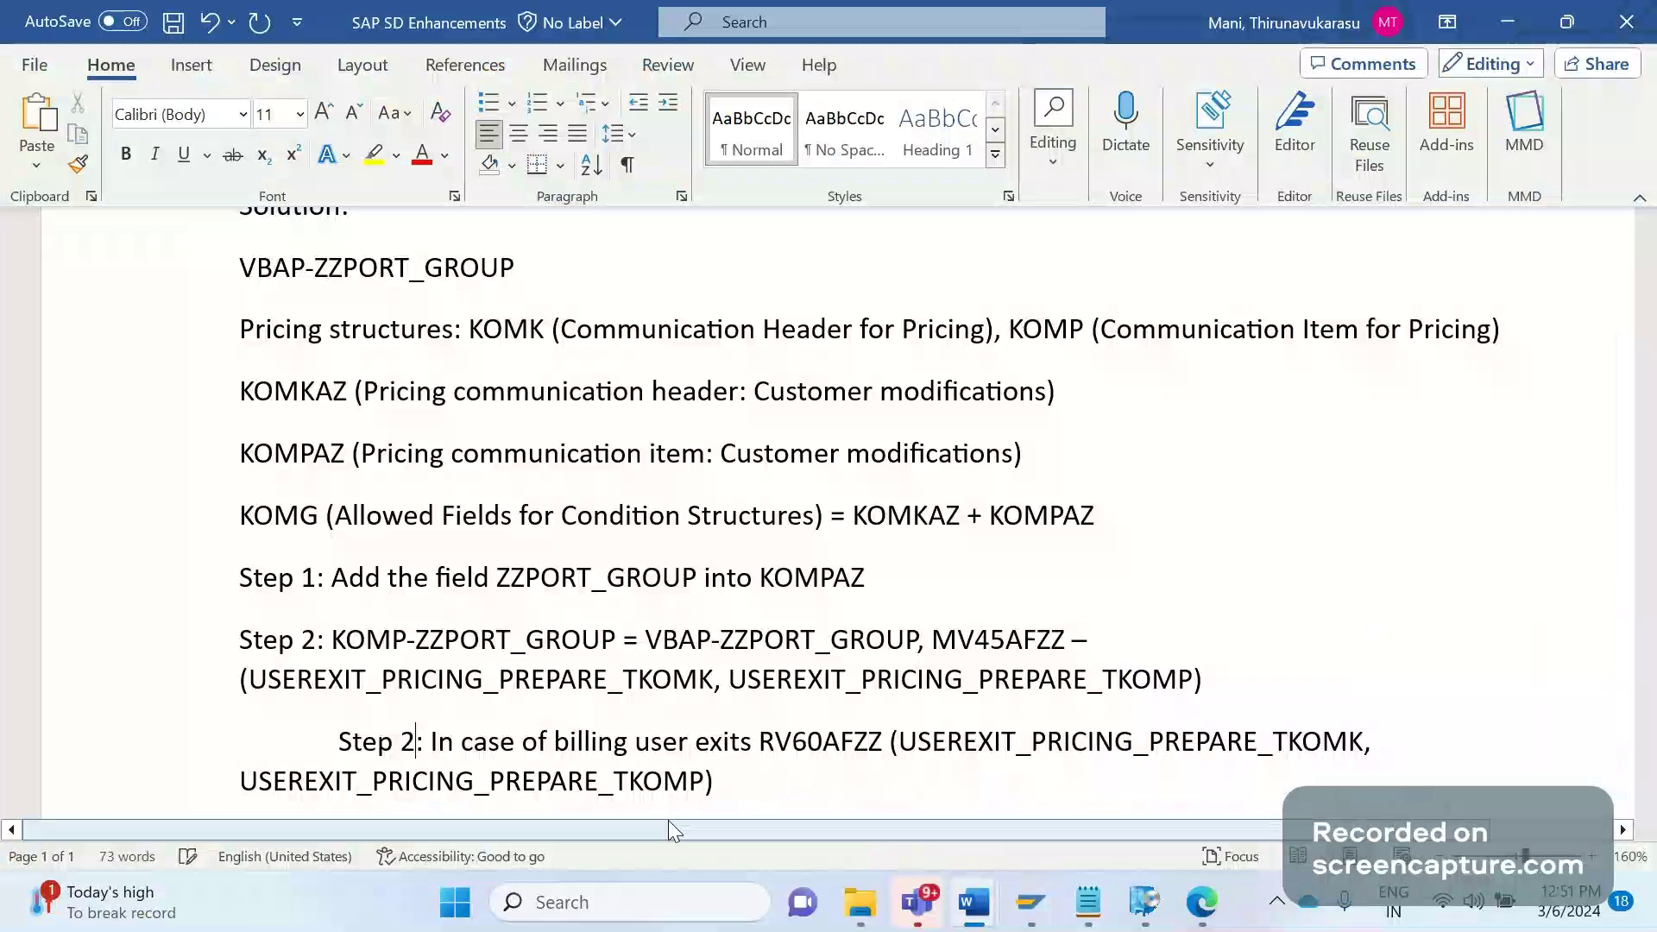
# Renumber the indented billing user exits line from Step 3 to "Step 2.1"
pyautogui.press('BackSpace')
pyautogui.write('2.1')
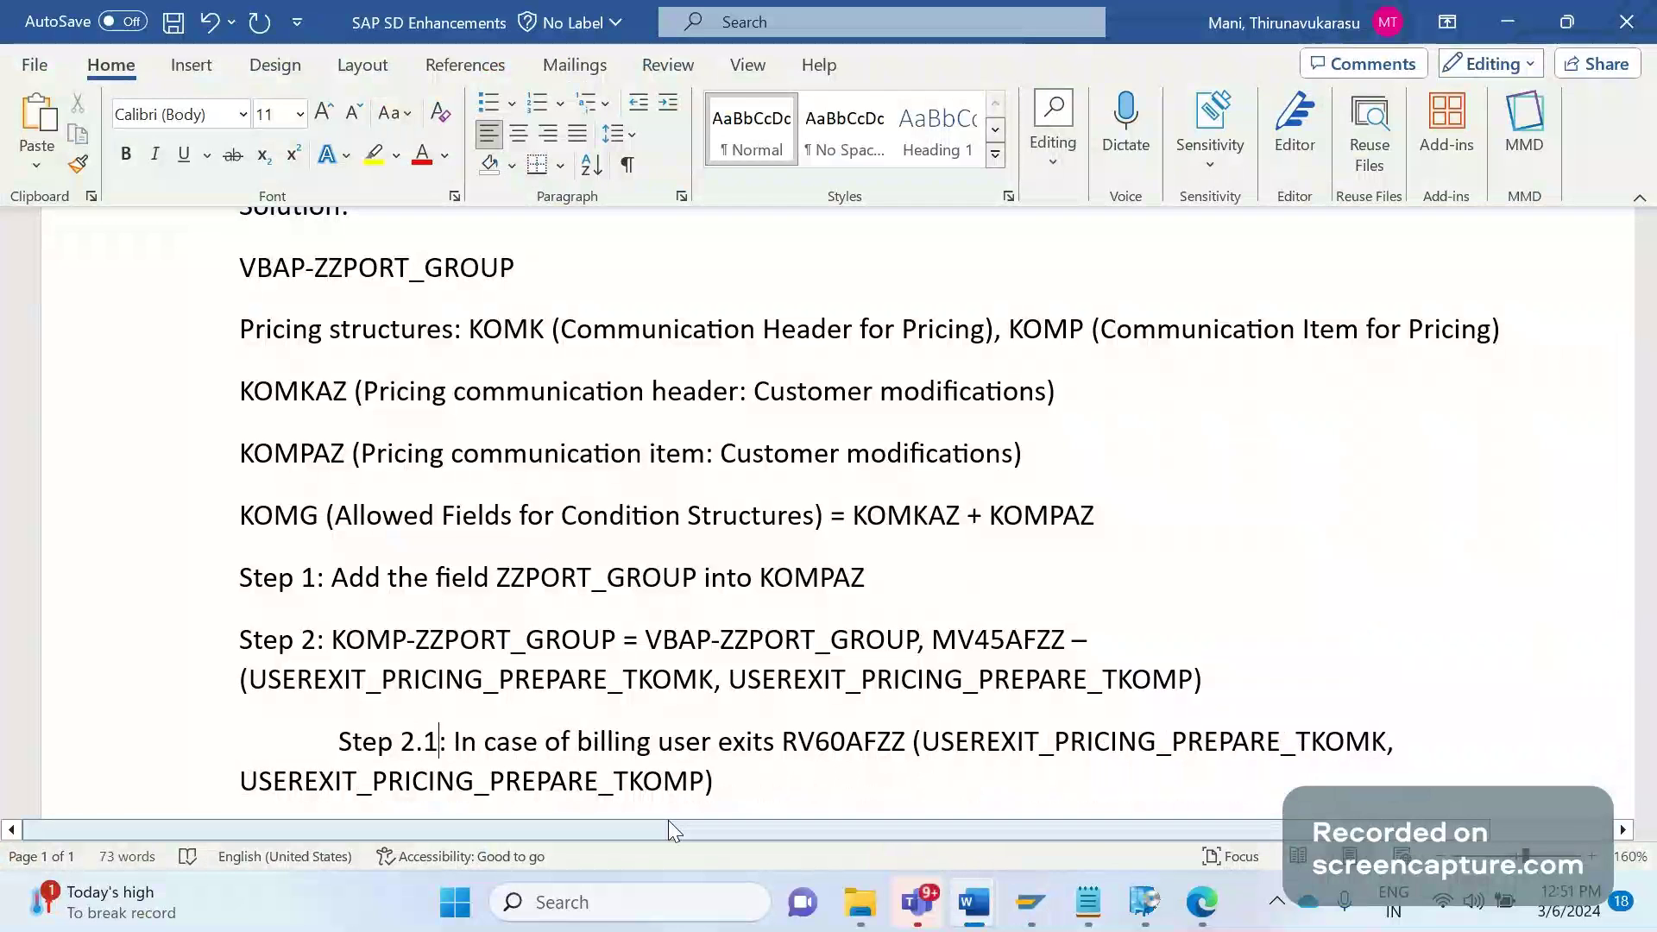
pyautogui.press('BackSpace')
pyautogui.press('BackSpace')
pyautogui.write(':1')
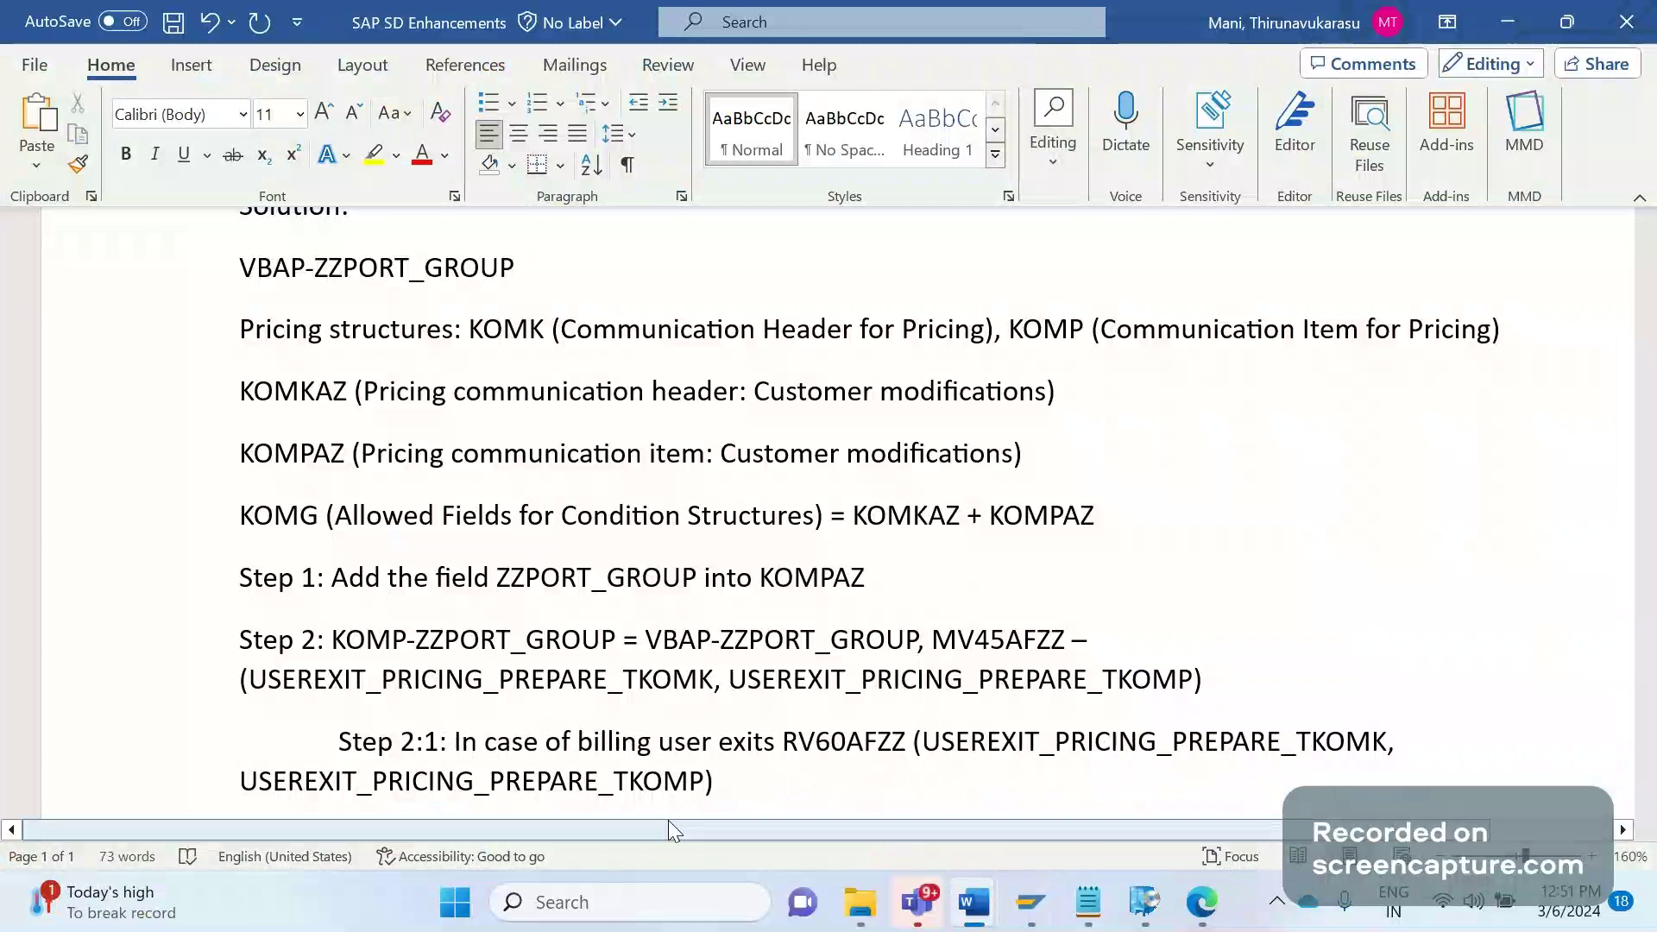
pyautogui.press('BackSpace')
pyautogui.press('BackSpace')
pyautogui.write('1')
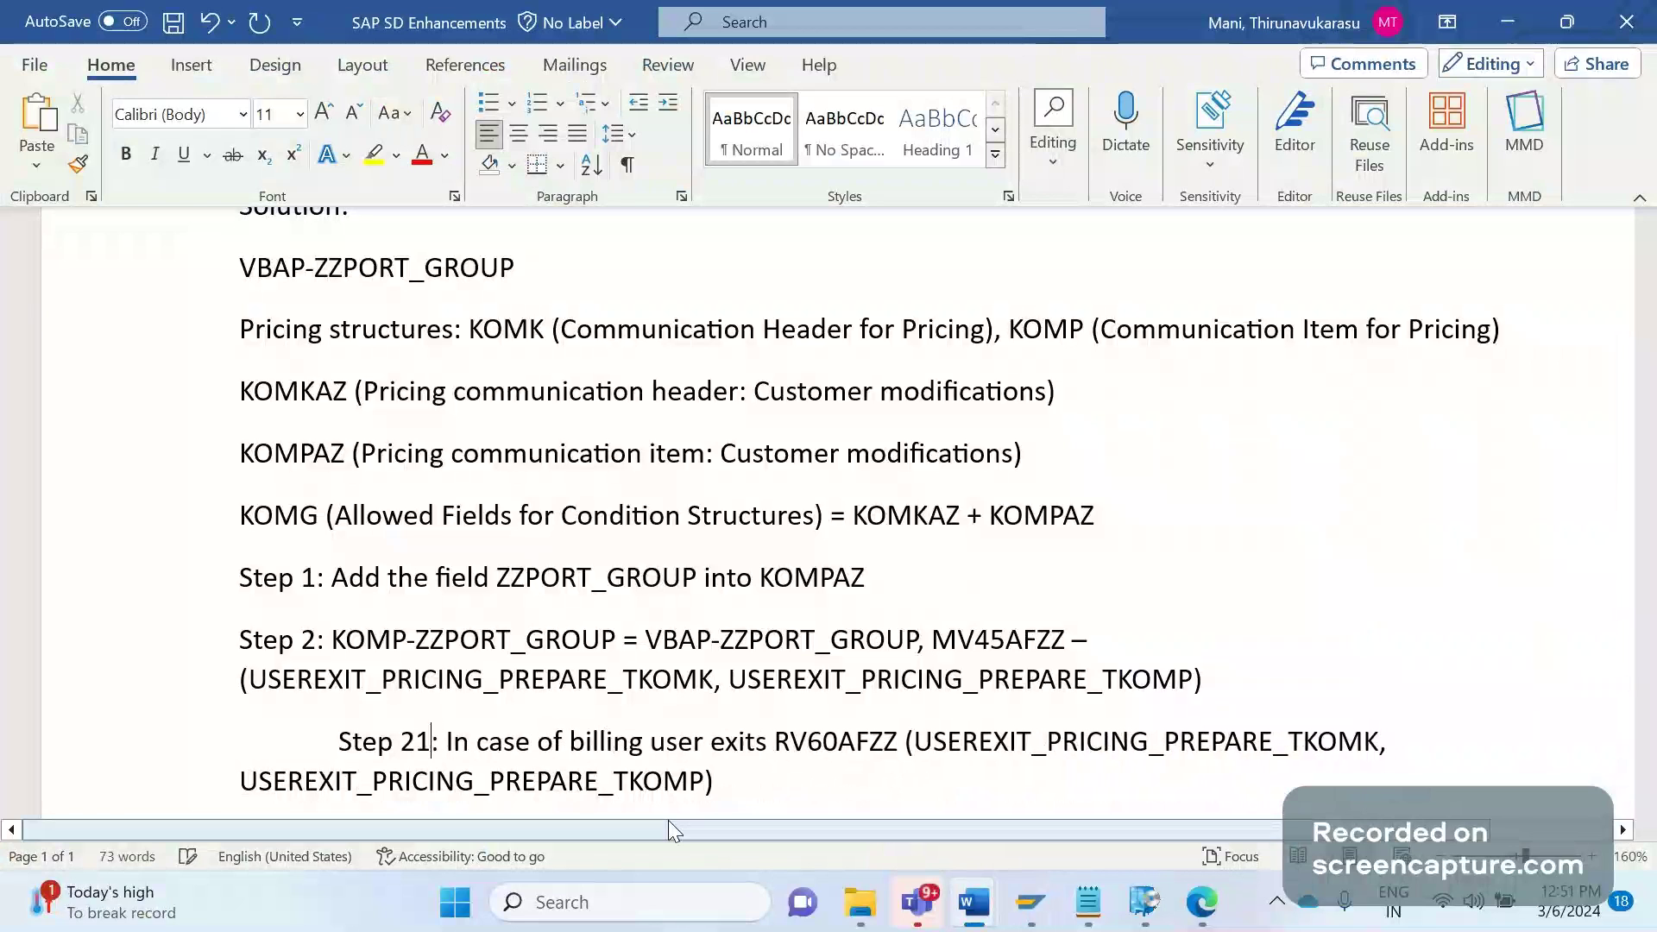
pyautogui.press('BackSpace')
pyautogui.write('.1')
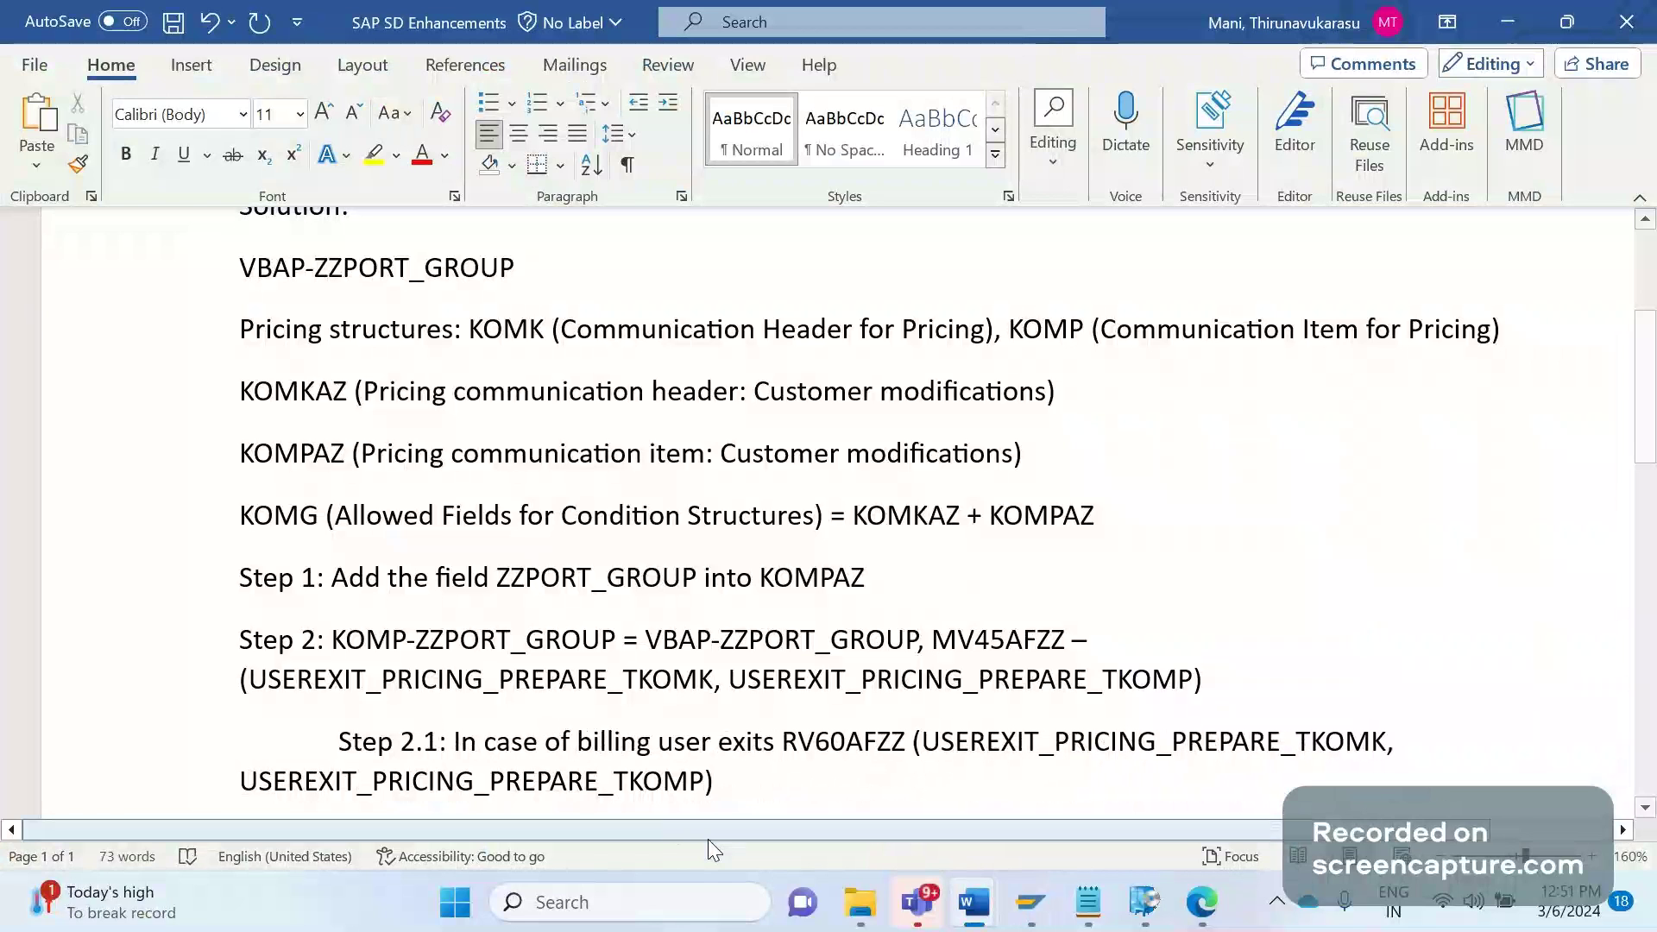
# Review the Step 2.1 line by highlighting its text on include RV60AFZZ and the two pricing user exits
pyautogui.scroll(-2, 649, 643)
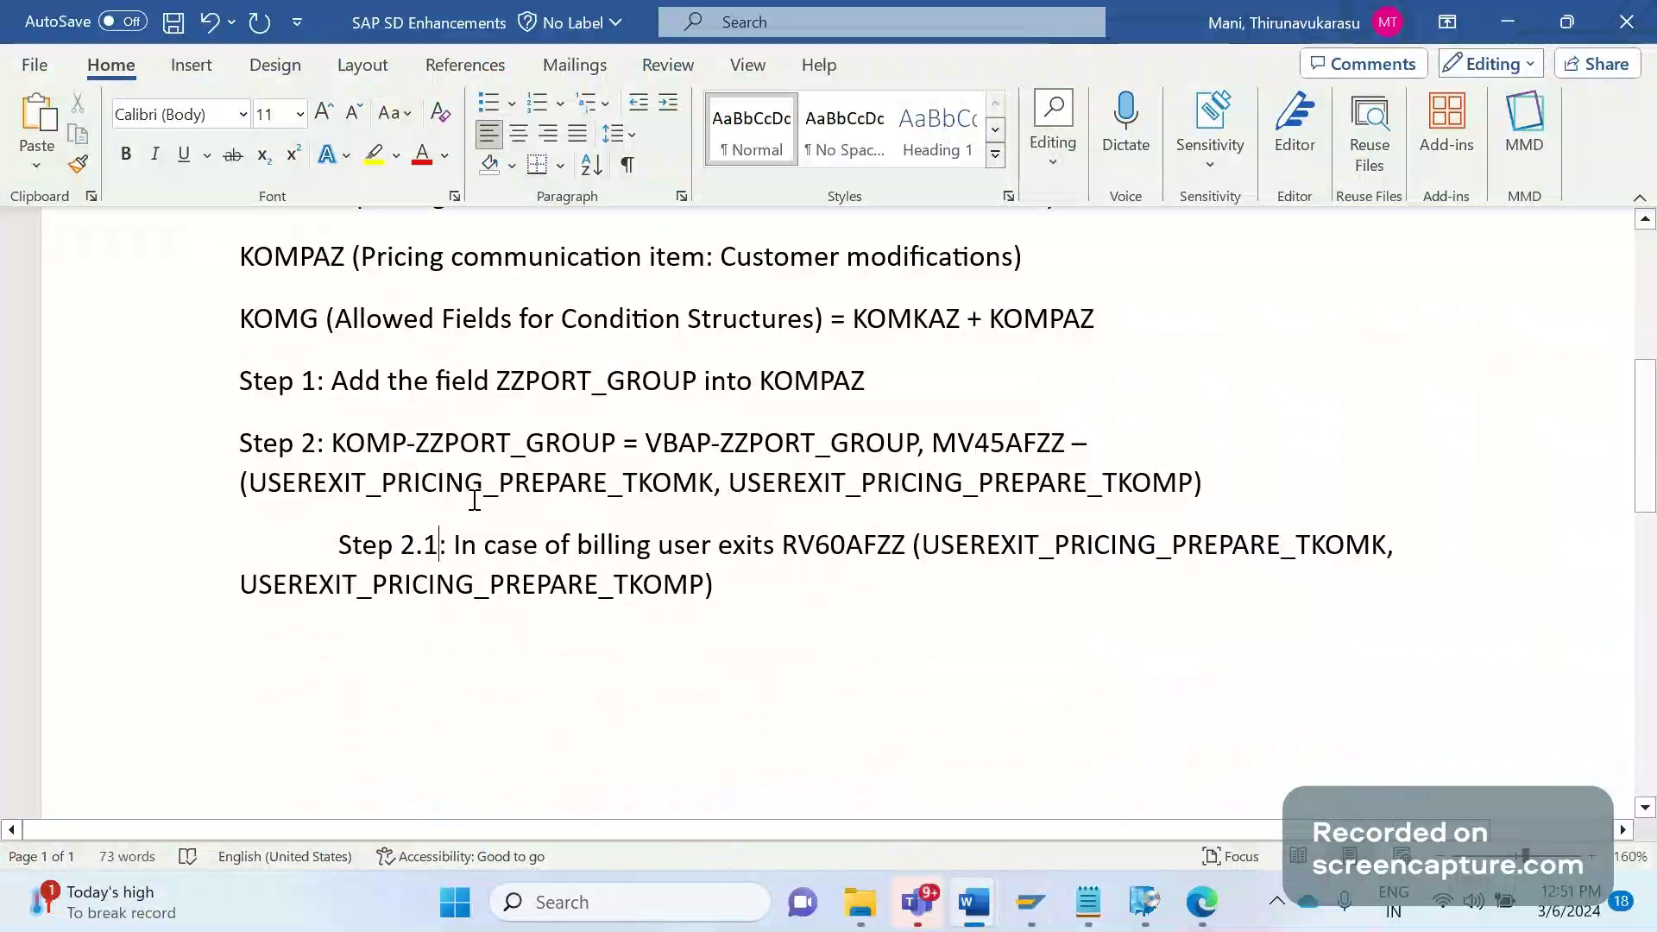
pyautogui.click(914, 570)
pyautogui.click(855, 594)
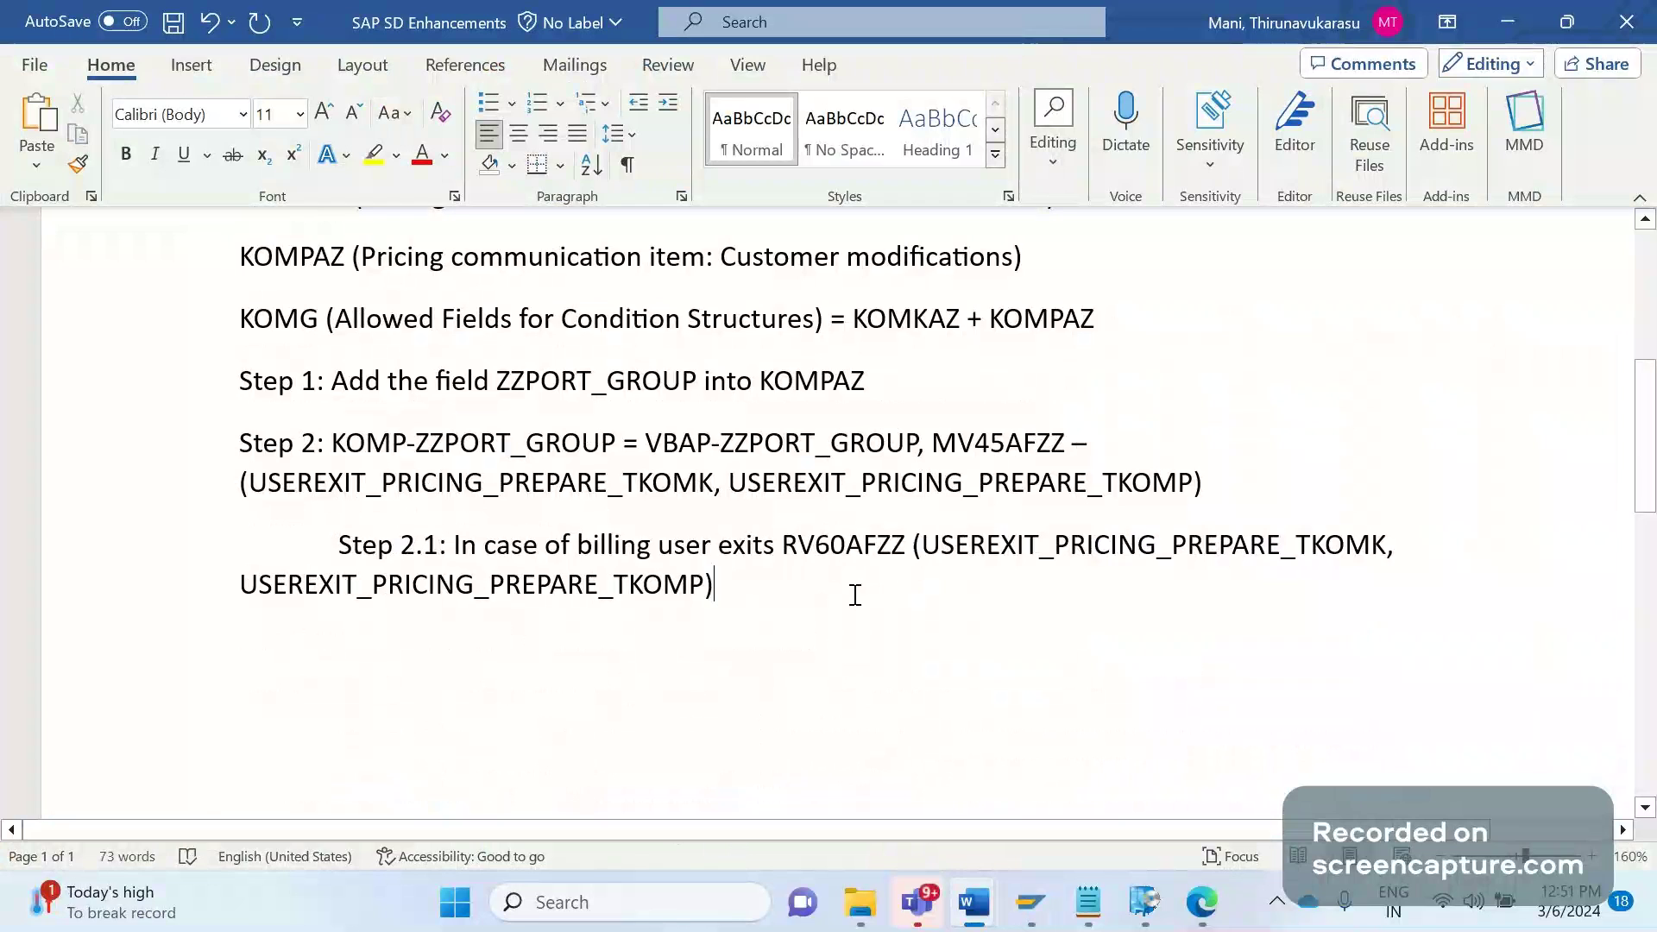
pyautogui.moveTo(855, 594); pyautogui.dragTo(478, 594)
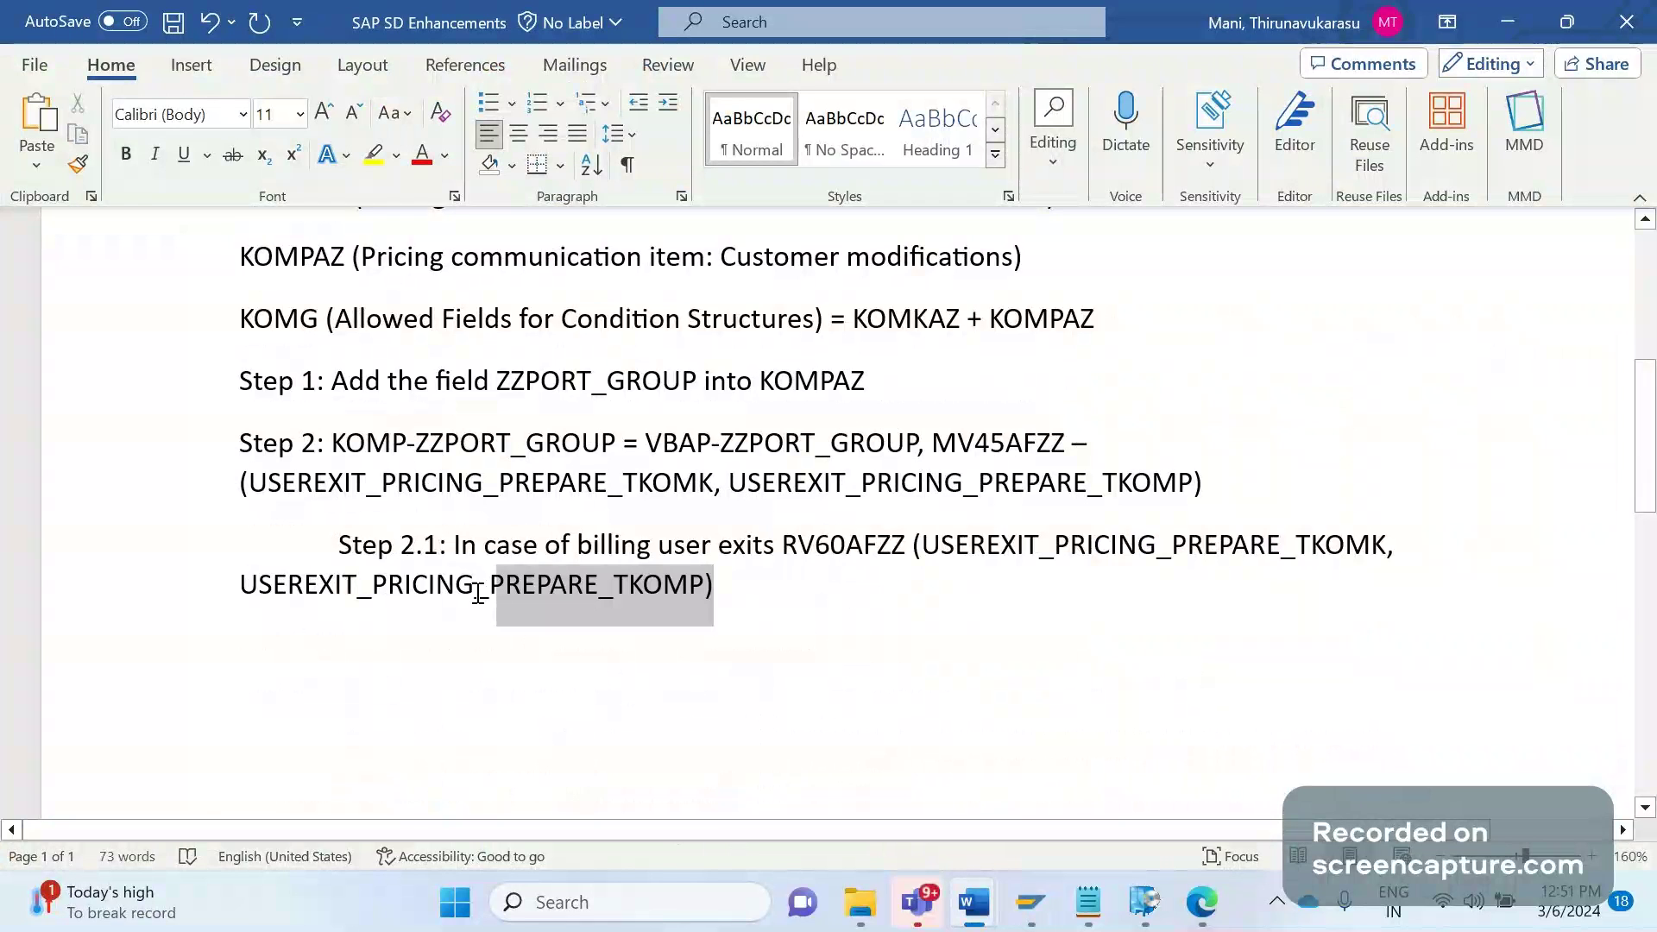
pyautogui.tripleClick(478, 594)
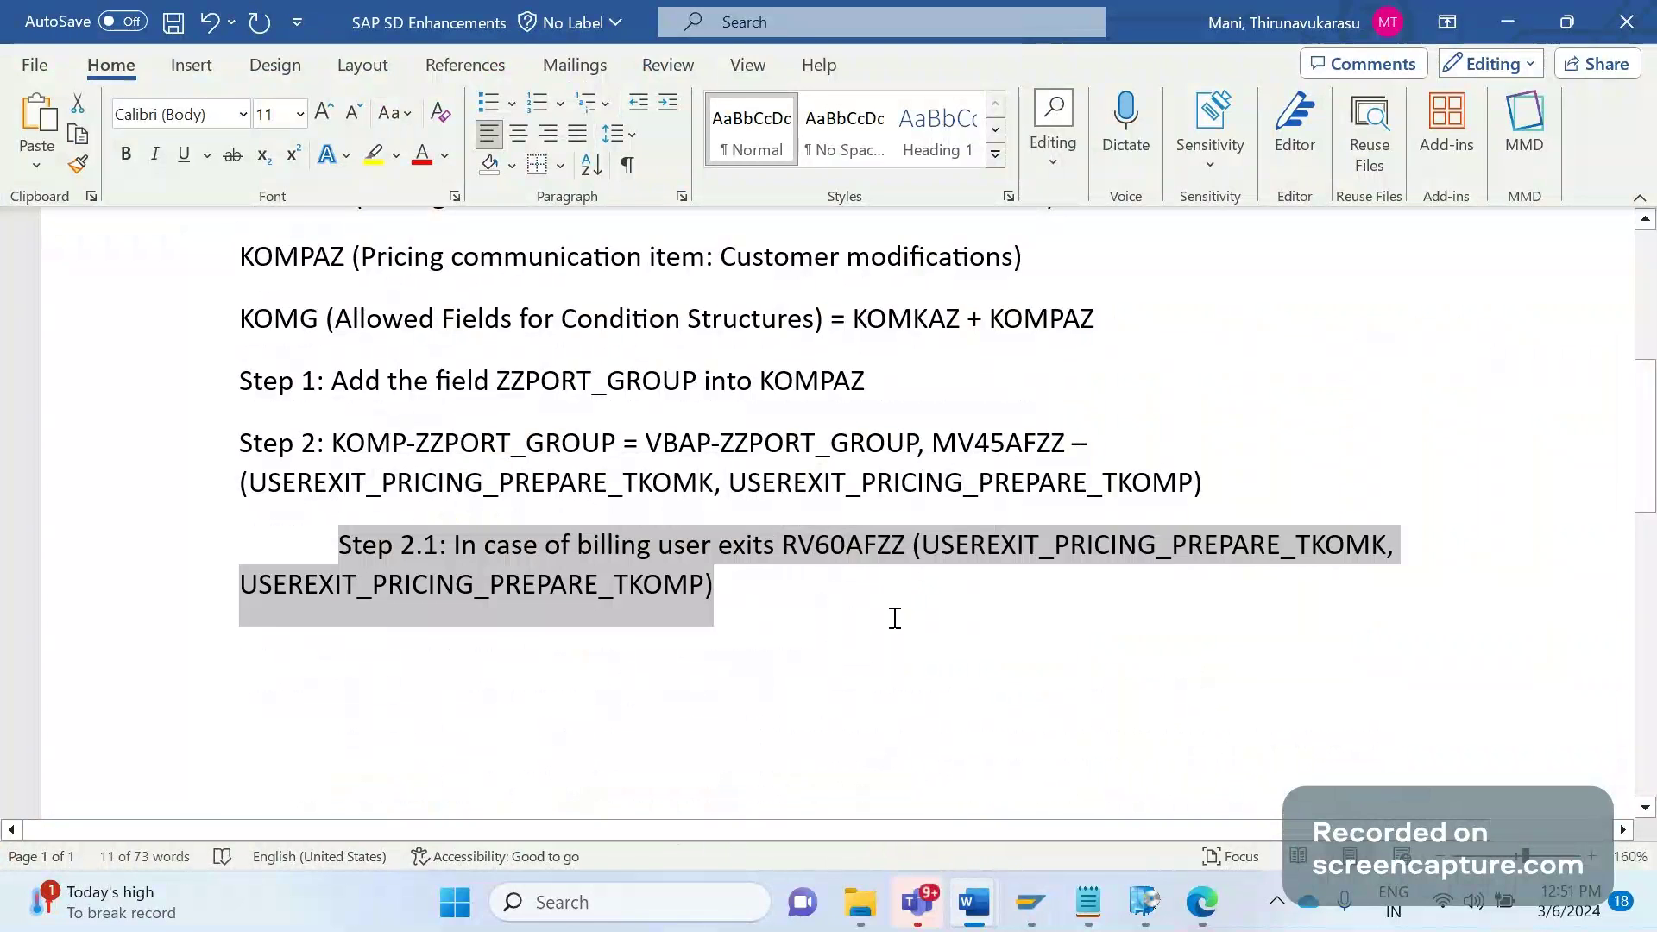
# Add a line below Step 2.1 reading "Step 3: Add the custom field in to VBRP-ZZPORT_GROUP"
pyautogui.click(837, 606)
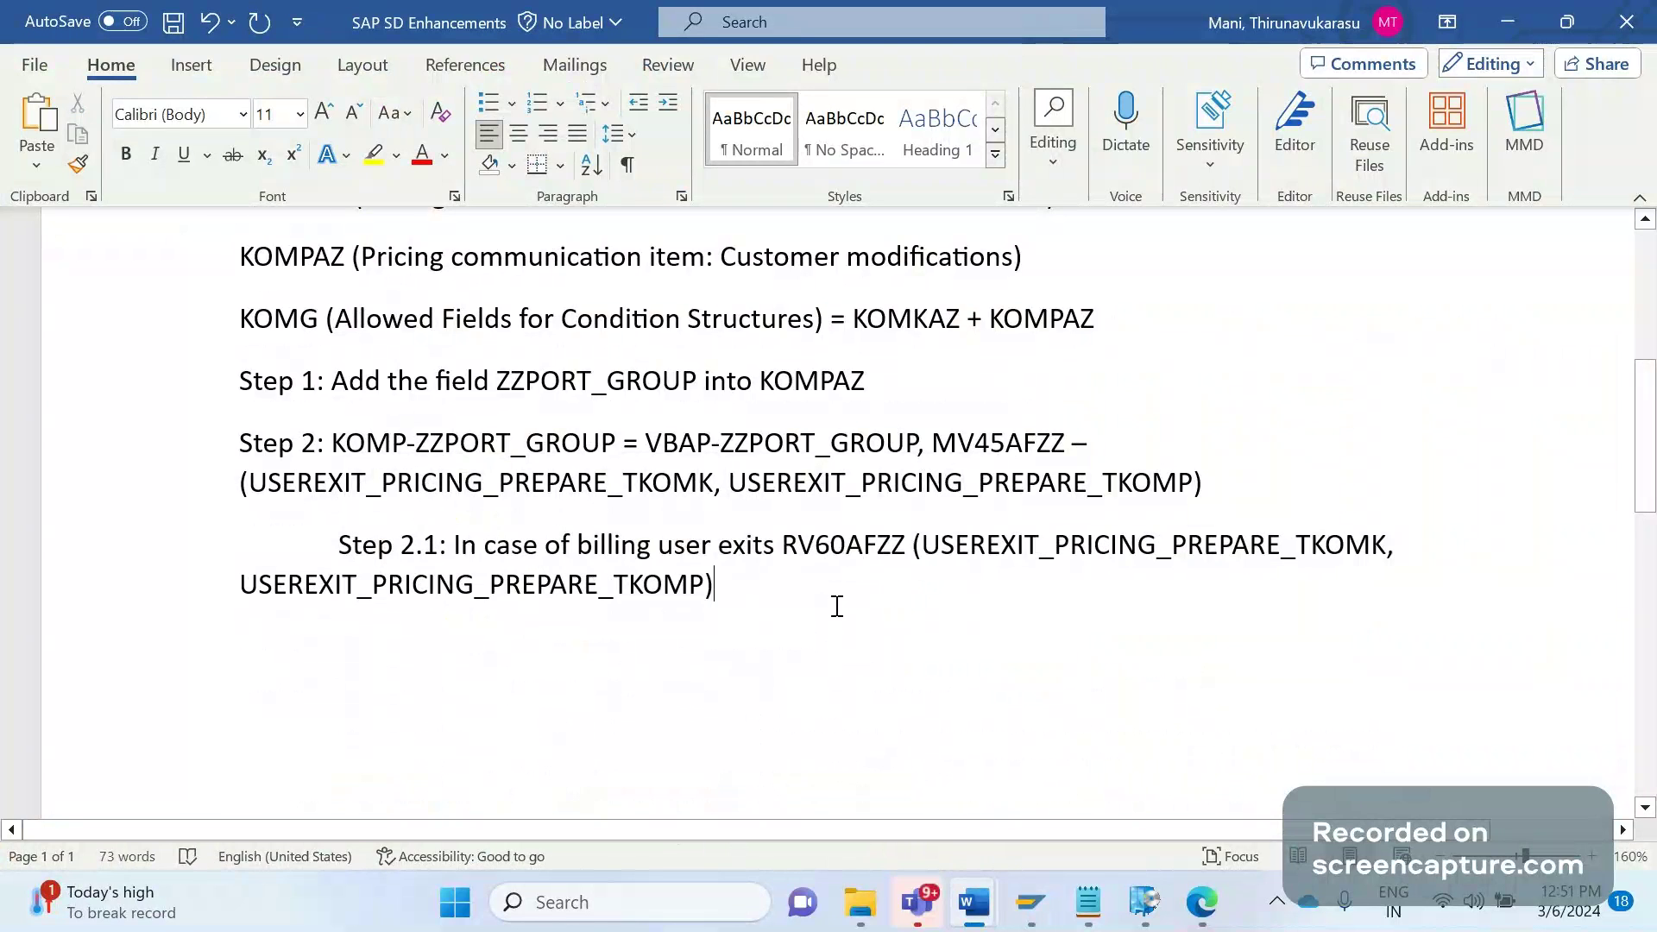
pyautogui.press('Return')
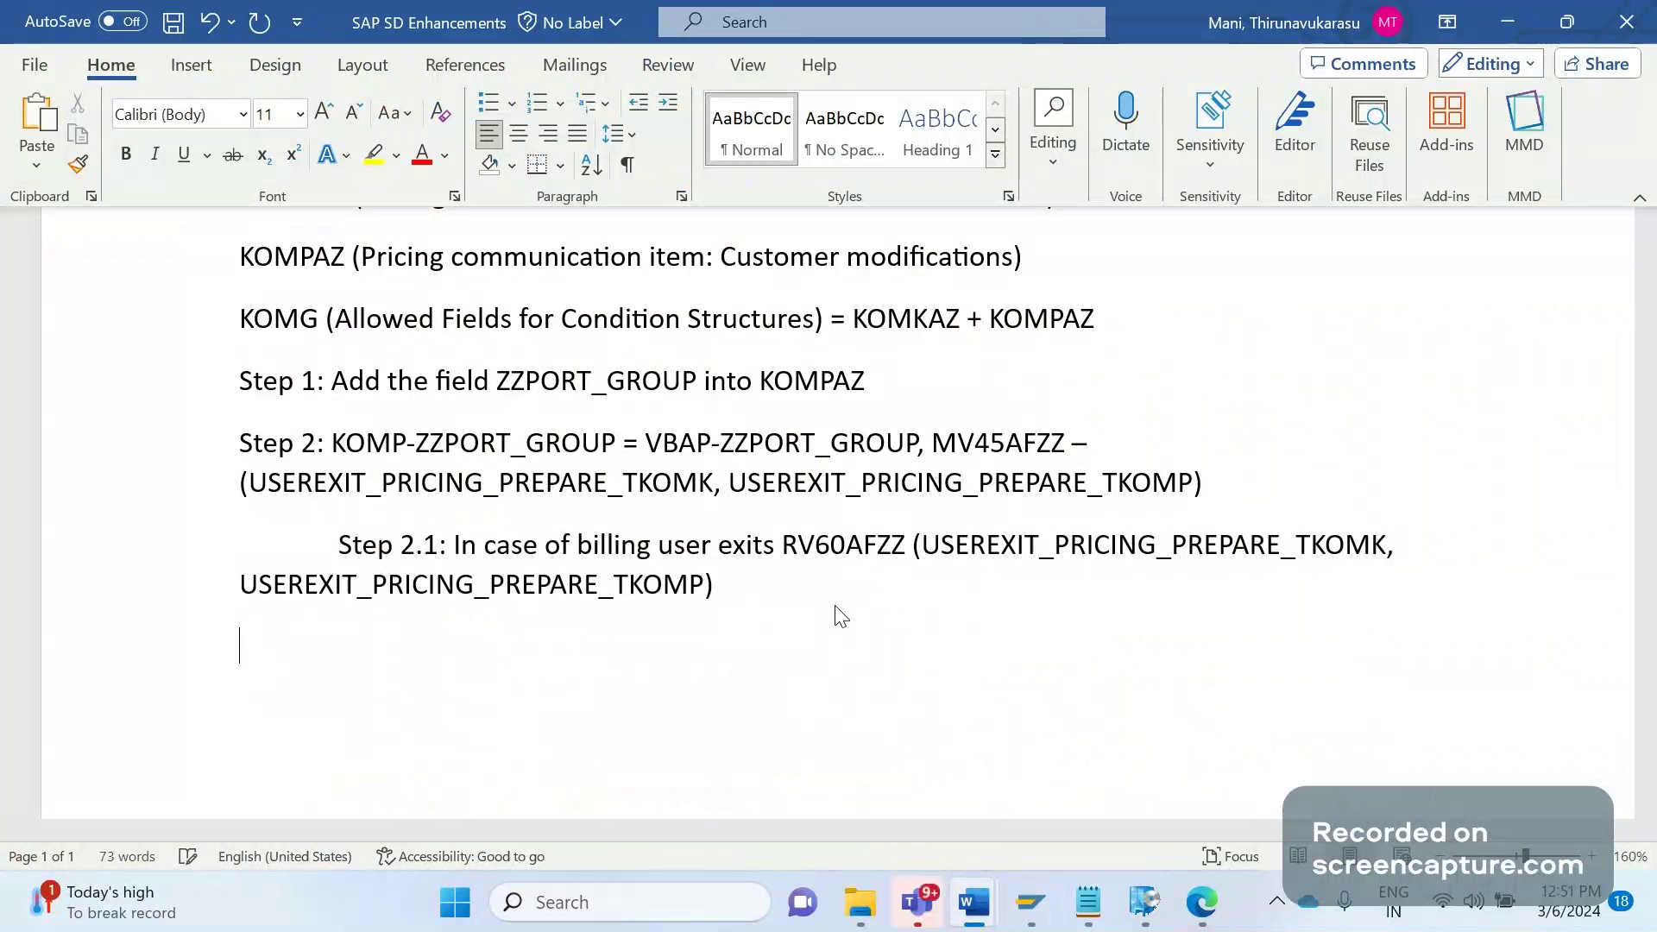
pyautogui.write('Step 3: a')
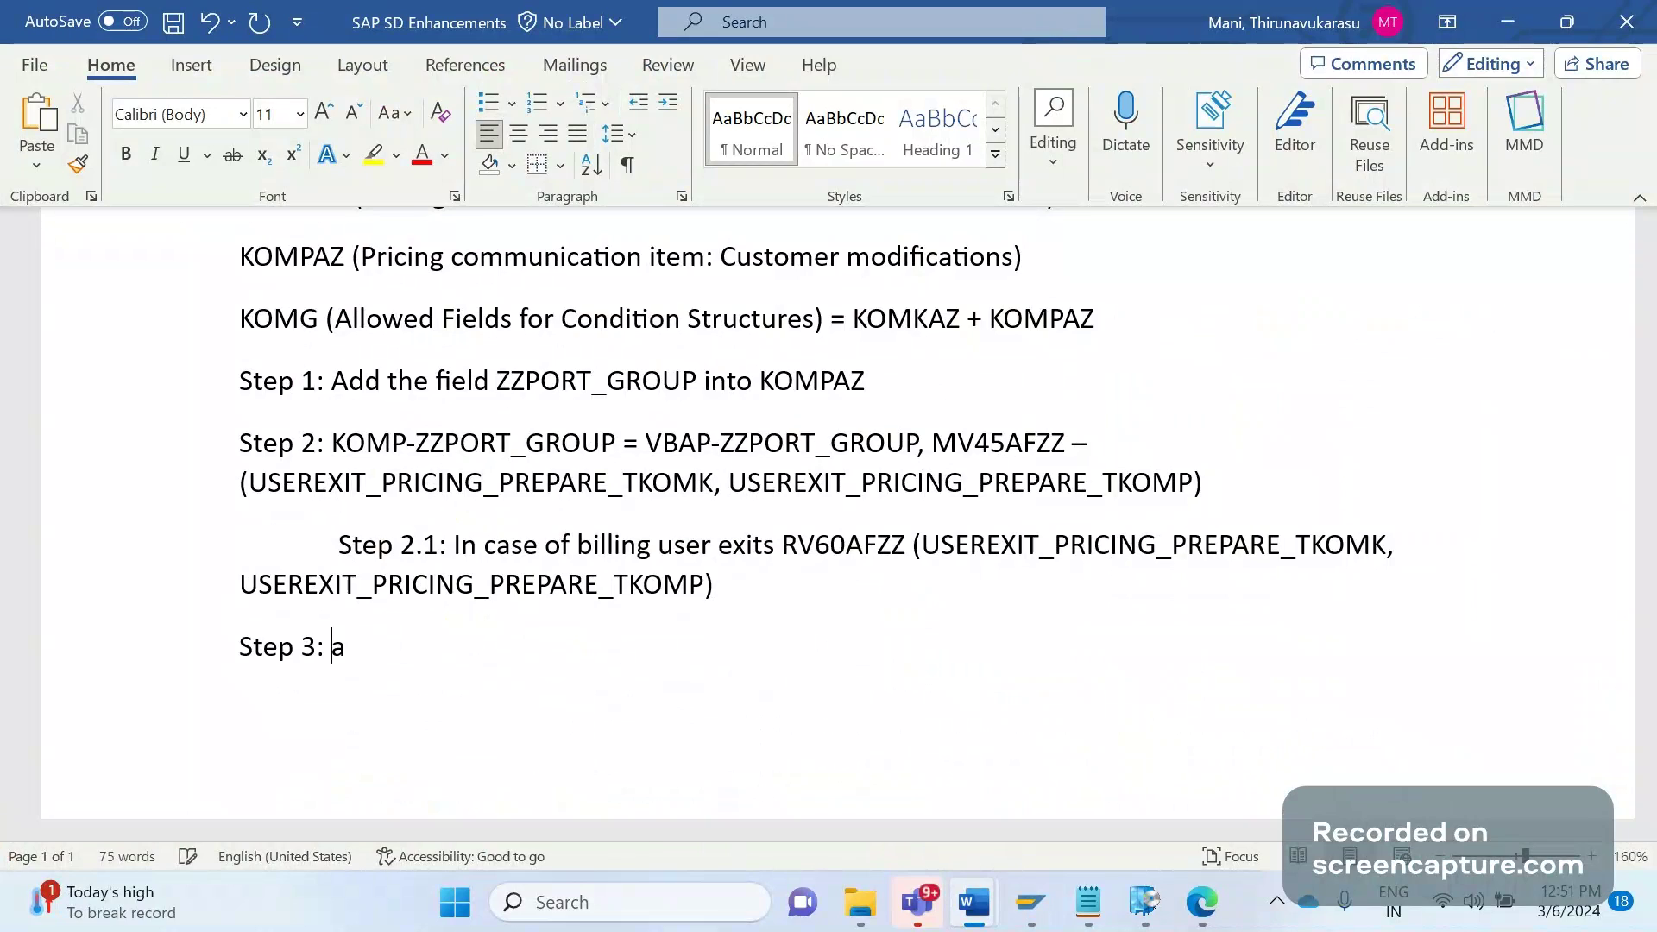
pyautogui.press('Delete')
pyautogui.write('Add the')
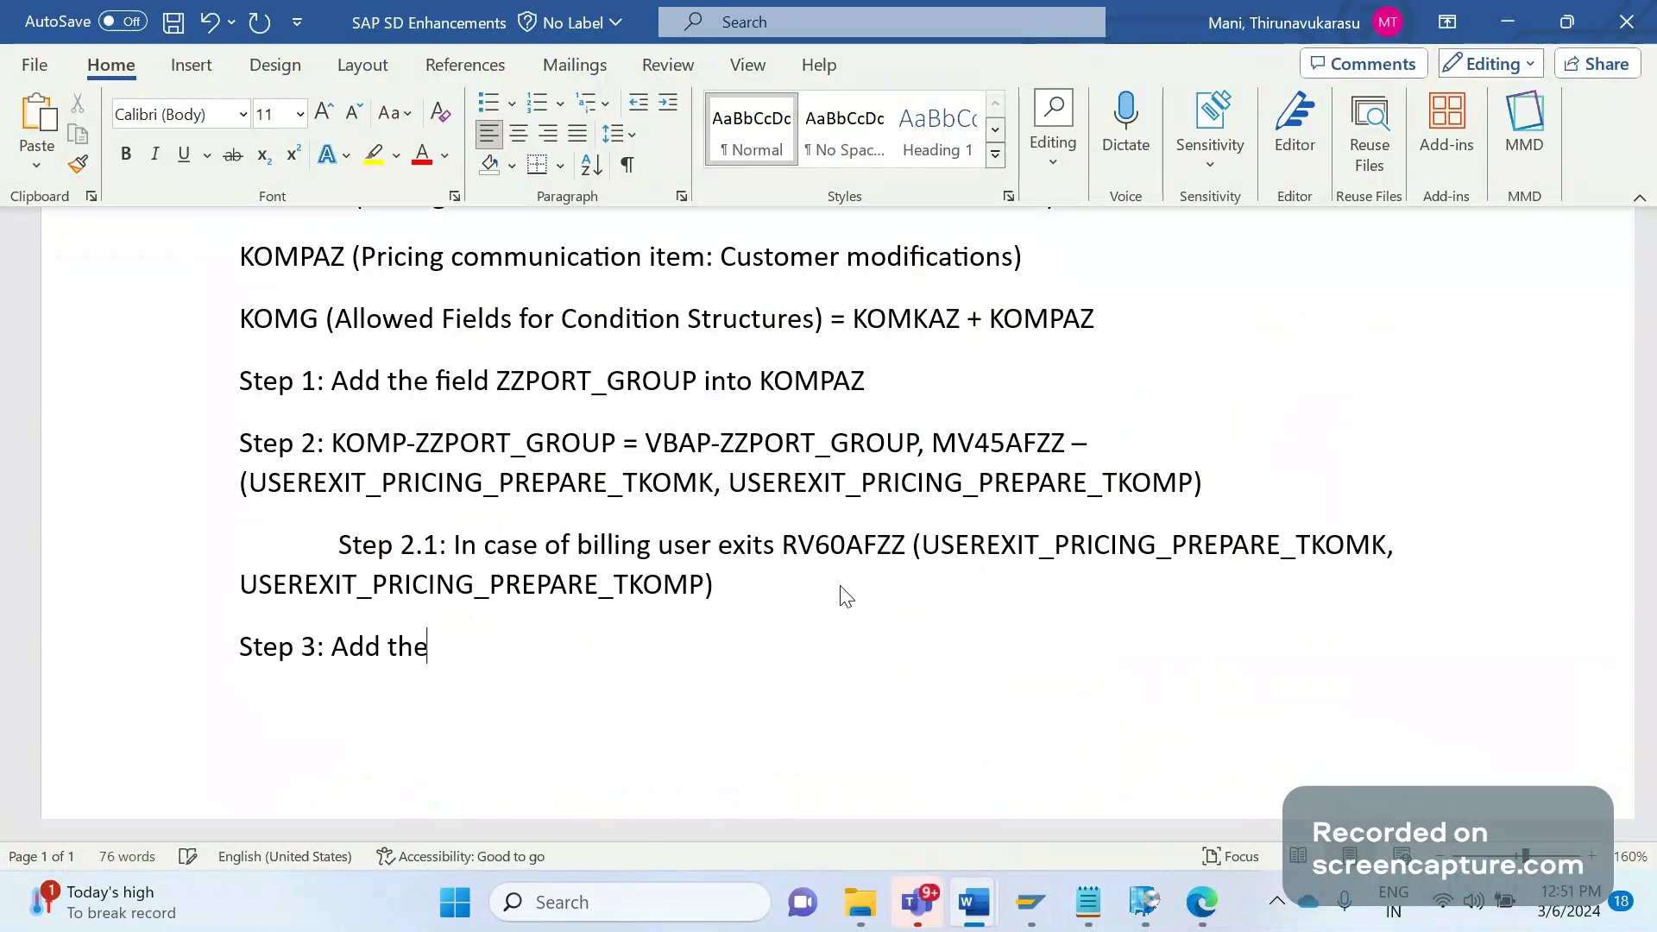
pyautogui.write(' custom field i')
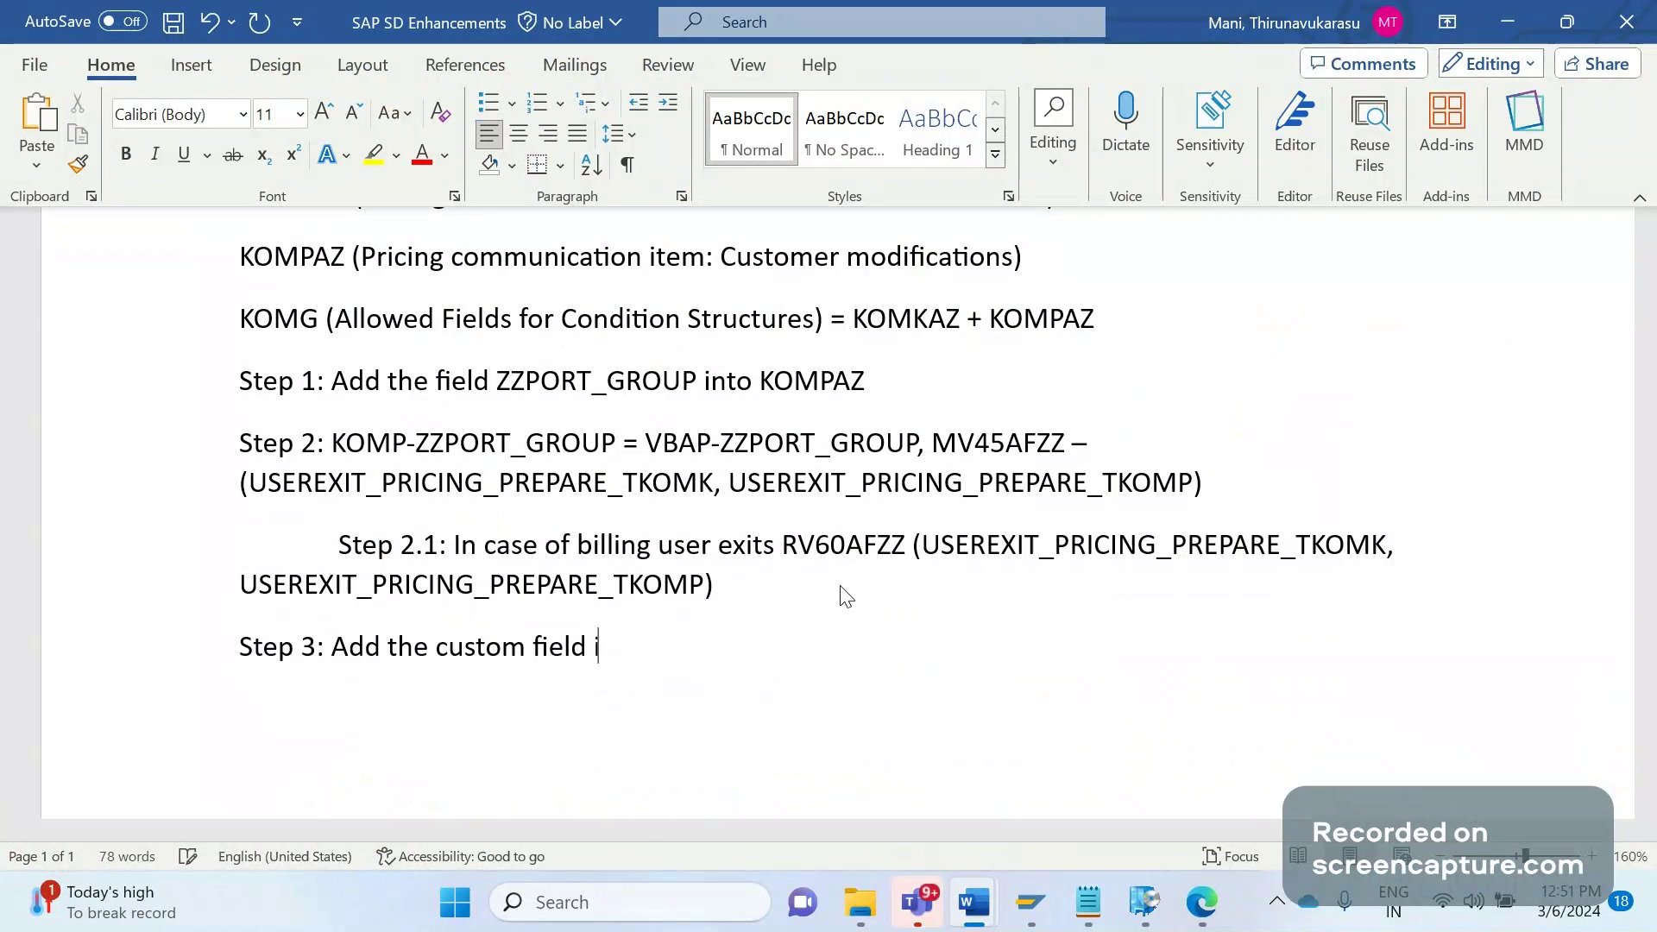
pyautogui.write('n to VBR')
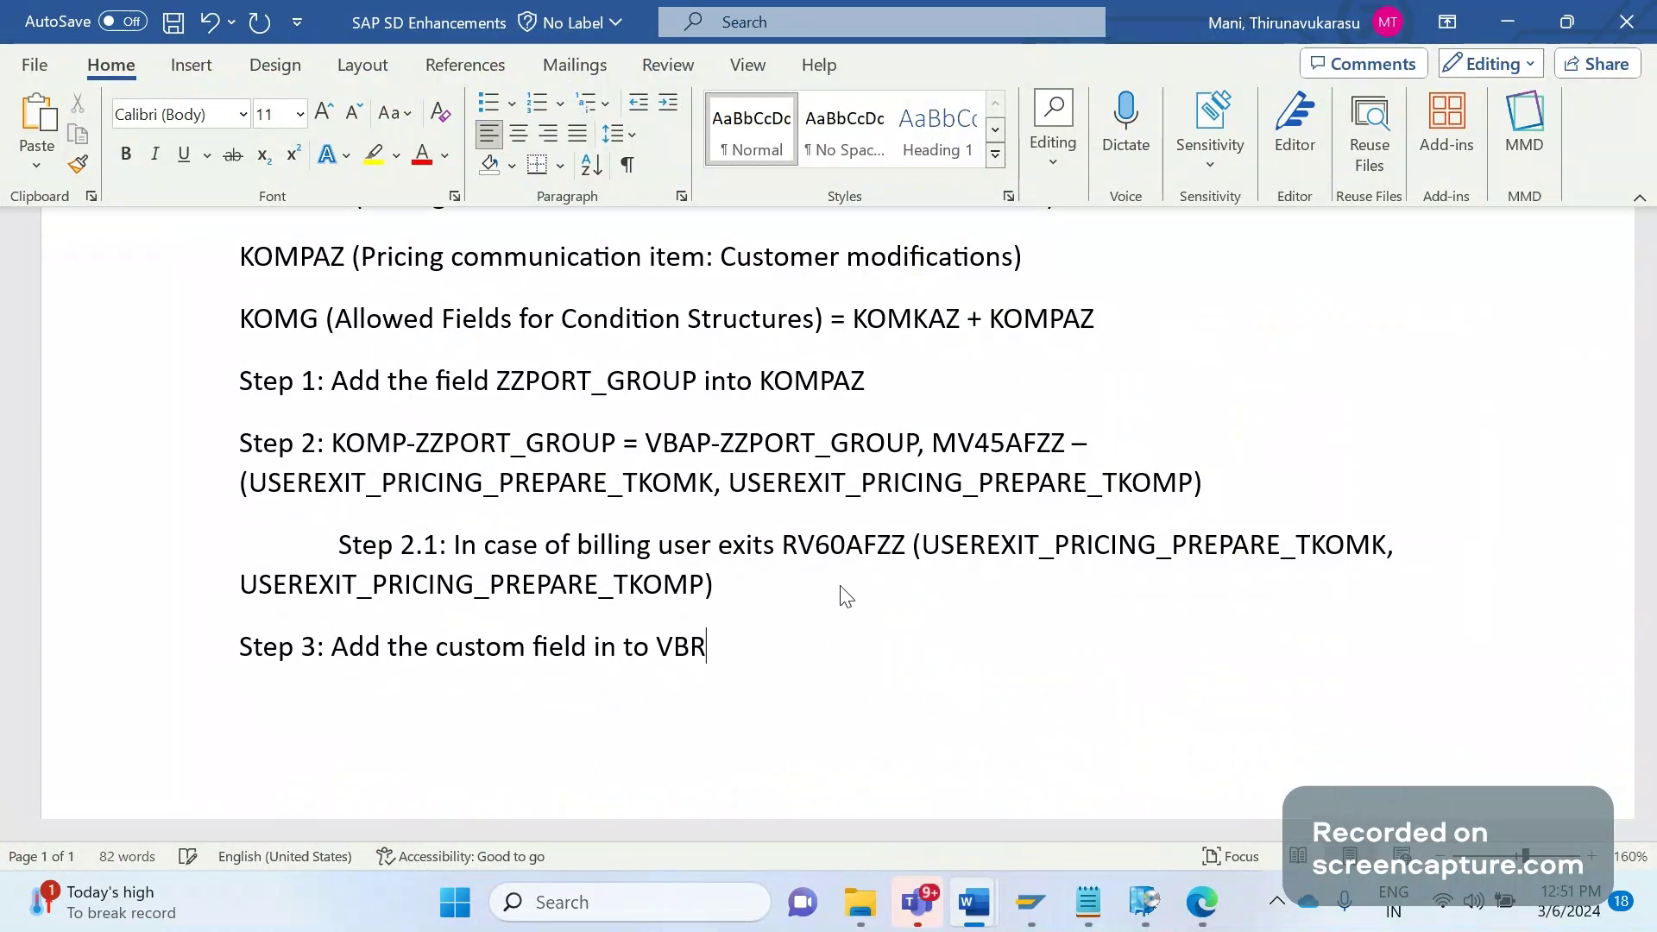
pyautogui.write('P_')
pyautogui.press('BackSpace')
pyautogui.write('-')
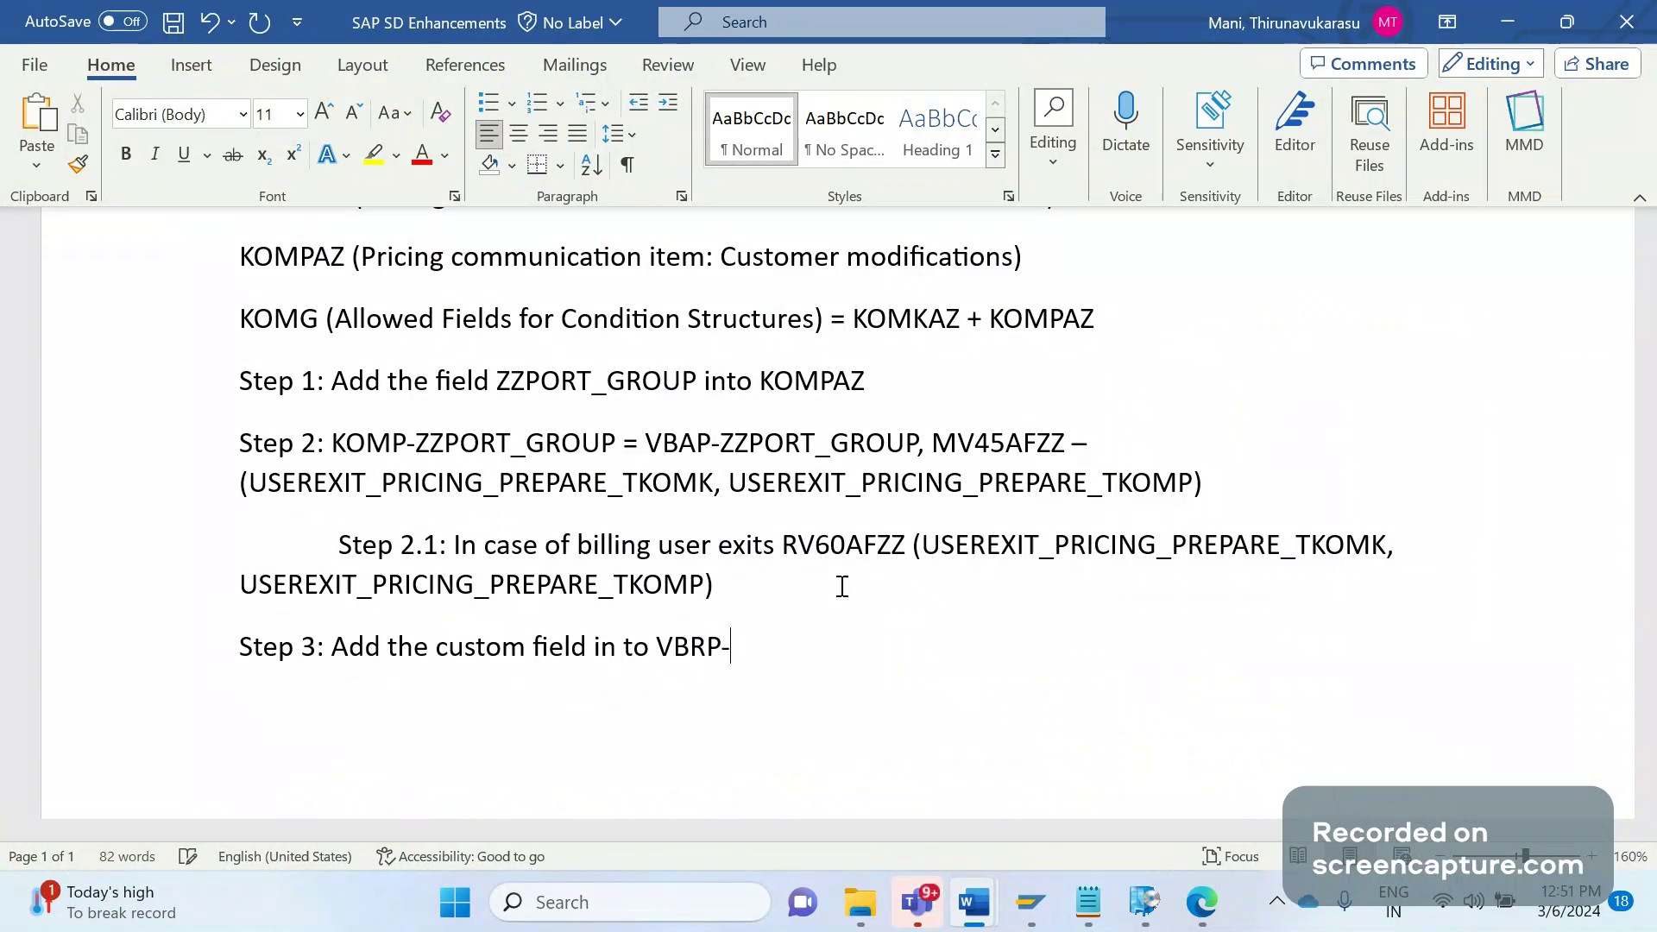
pyautogui.write('ZZPORT_GR')
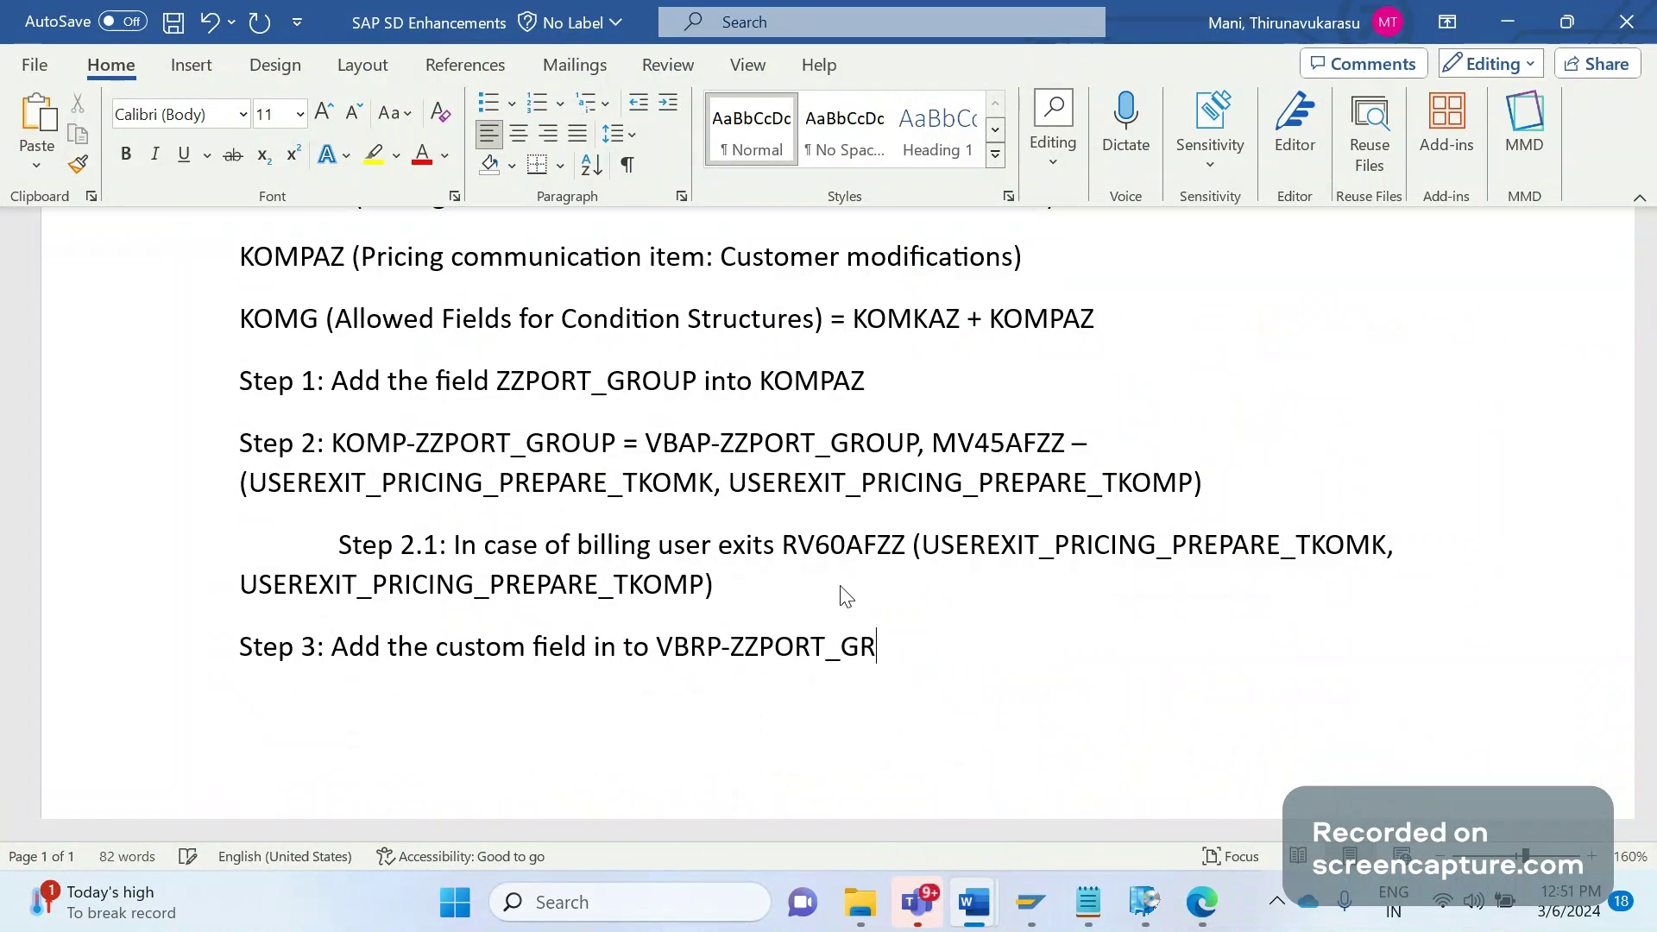
pyautogui.write('OUP')
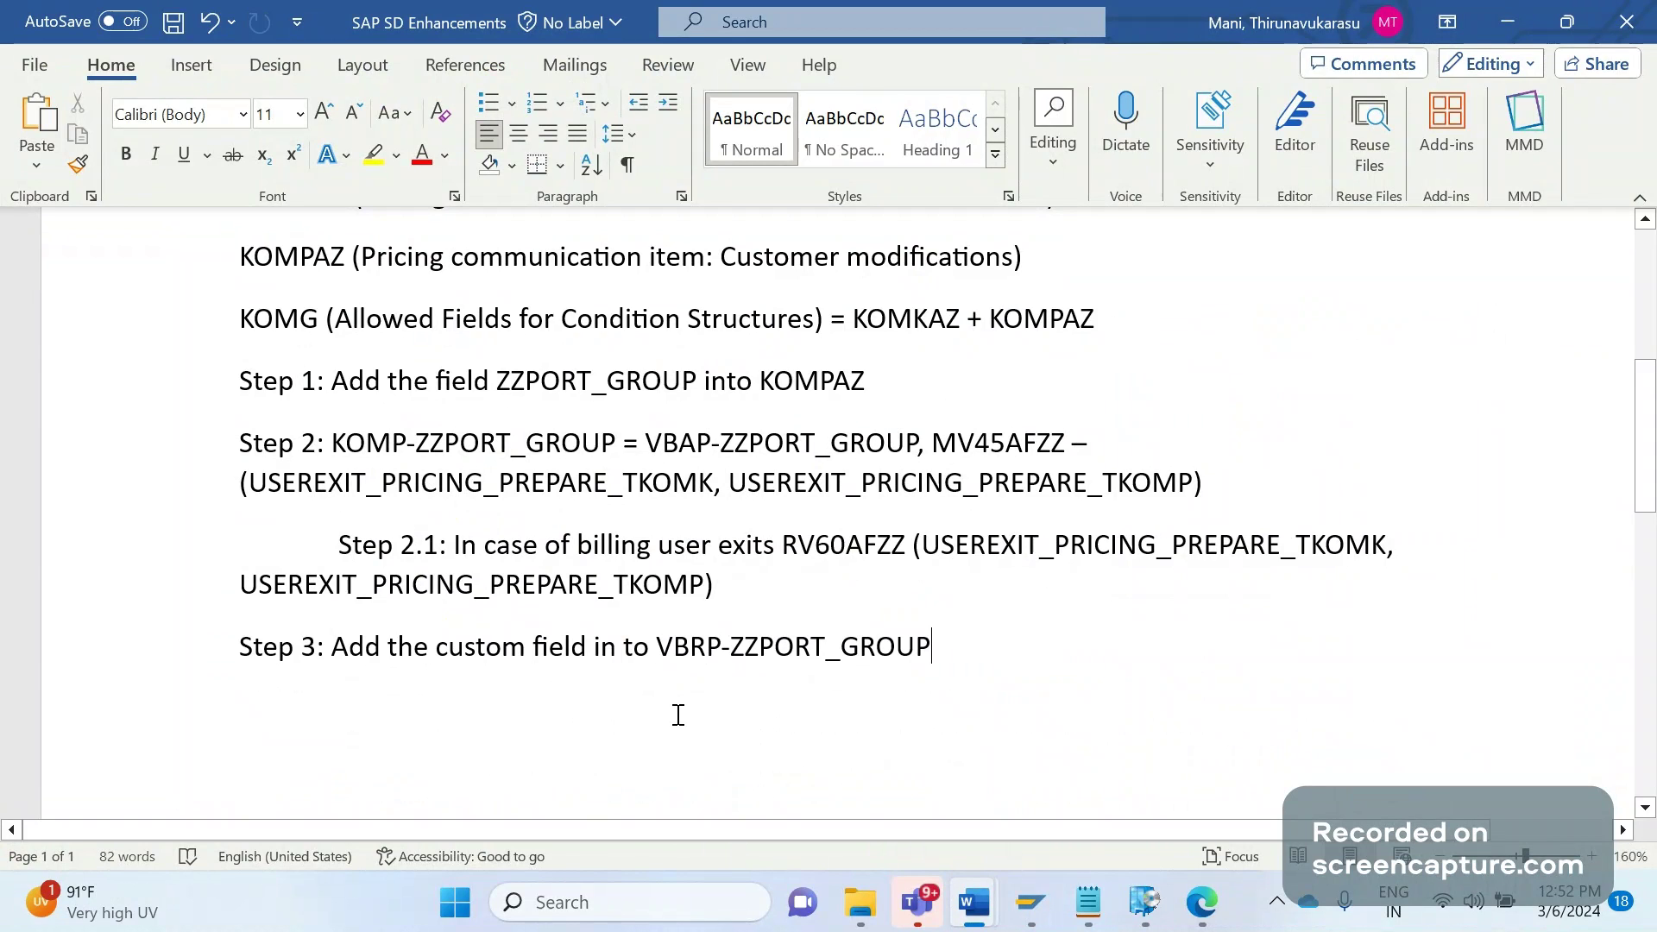
# Compare the ZZPORT_GROUP field in the Step 3 line with the VBAP-ZZPORT_GROUP entry under Solution by highlighting both
pyautogui.doubleClick(745, 647)
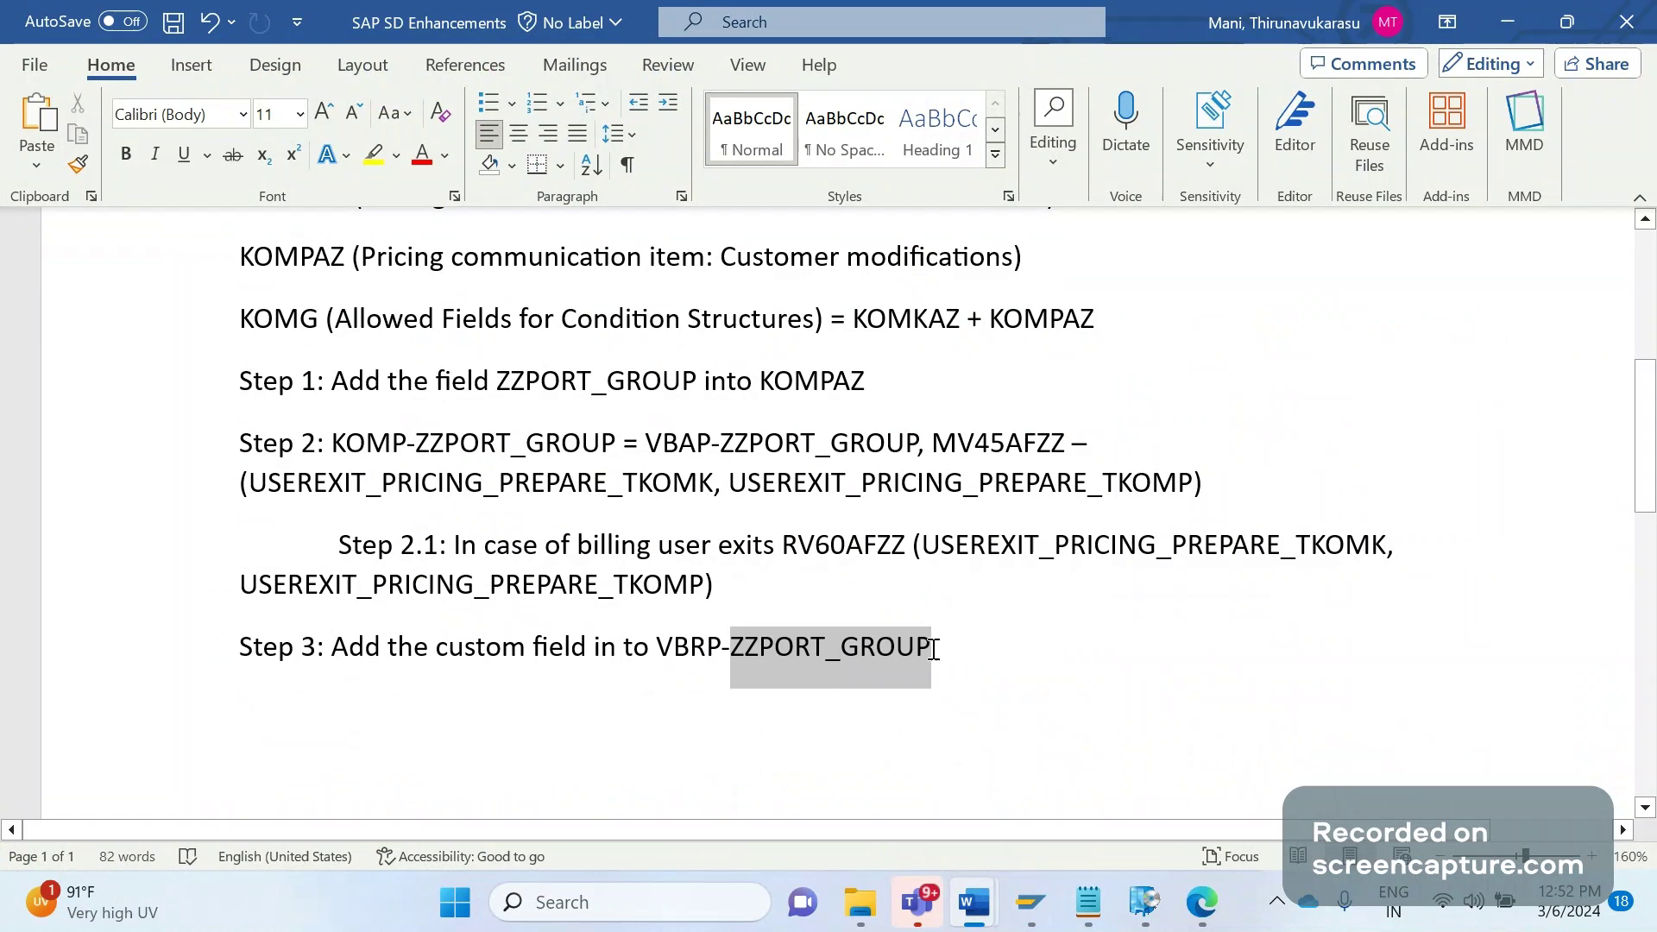
pyautogui.scroll(1, 489, 477)
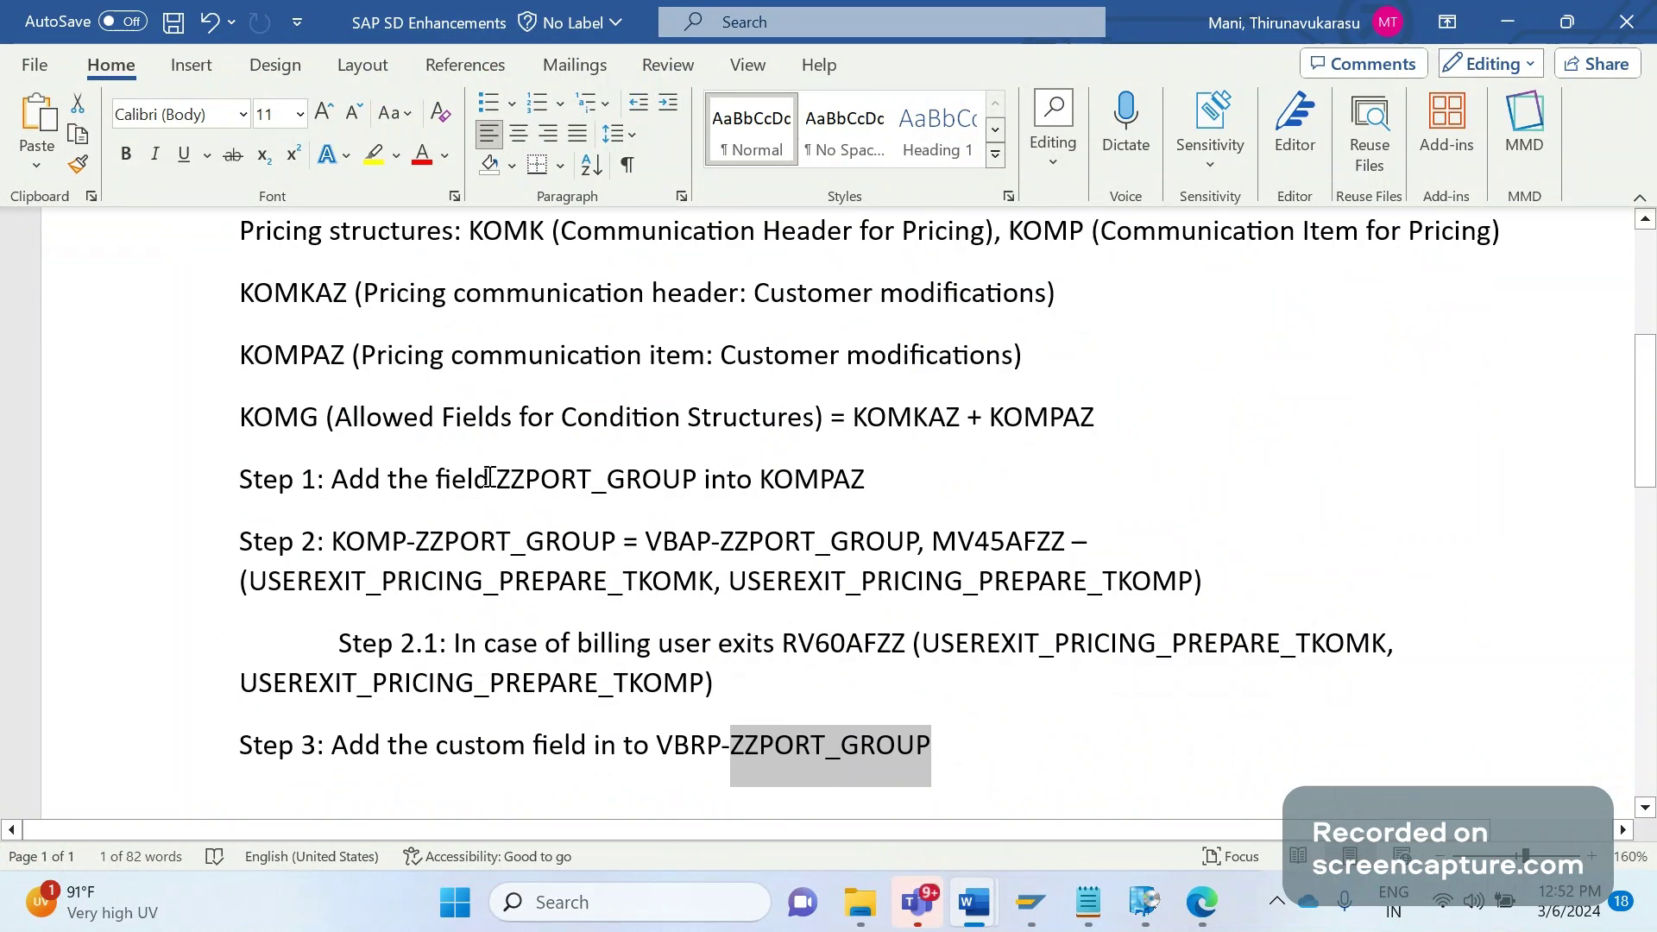
pyautogui.scroll(1, 483, 379)
pyautogui.moveTo(425, 269); pyautogui.dragTo(531, 272)
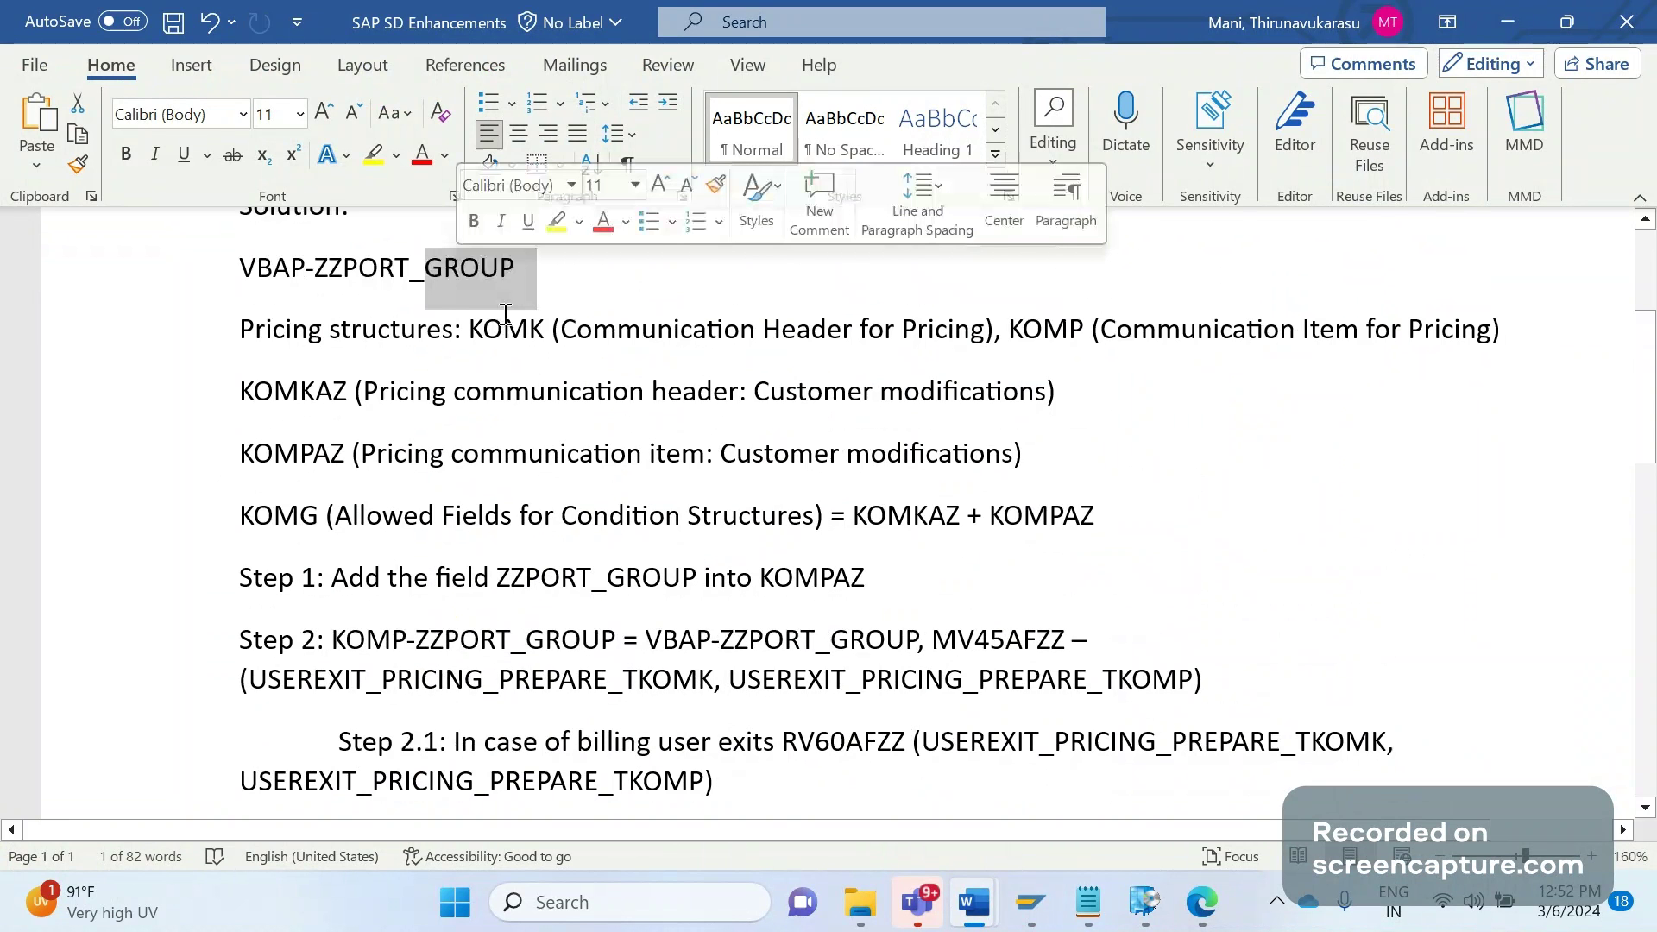
pyautogui.scroll(-1, 784, 589)
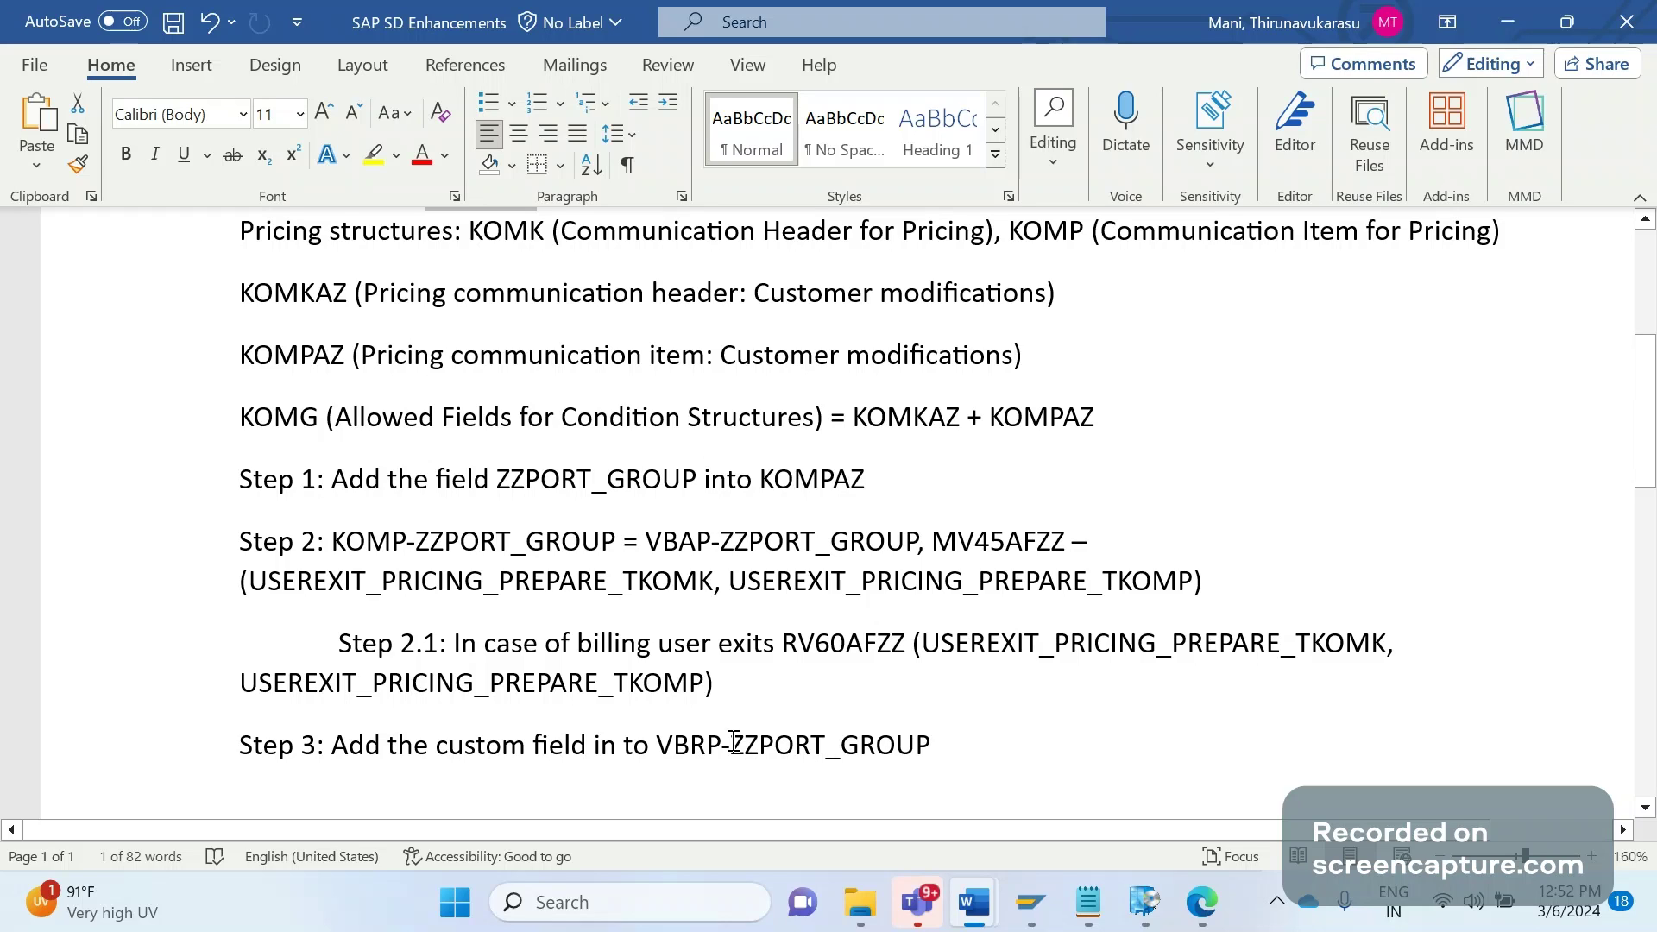
pyautogui.moveTo(732, 742); pyautogui.dragTo(911, 739)
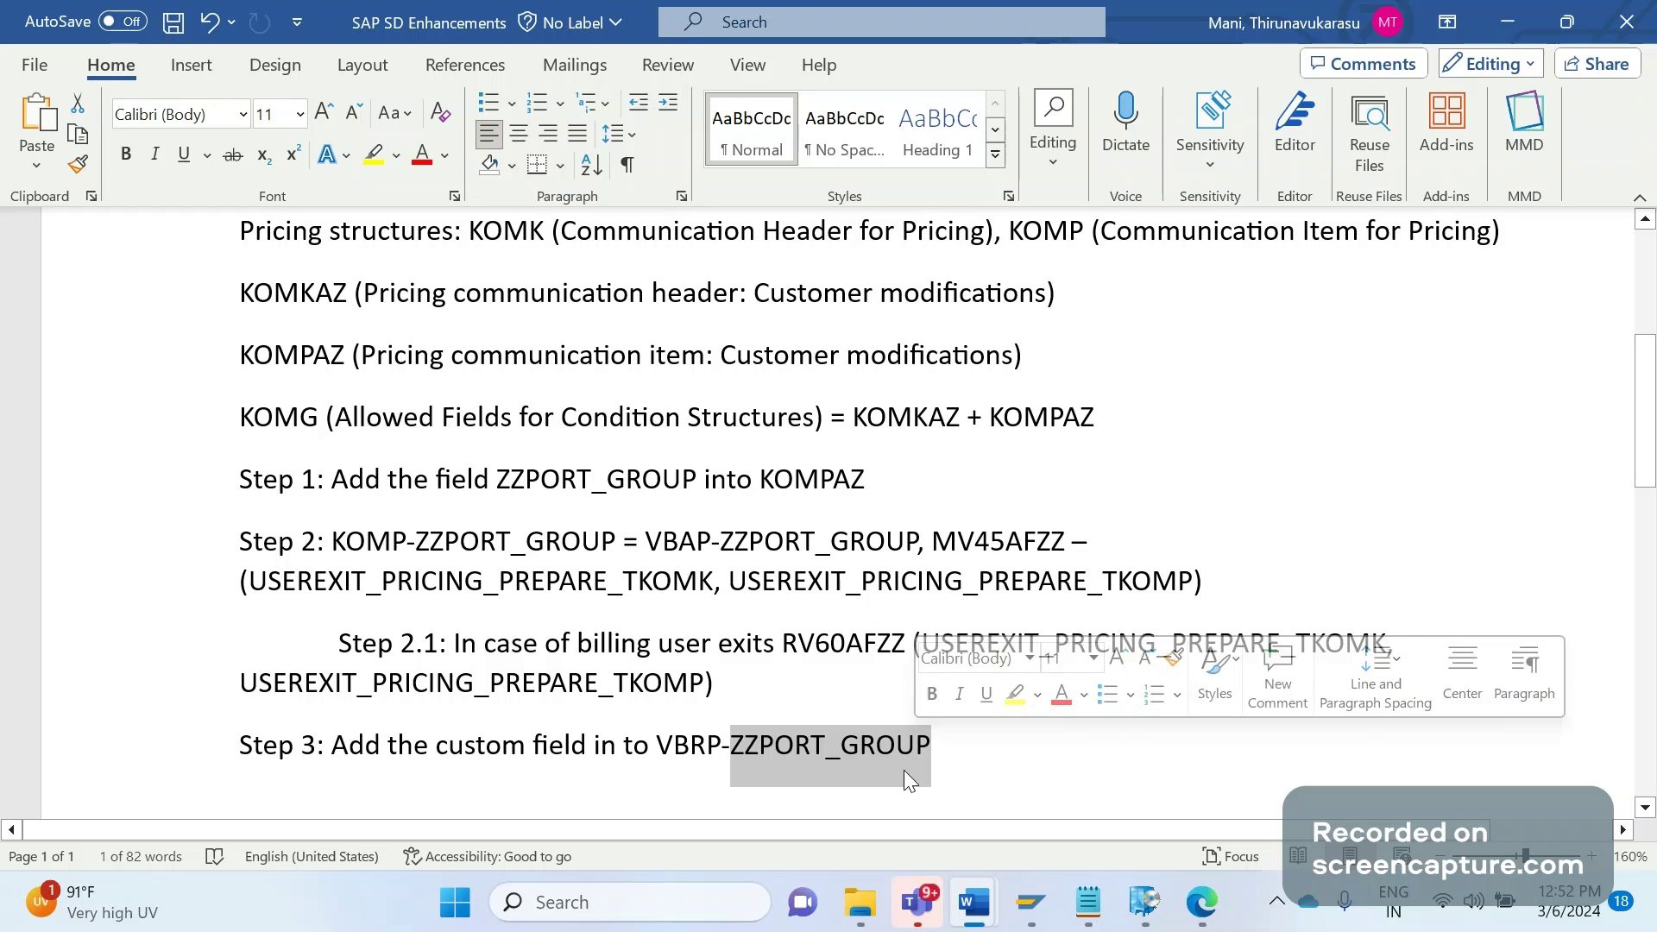
pyautogui.click(908, 773)
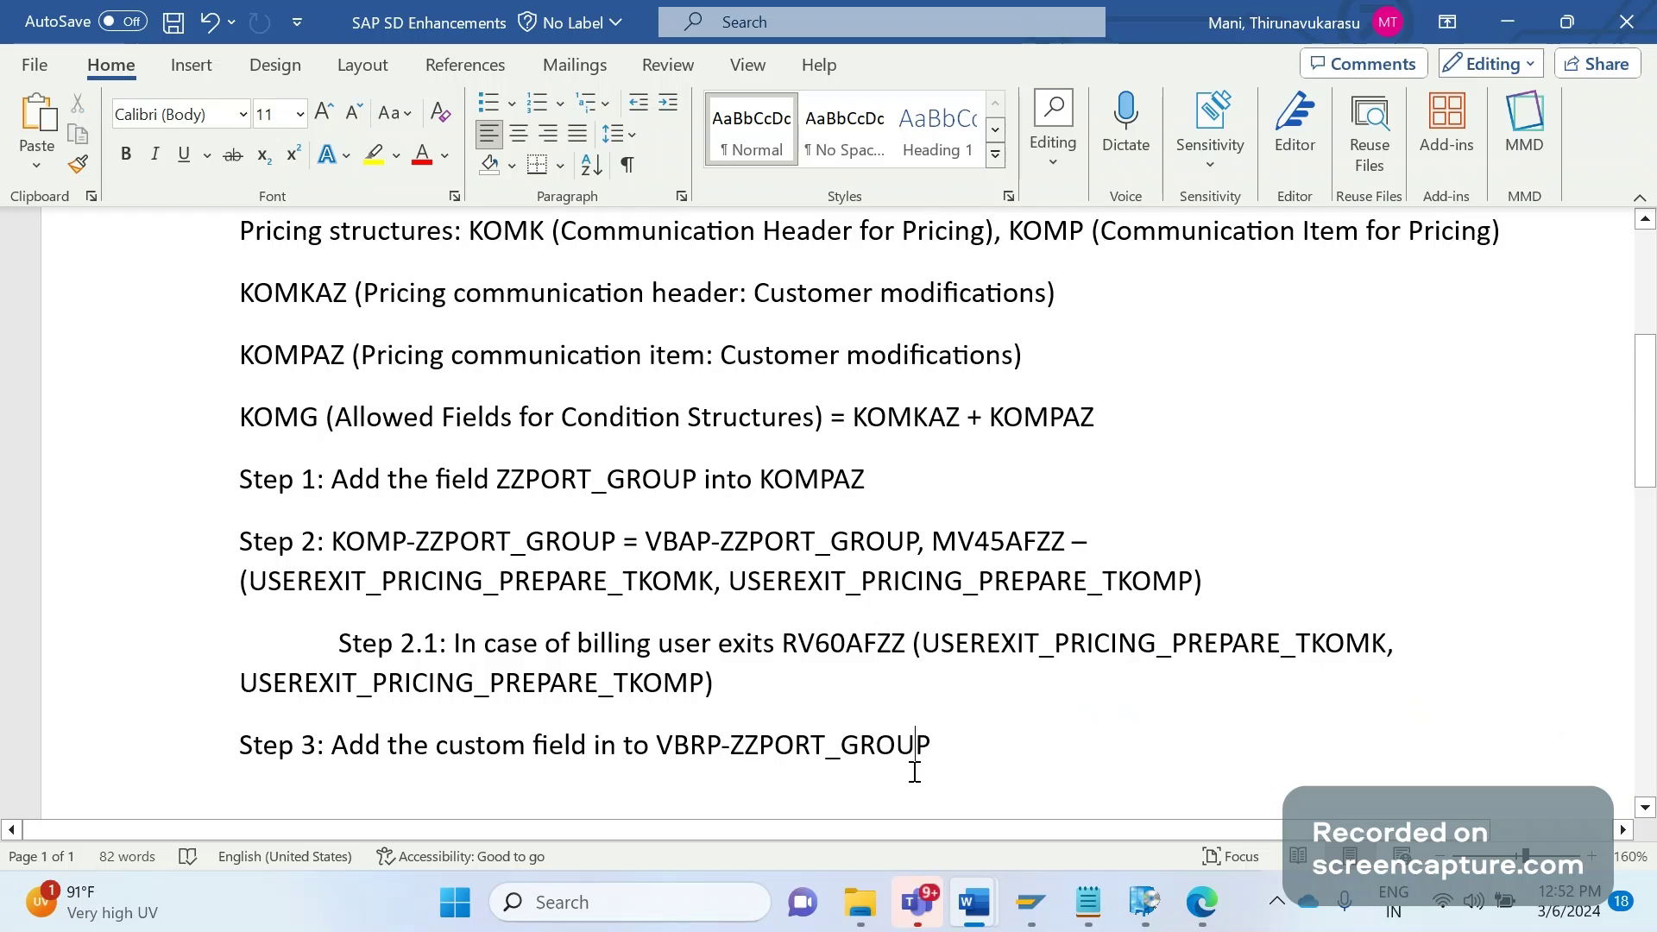
pyautogui.doubleClick(794, 754)
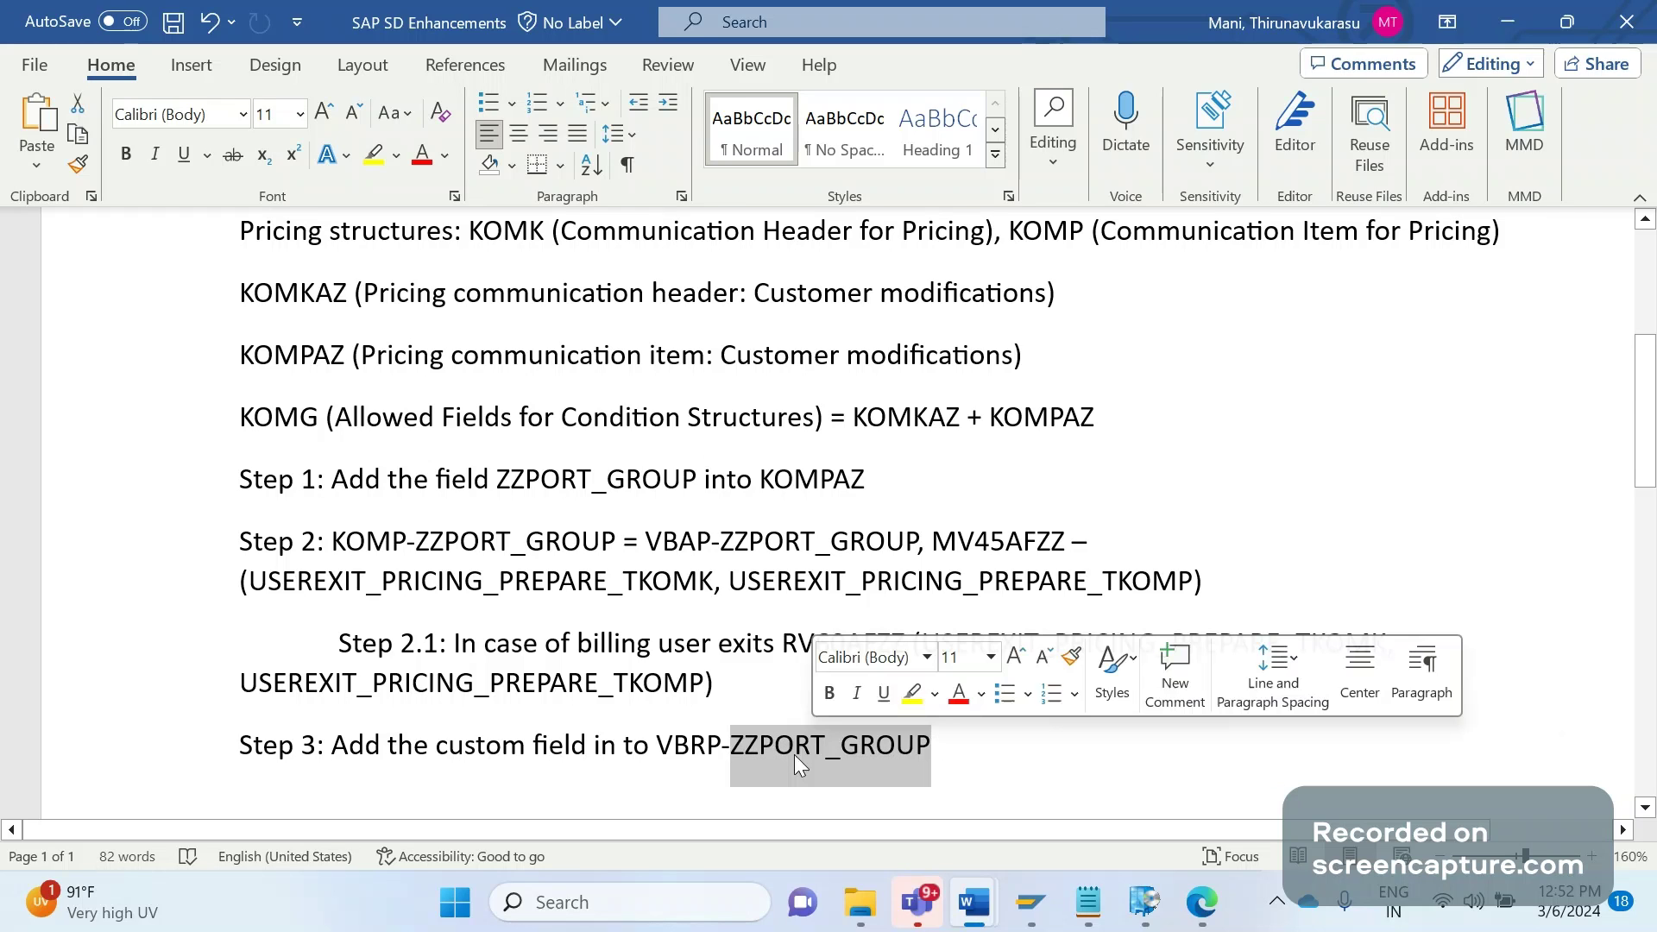
pyautogui.click(714, 785)
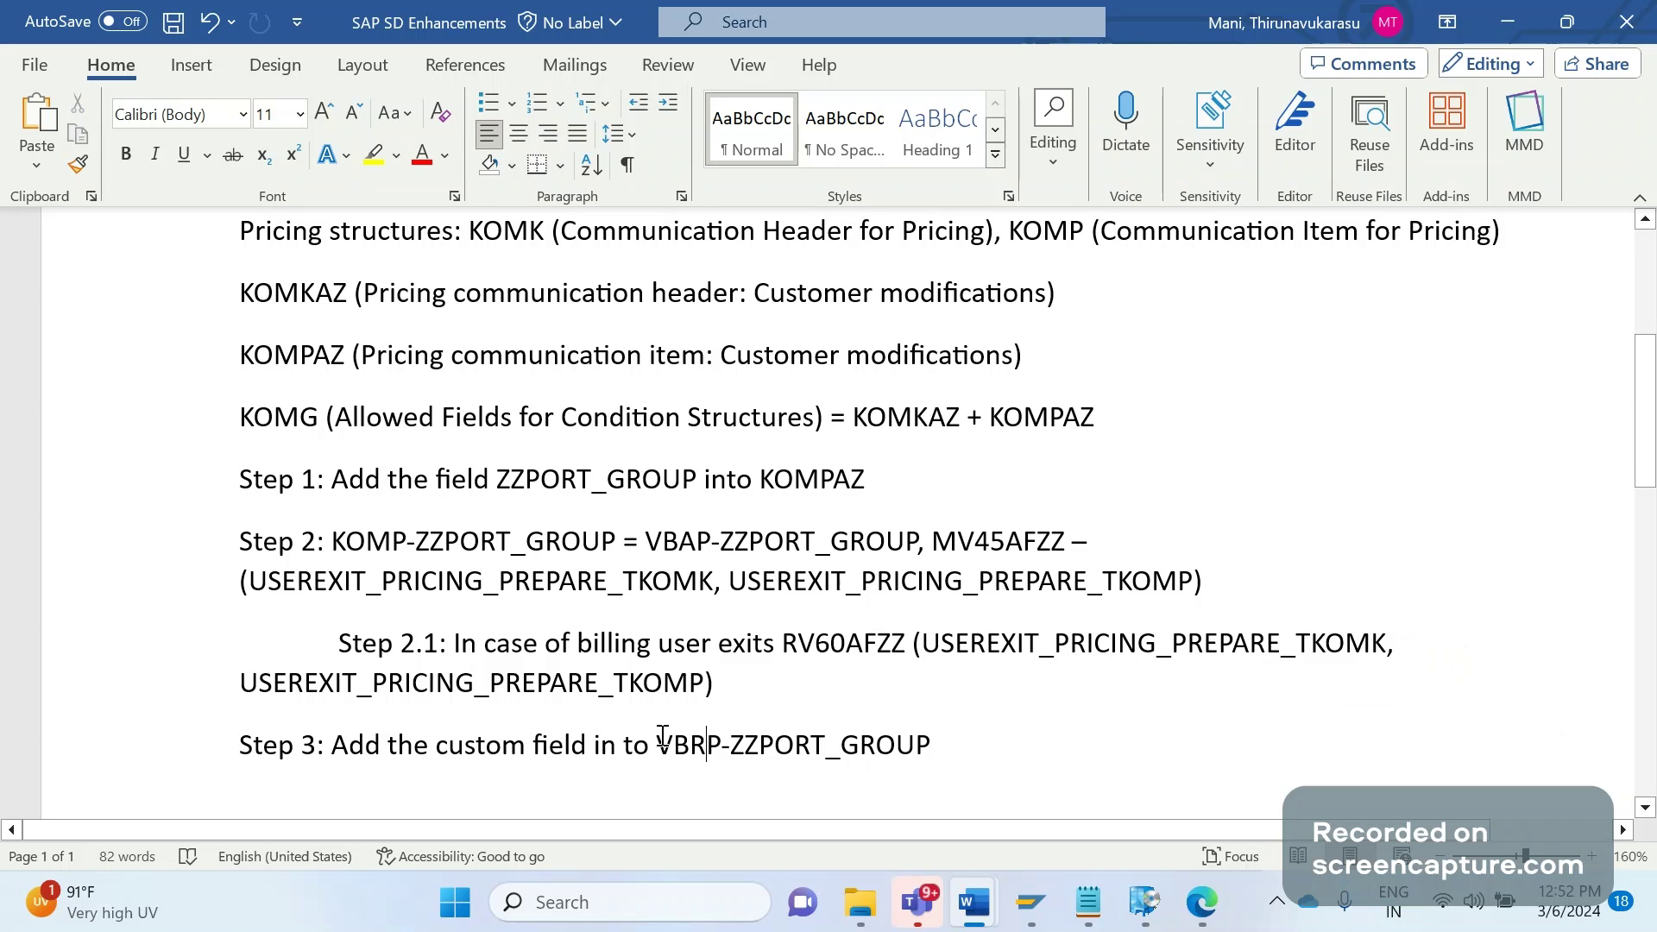
pyautogui.moveTo(663, 735)
pyautogui.mouseDown()
pyautogui.moveTo(863, 742)
pyautogui.moveTo(679, 742)
pyautogui.mouseUp()
pyautogui.click(859, 747)
pyautogui.click(765, 780)
# Copy the whole Step 2.1 paragraph about the billing user exits
pyautogui.moveTo(727, 682); pyautogui.dragTo(408, 678)
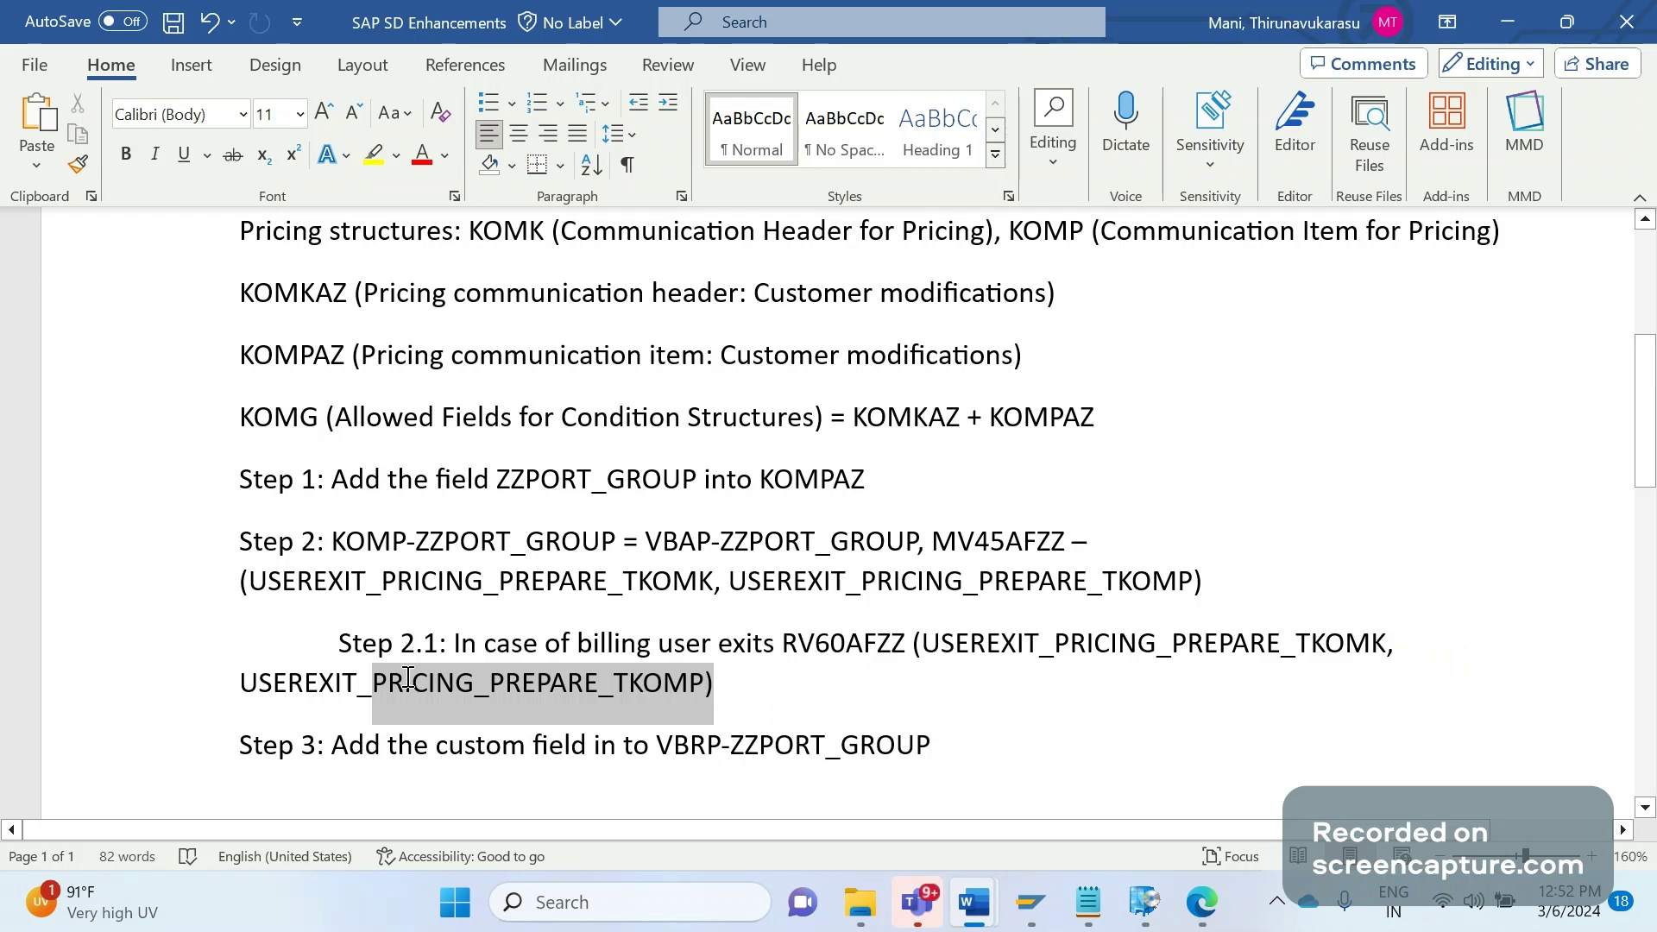
pyautogui.tripleClick(506, 693)
pyautogui.hotkey('ctrl', 'c')
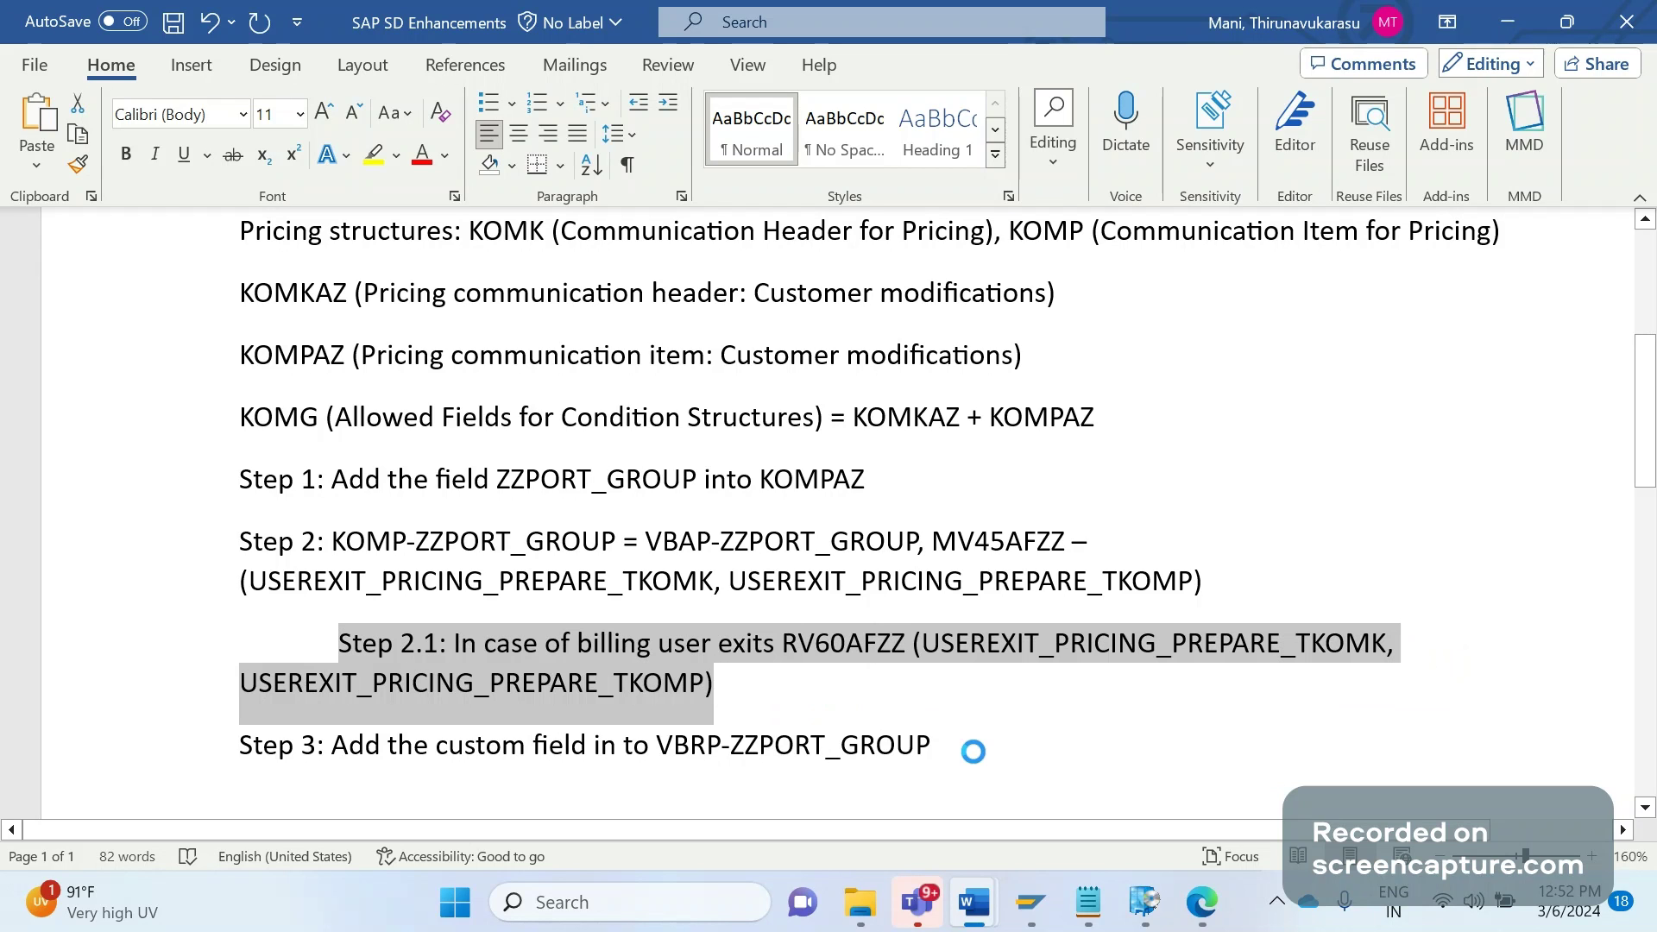
# Add an indented line below Step 3 that begins with "Step 3.1:"
pyautogui.click(972, 751)
pyautogui.press('Return')
pyautogui.press('Tab')
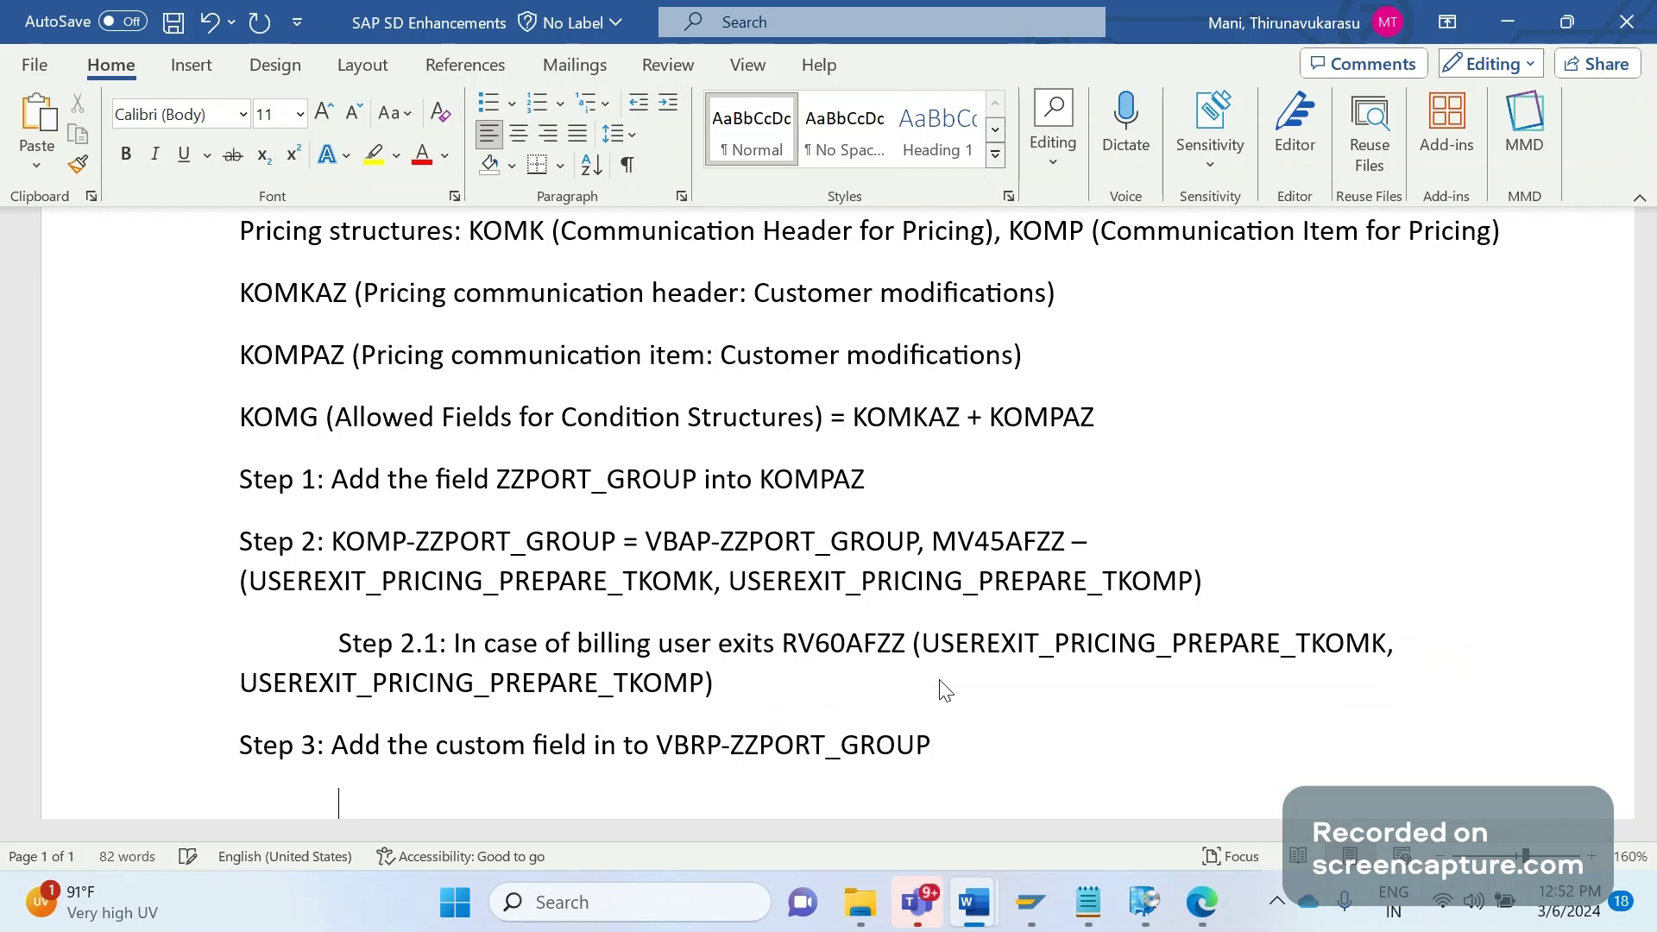
pyautogui.write('STe')
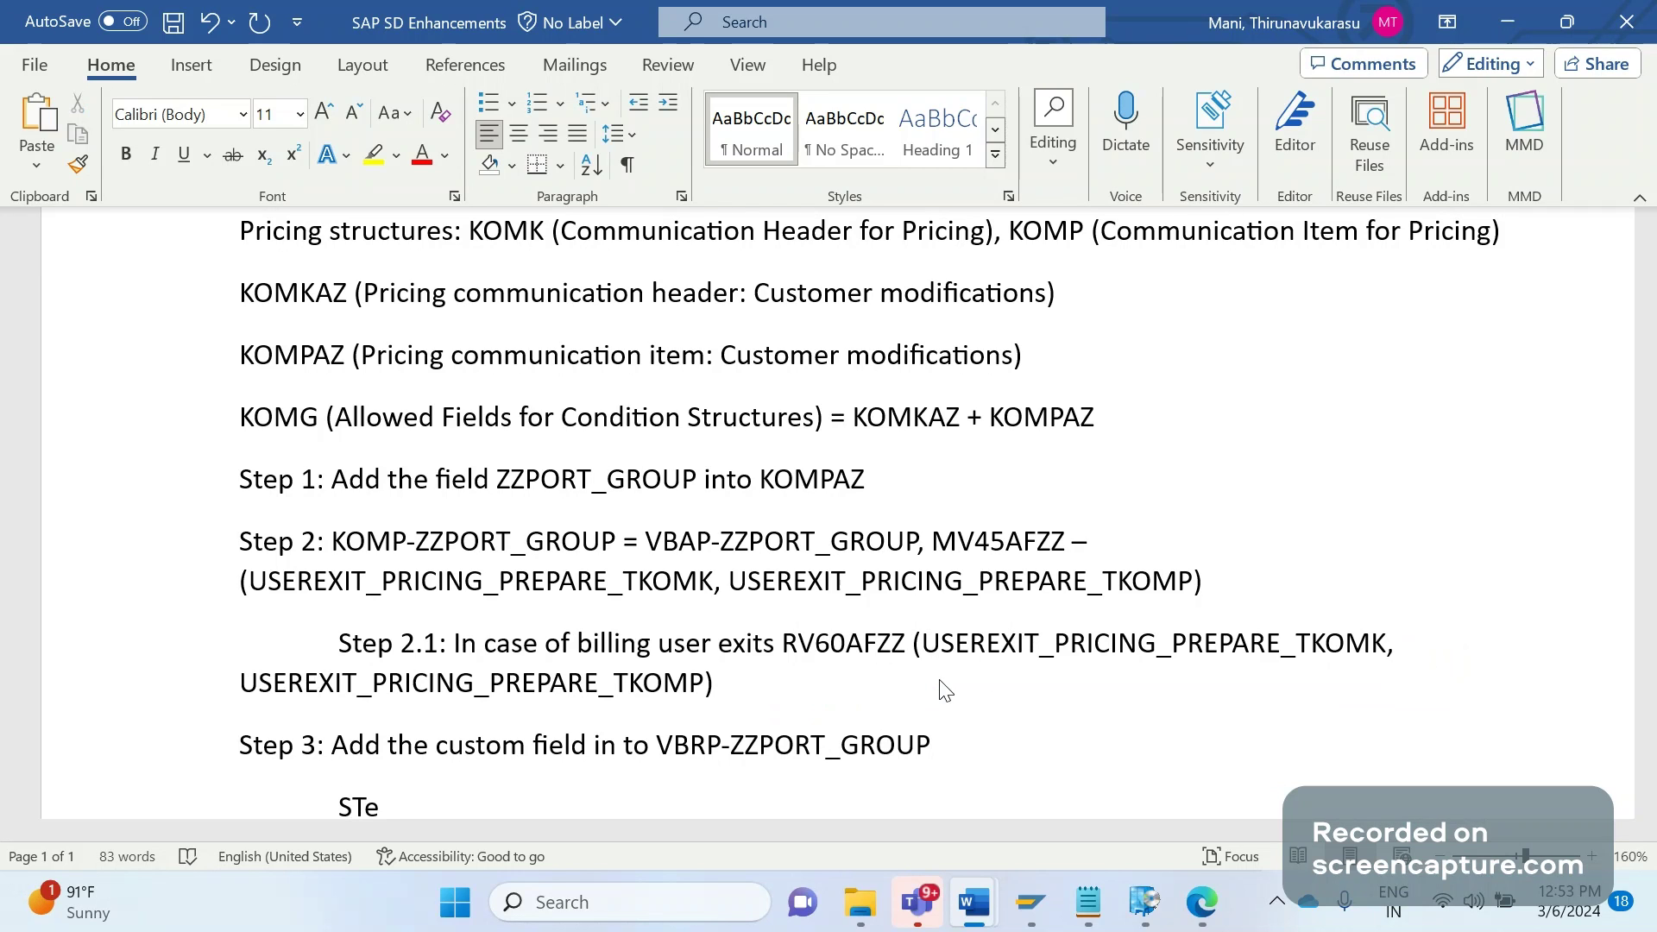
pyautogui.press('BackSpace')
pyautogui.press('BackSpace')
pyautogui.write('tep 3.1:')
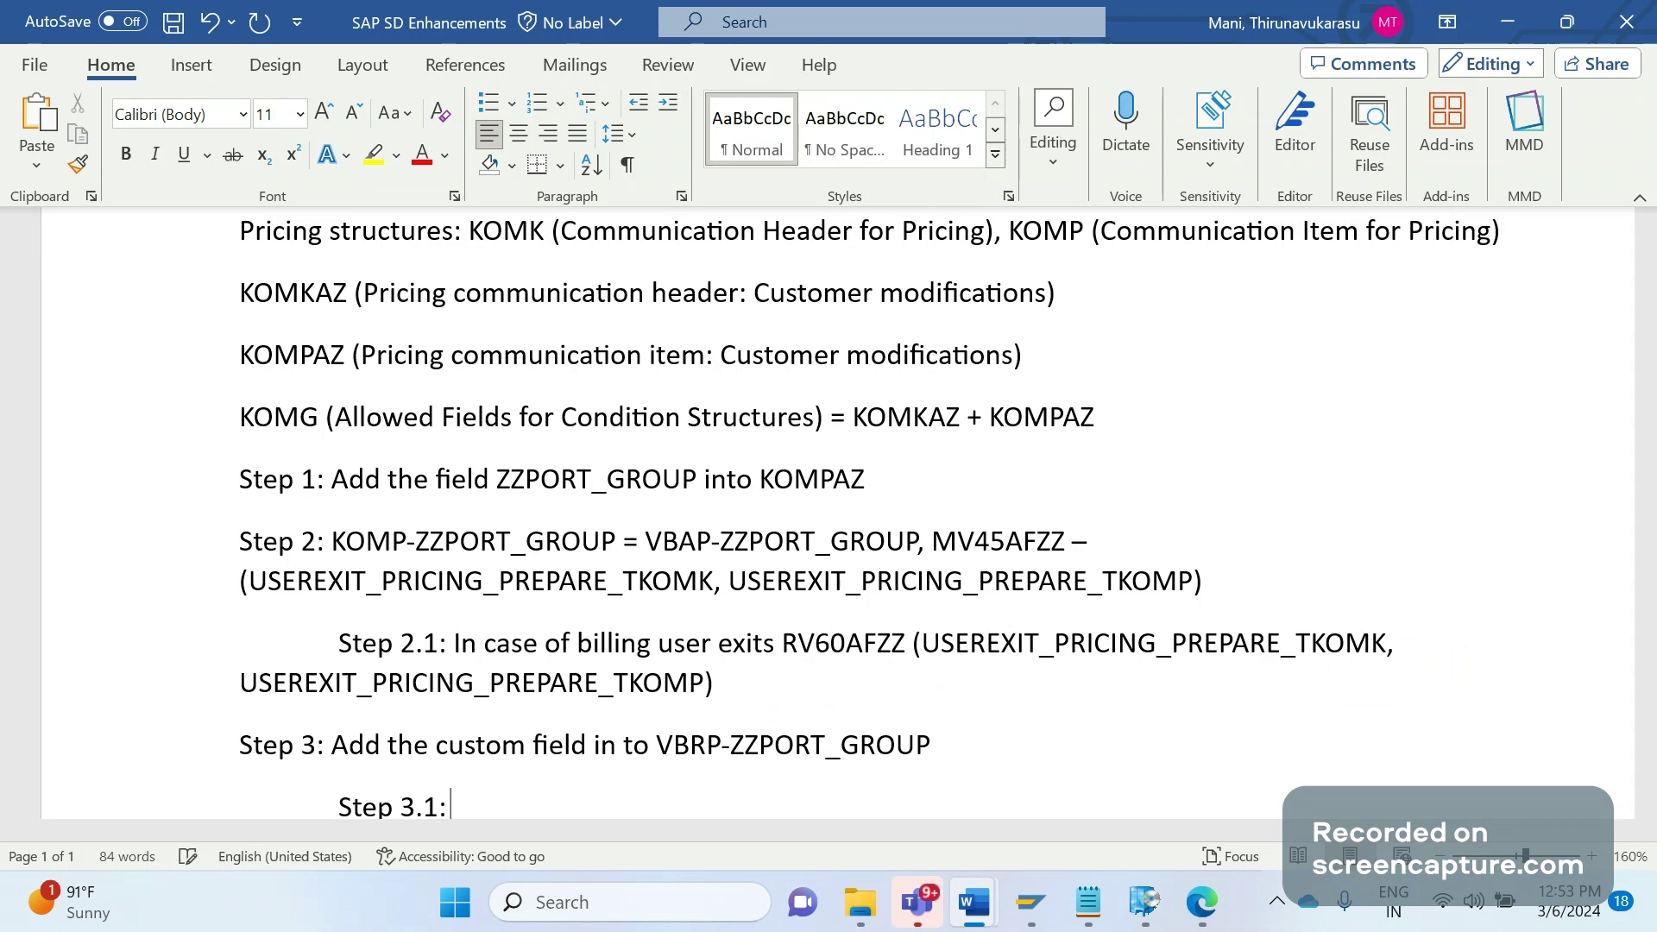
# Review the Step 2.1 paragraph on the RV60AFZZ billing user exits against Step 3 by highlighting its text
pyautogui.scroll(-3, 773, 697)
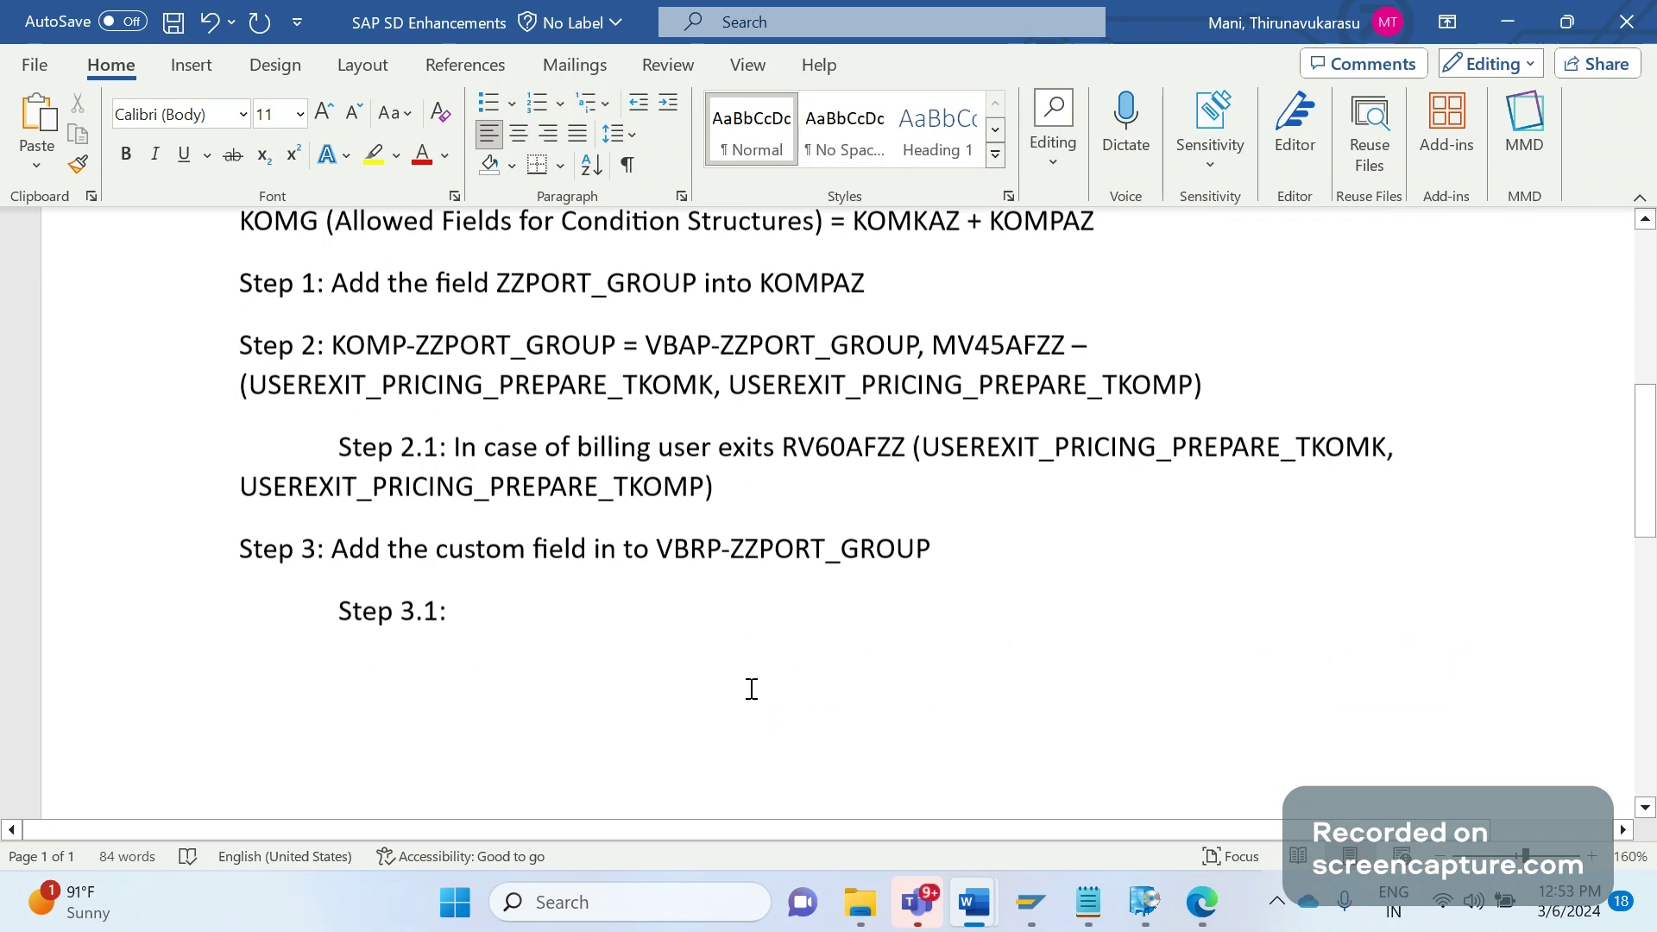
pyautogui.moveTo(716, 486); pyautogui.dragTo(596, 476)
pyautogui.tripleClick(596, 476)
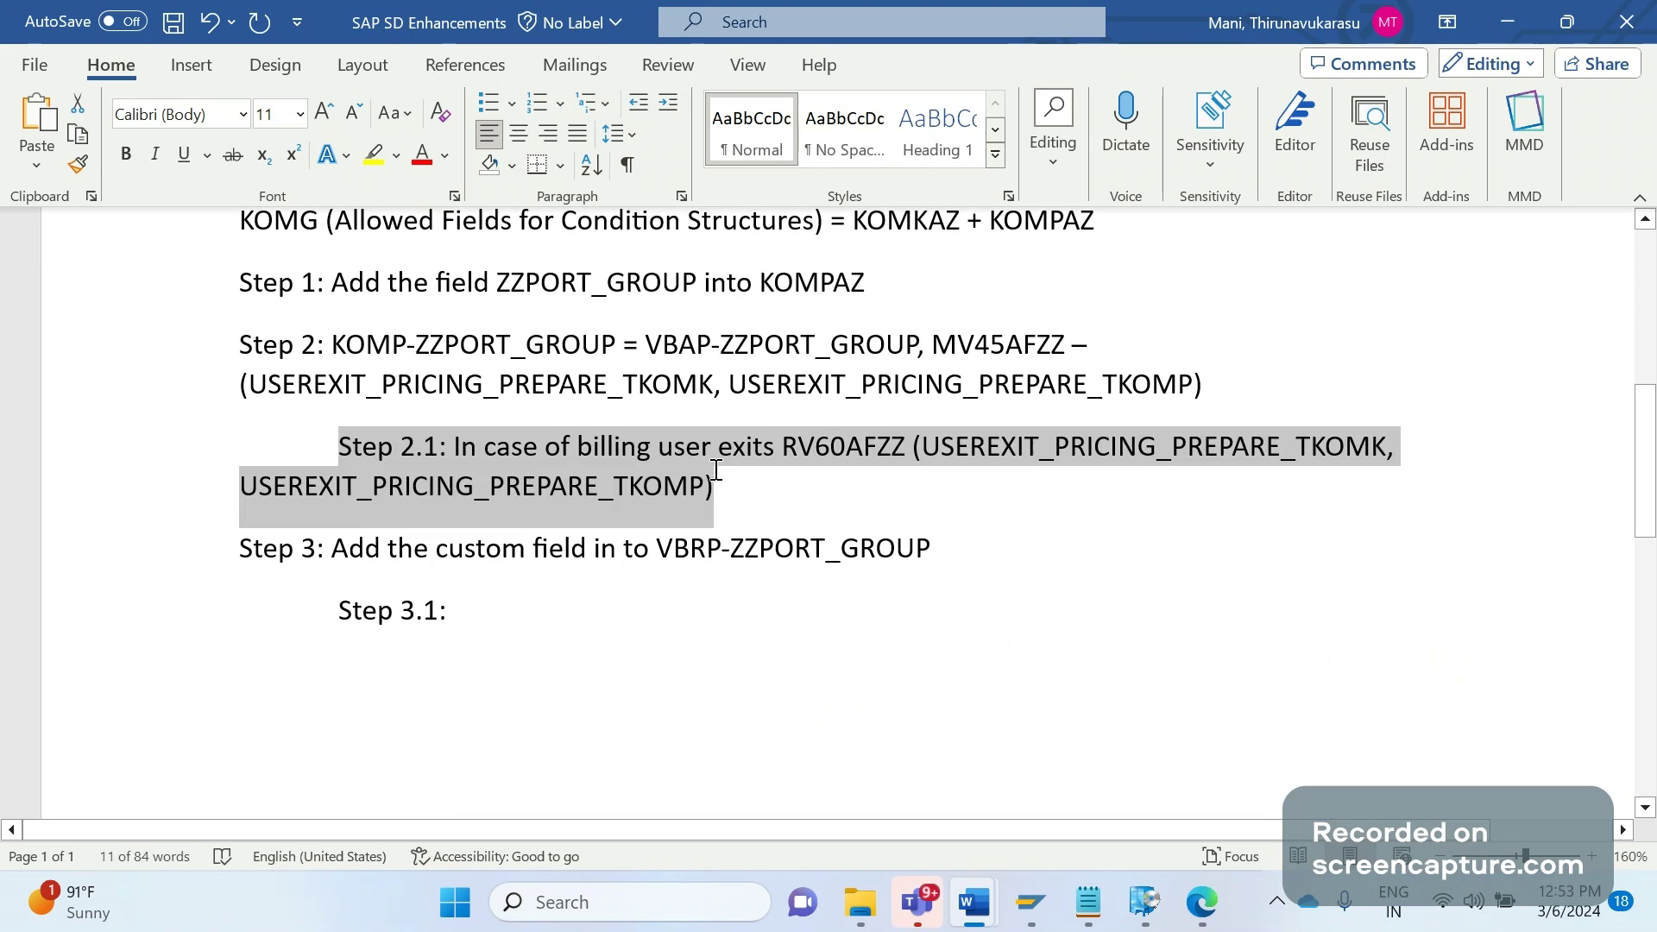
pyautogui.click(742, 488)
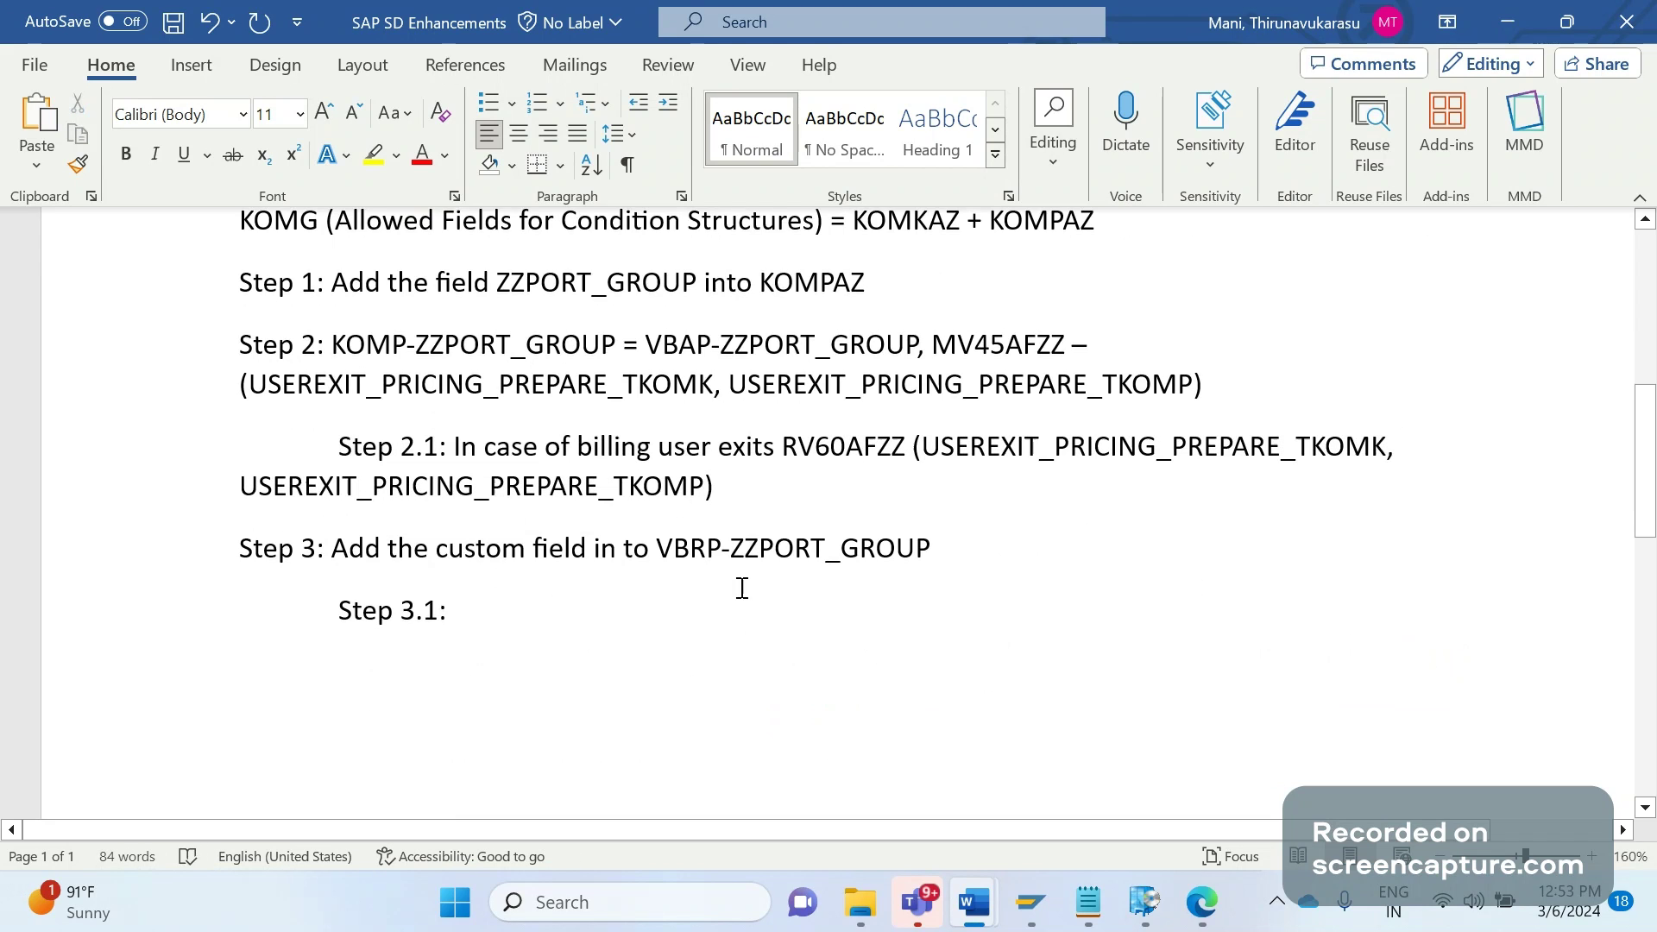
pyautogui.click(731, 547)
pyautogui.moveTo(744, 500); pyautogui.dragTo(484, 446)
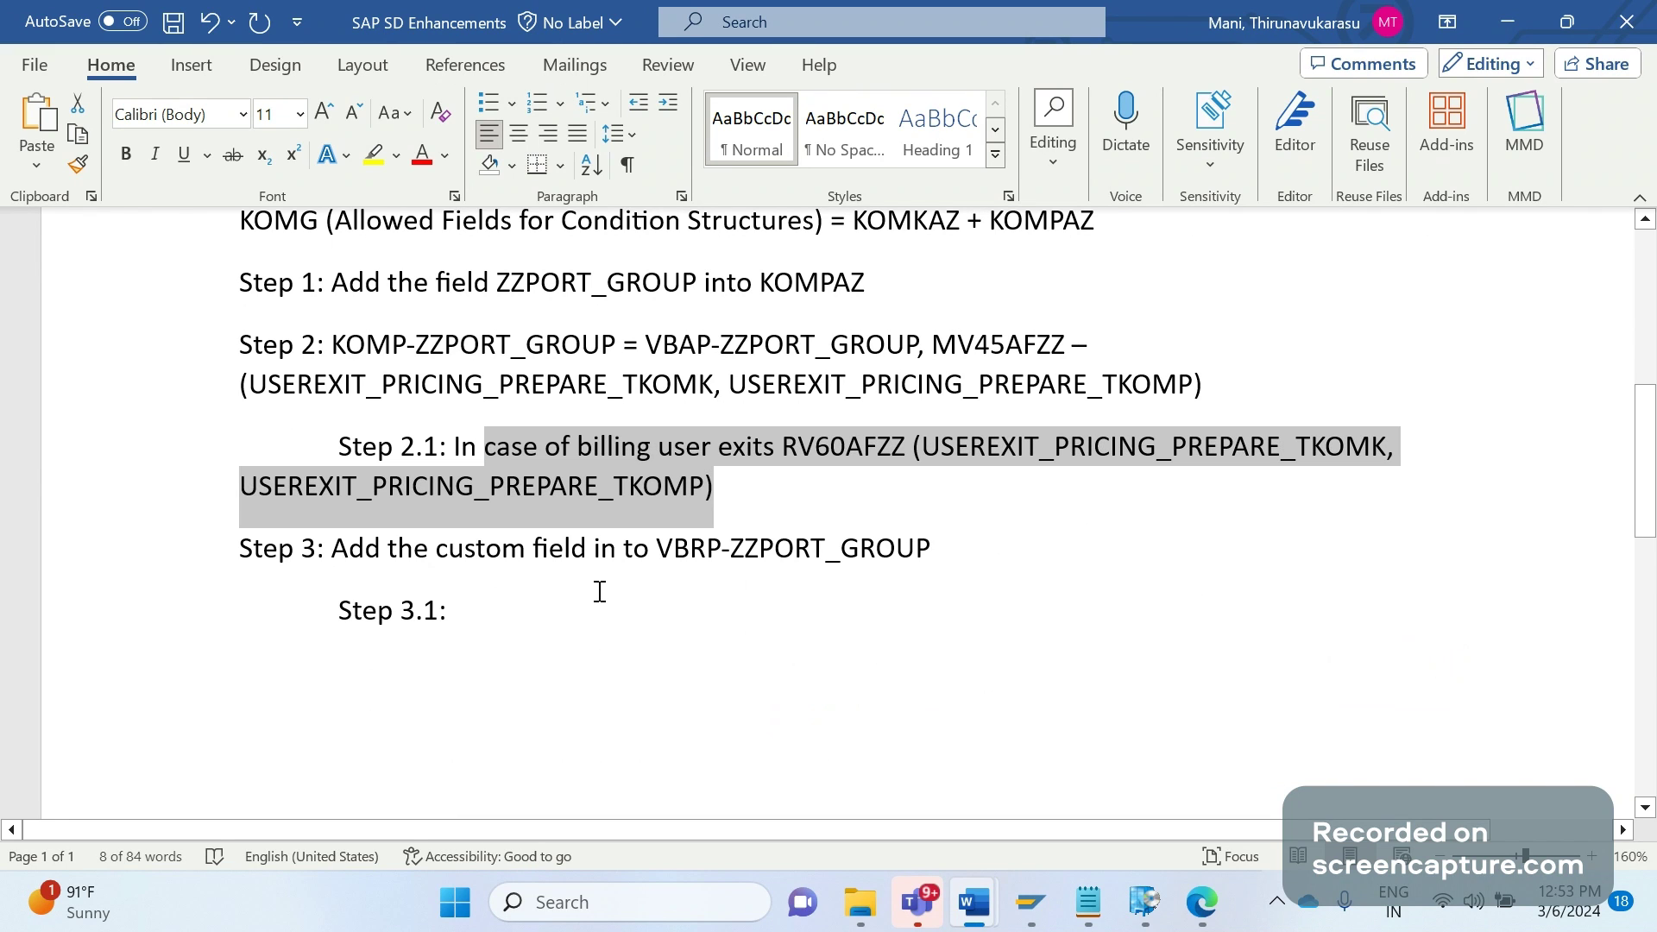
pyautogui.click(600, 591)
pyautogui.moveTo(715, 487); pyautogui.dragTo(351, 462)
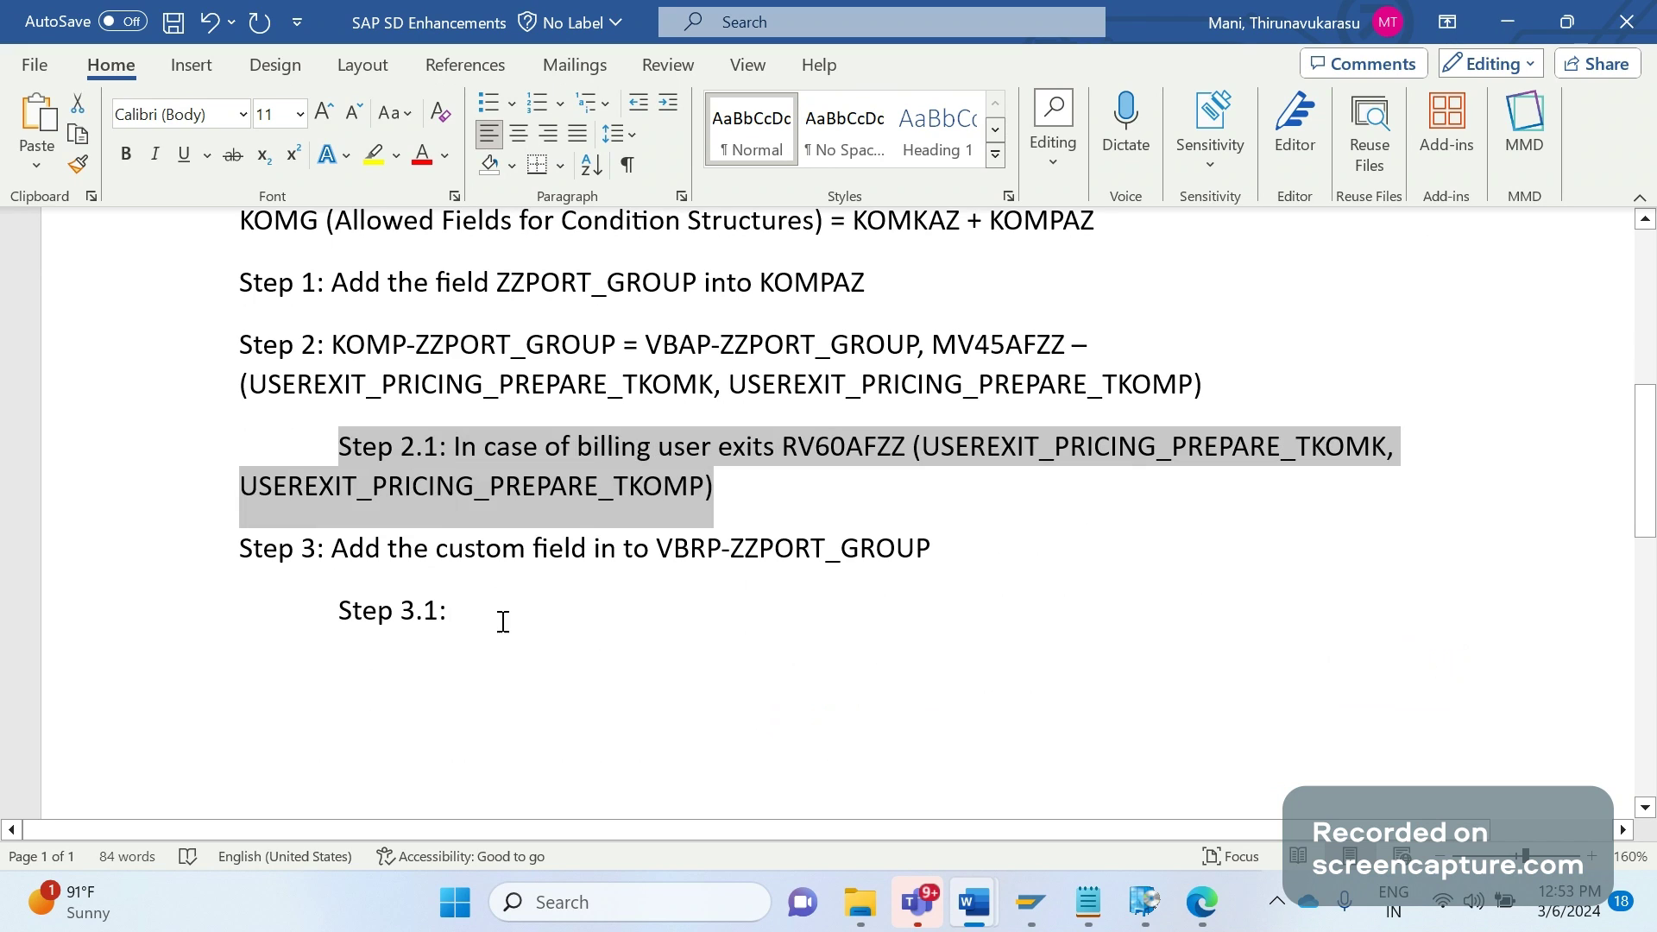
# Copy the Step 2.1 text from "In case of billing user exits RV60AFZZ" to its end into the Step 3.1 line, and save the document
pyautogui.moveTo(503, 621); pyautogui.dragTo(456, 611)
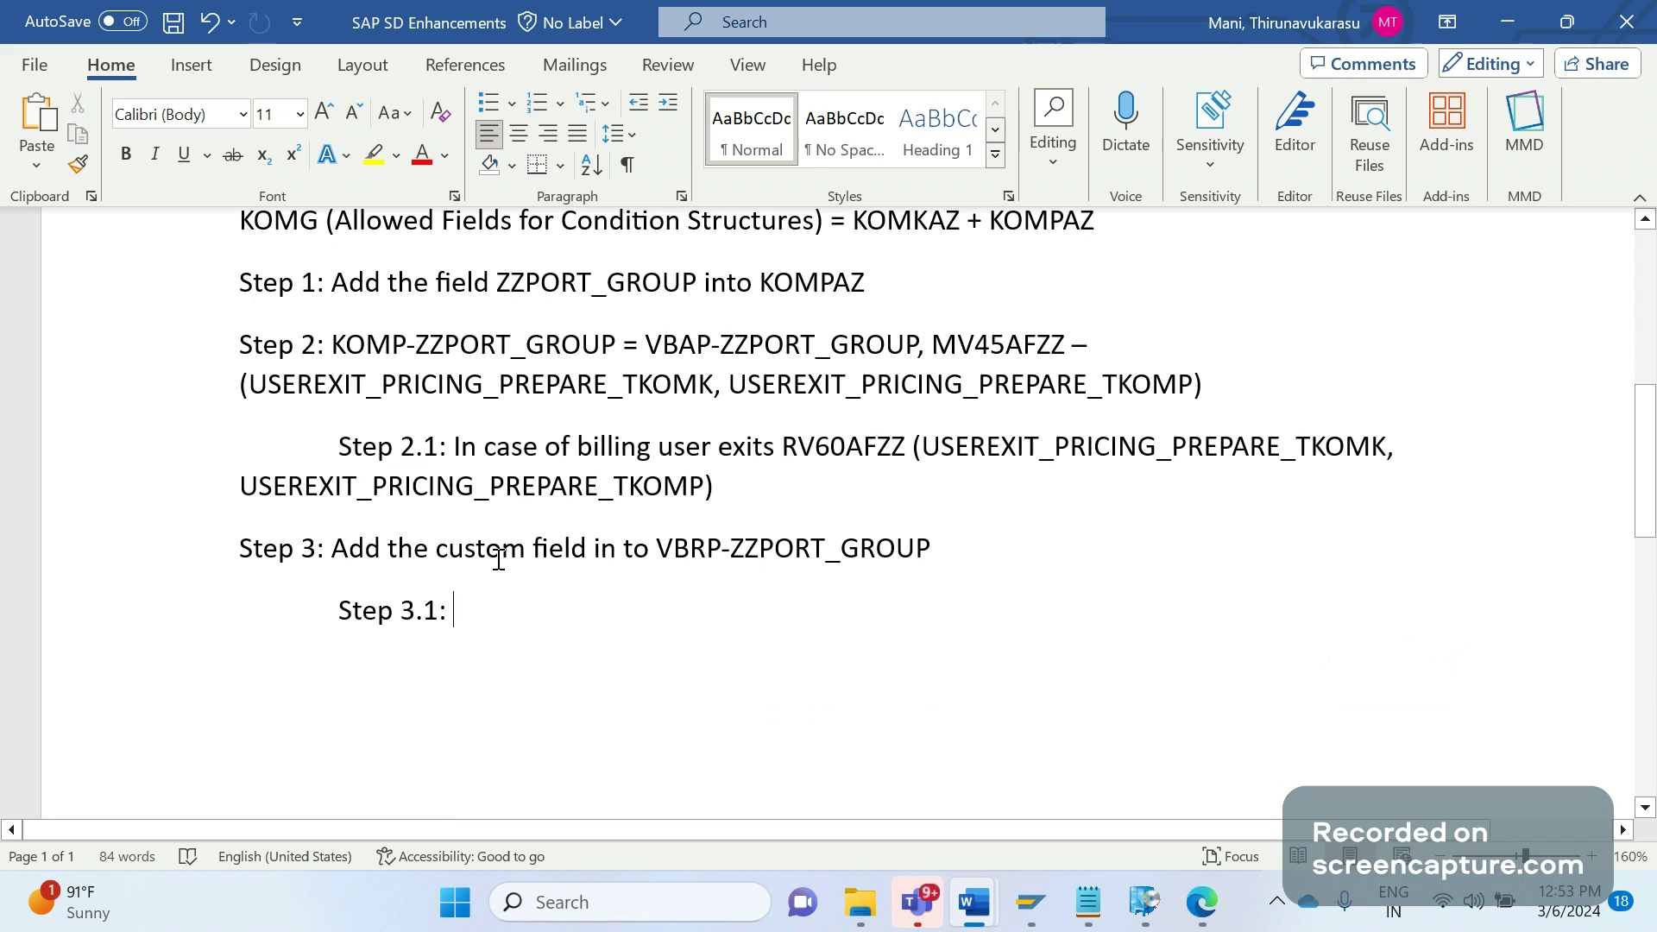
pyautogui.moveTo(454, 447); pyautogui.dragTo(714, 483)
pyautogui.click(528, 608)
pyautogui.hotkey('ctrl', 'v')
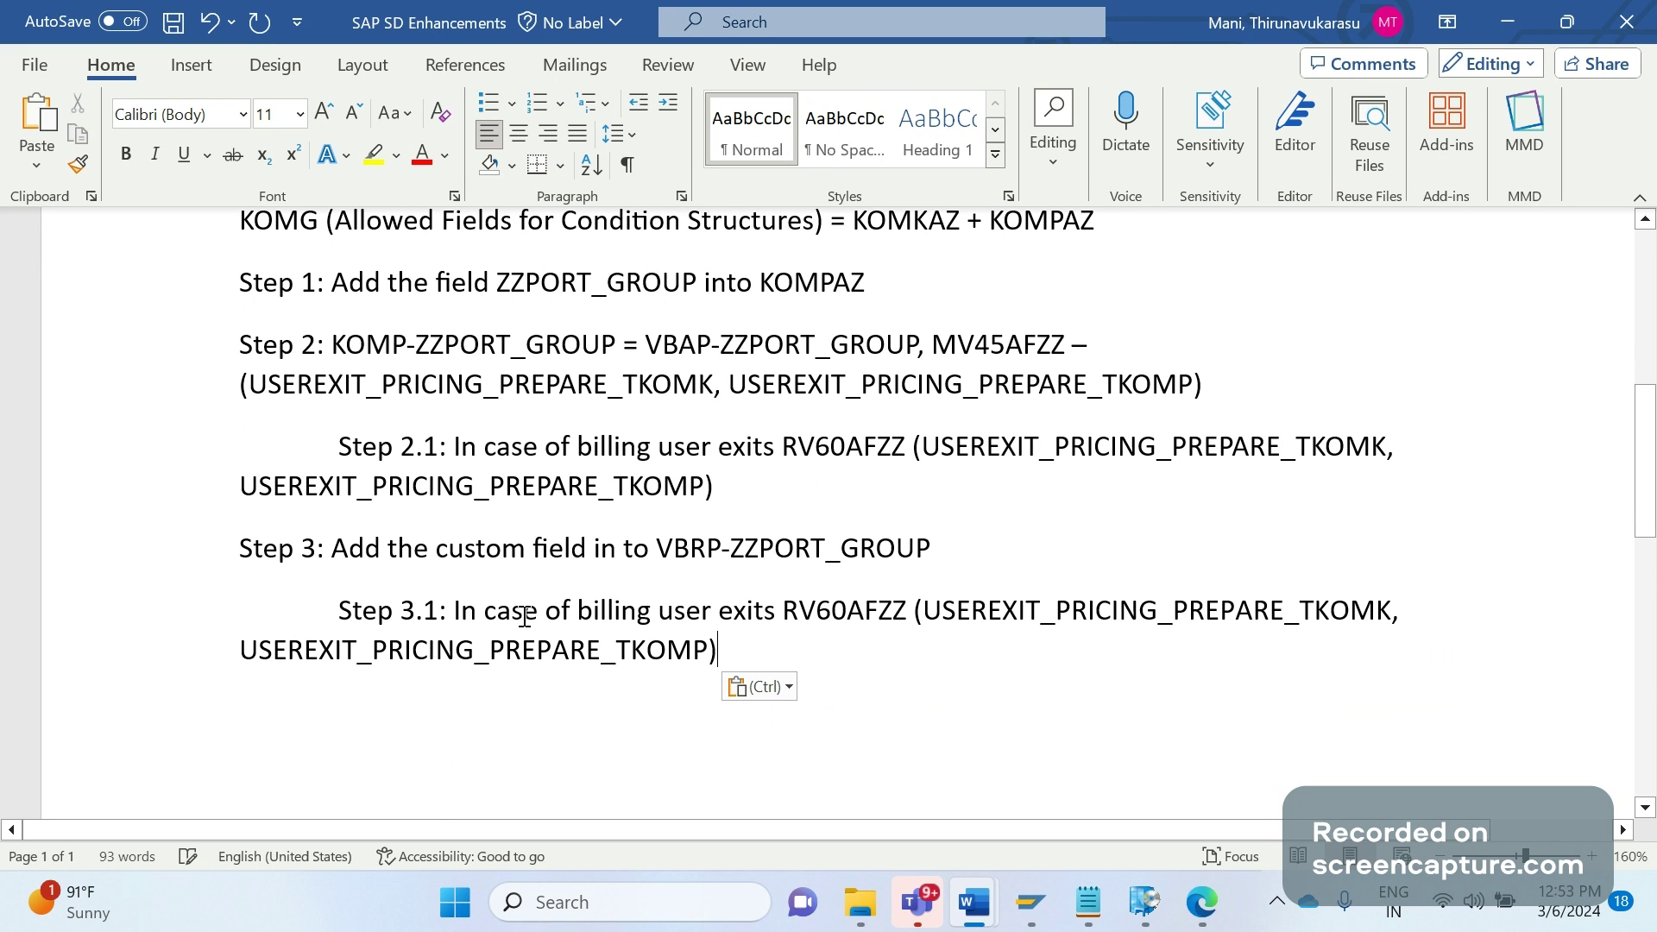
pyautogui.hotkey('ctrl', 's')
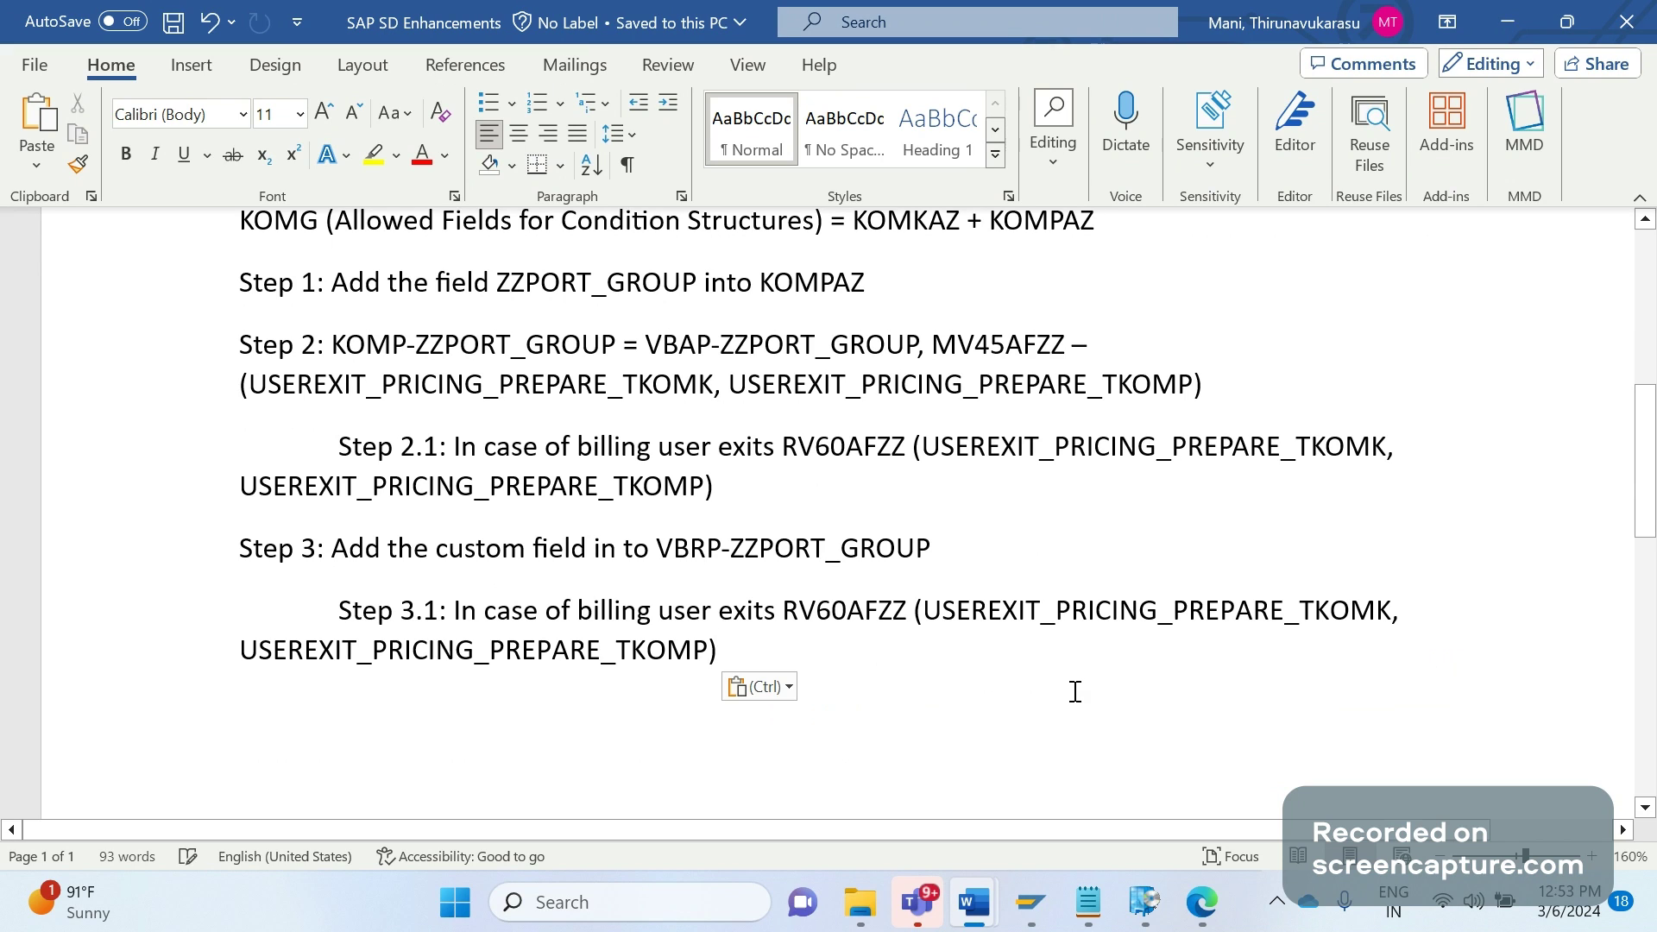